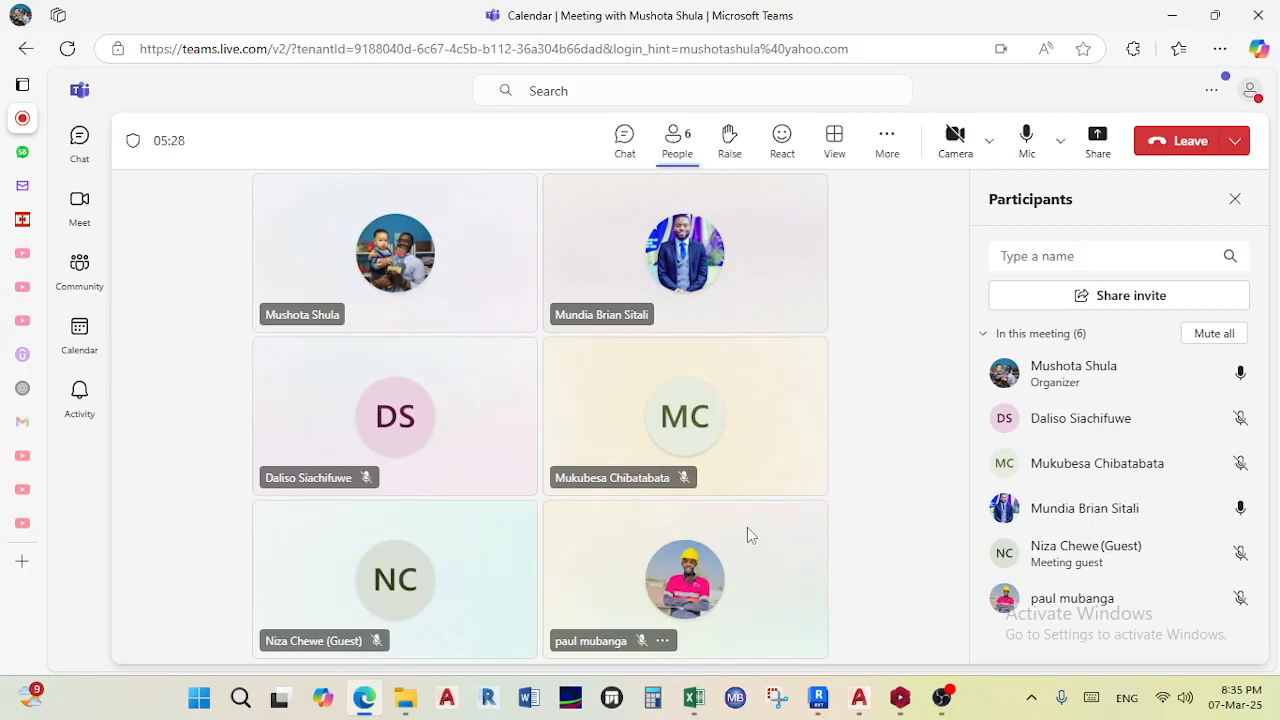
- Share the entire screen in the meeting and dismiss the sharing notification bar
click(1097, 138)
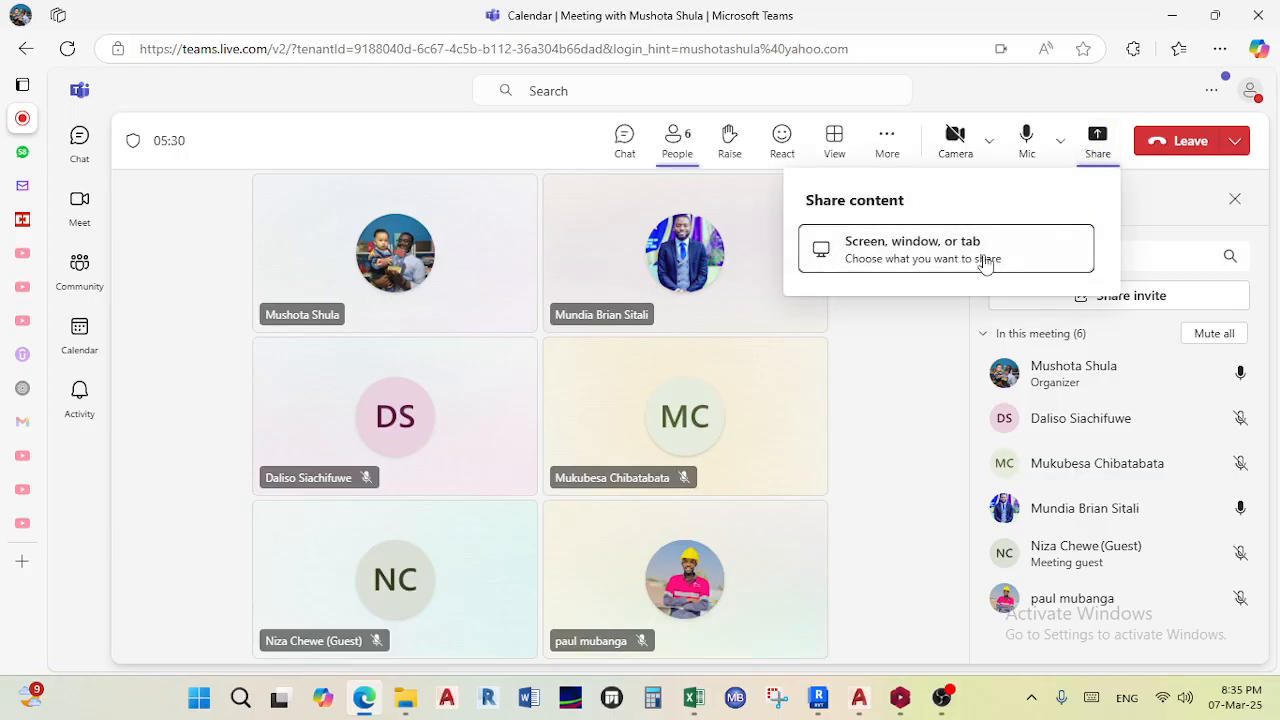
click(922, 267)
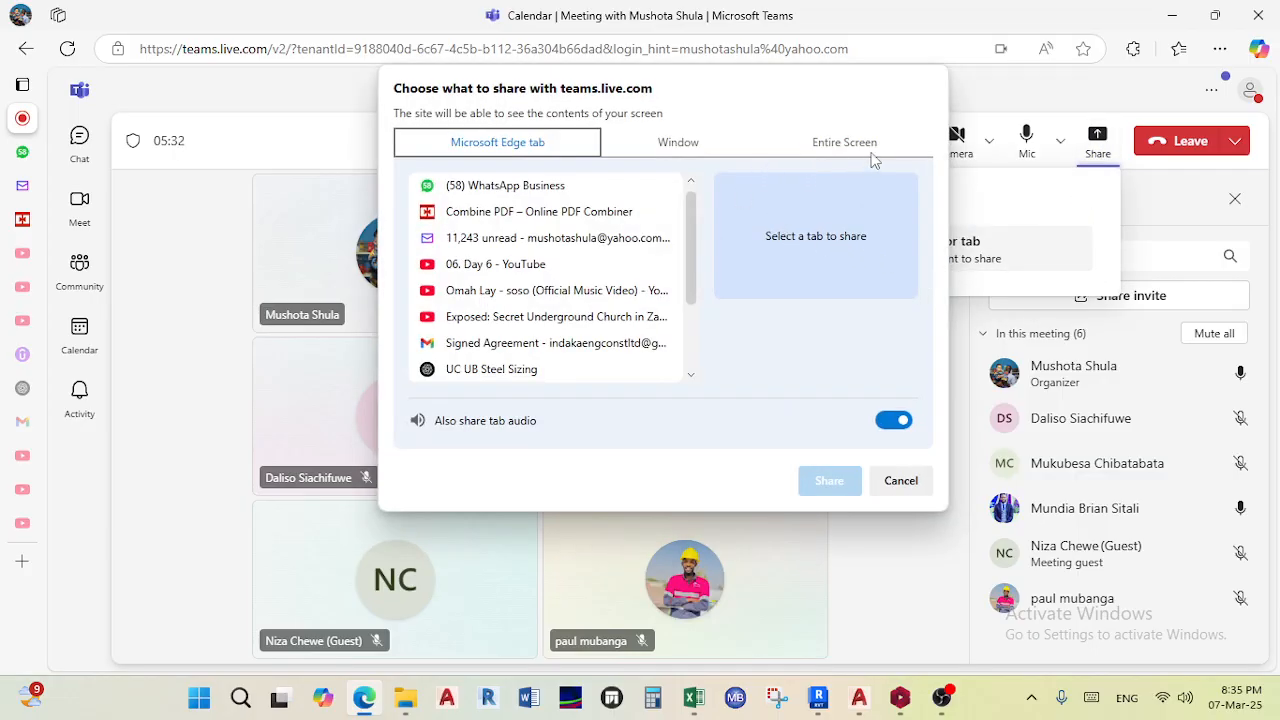
click(874, 146)
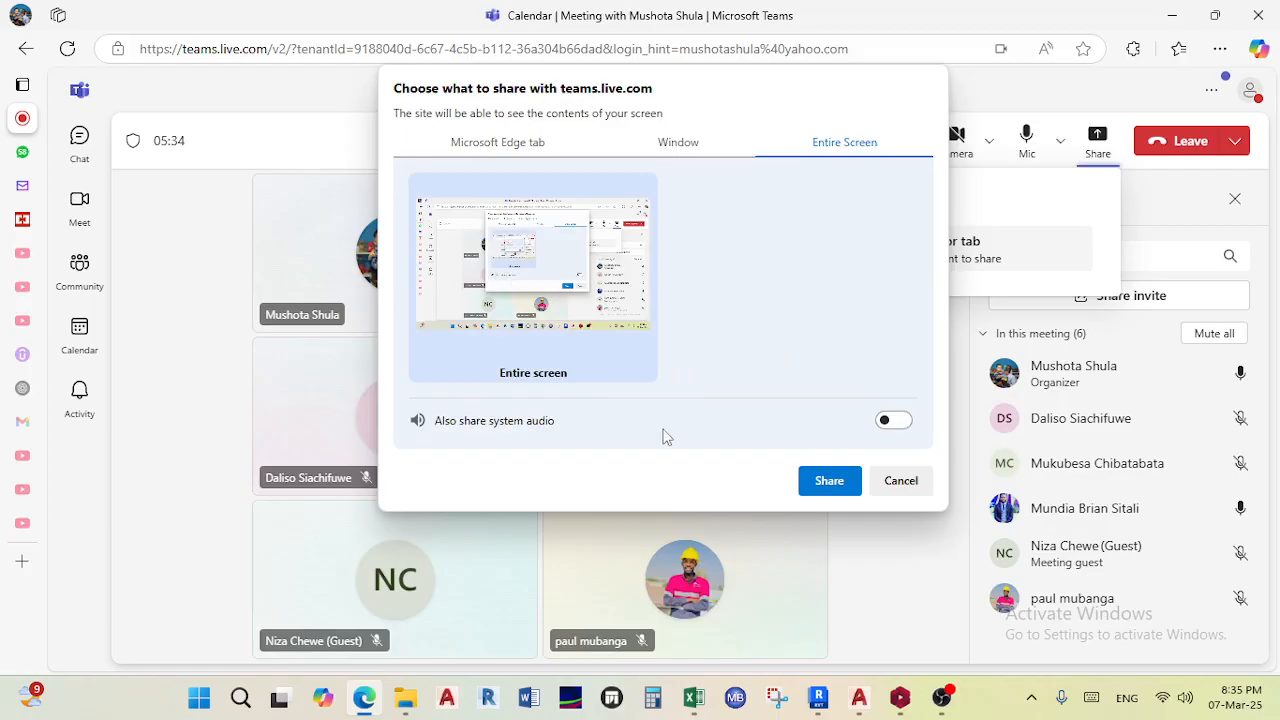
click(829, 480)
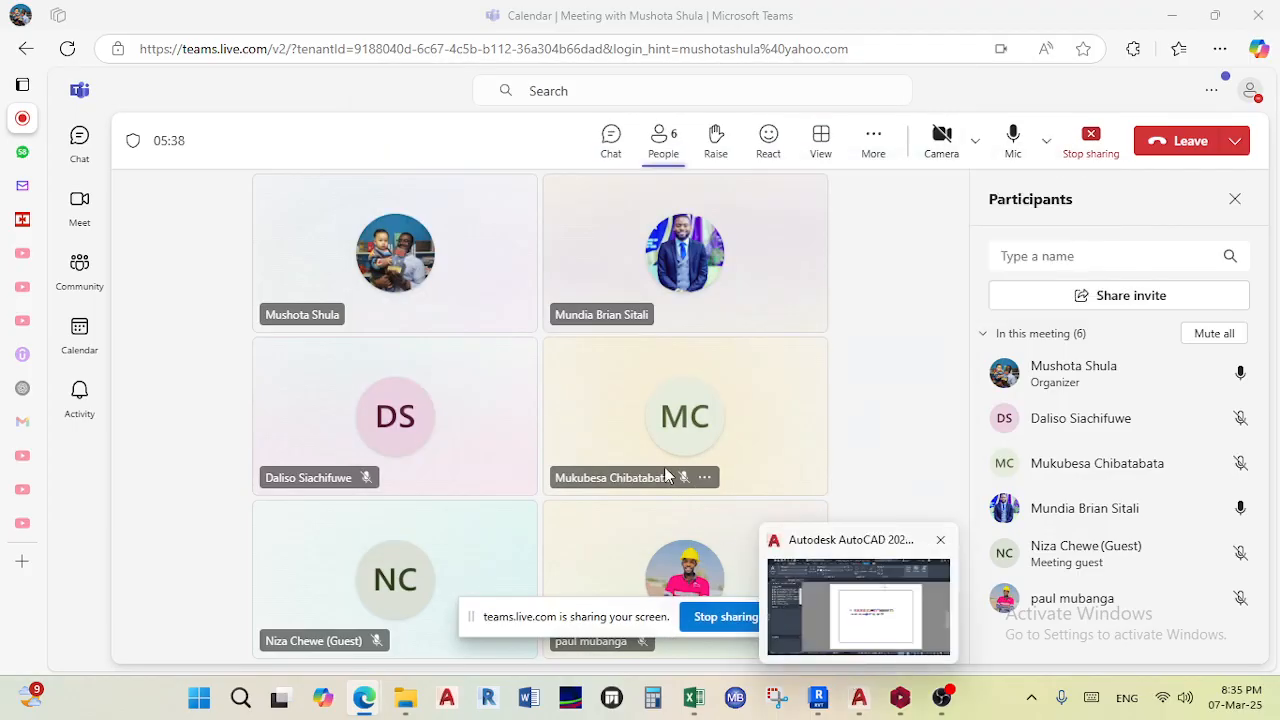
click(800, 619)
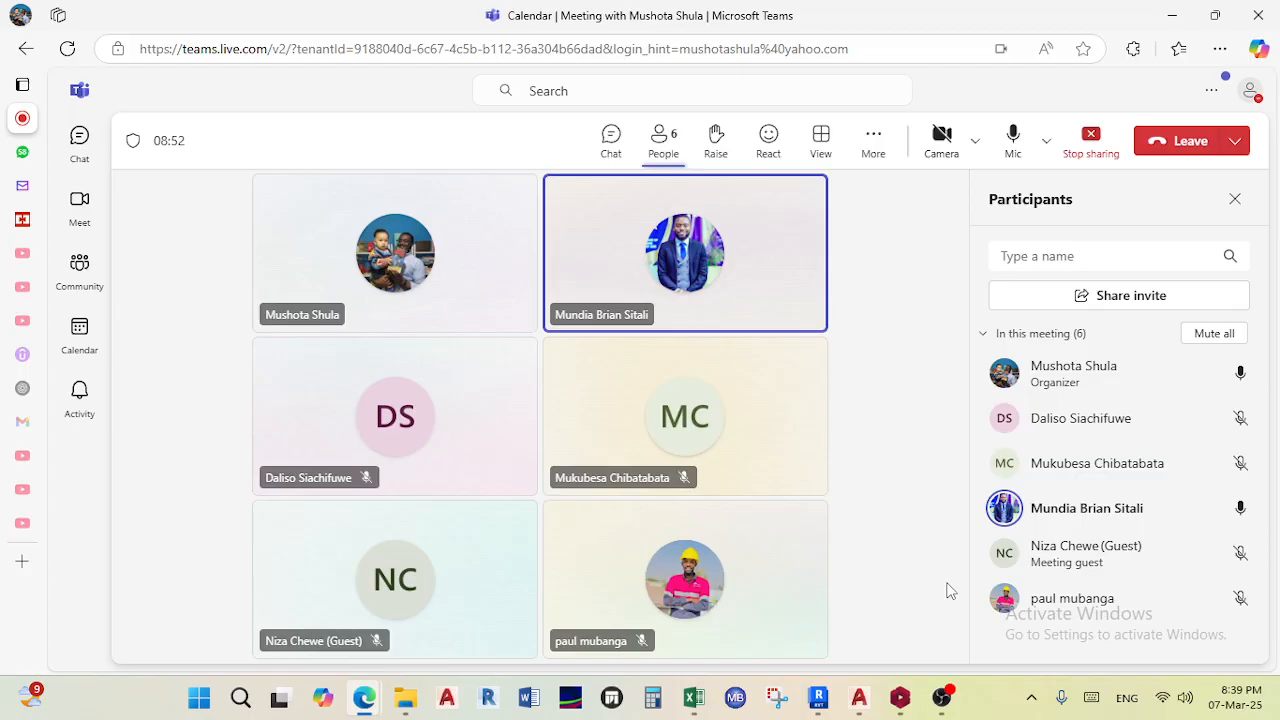
- Open the microphone privacy settings, toggle the Microphone access switch, and minimise the Settings window
click(1069, 690)
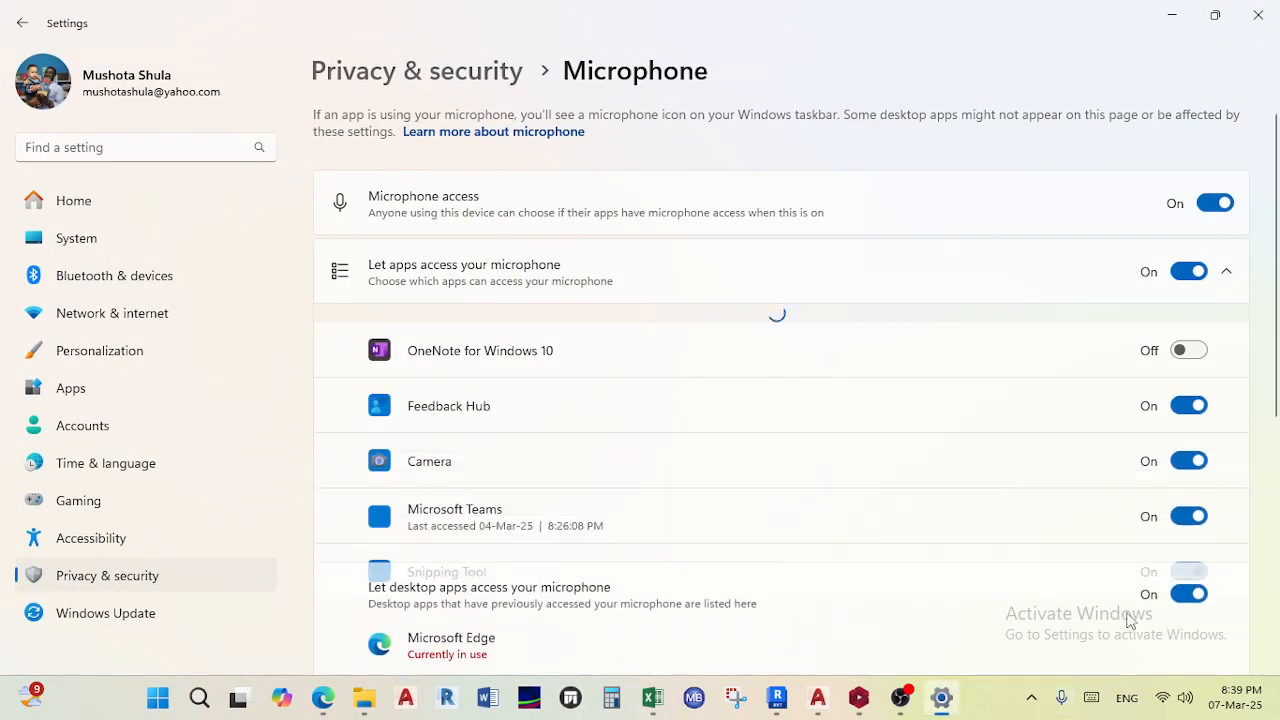
scroll(980, 410, down, 5)
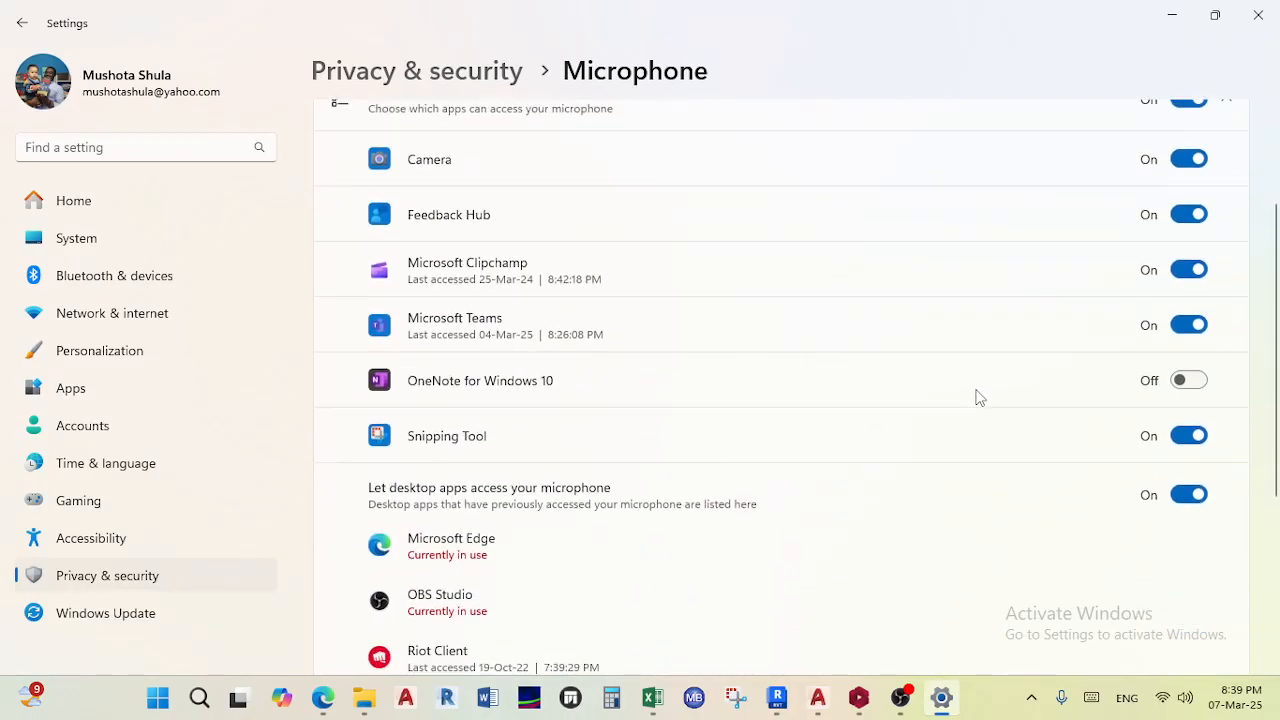
scroll(940, 440, up, 5)
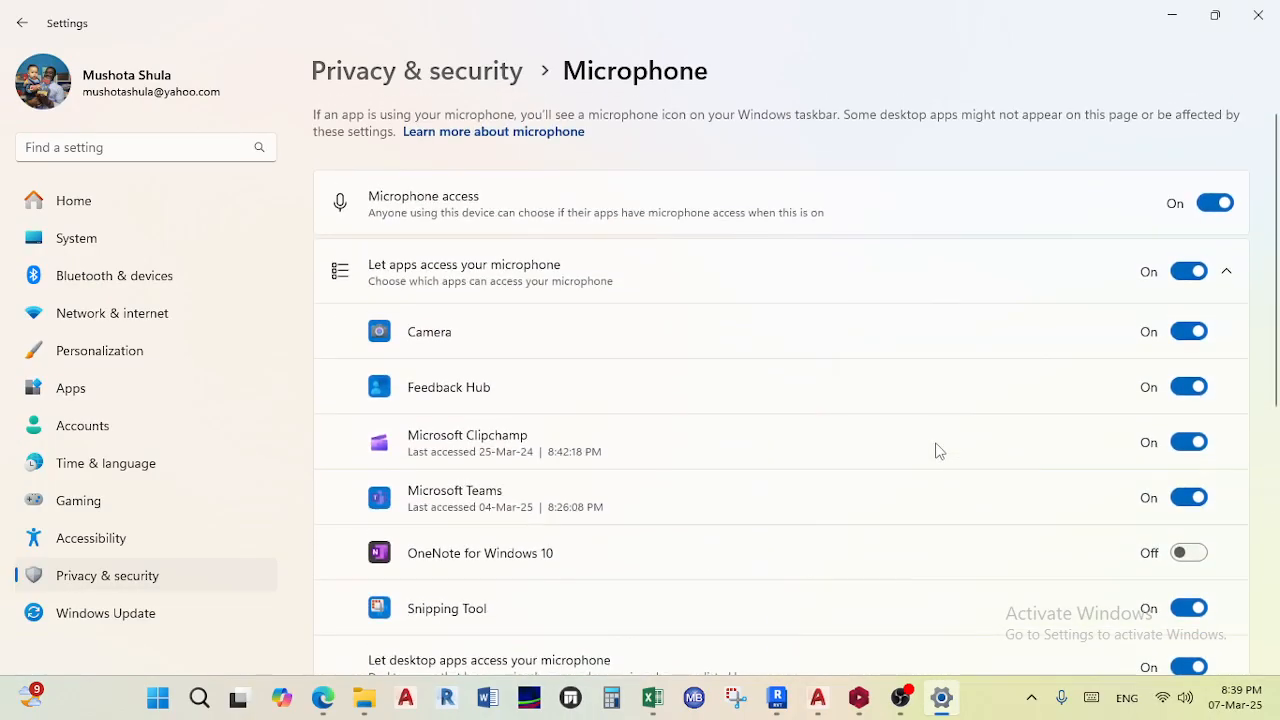
click(1214, 206)
click(1172, 16)
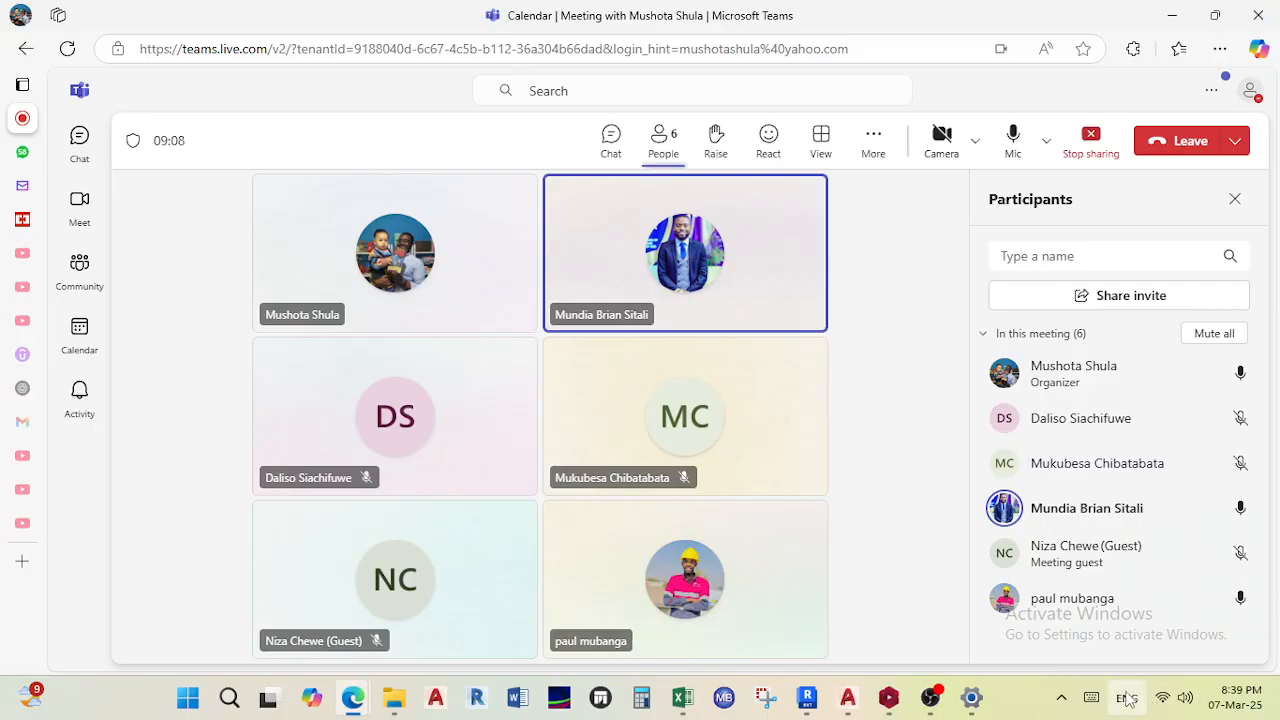
- Open the Volume mixer settings through the quick settings sound output panel
click(1063, 698)
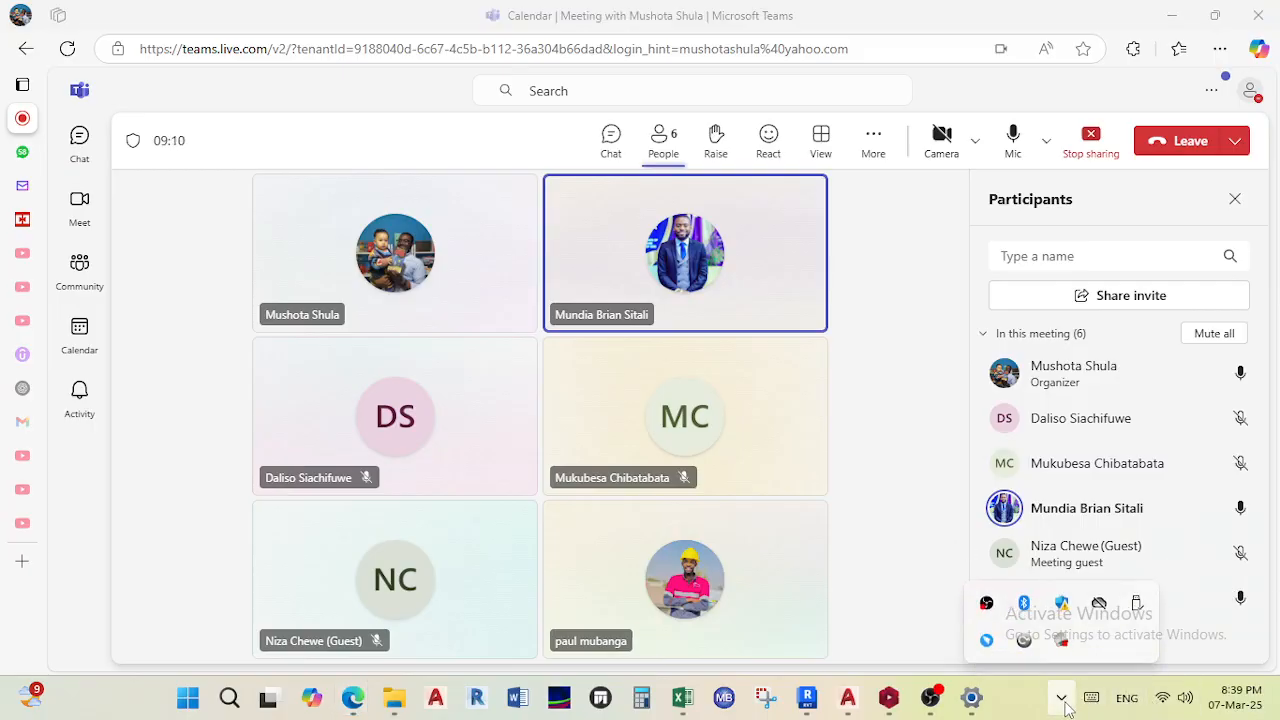
click(1168, 703)
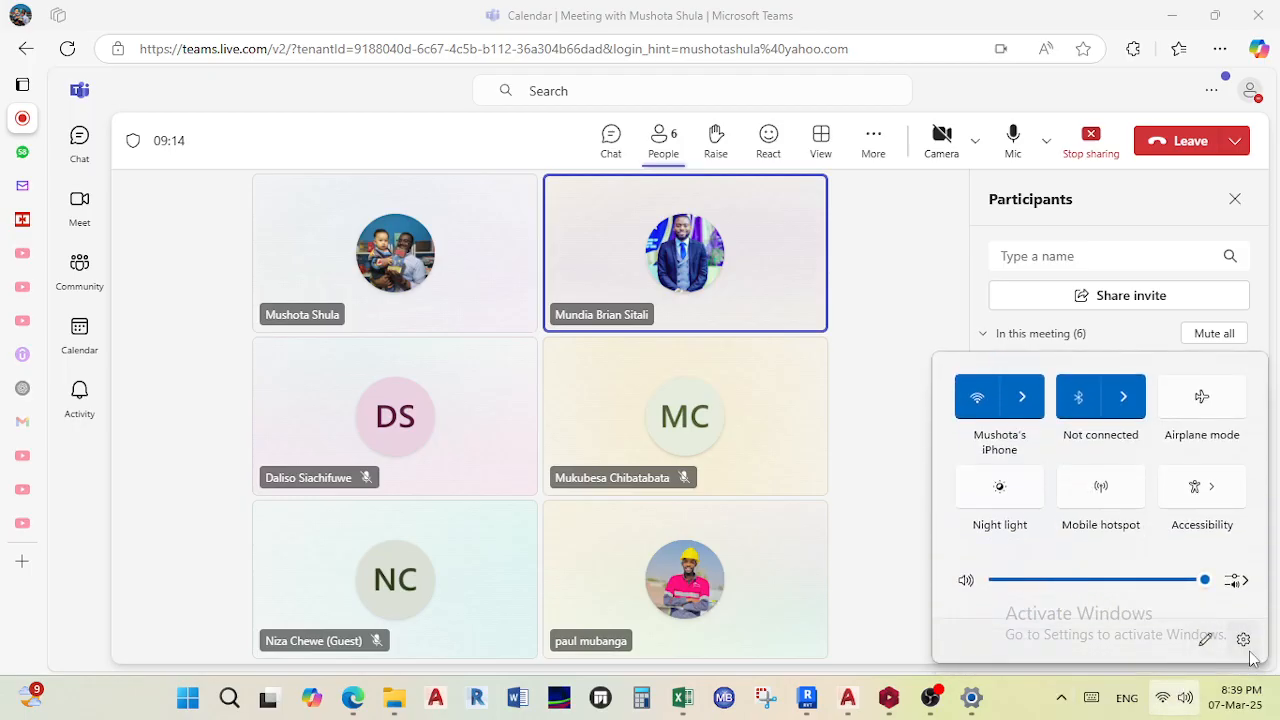
click(1238, 580)
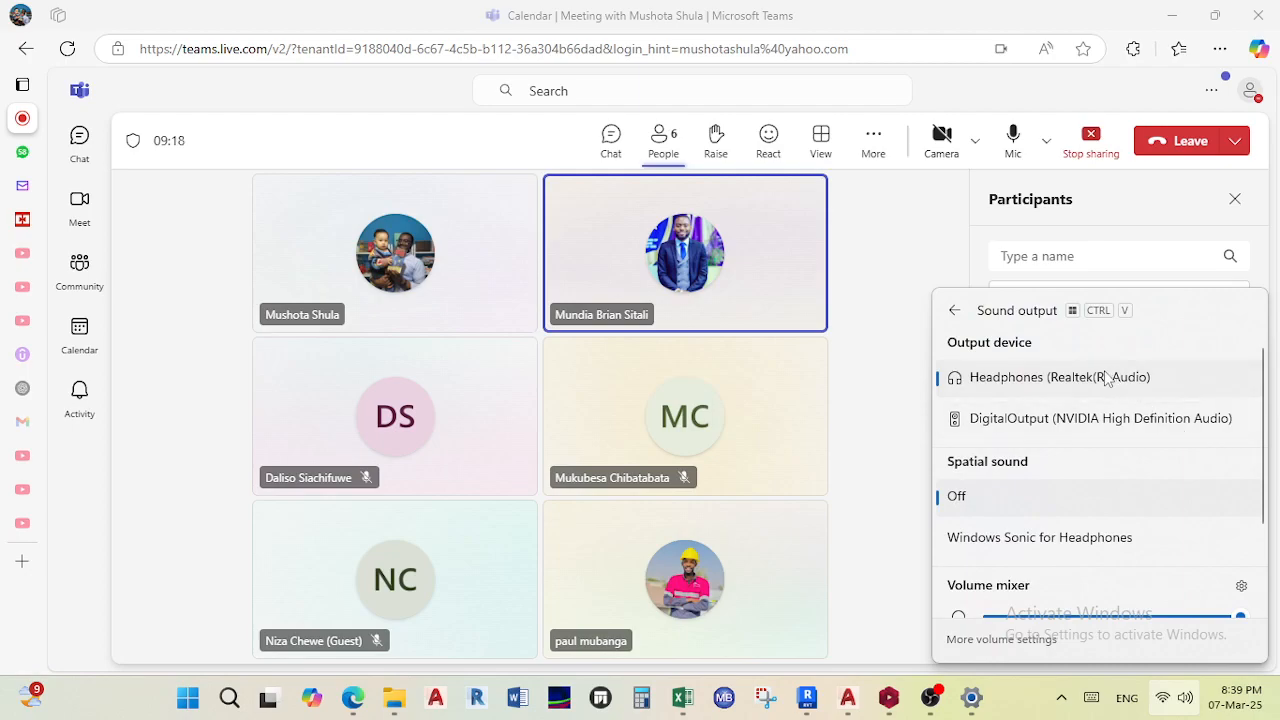
scroll(1107, 507, down, 1)
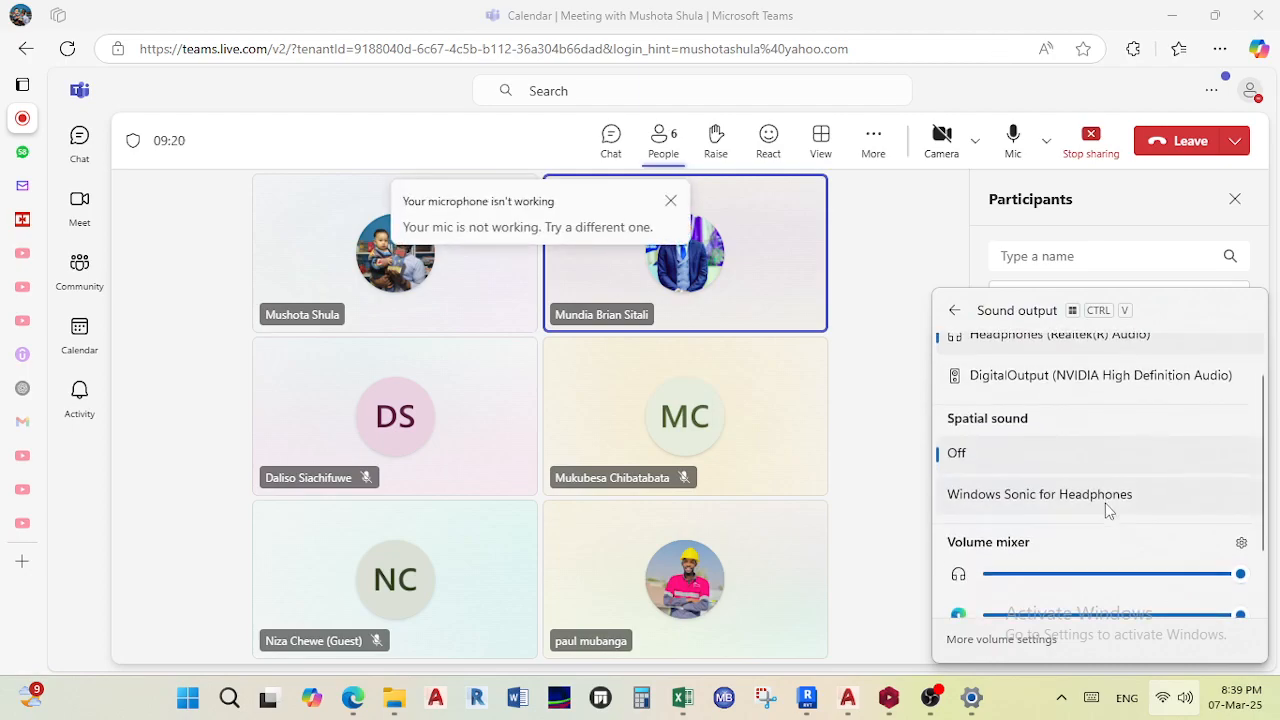
scroll(1105, 505, down, 2)
scroll(1105, 507, up, 3)
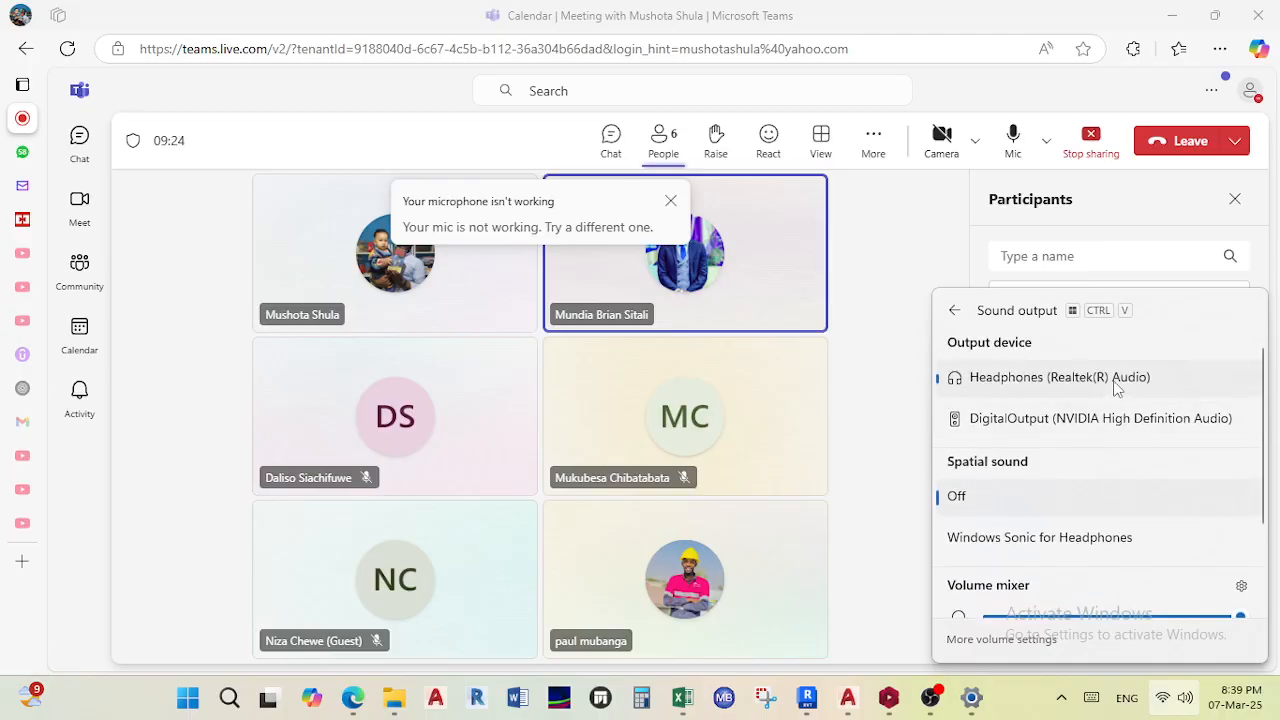
click(1241, 585)
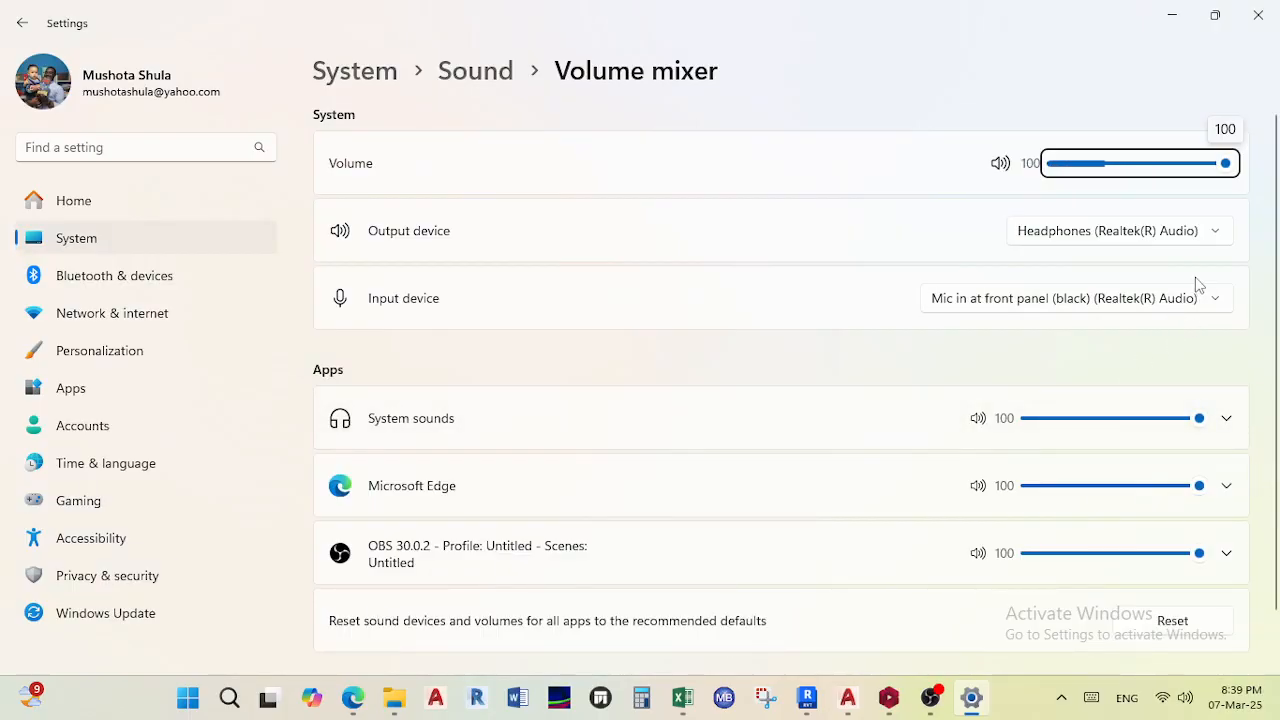
- Select Headphones (Realtek(R) Audio) as output device and Mic in at front panel (black) (Realtek(R) Audio) as input device
click(1200, 300)
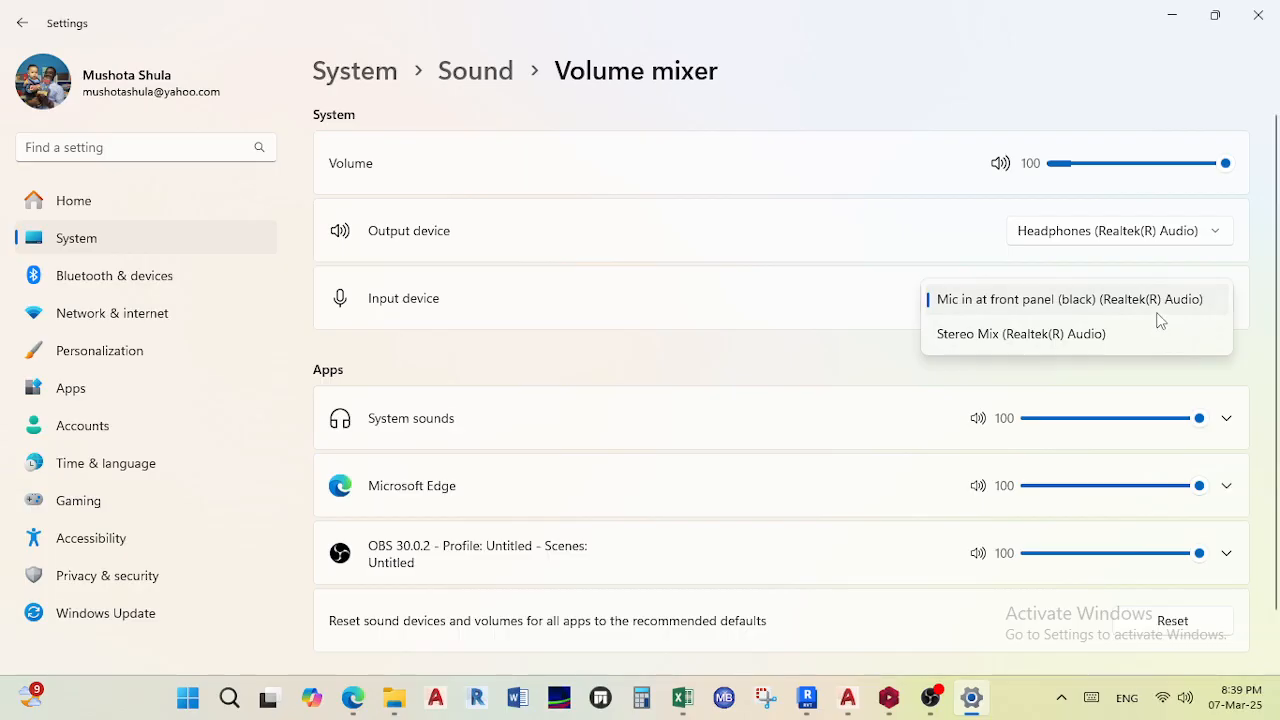
click(1160, 303)
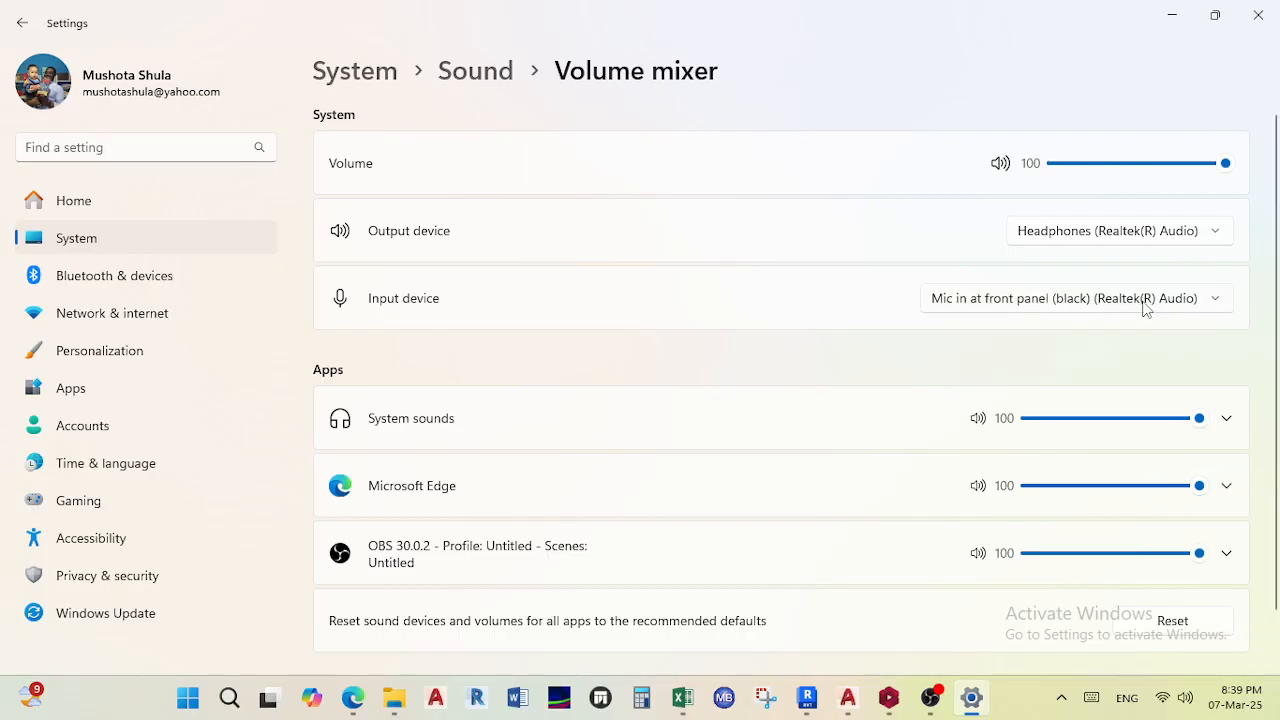
scroll(930, 480, down, 2)
scroll(900, 455, up, 2)
click(1180, 238)
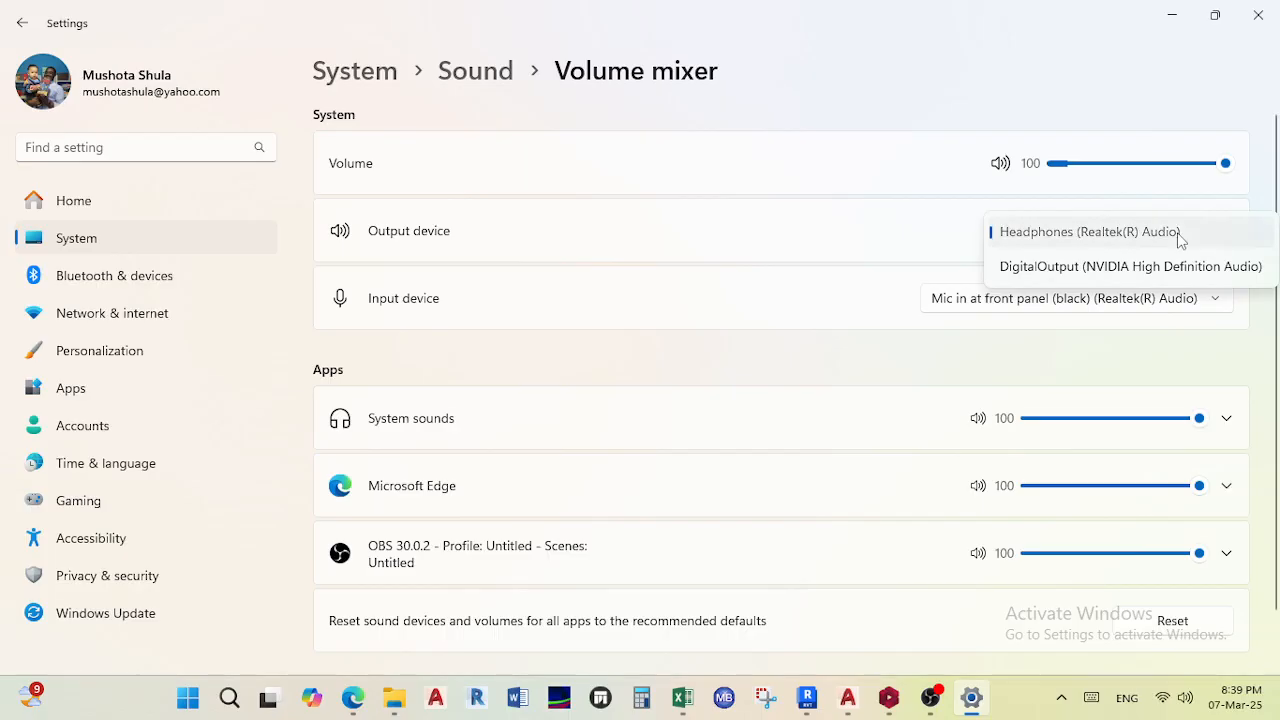
click(1180, 238)
click(1140, 302)
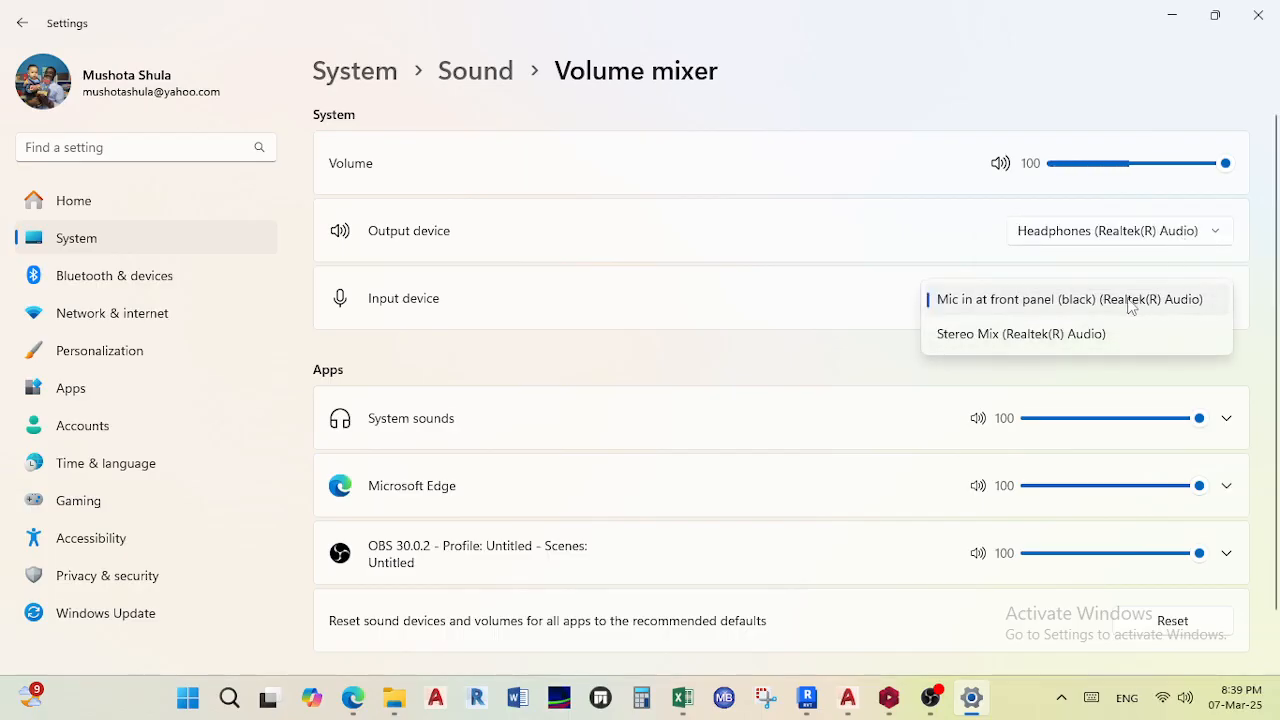
click(1128, 301)
click(1110, 296)
- Search the settings for "mic" and open Microphone setup
click(136, 147)
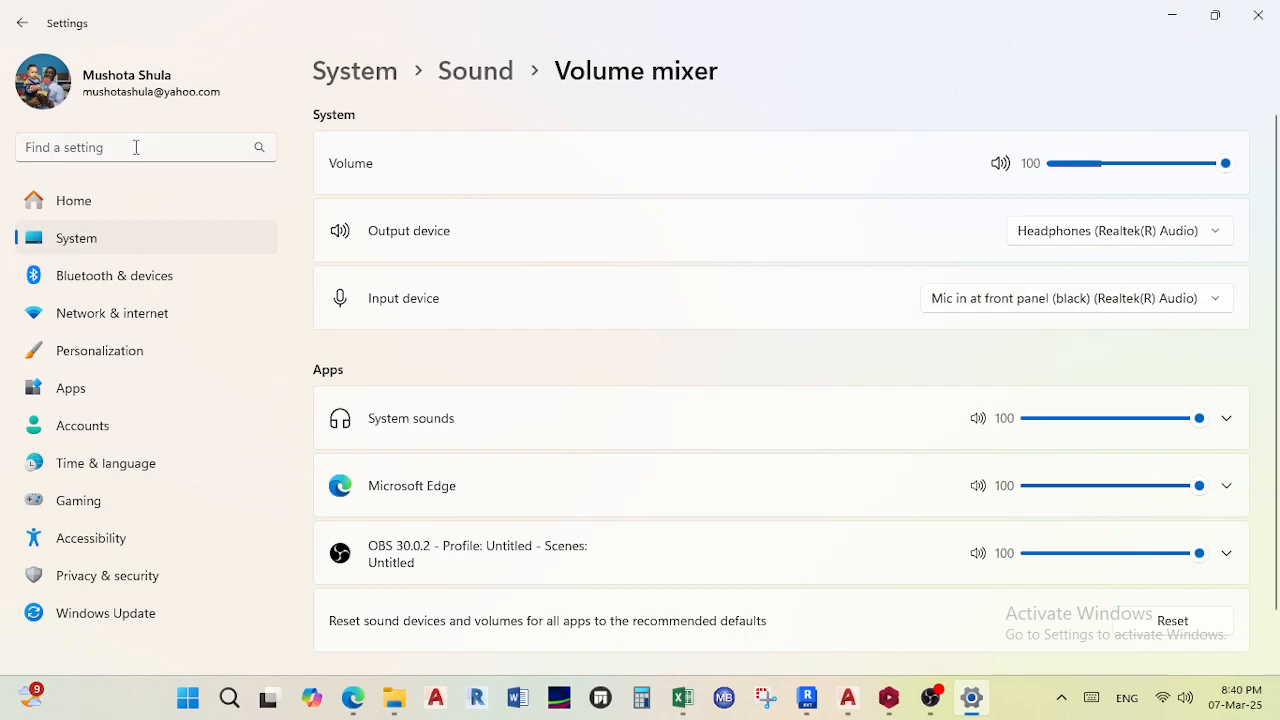
click(136, 147)
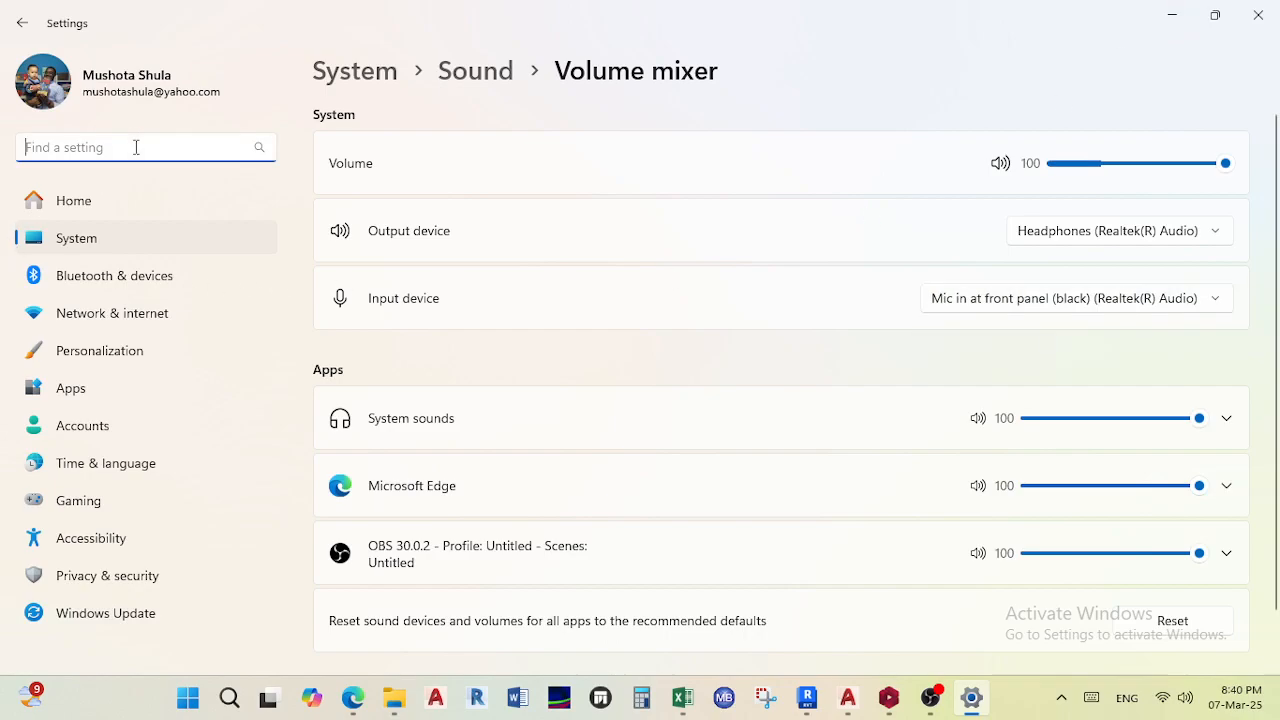
text(mic)
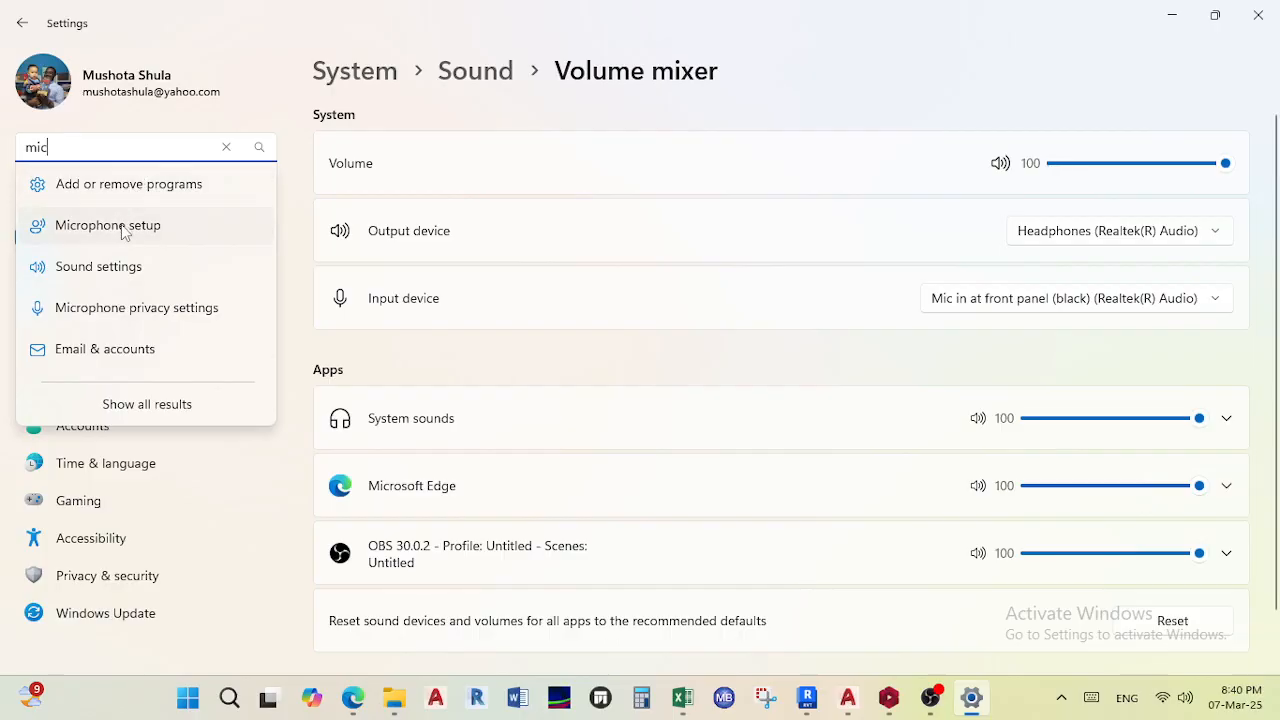
click(123, 230)
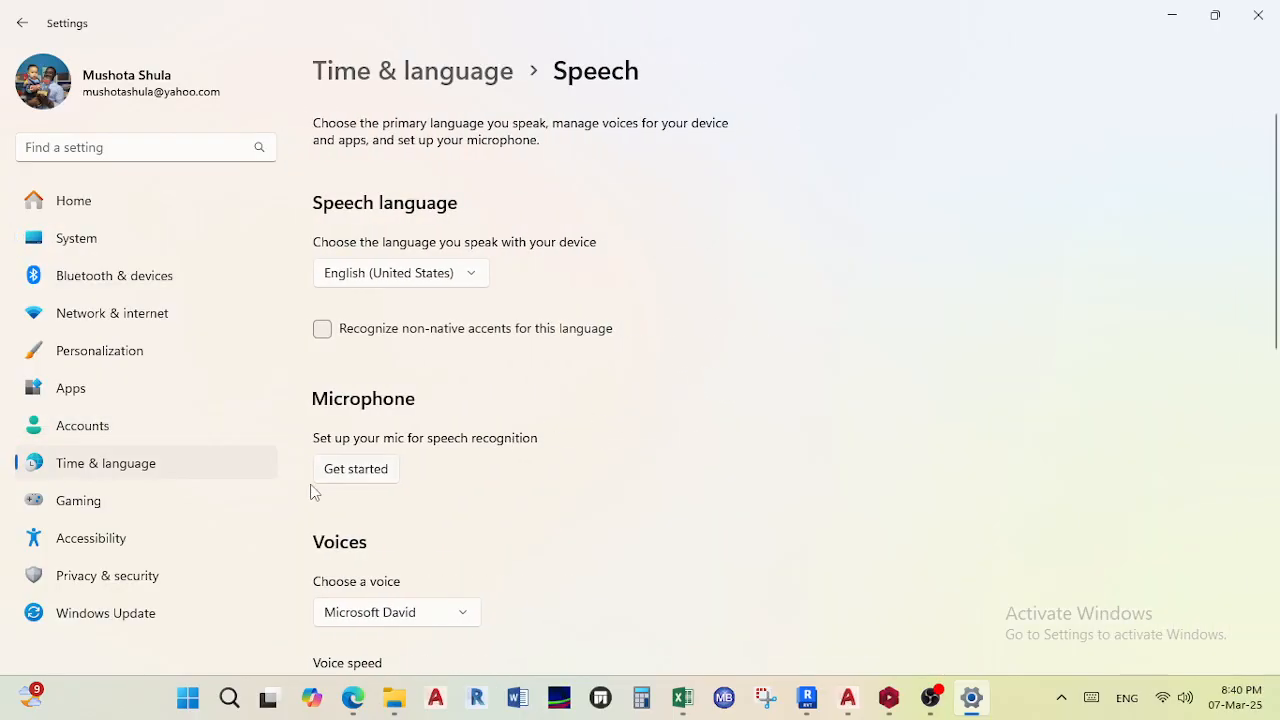
click(345, 470)
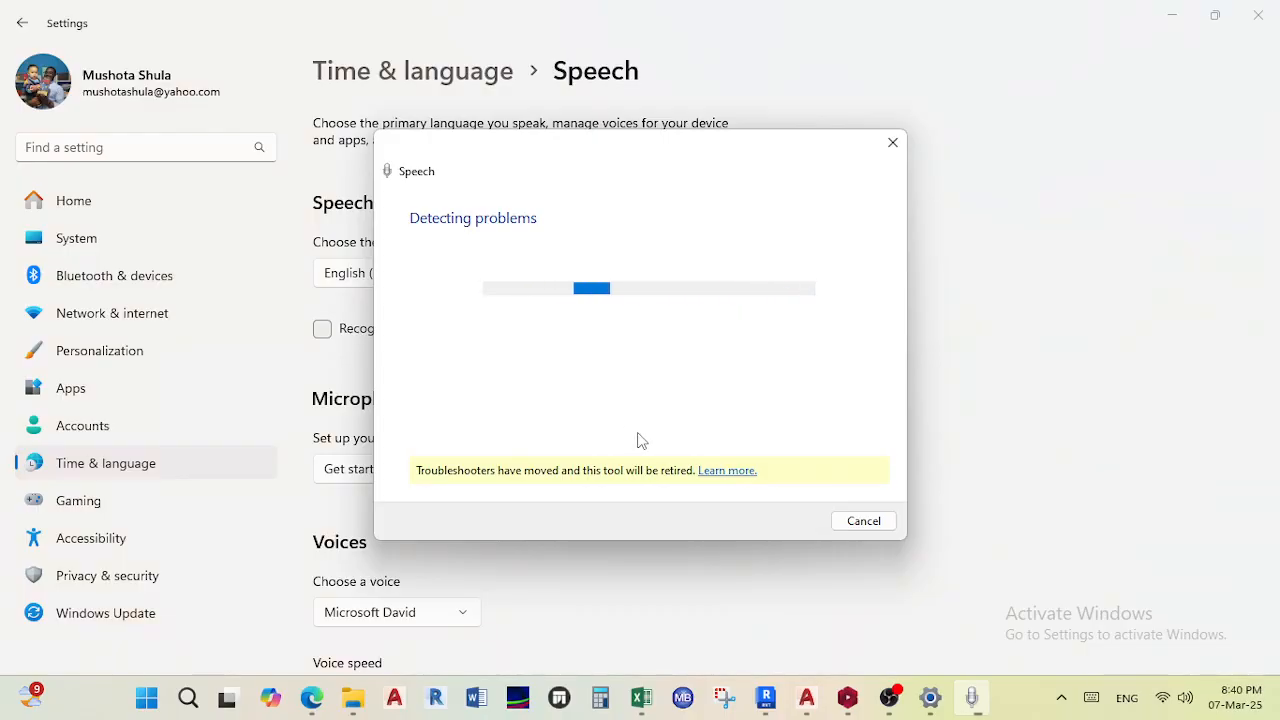
scroll(375, 567, down, 3)
scroll(375, 576, down, 2)
scroll(375, 576, up, 1)
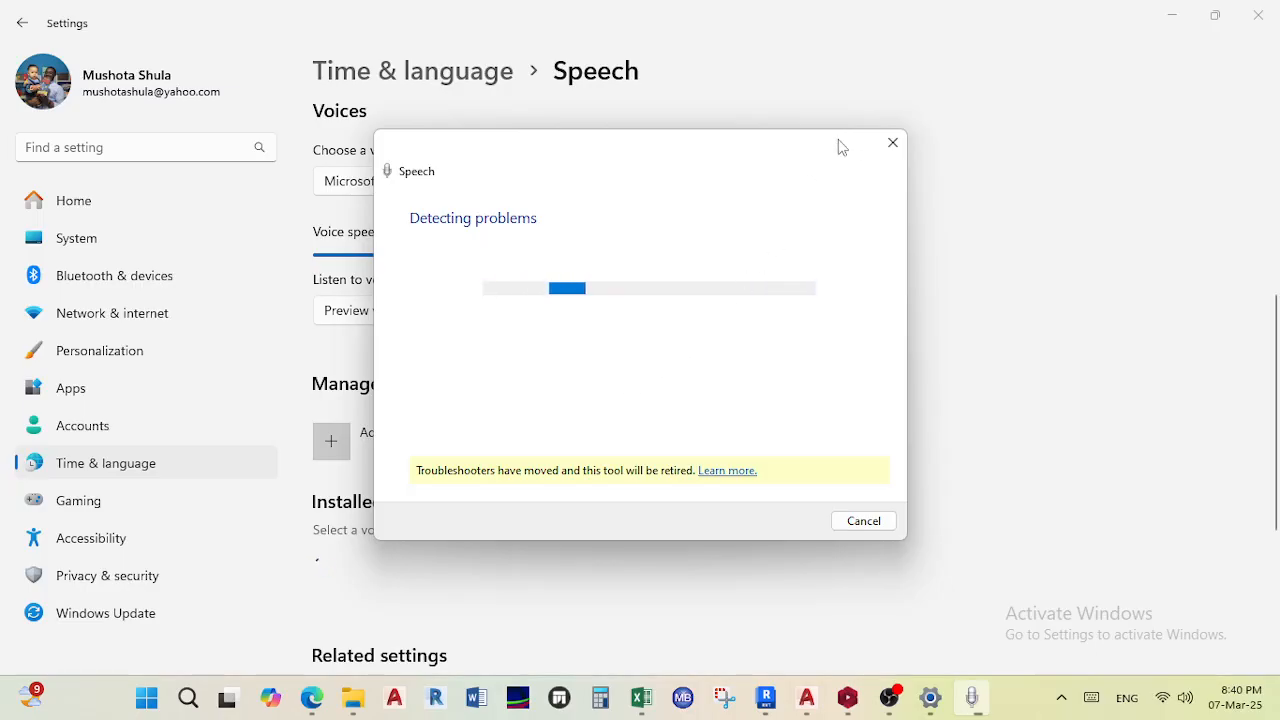
drag(840, 147, 991, 172)
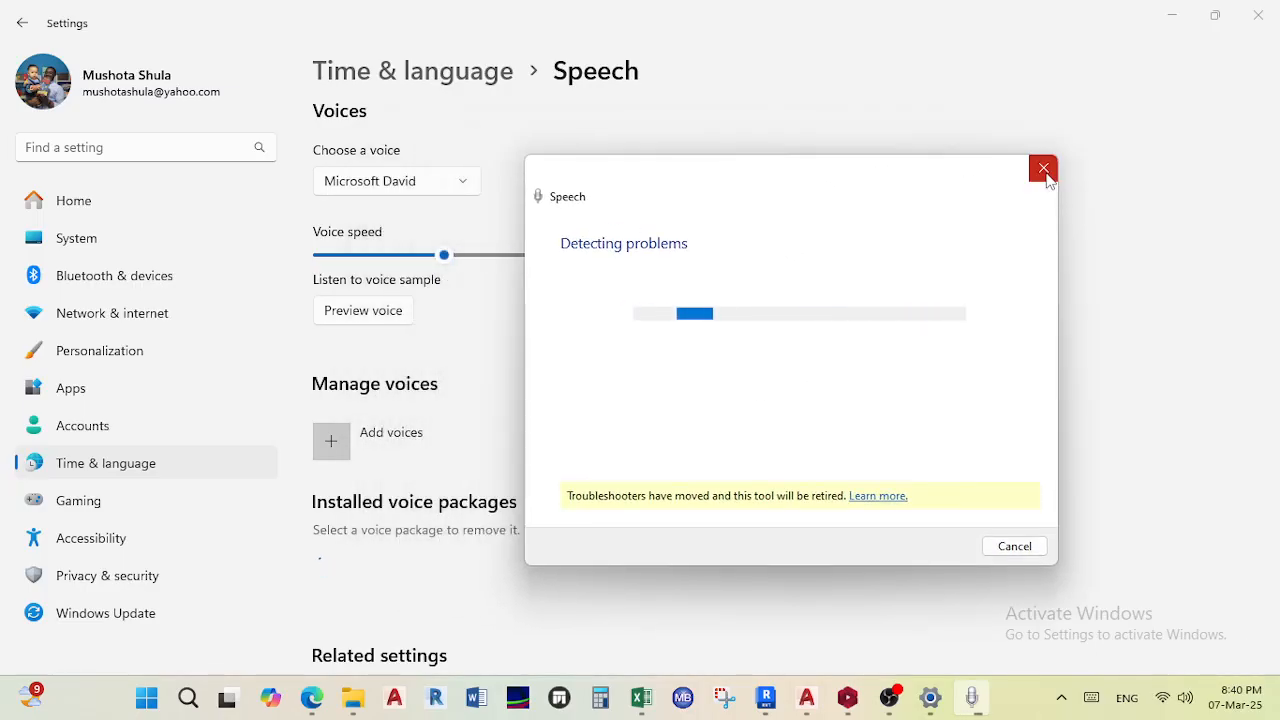
click(1045, 173)
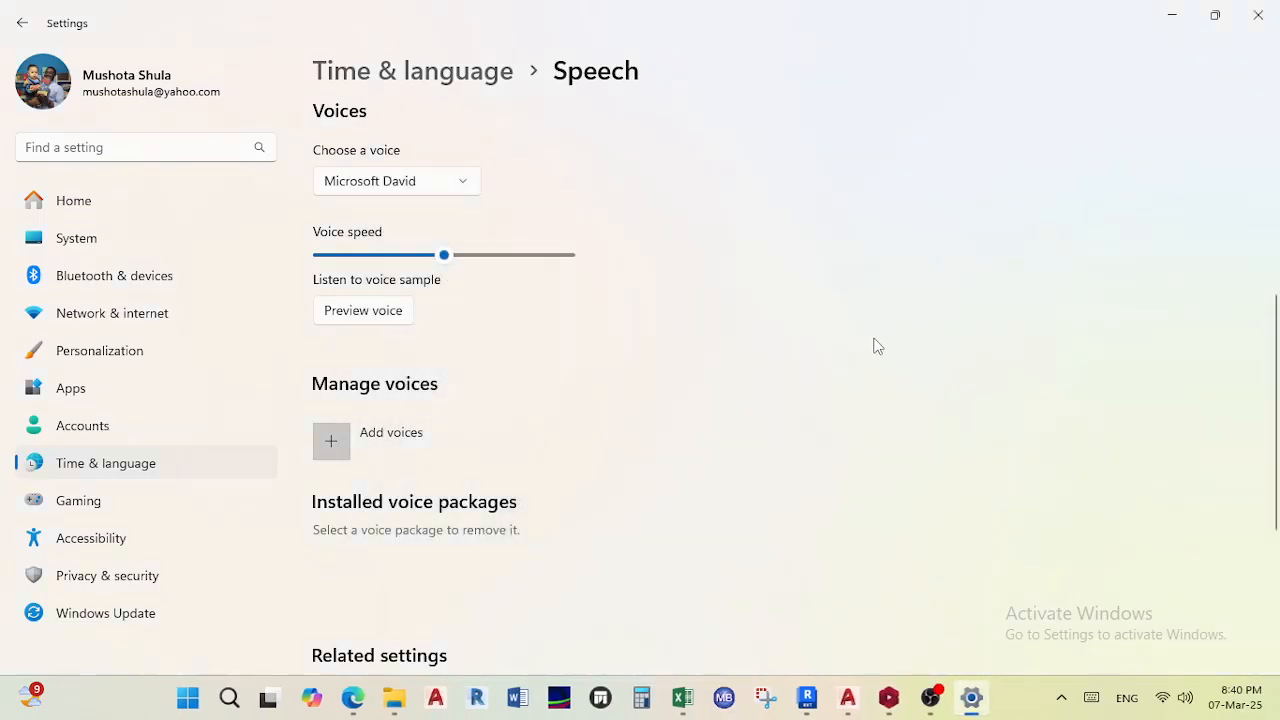
scroll(606, 426, down, 3)
scroll(526, 463, up, 4)
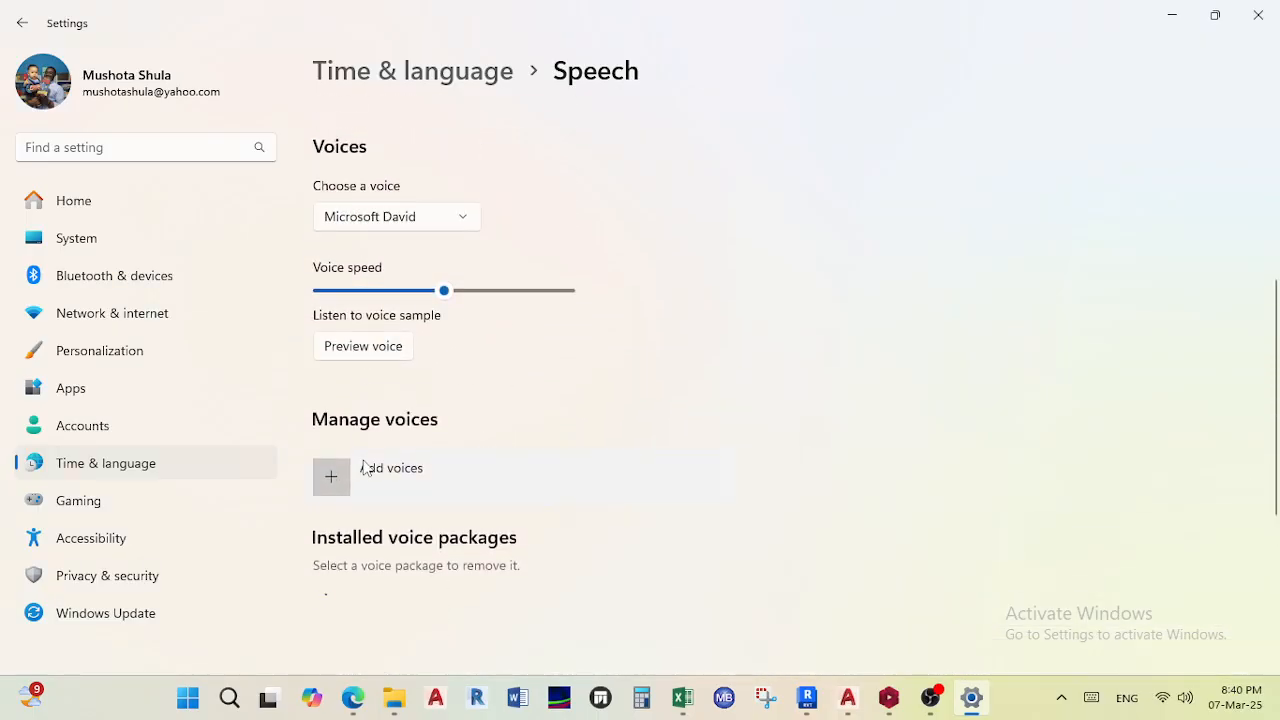
click(334, 475)
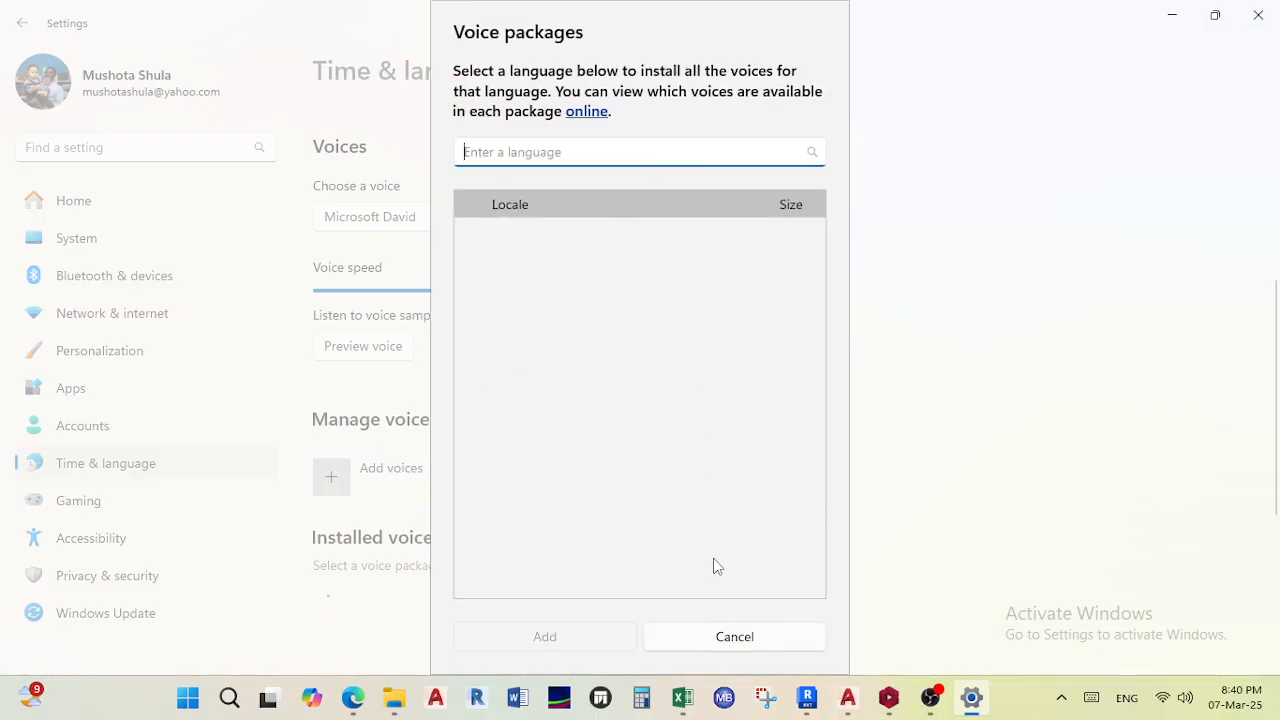
click(731, 630)
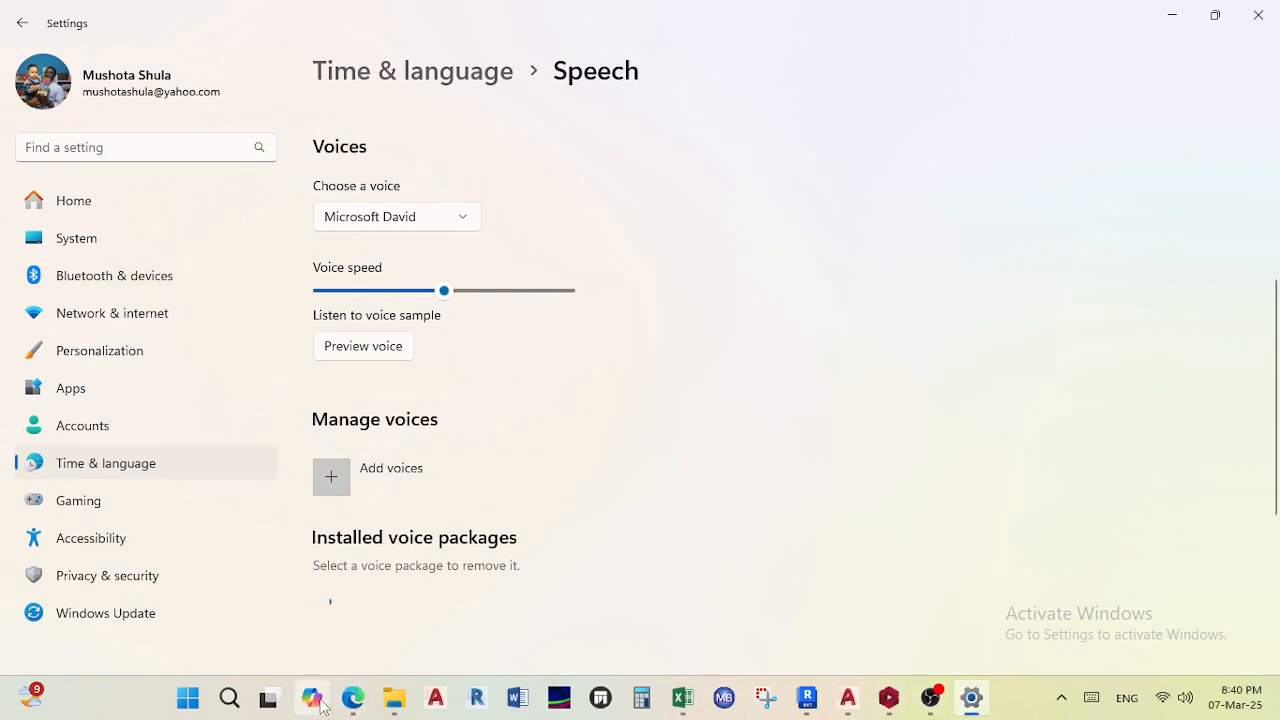
- Return to the meeting window and dismiss the microphone warning
mouse_move(352, 697)
click(295, 641)
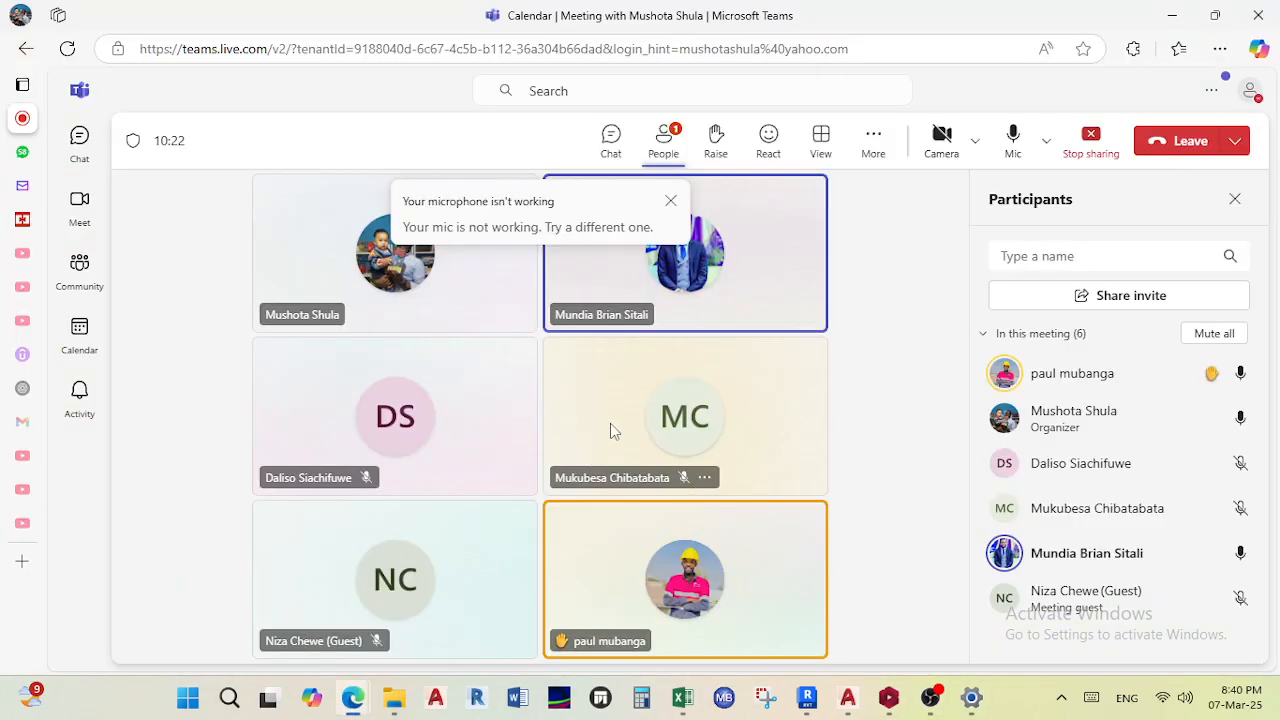
click(670, 205)
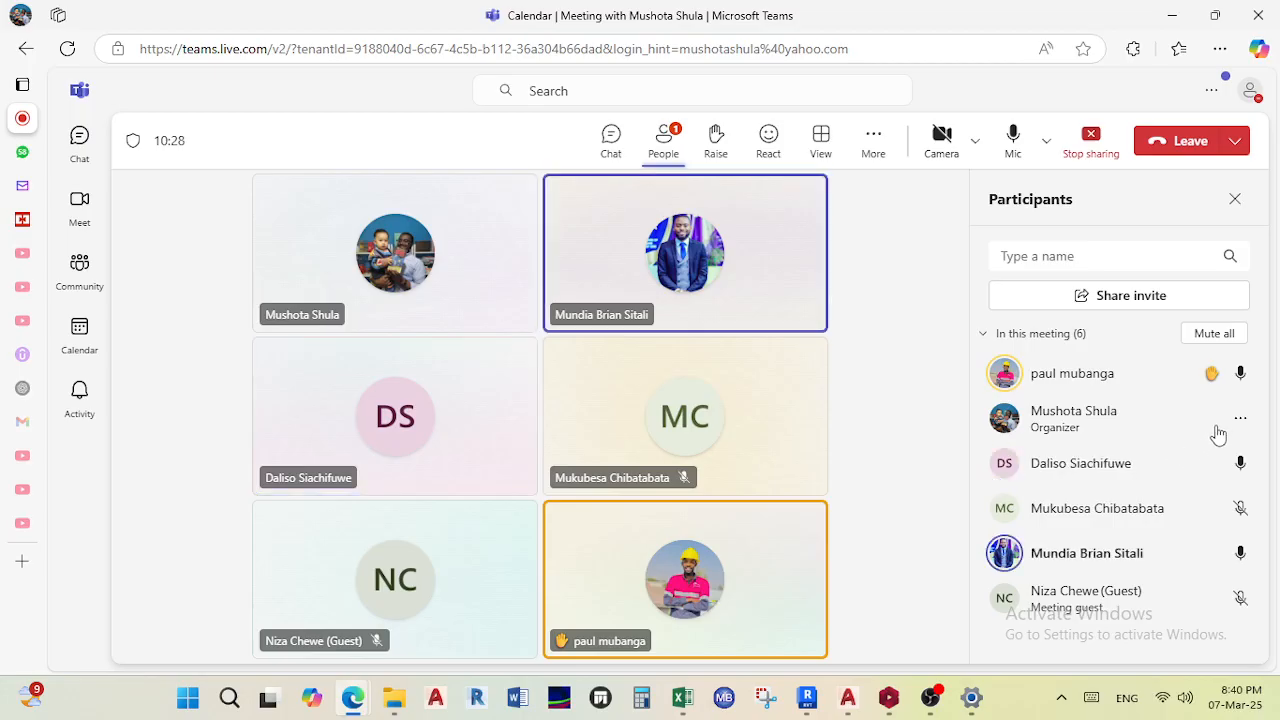
click(1239, 421)
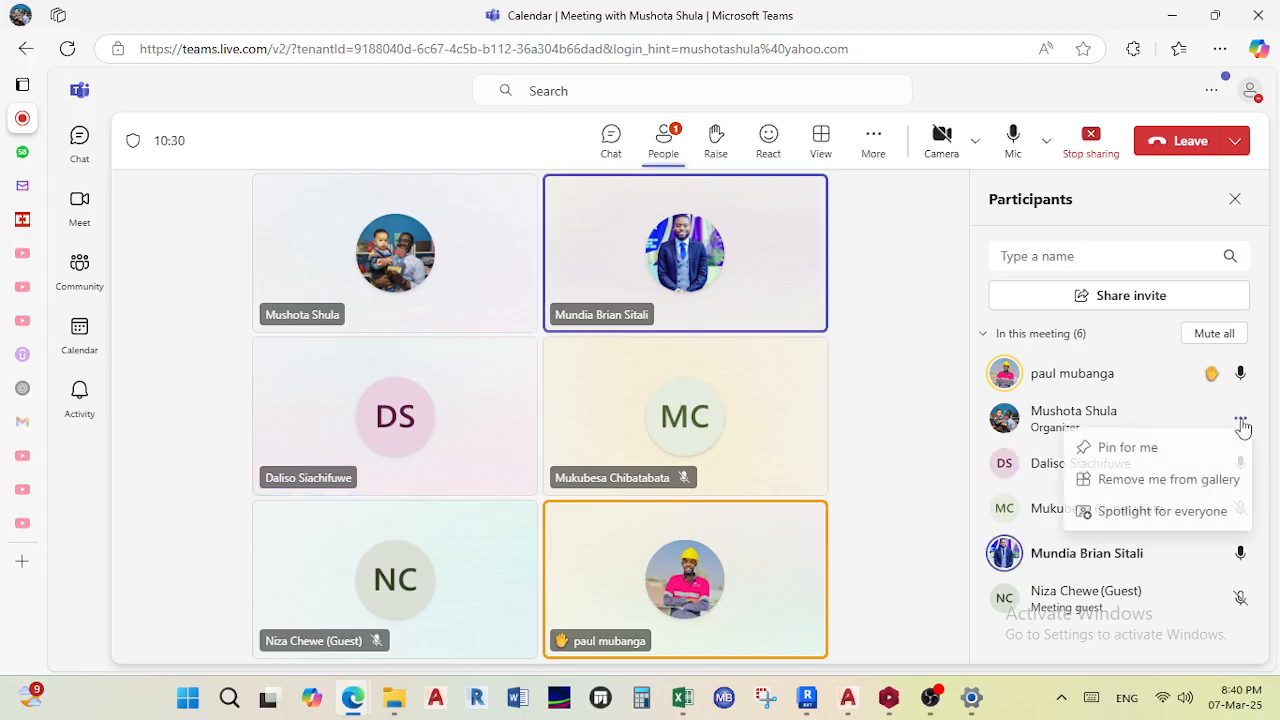
key(Escape)
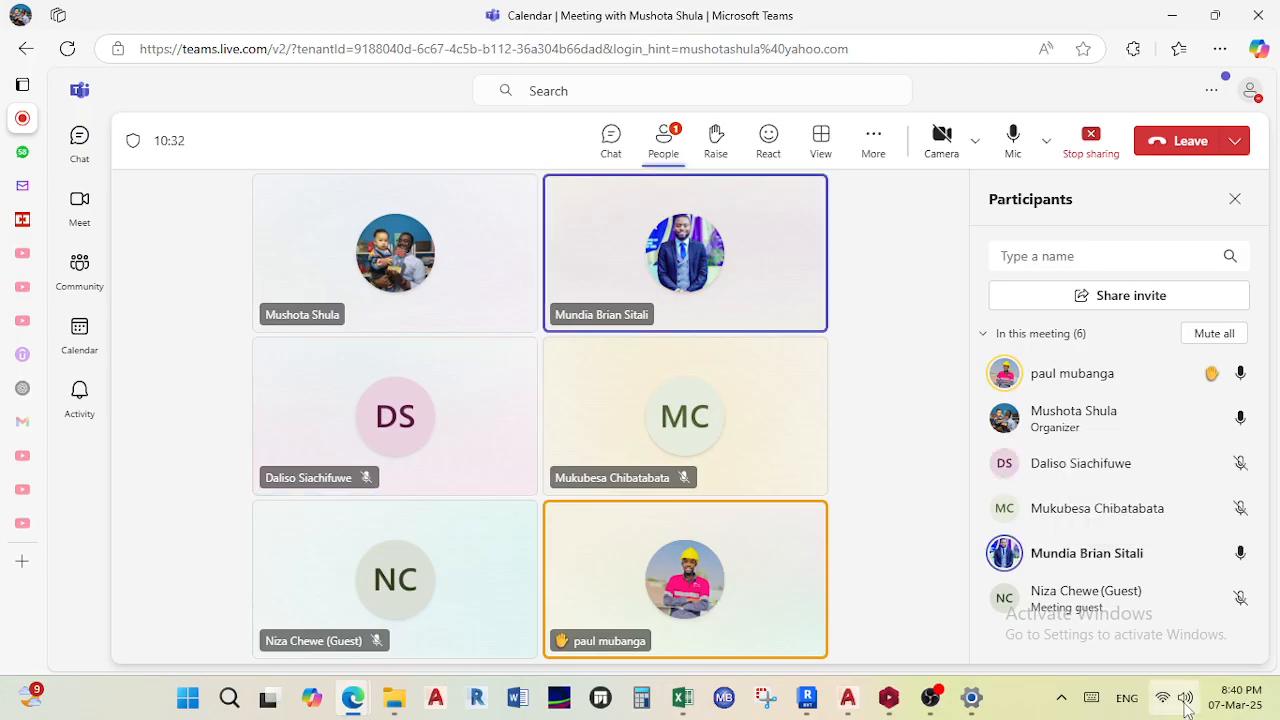
- Open Windows Settings from the quick settings panel in the taskbar
click(1061, 698)
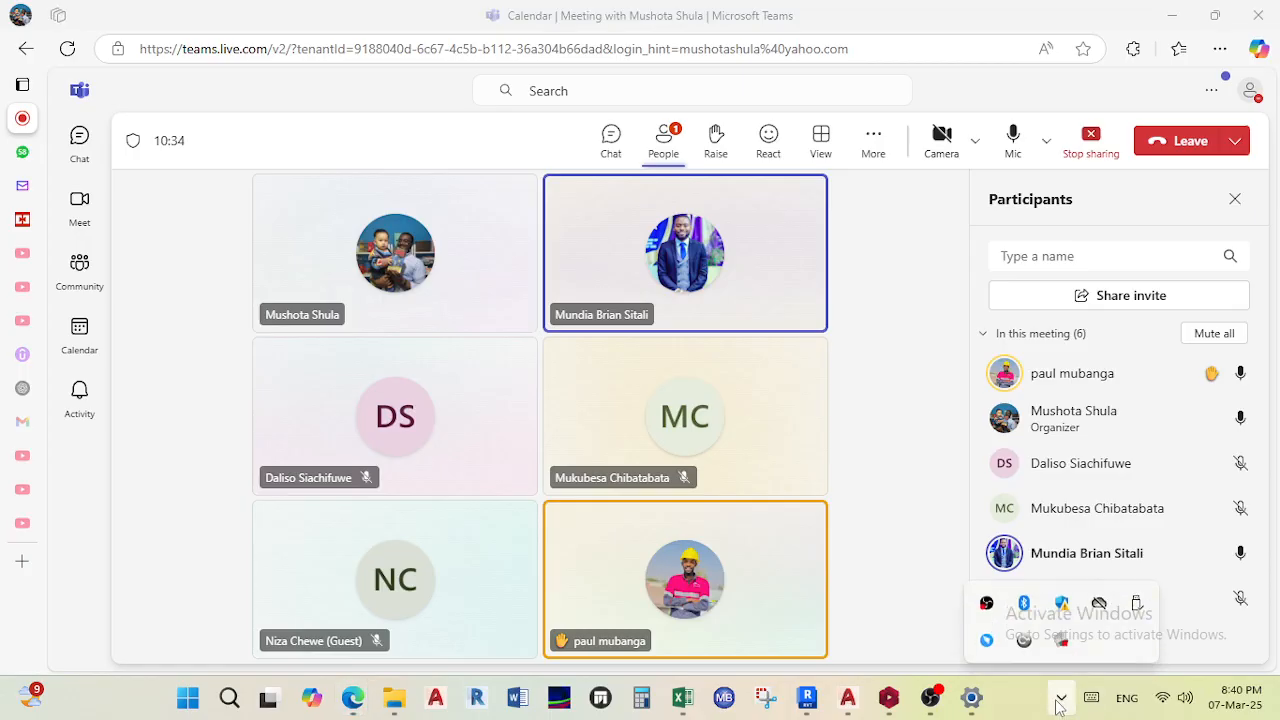
click(1061, 700)
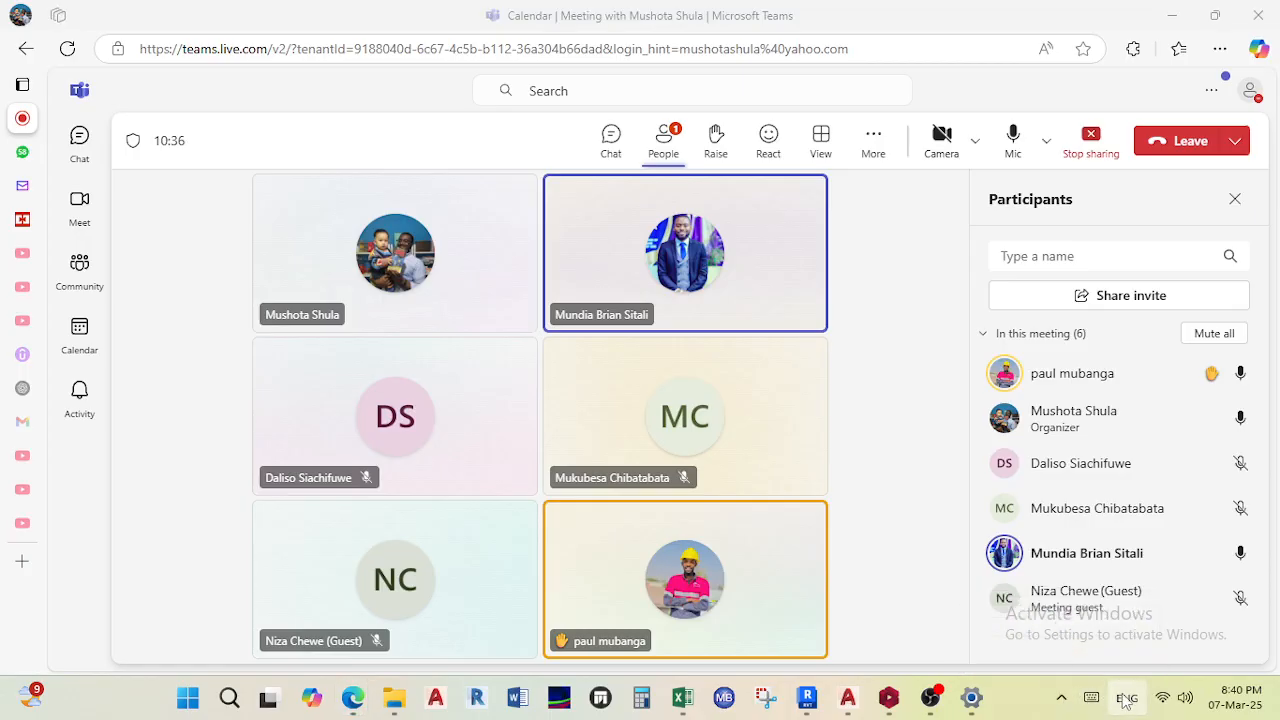
click(1163, 699)
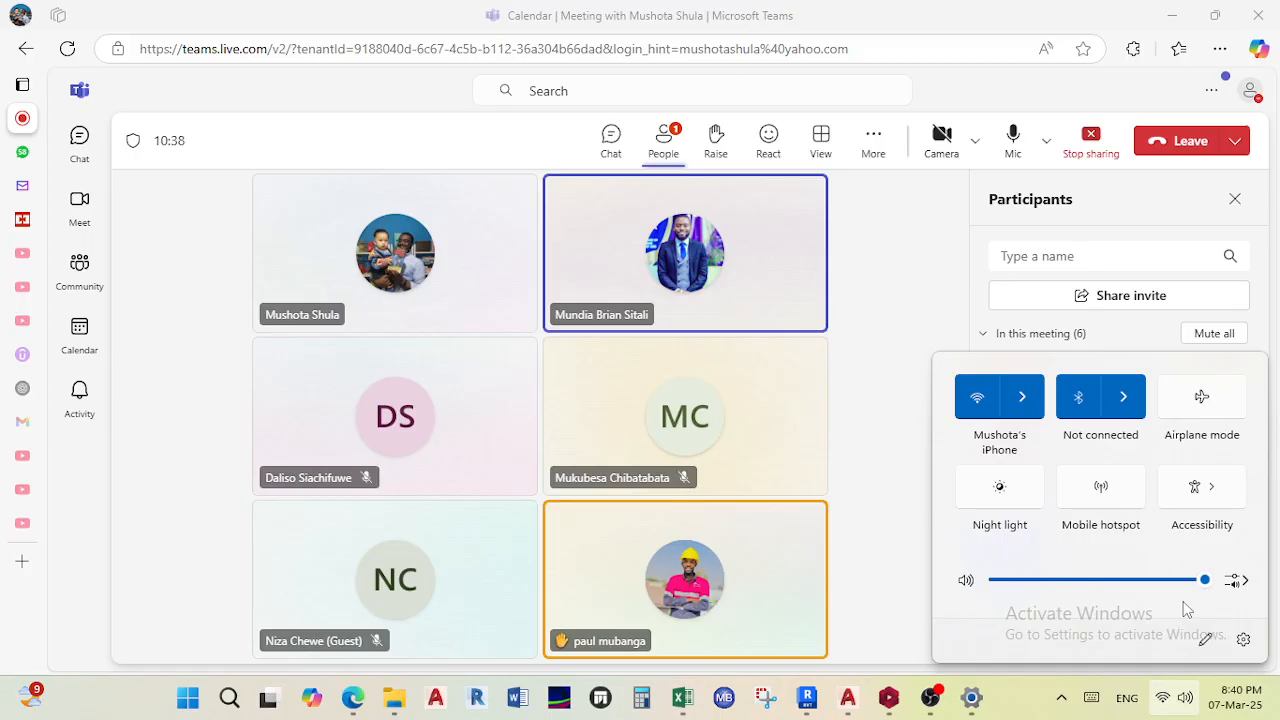
click(1244, 641)
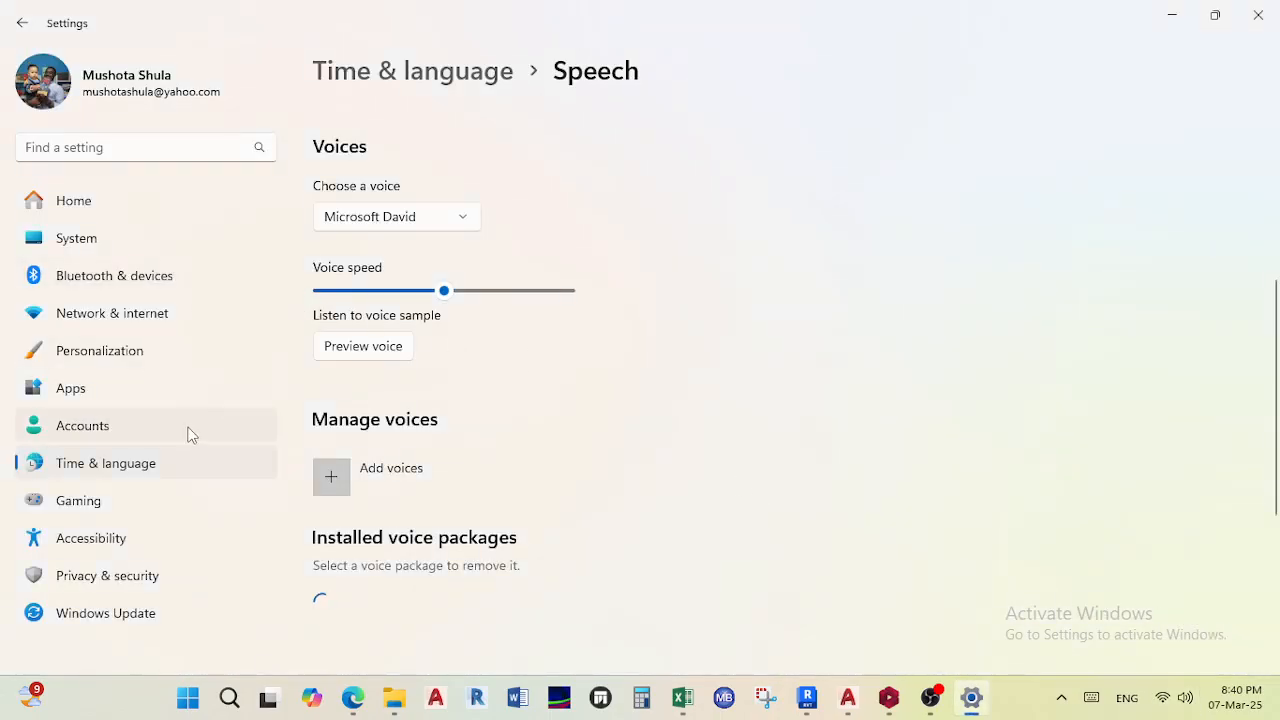
- Turn on Microphone access in the Privacy & security Microphone settings, then minimize Settings
click(87, 246)
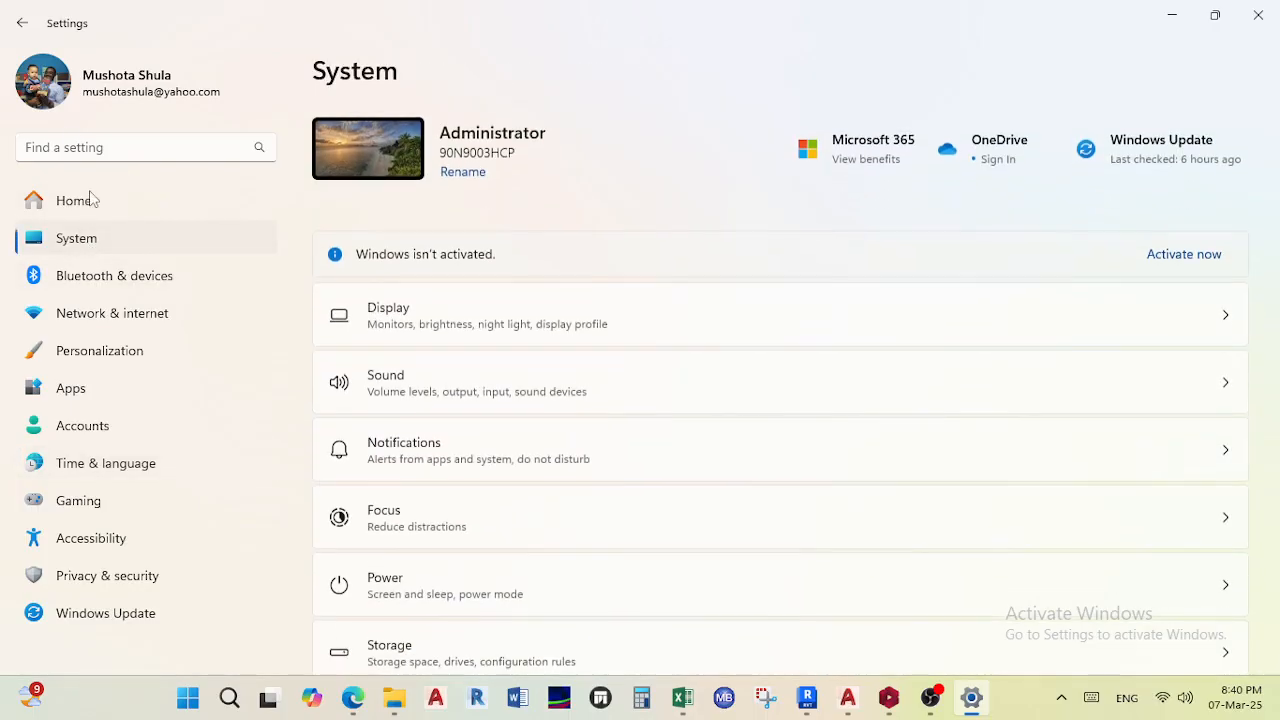
click(64, 208)
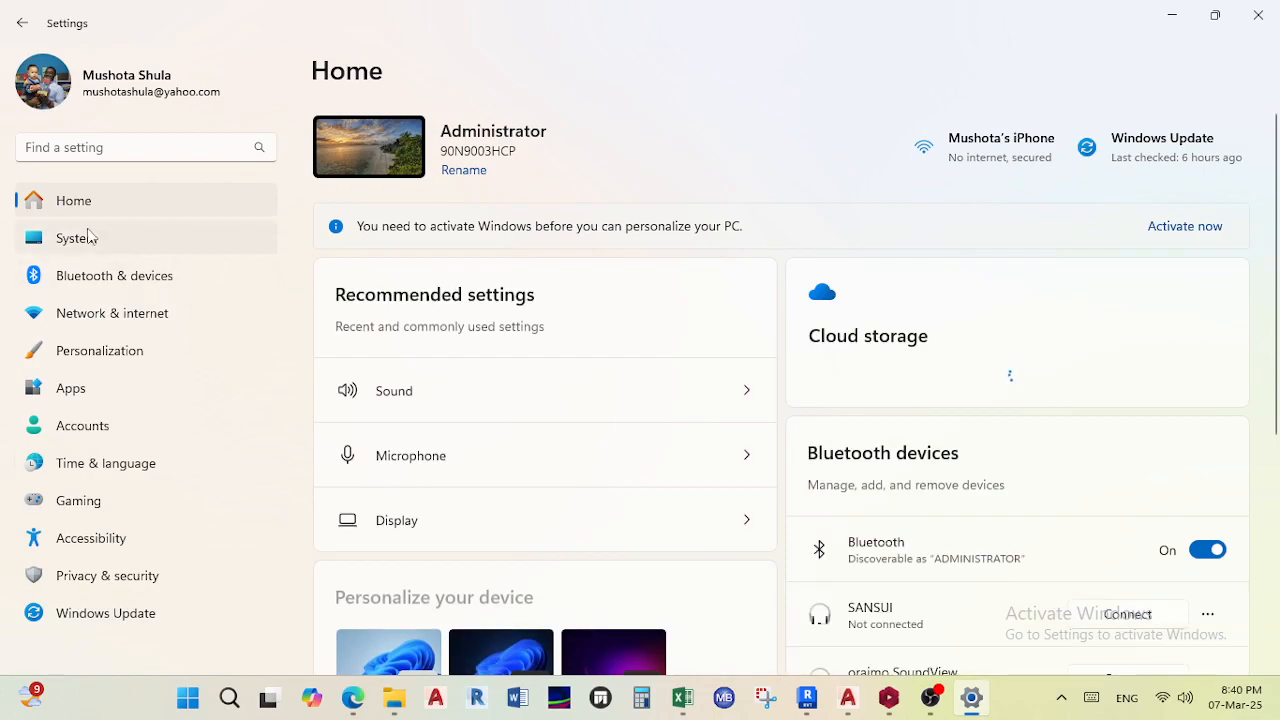
click(63, 246)
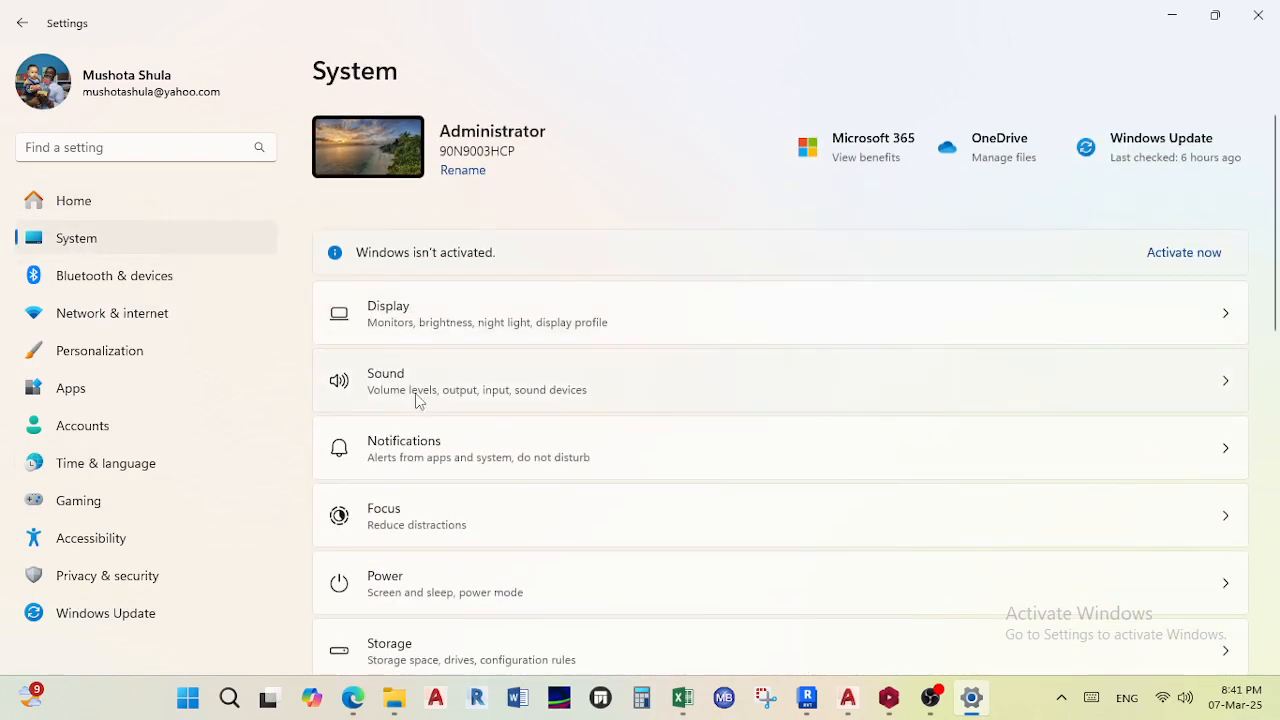
scroll(418, 400, down, 10)
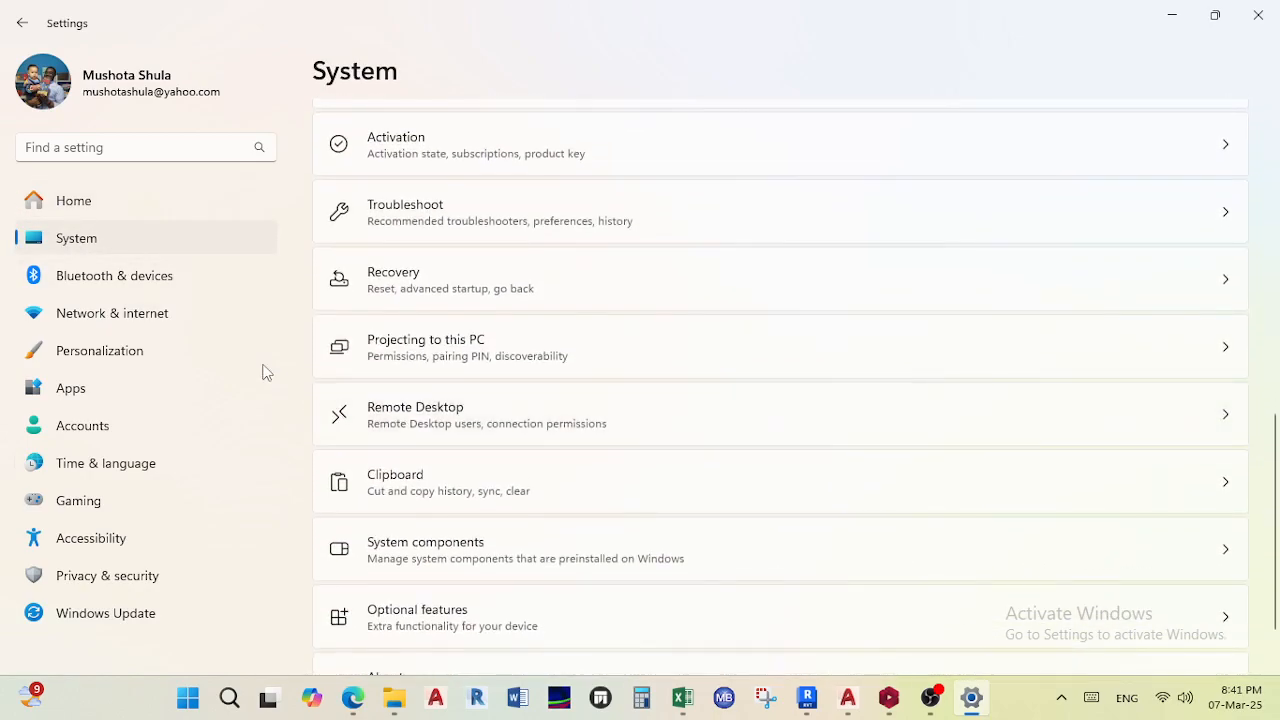
click(70, 200)
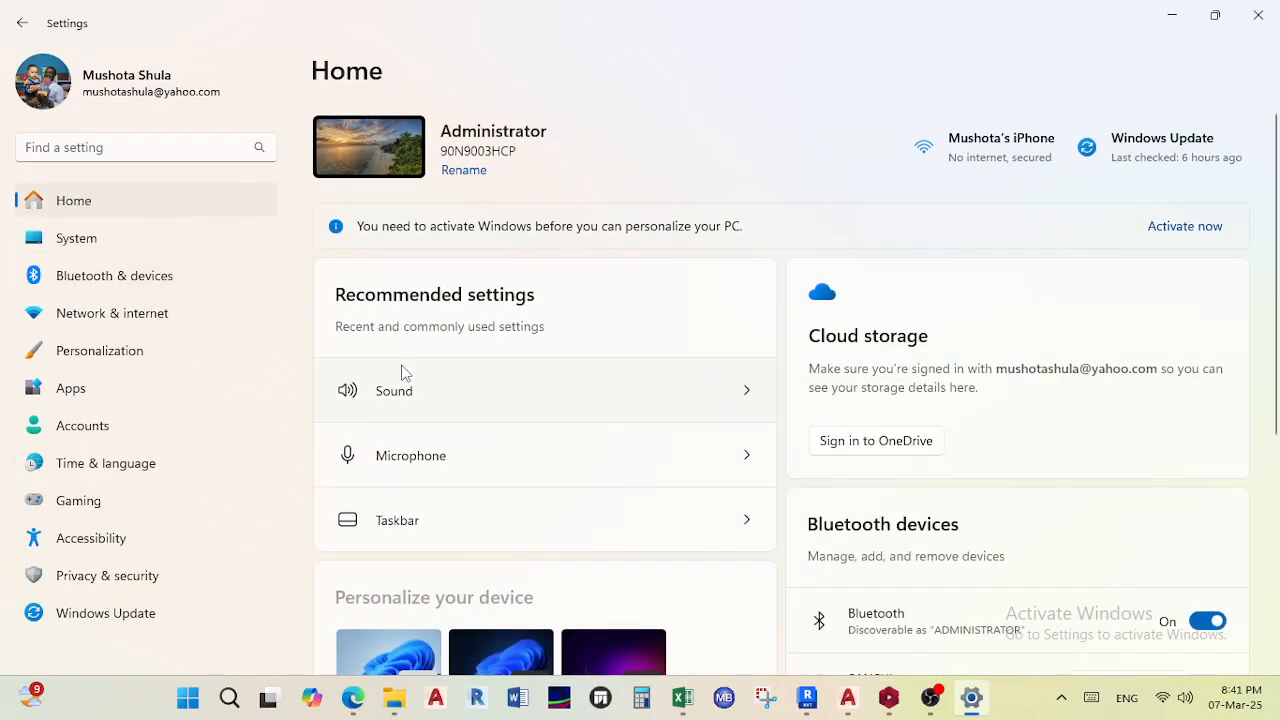
click(412, 458)
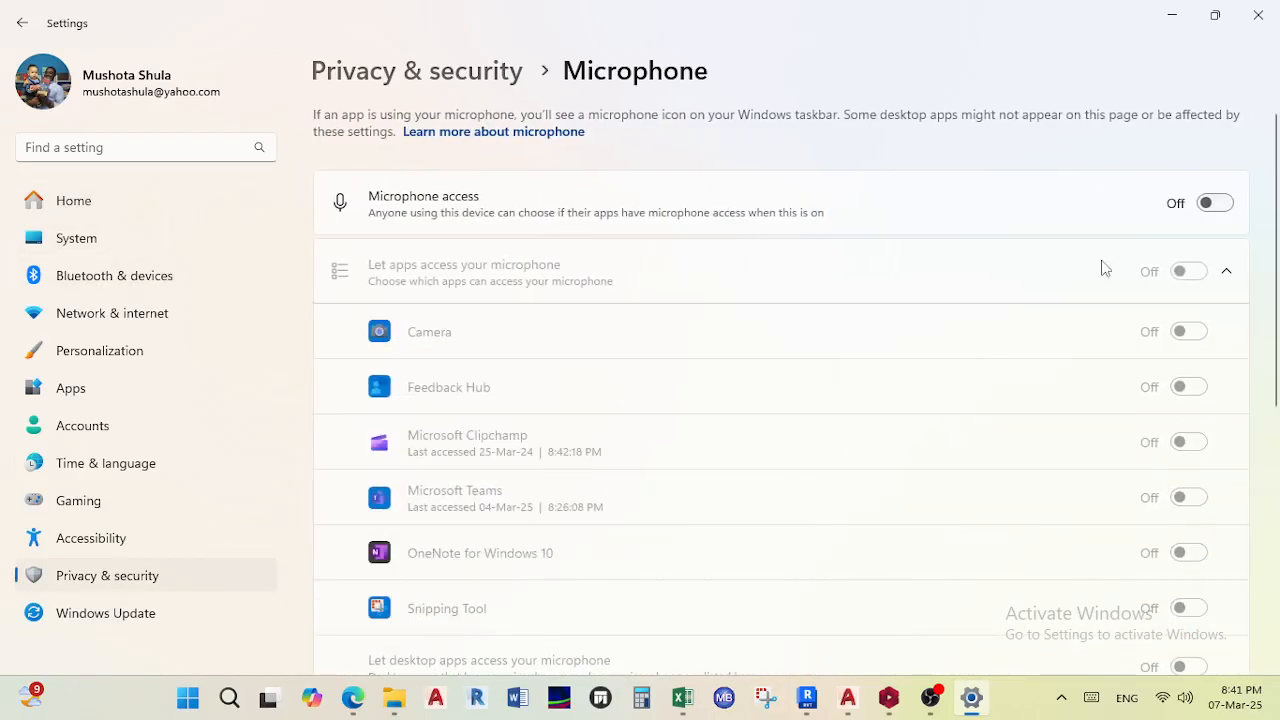
click(1212, 205)
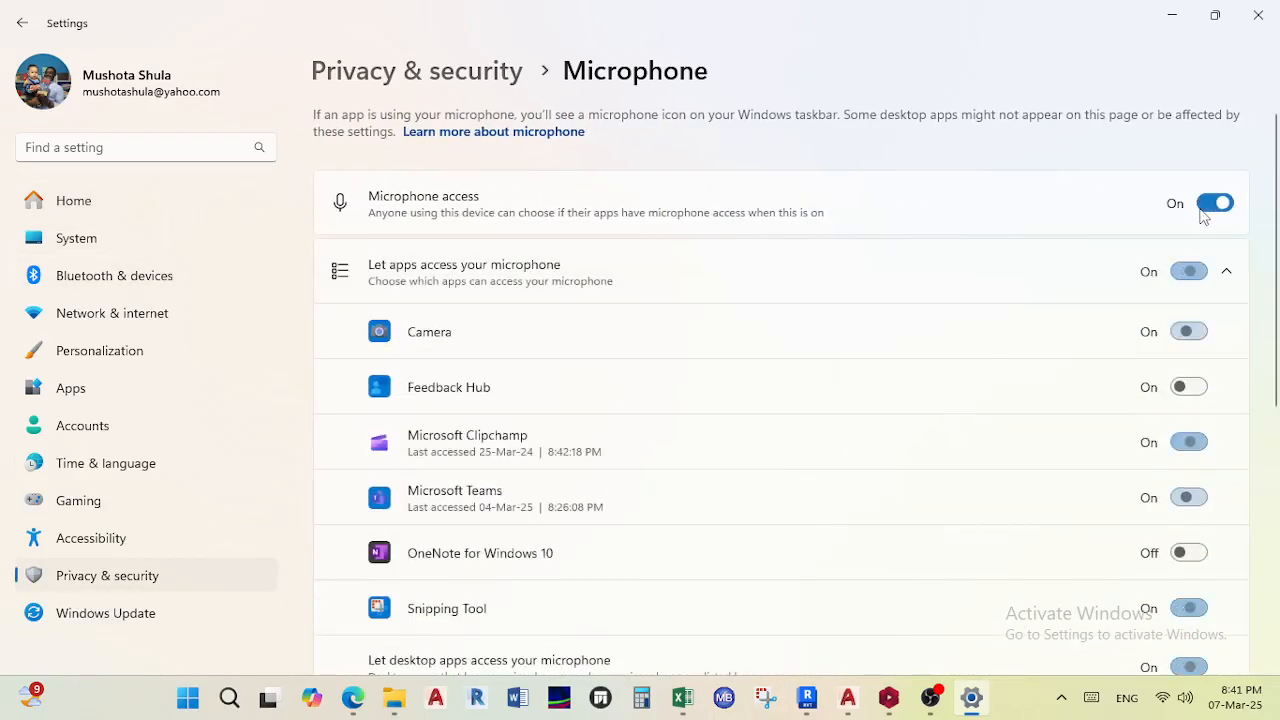
click(1178, 17)
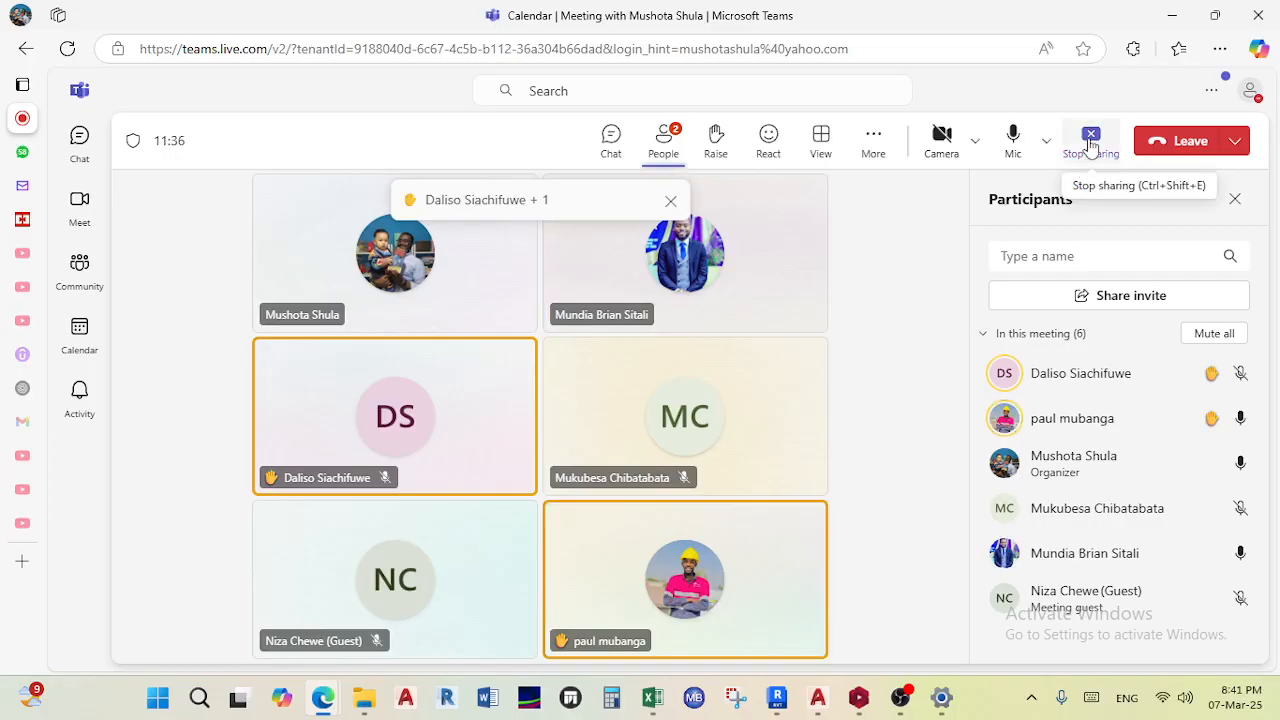
- Reopen the participants panel and review the meeting audio options and the organizer's participant menu
click(666, 140)
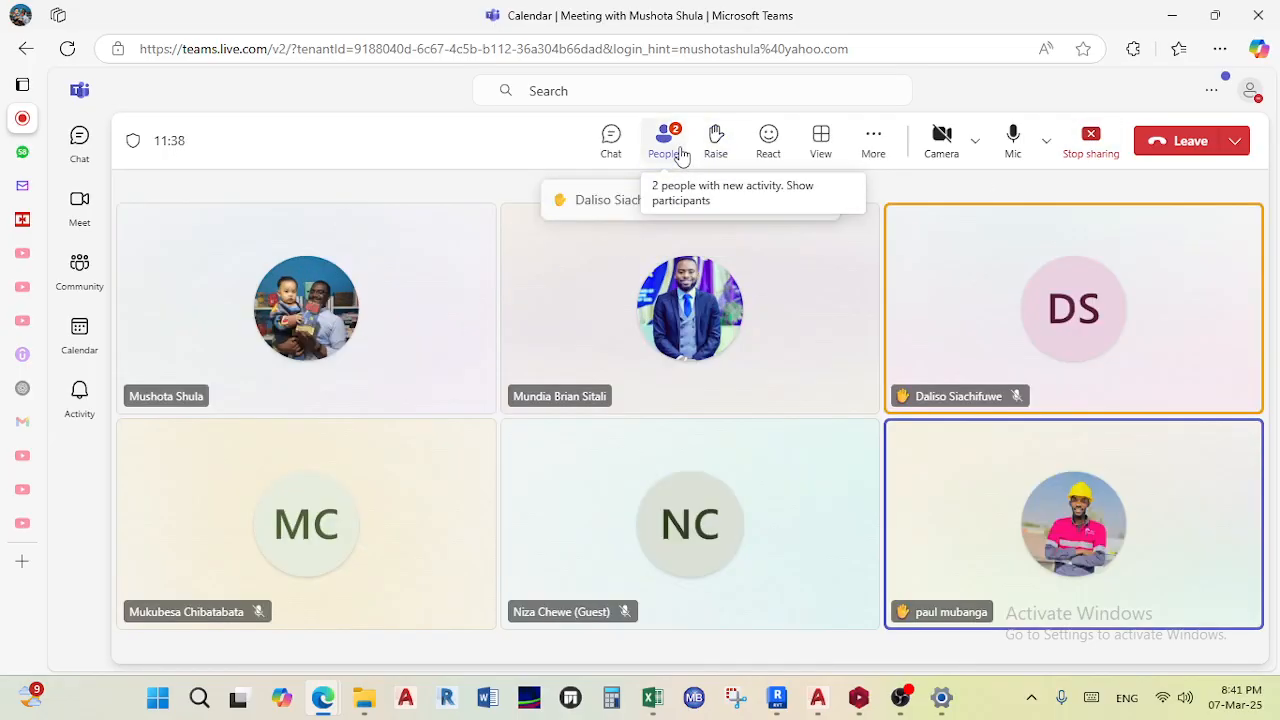
click(677, 150)
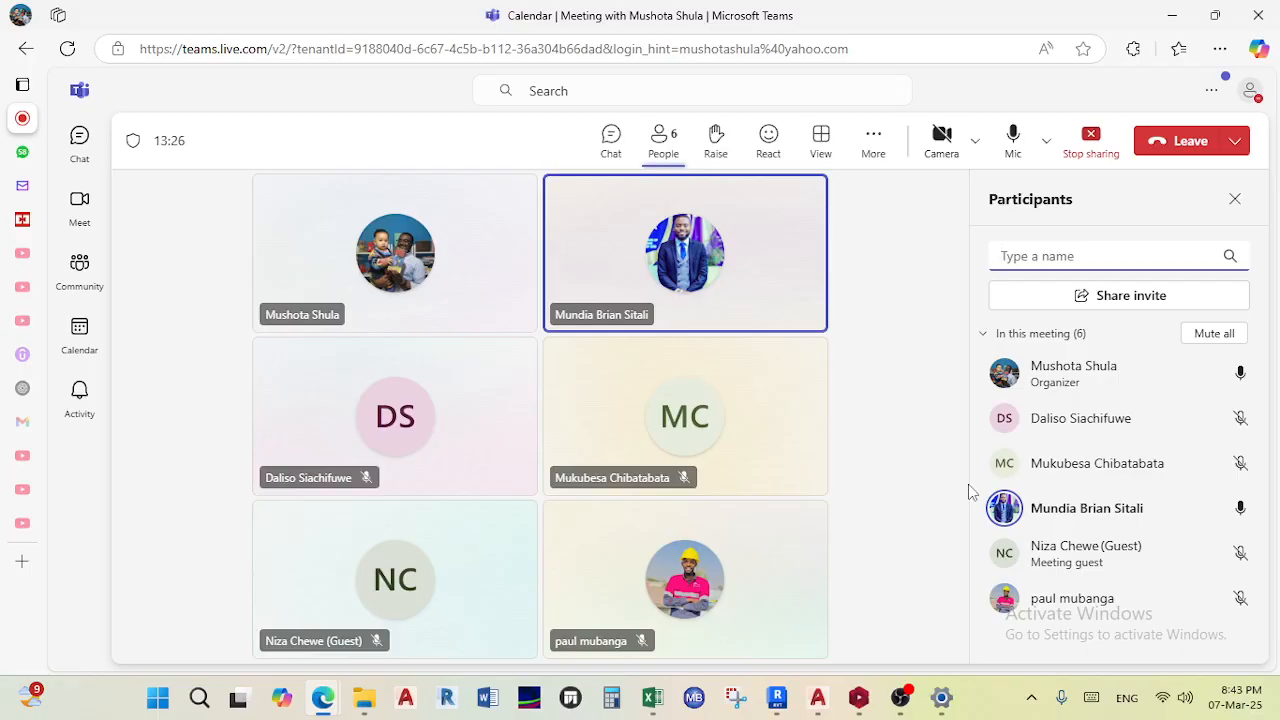
click(1045, 145)
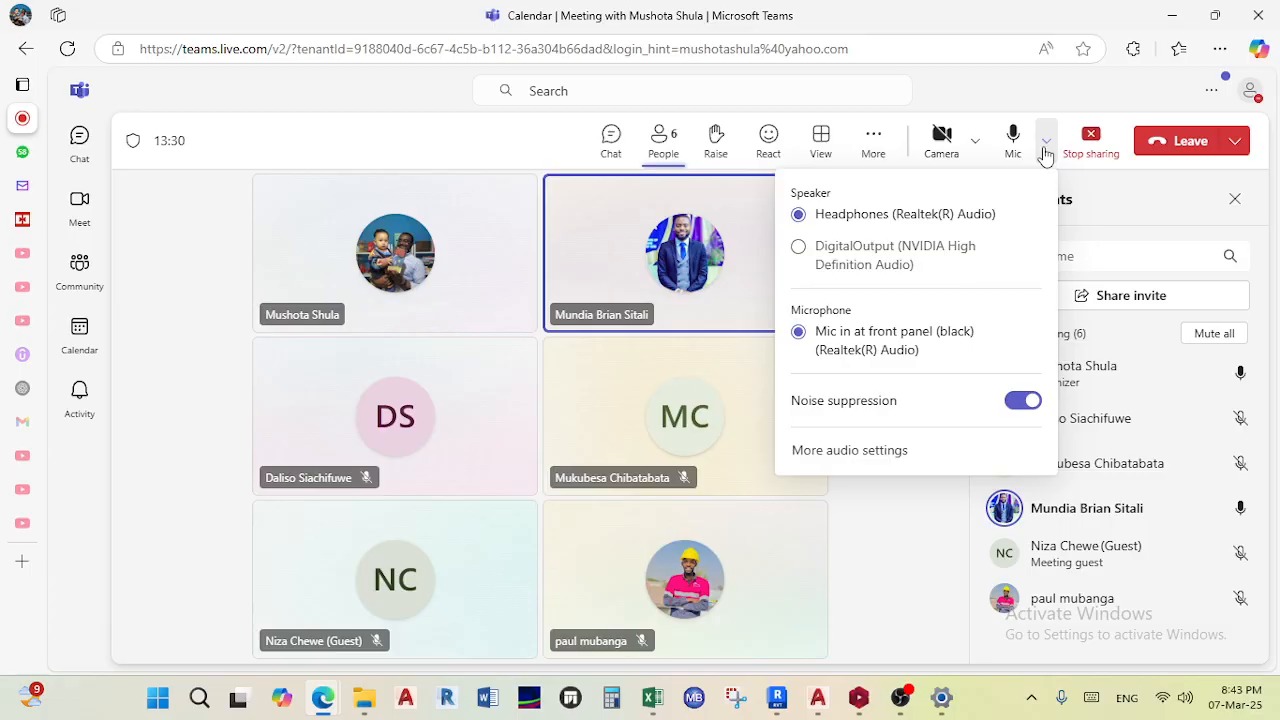
click(1045, 150)
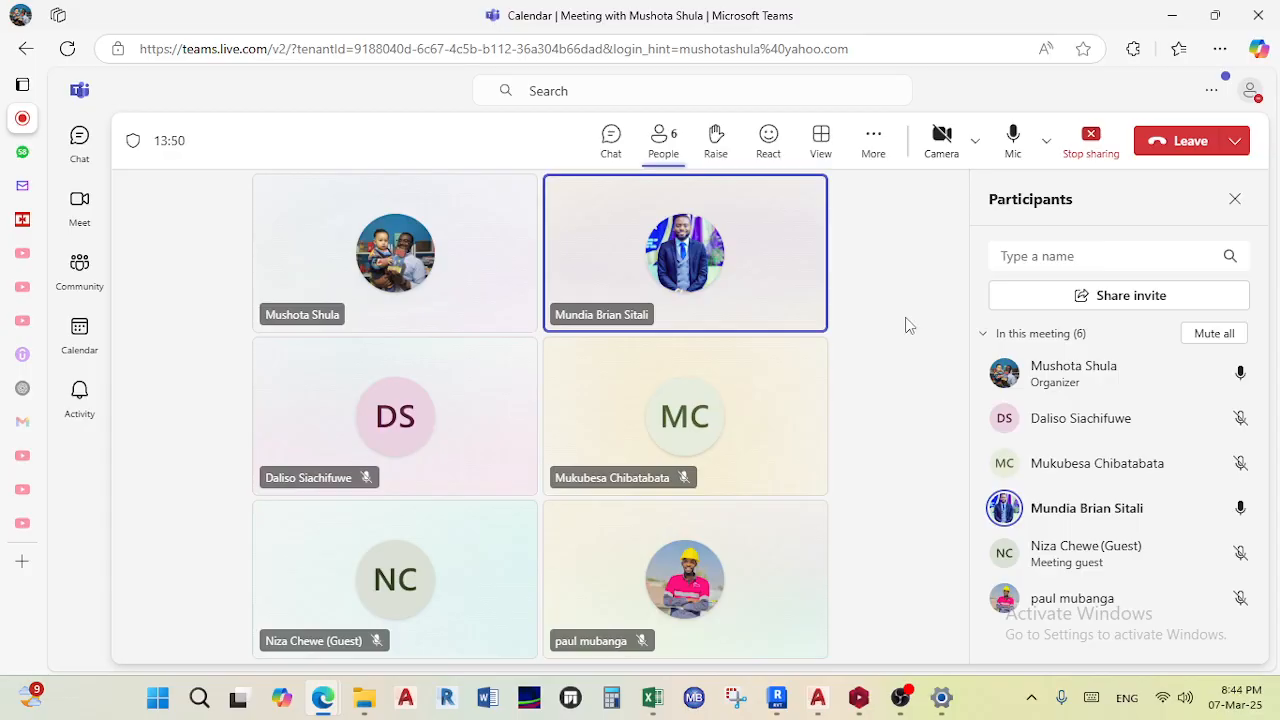
click(1240, 376)
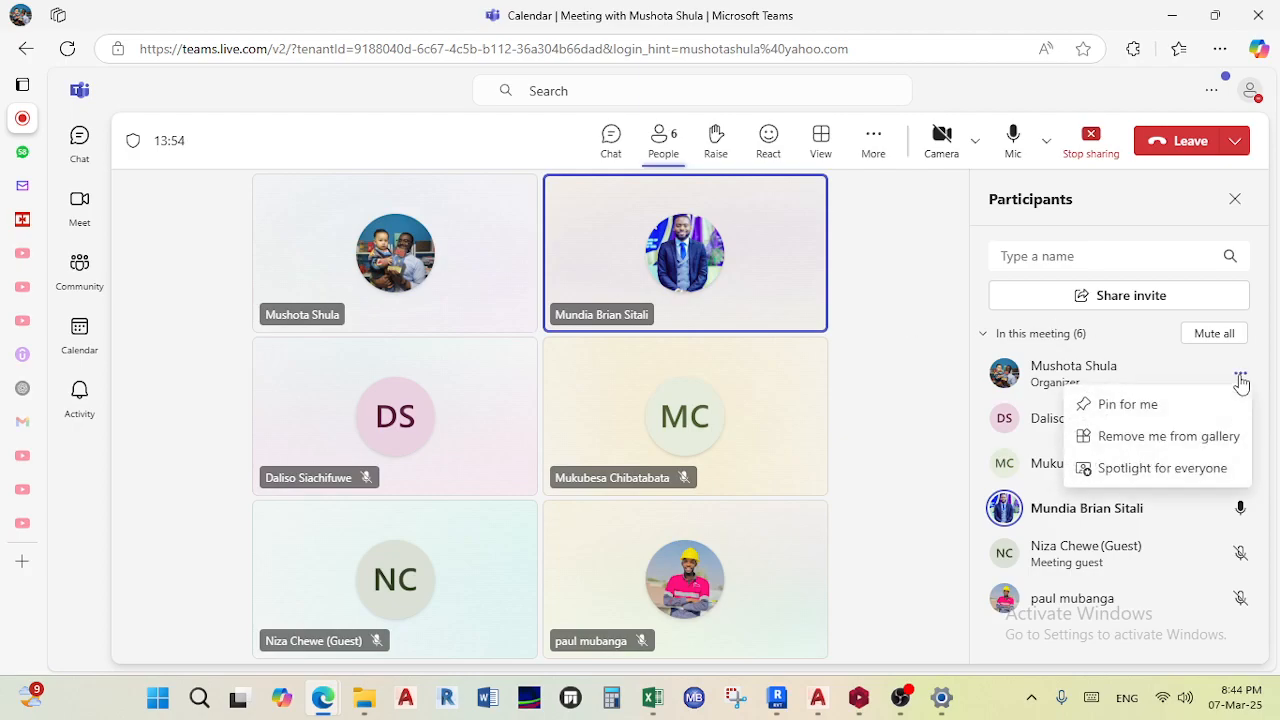
click(1240, 378)
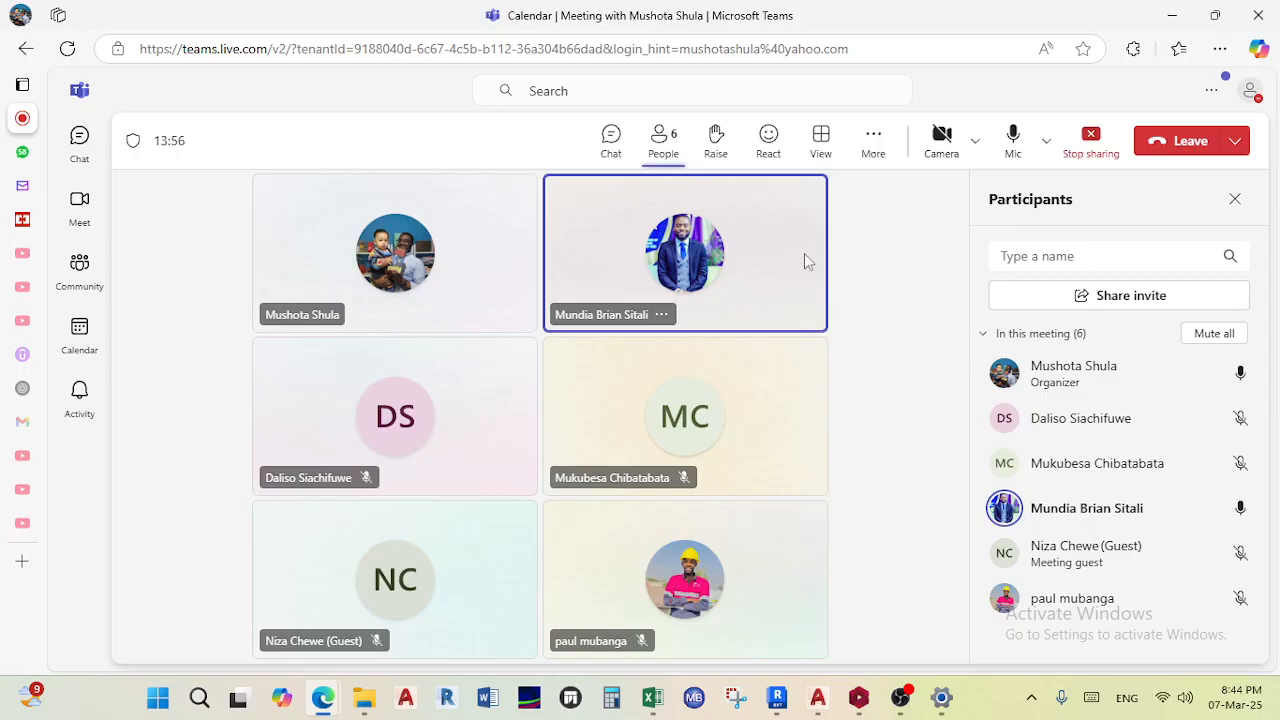
- Test the meeting microphone by muting and unmuting it several times, leaving it unmuted
click(1013, 140)
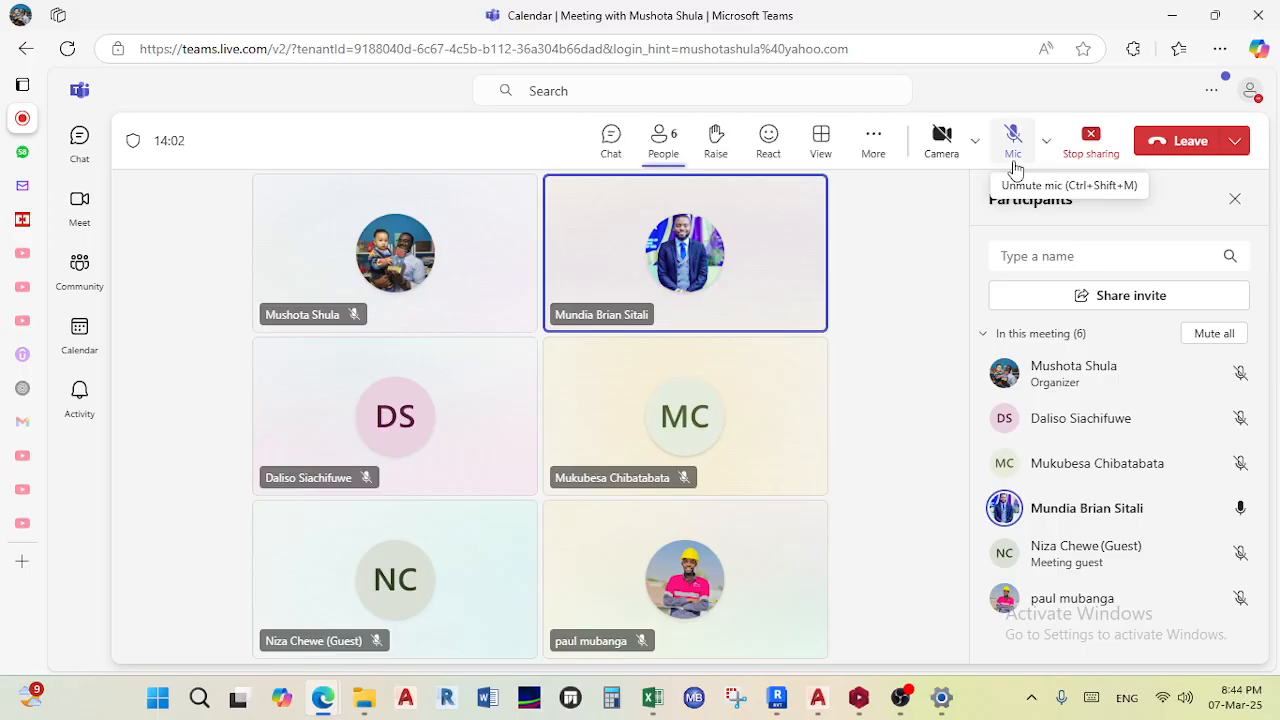
click(1016, 136)
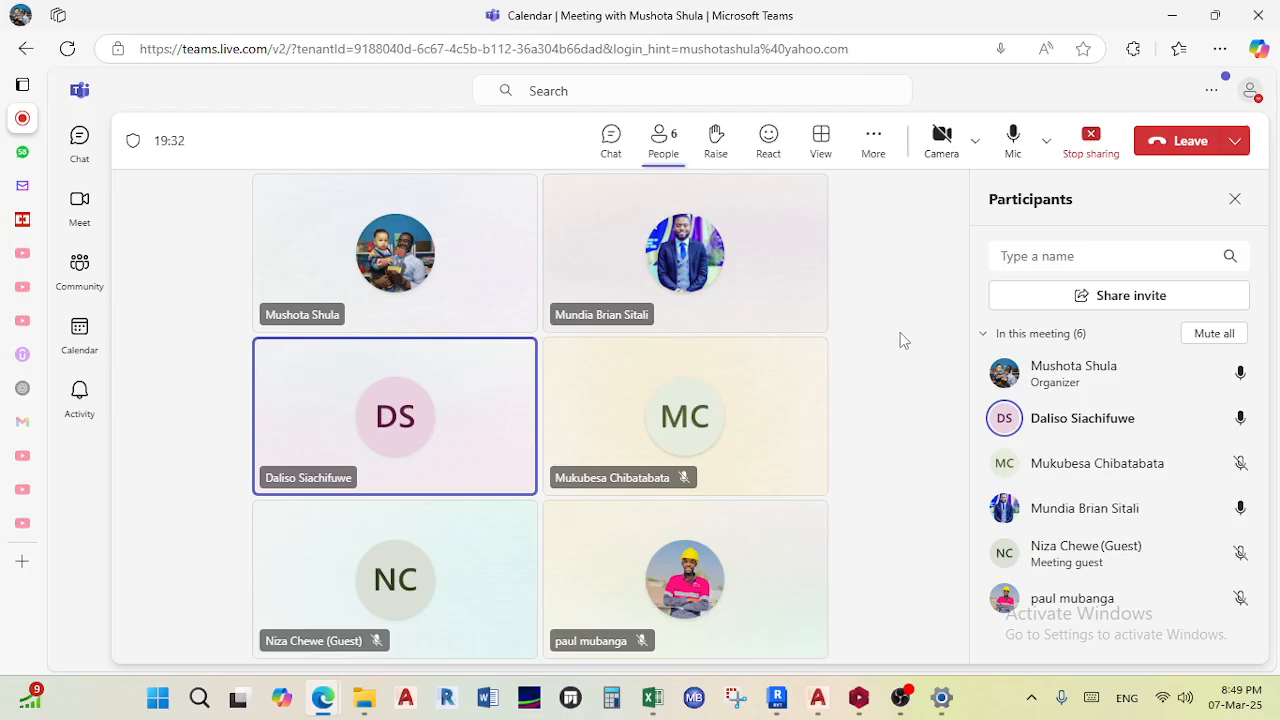
click(1012, 141)
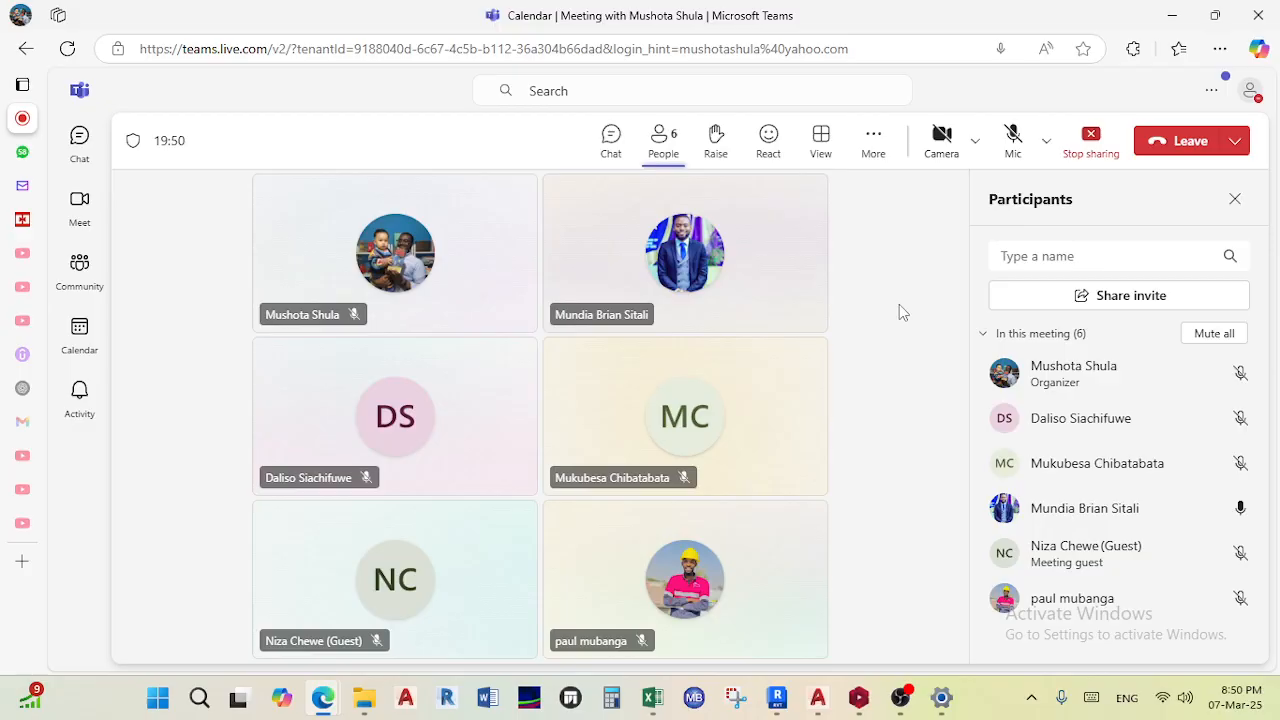
click(1010, 142)
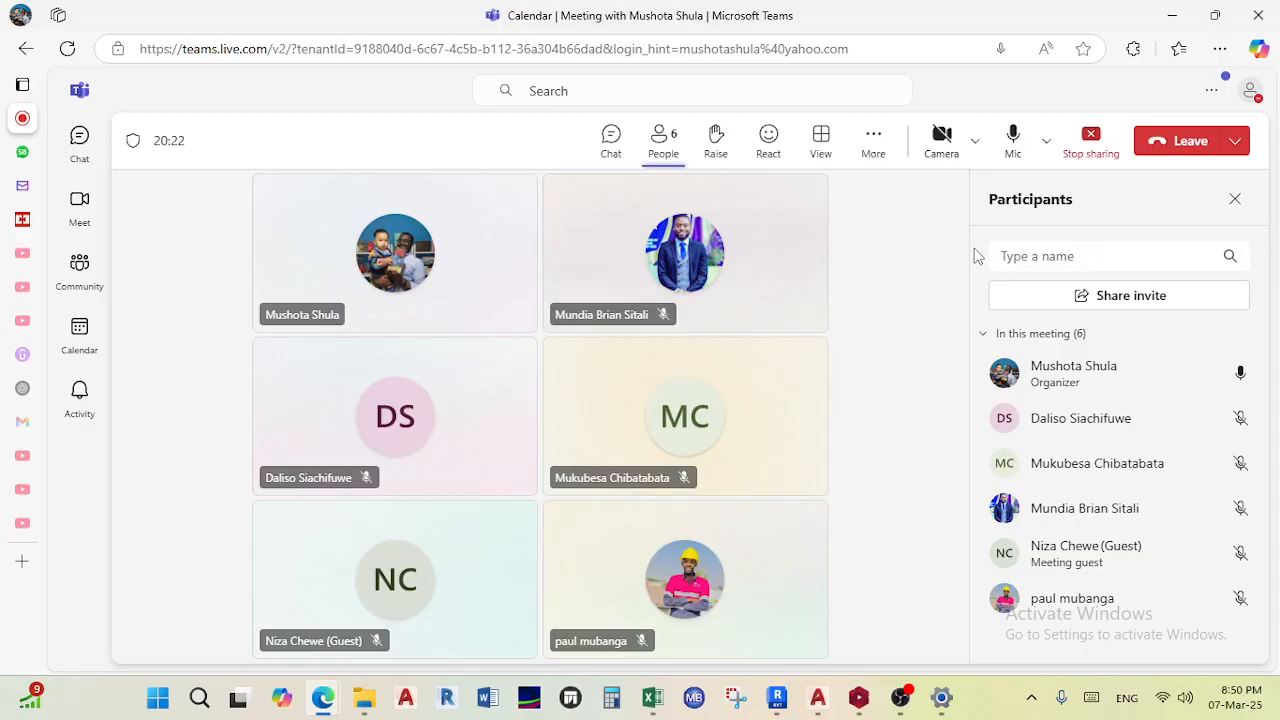
click(1015, 150)
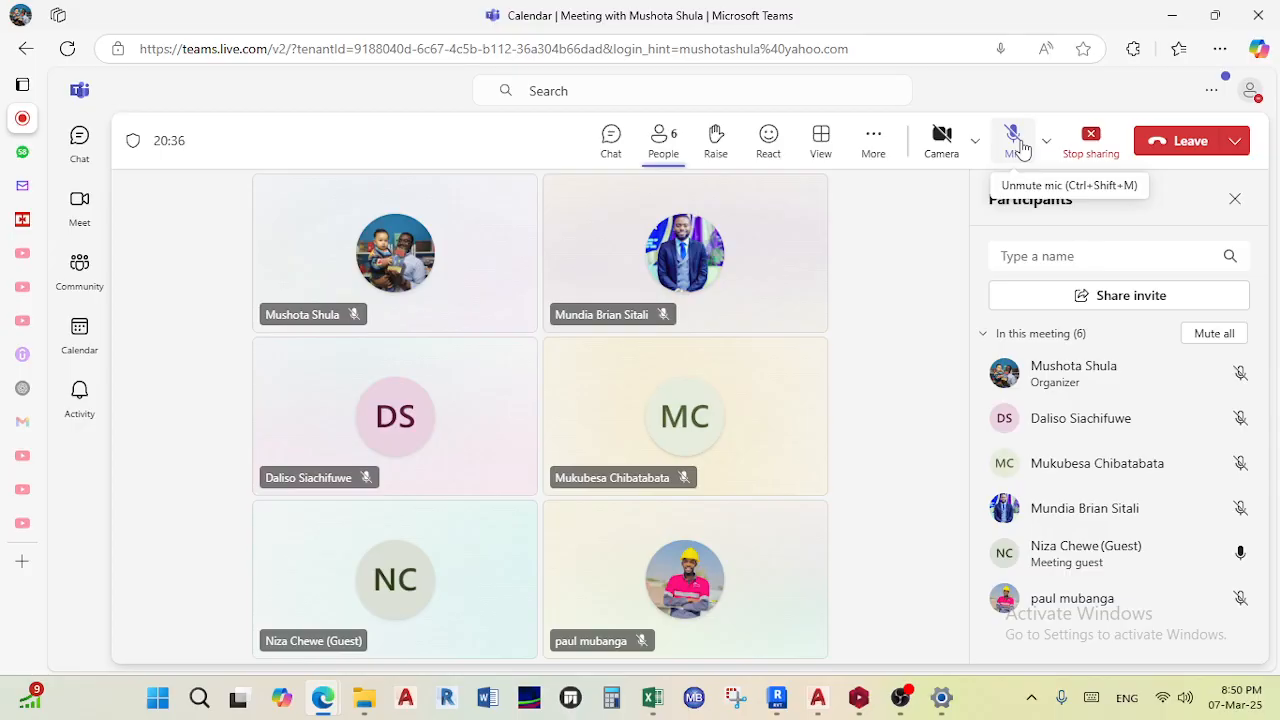
click(1016, 145)
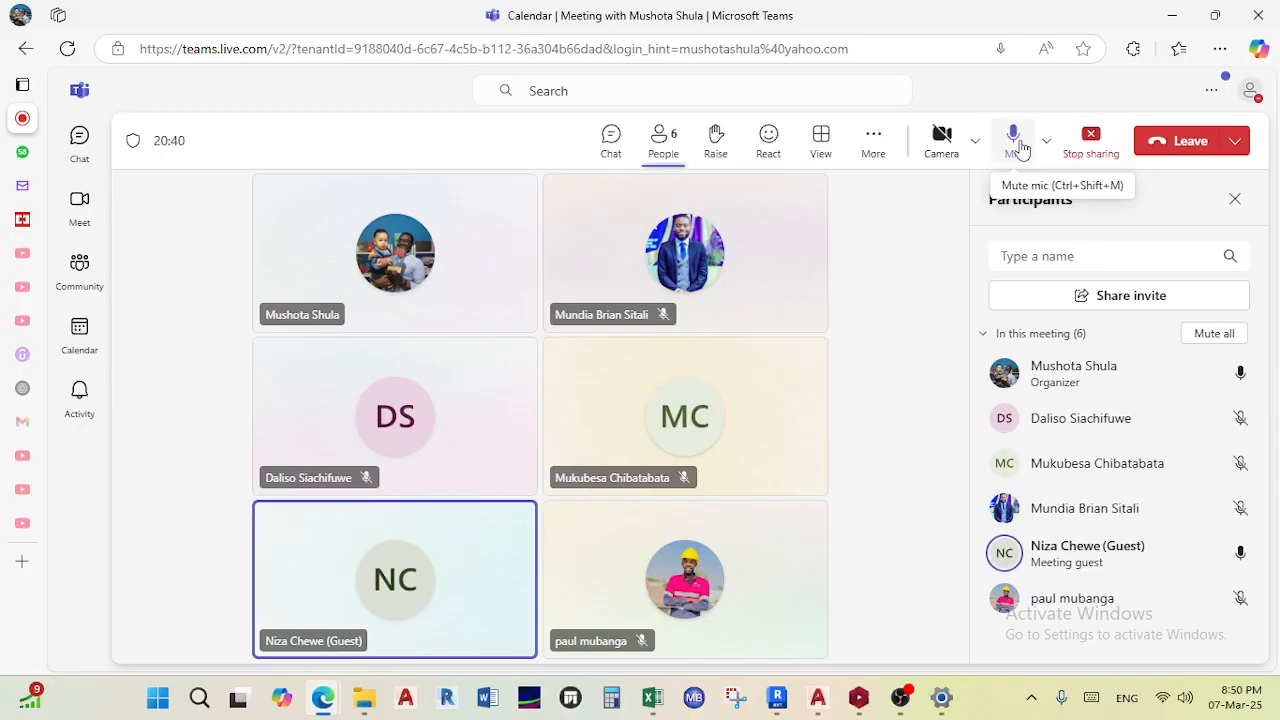
click(1016, 145)
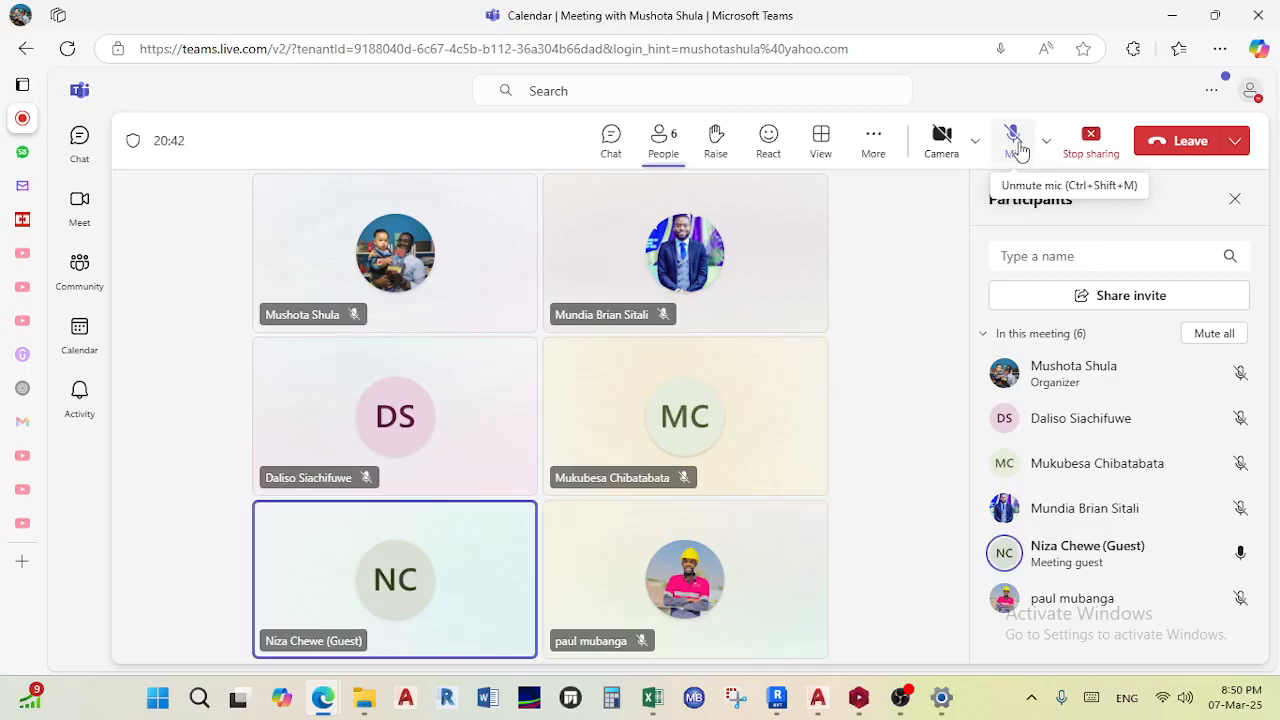
click(1016, 145)
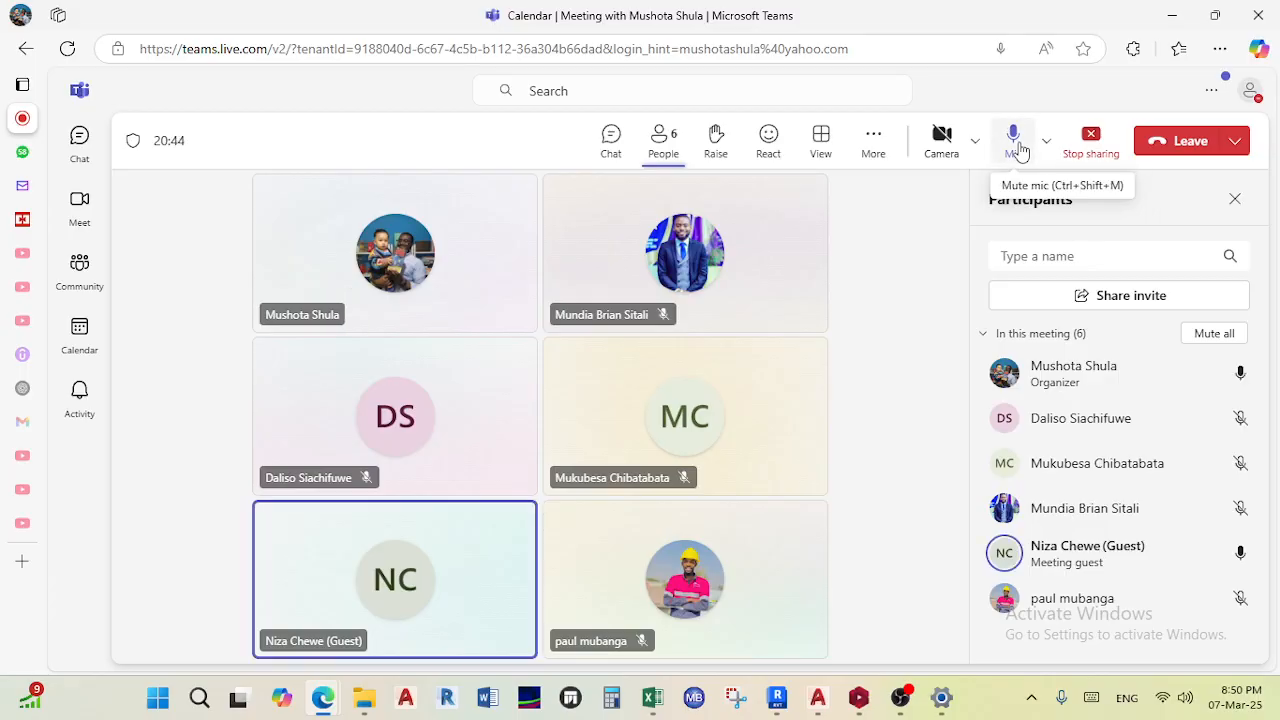
click(1016, 145)
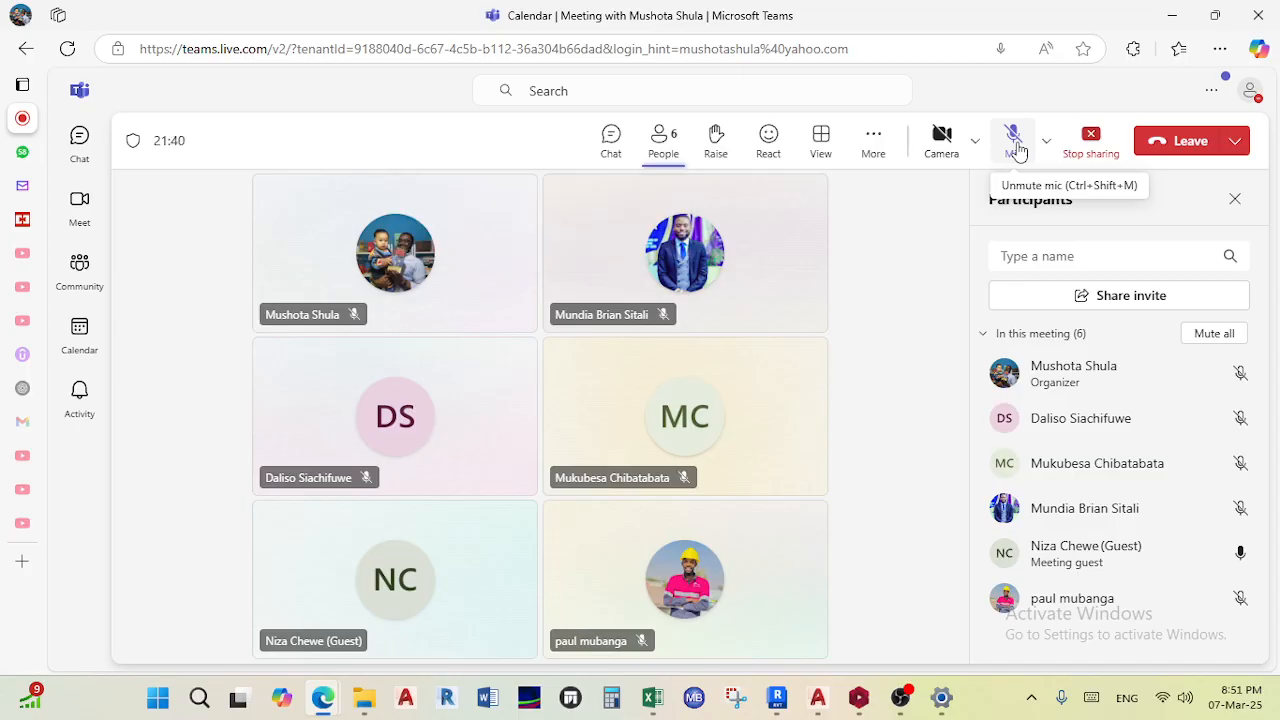
click(1013, 142)
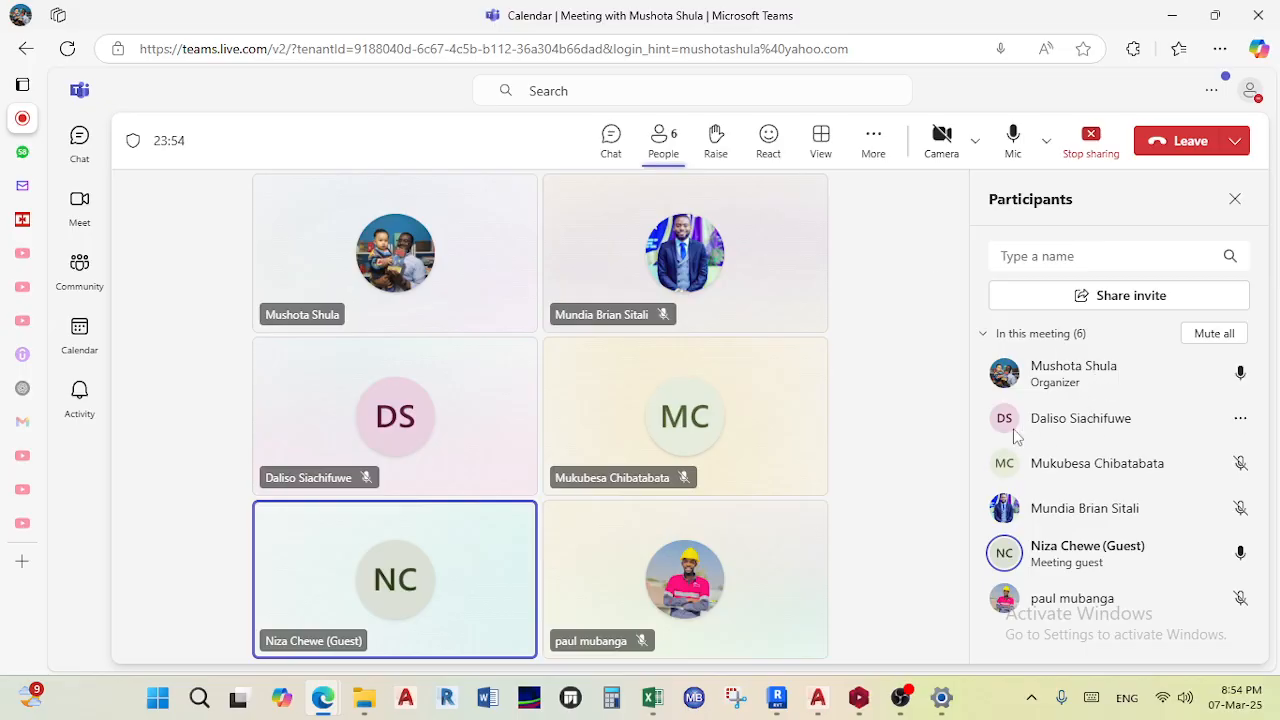
- Switch to ProtaStructure and browse the recoloring criteria in Active Windows Settings and Visual Interrogation
click(858, 697)
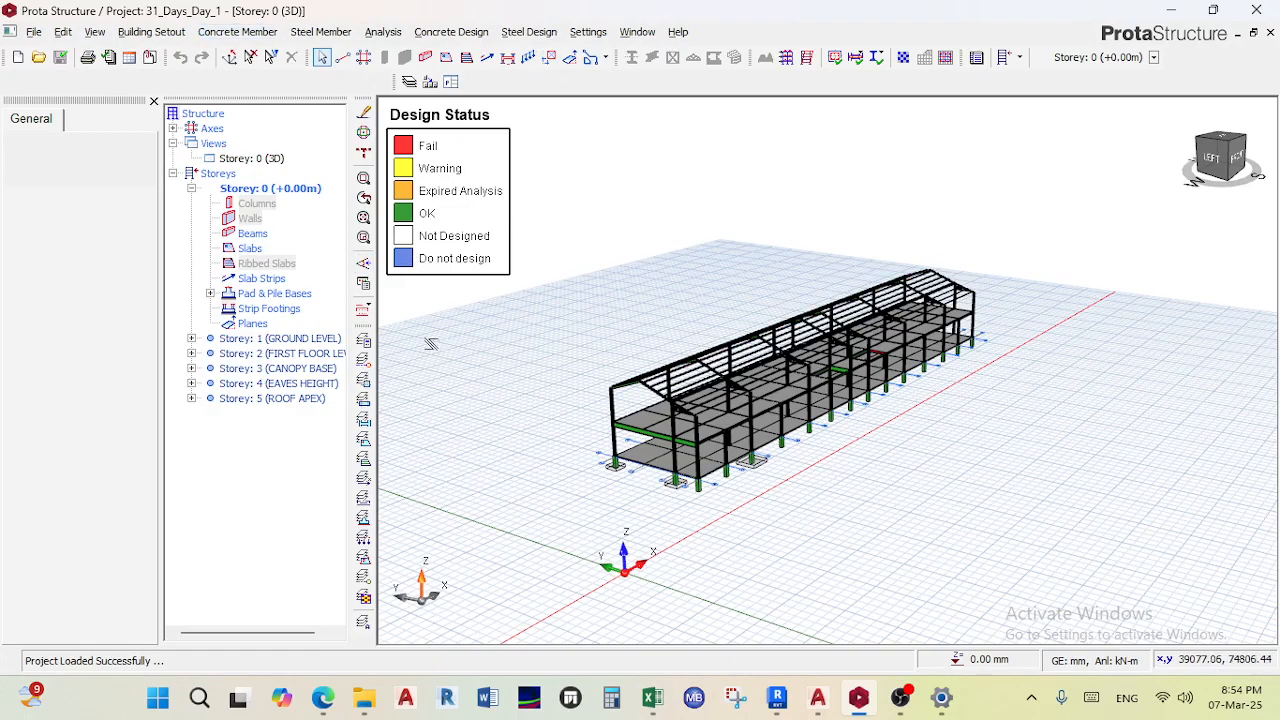
click(364, 284)
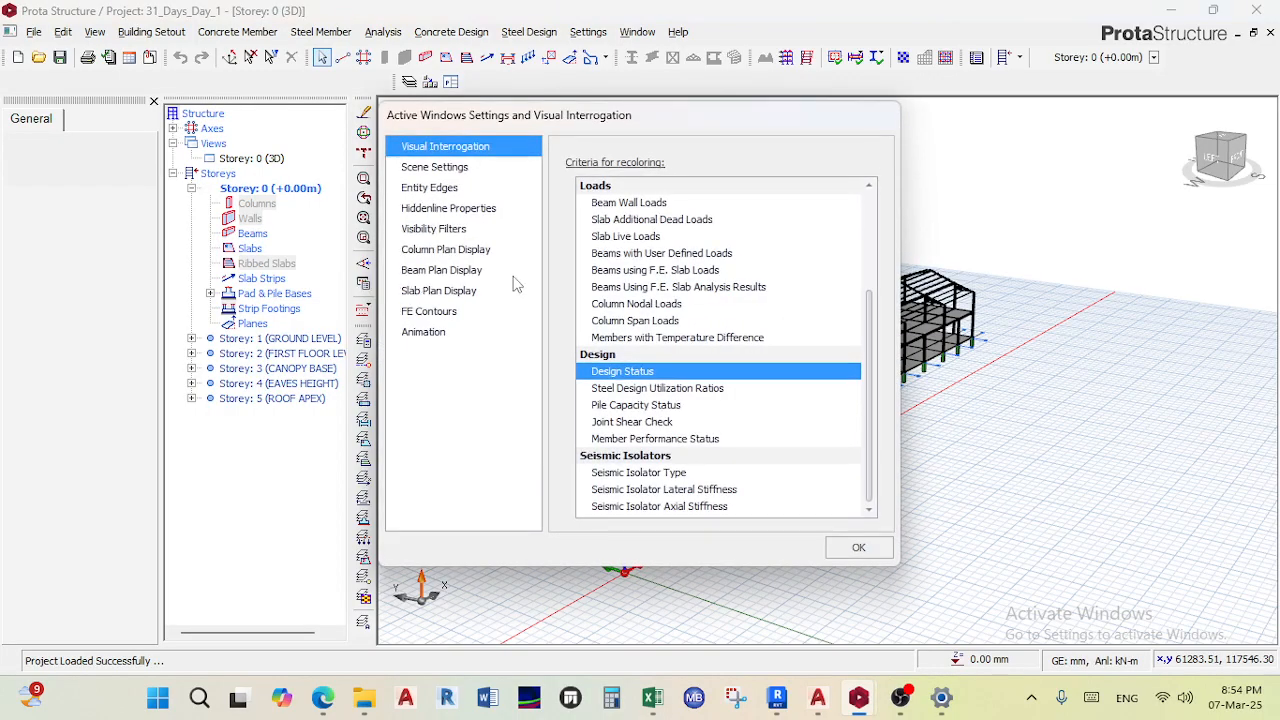
scroll(617, 288, up, 3)
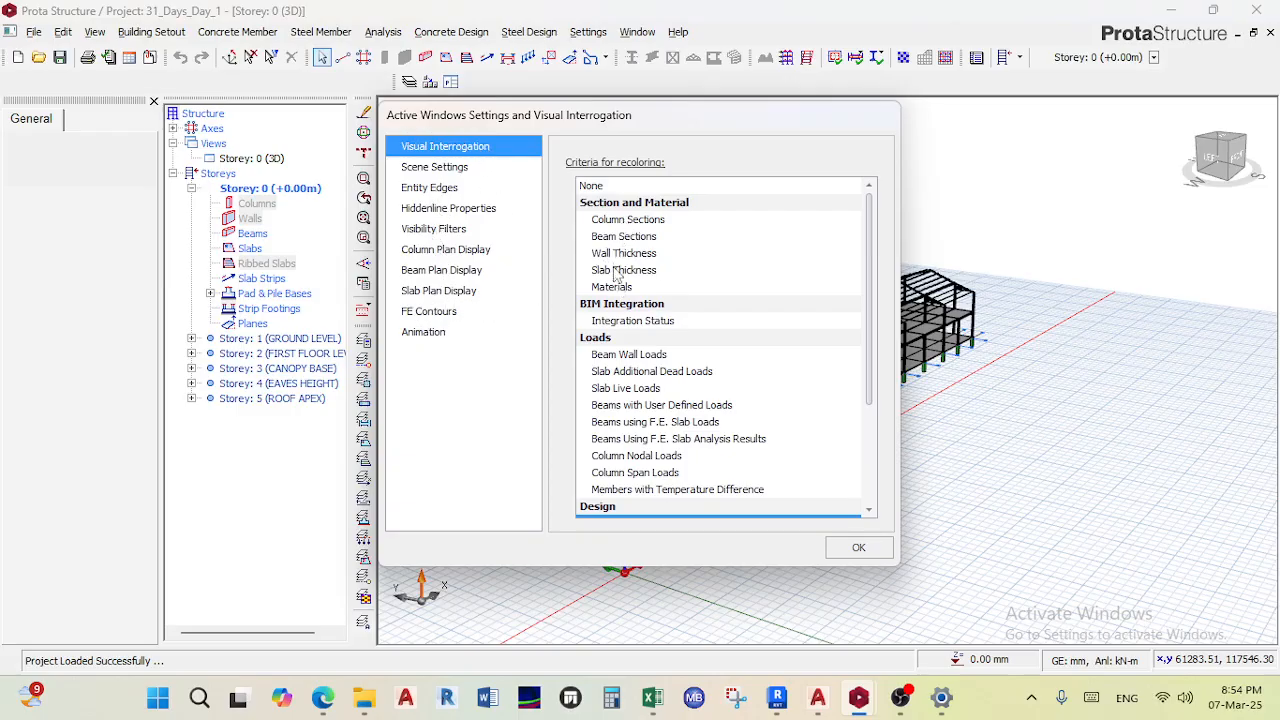
scroll(617, 400, down, 2)
scroll(580, 330, down, 1)
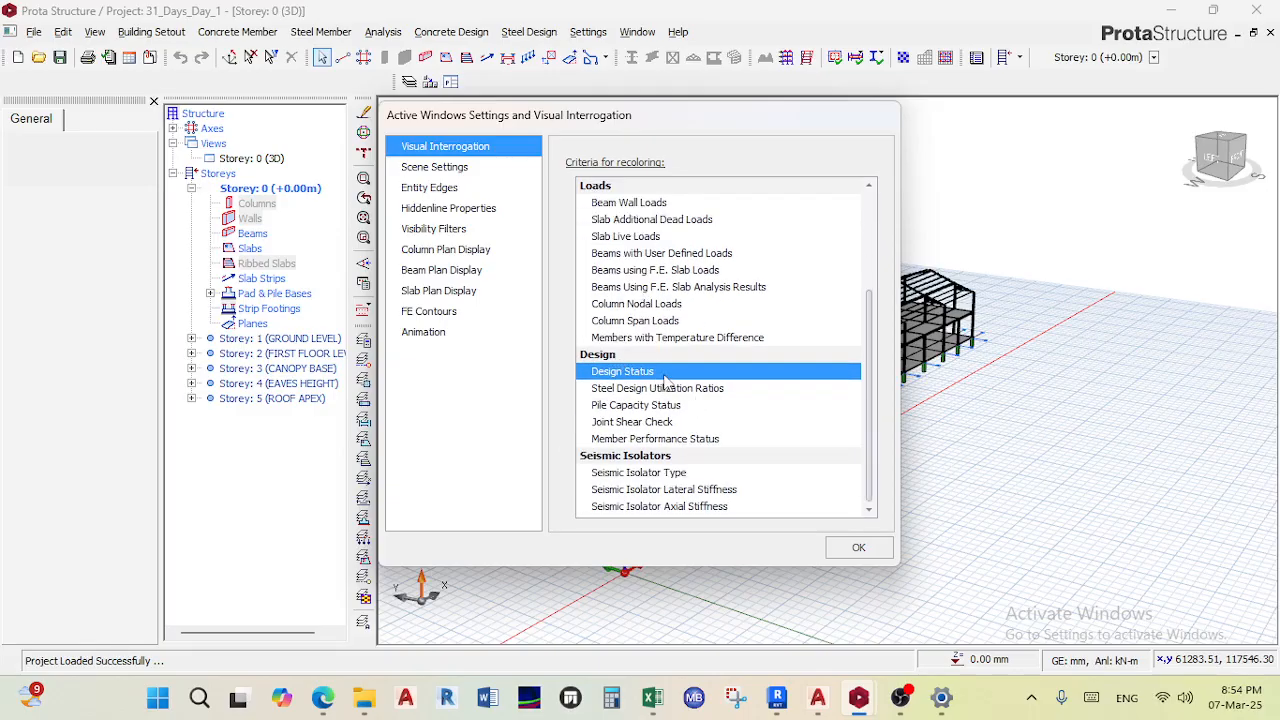
click(856, 548)
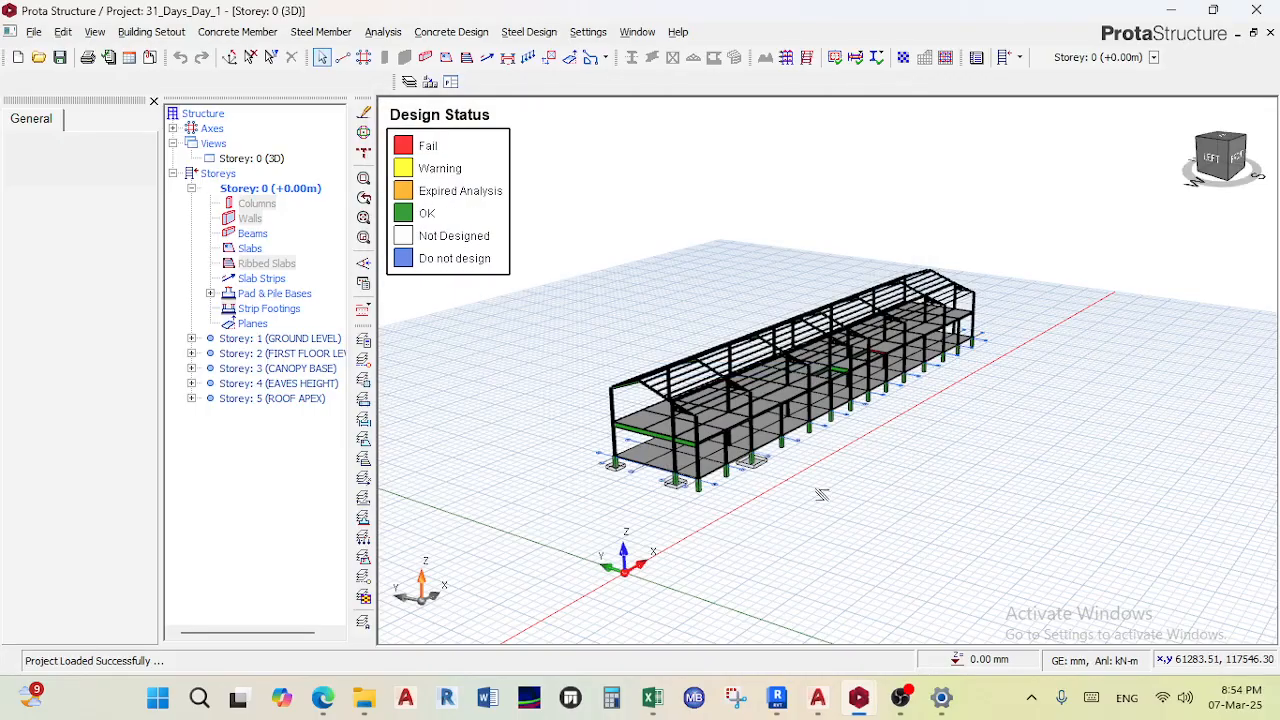
- Set the Visual Interrogation recoloring criteria to None
click(363, 284)
scroll(590, 340, up, 3)
scroll(632, 345, down, 3)
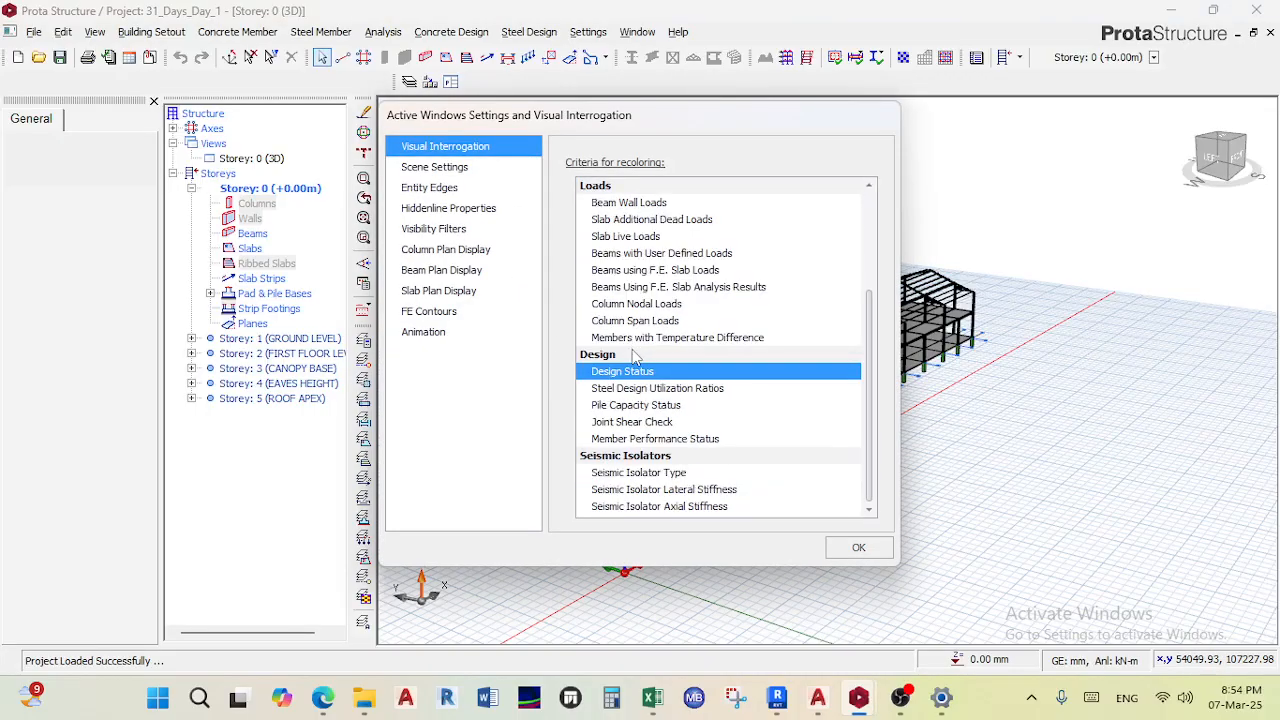
scroll(632, 345, up, 3)
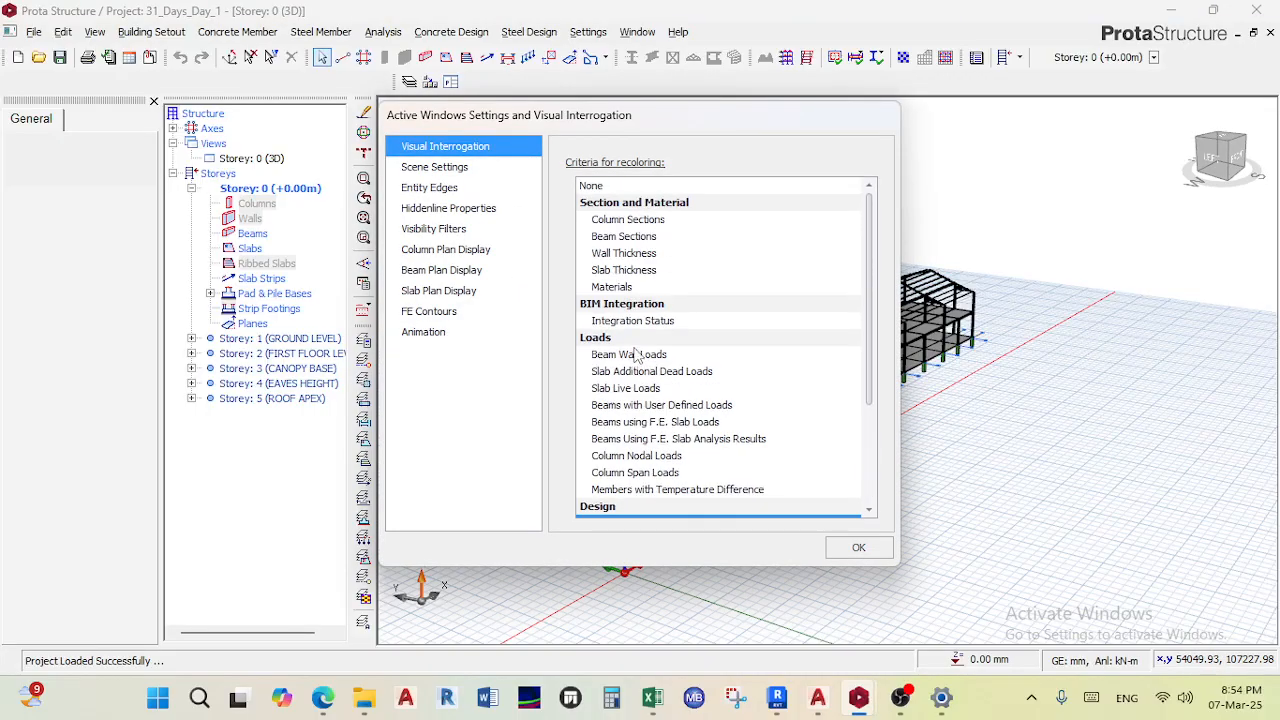
click(604, 188)
click(859, 550)
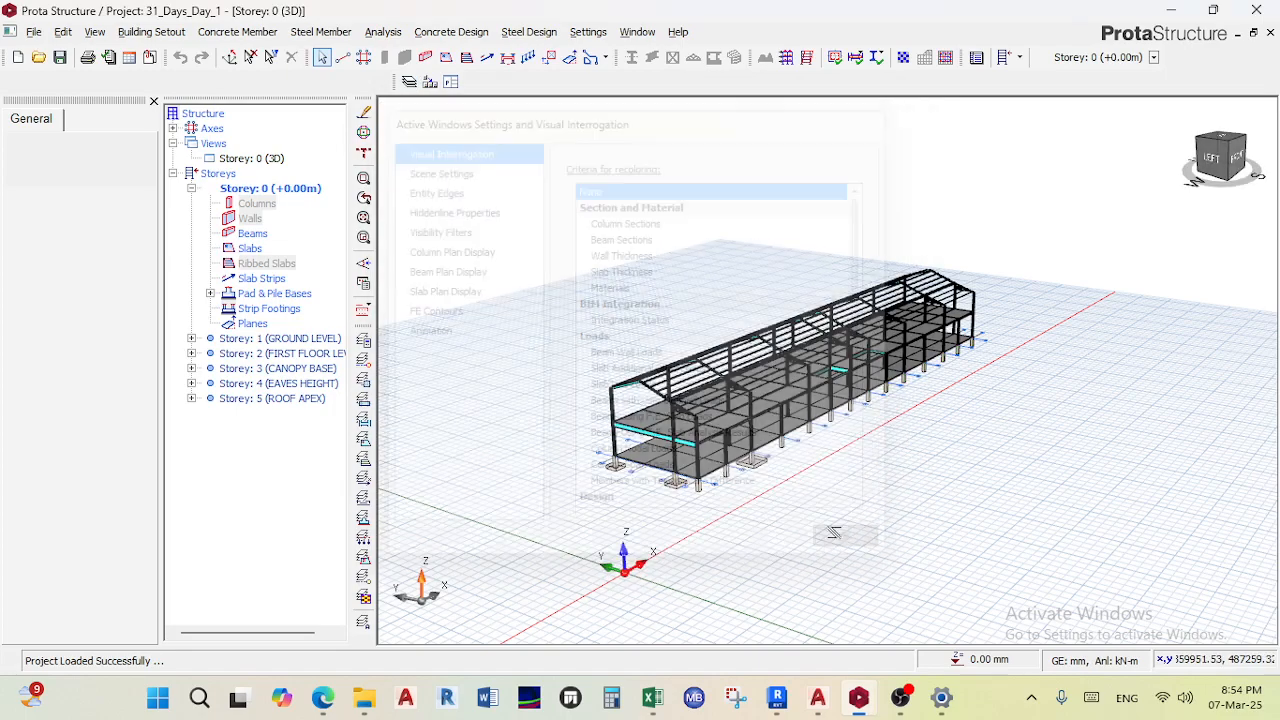
- Recolor the model by Design Status in the Visual Interrogation settings
scroll(800, 553, up, 3)
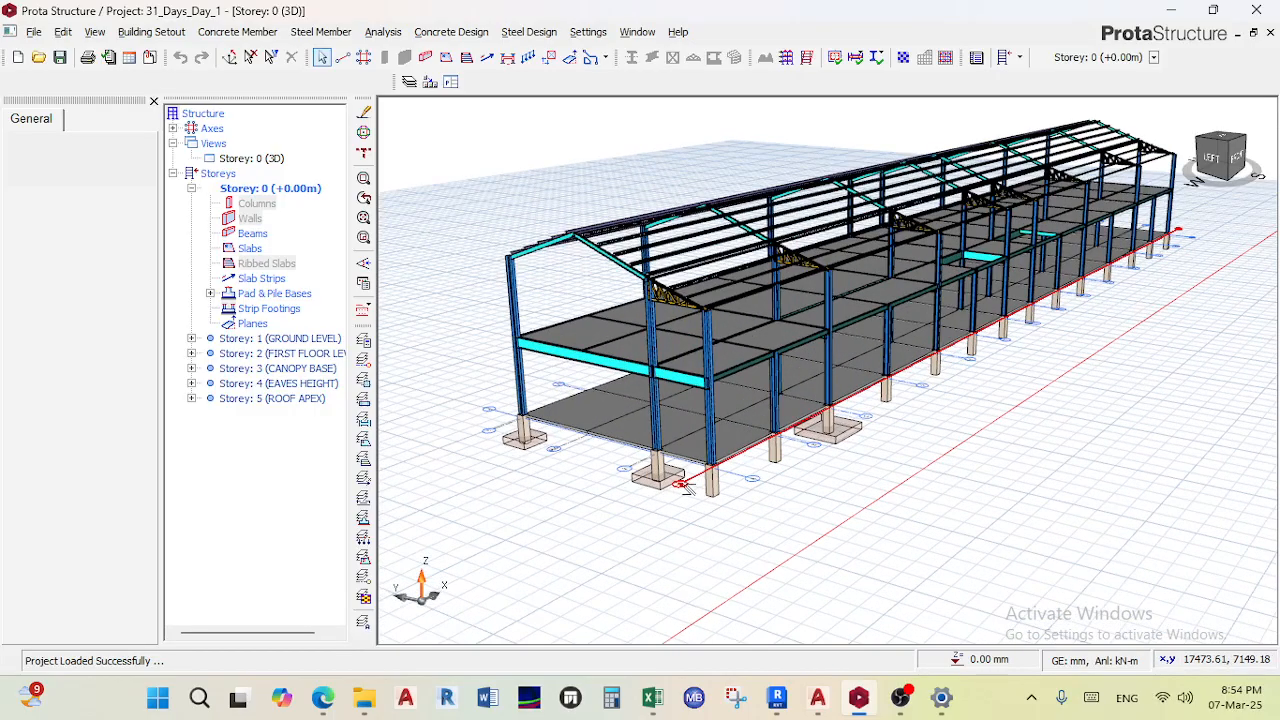
click(364, 285)
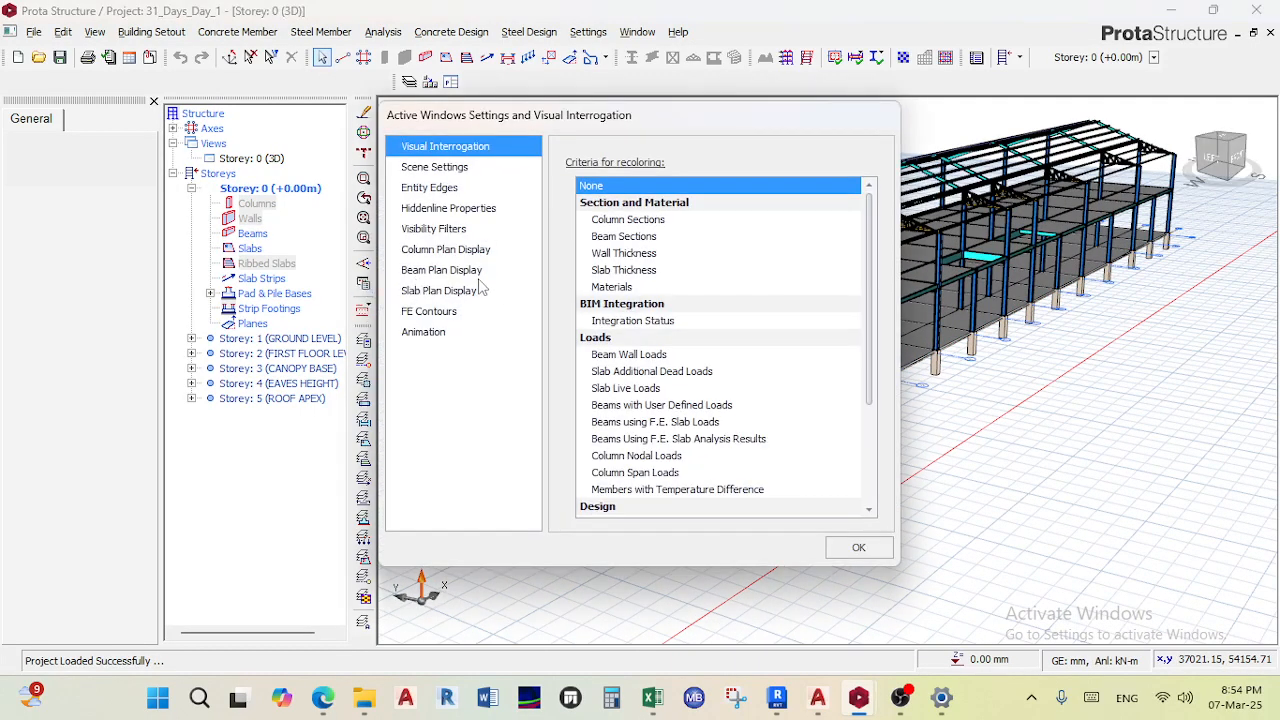
scroll(617, 370, down, 3)
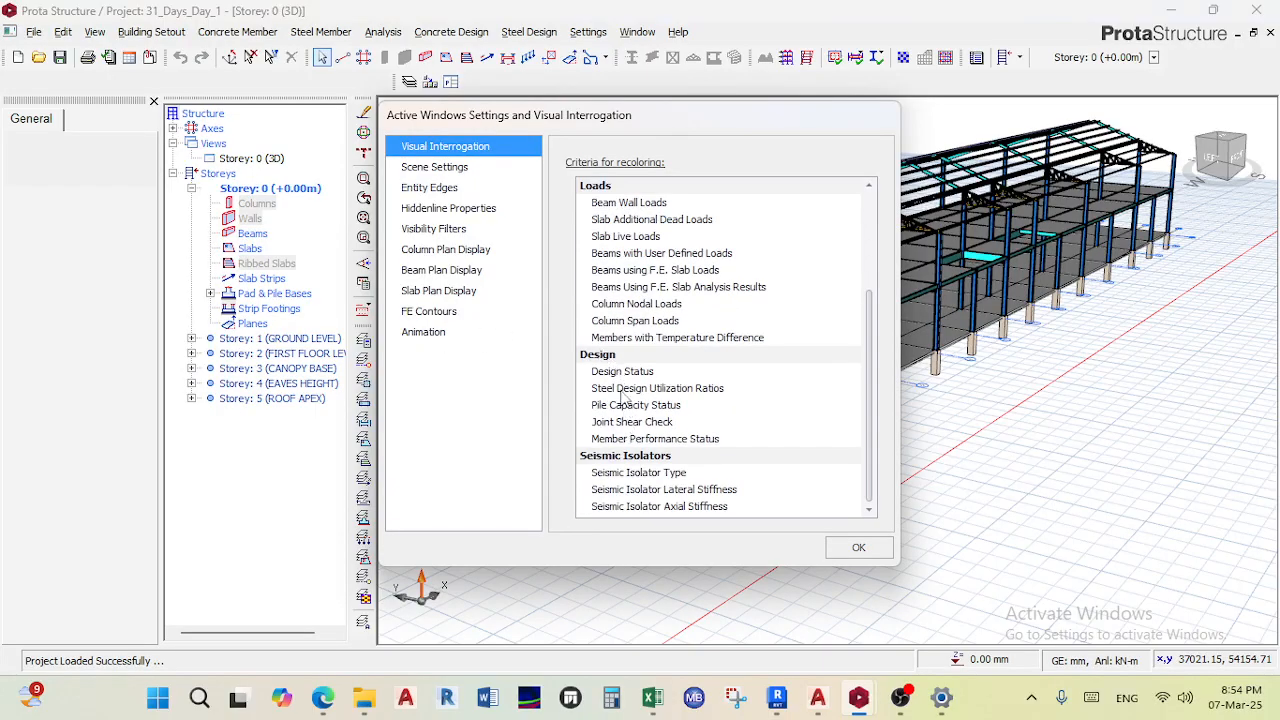
click(622, 371)
click(859, 549)
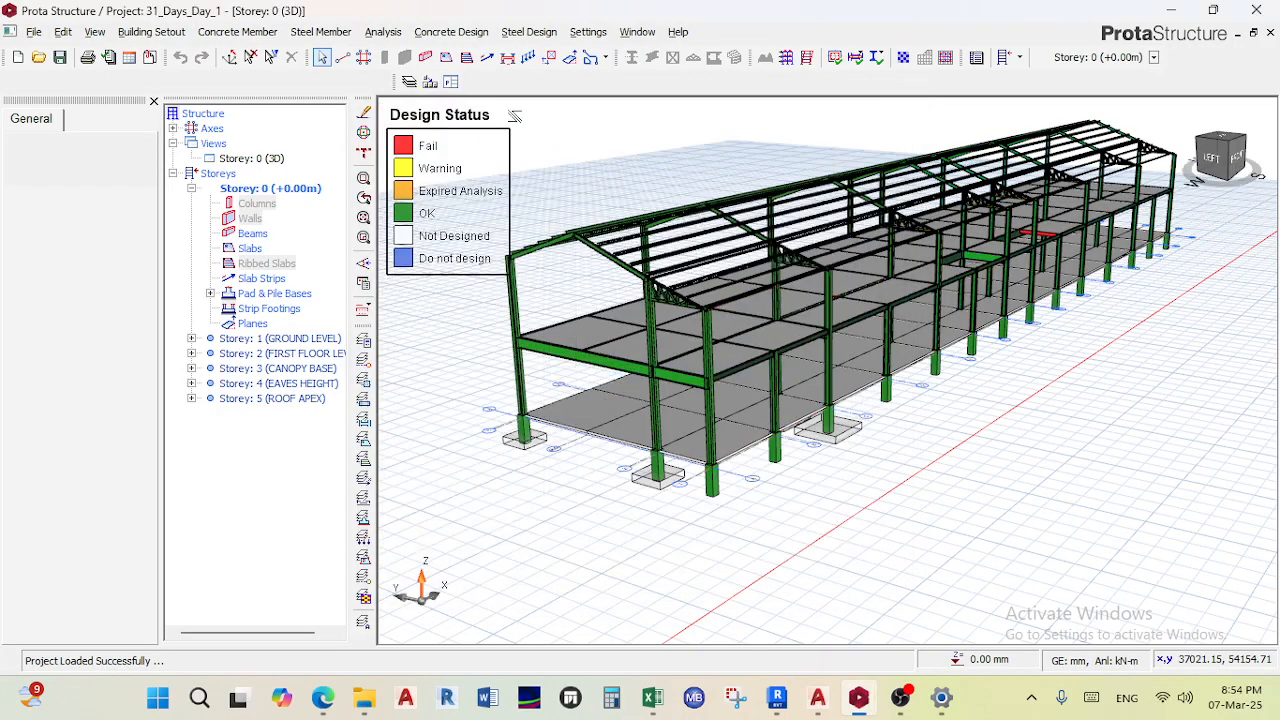
- Reopen the Visual Interrogation settings and orbit the 3D model to inspect the design status colours
scroll(480, 196, down, 4)
scroll(605, 328, up, 3)
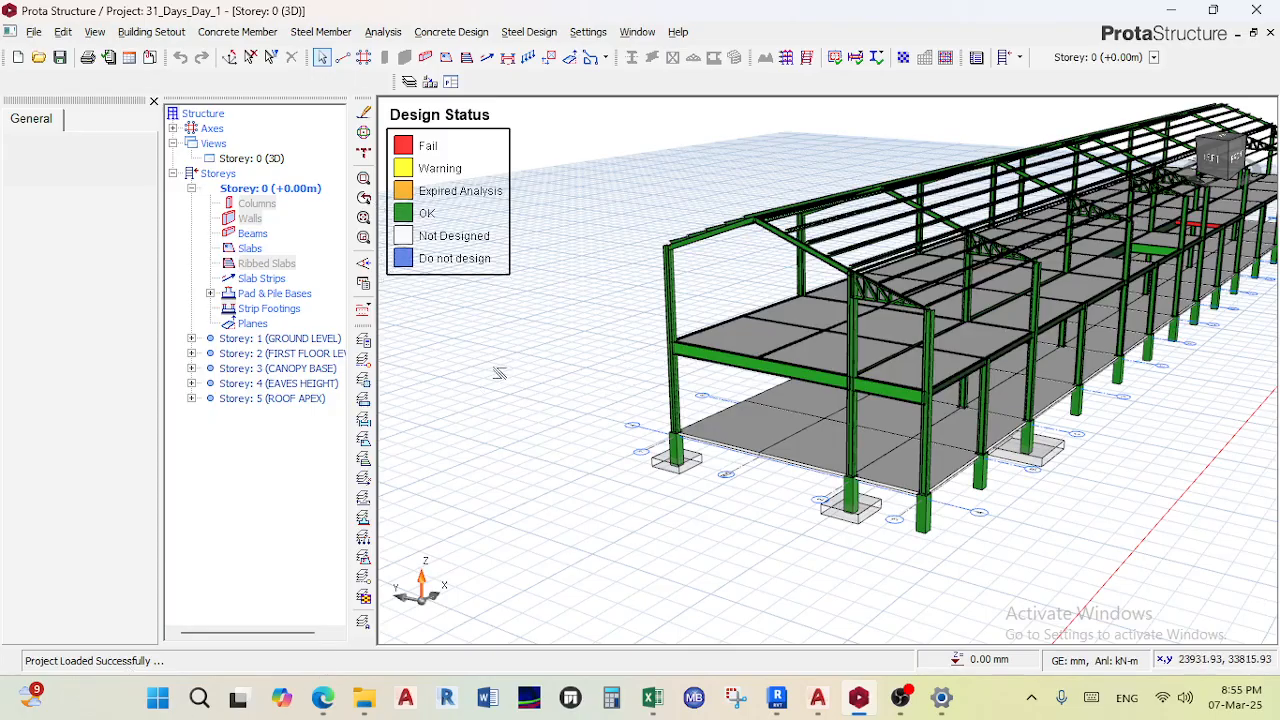
click(364, 286)
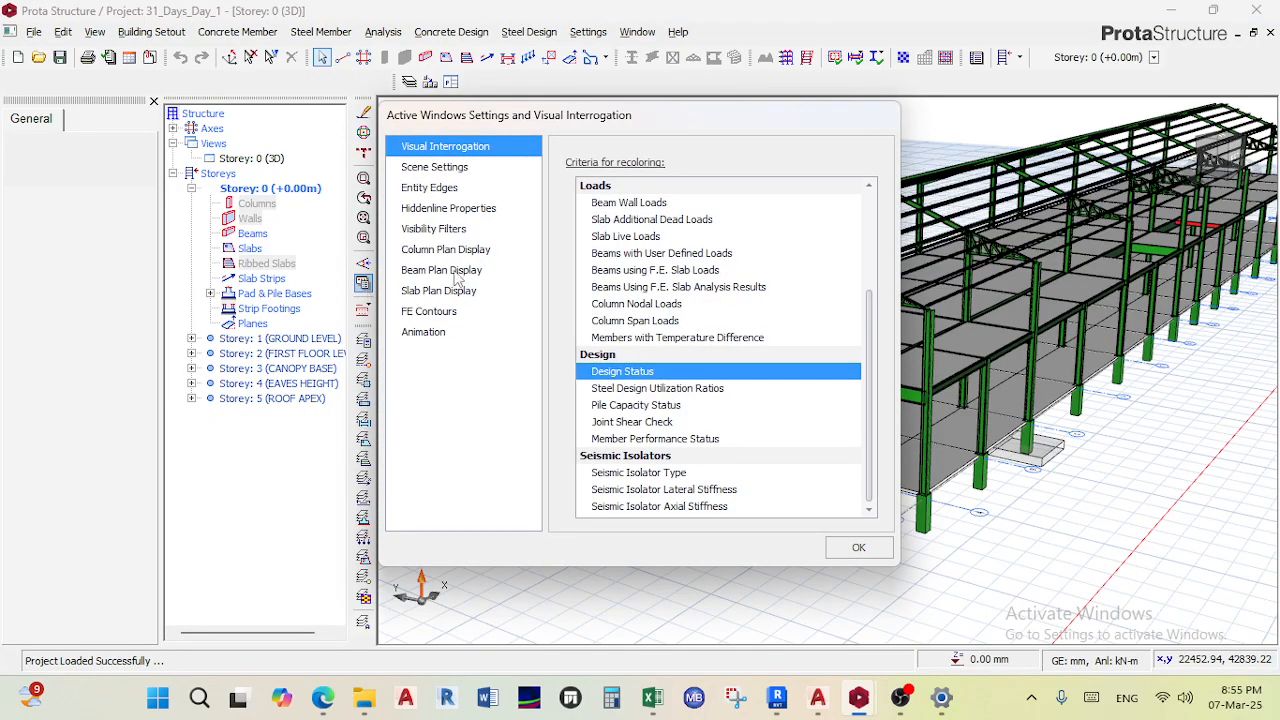
click(851, 546)
scroll(855, 325, down, 1)
middle_drag(848, 366, 692, 433)
scroll(692, 433, up, 3)
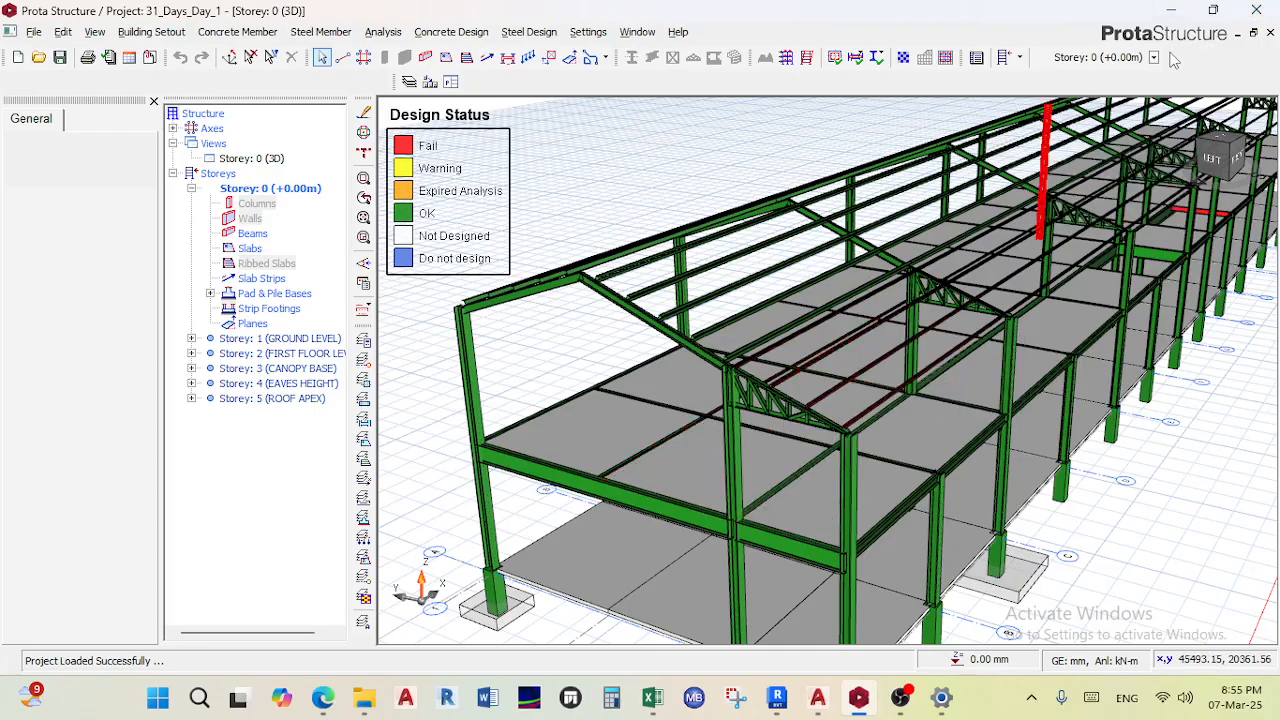
- Stop screen sharing in the Teams meeting, open the meeting chat, and minimize the meeting window
click(1171, 11)
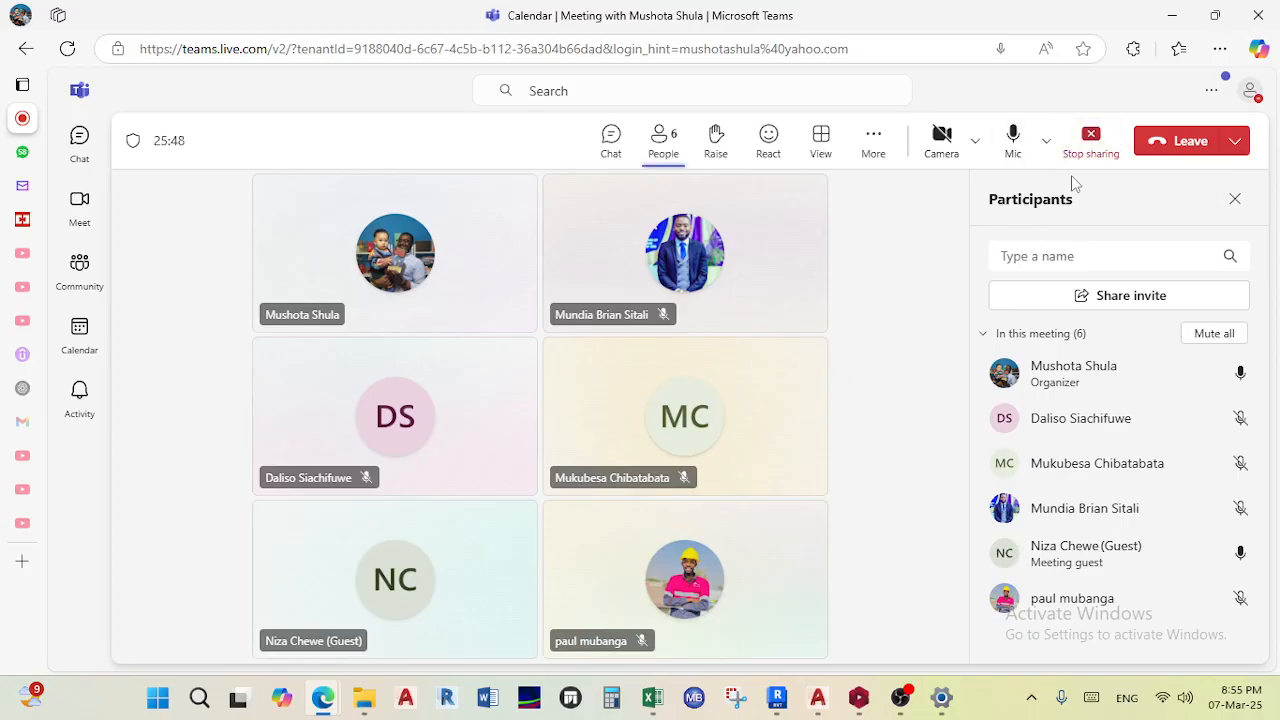
click(1088, 146)
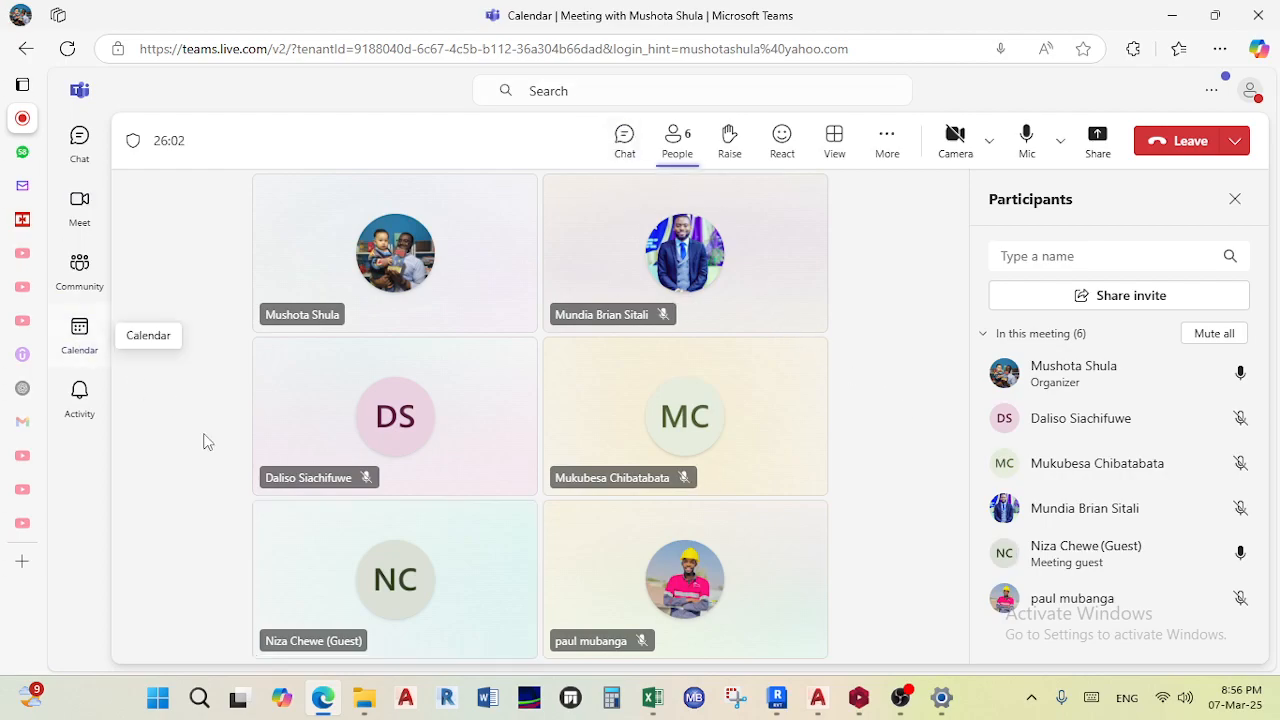
click(624, 140)
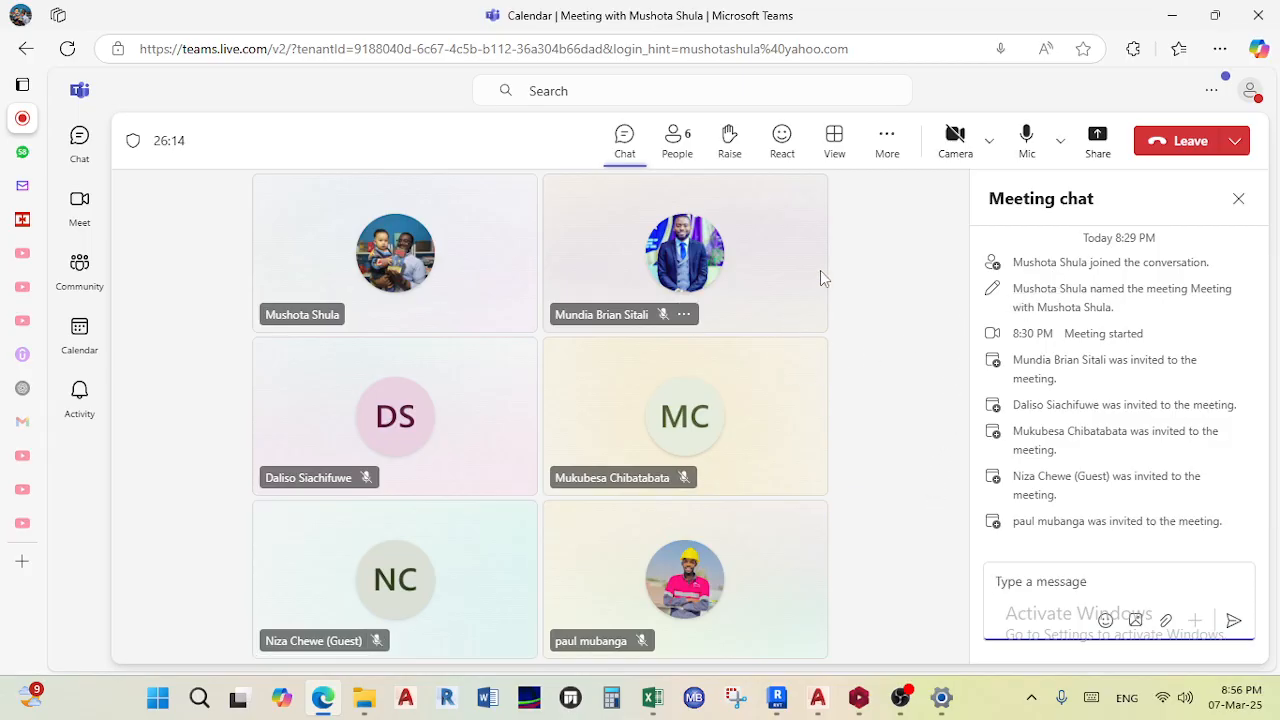
click(1172, 16)
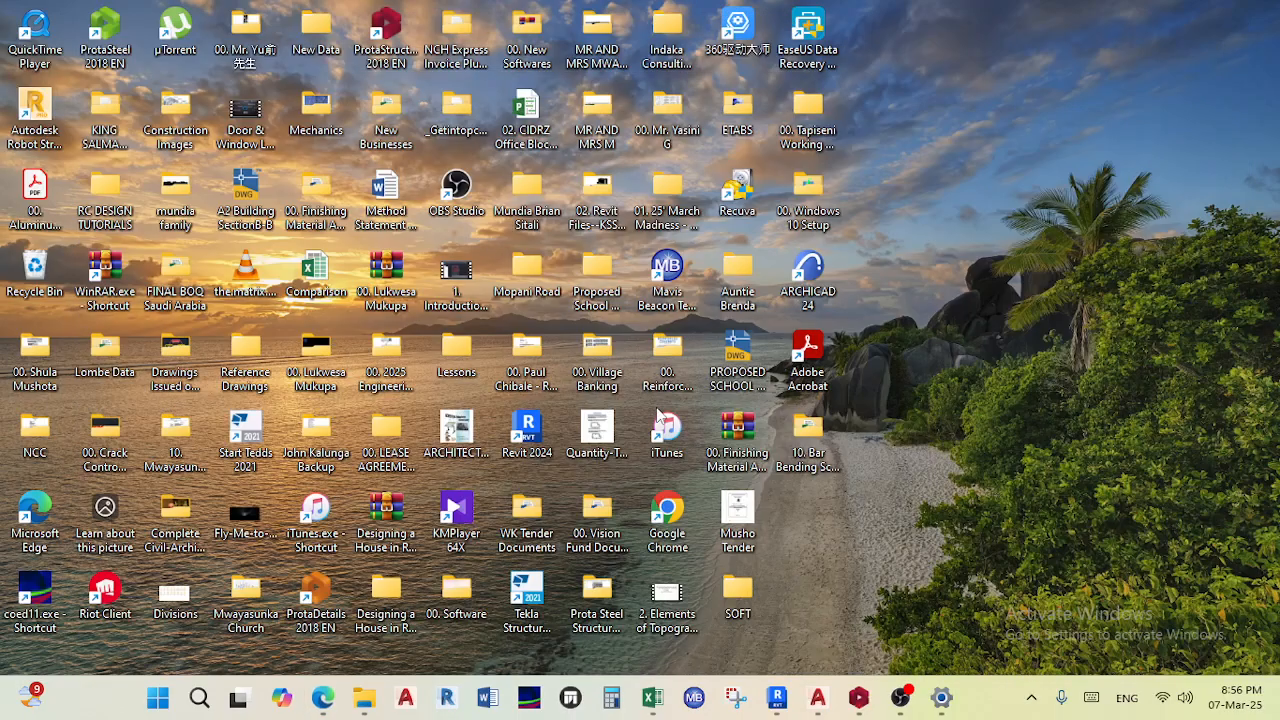
- Return to the model and inspect the red failing column's properties and other failing members in 3D
click(849, 692)
middle_drag(568, 352, 644, 266)
shift+middle_drag(600, 303, 593, 374)
scroll(593, 374, up, 2)
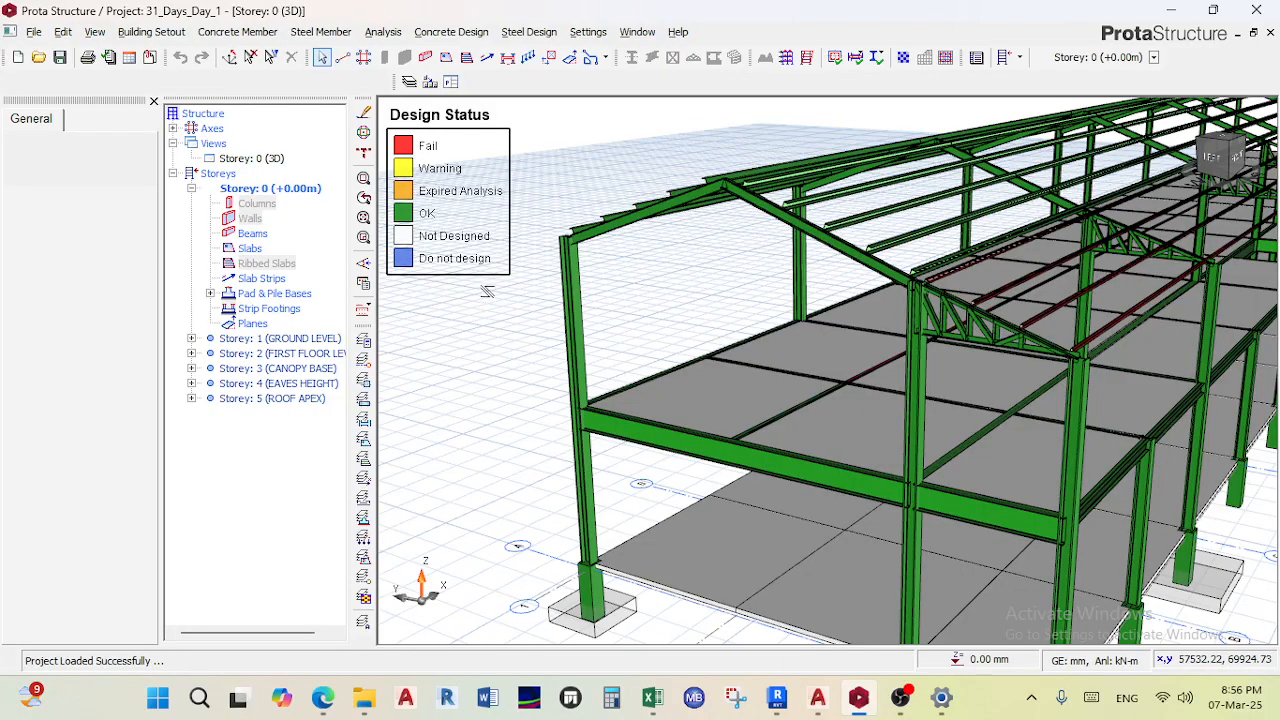
scroll(495, 305, down, 3)
scroll(543, 312, up, 3)
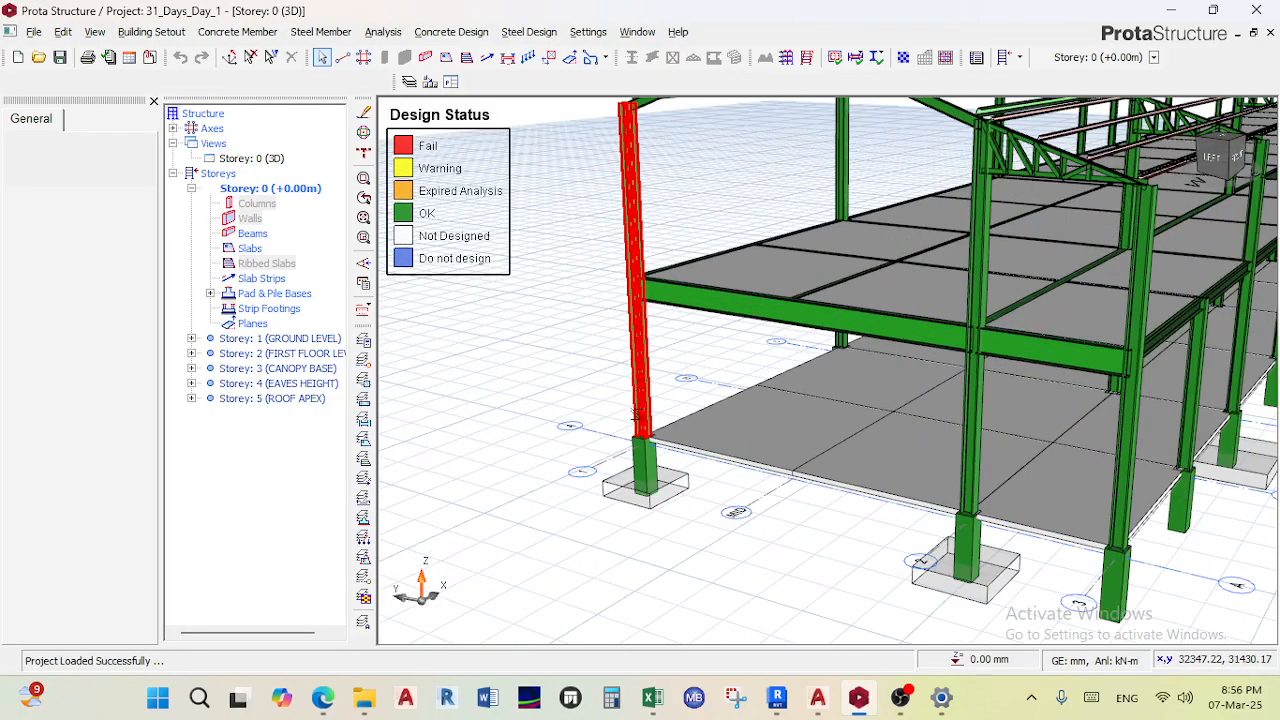
click(642, 466)
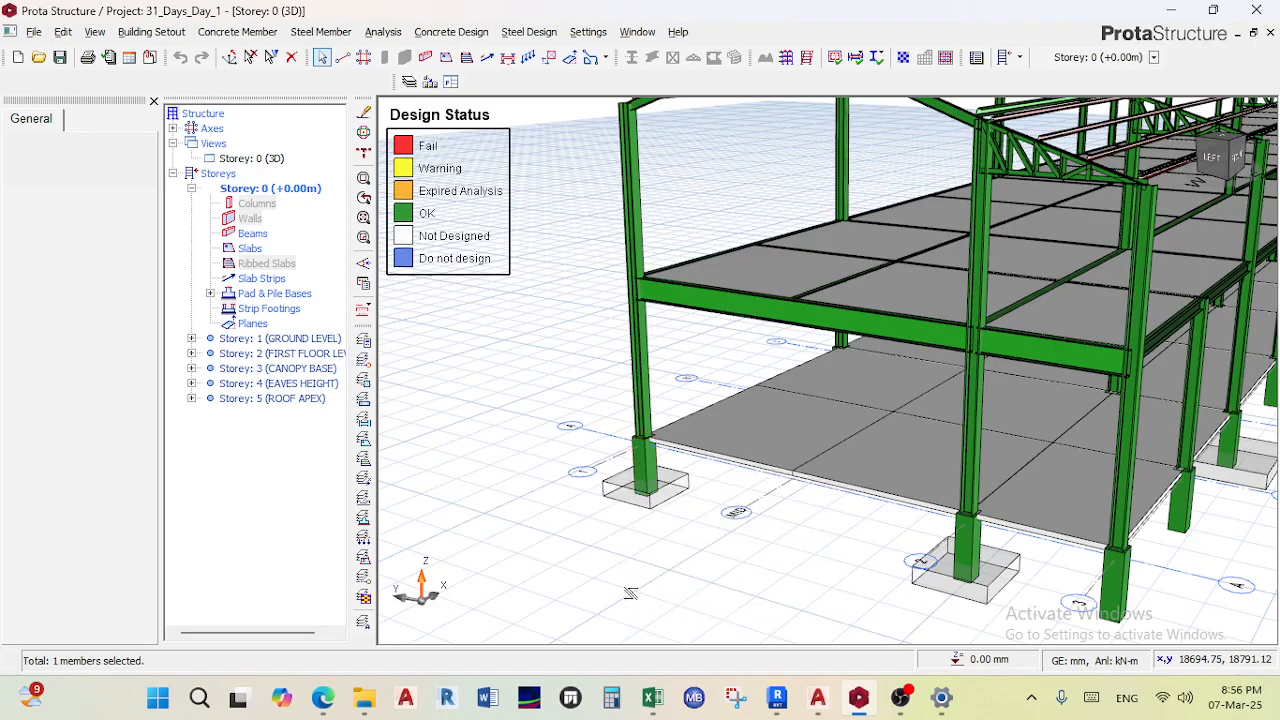
click(637, 372)
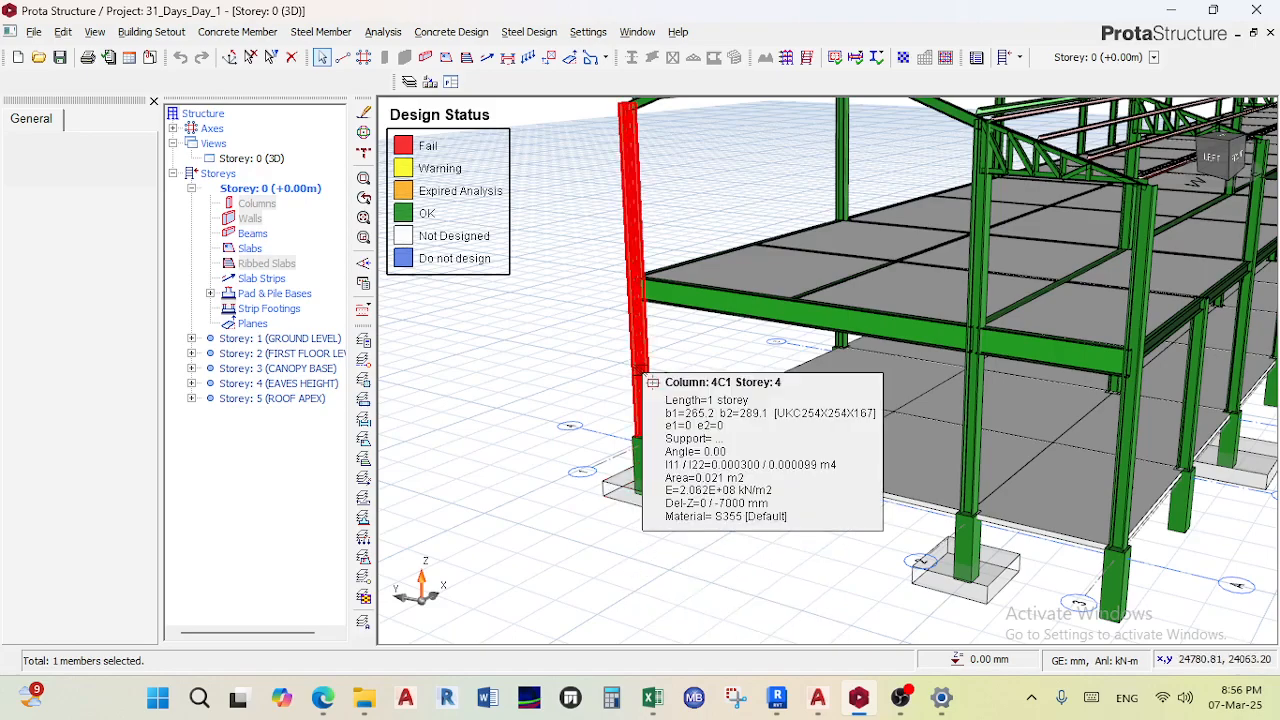
scroll(650, 382, up, 3)
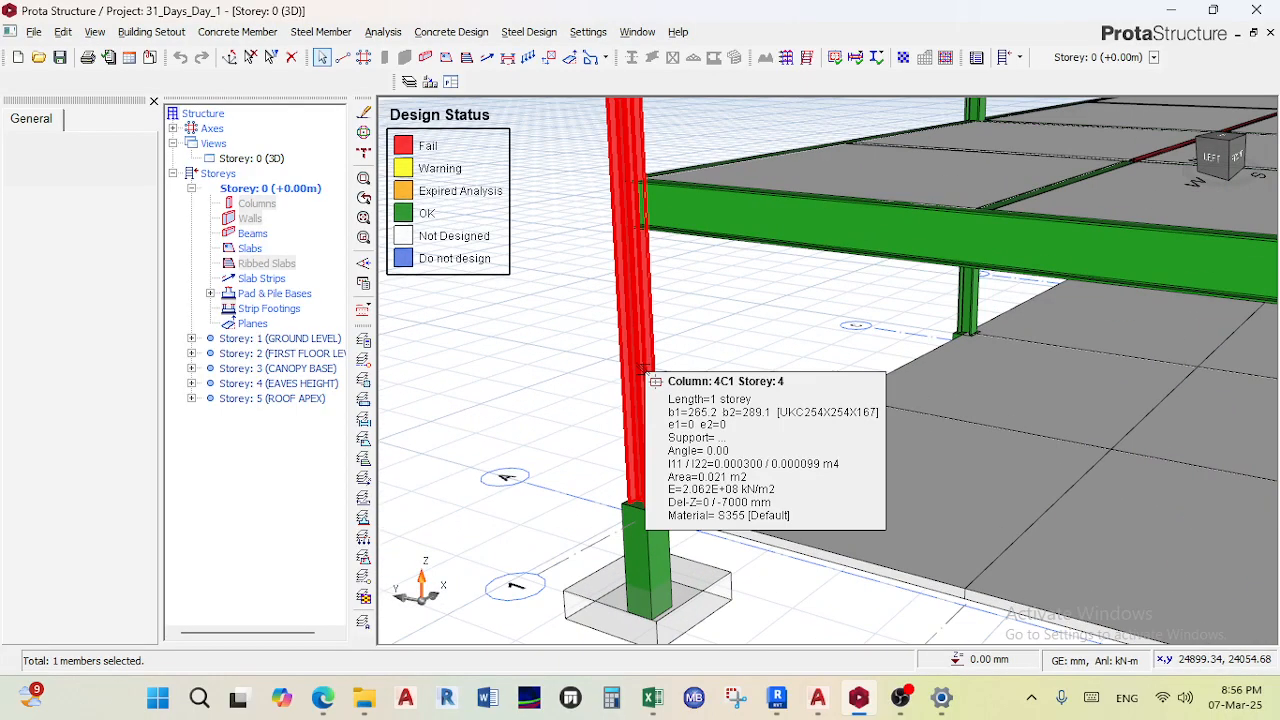
right_click(650, 381)
click(684, 290)
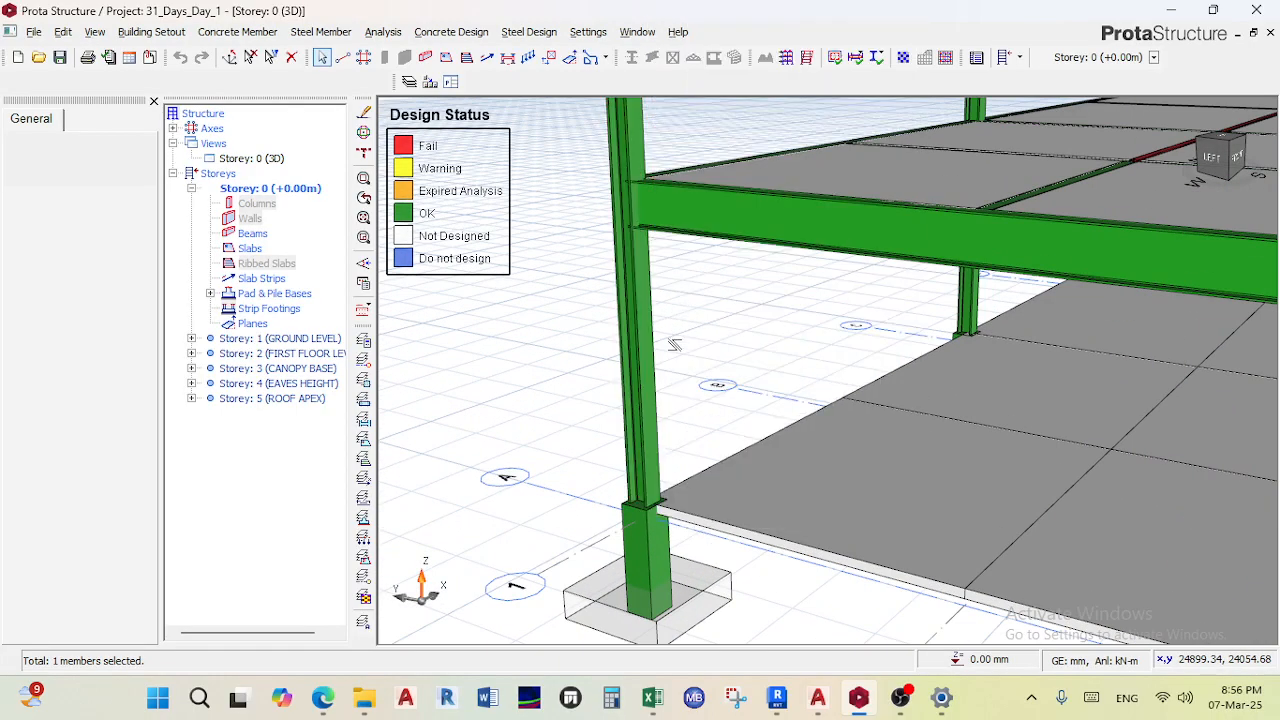
scroll(669, 427, down, 5)
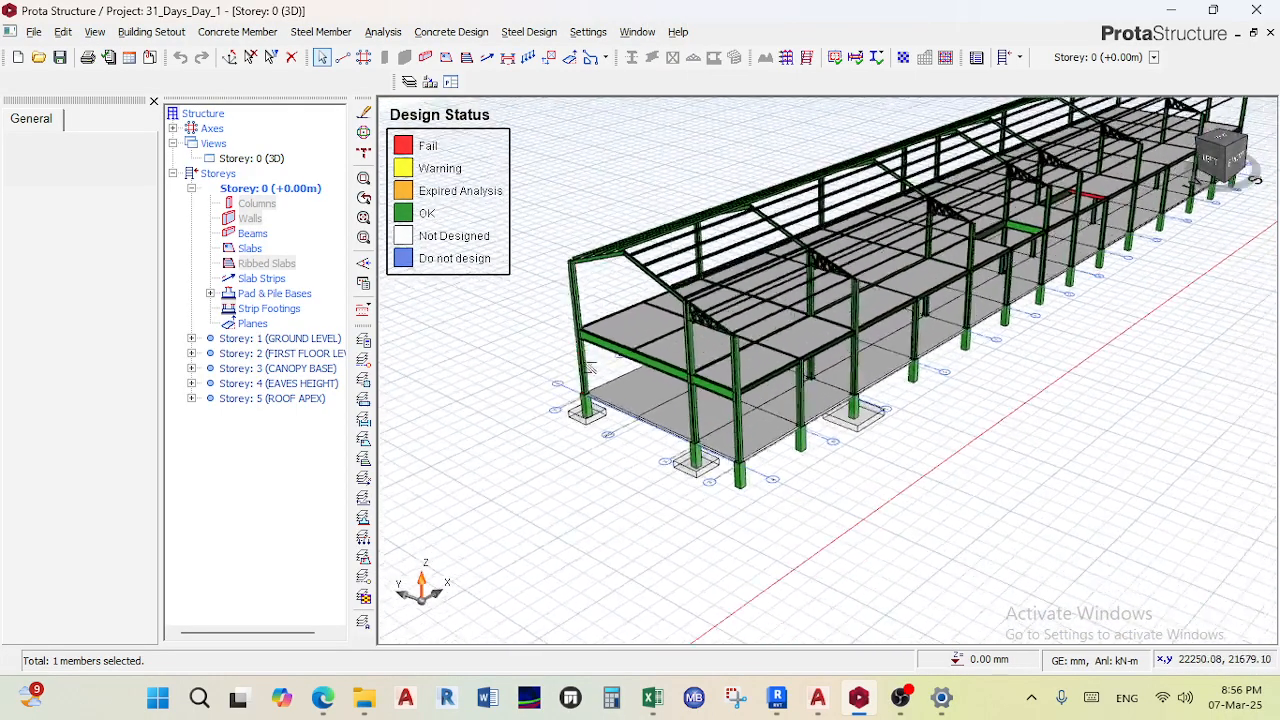
scroll(638, 341, up, 3)
scroll(638, 341, up, 3)
scroll(638, 385, down, 4)
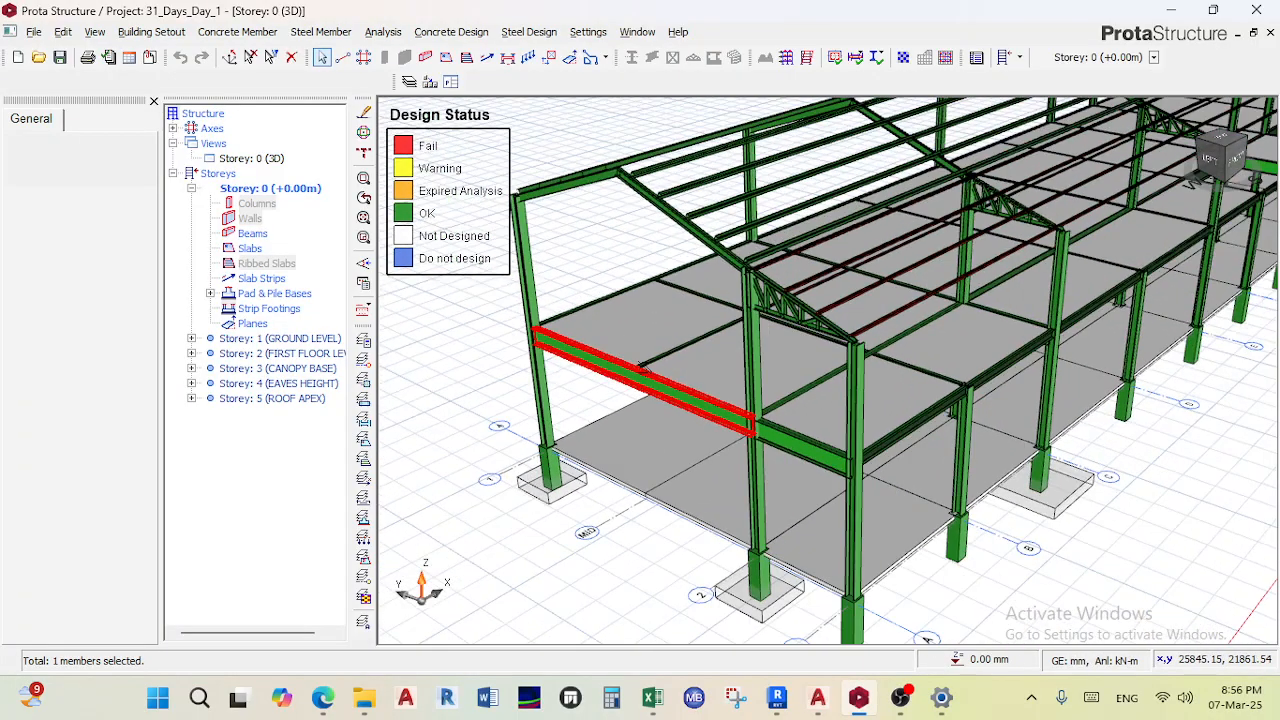
scroll(633, 316, up, 1)
- Share the entire screen in the Teams meeting and hide the sharing notification bar
click(322, 697)
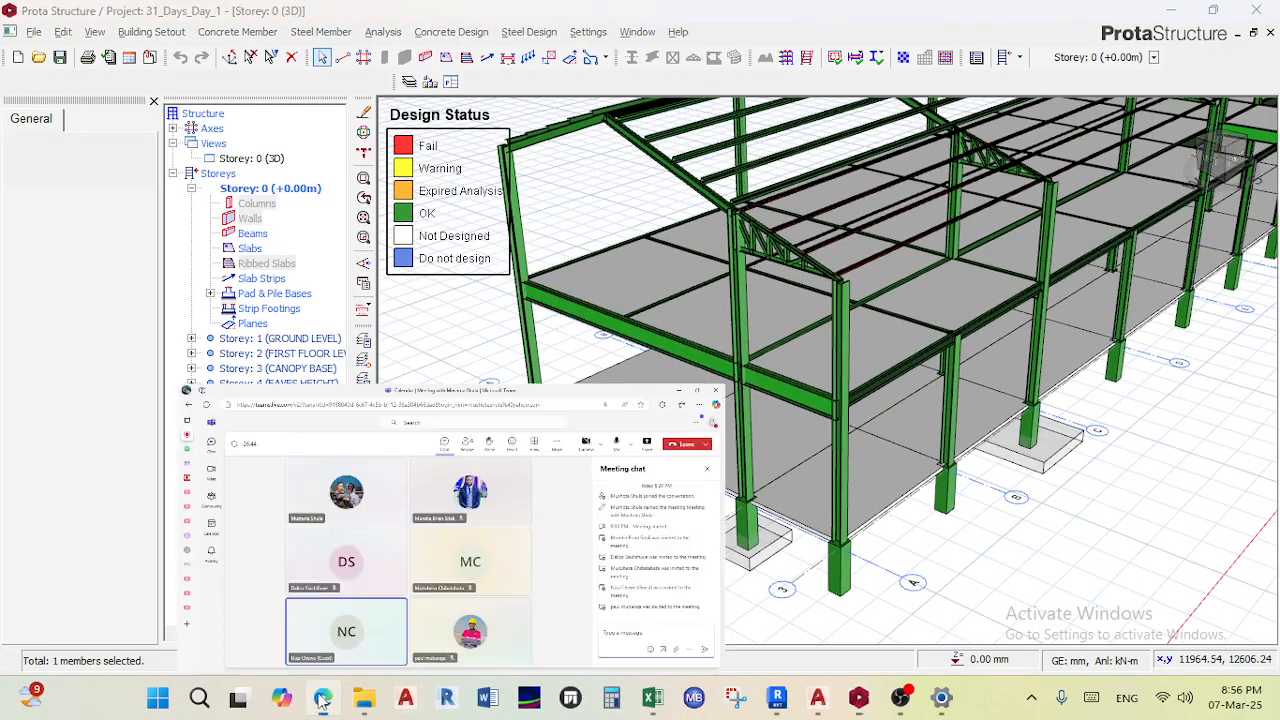
click(1097, 140)
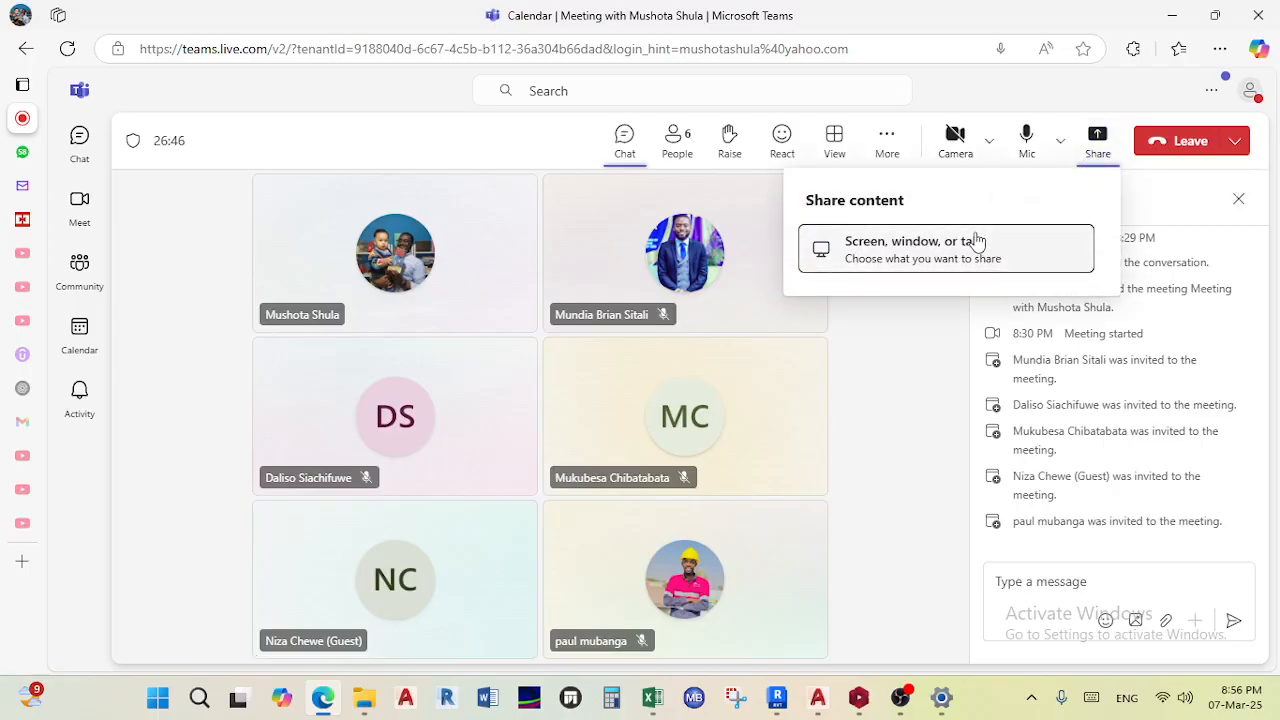
click(943, 256)
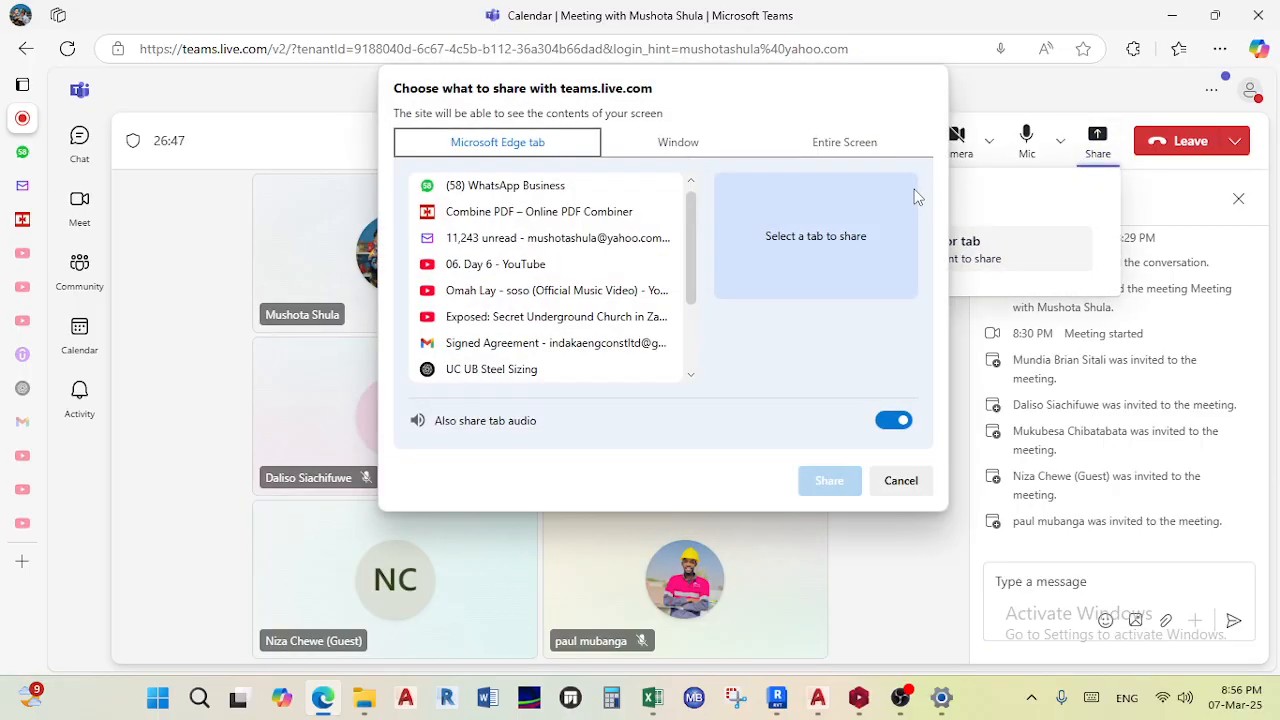
click(843, 142)
click(826, 480)
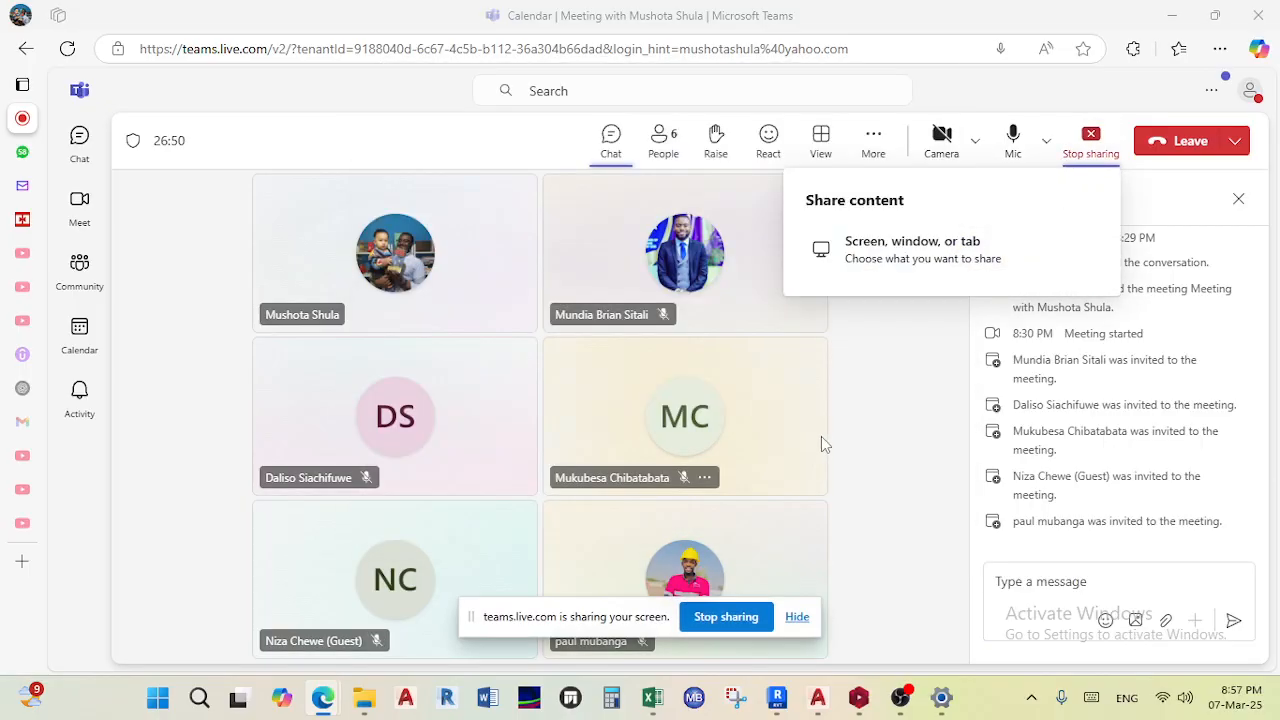
click(797, 616)
- Switch the model view to plan and make Storey 4 (EAVES HEIGHT) the active storey
click(1173, 17)
scroll(942, 288, down, 3)
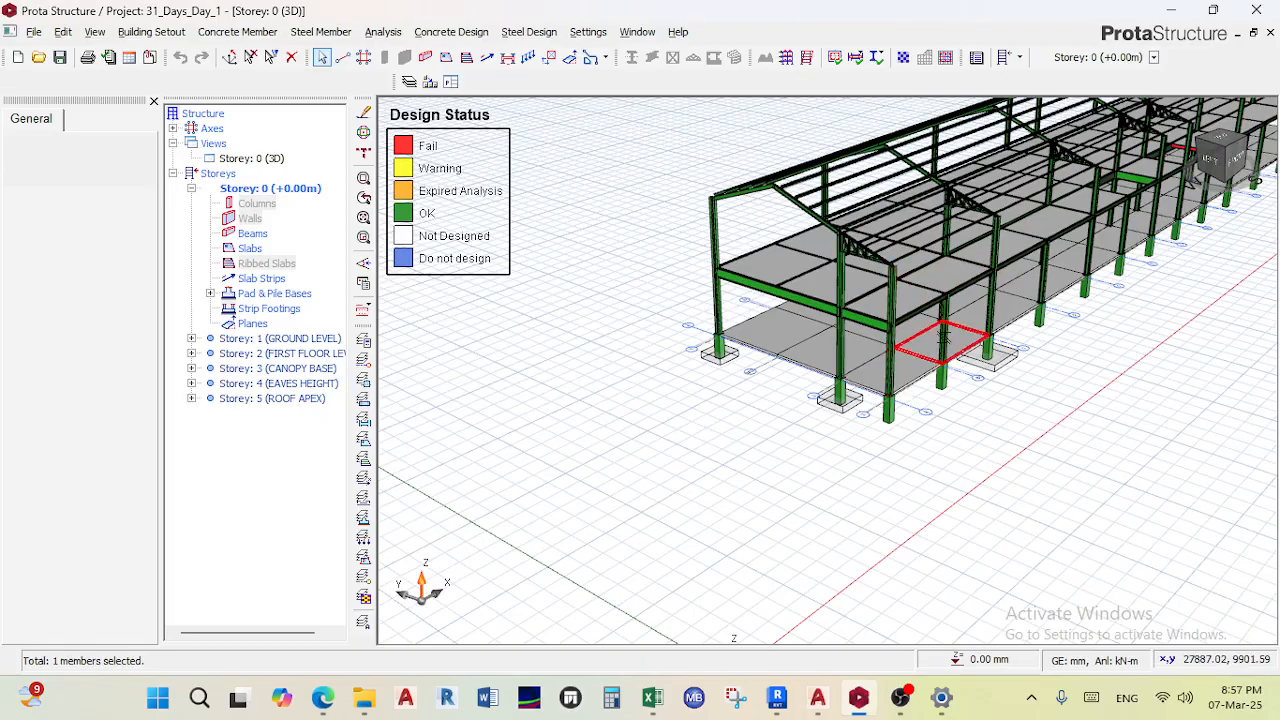
right_click(262, 158)
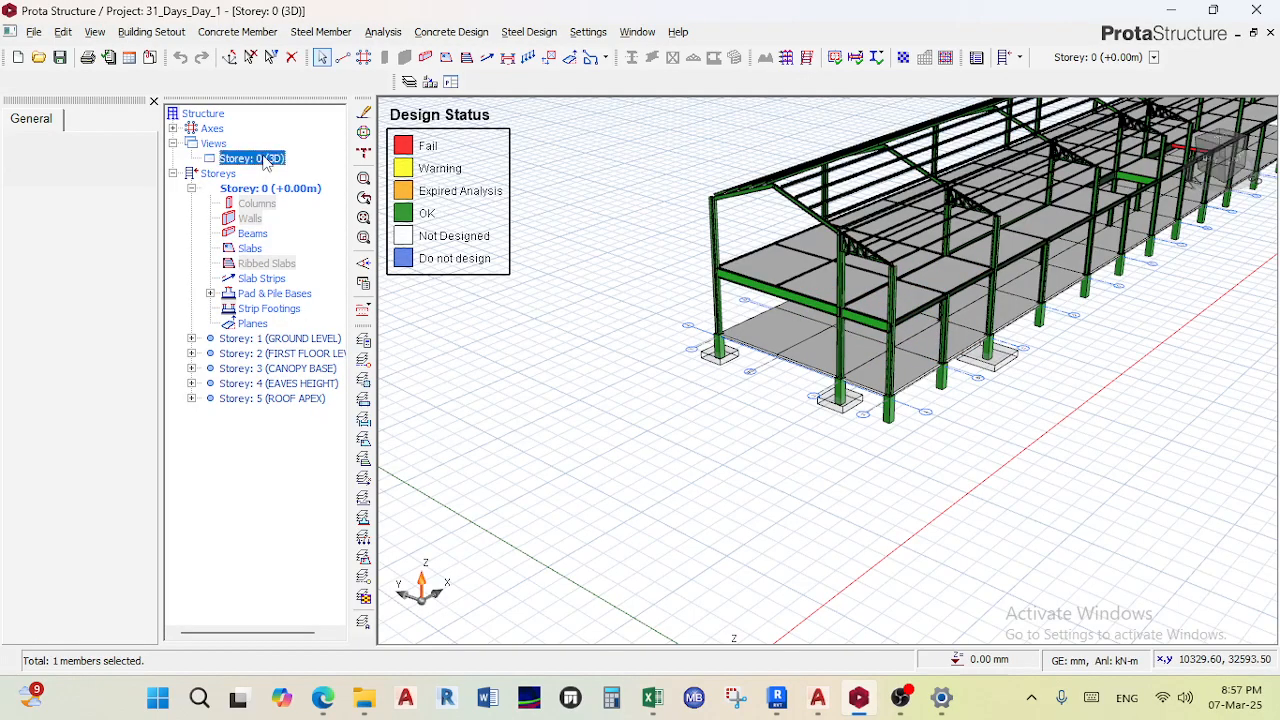
click(280, 168)
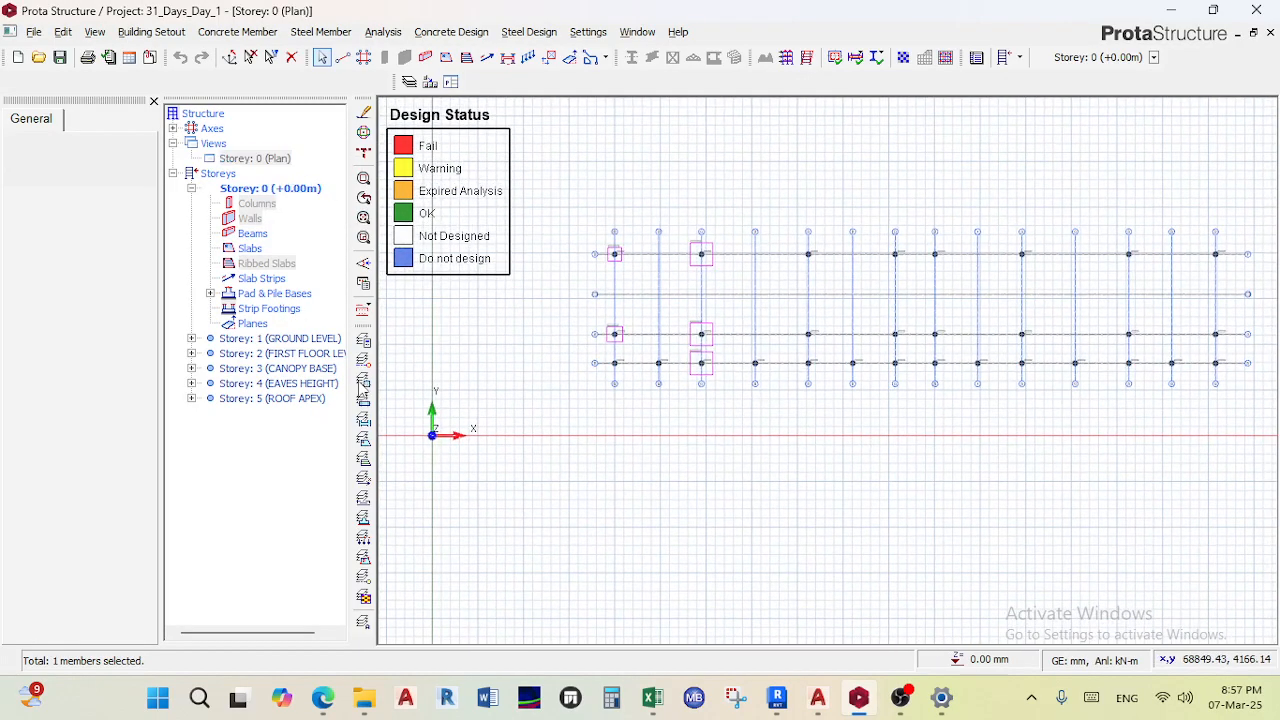
double_click(283, 385)
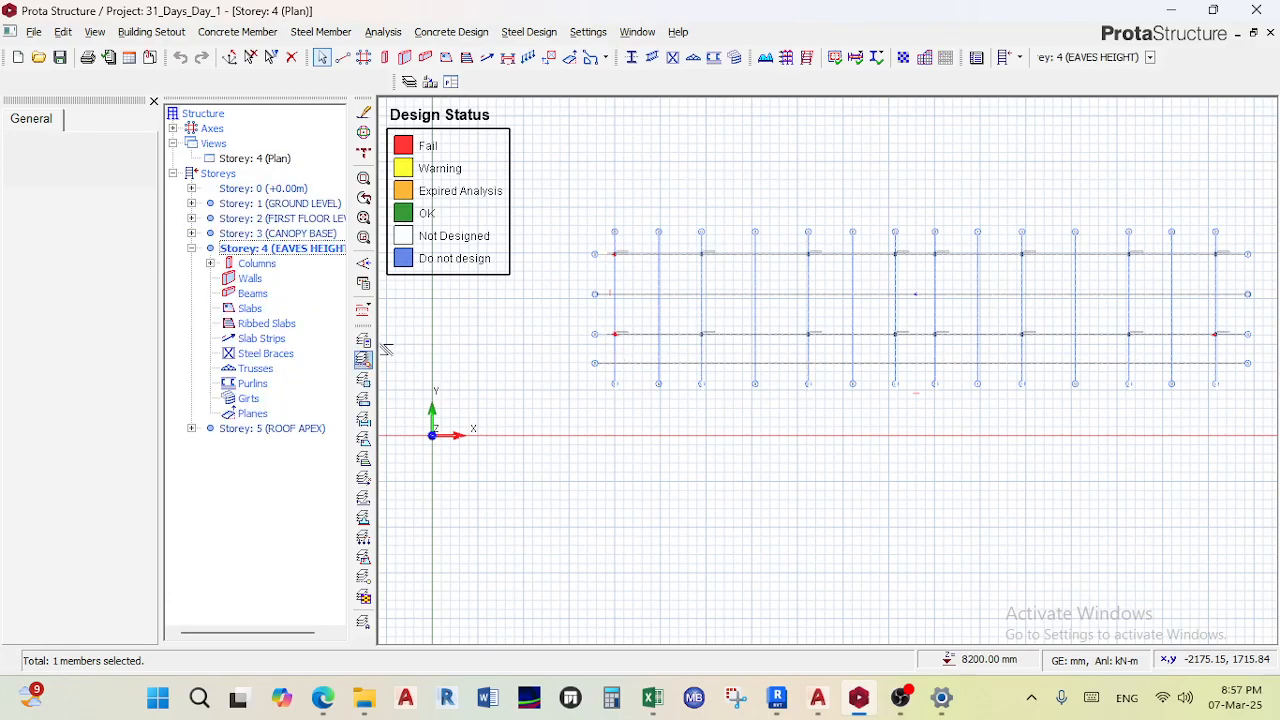
scroll(619, 244, up, 5)
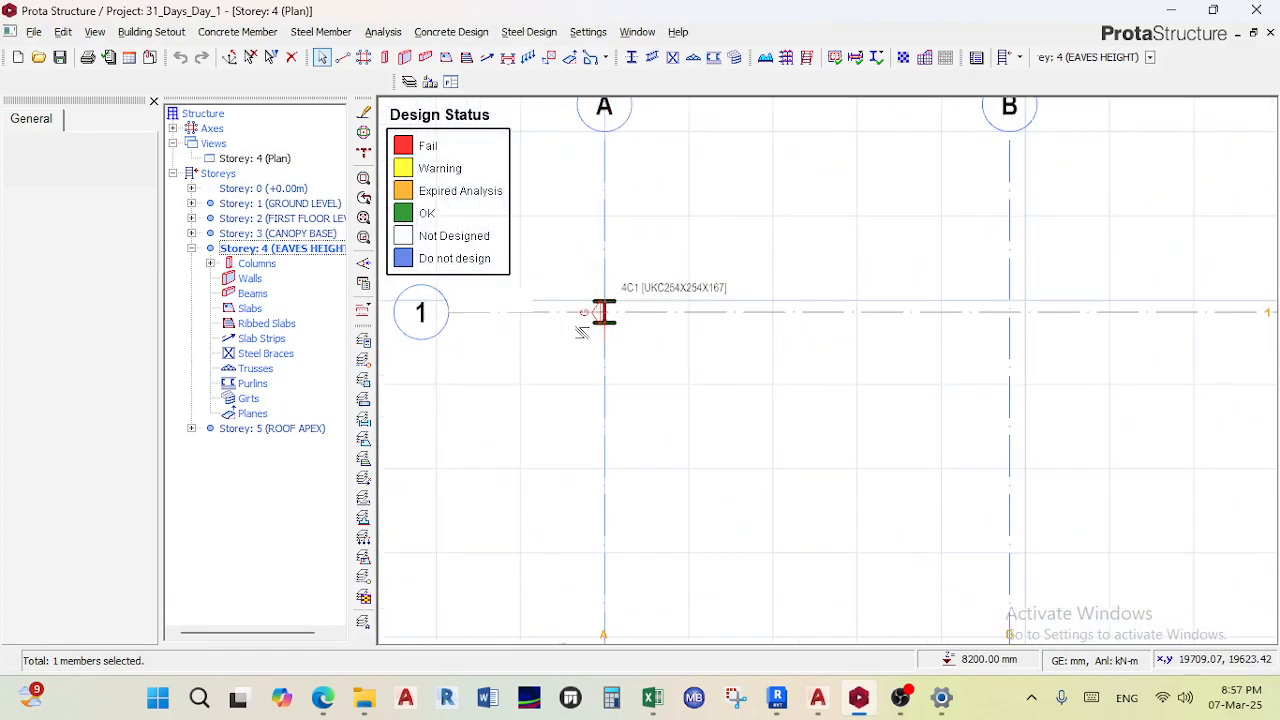
- Delete the failing column 4C1 at grid A1 on Storey 4 and return to the 3D view
click(668, 314)
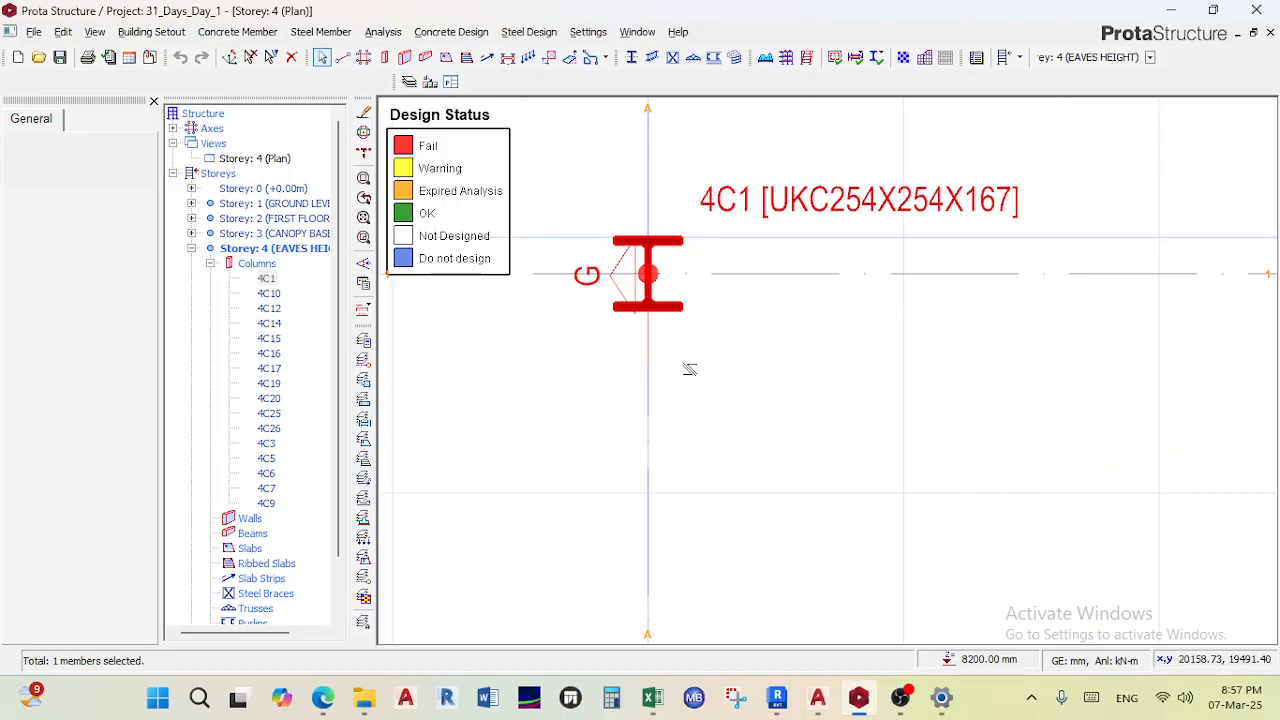
key(Delete)
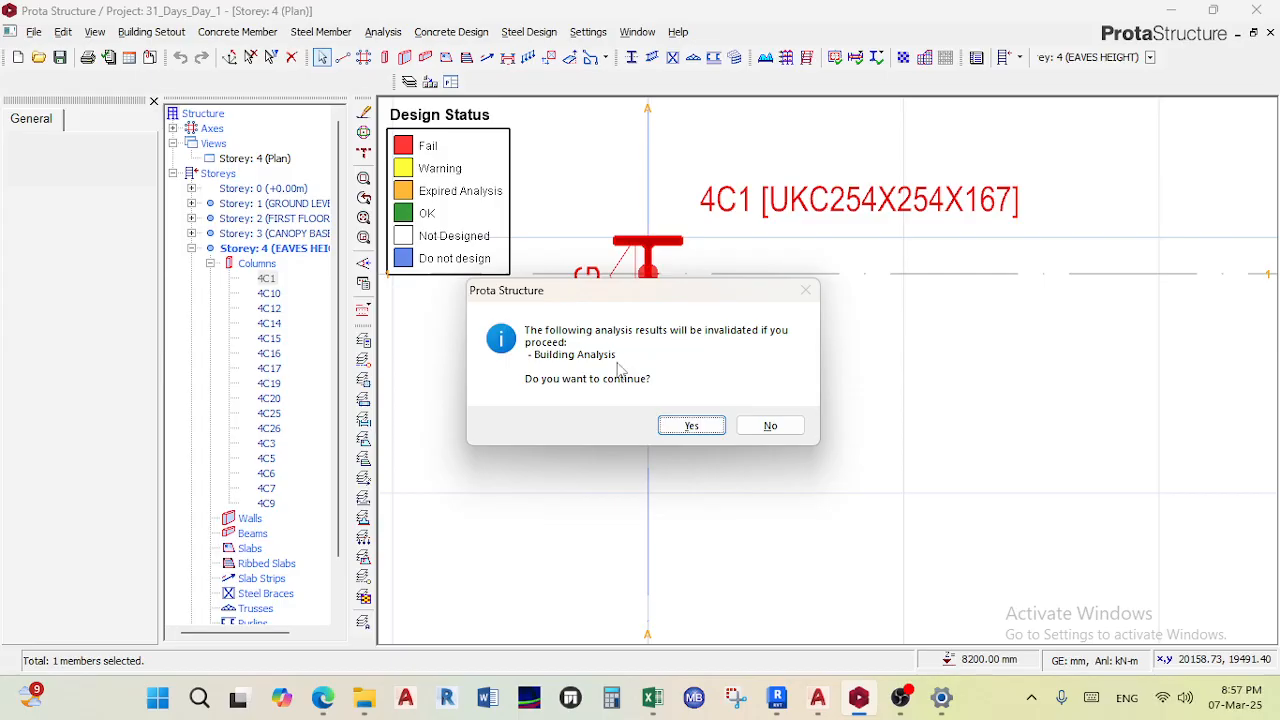
click(690, 426)
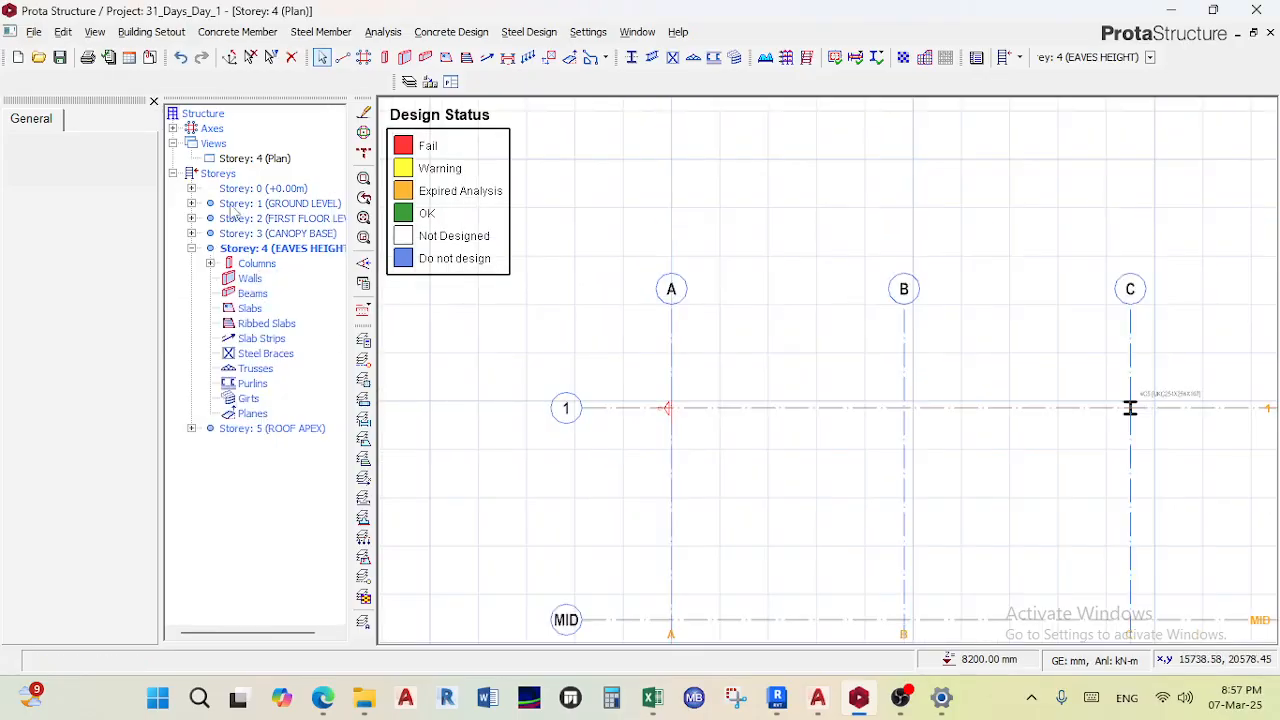
right_click(263, 160)
click(312, 189)
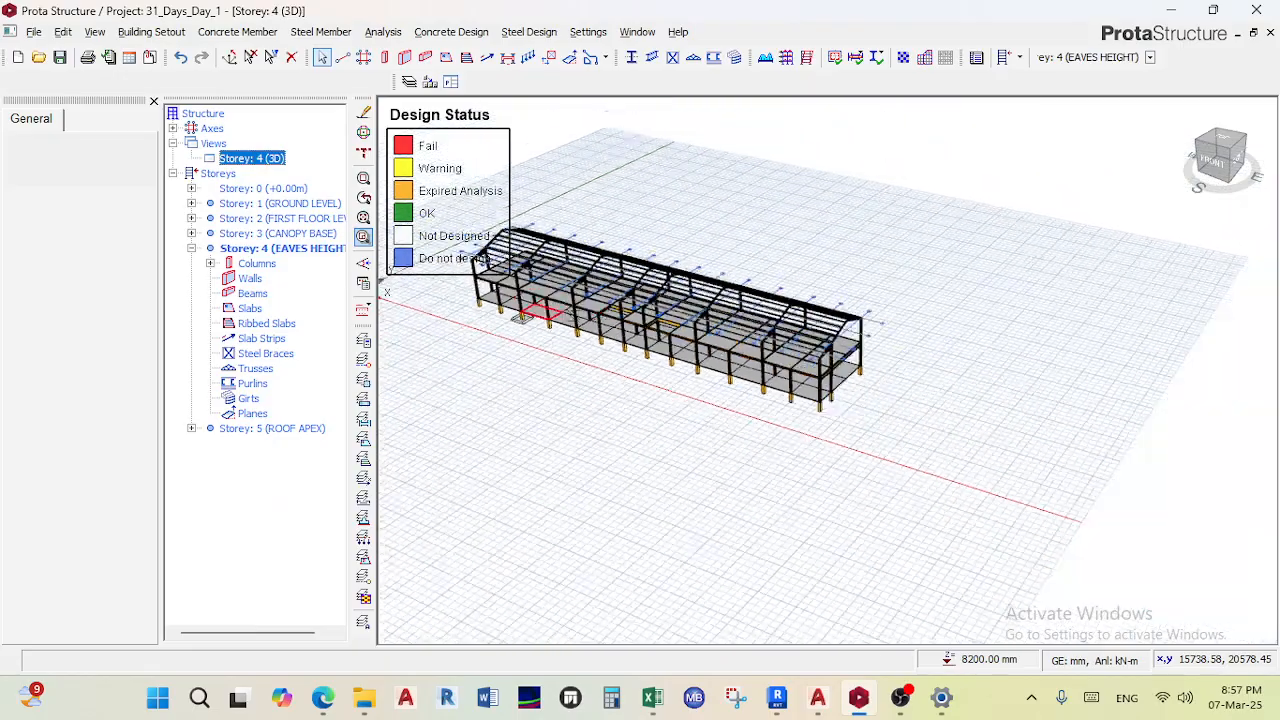
- Undo the deletion of column 4C1 on Storey 4
scroll(745, 311, up, 10)
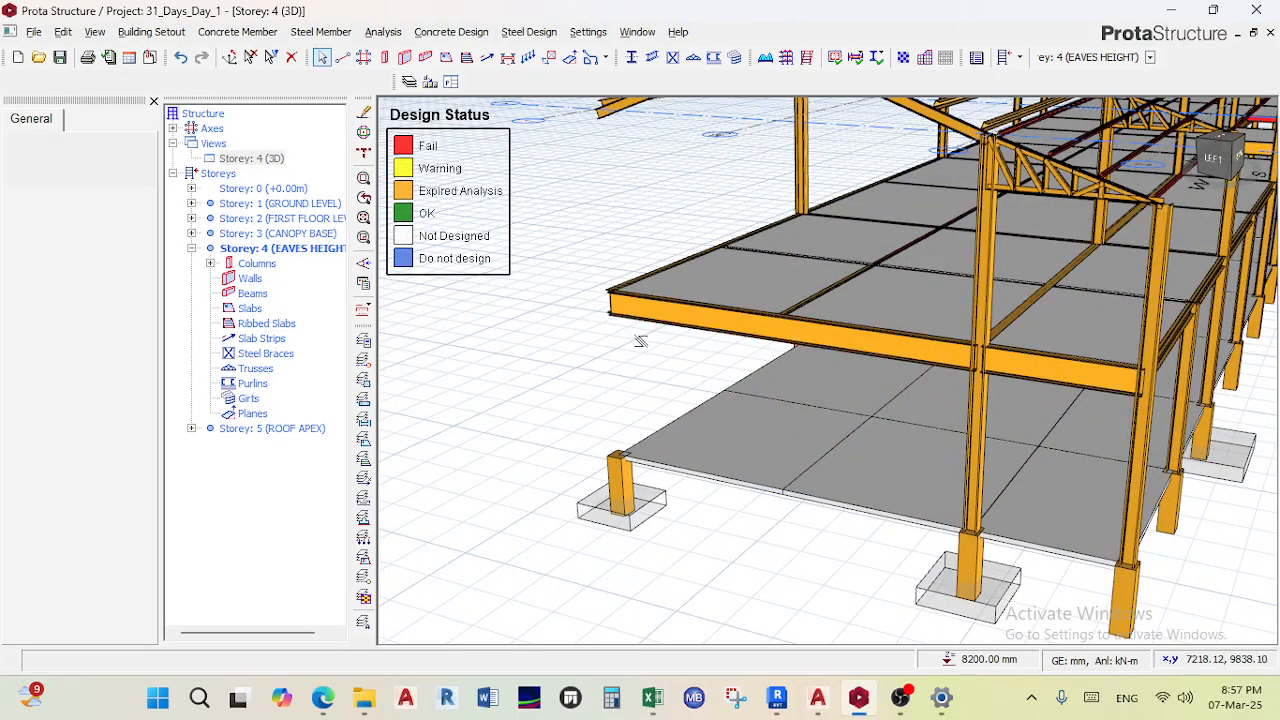
key(ctrl+z)
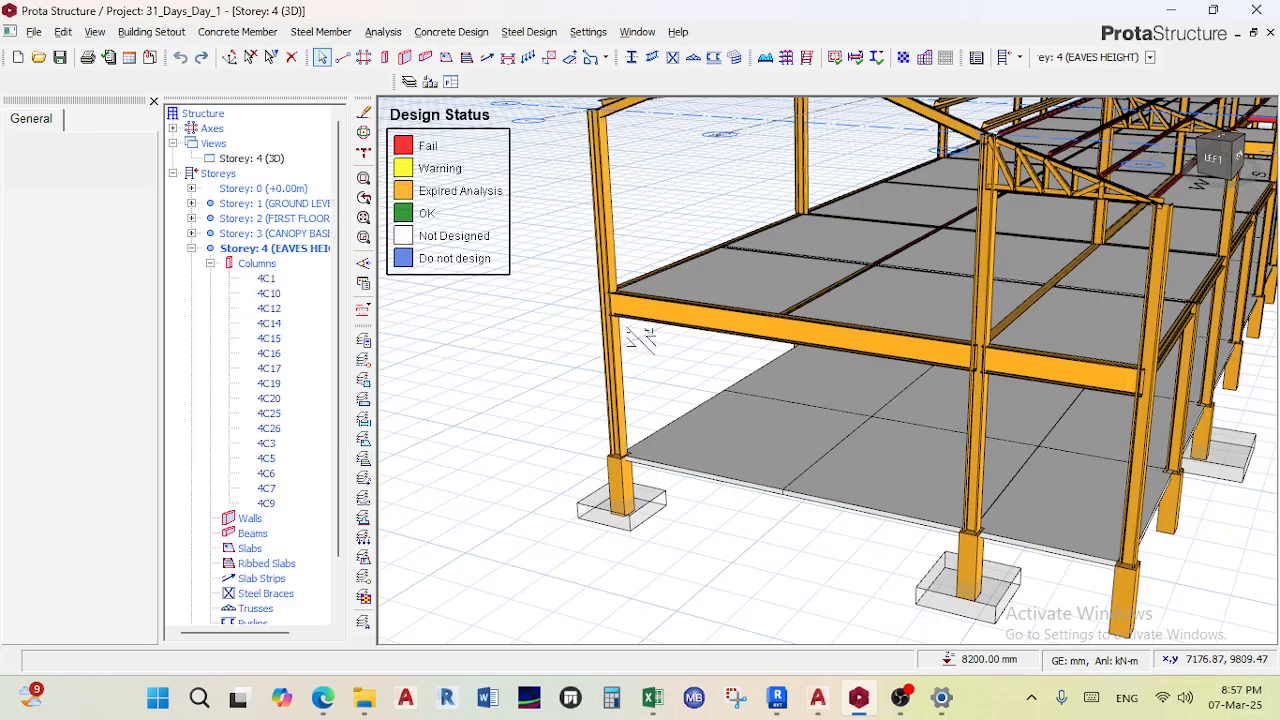
scroll(625, 345, down, 5)
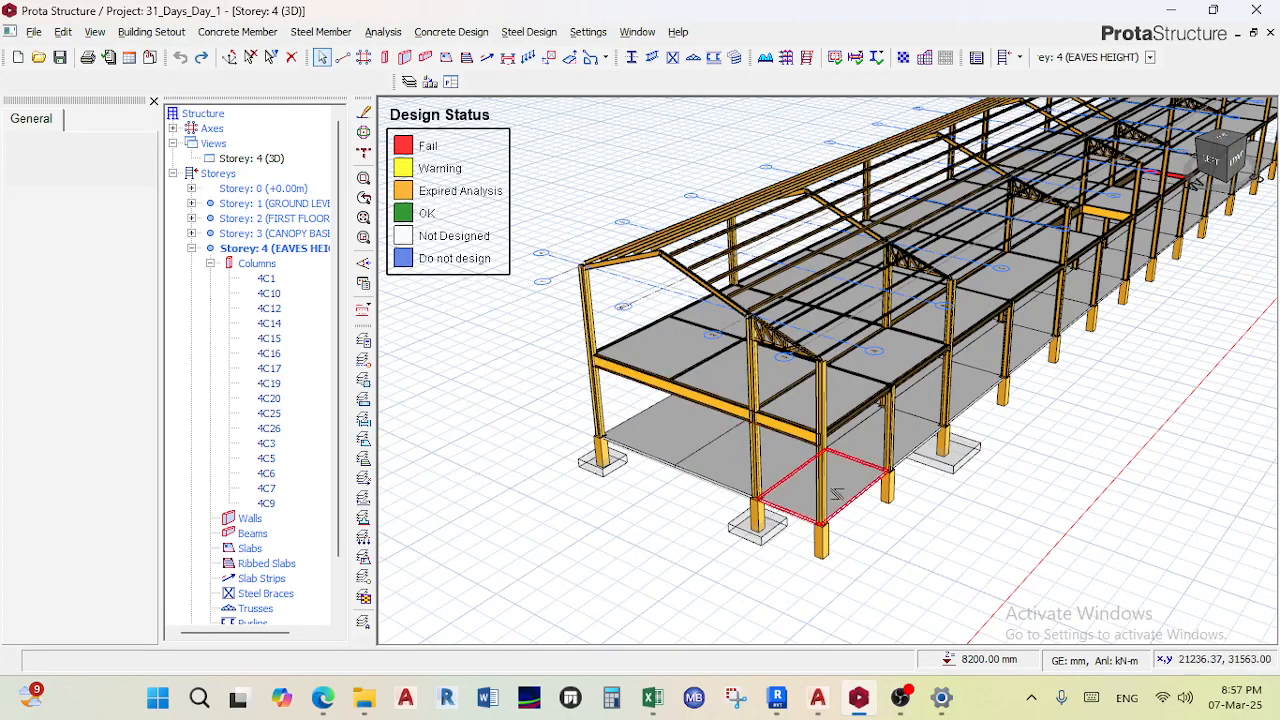
- Open Building Analysis and run the Building Model Check with all checks for all storeys
click(383, 32)
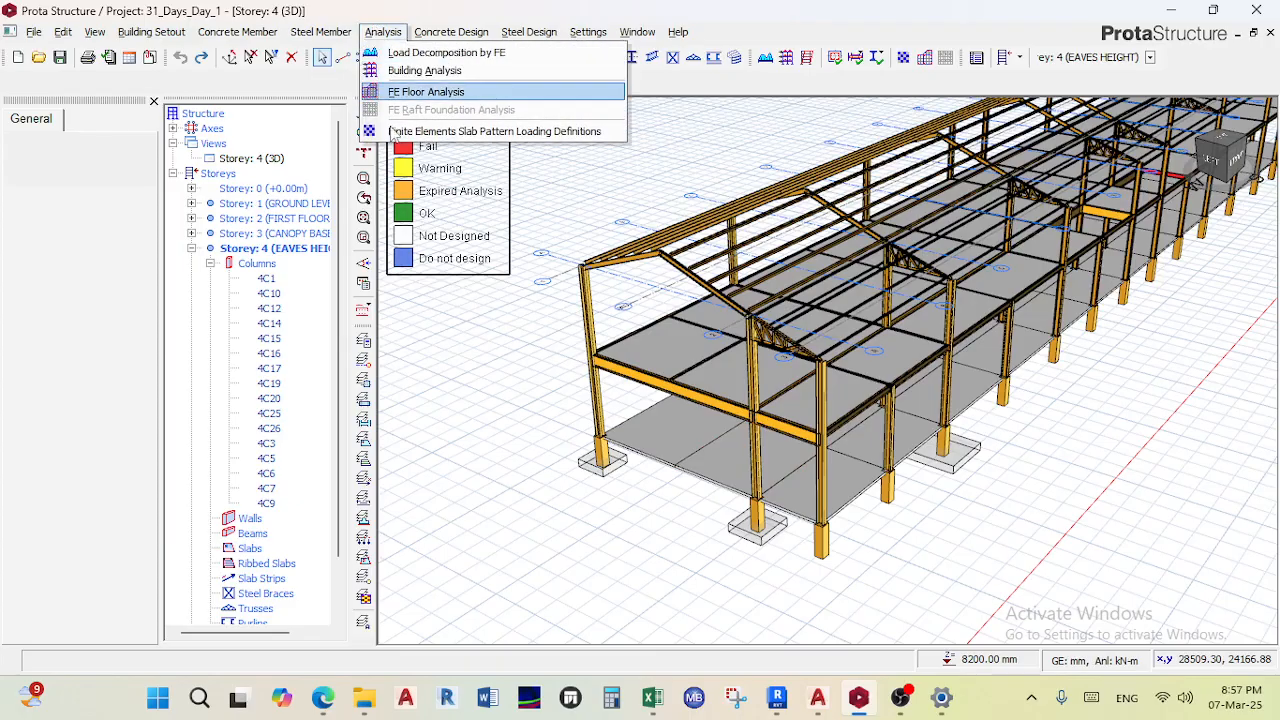
click(424, 71)
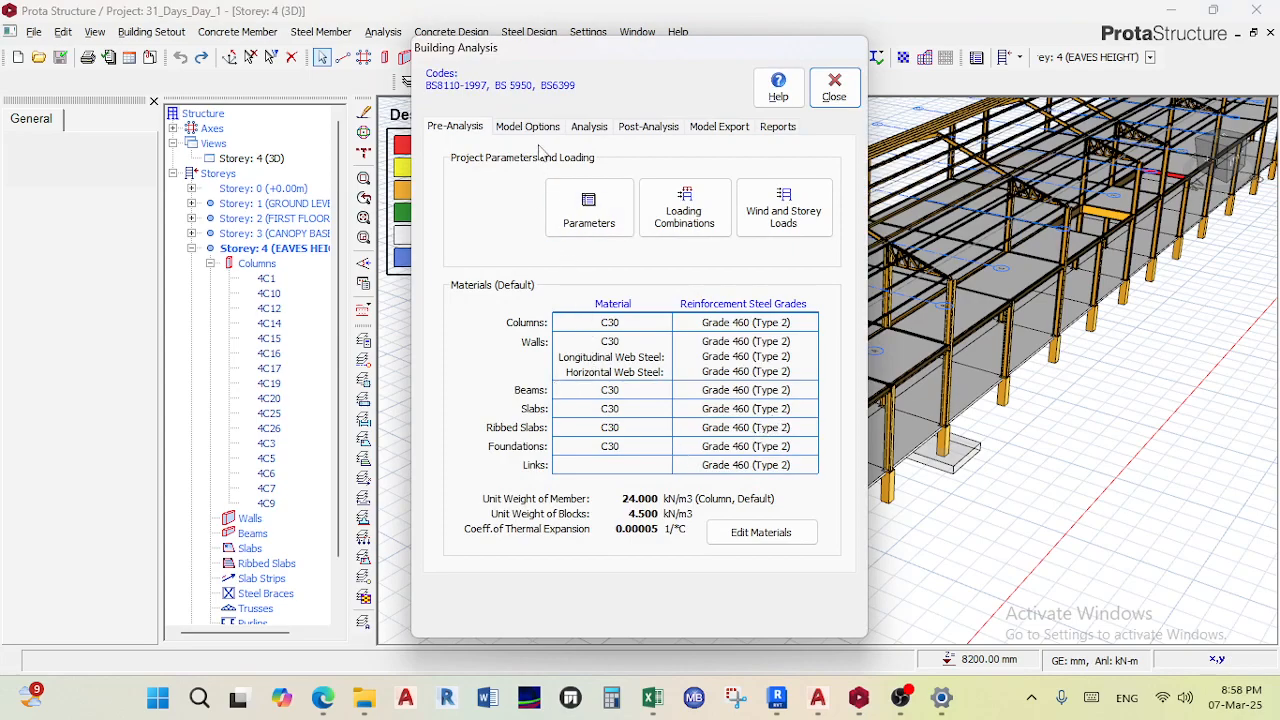
click(599, 127)
click(680, 180)
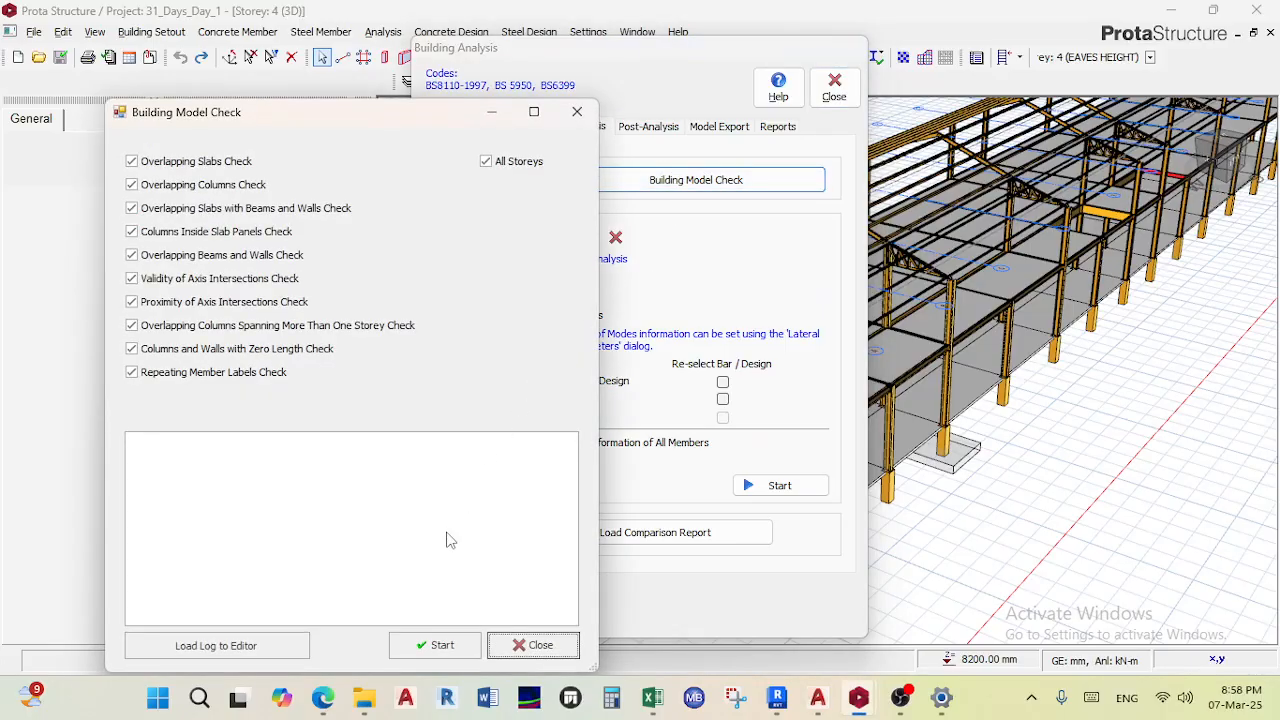
click(452, 648)
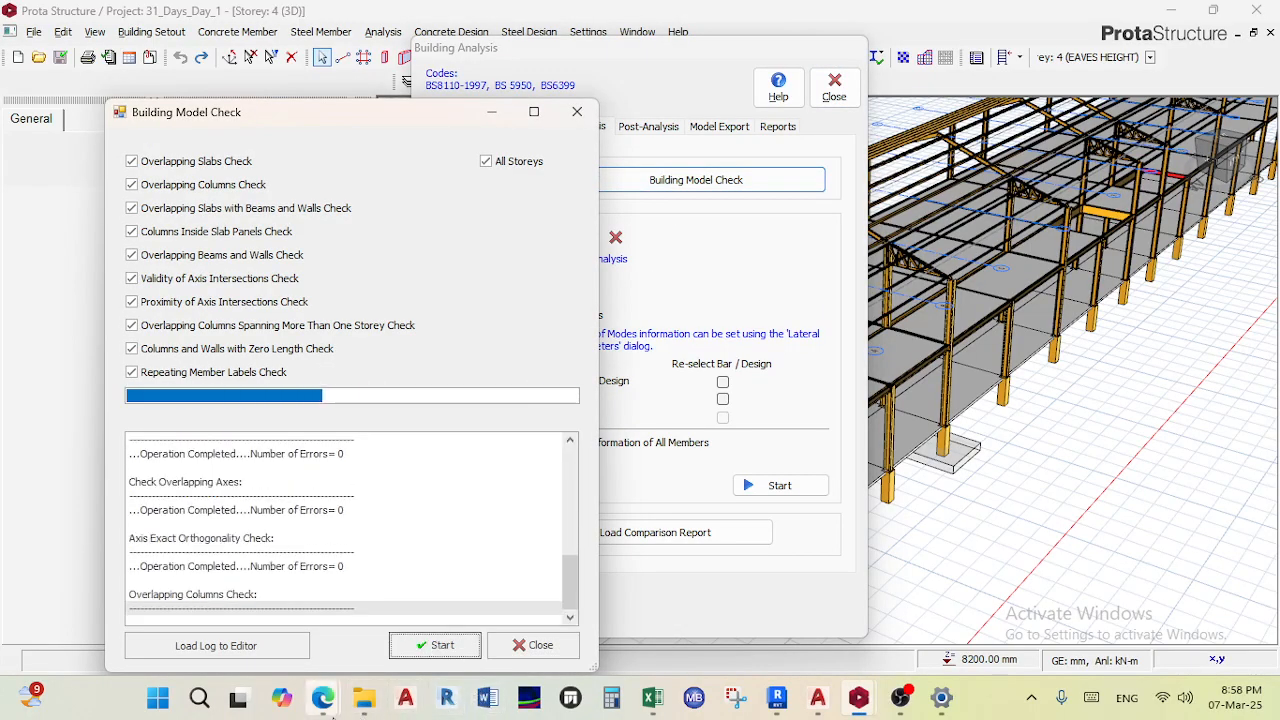
- Switch to the Teams meeting and mute the microphone
mouse_move(325, 690)
click(230, 590)
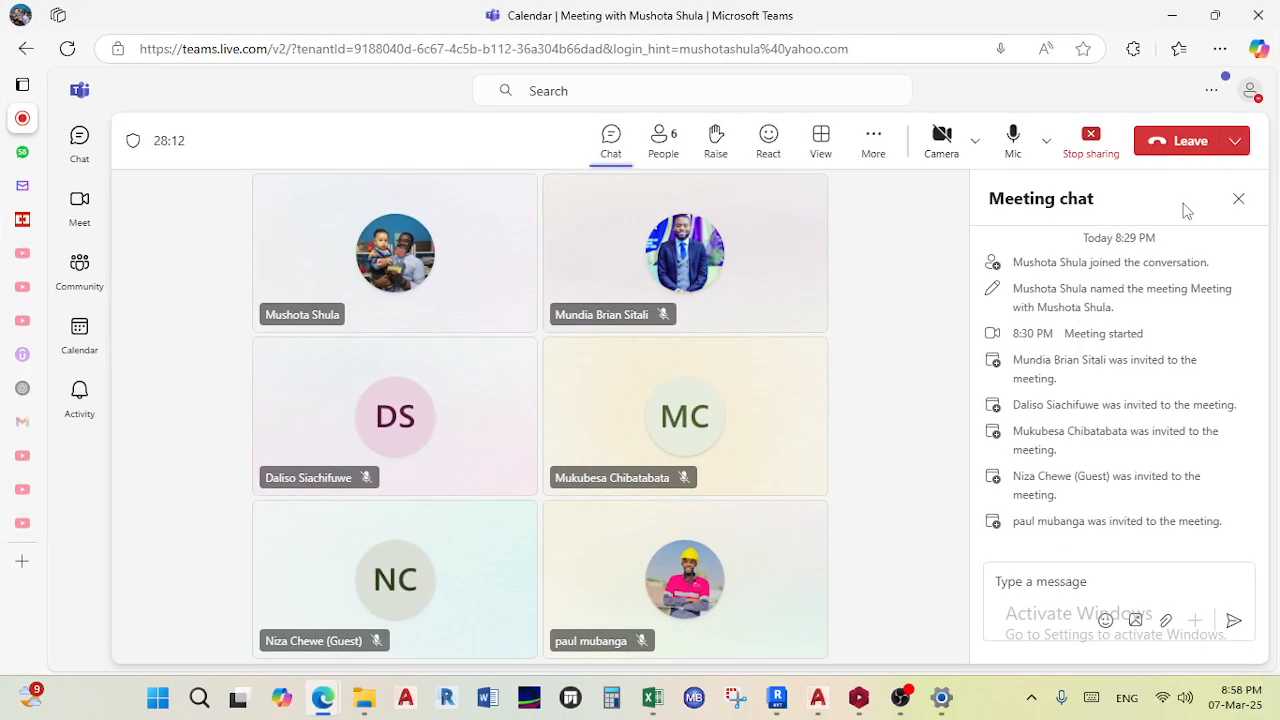
click(1012, 142)
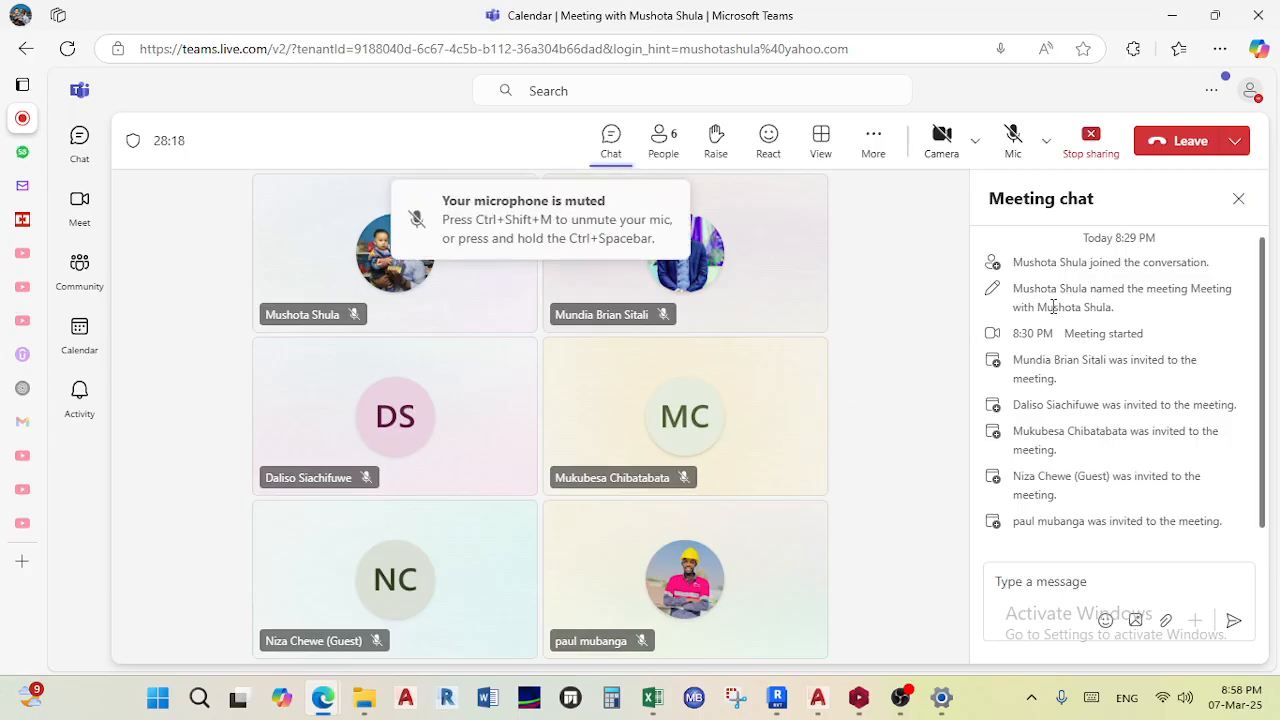
click(1012, 140)
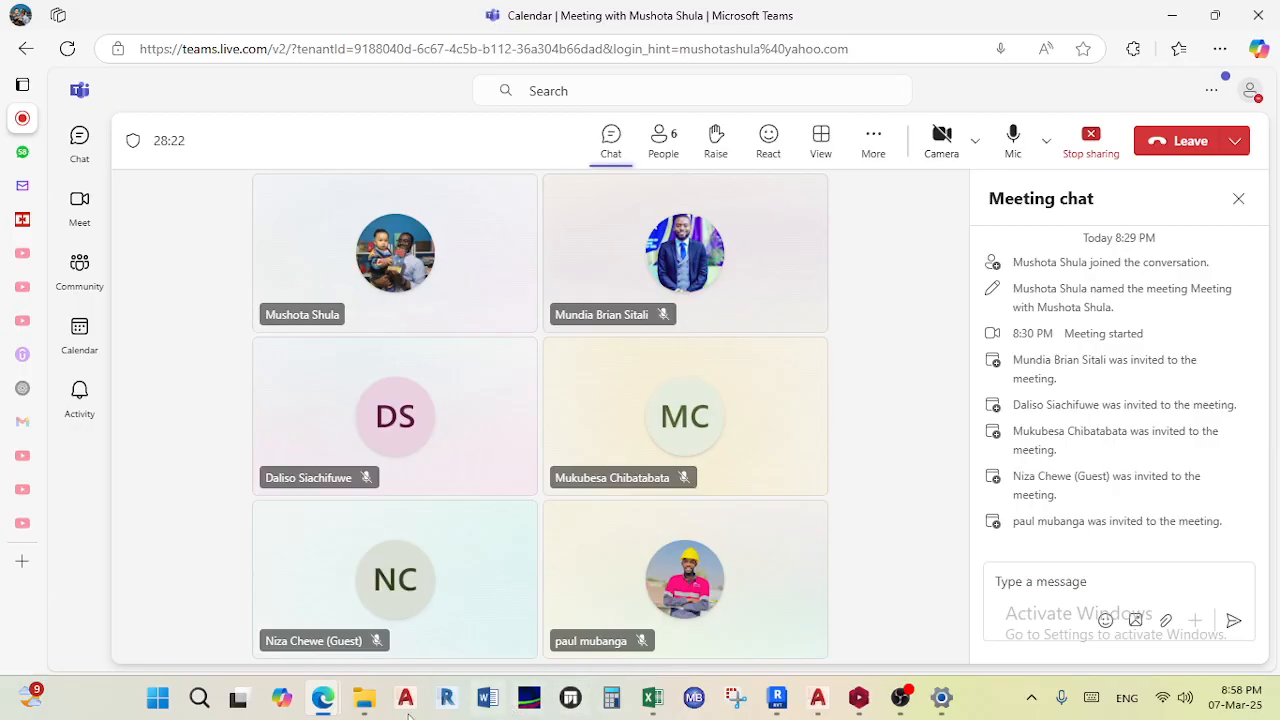
mouse_move(322, 697)
click(268, 630)
click(1013, 140)
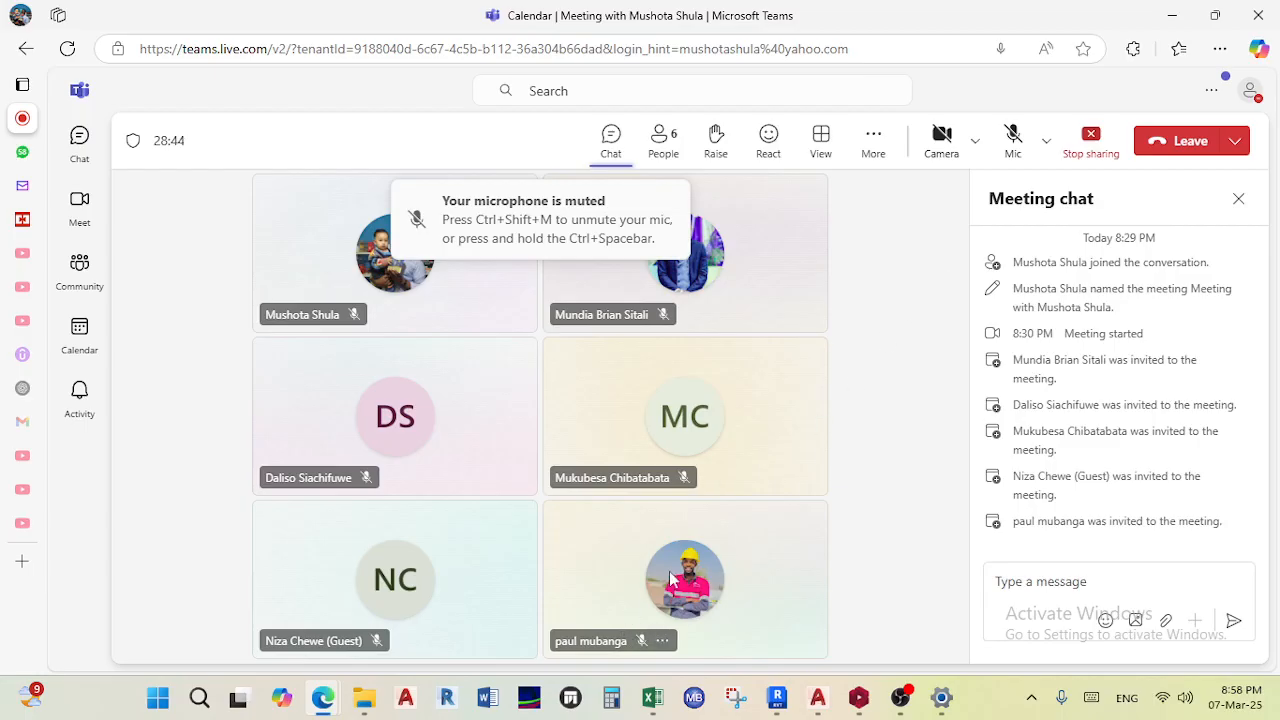
- Return to ProtaStructure and close the Building Model Check dialog
mouse_move(325, 688)
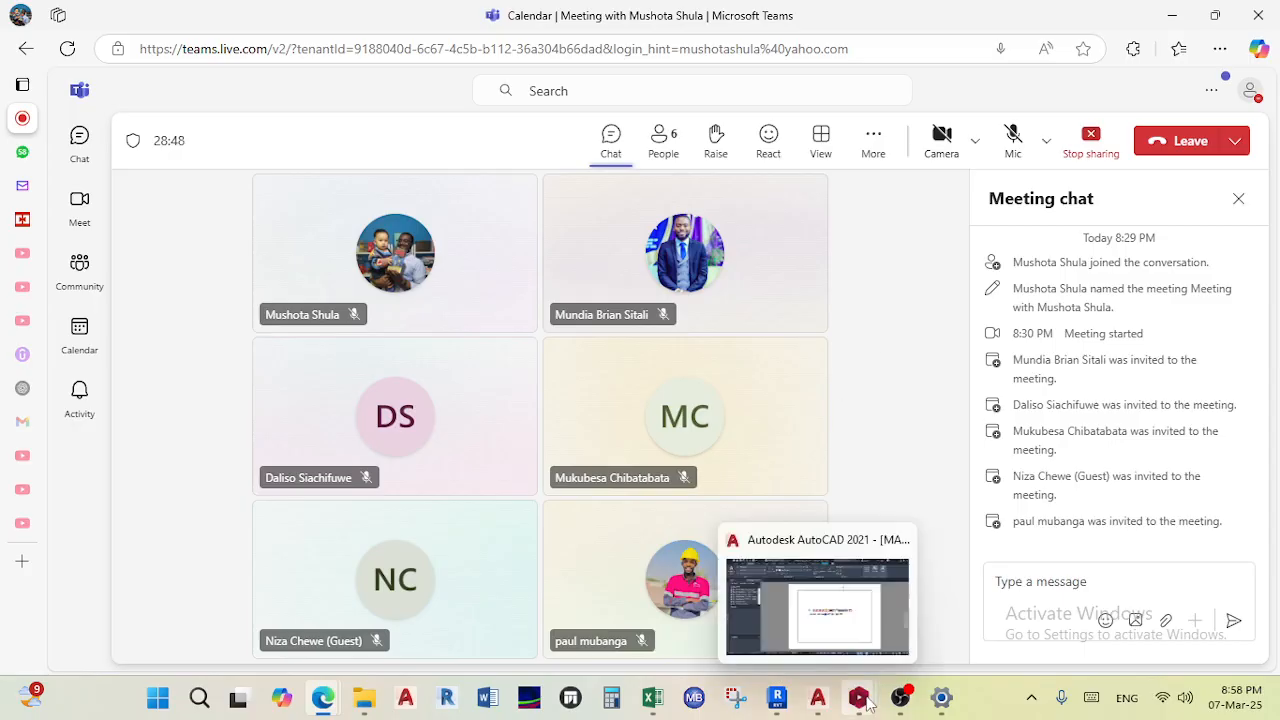
click(848, 575)
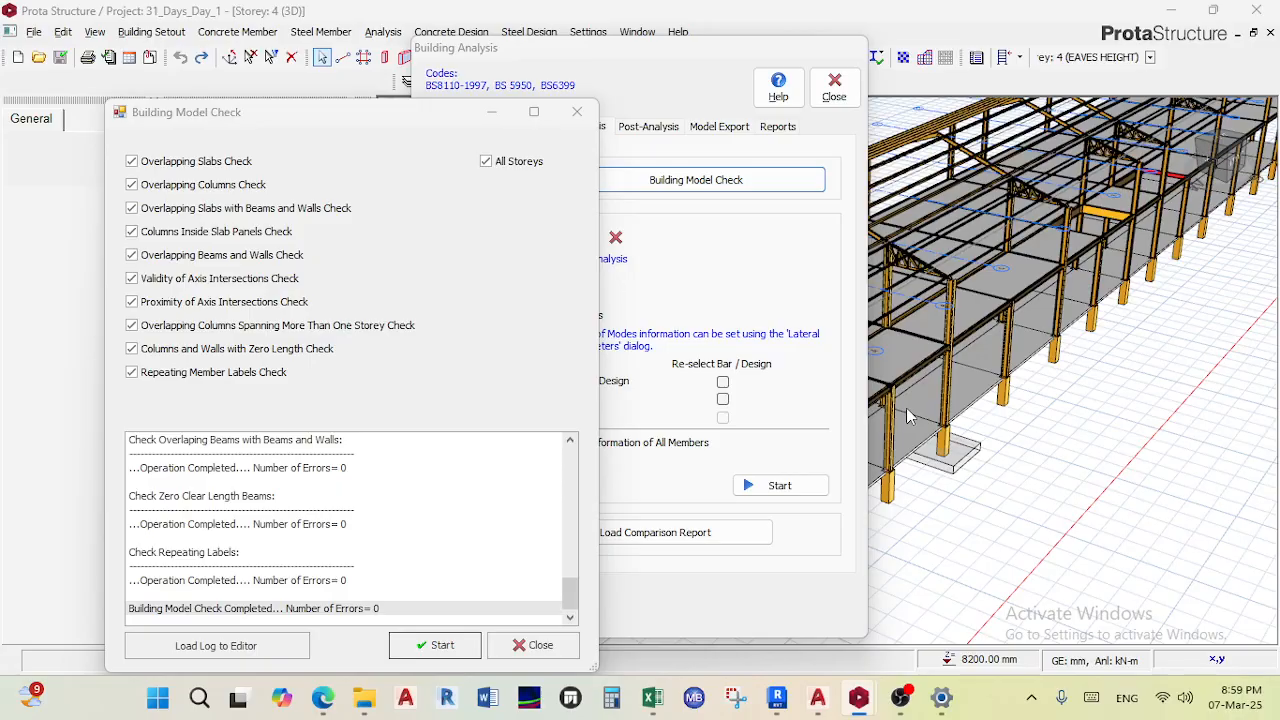
click(533, 645)
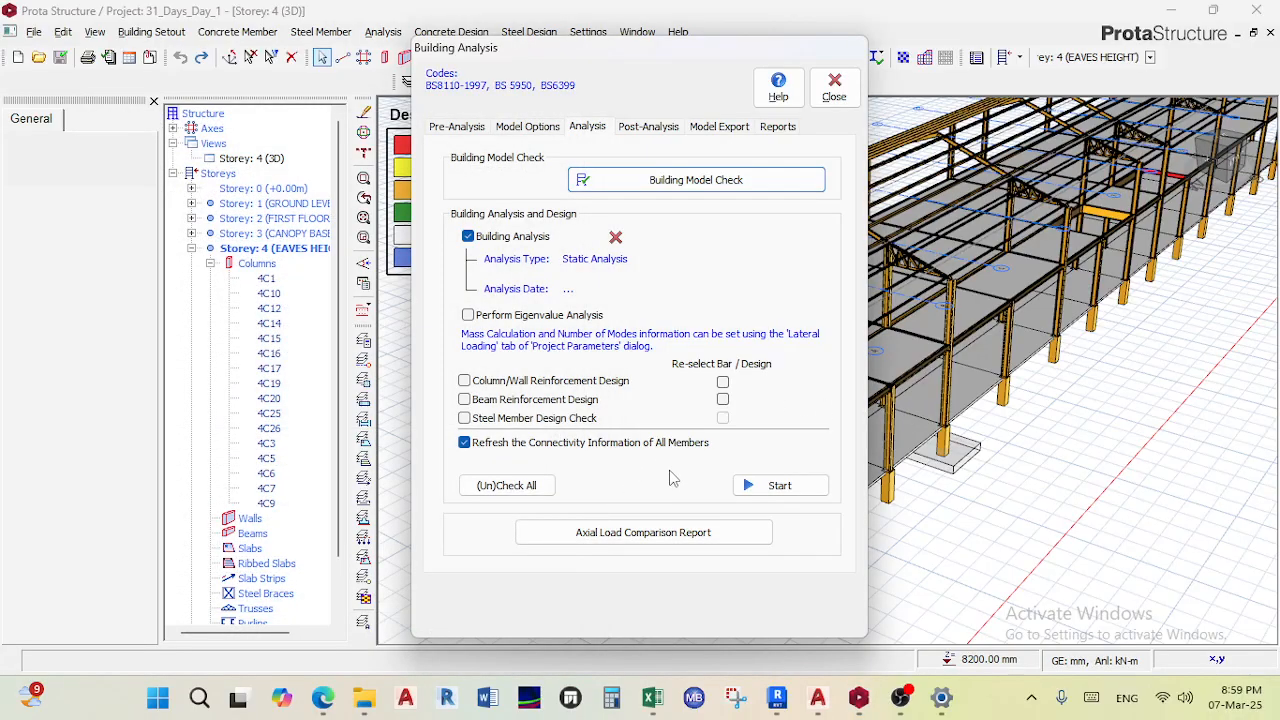
- Run the static building analysis, continuing past the reported model problems and warnings
click(751, 490)
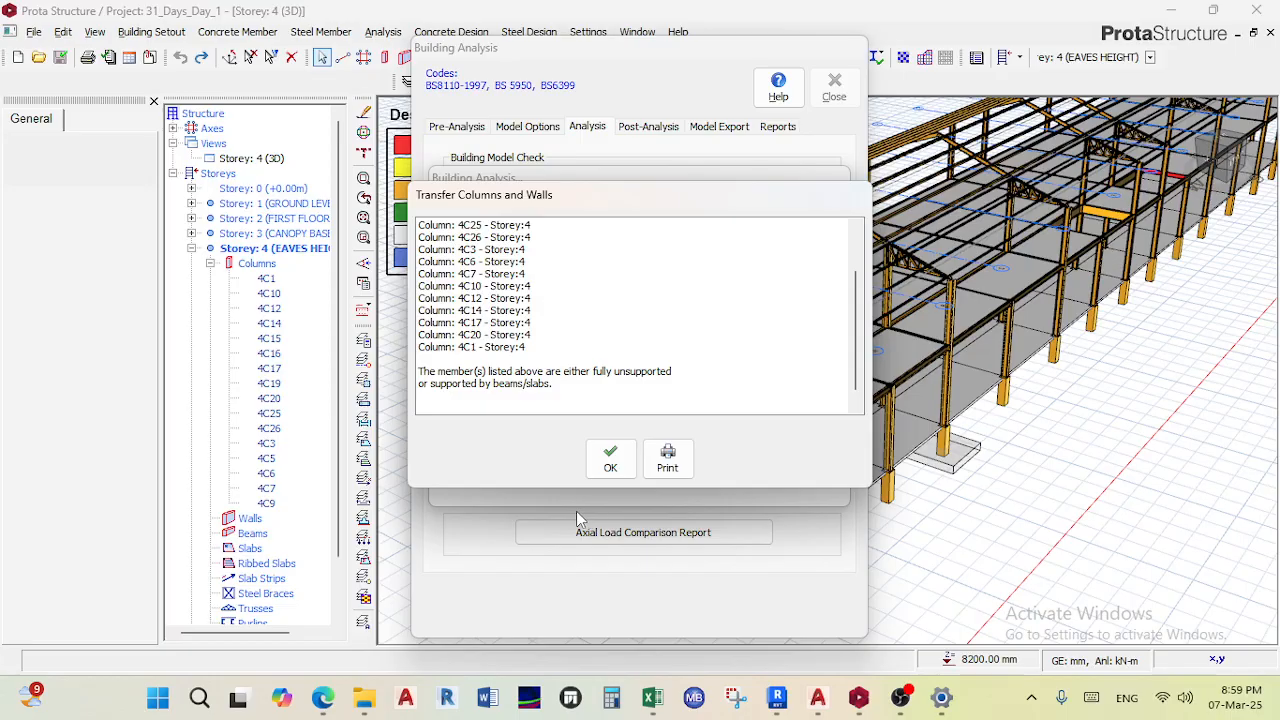
click(607, 458)
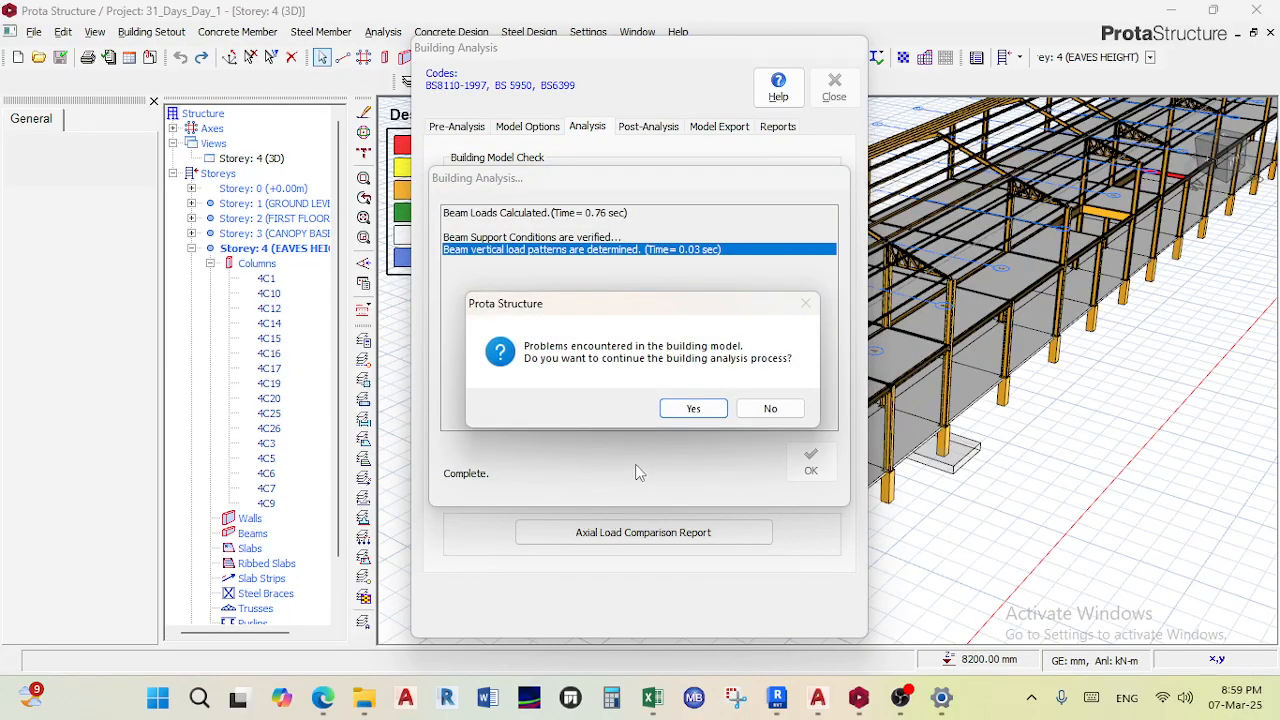
click(690, 409)
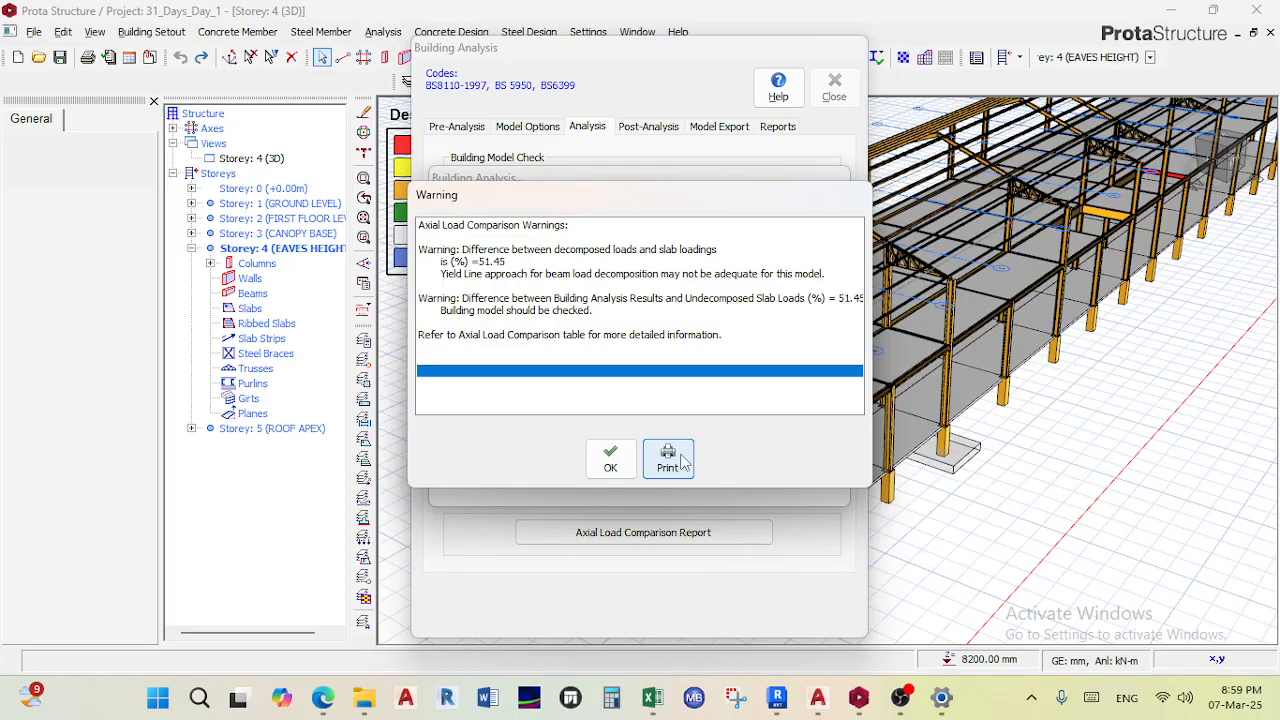
click(609, 459)
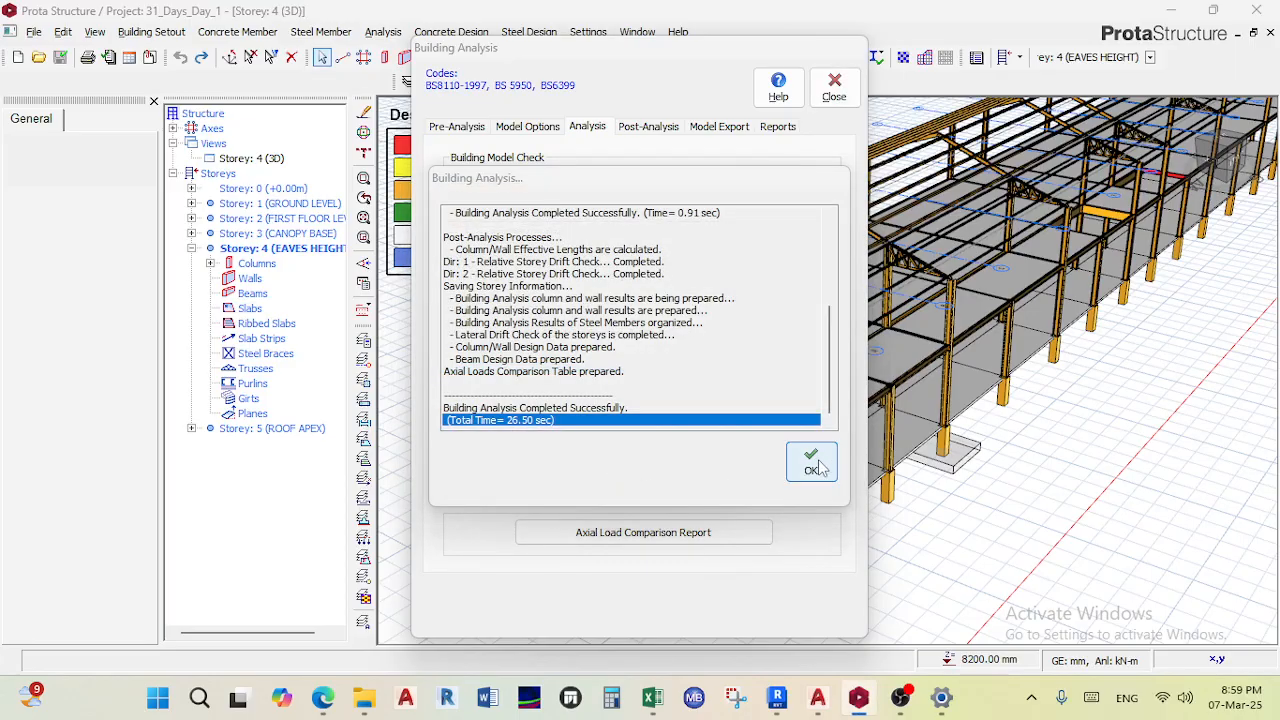
click(826, 465)
- Unmute the microphone in the Teams meeting and switch back to ProtaStructure
click(1013, 140)
mouse_move(786, 704)
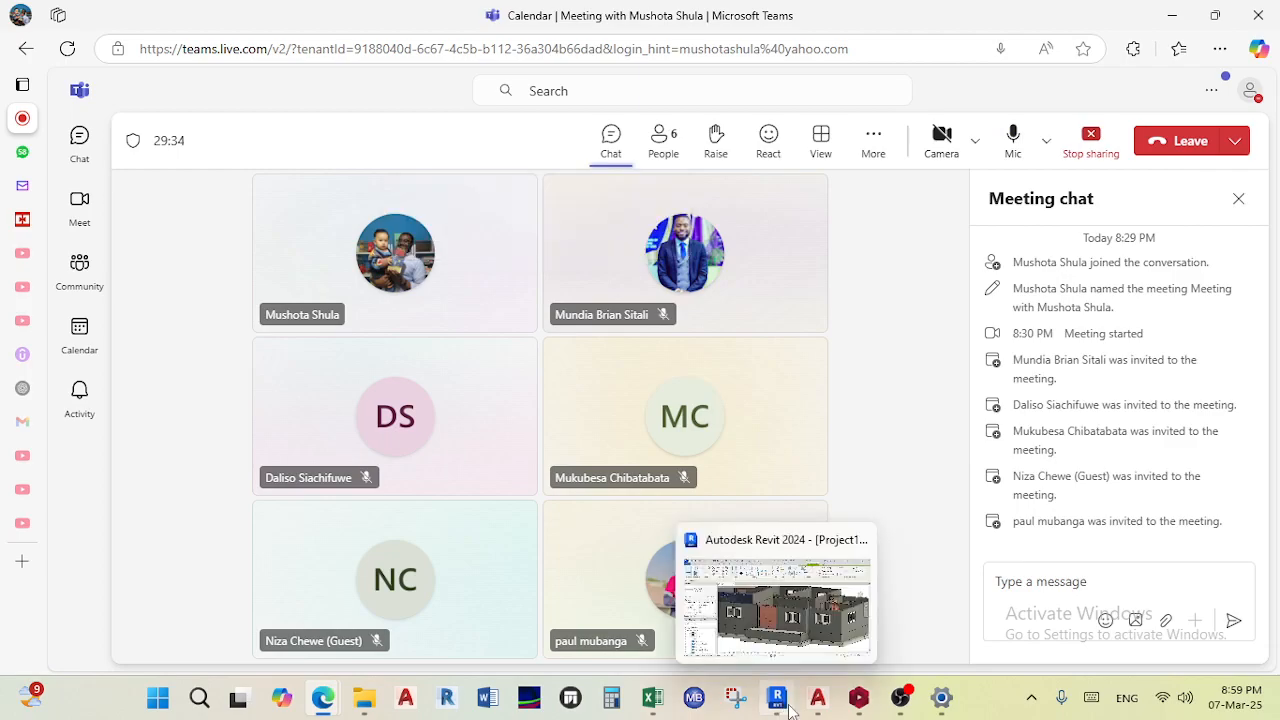
click(858, 692)
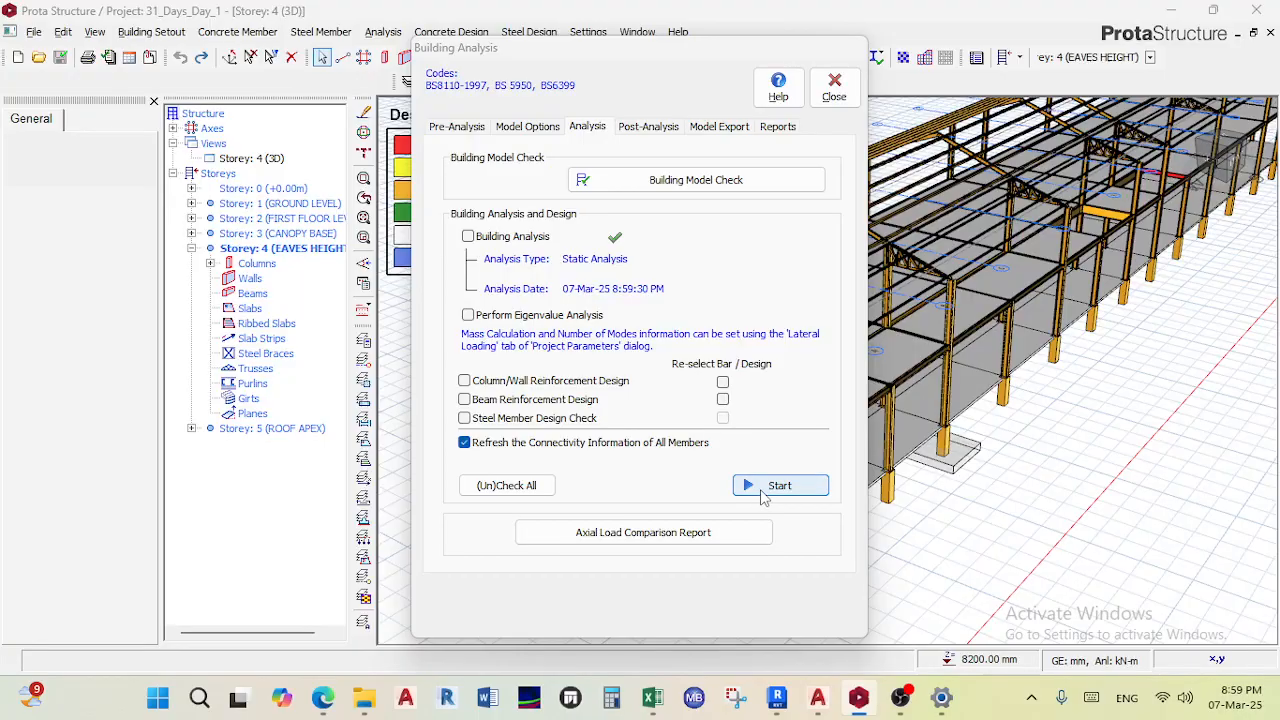
- Run column/wall reinforcement design, beam reinforcement design and steel member design check together
click(765, 489)
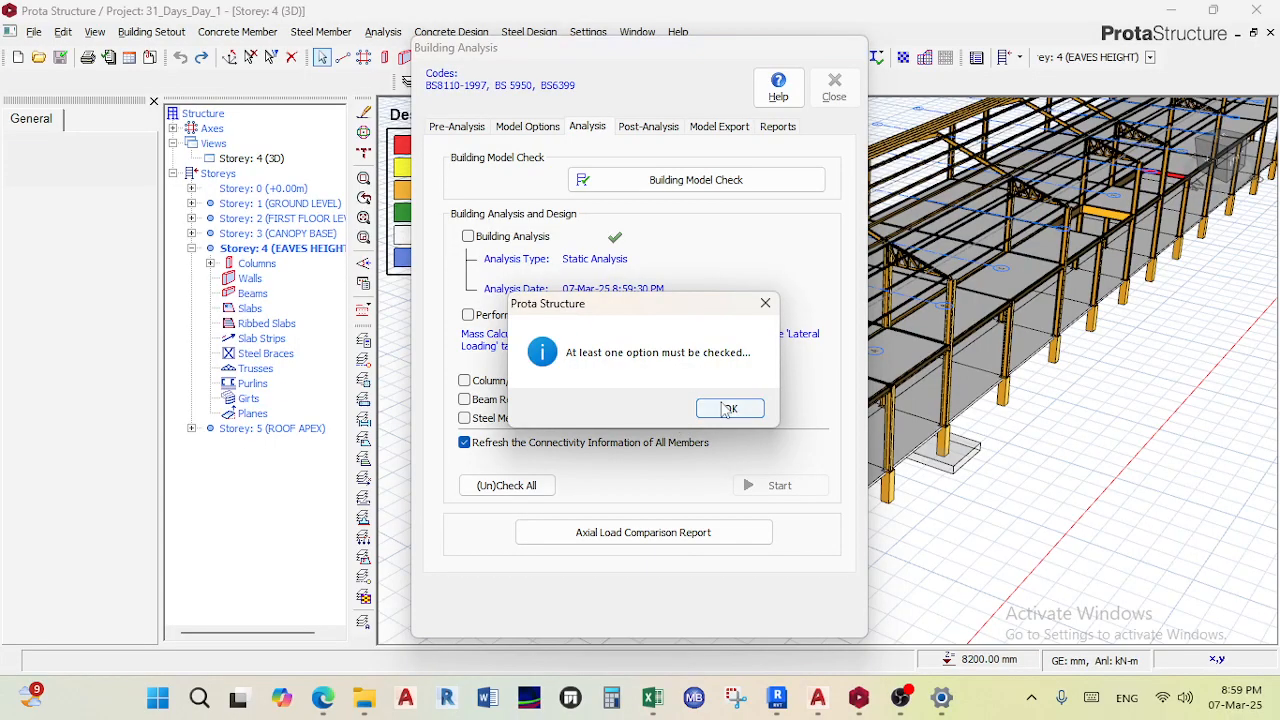
click(730, 410)
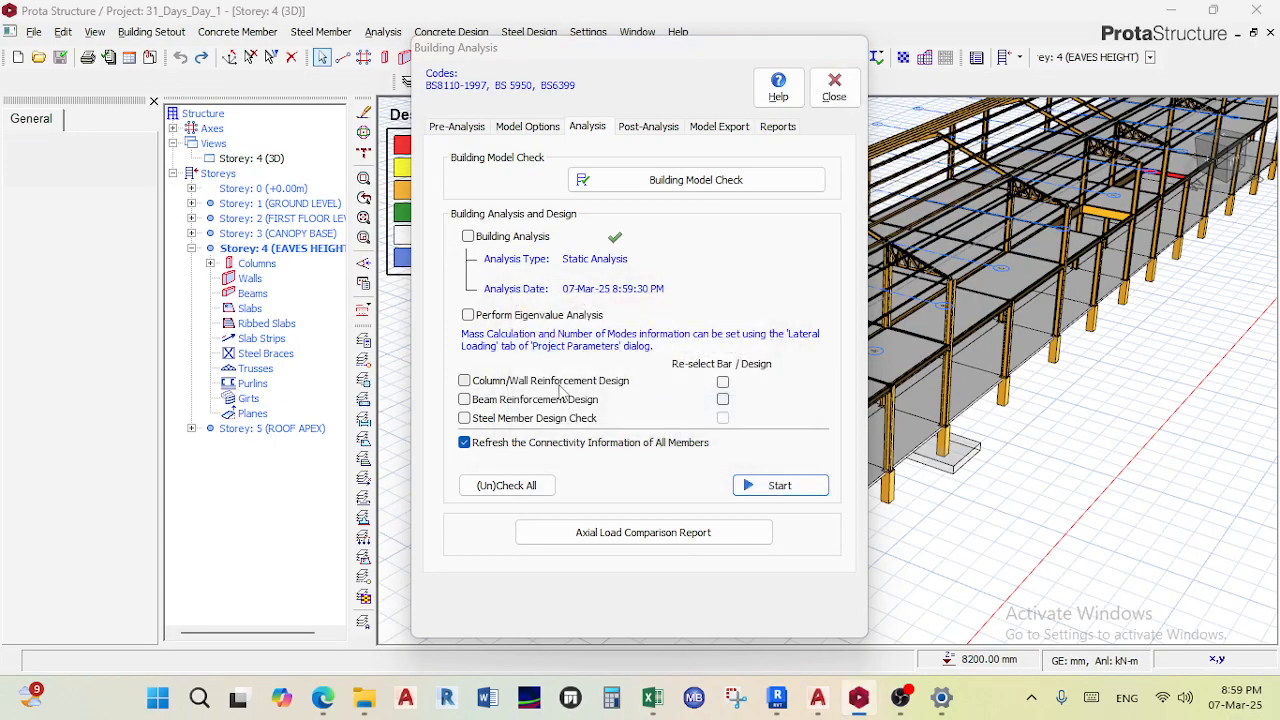
click(560, 381)
click(535, 400)
click(540, 418)
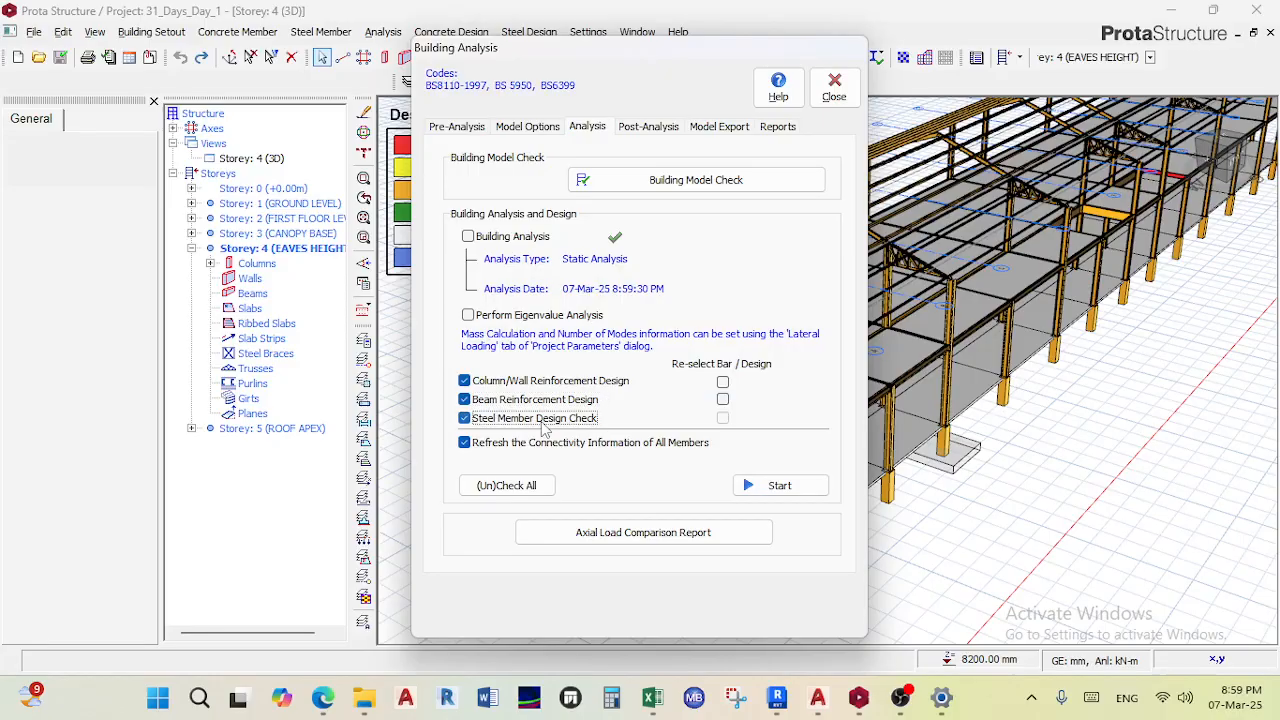
click(766, 487)
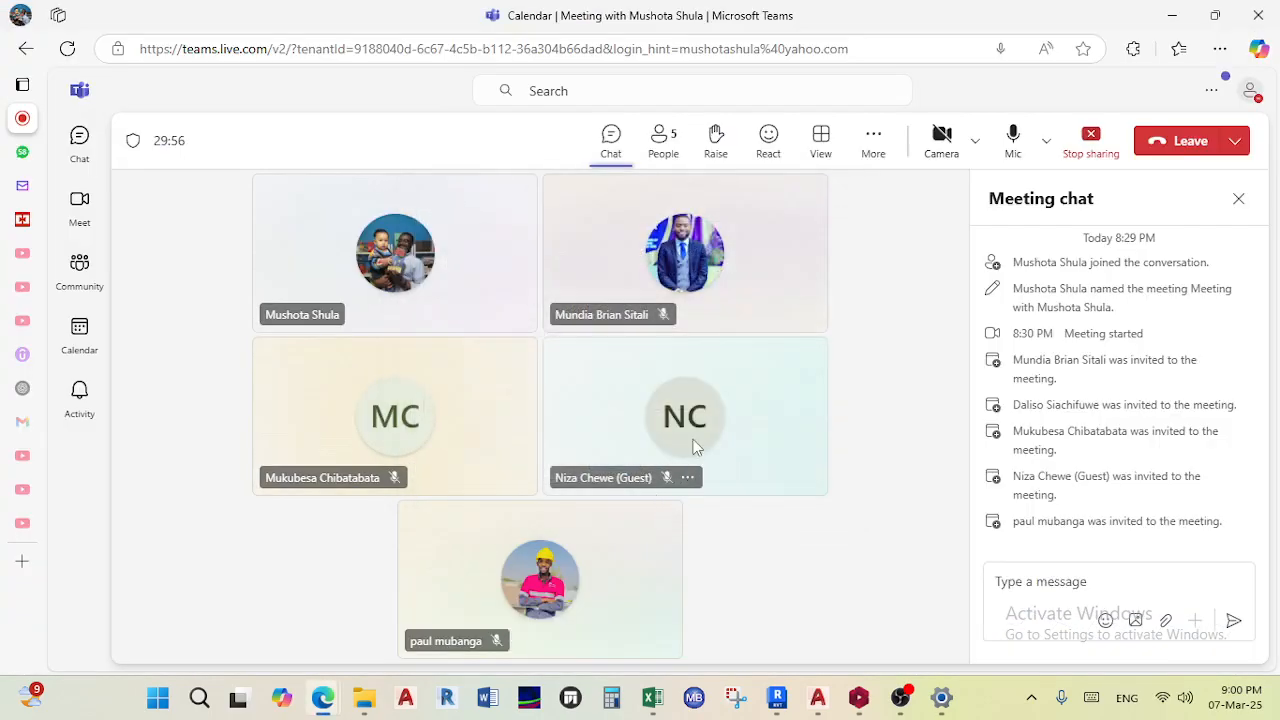
- Close the design progress window and the Building Analysis dialog
click(860, 697)
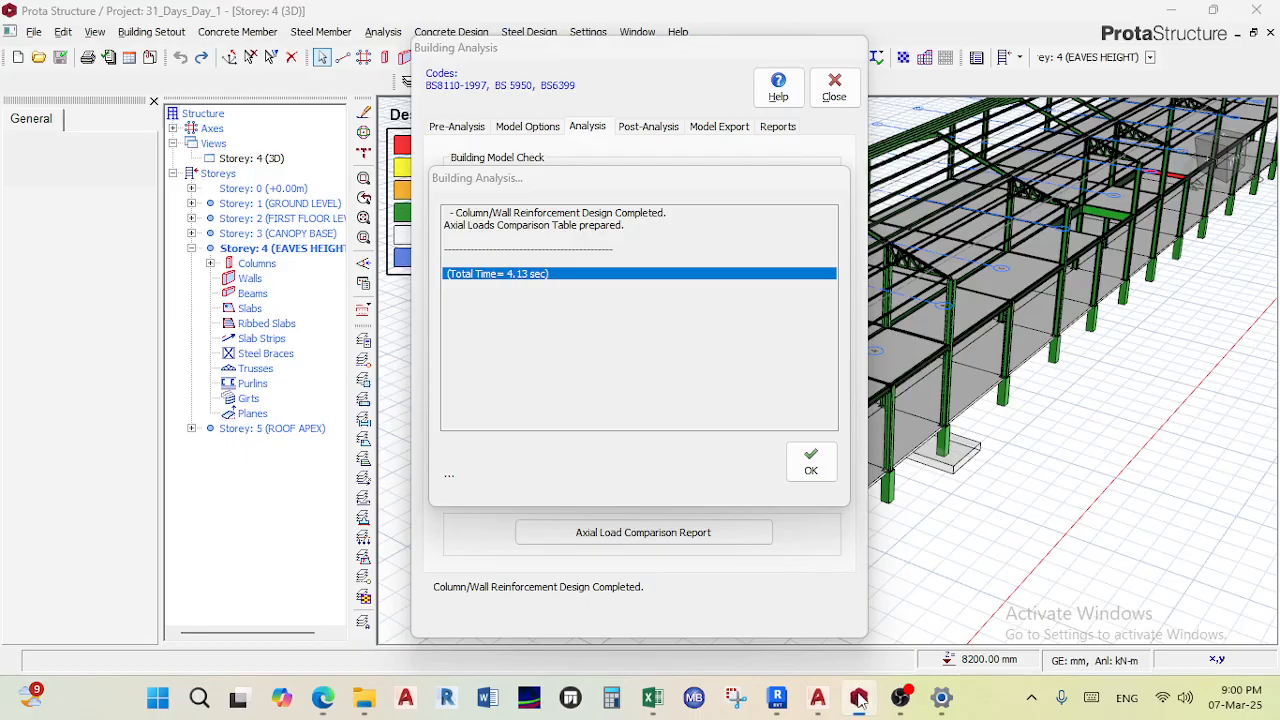
click(810, 462)
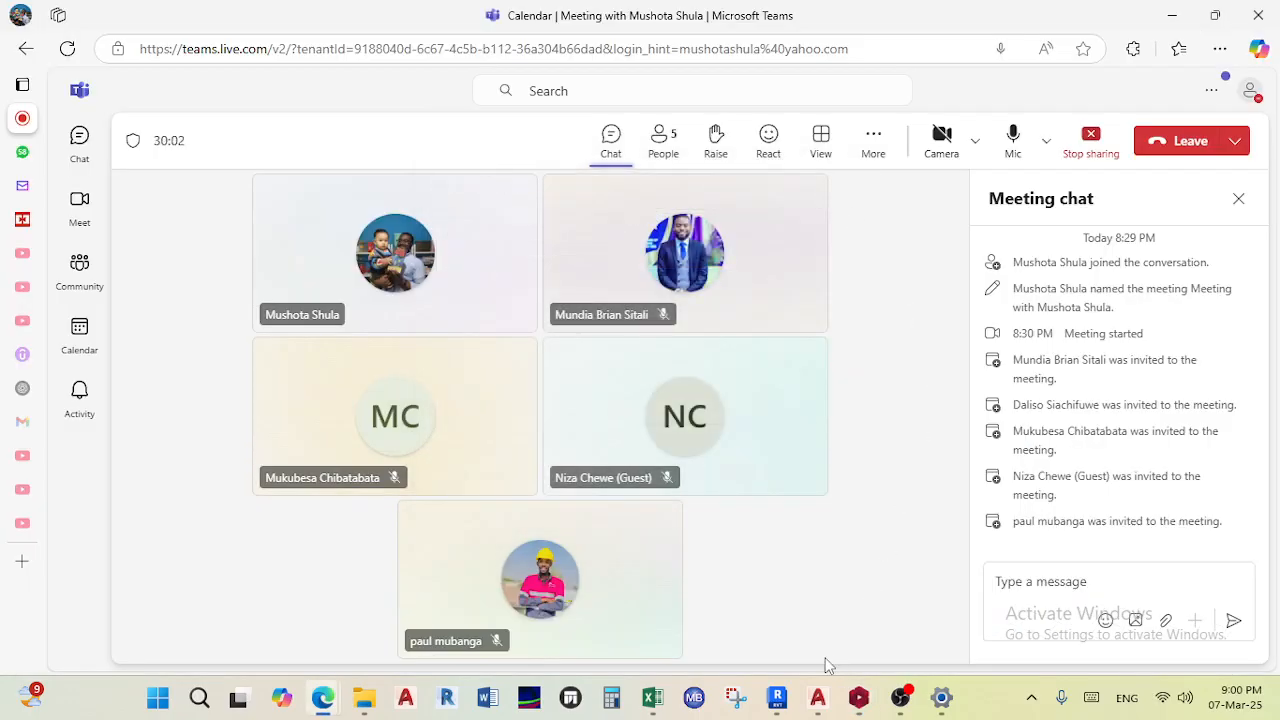
click(859, 697)
click(834, 89)
- Examine the updated design status colours of members throughout the 3D model
middle_drag(874, 362, 1005, 355)
scroll(938, 322, up, 5)
right_drag(938, 322, 872, 284)
scroll(894, 226, up, 4)
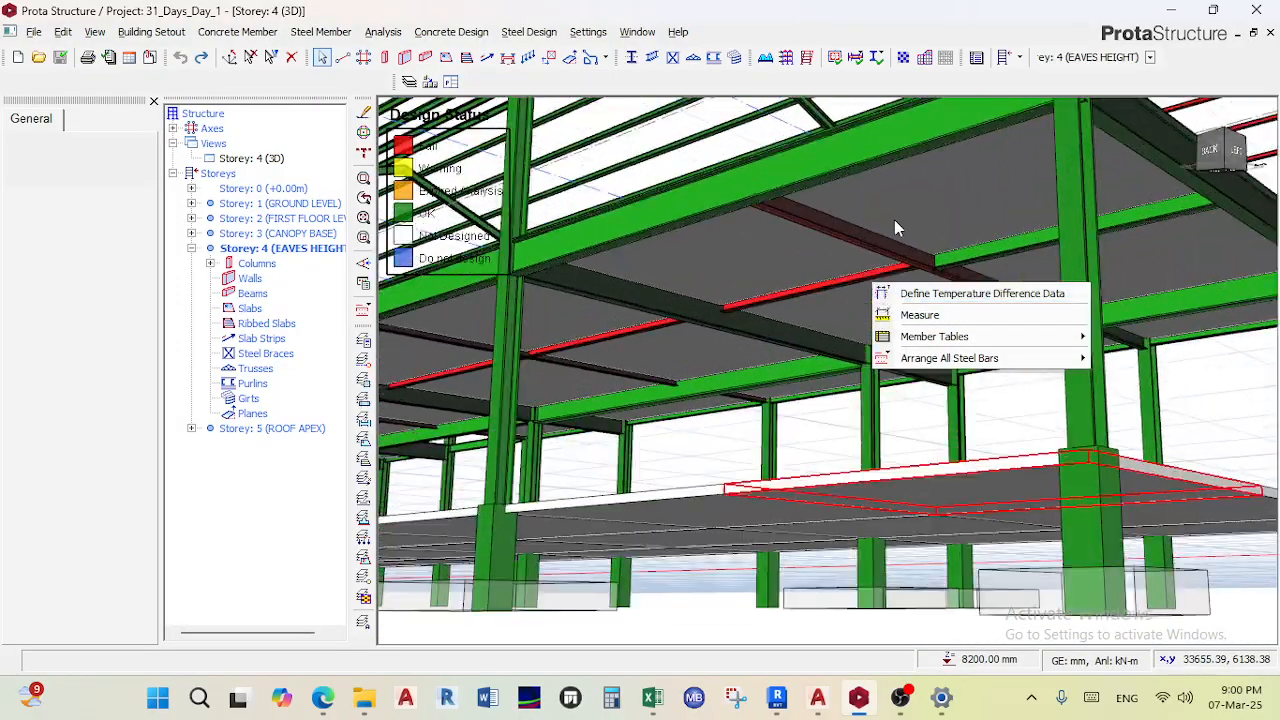
scroll(878, 281, down, 5)
click(869, 281)
scroll(902, 293, down, 4)
right_drag(904, 358, 689, 420)
scroll(915, 345, down, 5)
right_drag(934, 340, 937, 390)
scroll(986, 255, up, 4)
right_drag(953, 316, 1010, 266)
scroll(975, 300, down, 4)
middle_drag(805, 355, 866, 318)
scroll(867, 319, up, 3)
scroll(866, 318, up, 2)
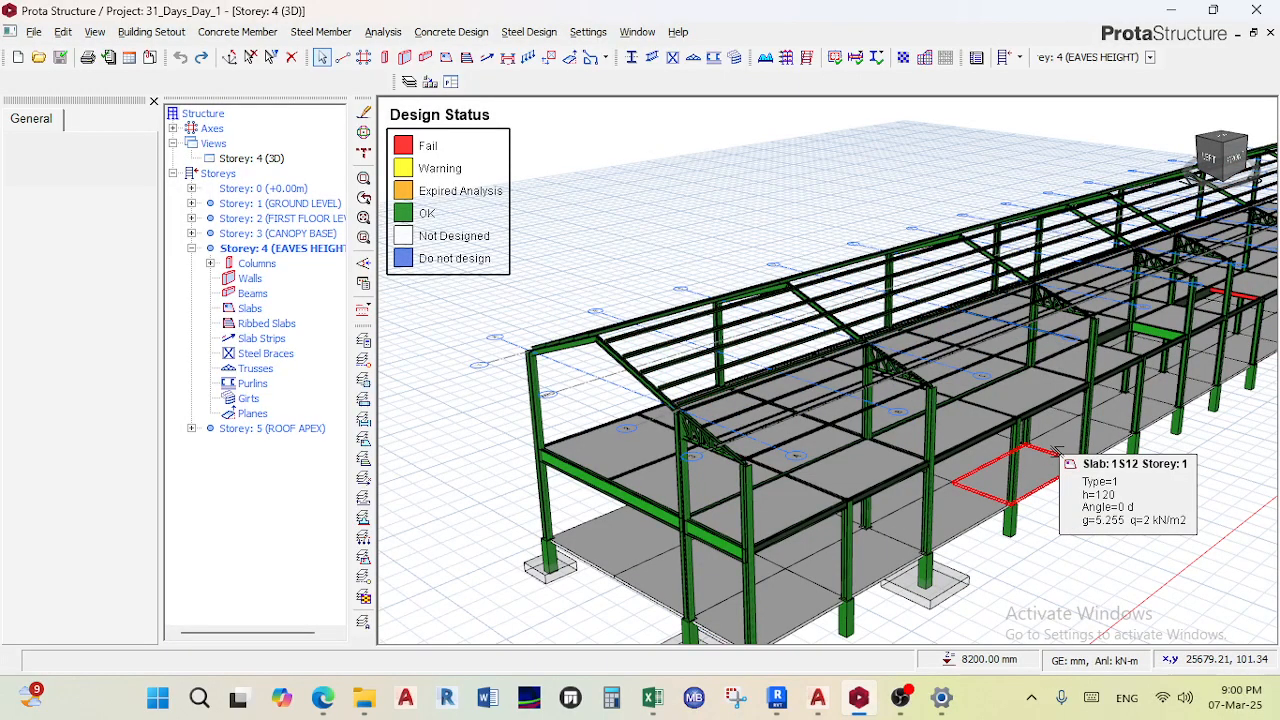
scroll(1060, 452, down, 4)
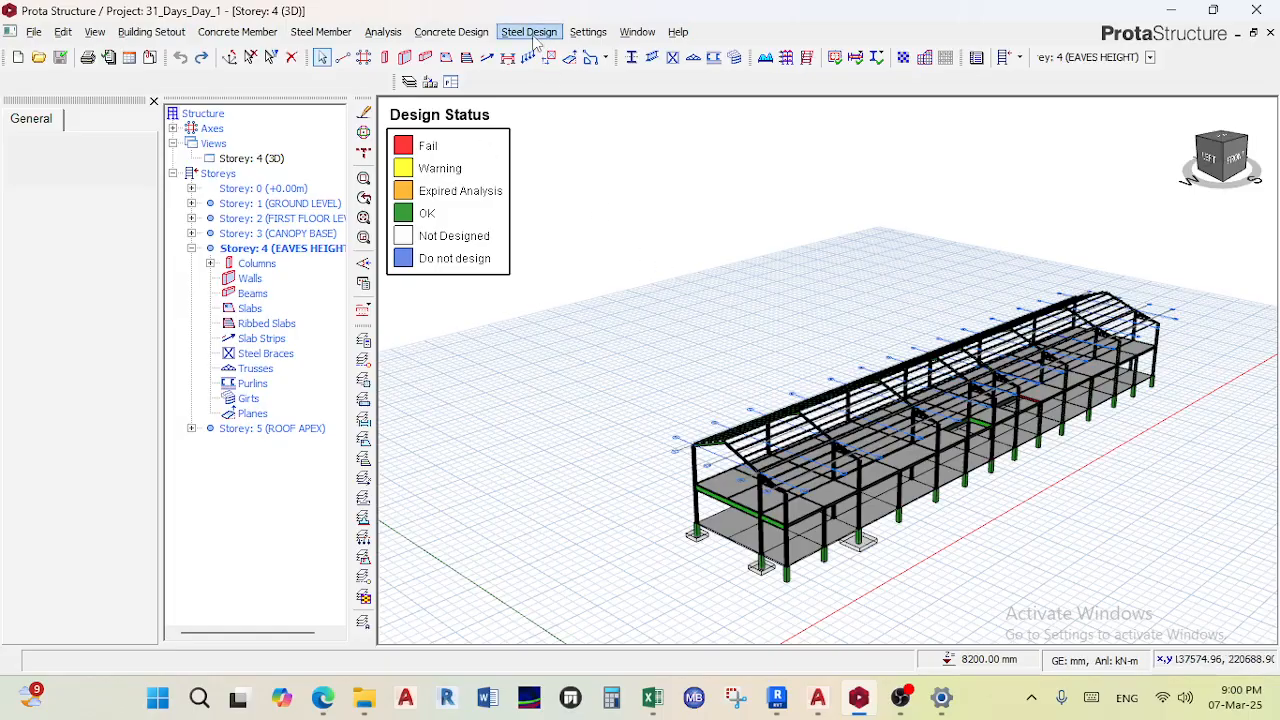
- Load ProtaSteel for the steel members
middle_drag(687, 351, 699, 224)
scroll(754, 318, up, 4)
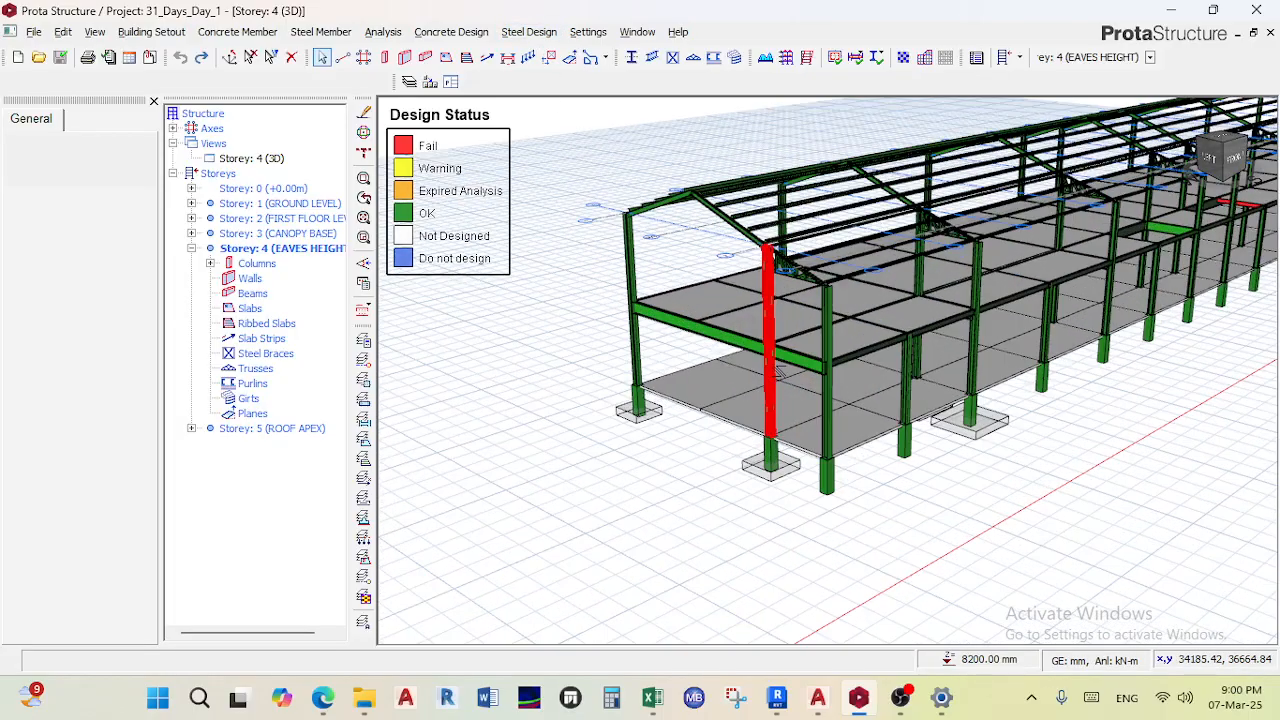
scroll(785, 235, up, 2)
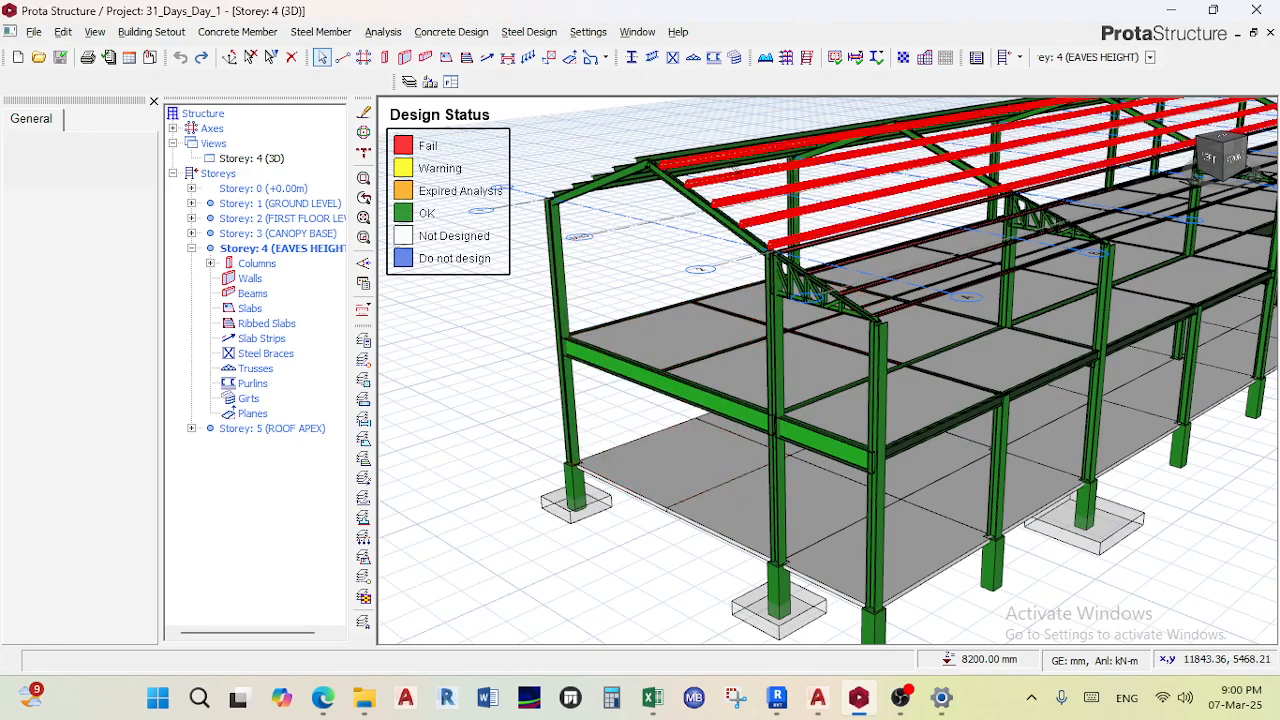
click(528, 32)
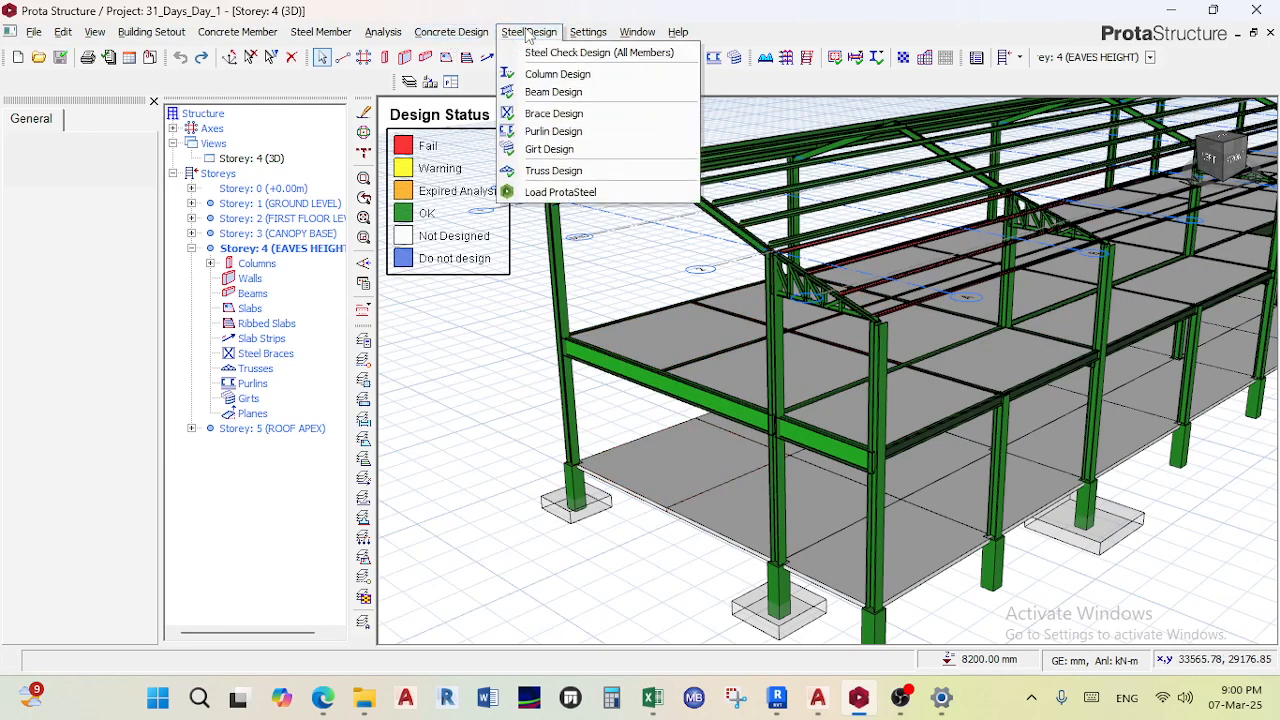
click(560, 192)
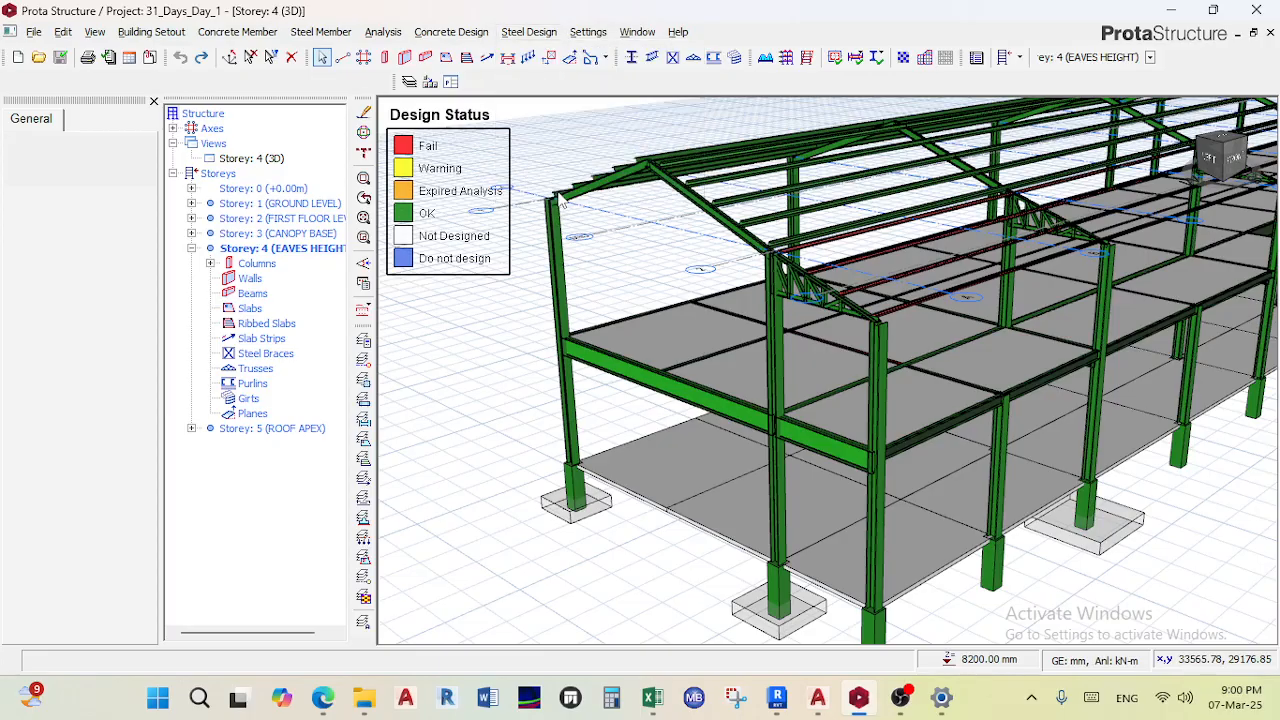
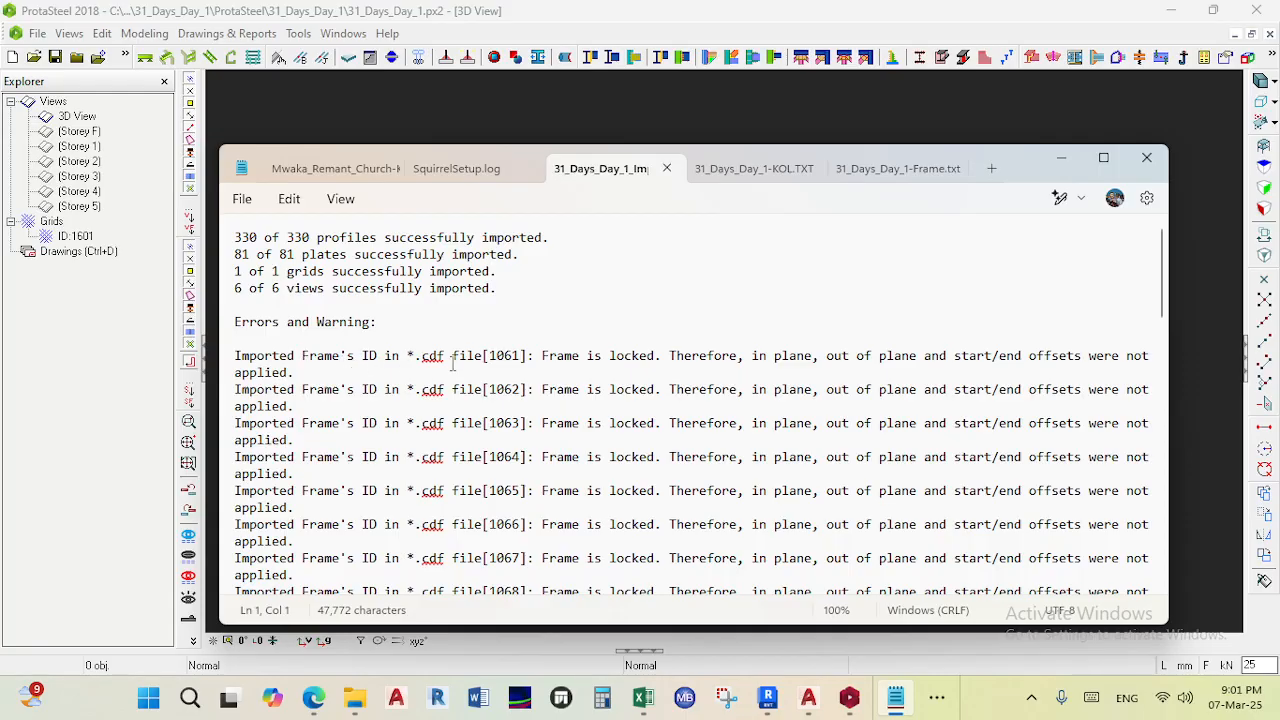
- Scroll through the import log's errors and warnings, then close the log window
scroll(343, 367, down, 20)
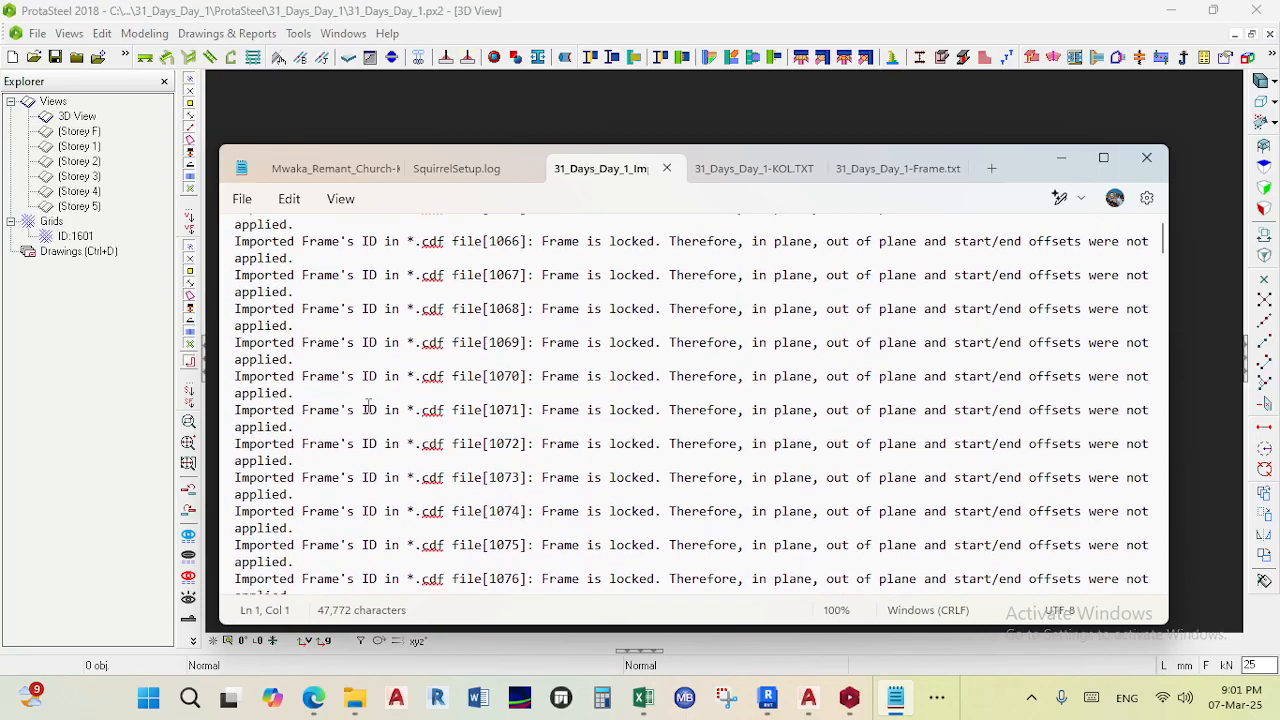
scroll(879, 547, down, 10)
click(1147, 157)
- Examine the imported steel frame and a column base connection in the 3D view
scroll(817, 374, down, 8)
middle_drag(817, 374, 808, 378)
scroll(832, 326, up, 8)
middle_drag(836, 325, 723, 265)
scroll(723, 267, down, 4)
ctrl+middle_drag(664, 360, 569, 435)
middle_drag(602, 322, 467, 547)
ctrl+middle_drag(610, 345, 559, 415)
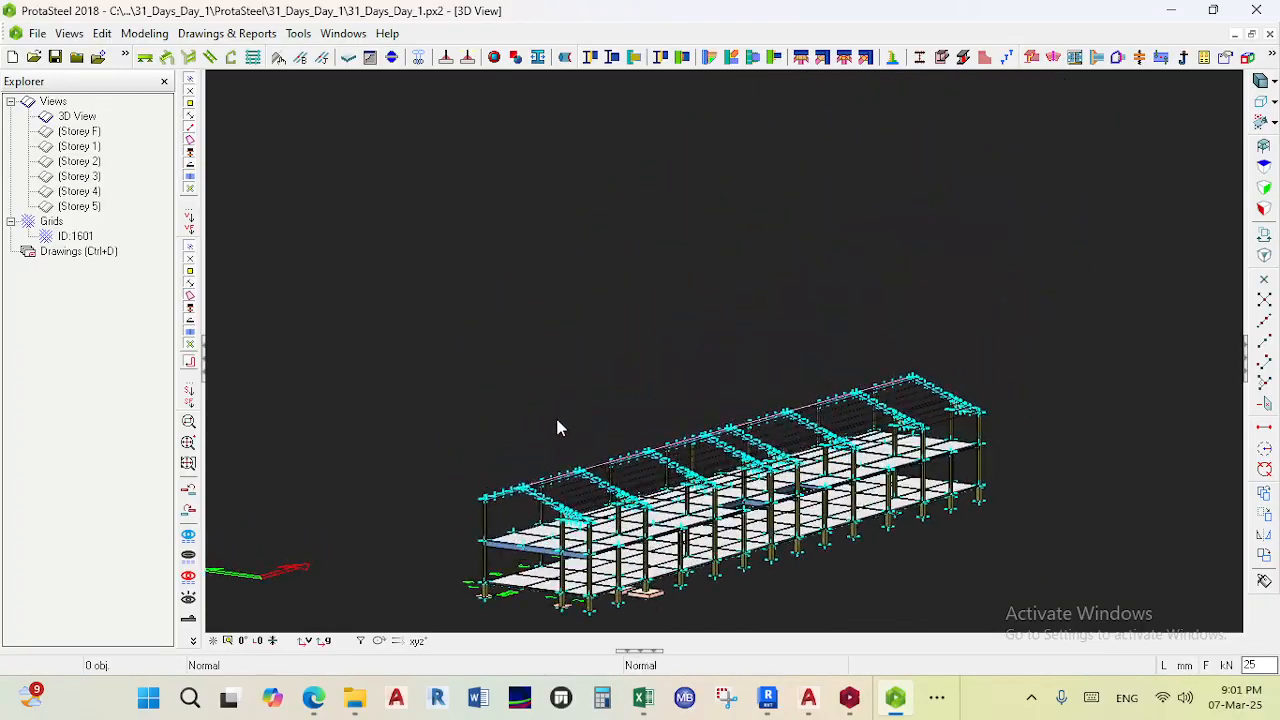
ctrl+middle_drag(503, 533, 567, 418)
scroll(533, 403, up, 5)
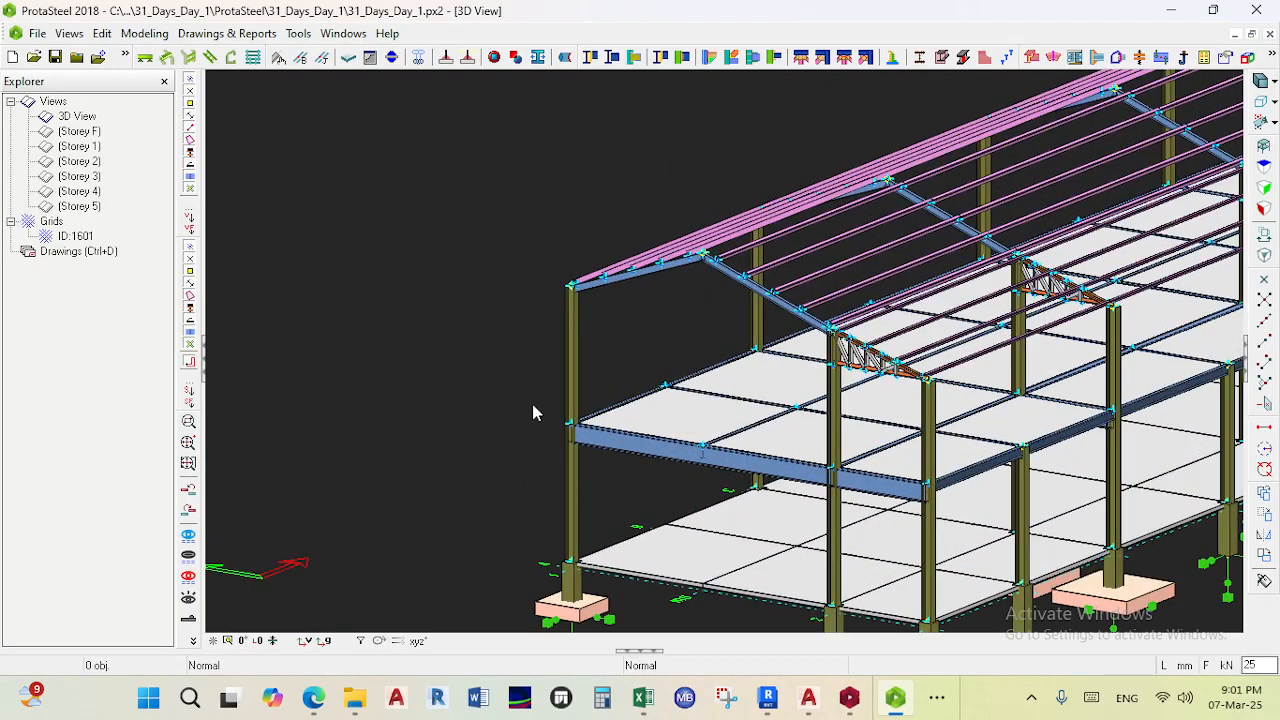
scroll(615, 439, up, 4)
scroll(640, 430, down, 6)
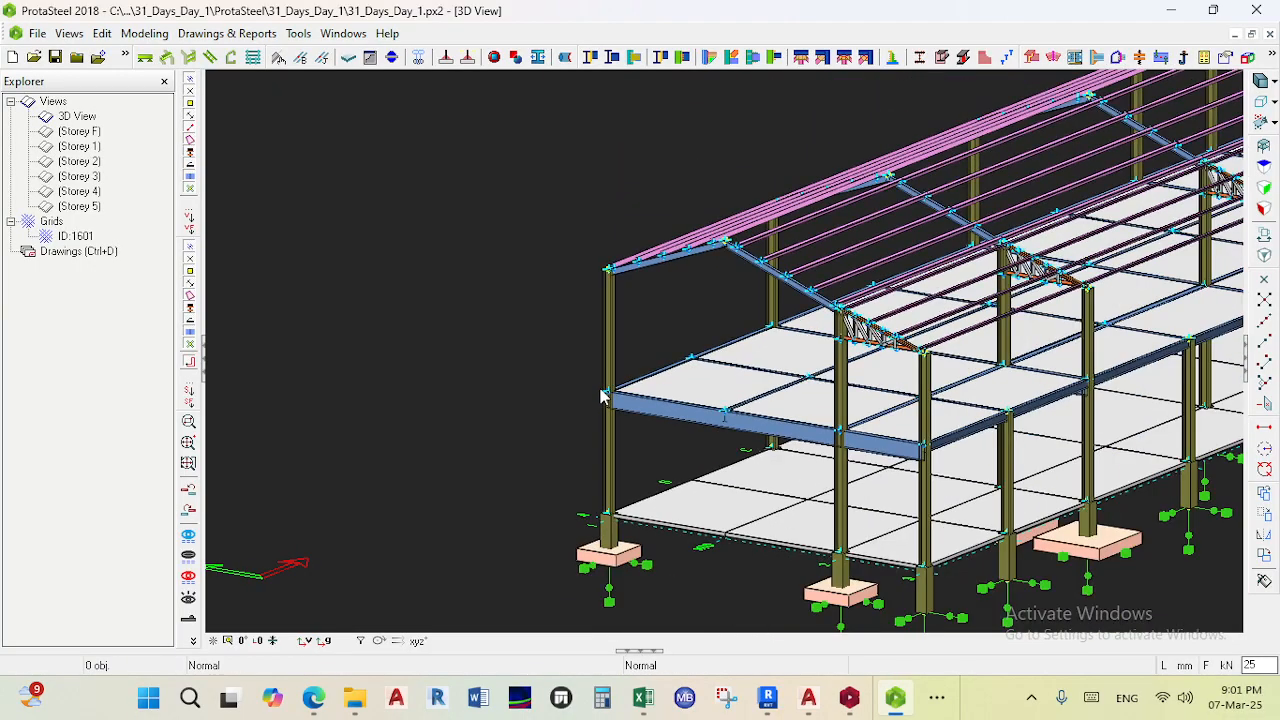
scroll(608, 400, down, 2)
scroll(612, 404, up, 2)
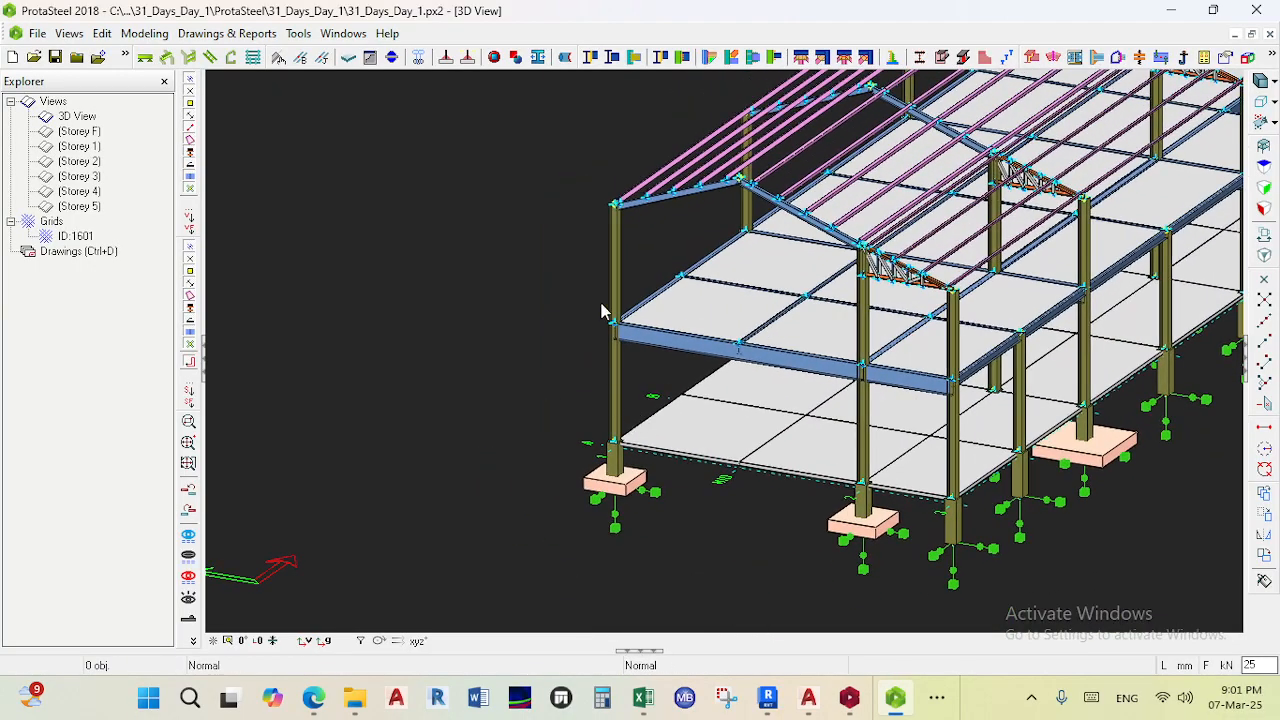
scroll(601, 311, up, 4)
scroll(631, 316, down, 5)
scroll(617, 460, up, 2)
scroll(615, 540, down, 1)
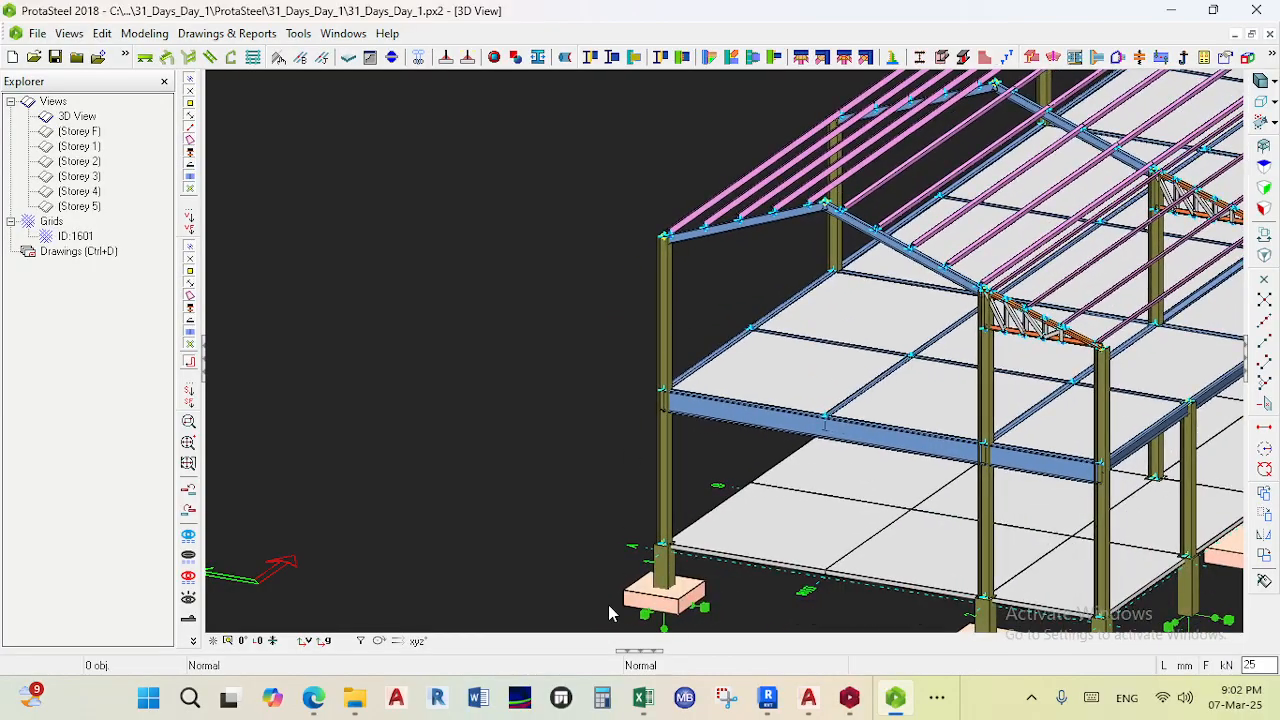
scroll(610, 612, down, 1)
scroll(697, 458, up, 4)
right_click(697, 458)
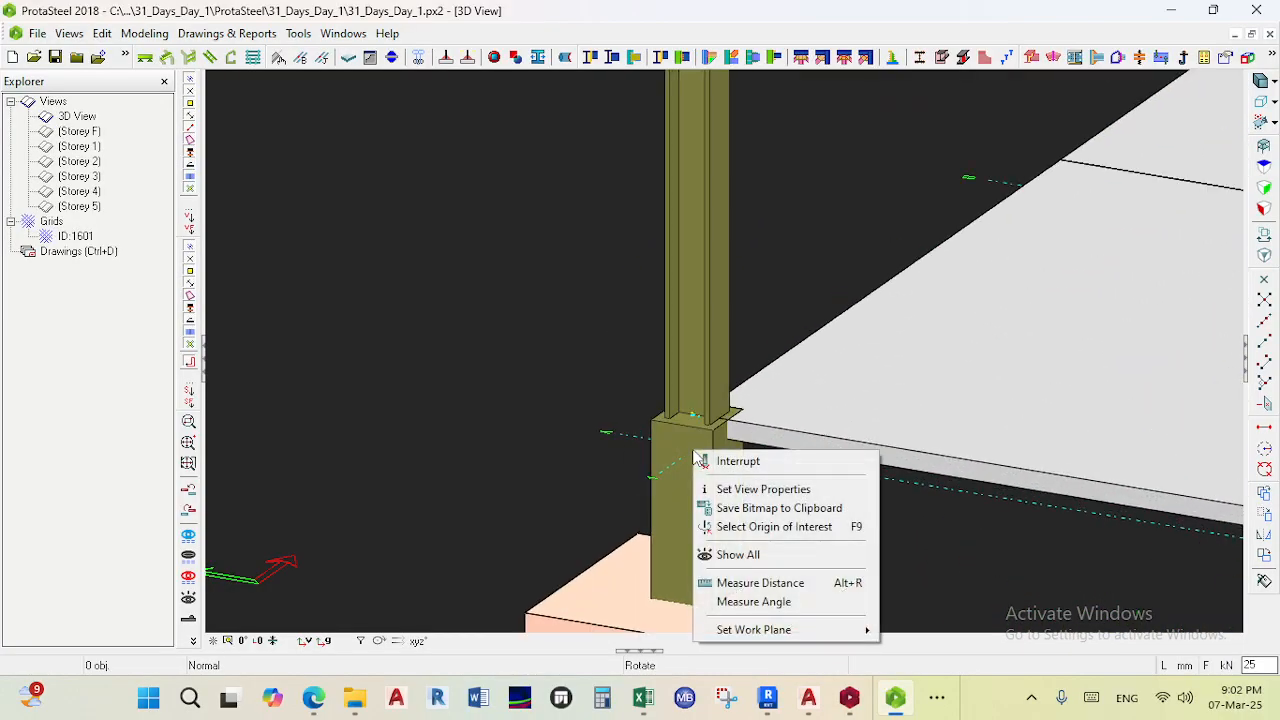
click(614, 354)
scroll(699, 466, up, 1)
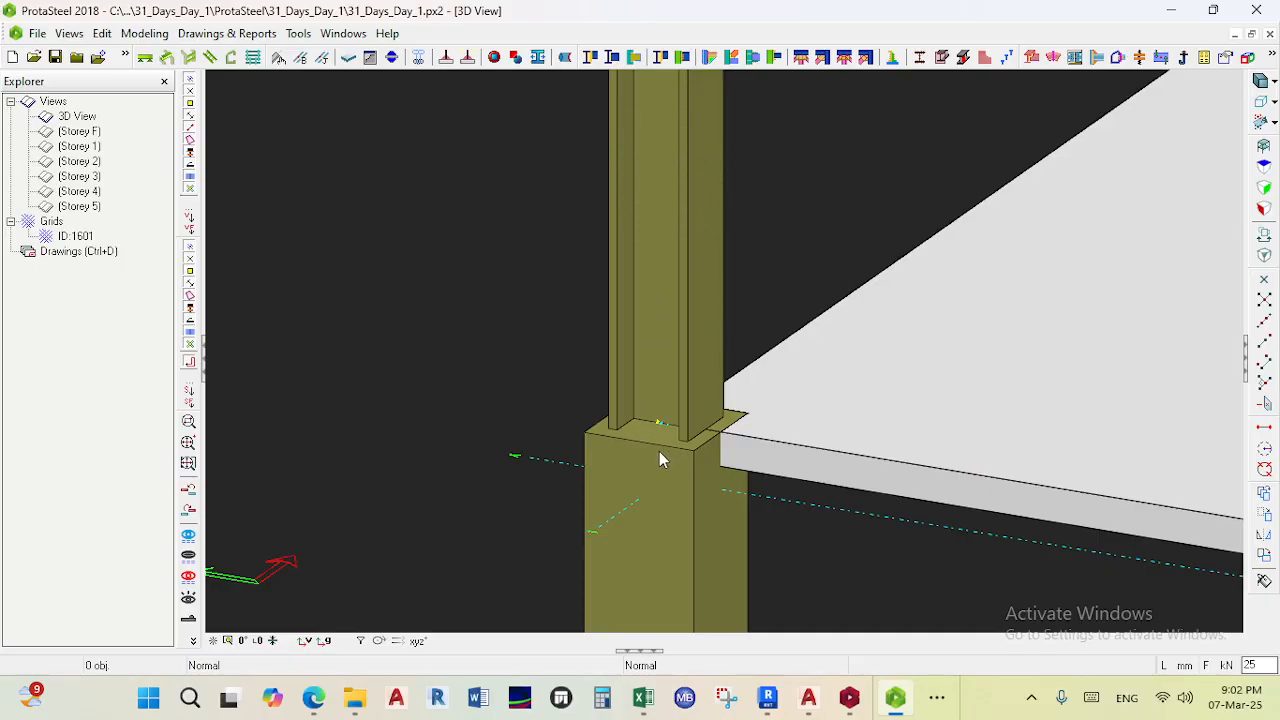
scroll(664, 406, up, 2)
scroll(664, 406, down, 2)
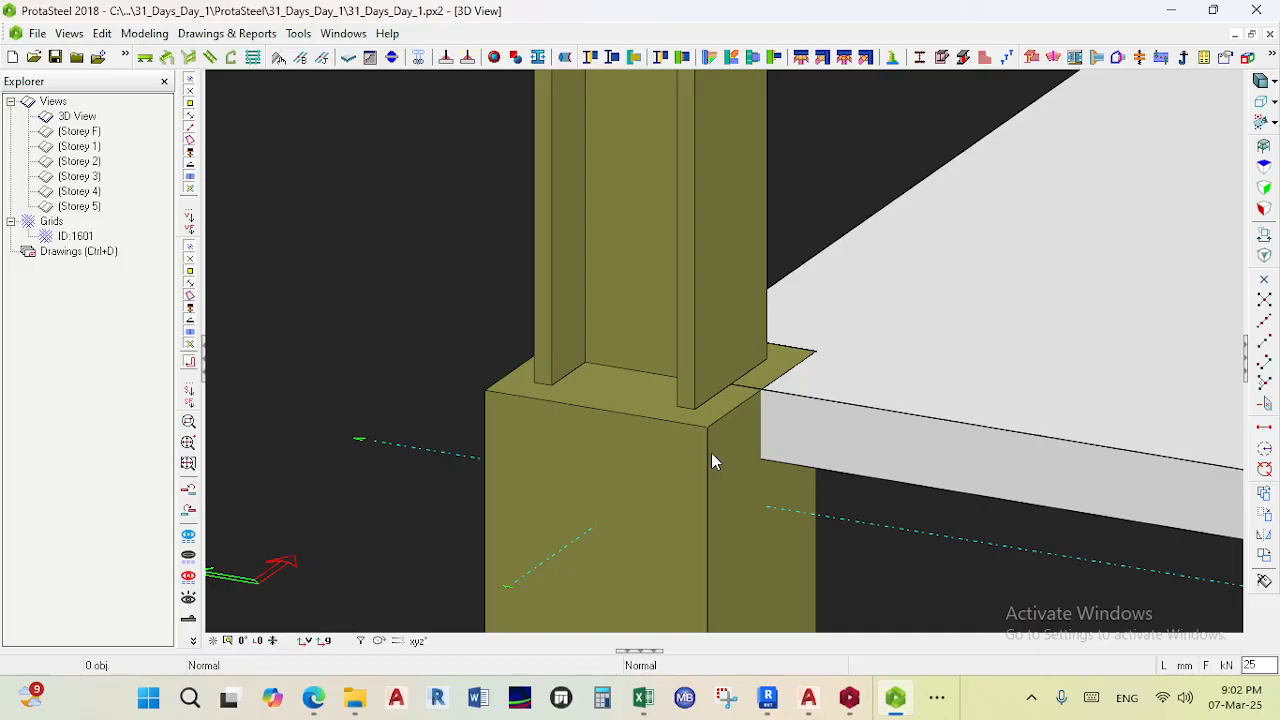
- Switch to the Teams meeting, admit the participant waiting in the lobby, and return to the model
mouse_move(315, 698)
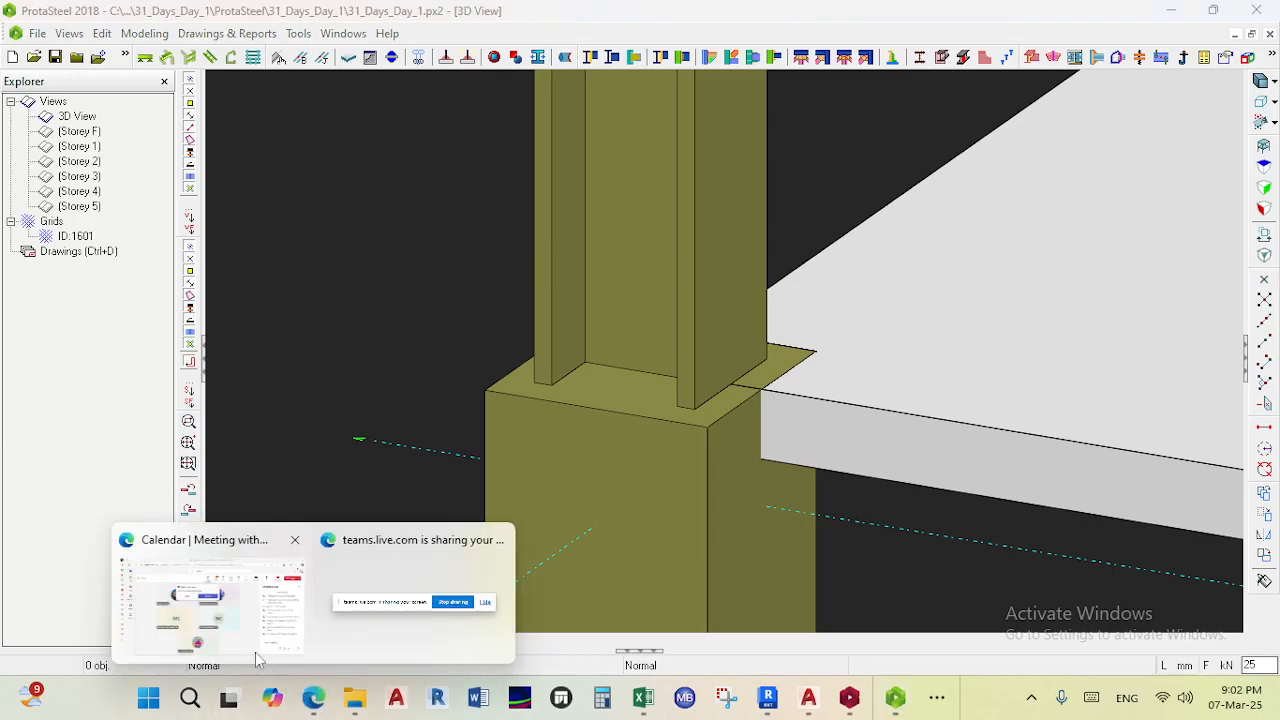
click(203, 607)
click(611, 262)
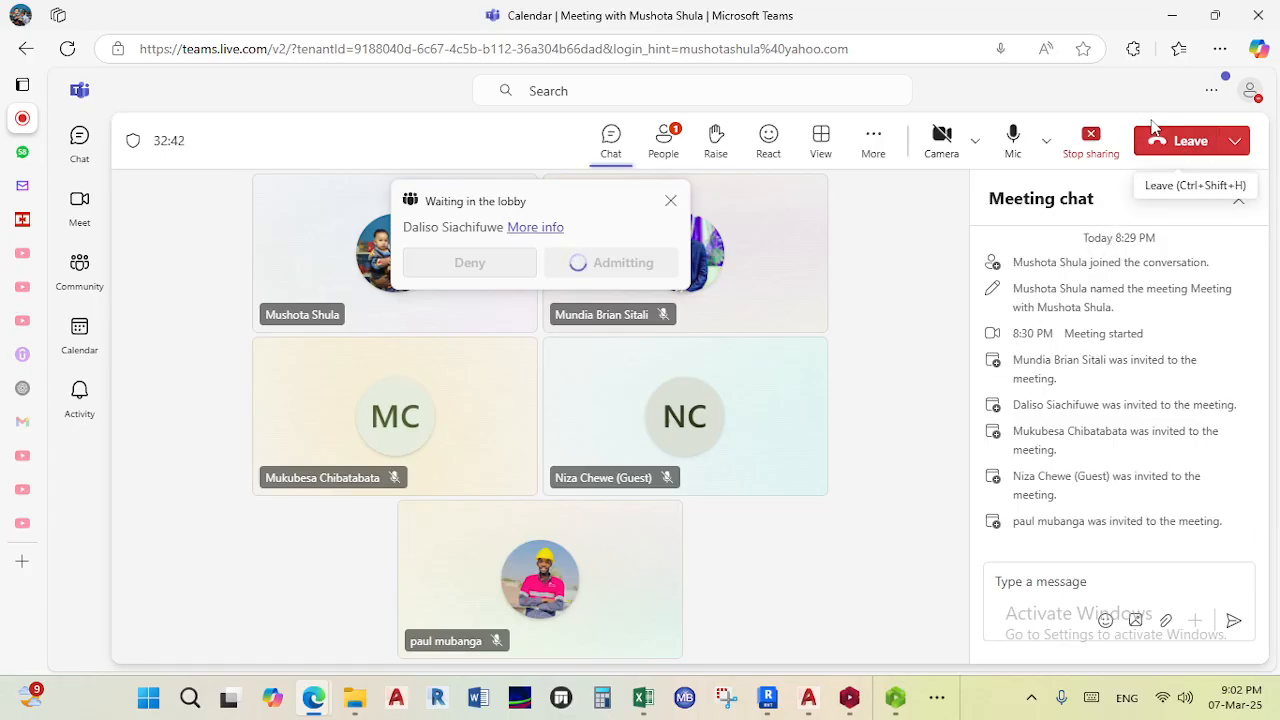
click(1175, 20)
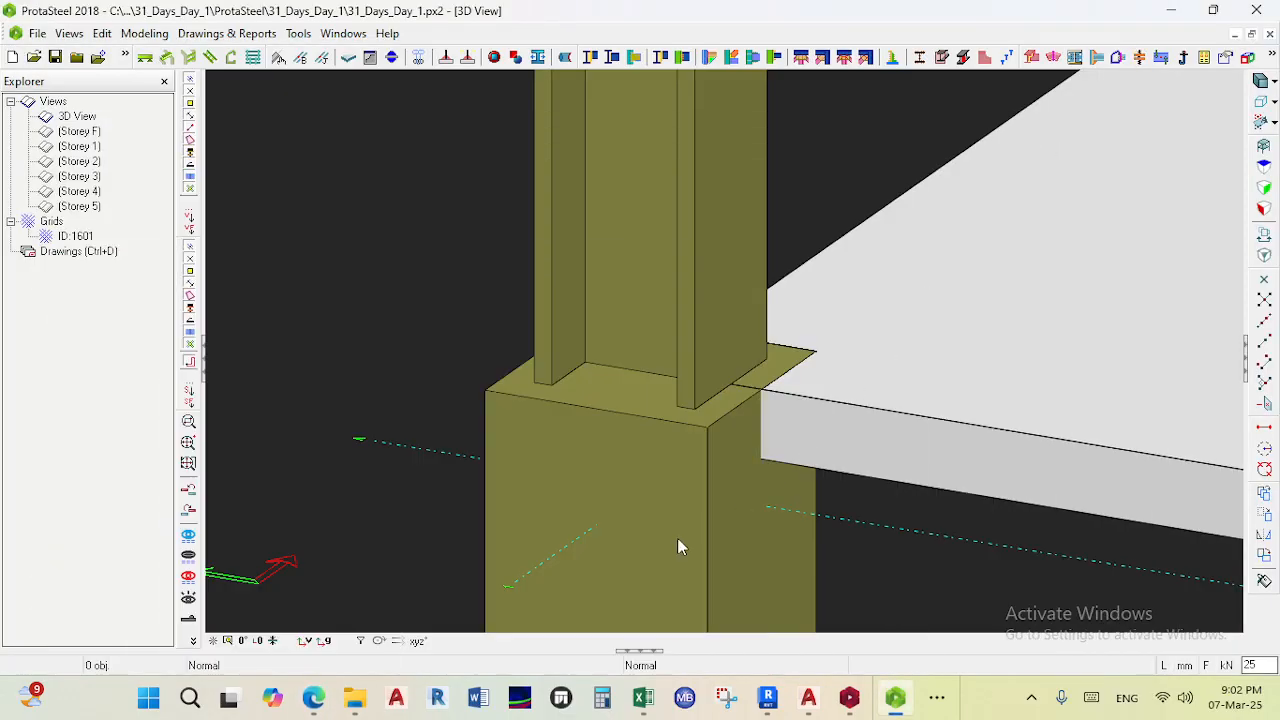
- Examine the beam-to-column connection at the first floor level
scroll(755, 430, down, 8)
middle_drag(766, 250, 694, 303)
scroll(744, 356, up, 7)
scroll(686, 305, down, 2)
scroll(681, 350, down, 1)
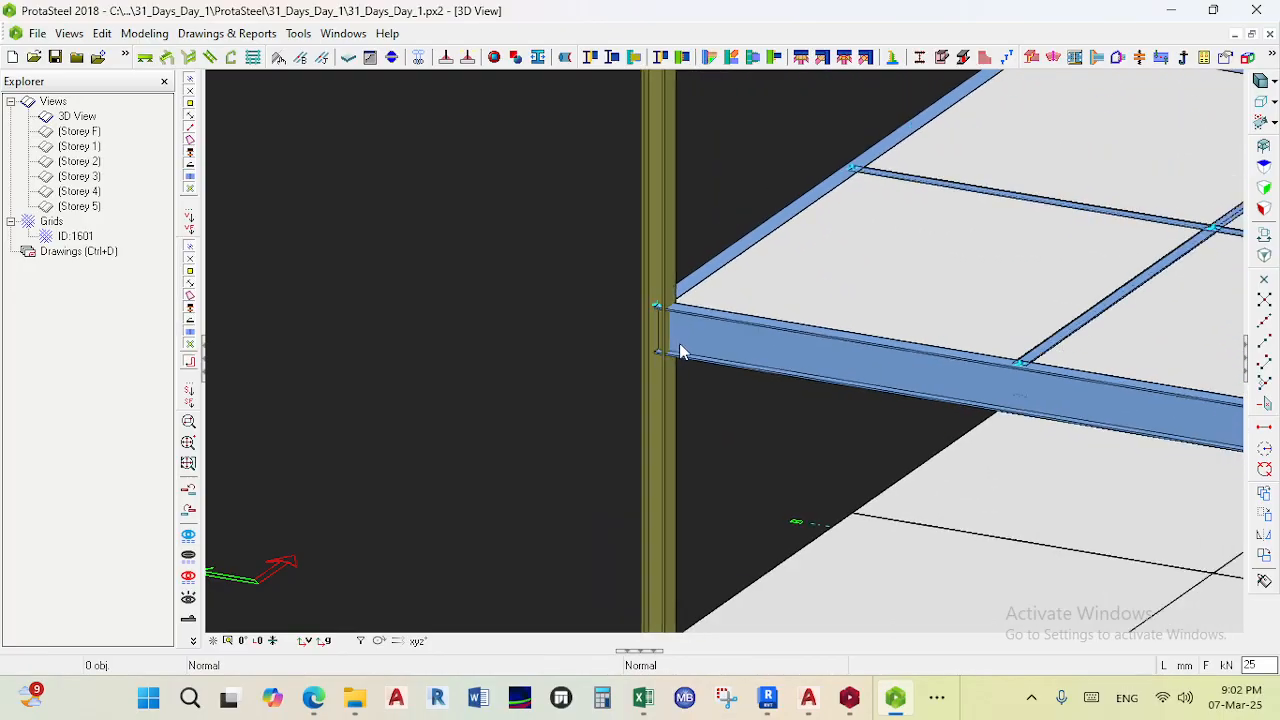
scroll(716, 328, up, 2)
scroll(606, 250, down, 2)
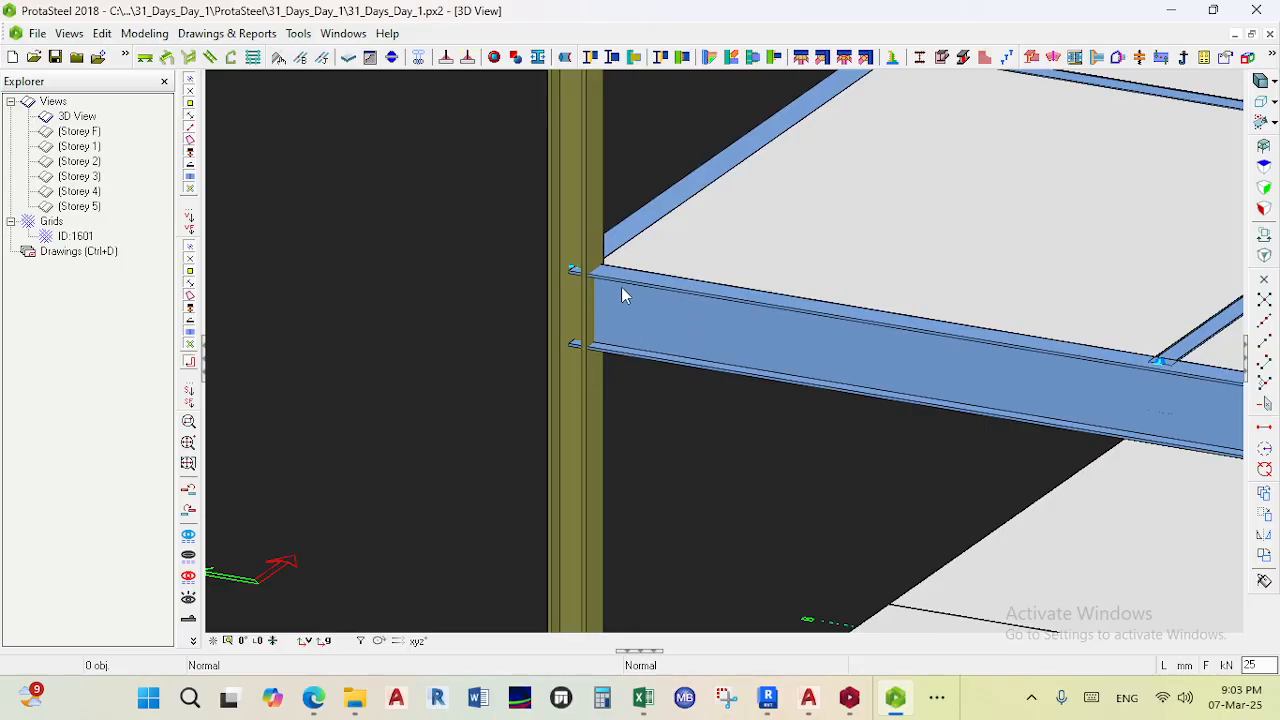
scroll(606, 296, up, 2)
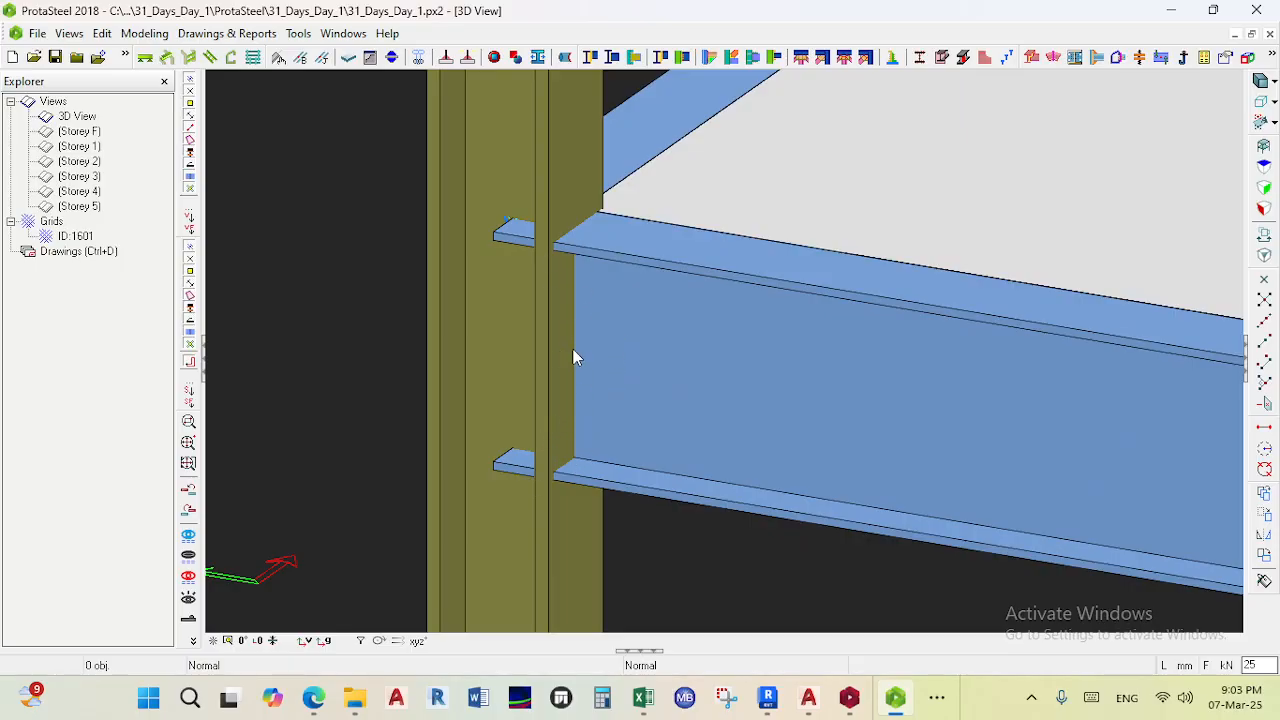
scroll(575, 357, down, 2)
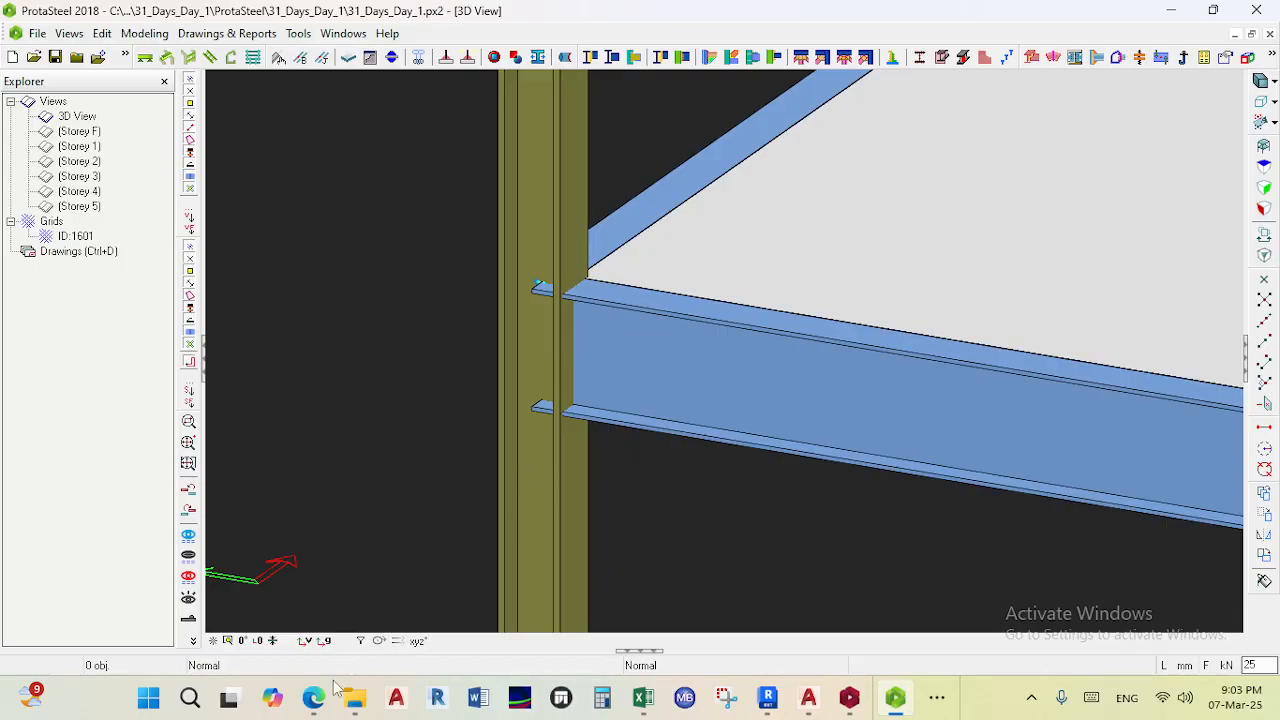
- Switch to the Teams meeting again, admit the next waiting participant, and return to the model
mouse_move(313, 697)
click(240, 610)
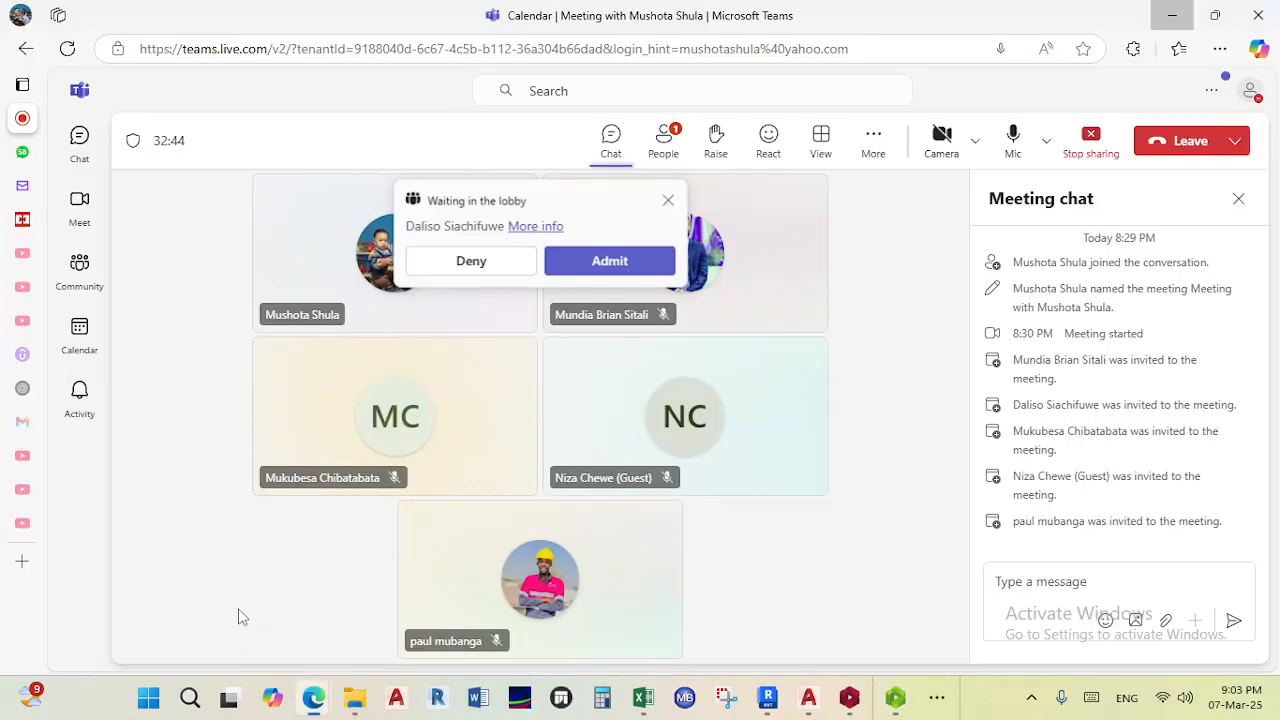
click(609, 264)
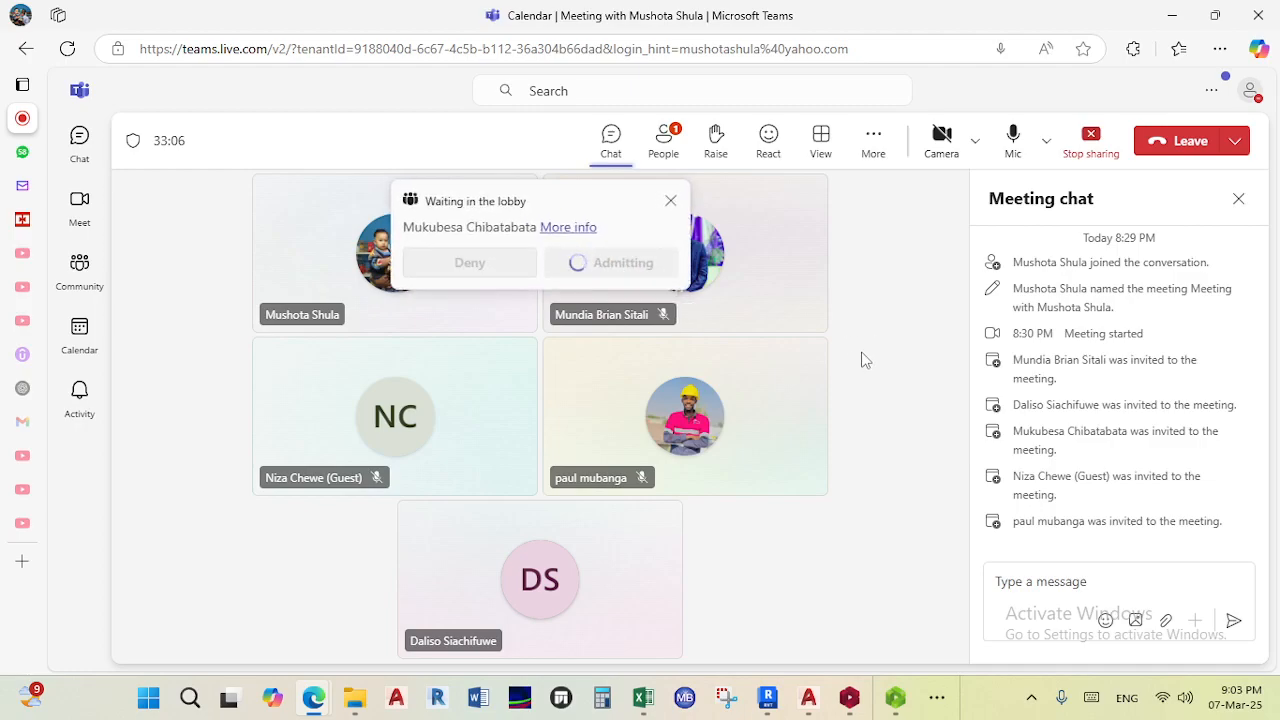
click(1188, 14)
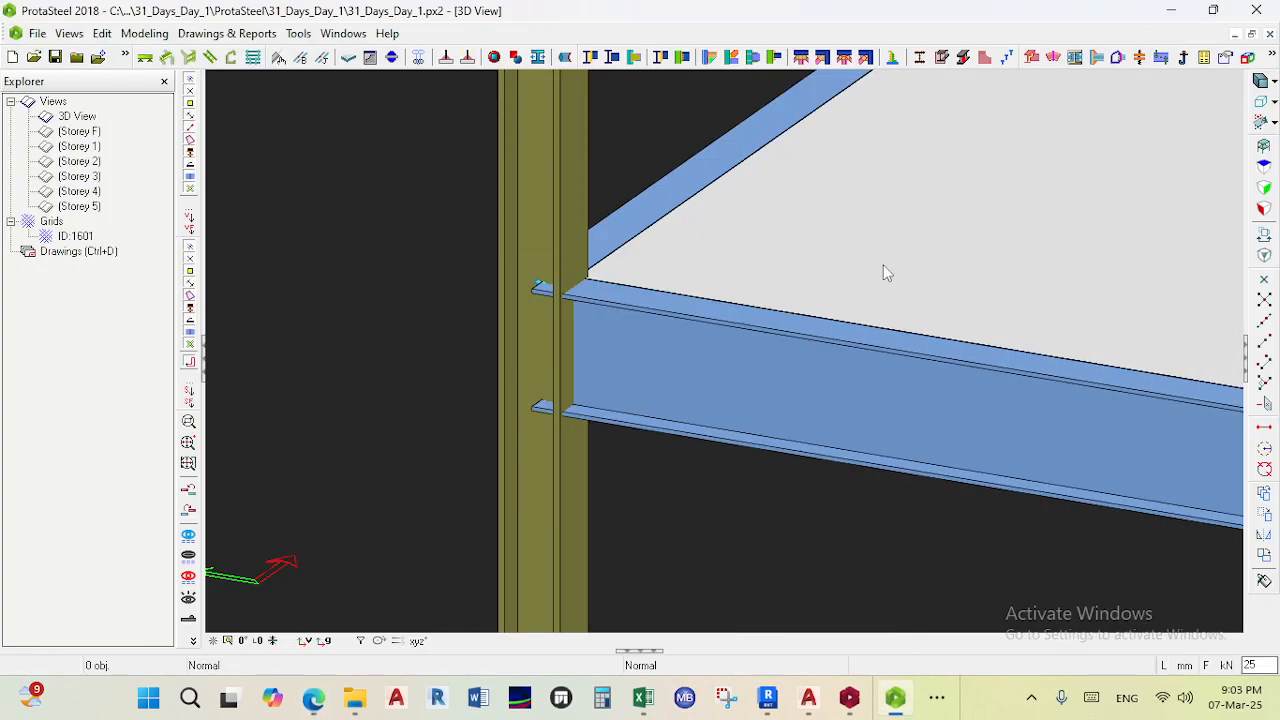
- Examine the rafter-to-column and apex connections of the portal frame roof
scroll(560, 301, up, 2)
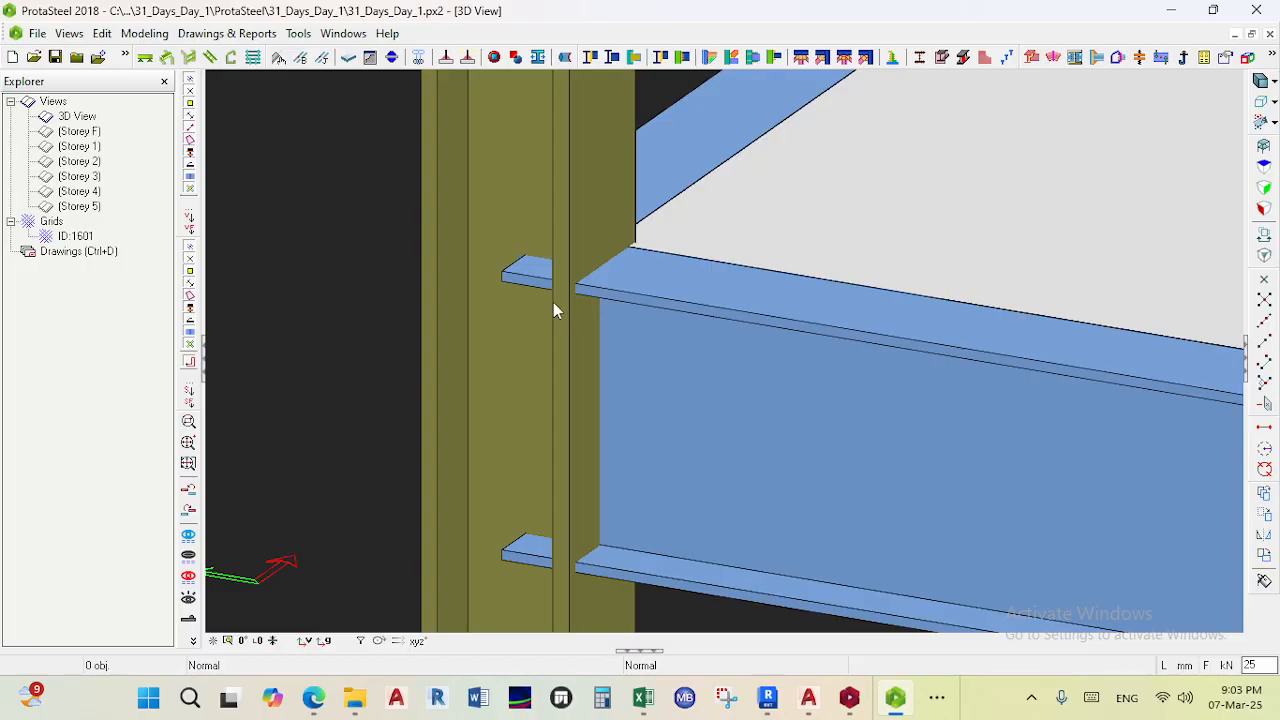
scroll(647, 313, down, 3)
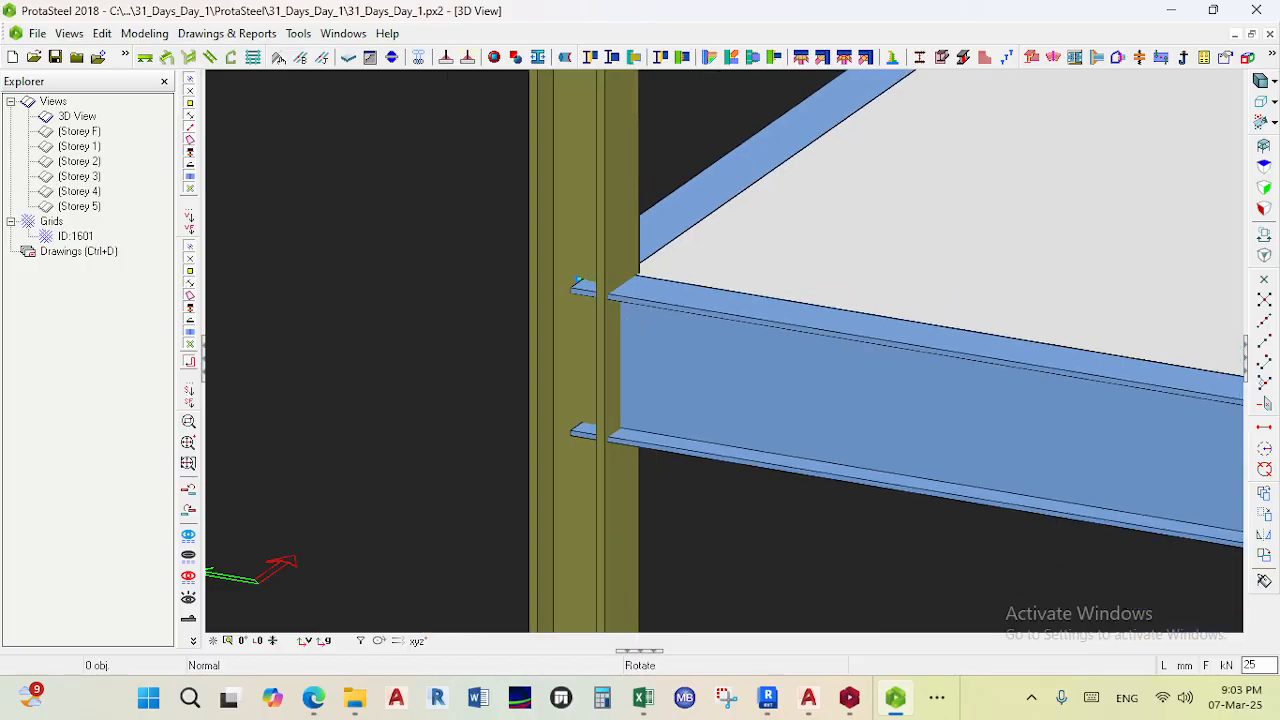
middle_drag(627, 315, 660, 310)
scroll(660, 318, down, 5)
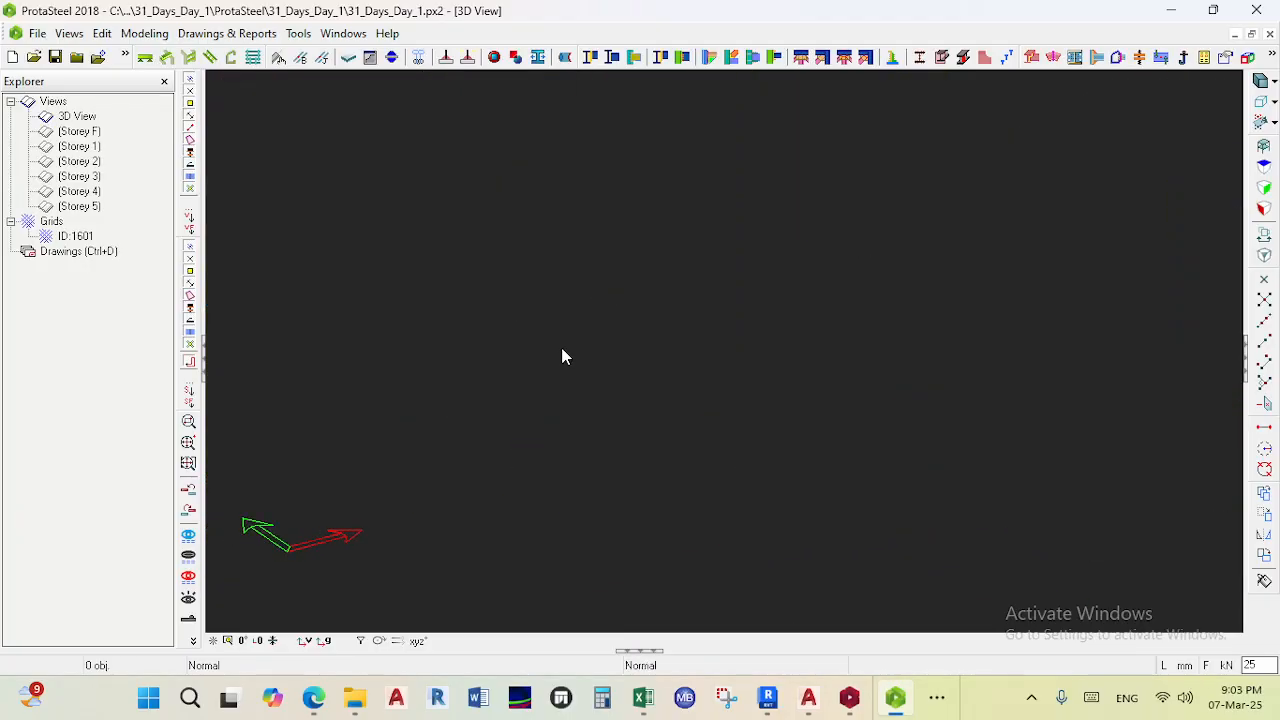
scroll(829, 262, up, 5)
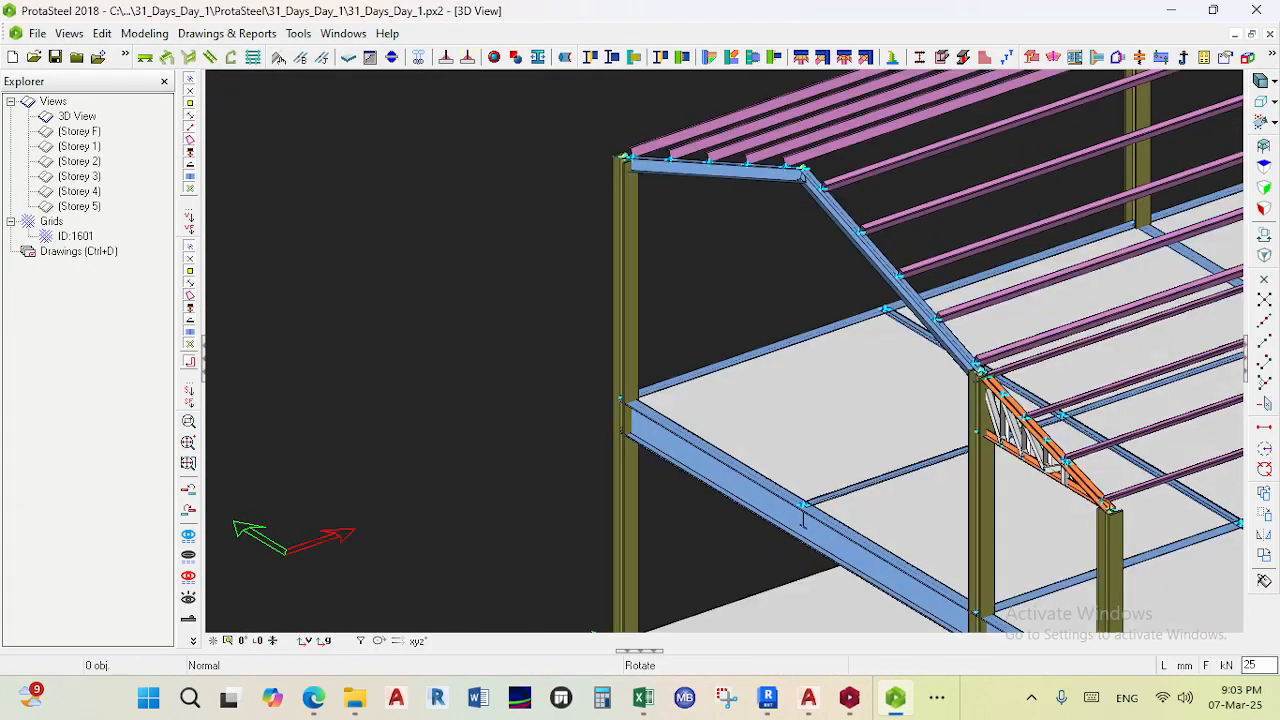
scroll(506, 309, down, 2)
scroll(586, 326, up, 5)
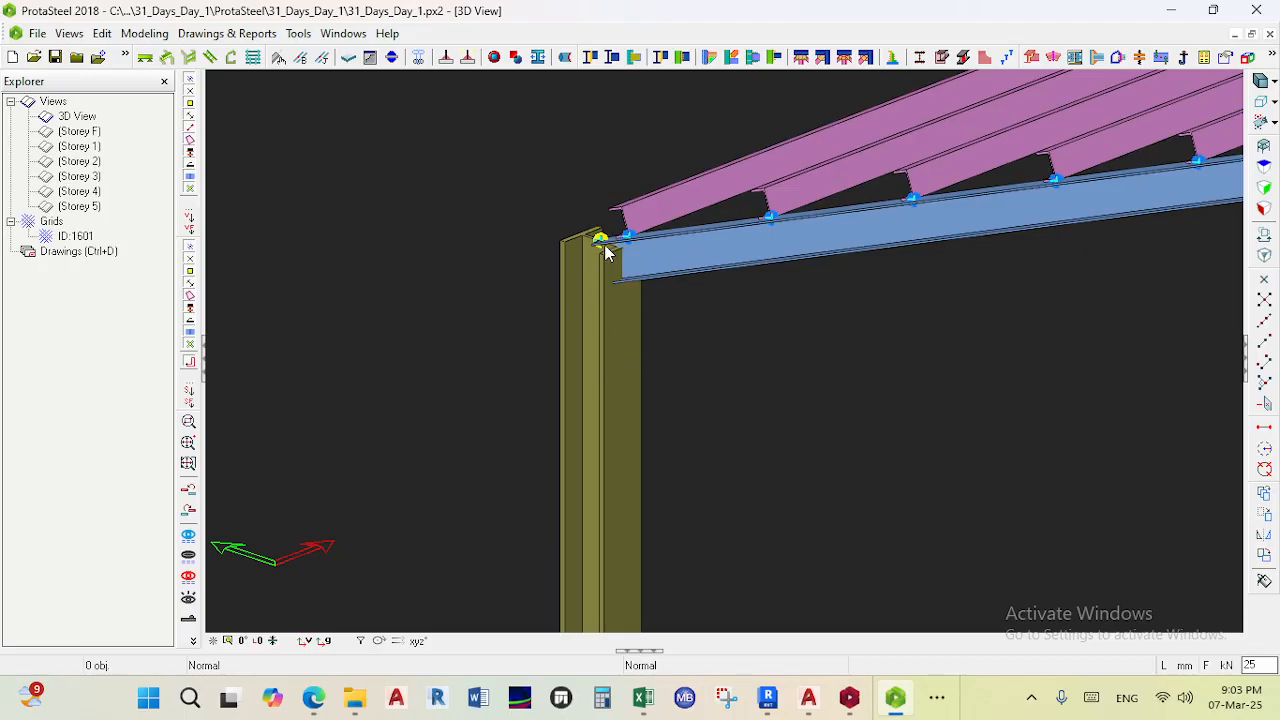
scroll(674, 278, down, 2)
scroll(812, 248, up, 2)
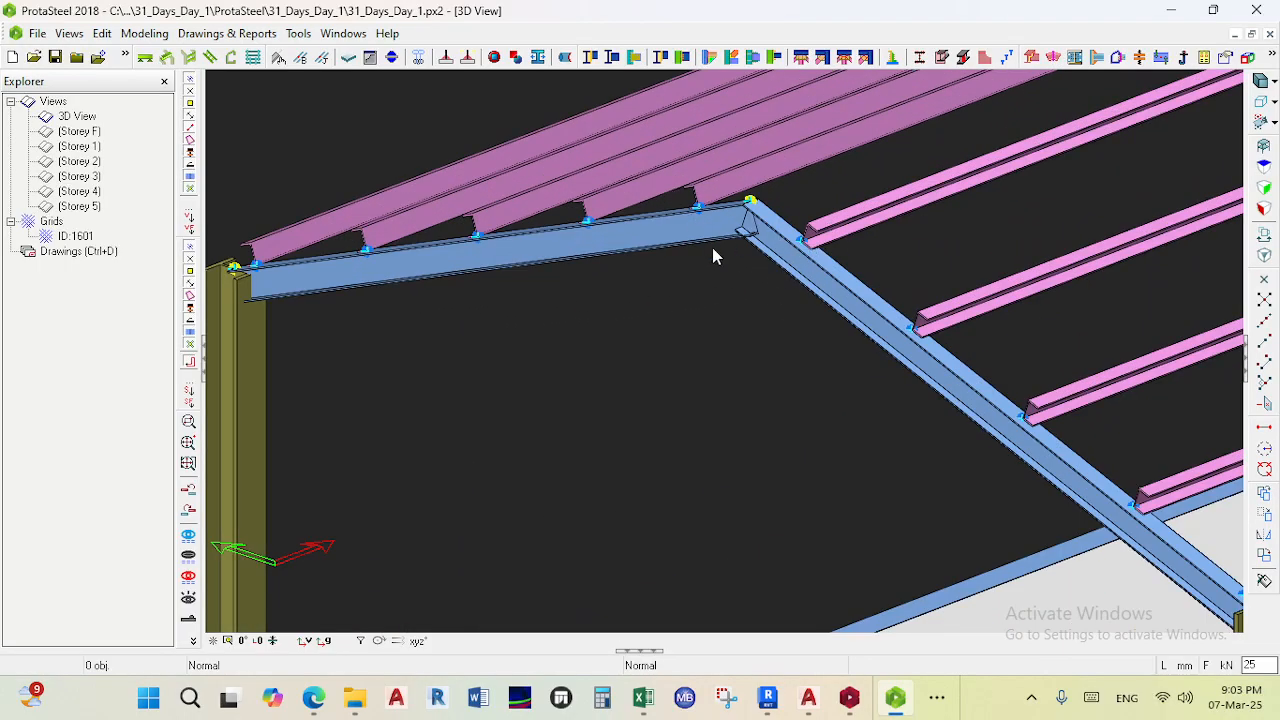
scroll(716, 250, down, 2)
scroll(620, 313, down, 2)
scroll(711, 251, up, 3)
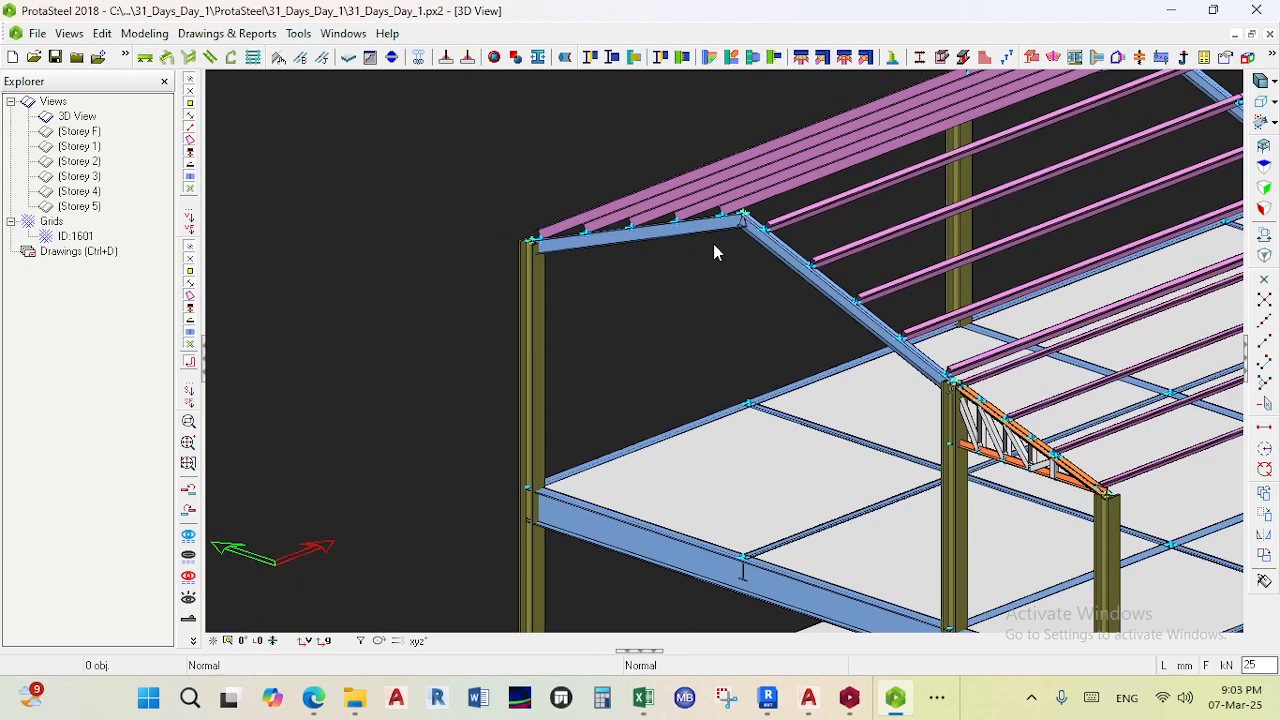
scroll(737, 294, down, 3)
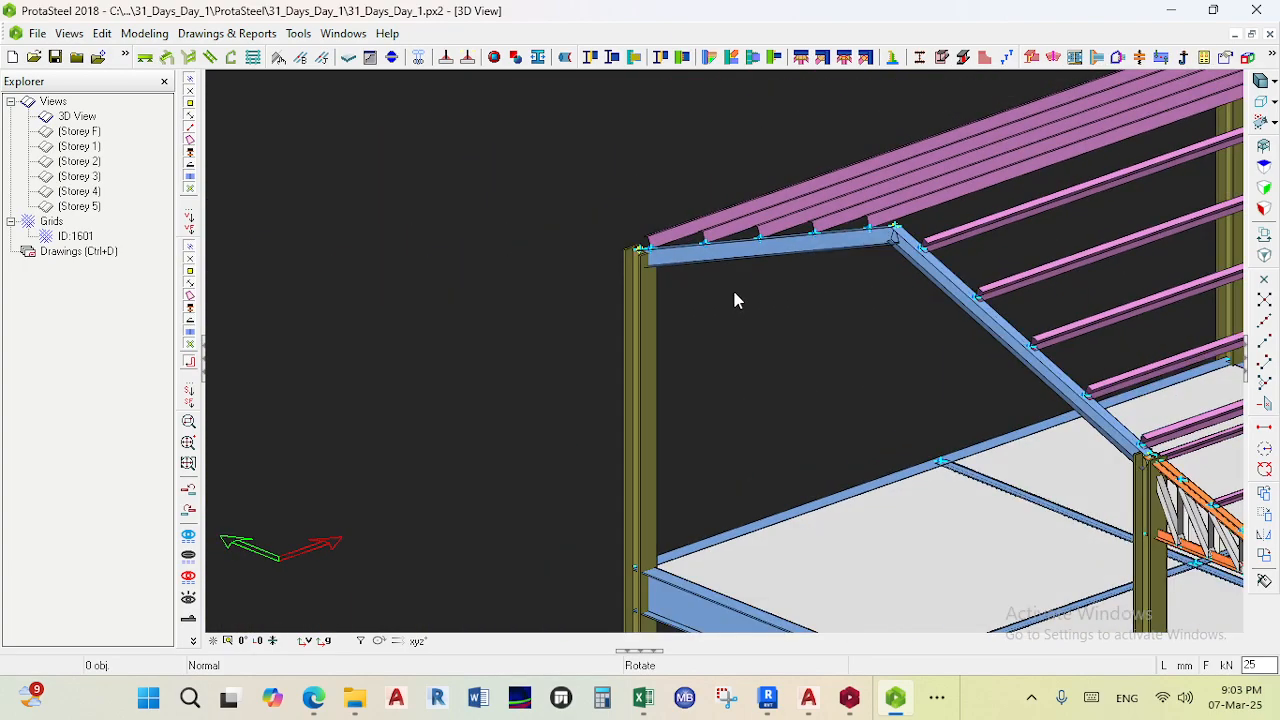
scroll(771, 254, up, 1)
scroll(771, 254, up, 2)
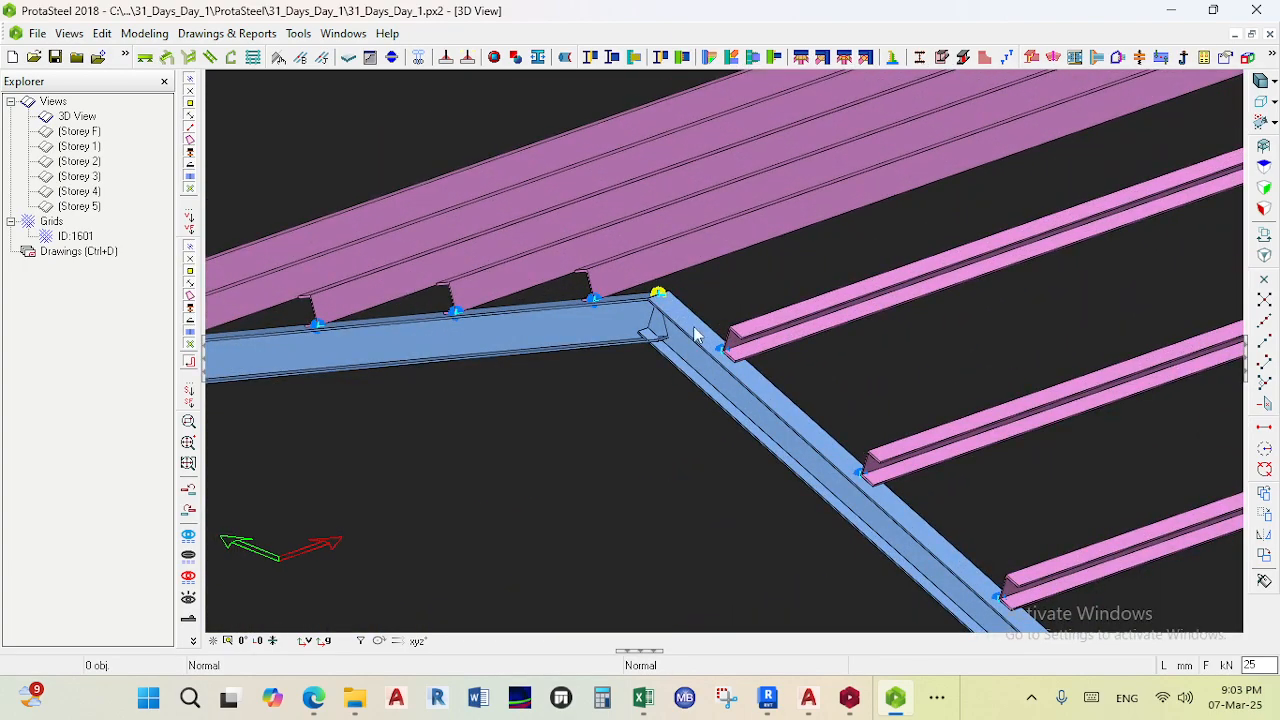
scroll(705, 300, down, 1)
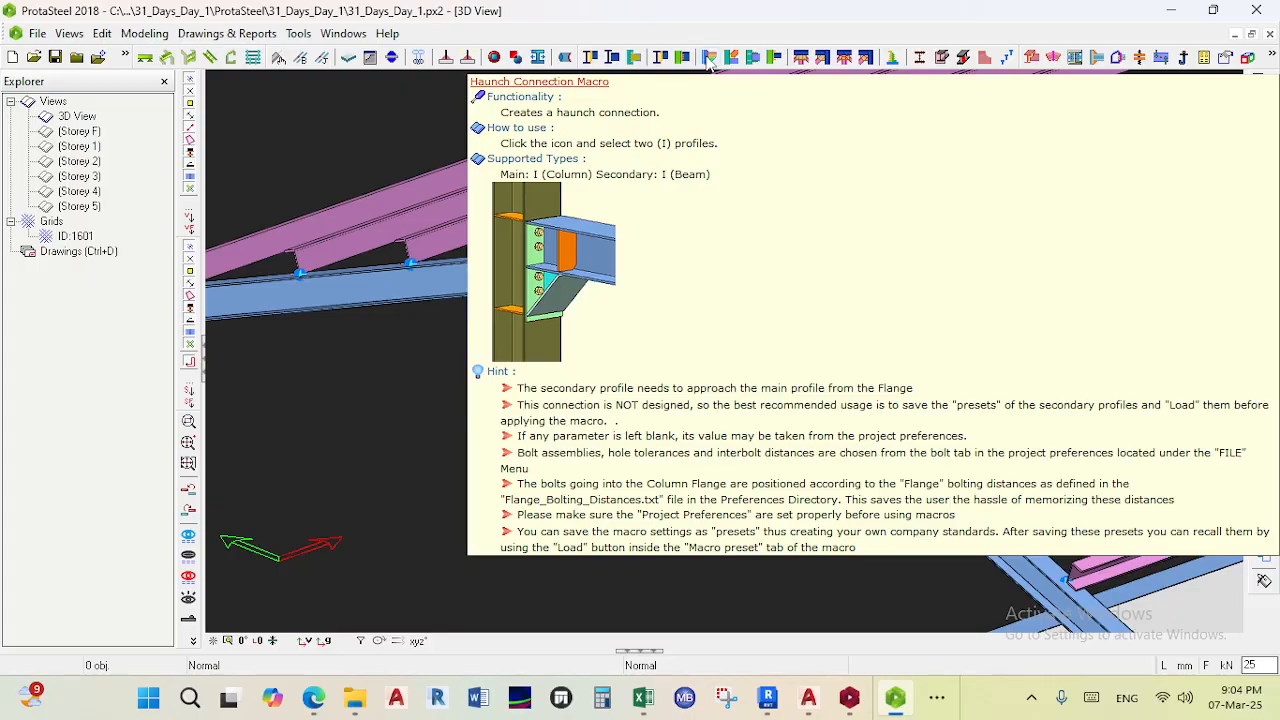
scroll(560, 153, down, 6)
middle_drag(590, 180, 634, 194)
scroll(489, 196, up, 4)
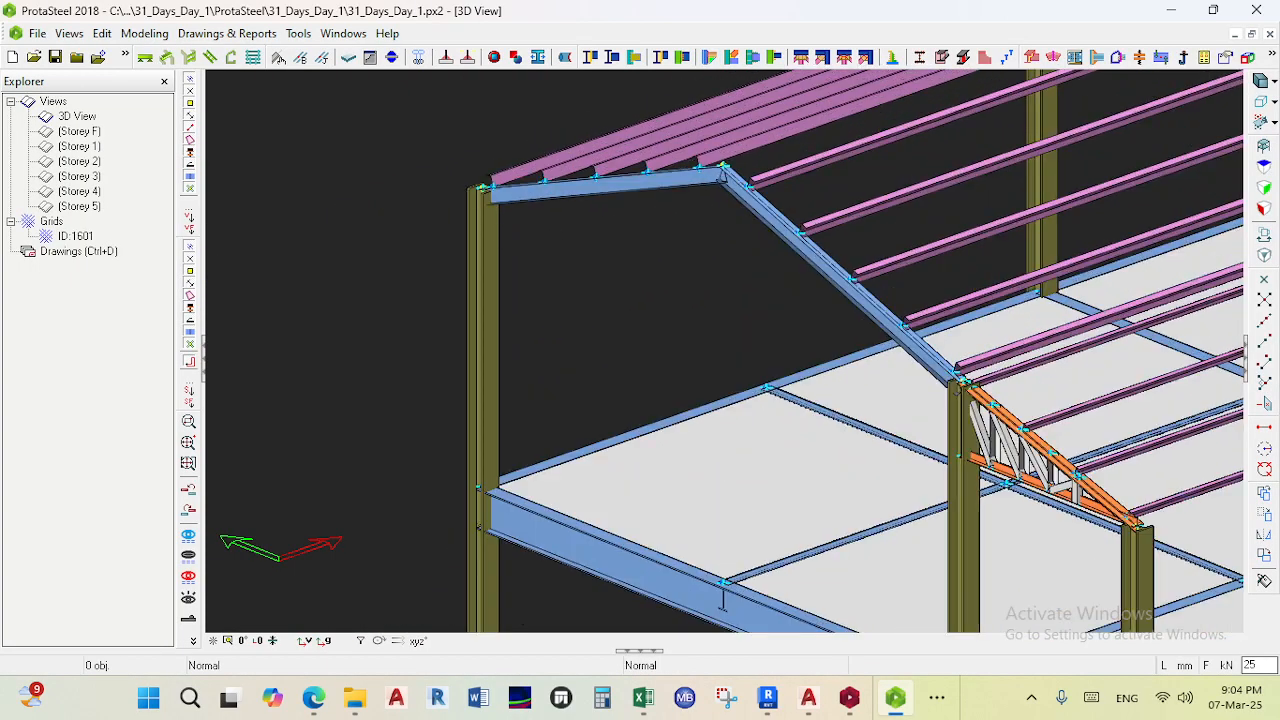
- Open the profile properties of the selected eaves beam and column, then close the dialog
middle_drag(487, 190, 510, 205)
scroll(510, 207, up, 3)
click(505, 295)
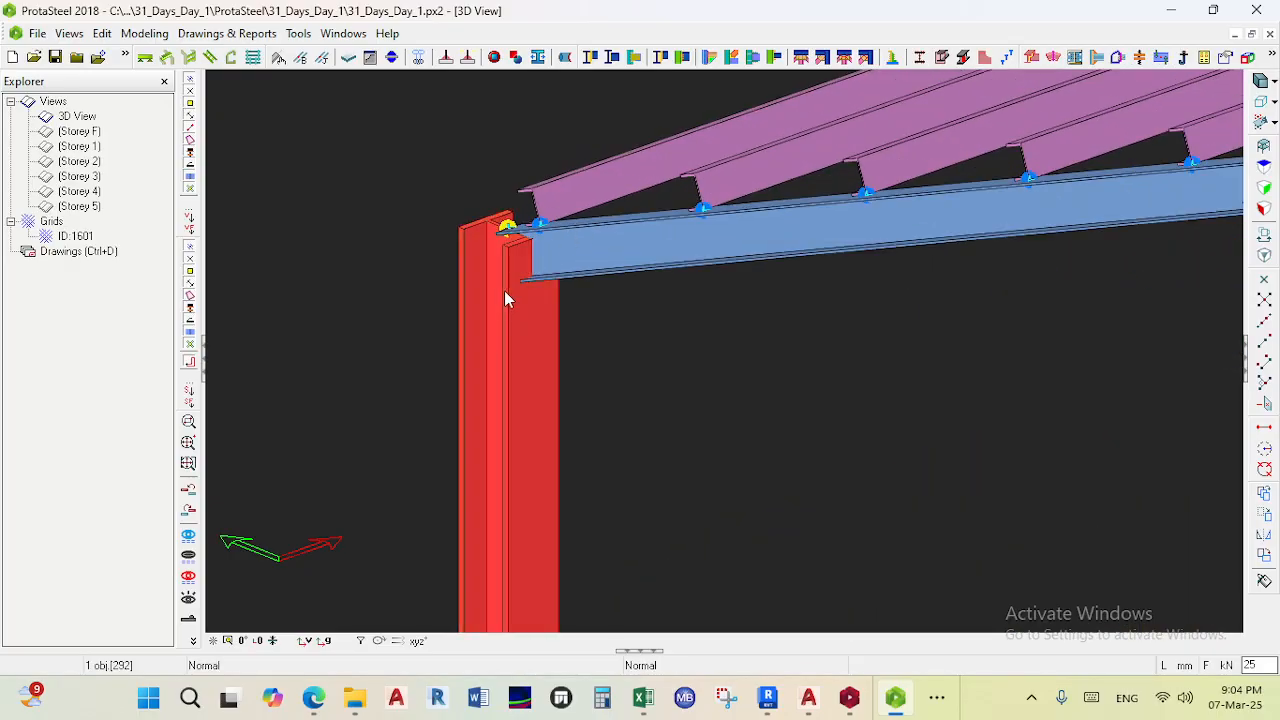
ctrl+click(586, 227)
right_click(586, 232)
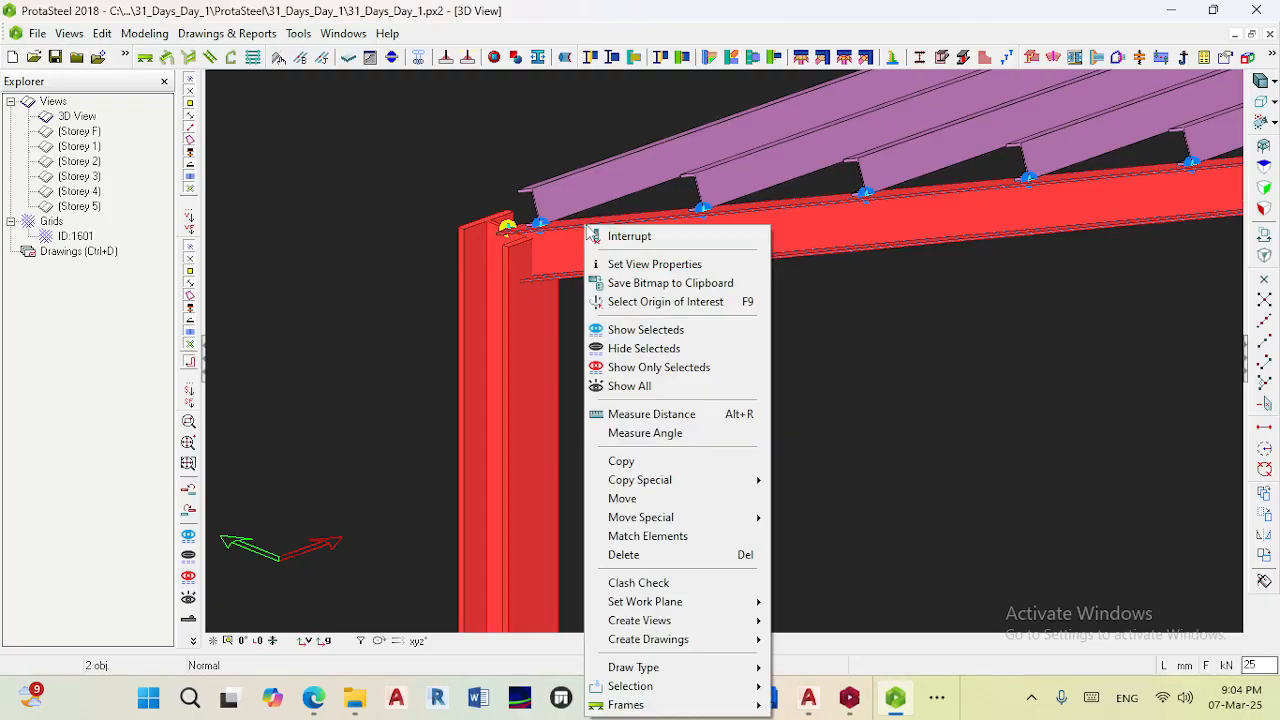
double_click(585, 200)
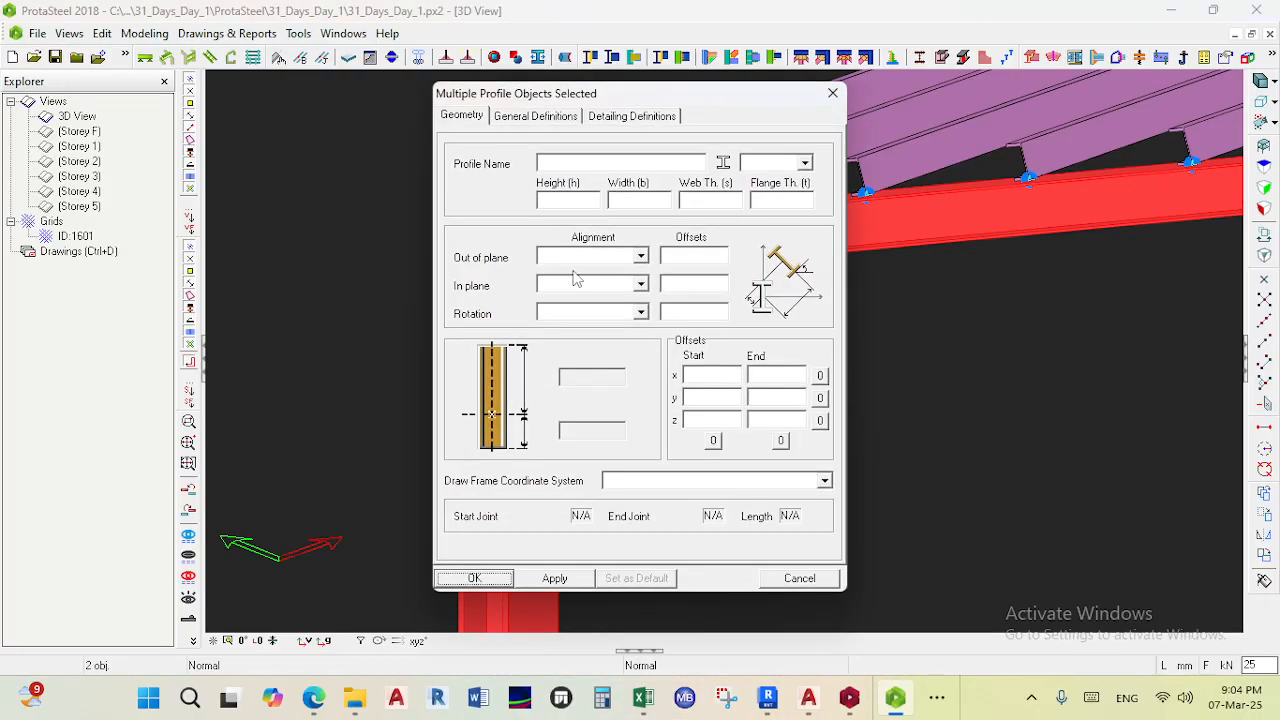
click(832, 93)
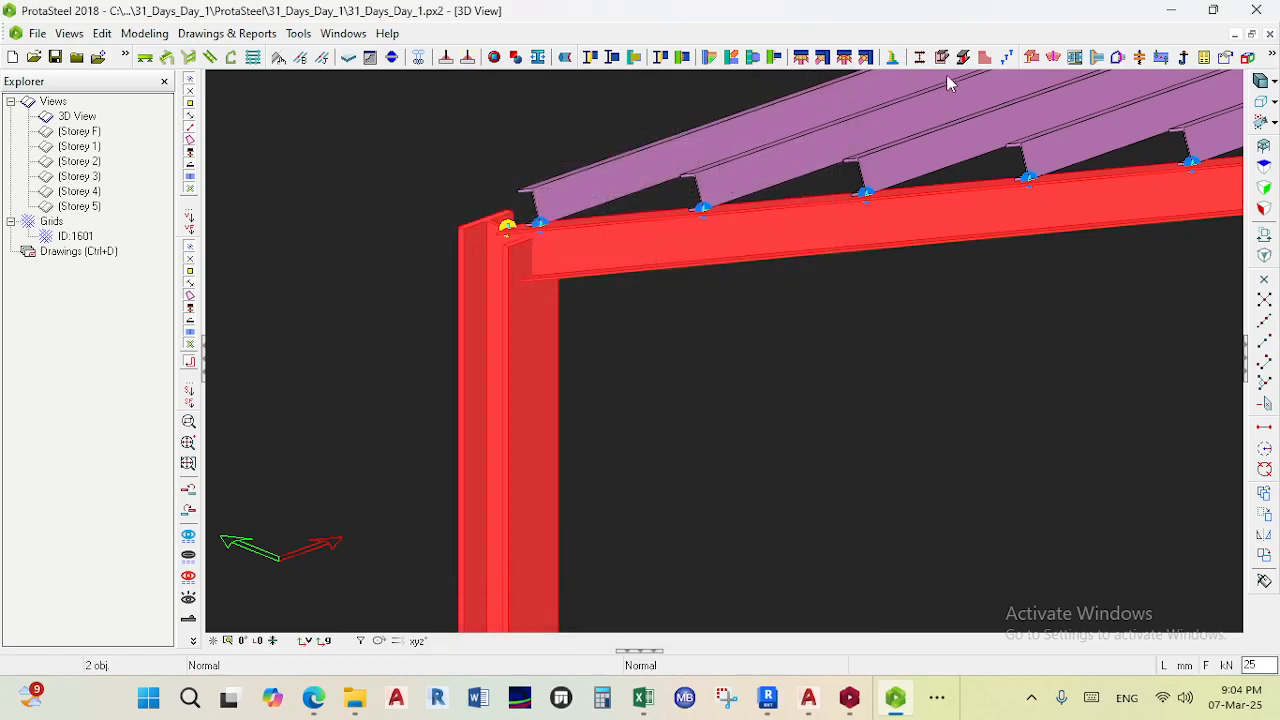
- Try to add a haunch connection between the roof rafter and the eaves column
click(829, 116)
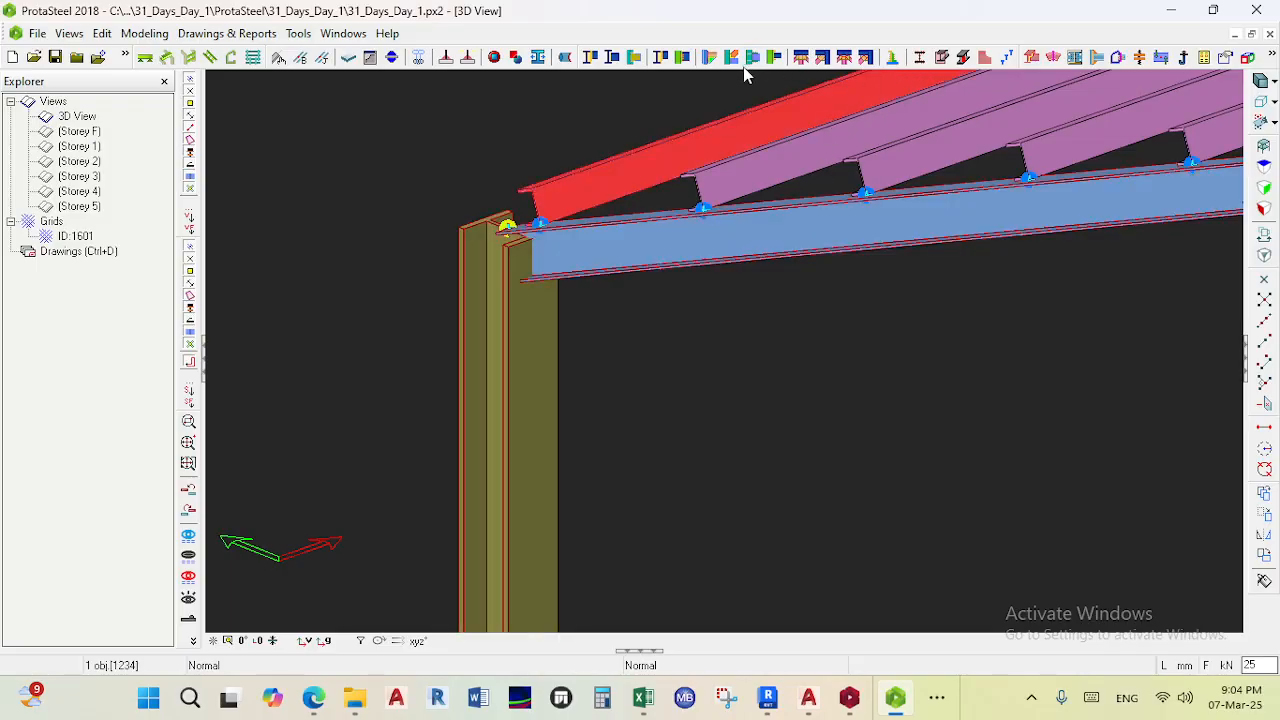
click(711, 58)
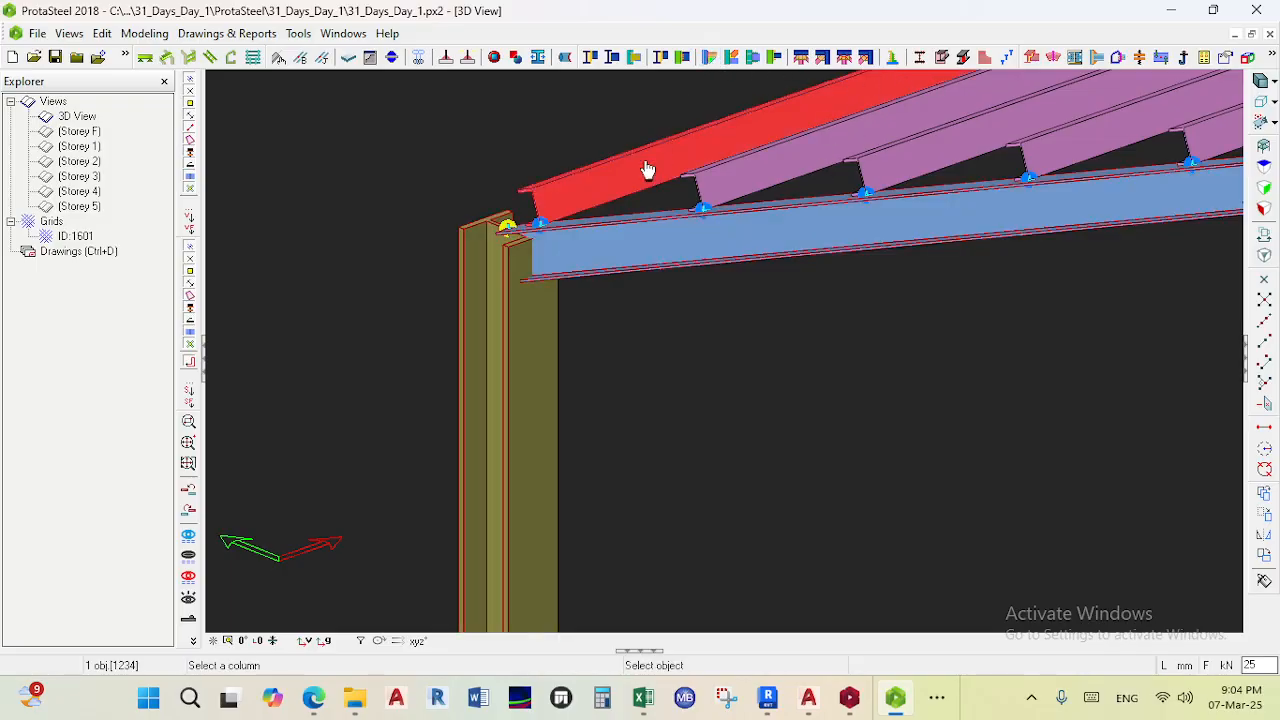
click(569, 231)
click(502, 322)
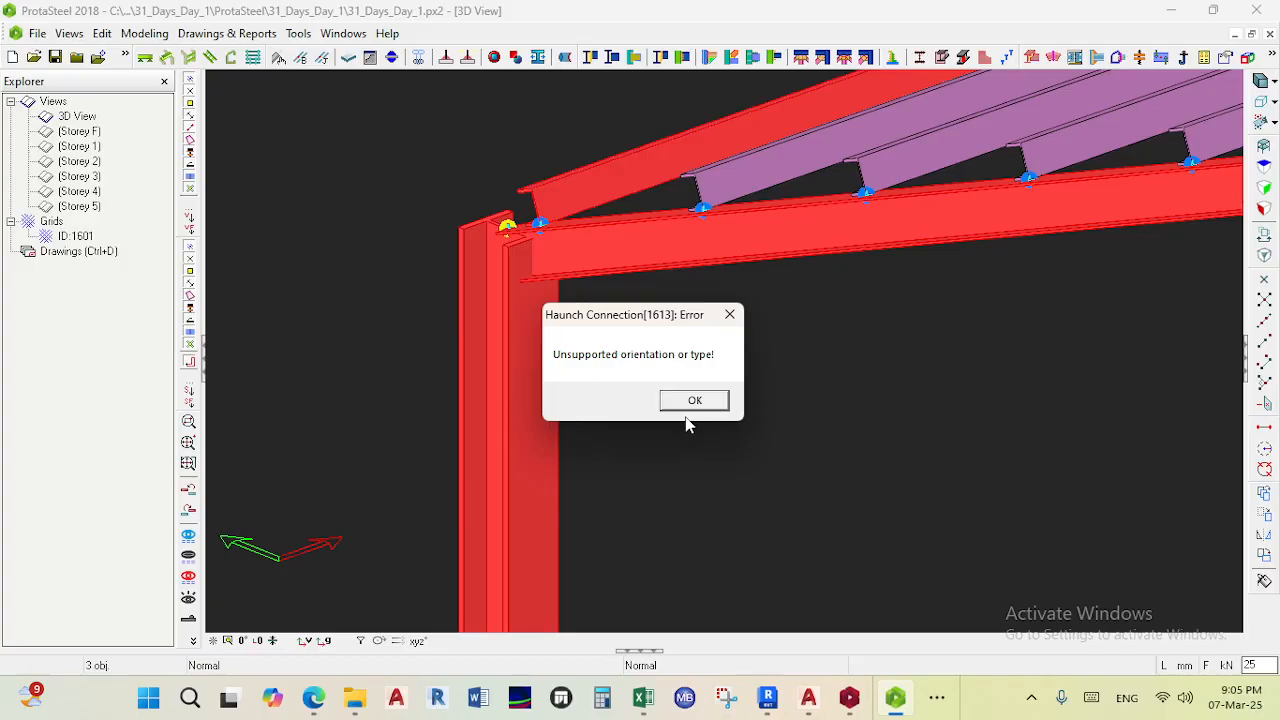
click(714, 401)
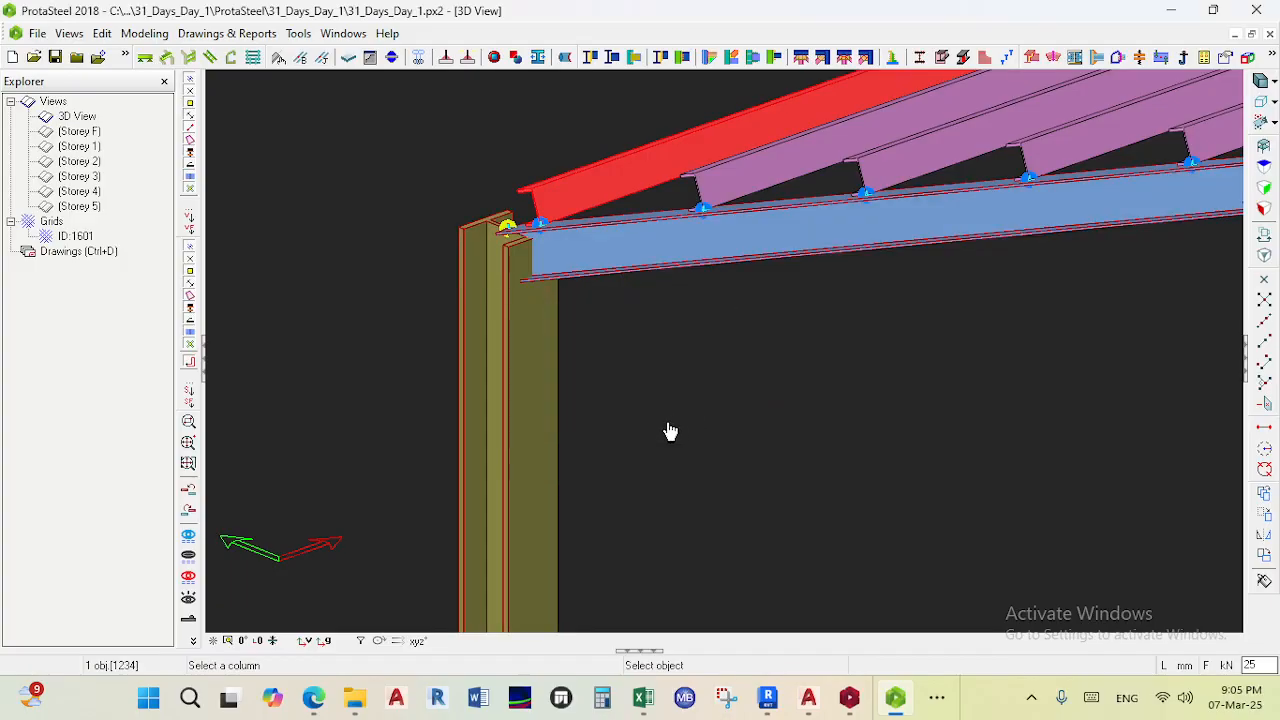
- Try other eaves connection commands on the rafter, eaves beam and column, interrupting each one
middle_drag(656, 422, 709, 214)
middle_drag(717, 400, 783, 251)
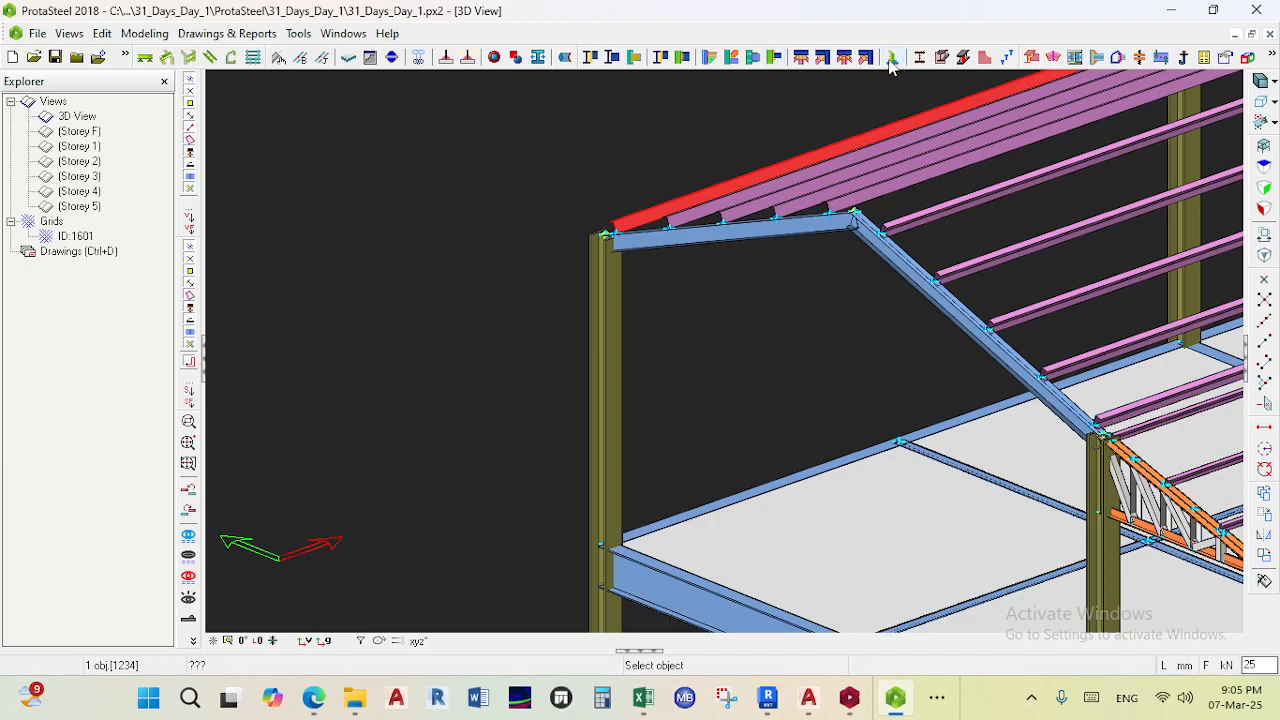
mouse_move(891, 66)
click(1119, 58)
scroll(595, 305, up, 3)
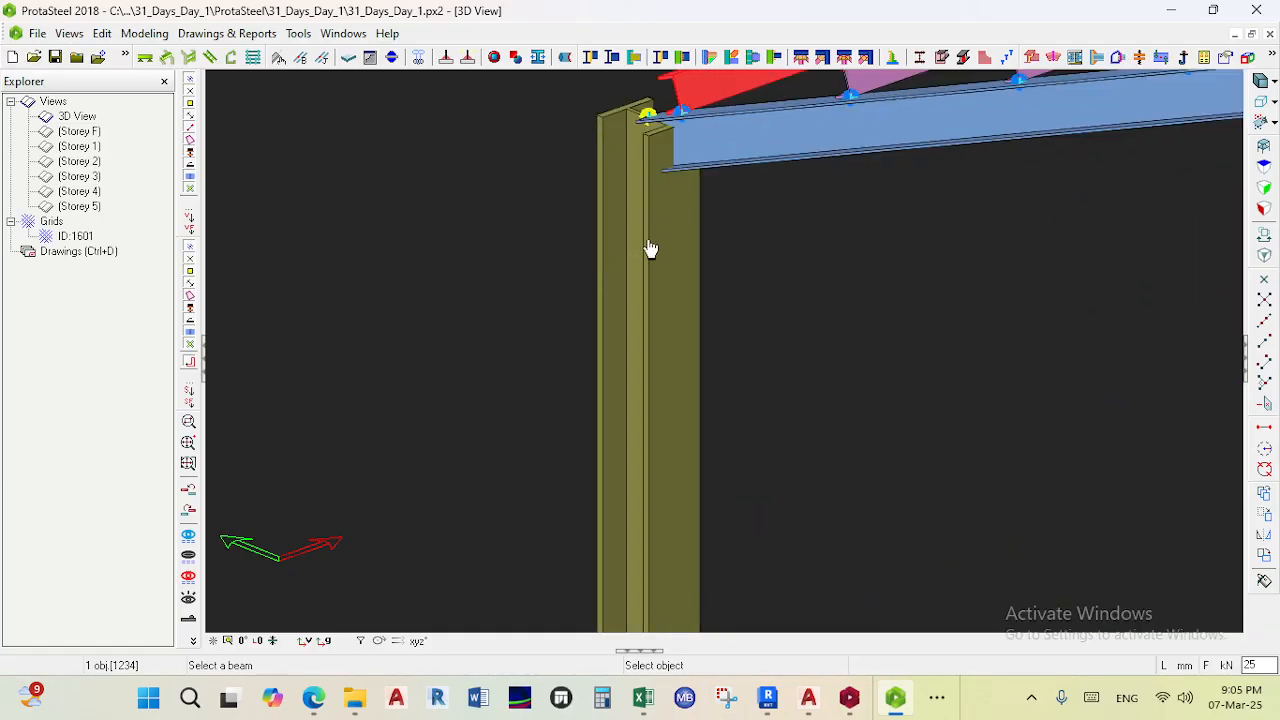
click(716, 126)
key(Escape)
click(644, 214)
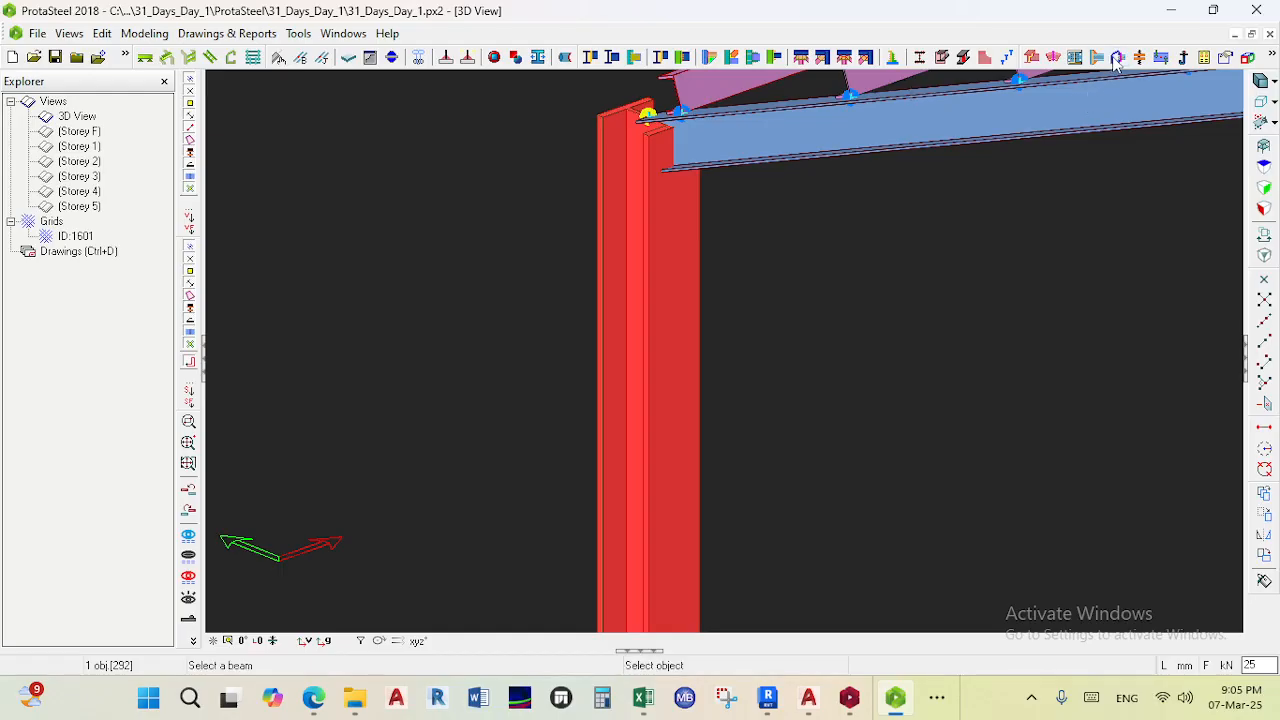
click(734, 130)
right_click(663, 200)
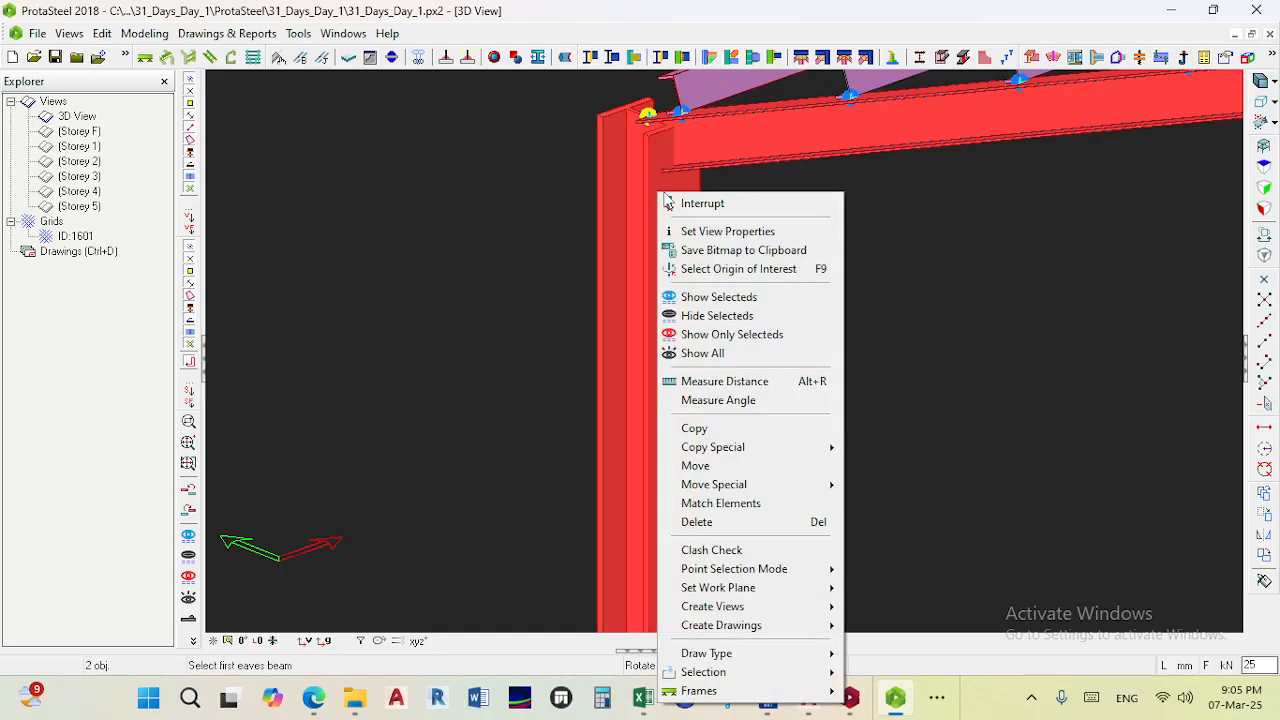
click(682, 200)
scroll(734, 130, down, 2)
middle_drag(774, 145, 781, 235)
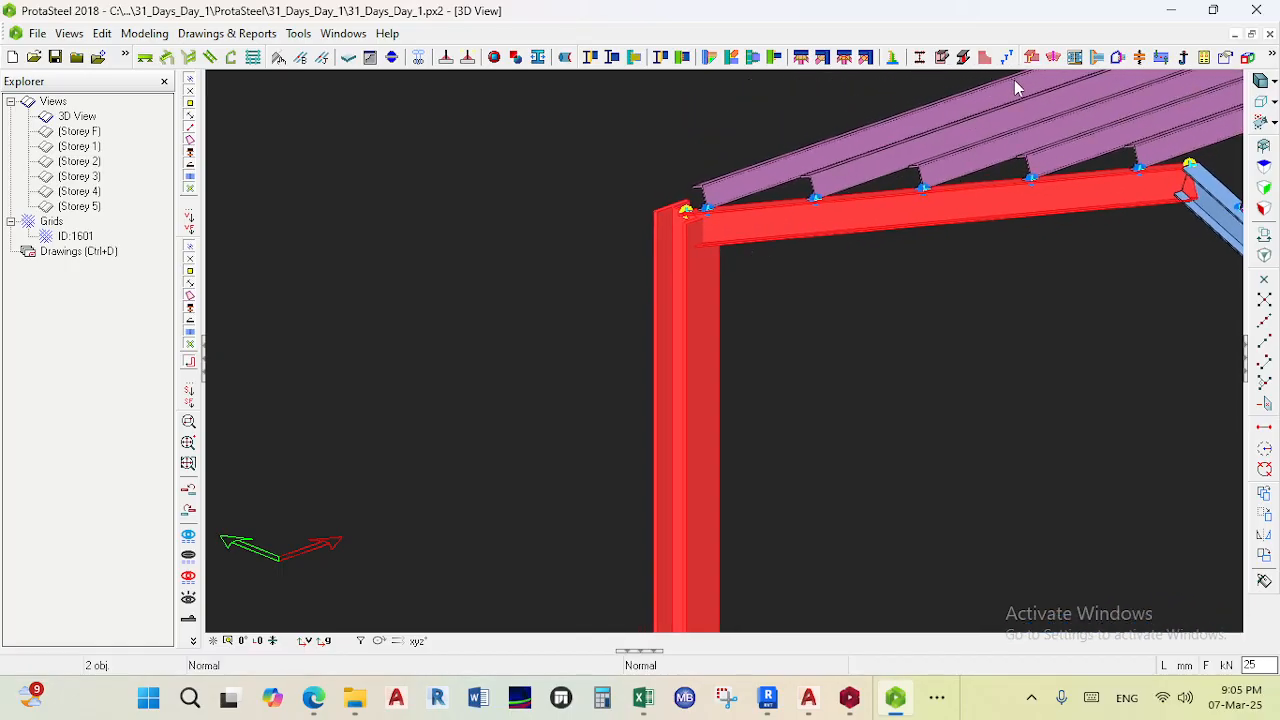
click(1114, 62)
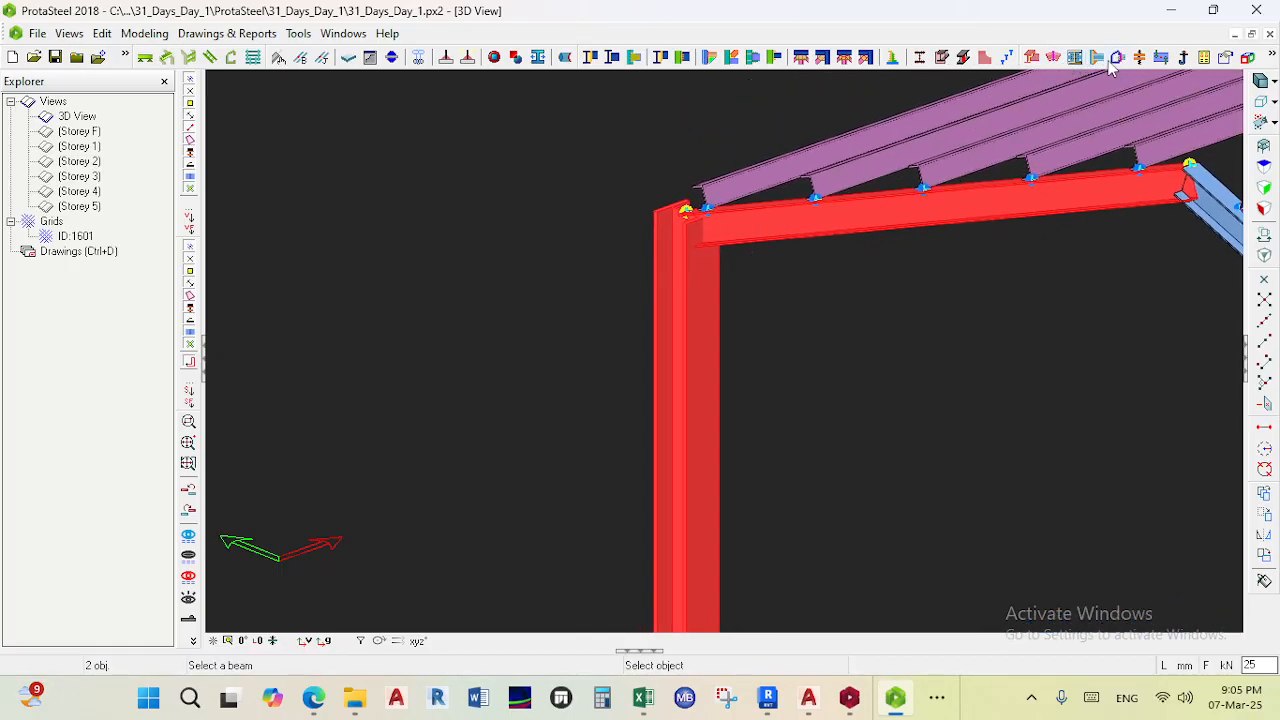
click(783, 211)
click(685, 284)
right_click(684, 277)
click(728, 240)
- Examine the column base and pedestal connection at the foot of the end column
scroll(731, 264, down, 5)
middle_drag(731, 282, 675, 74)
scroll(641, 391, up, 4)
middle_drag(634, 414, 640, 255)
scroll(641, 258, down, 3)
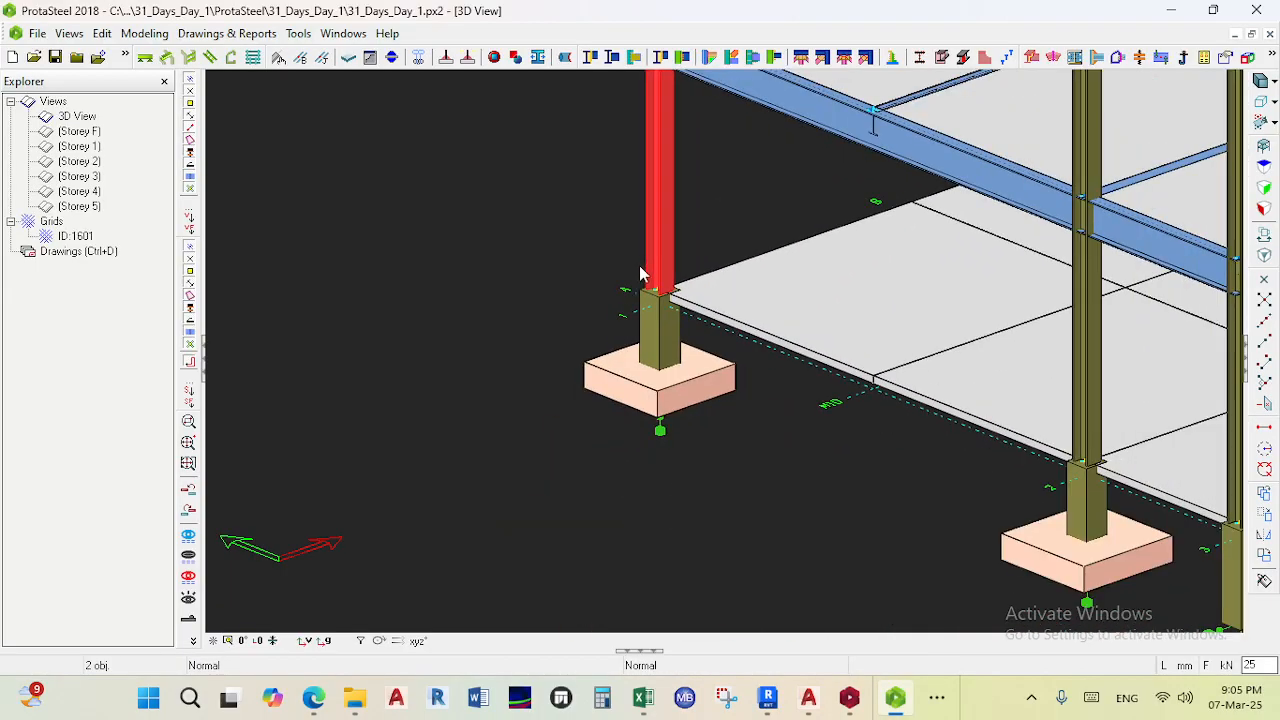
scroll(640, 270, down, 2)
scroll(670, 290, up, 5)
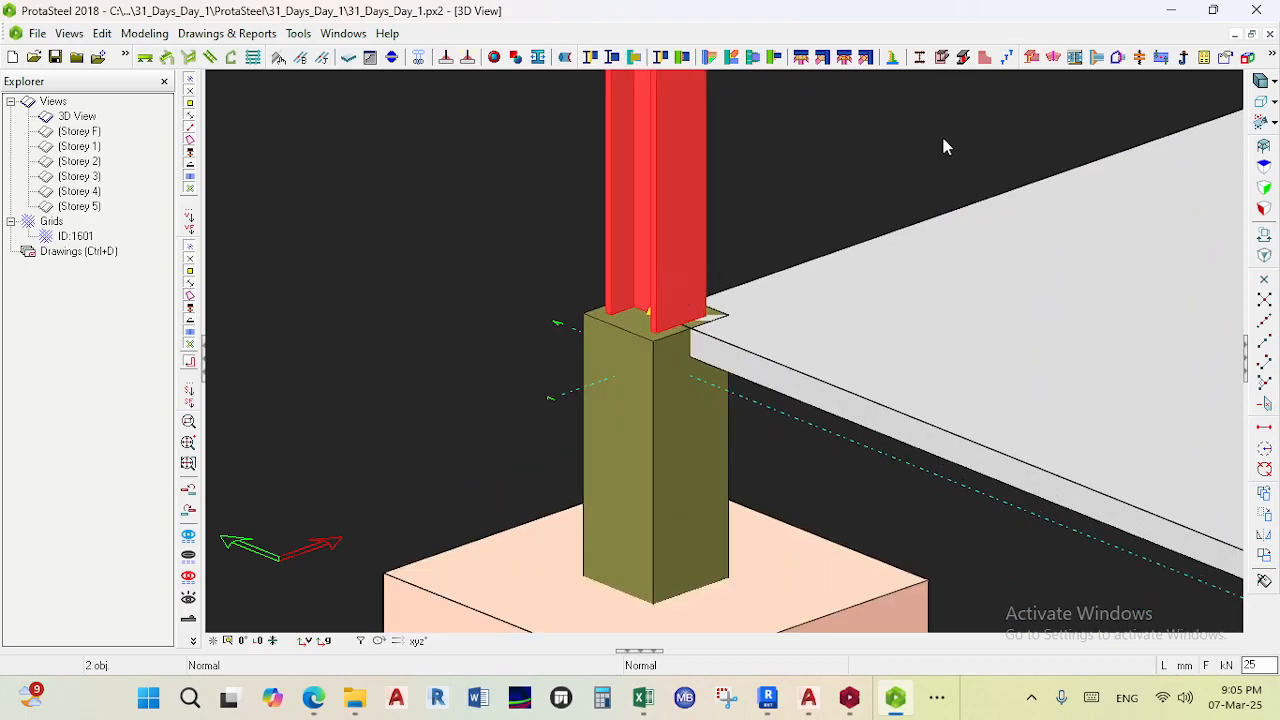
click(1074, 57)
click(650, 377)
key(Escape)
scroll(620, 330, down, 3)
ctrl+middle_drag(606, 316, 673, 396)
scroll(678, 222, up, 7)
scroll(656, 243, down, 4)
ctrl+middle_drag(655, 241, 650, 196)
scroll(644, 272, down, 5)
middle_drag(610, 482, 651, 434)
scroll(651, 434, up, 5)
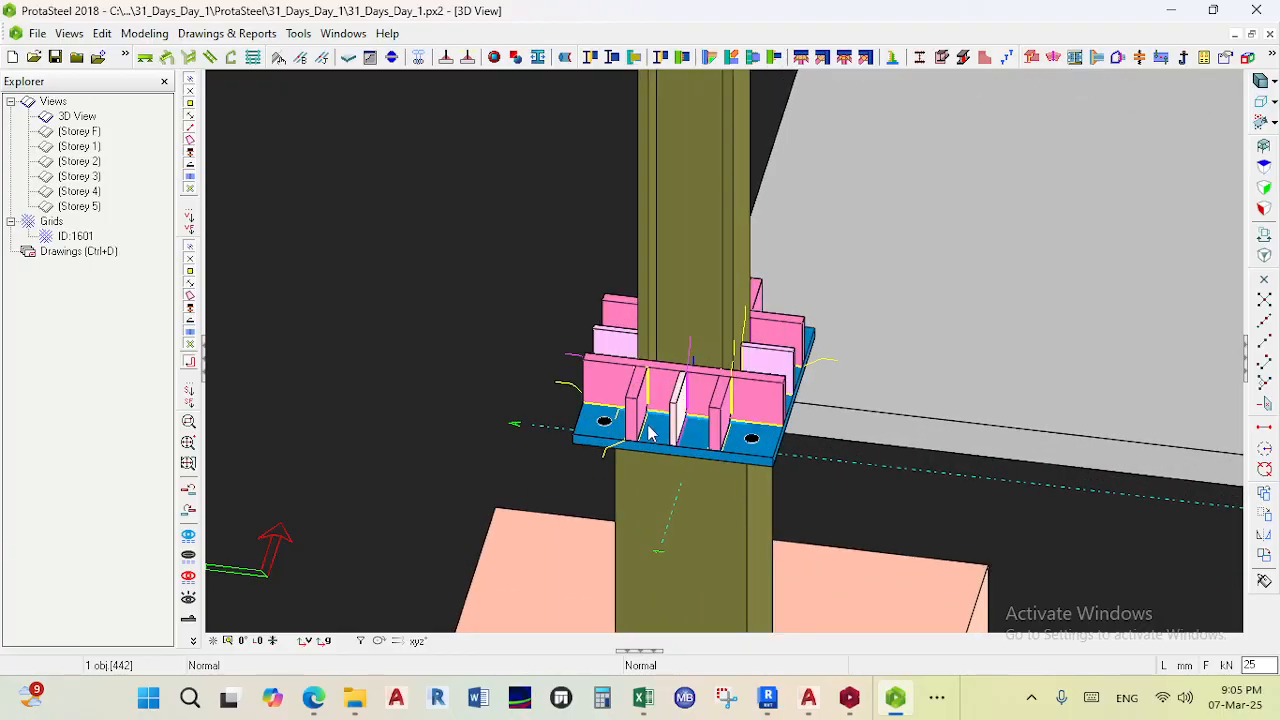
scroll(665, 333, down, 9)
middle_drag(780, 362, 386, 288)
scroll(675, 306, up, 6)
ctrl+middle_drag(749, 318, 971, 150)
middle_drag(681, 430, 718, 295)
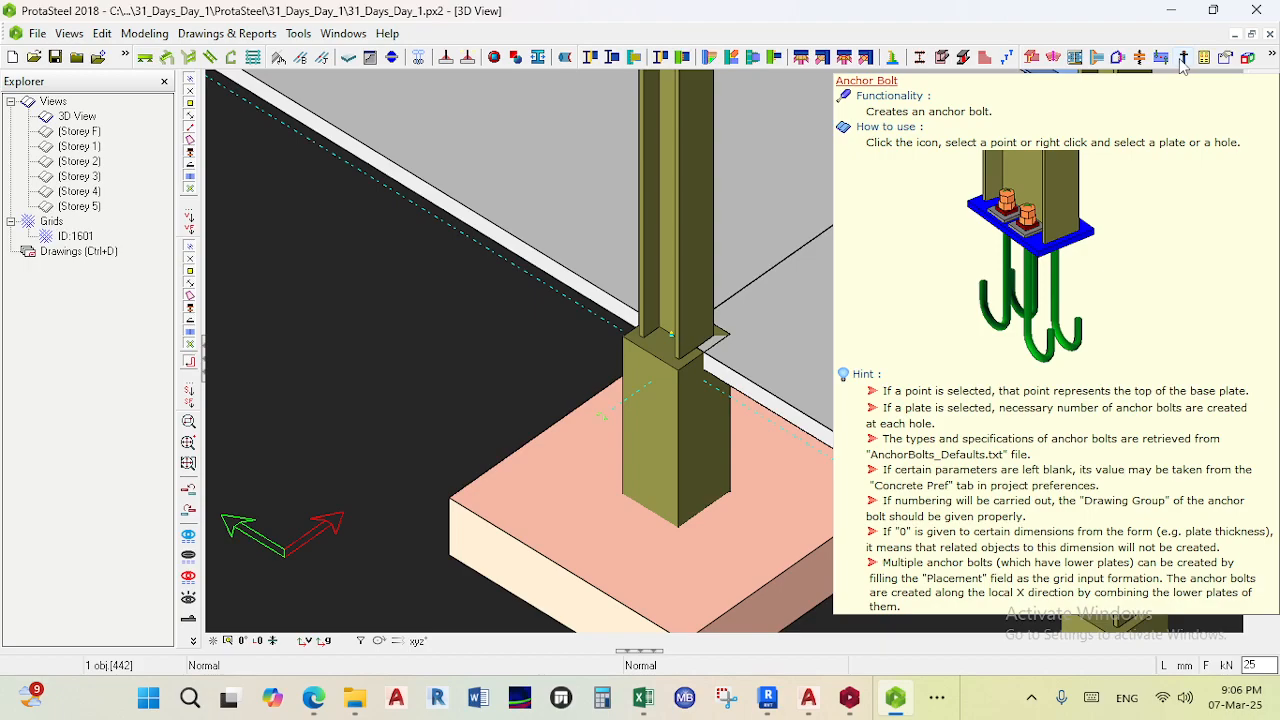
- Place an anchor bolt at the corner point of the pedestal top beside the column base
click(1183, 58)
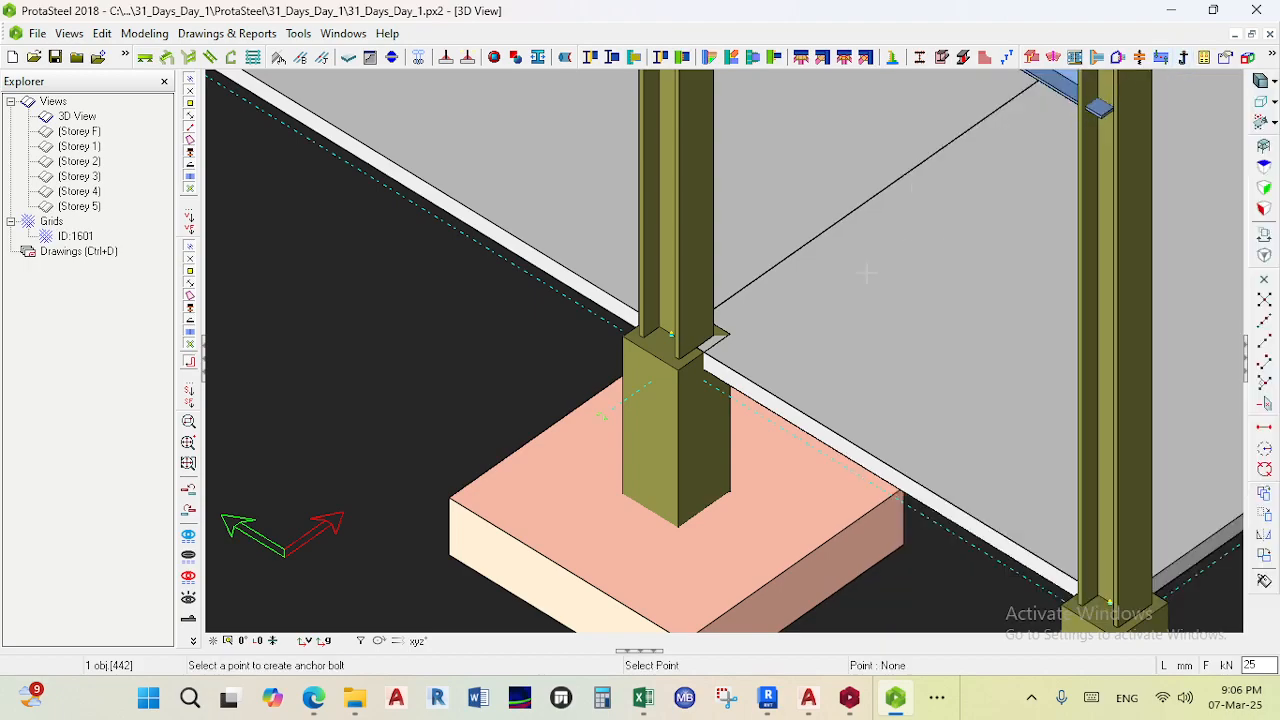
scroll(670, 369, up, 3)
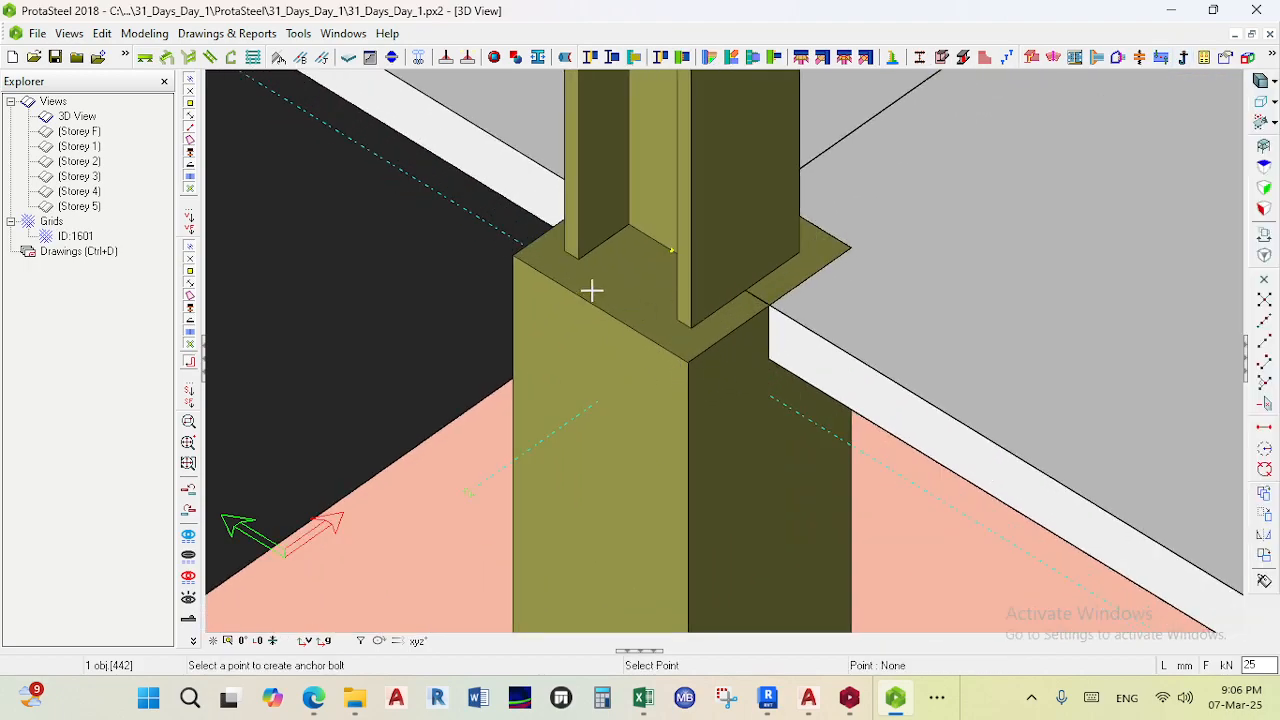
scroll(690, 362, up, 2)
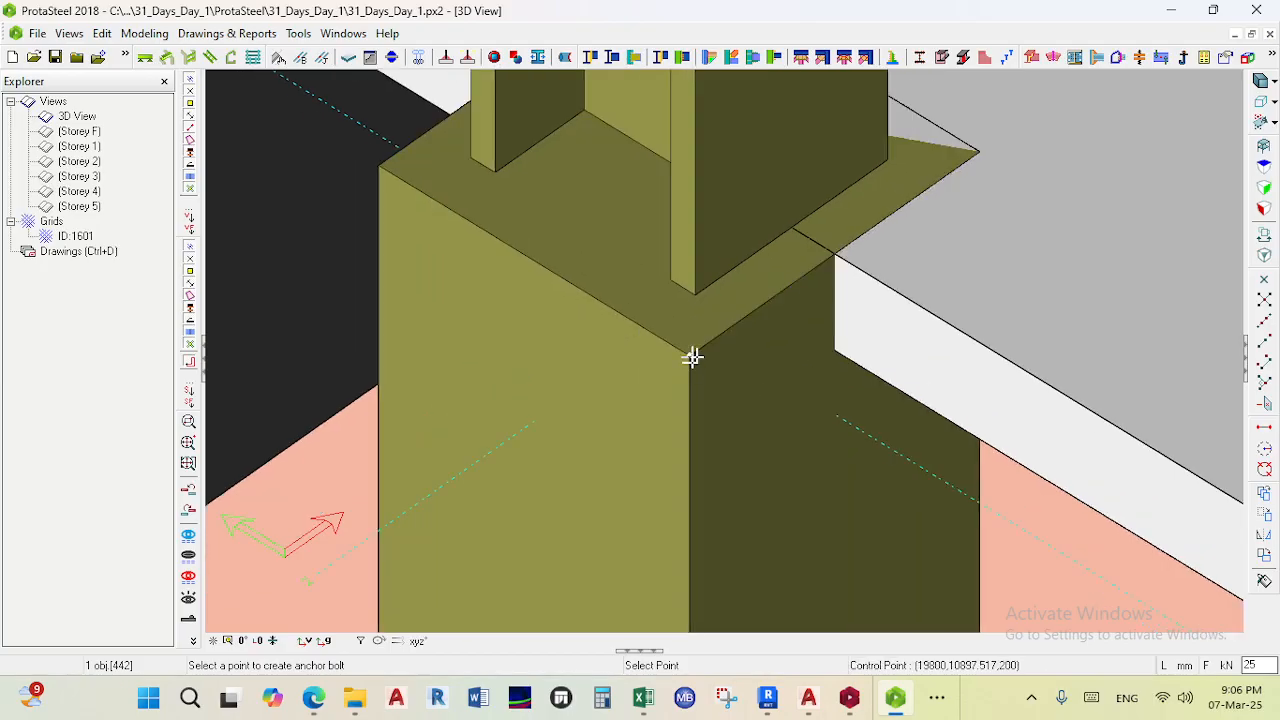
click(691, 357)
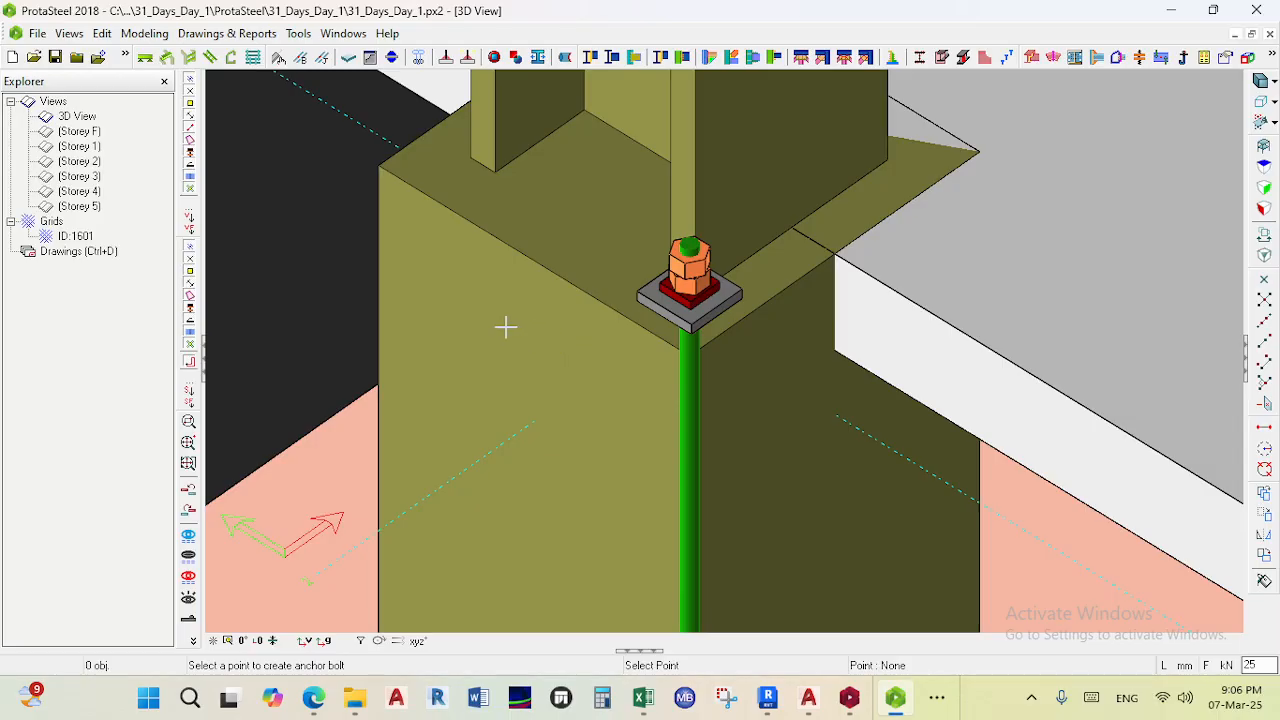
- Place anchor bolts at the remaining corners around the column base on the pedestal top
scroll(576, 315, down, 2)
scroll(600, 374, up, 2)
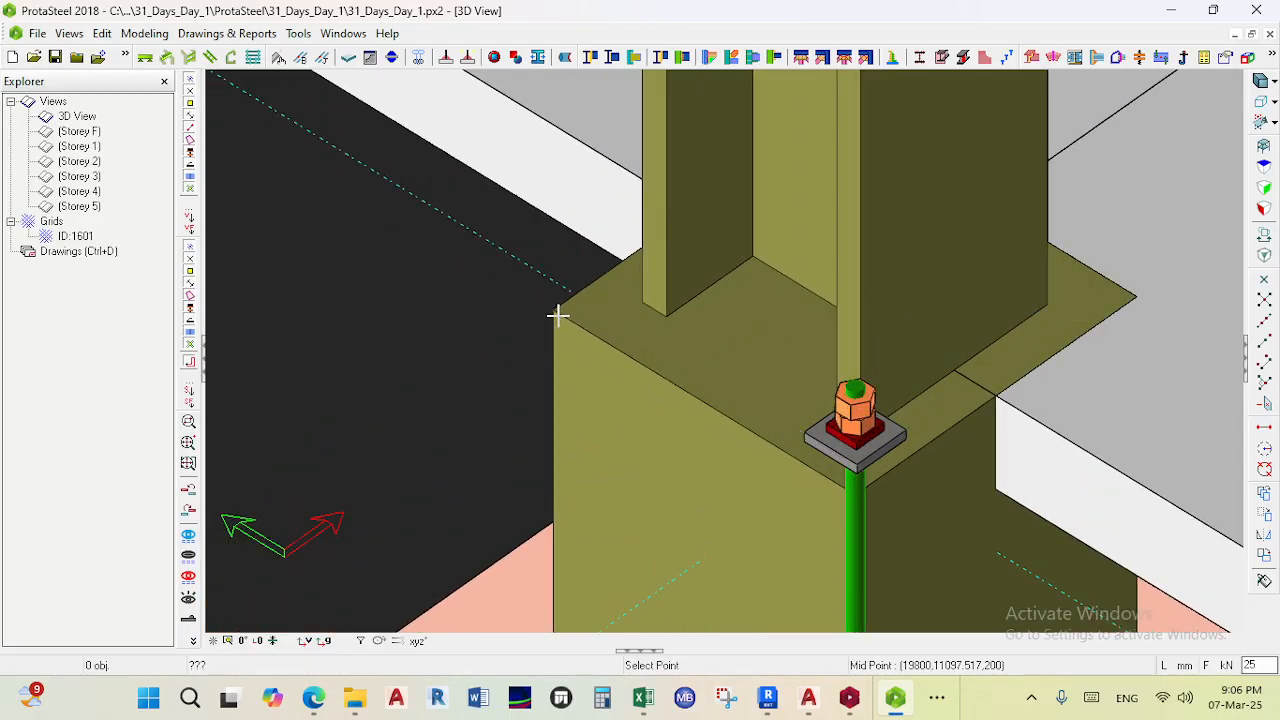
click(1182, 57)
click(771, 400)
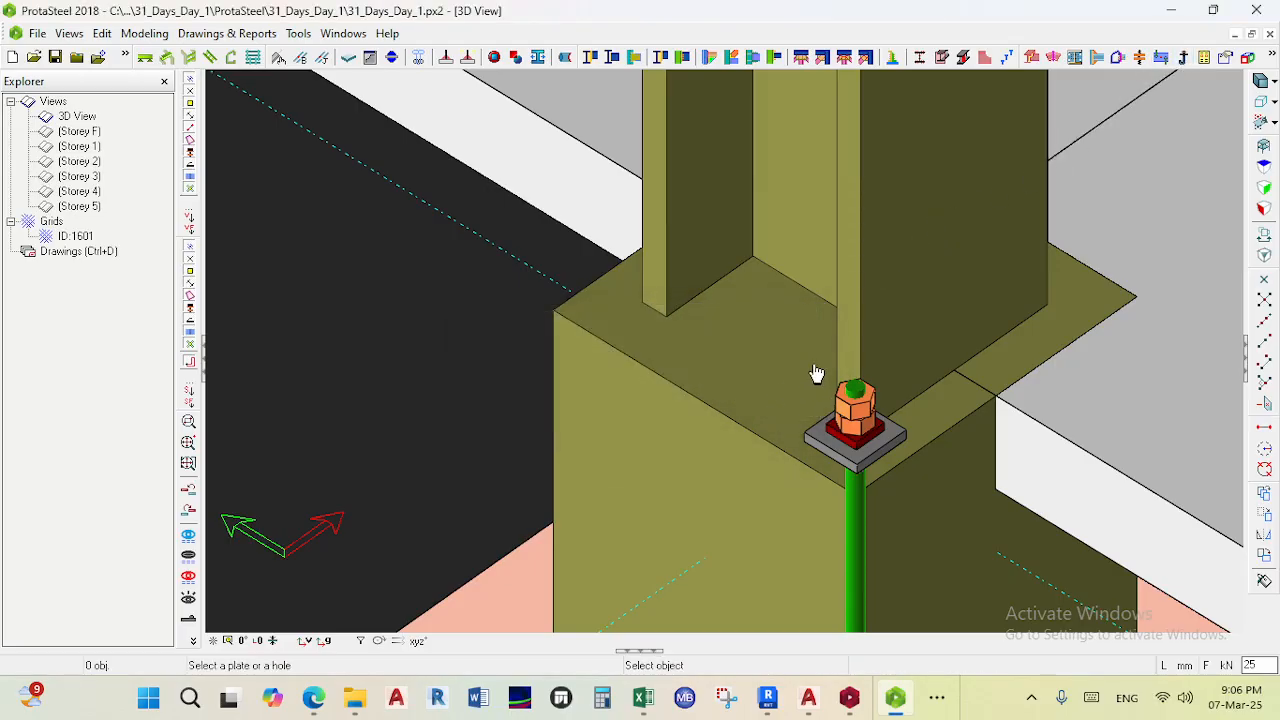
click(1182, 57)
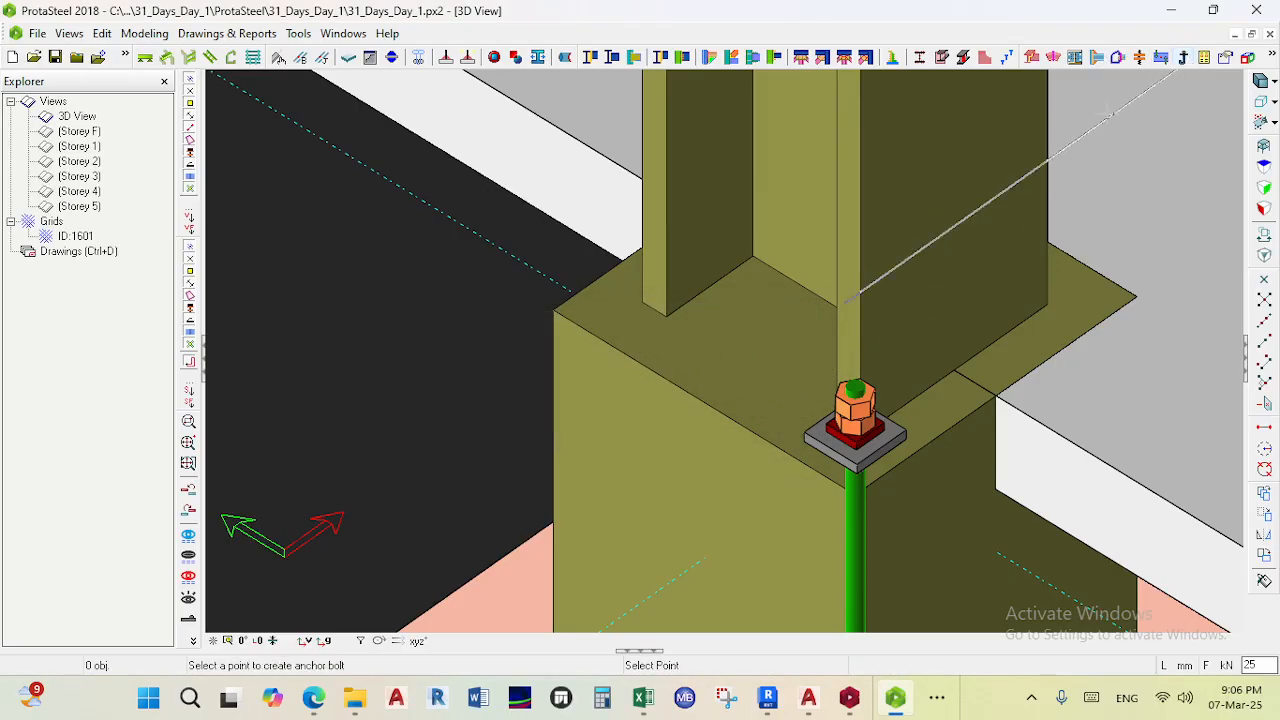
scroll(913, 405, down, 1)
scroll(913, 405, down, 2)
key(Escape)
scroll(909, 436, down, 4)
middle_drag(1008, 427, 762, 456)
key(Escape)
scroll(758, 457, down, 1)
scroll(785, 424, up, 5)
key(Return)
click(645, 514)
scroll(640, 510, down, 2)
scroll(723, 529, up, 2)
scroll(849, 429, up, 2)
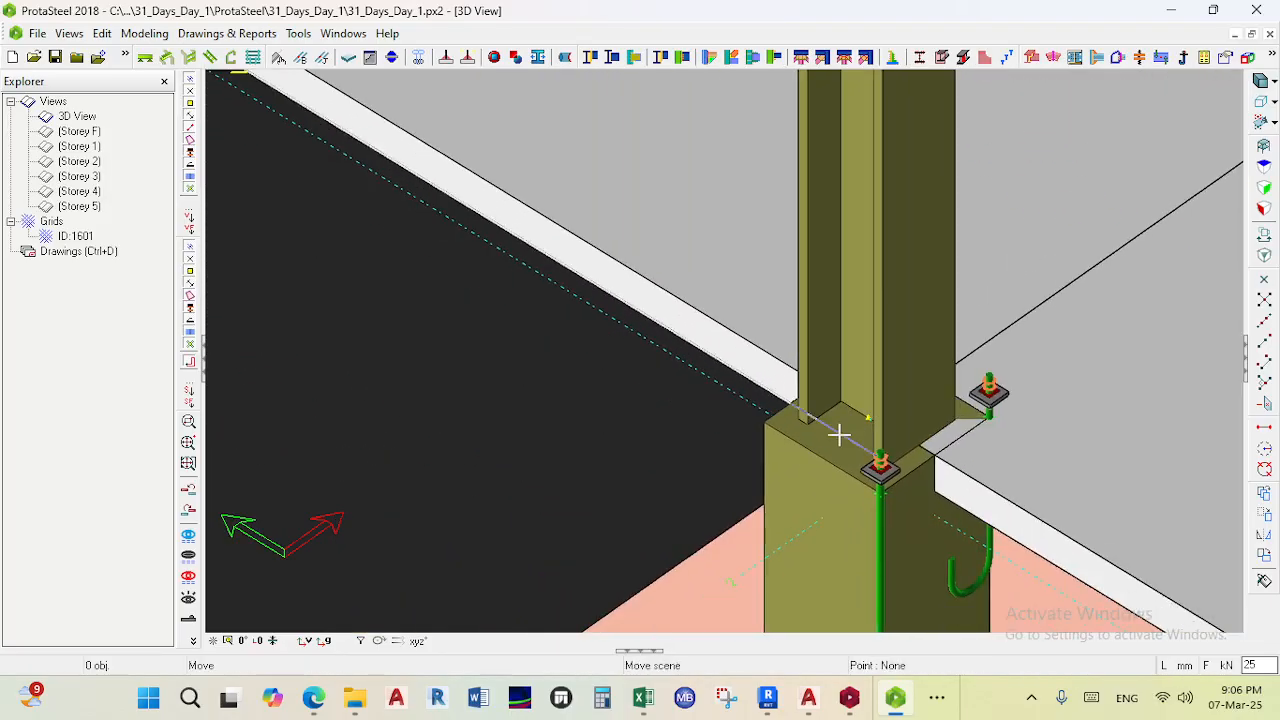
scroll(800, 443, up, 1)
click(816, 415)
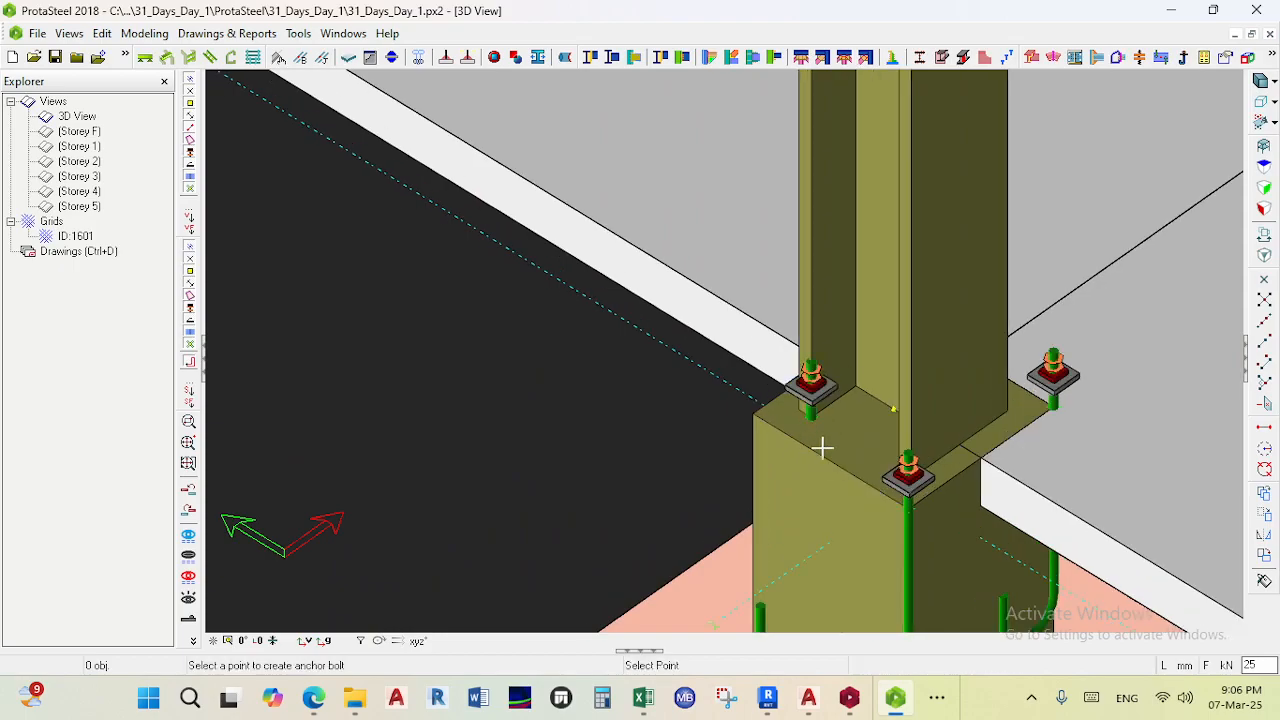
- Add an anchor bolt at the corner of the next column's base plate
scroll(840, 460, down, 1)
scroll(837, 478, down, 2)
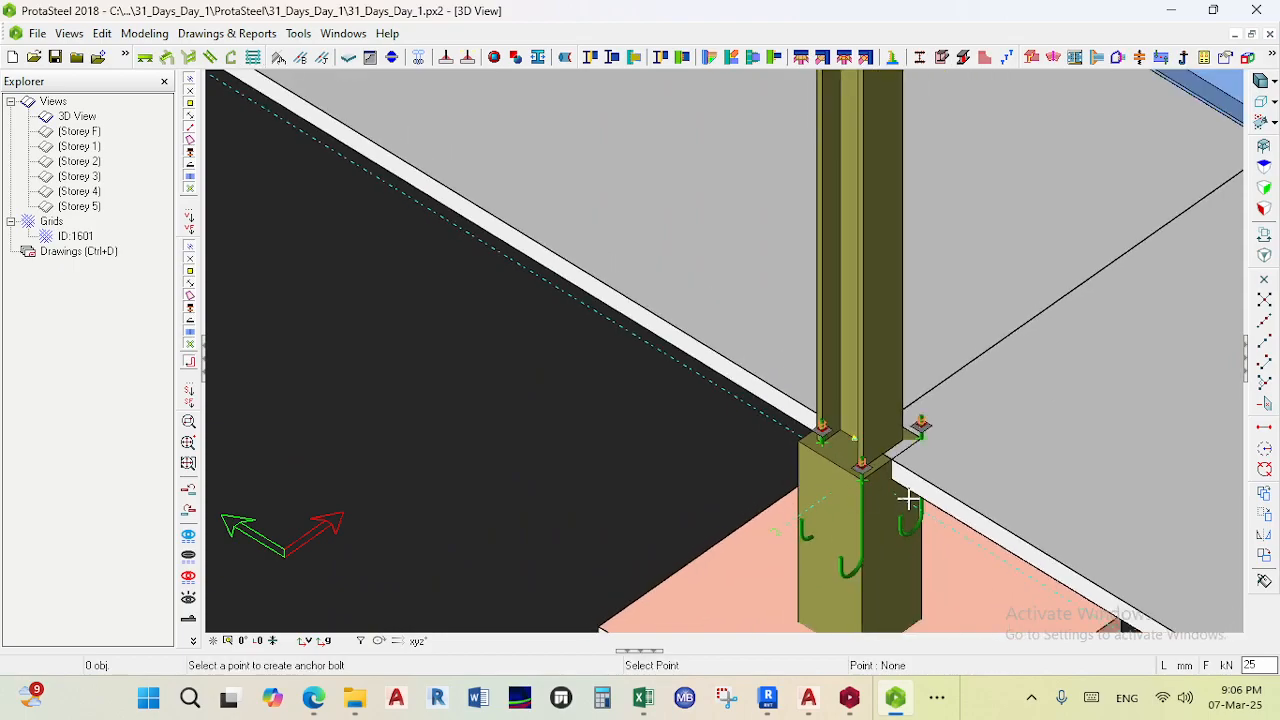
scroll(903, 500, down, 3)
scroll(874, 492, up, 3)
scroll(910, 495, down, 4)
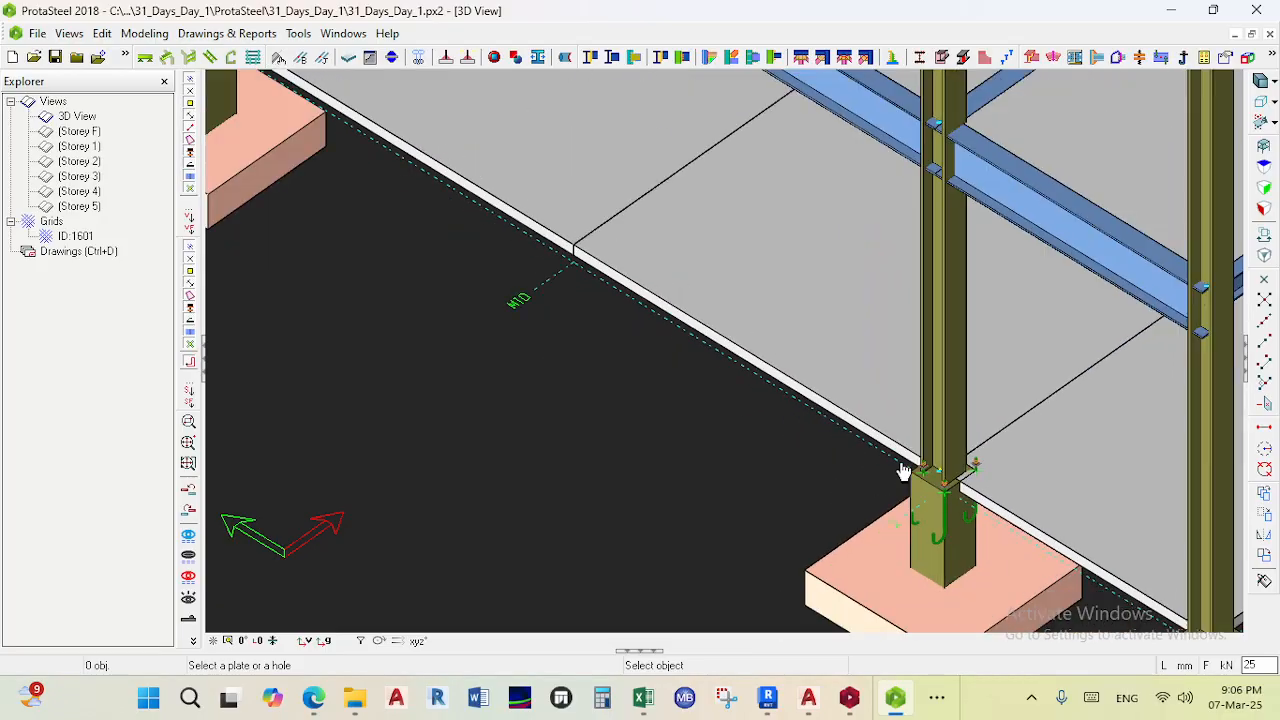
key(Escape)
scroll(830, 460, down, 4)
middle_drag(829, 457, 843, 486)
scroll(897, 347, up, 4)
scroll(905, 355, up, 2)
scroll(868, 350, down, 5)
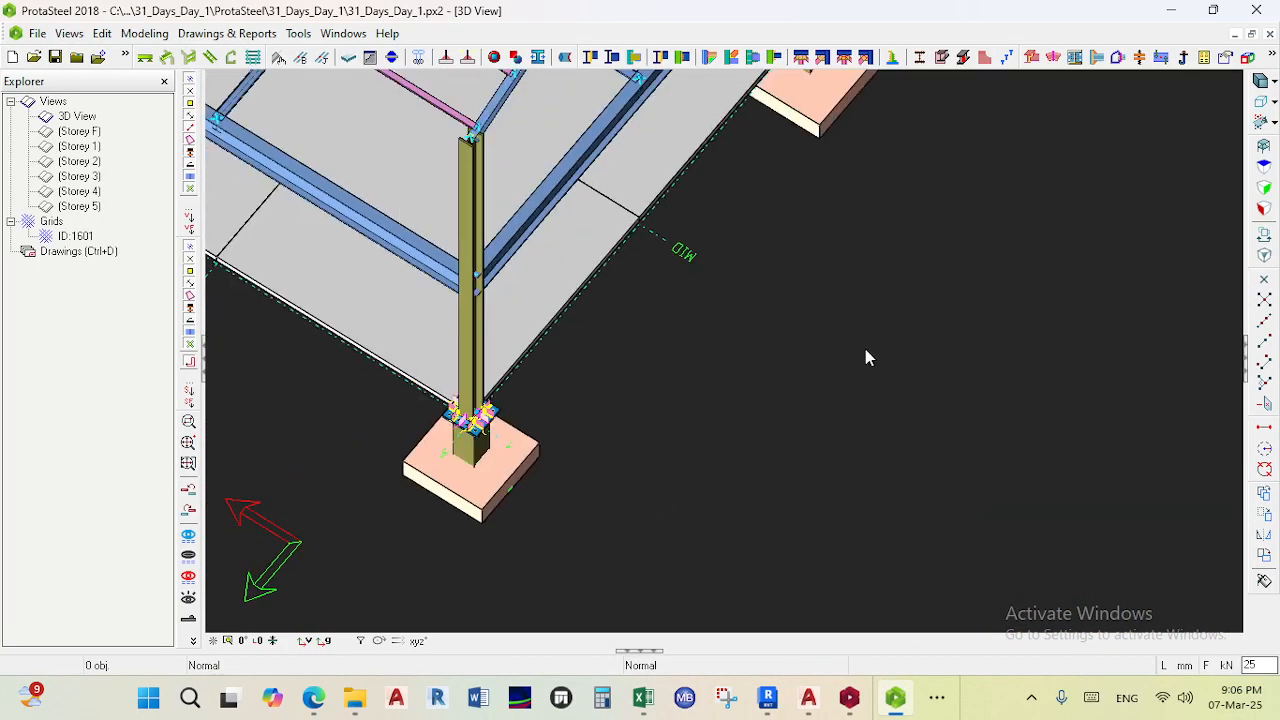
scroll(845, 352, up, 3)
scroll(843, 352, up, 4)
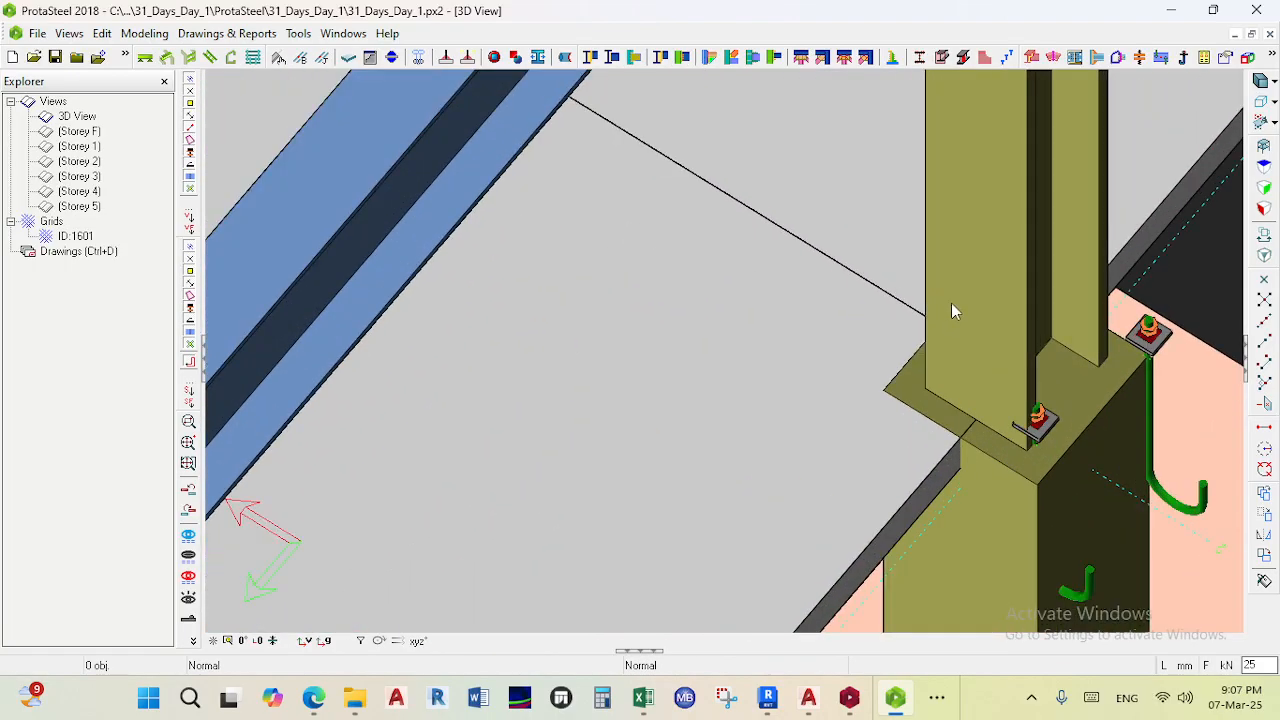
click(1185, 58)
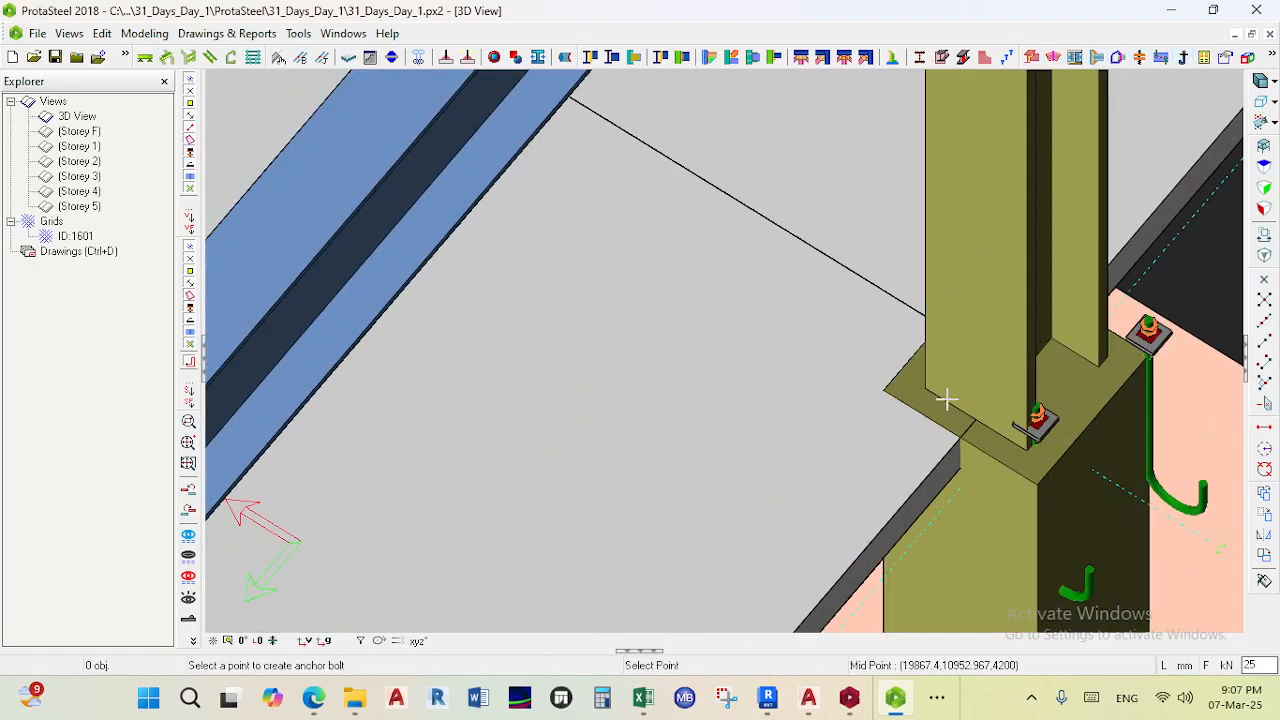
click(885, 378)
- Examine the anchor bolts at the column bases along the frame
scroll(868, 374, down, 4)
ctrl+middle_drag(849, 371, 925, 163)
middle_drag(624, 376, 758, 199)
ctrl+middle_drag(745, 365, 745, 220)
scroll(694, 292, down, 4)
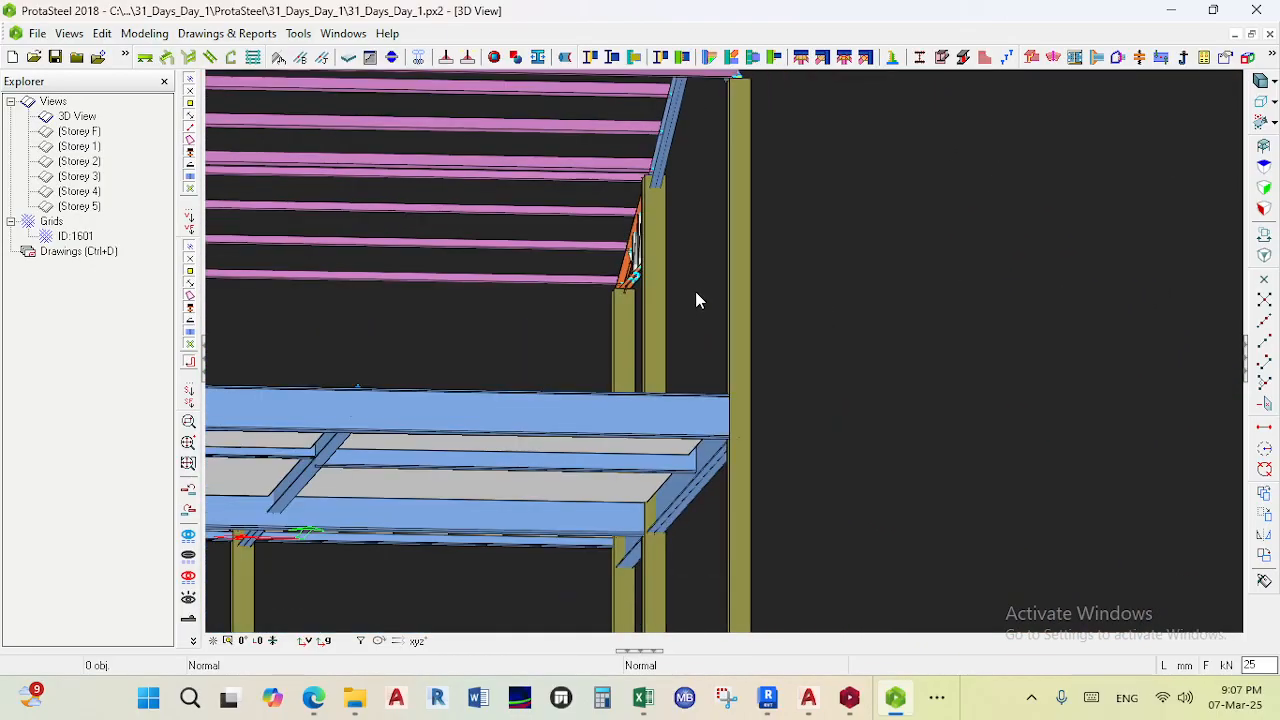
scroll(596, 512, up, 2)
middle_drag(596, 515, 616, 348)
ctrl+middle_drag(621, 575, 621, 540)
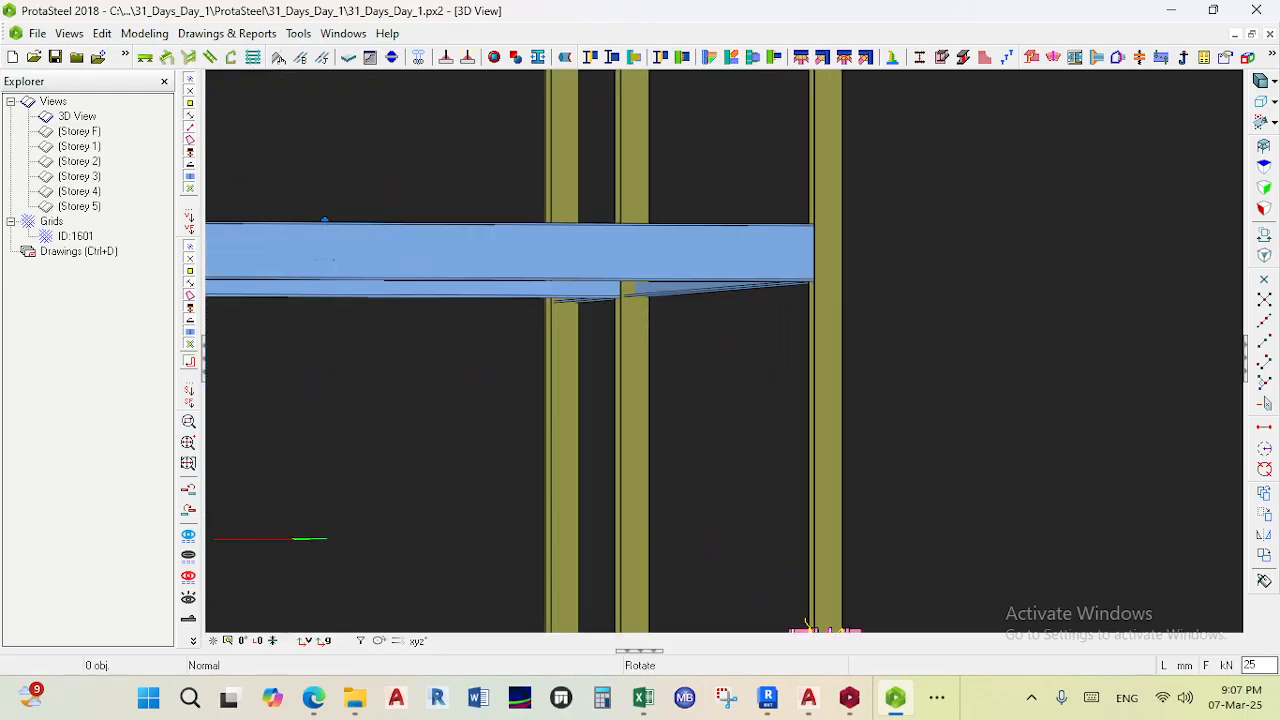
middle_drag(626, 610, 666, 338)
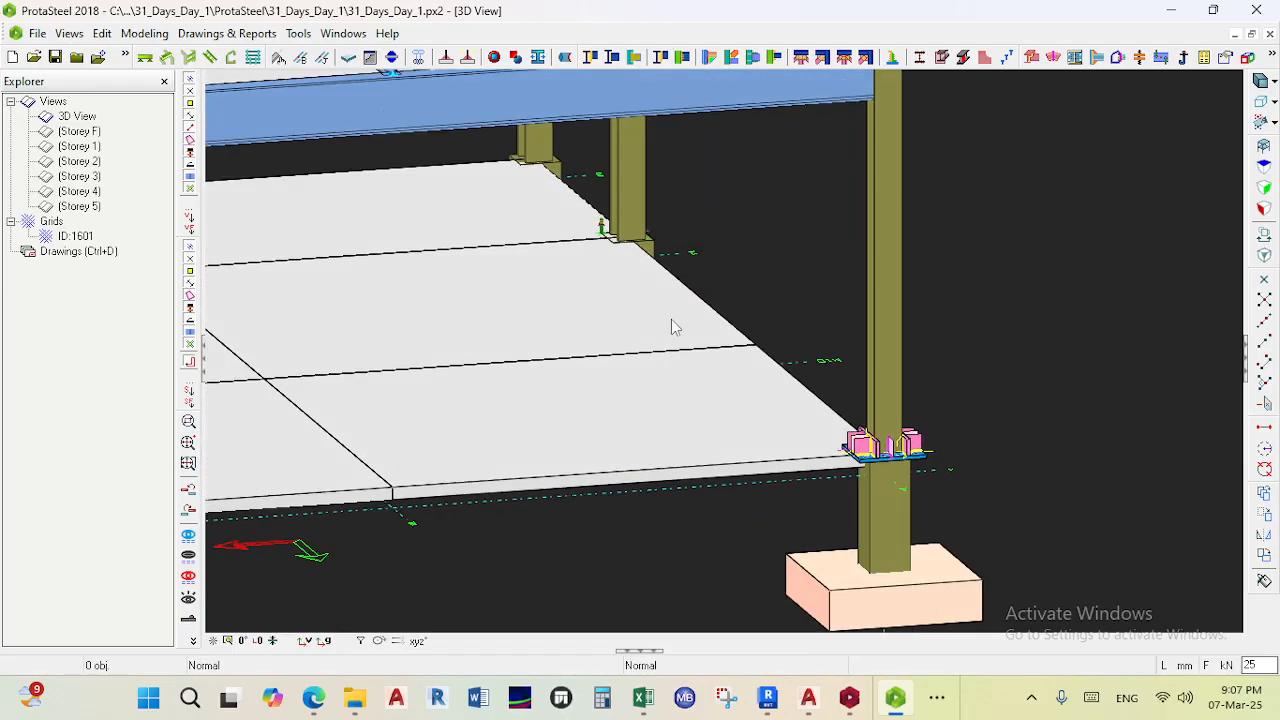
scroll(623, 232, up, 4)
scroll(630, 240, up, 3)
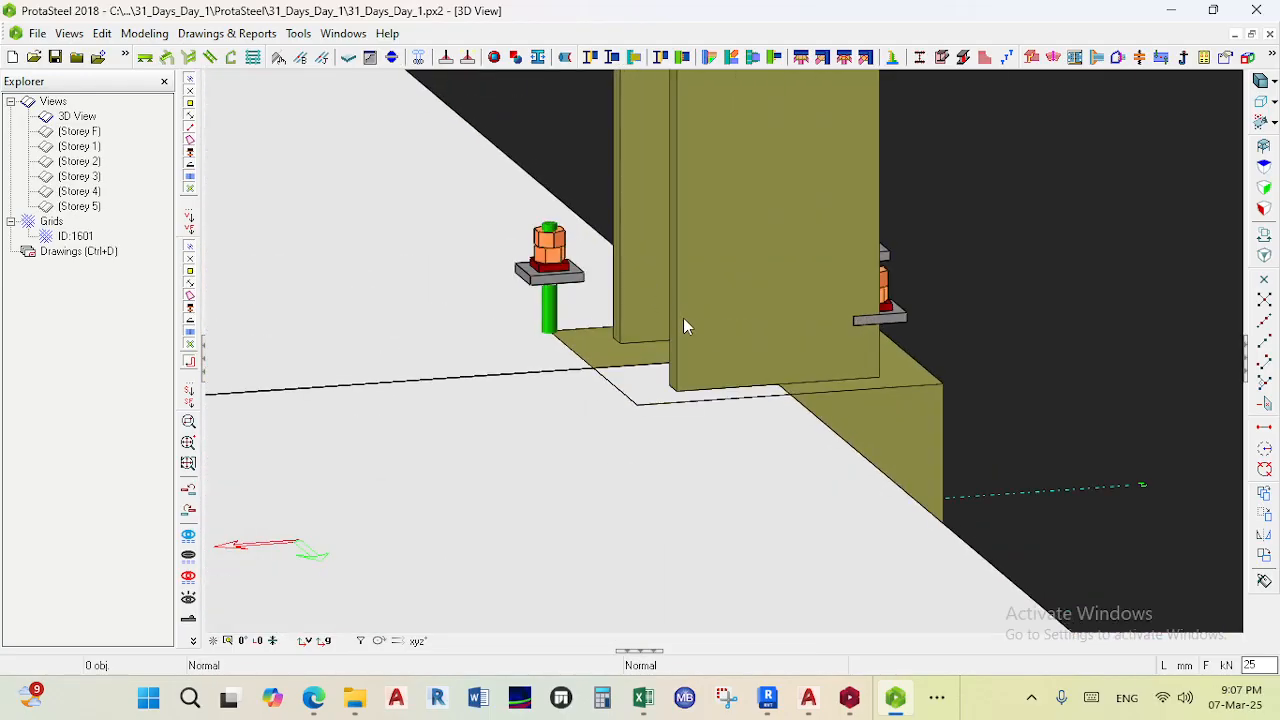
- Place another anchor bolt at the corner of the pedestal top beside the column base
click(1184, 58)
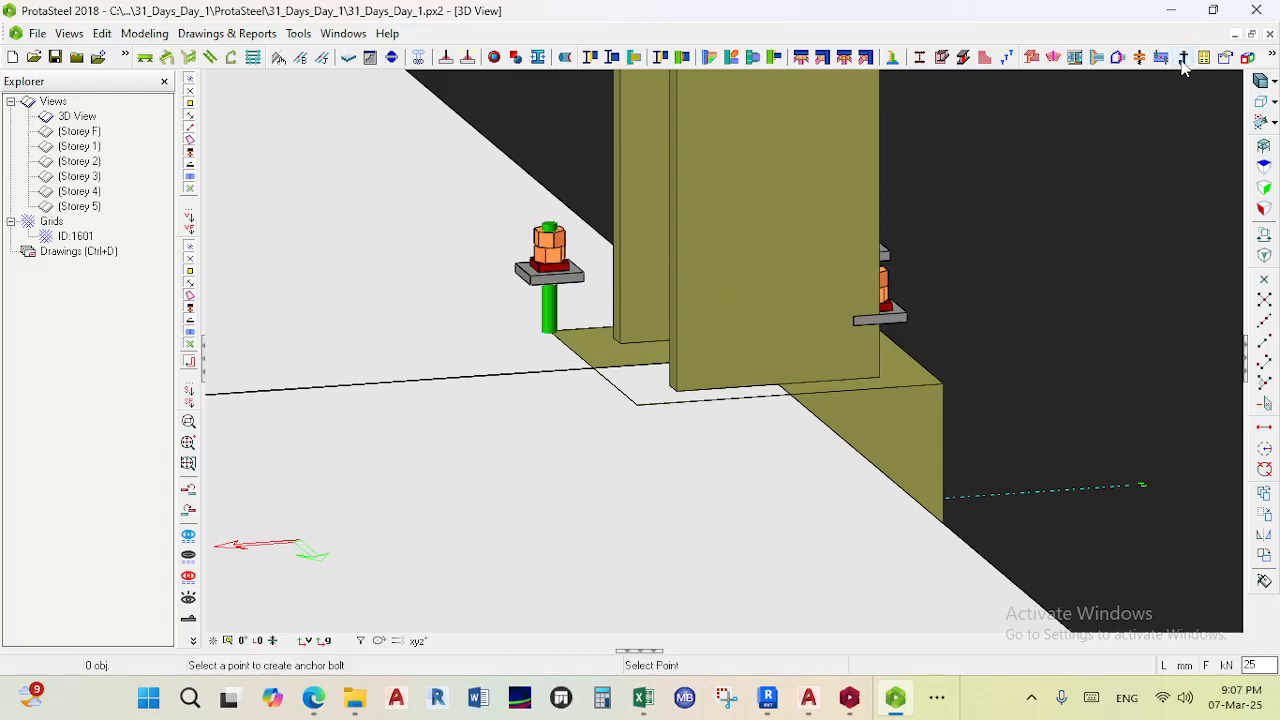
click(640, 405)
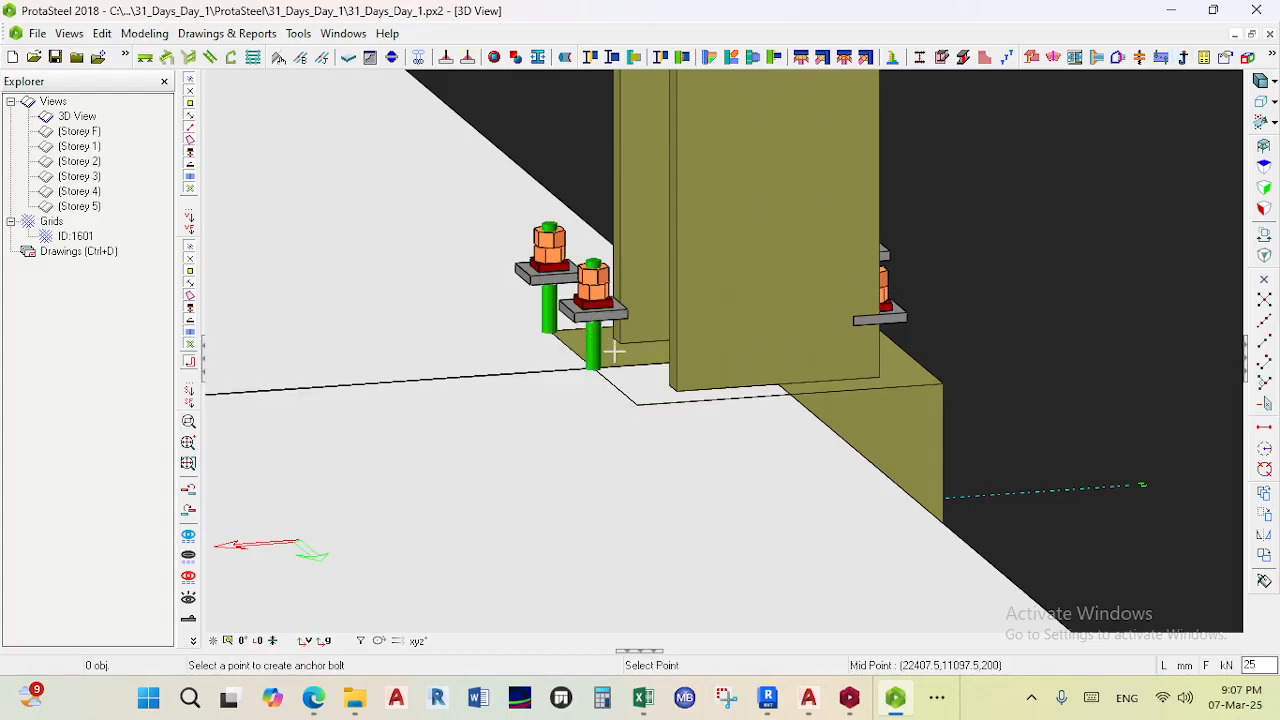
scroll(630, 395, down, 1)
key(Escape)
scroll(656, 352, down, 6)
scroll(794, 289, down, 5)
ctrl+middle_drag(824, 334, 690, 380)
middle_drag(980, 210, 490, 455)
scroll(642, 272, up, 5)
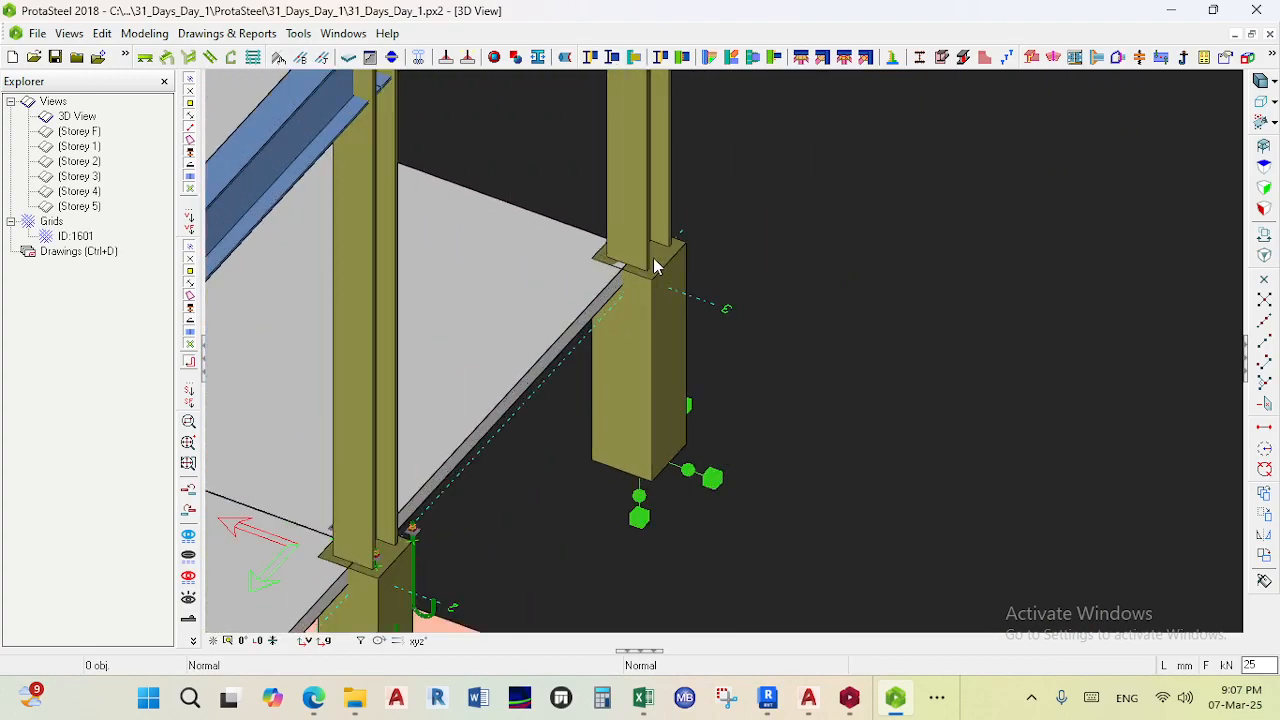
middle_drag(752, 312, 827, 345)
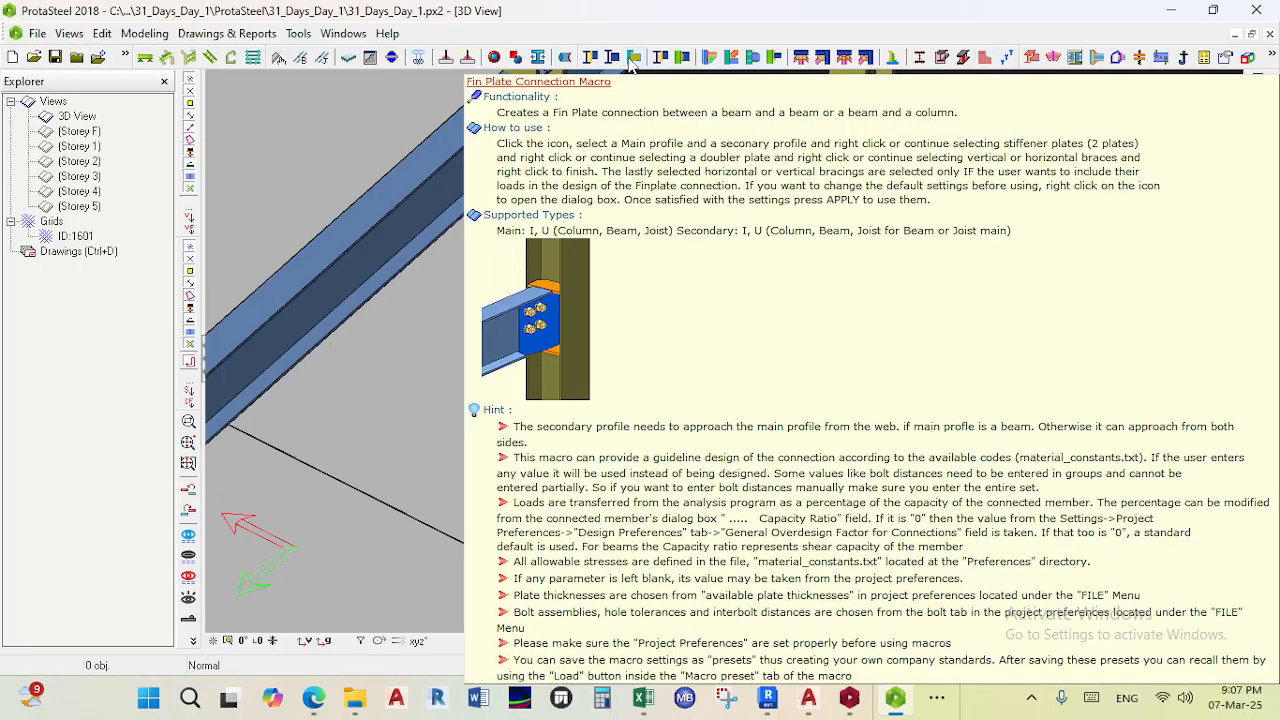
click(632, 63)
scroll(643, 194, down, 5)
scroll(705, 230, up, 3)
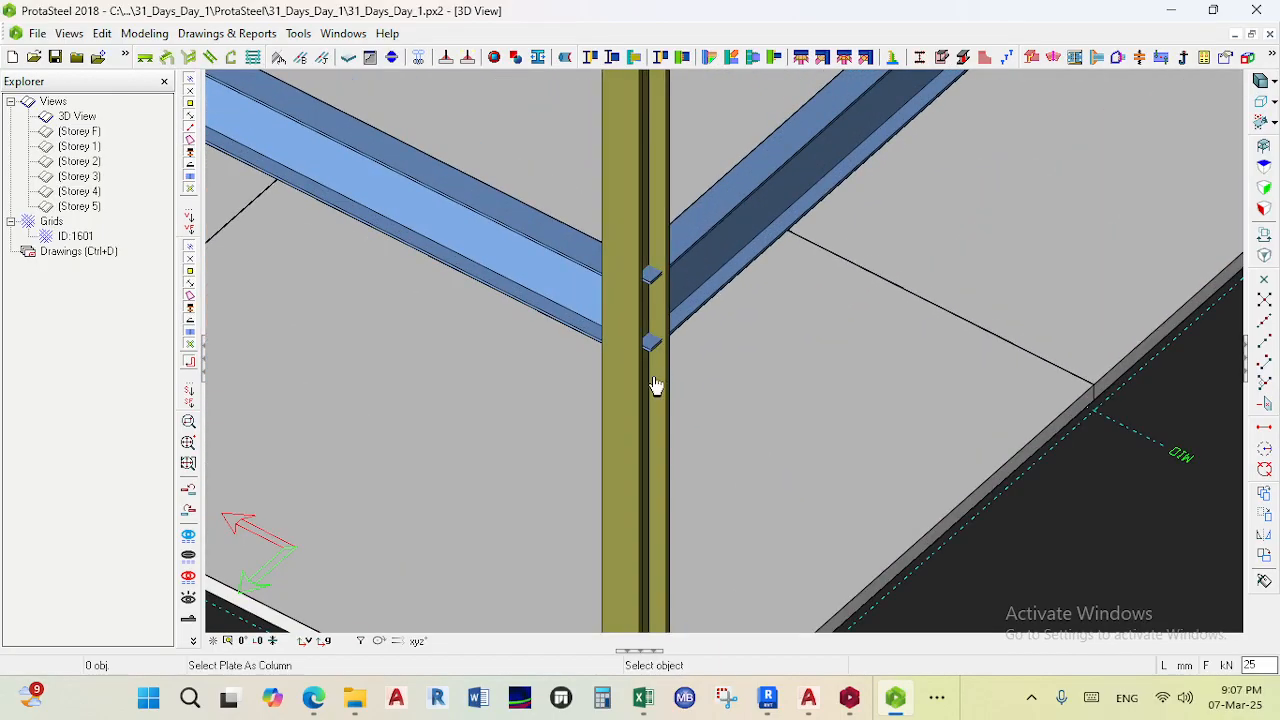
key(Escape)
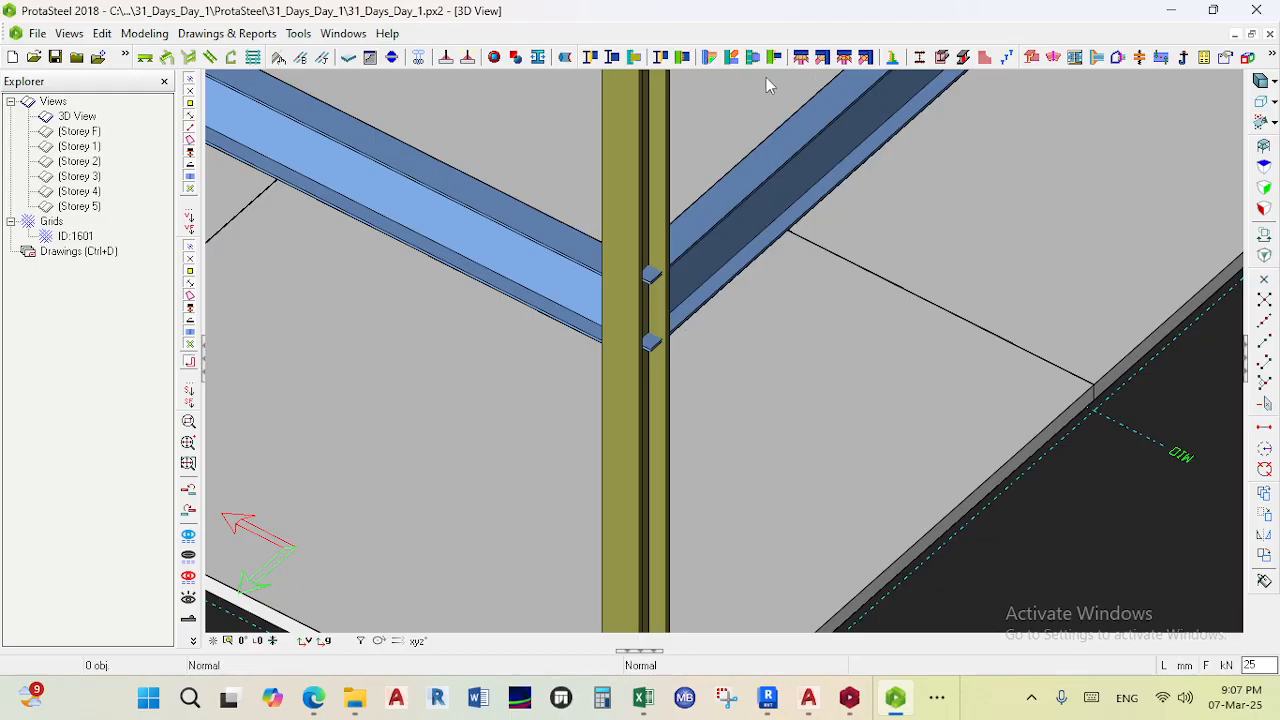
- Try to create an extended end plate connection between the column and its connected beam
mouse_move(773, 61)
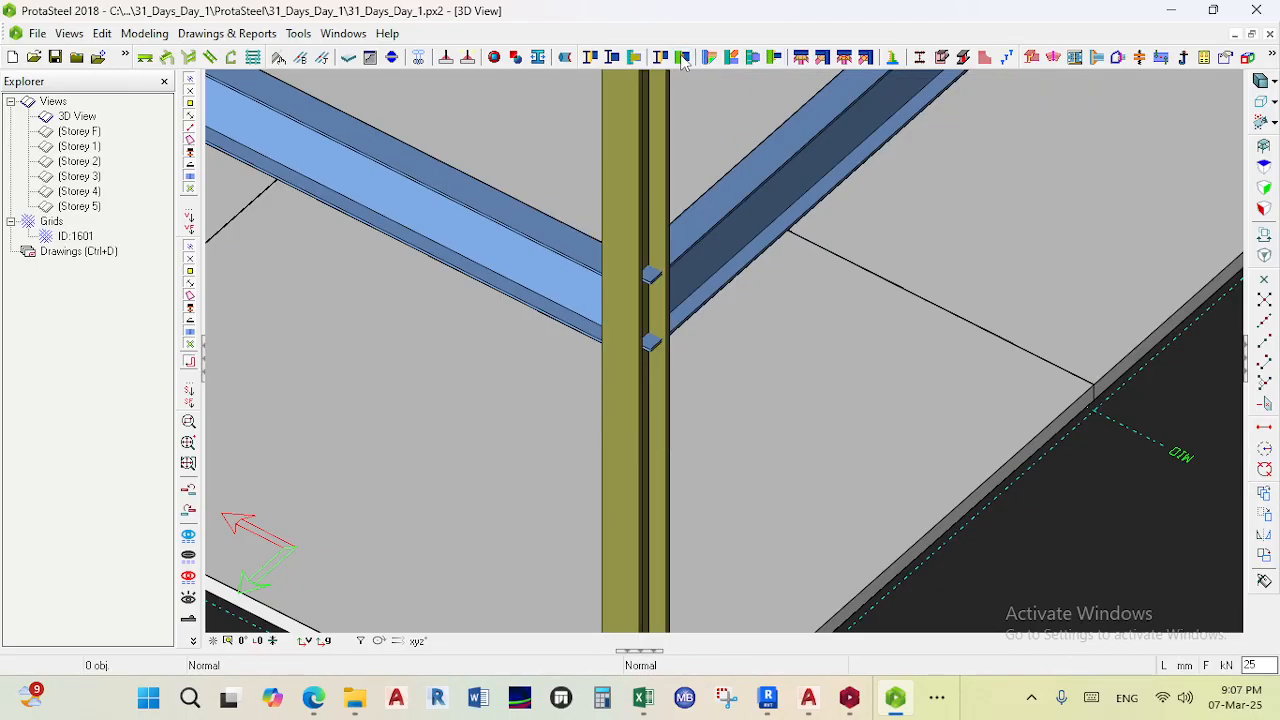
click(683, 58)
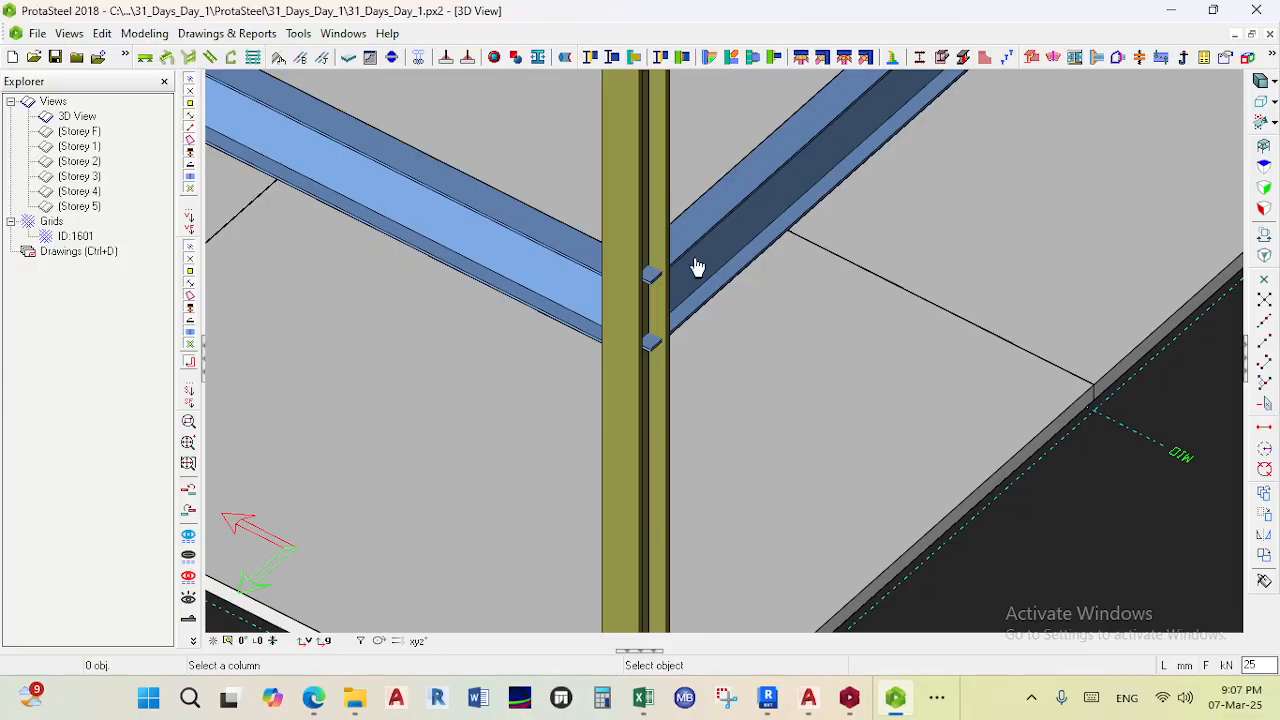
click(696, 253)
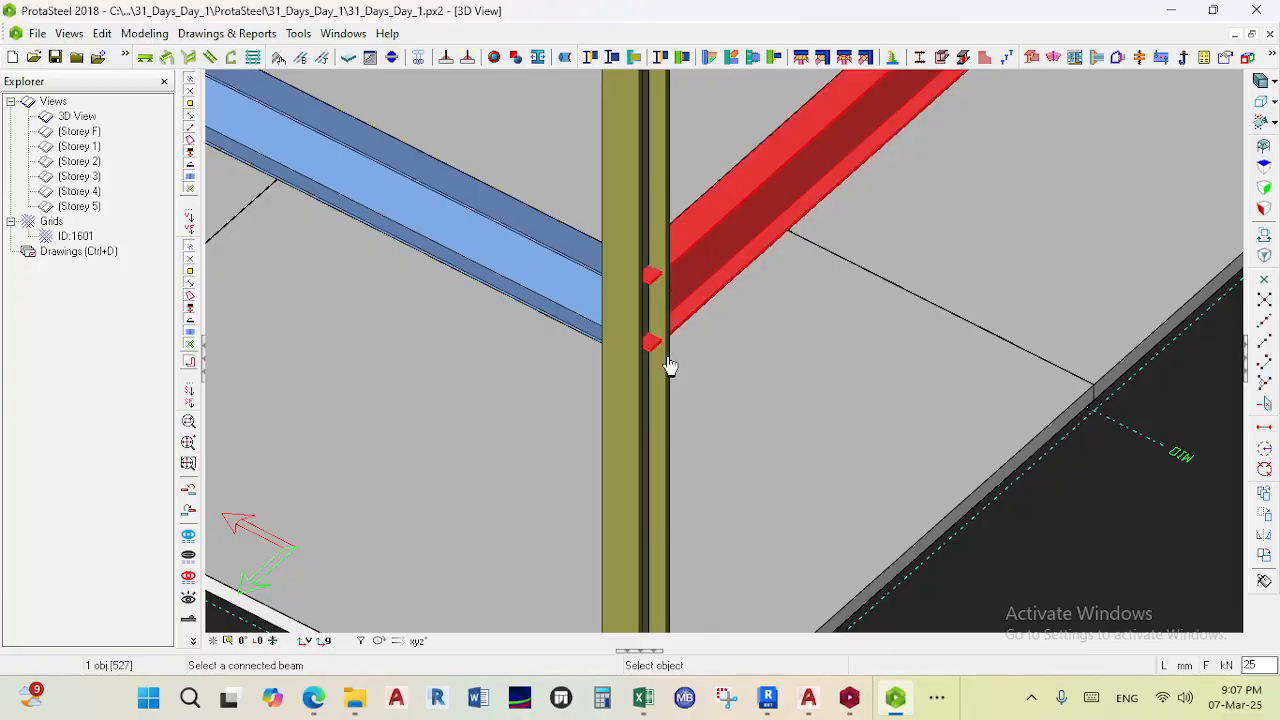
click(669, 366)
right_click(665, 354)
- Examine the beam and rafter connections at the columns around the frame
scroll(695, 303, down, 5)
middle_drag(695, 303, 625, 305)
scroll(632, 220, up, 5)
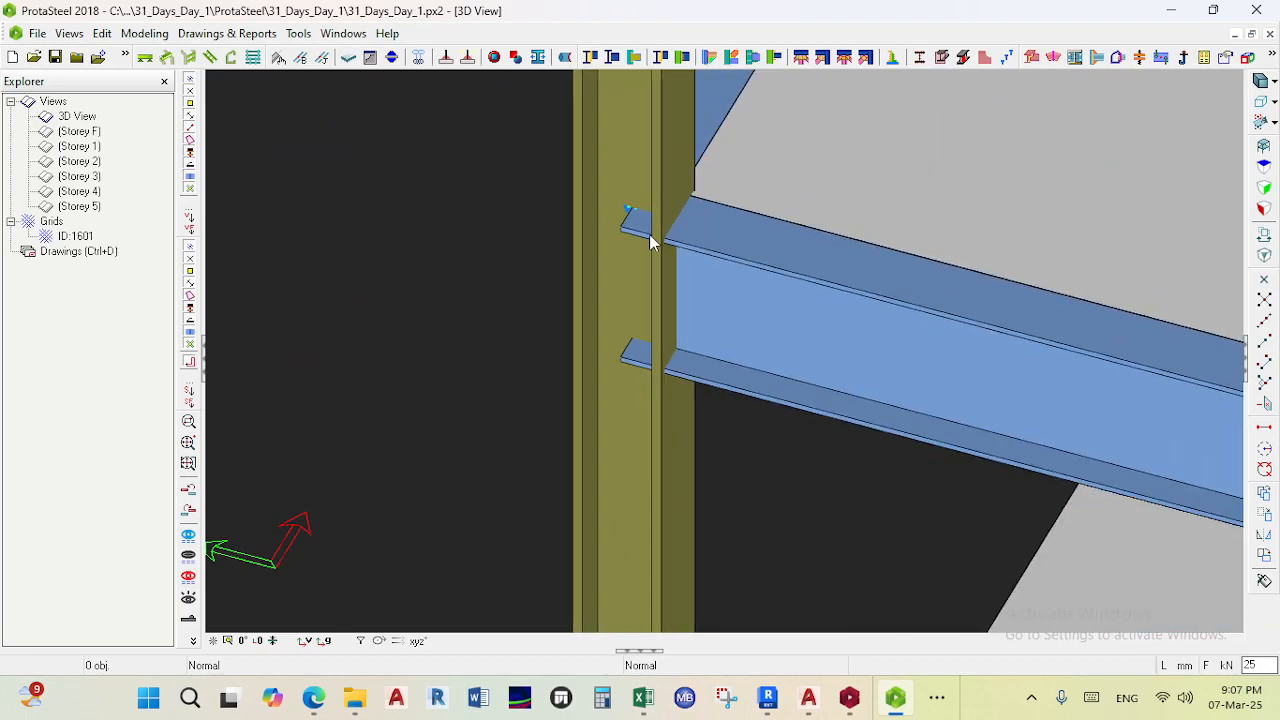
scroll(648, 240, down, 5)
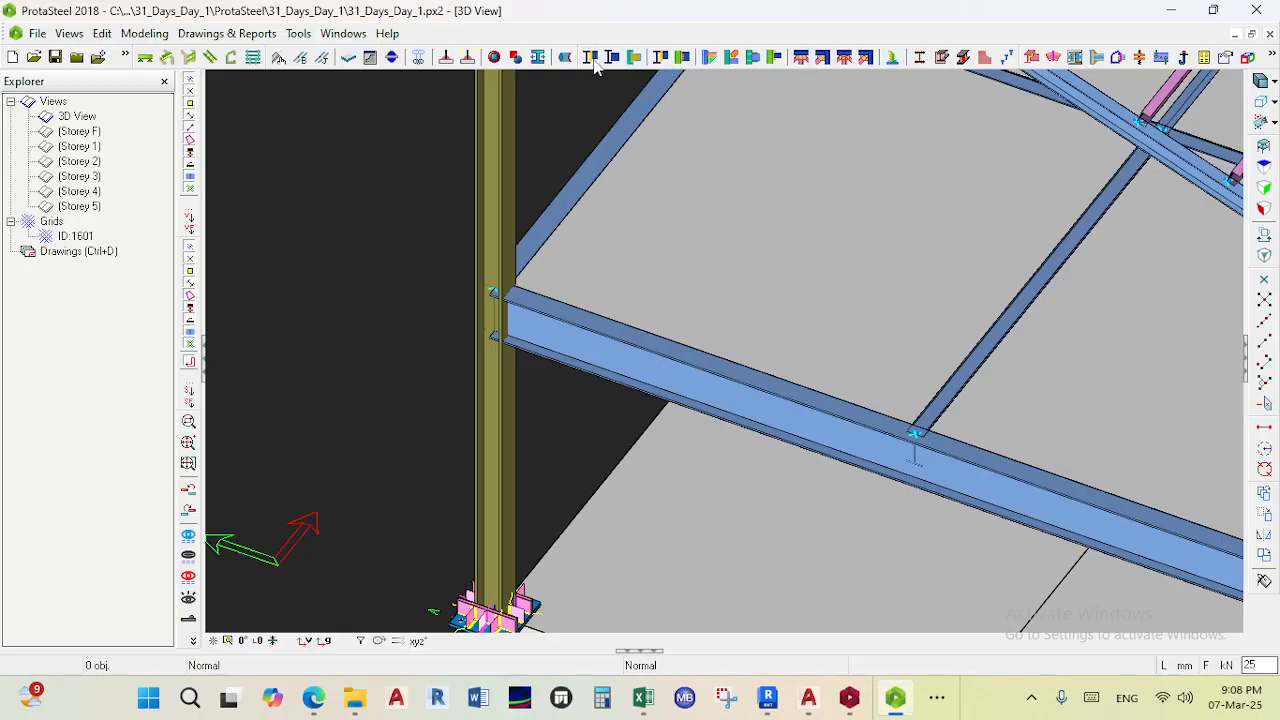
scroll(580, 120, down, 7)
middle_drag(636, 145, 628, 310)
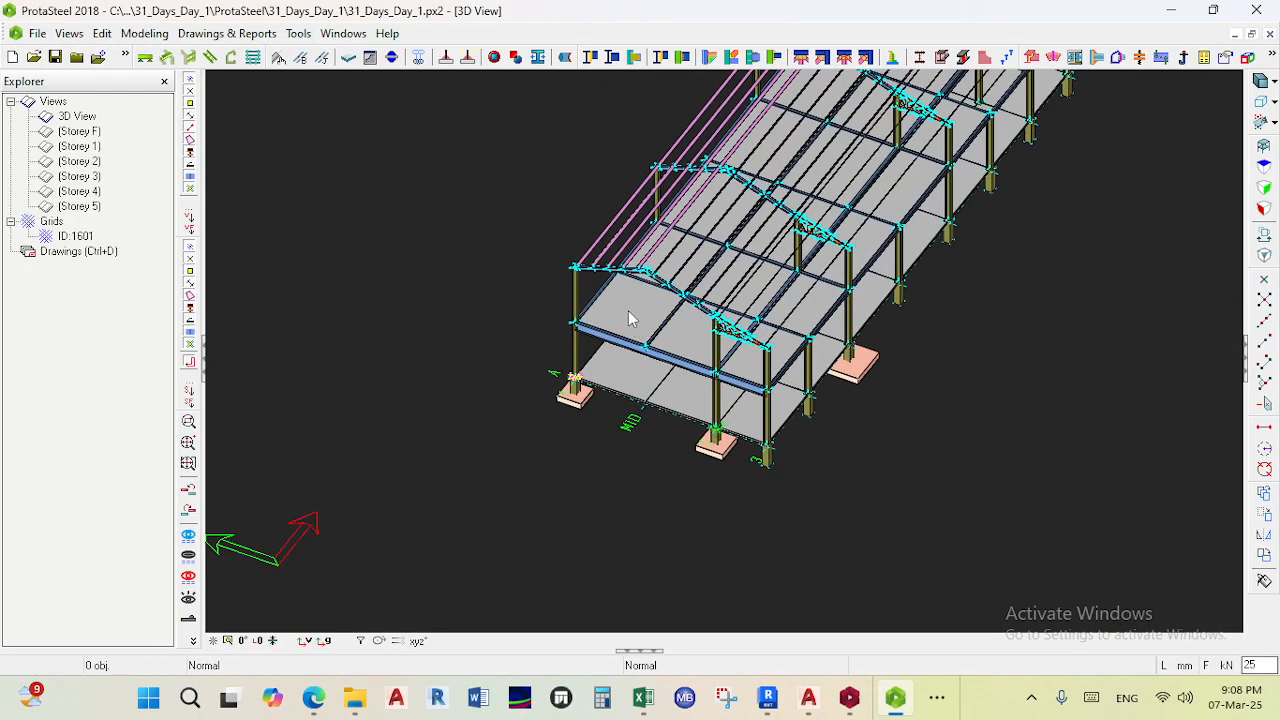
scroll(636, 270, up, 6)
scroll(690, 200, down, 3)
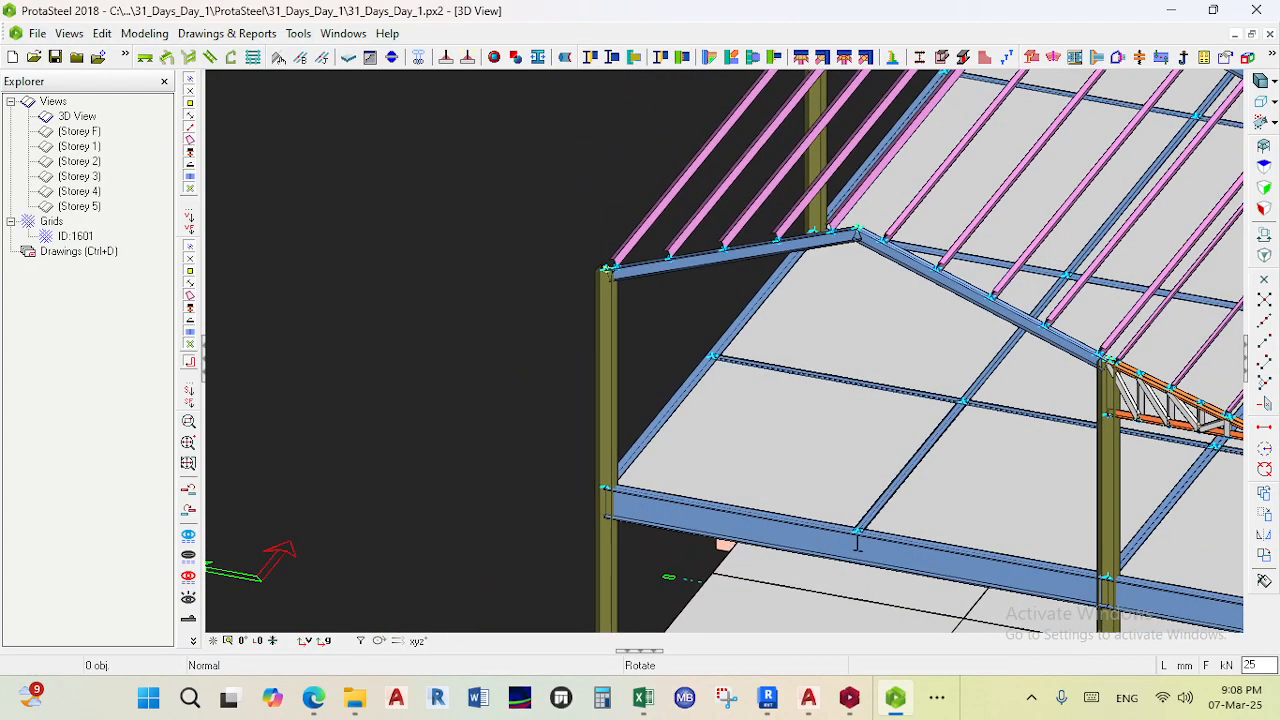
scroll(629, 278, up, 6)
middle_drag(612, 194, 682, 282)
scroll(660, 296, up, 3)
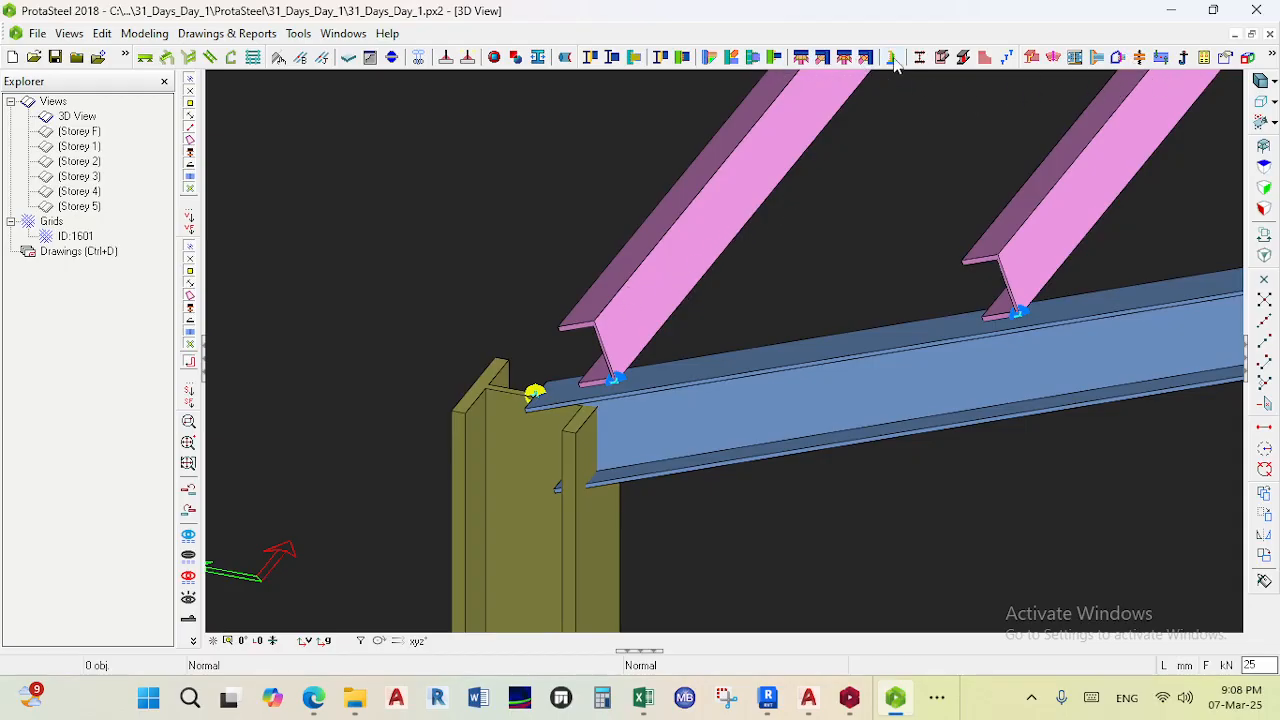
click(1031, 62)
scroll(912, 226, down, 8)
middle_drag(975, 305, 734, 137)
scroll(770, 154, down, 4)
middle_drag(845, 225, 700, 181)
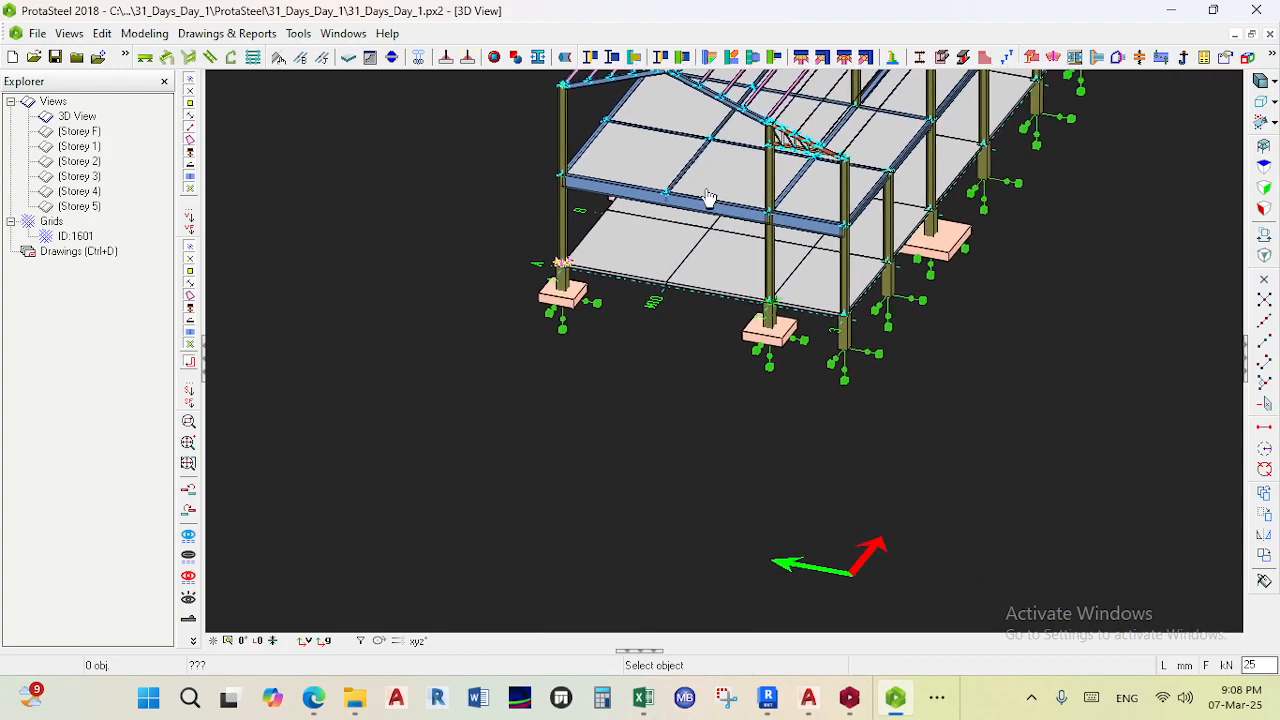
scroll(843, 314, up, 6)
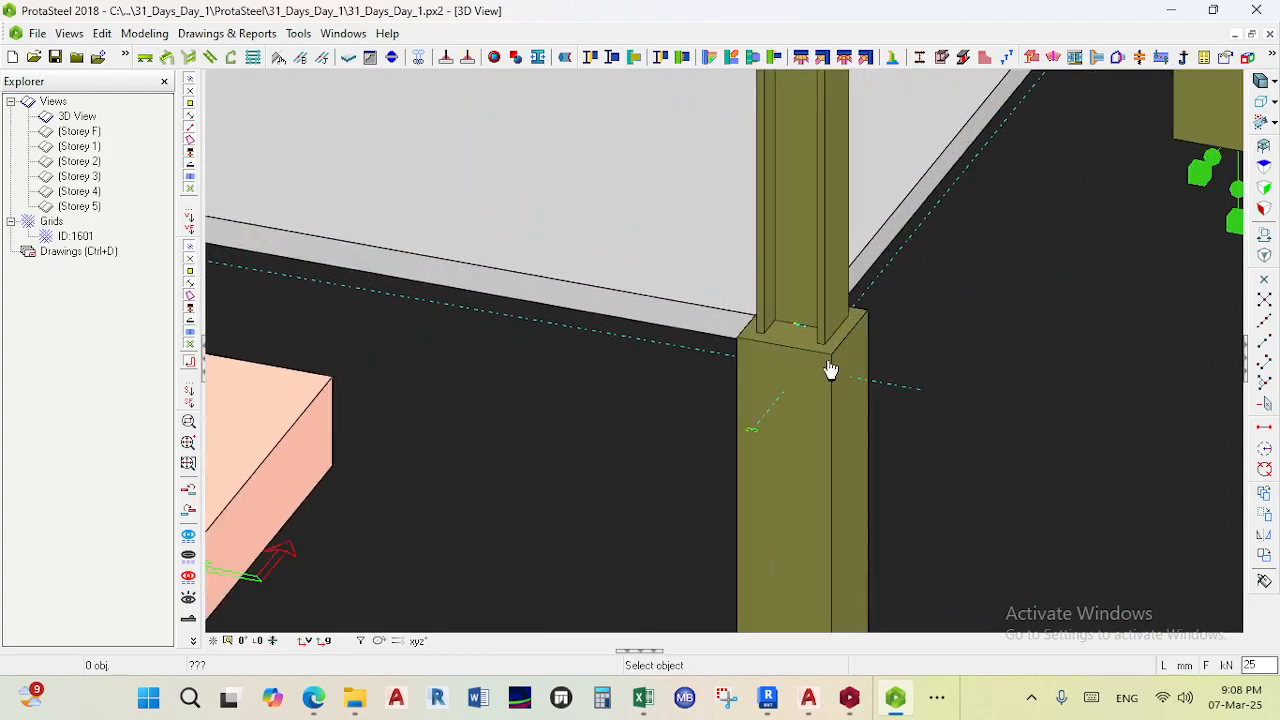
key(Escape)
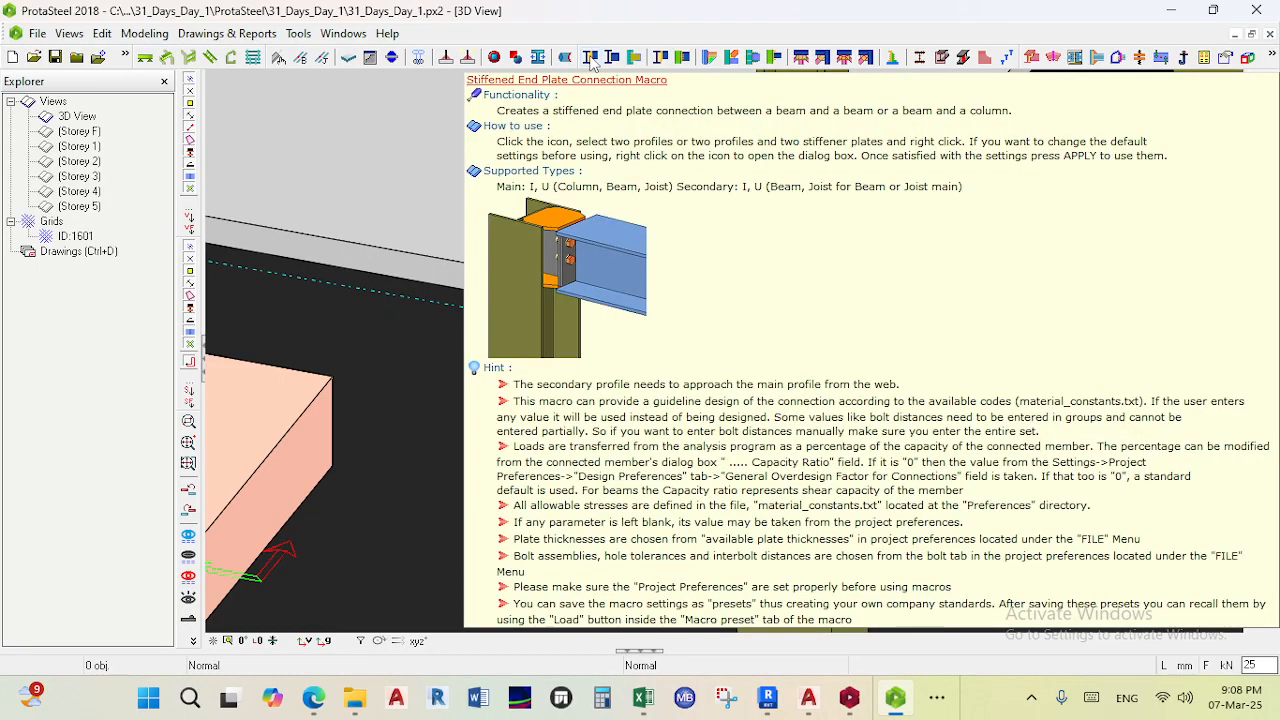
- Create a purlin/girt connection between the rafter and the first purlin at the eaves
mouse_move(613, 60)
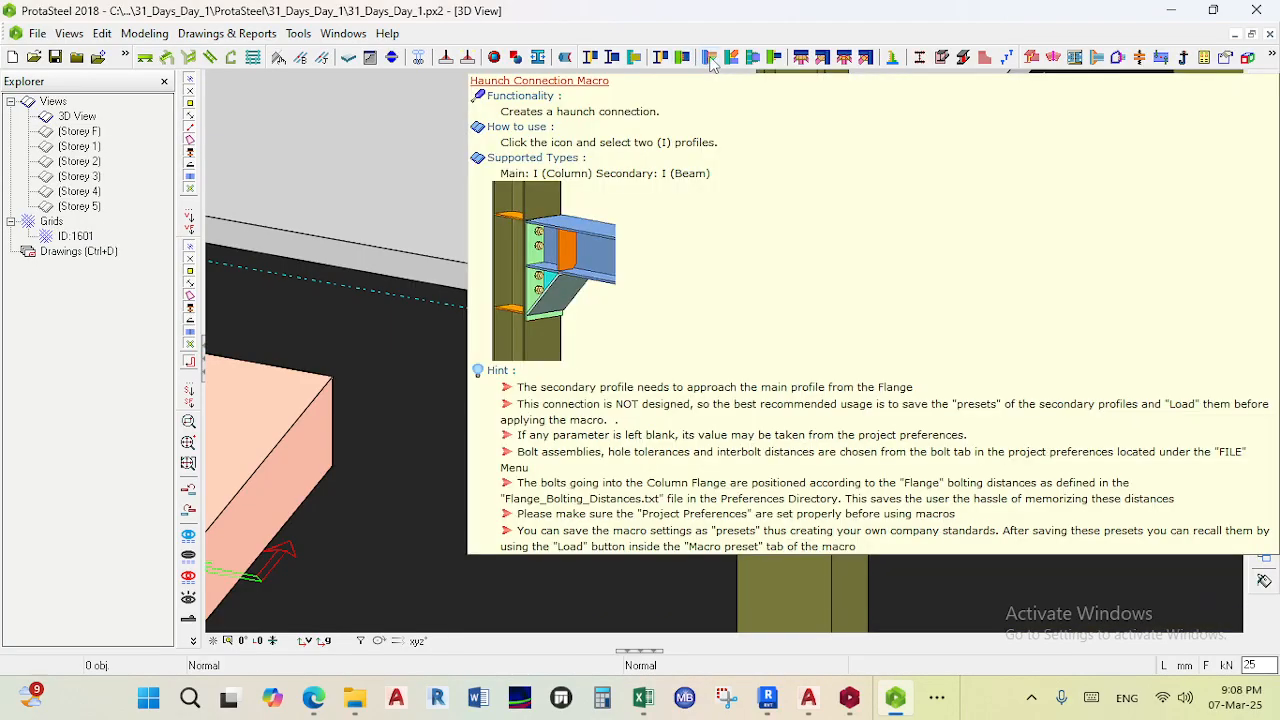
mouse_move(737, 66)
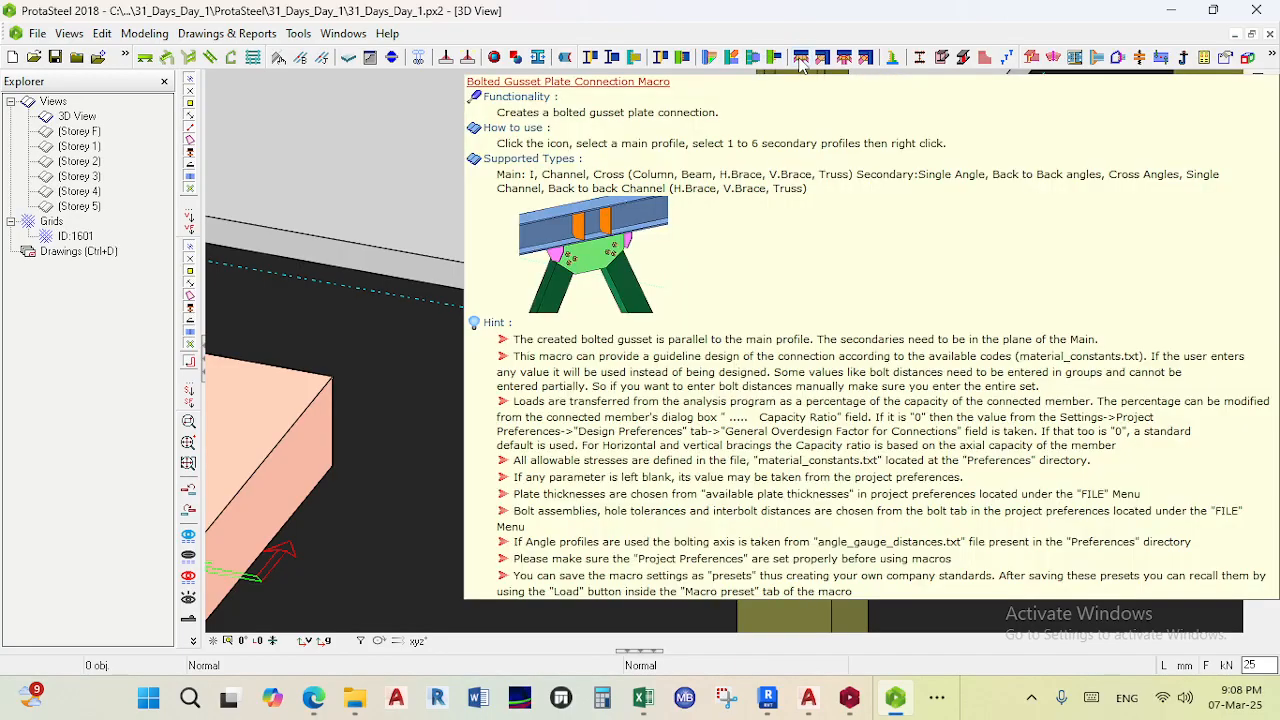
mouse_move(819, 63)
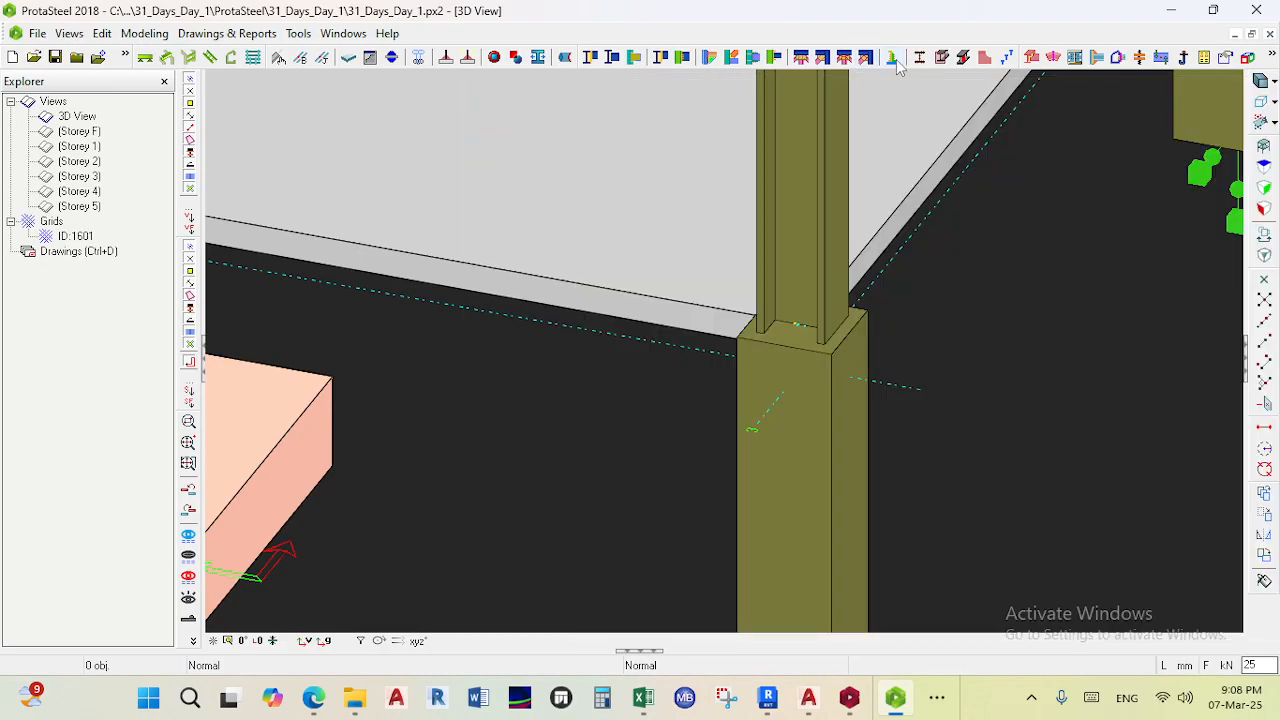
mouse_move(897, 66)
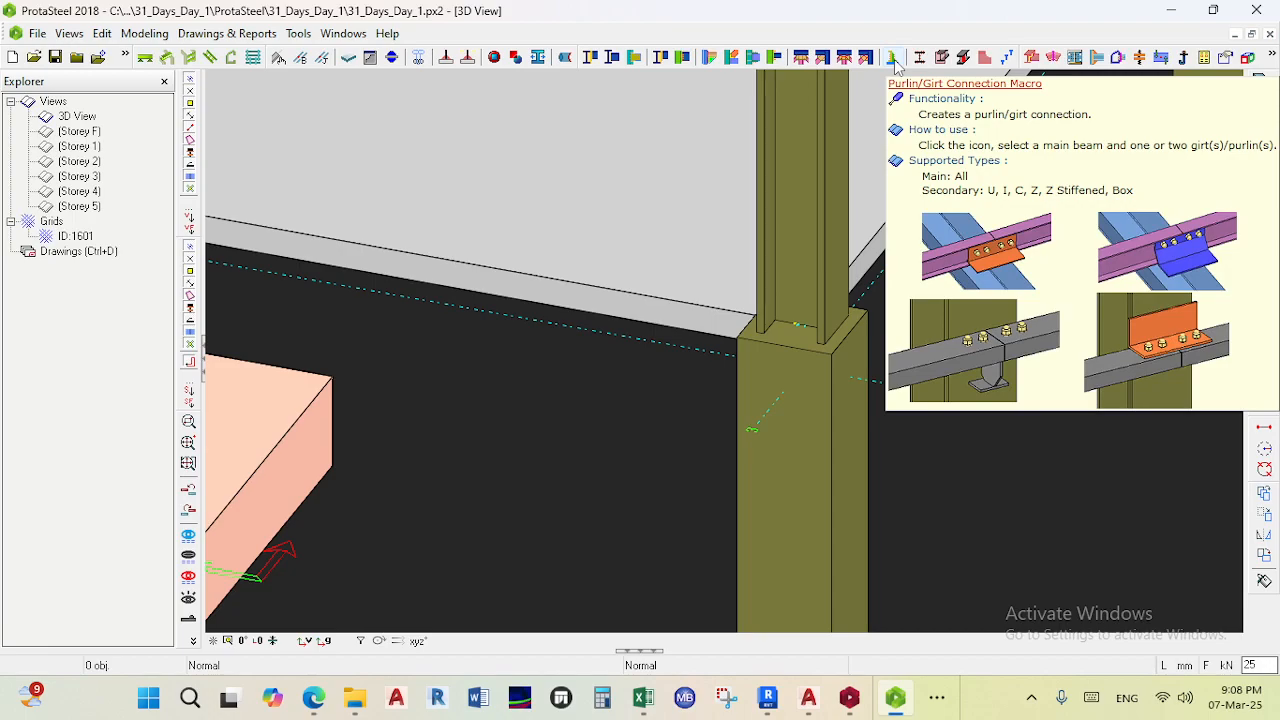
click(897, 66)
scroll(843, 149, down, 5)
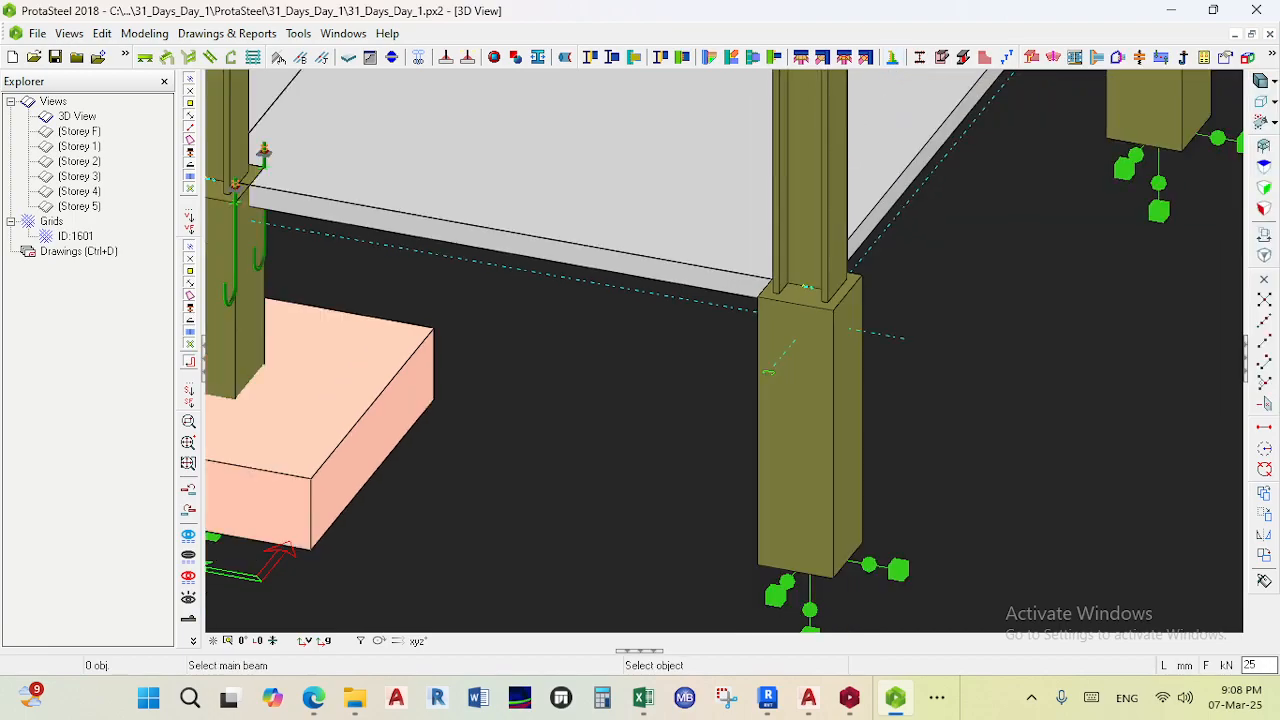
scroll(697, 205, up, 5)
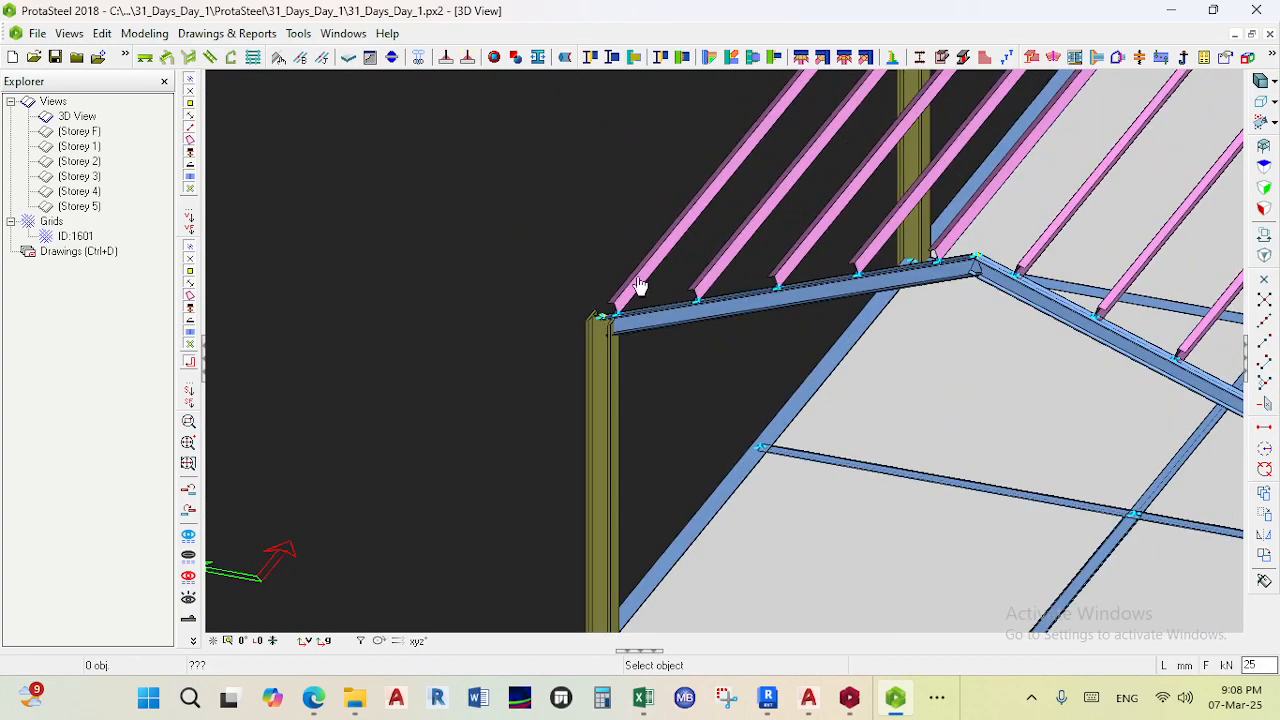
click(569, 371)
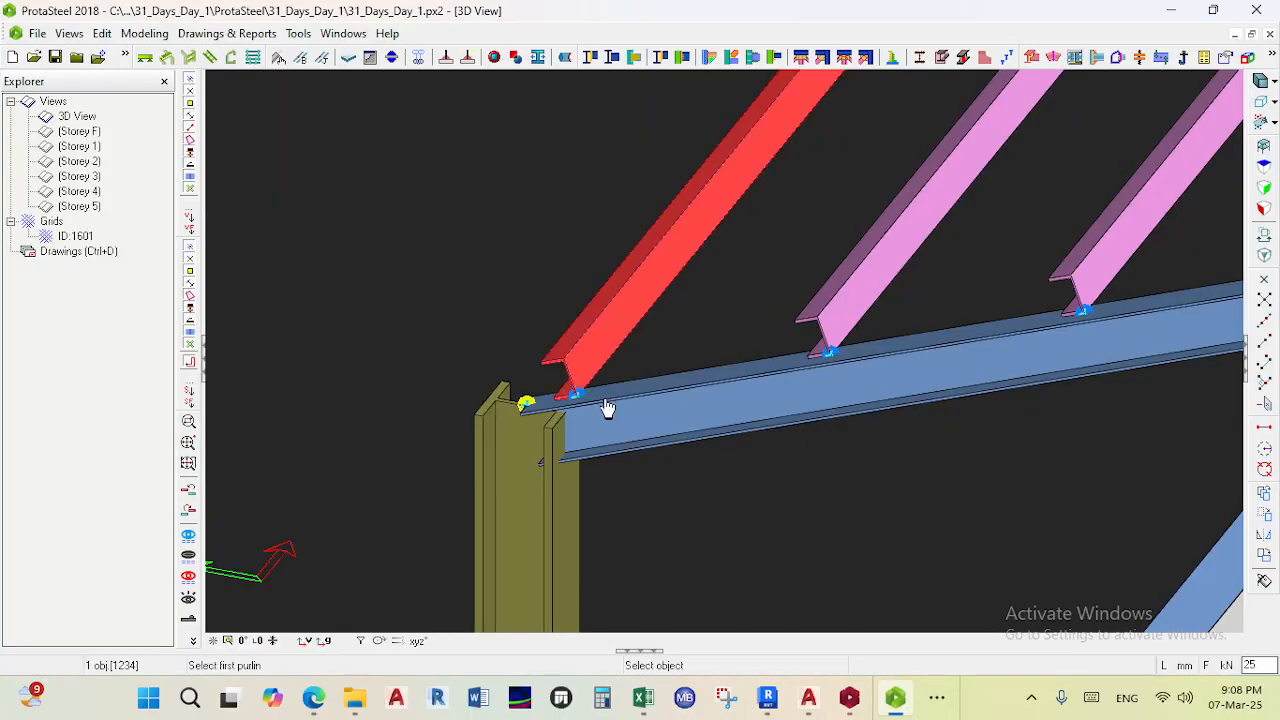
click(607, 410)
right_click(608, 382)
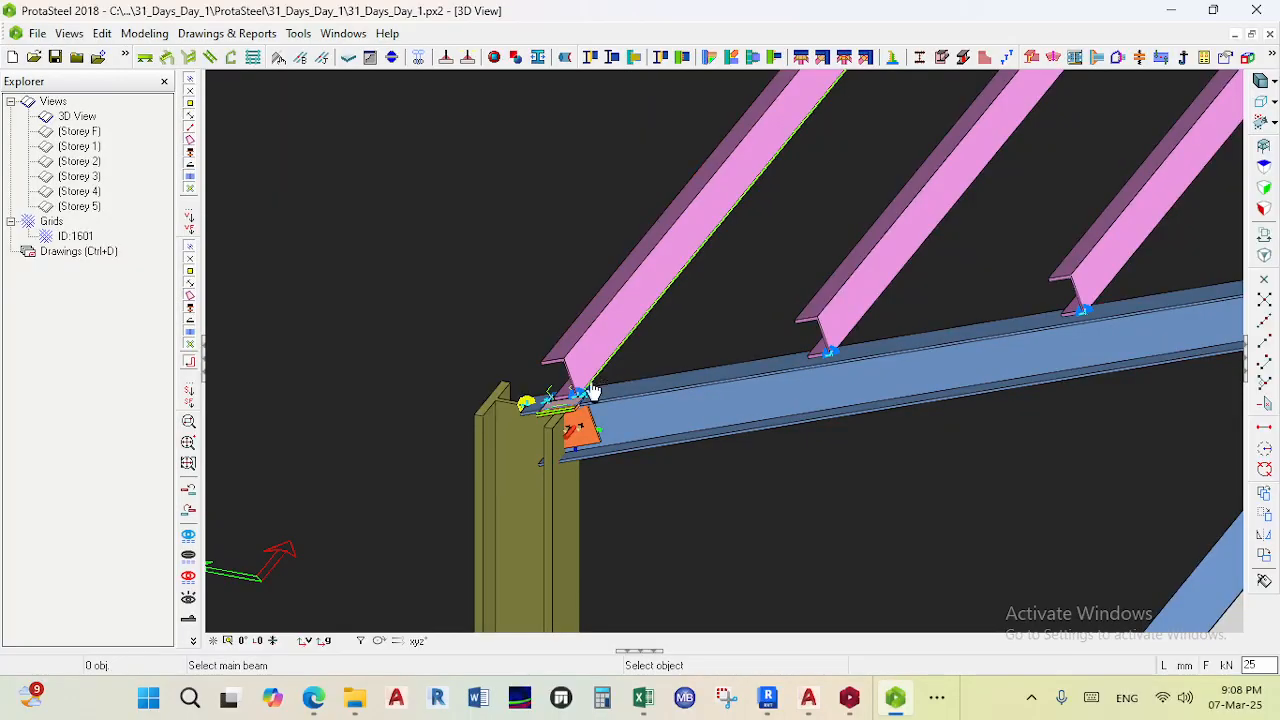
scroll(600, 383, up, 4)
scroll(740, 250, down, 4)
key(Escape)
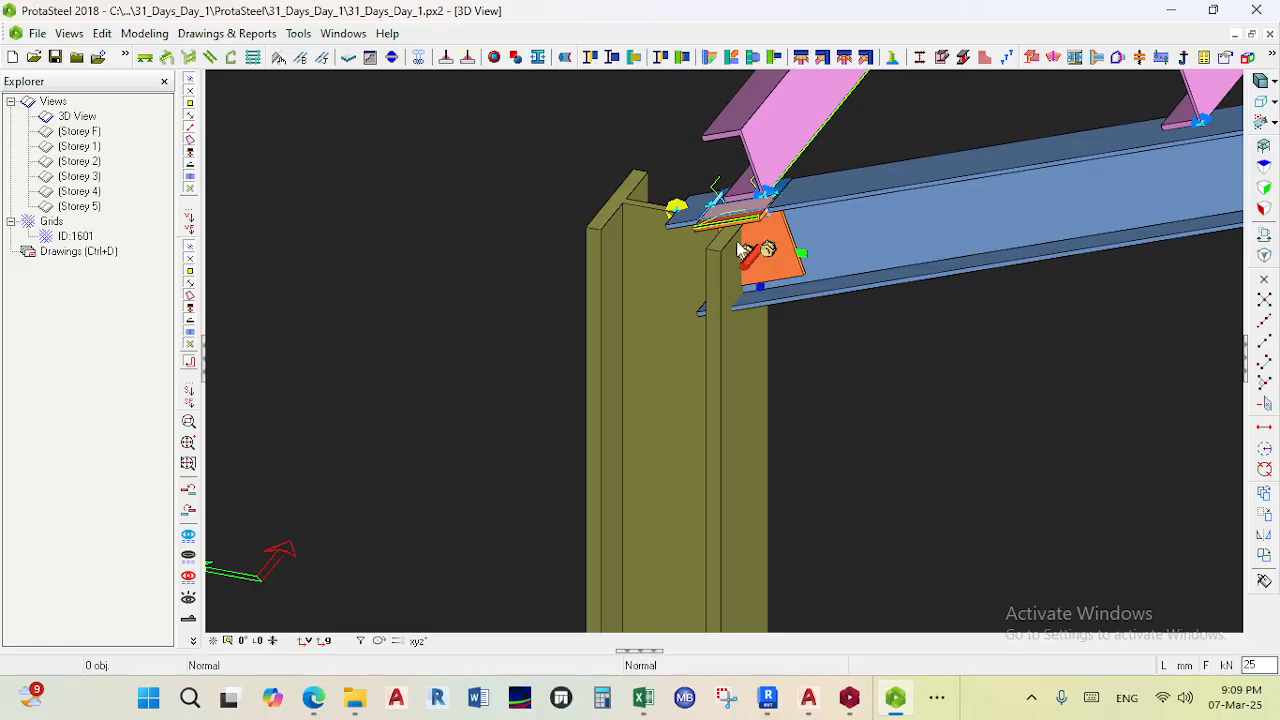
- Inspect the new purlin cleat connection at the eaves from closer angles
scroll(740, 250, down, 2)
scroll(730, 240, down, 3)
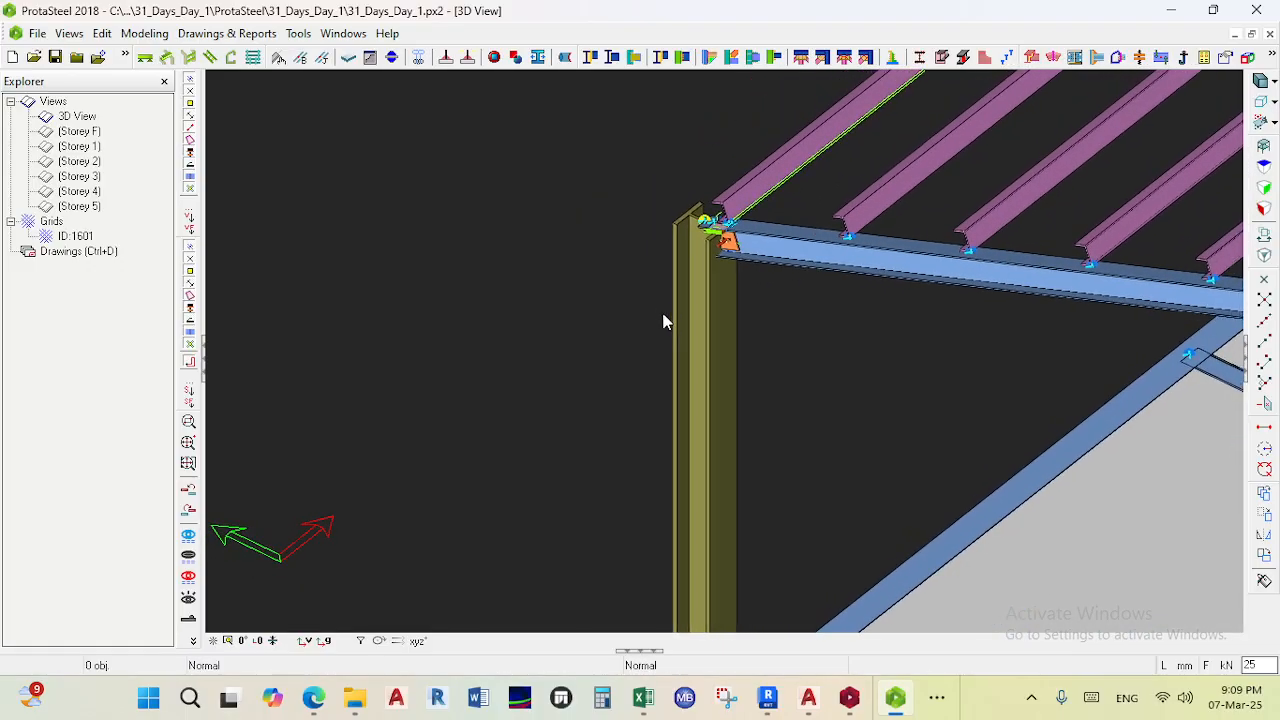
scroll(737, 240, up, 6)
ctrl+middle_drag(752, 229, 700, 290)
scroll(700, 290, down, 2)
middle_drag(915, 95, 885, 222)
scroll(885, 222, up, 4)
scroll(810, 243, down, 3)
scroll(693, 218, up, 2)
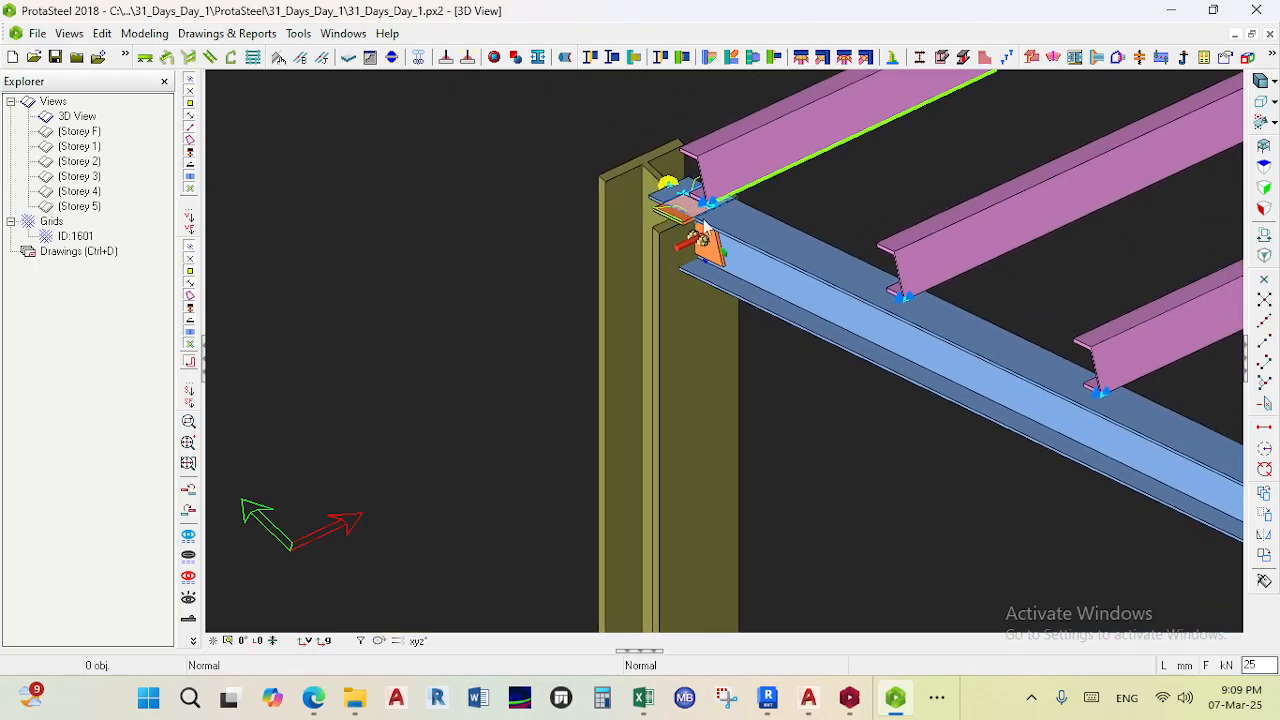
scroll(743, 270, down, 2)
scroll(770, 203, up, 3)
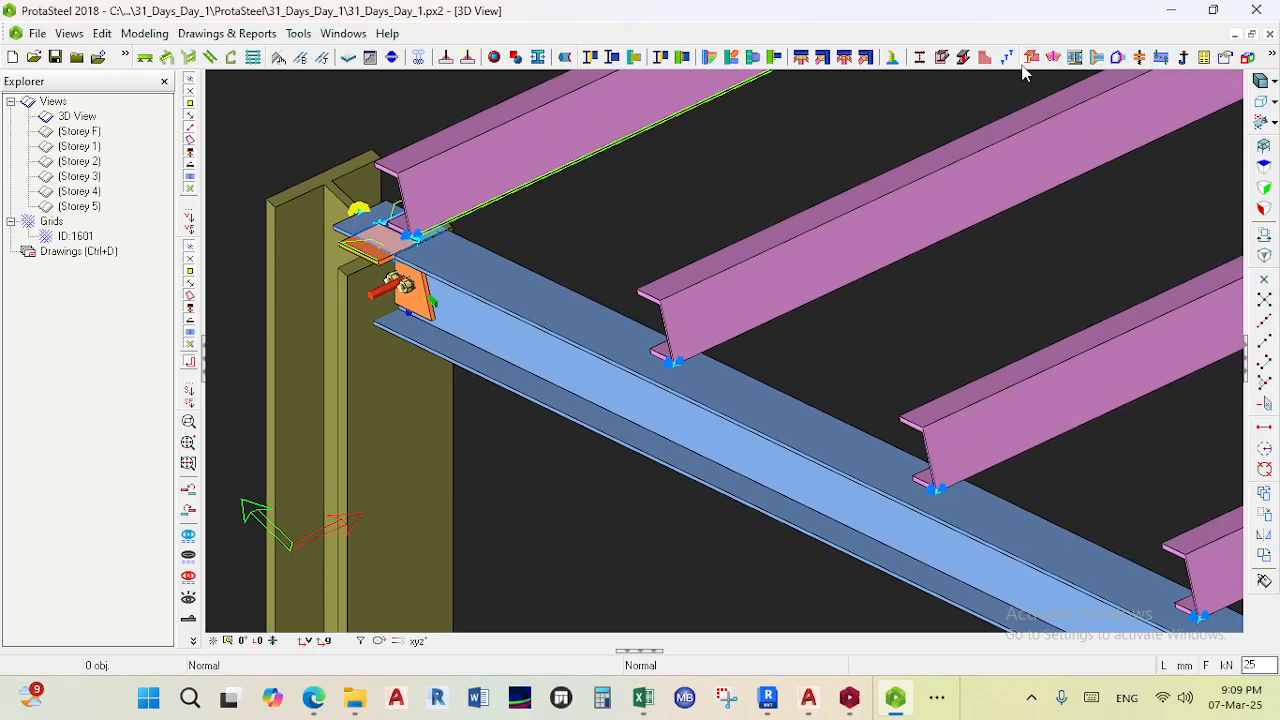
- Add a purlin/girt connection between the rafter and the purlin next to the ridge
click(892, 58)
scroll(963, 226, down, 2)
scroll(703, 237, up, 4)
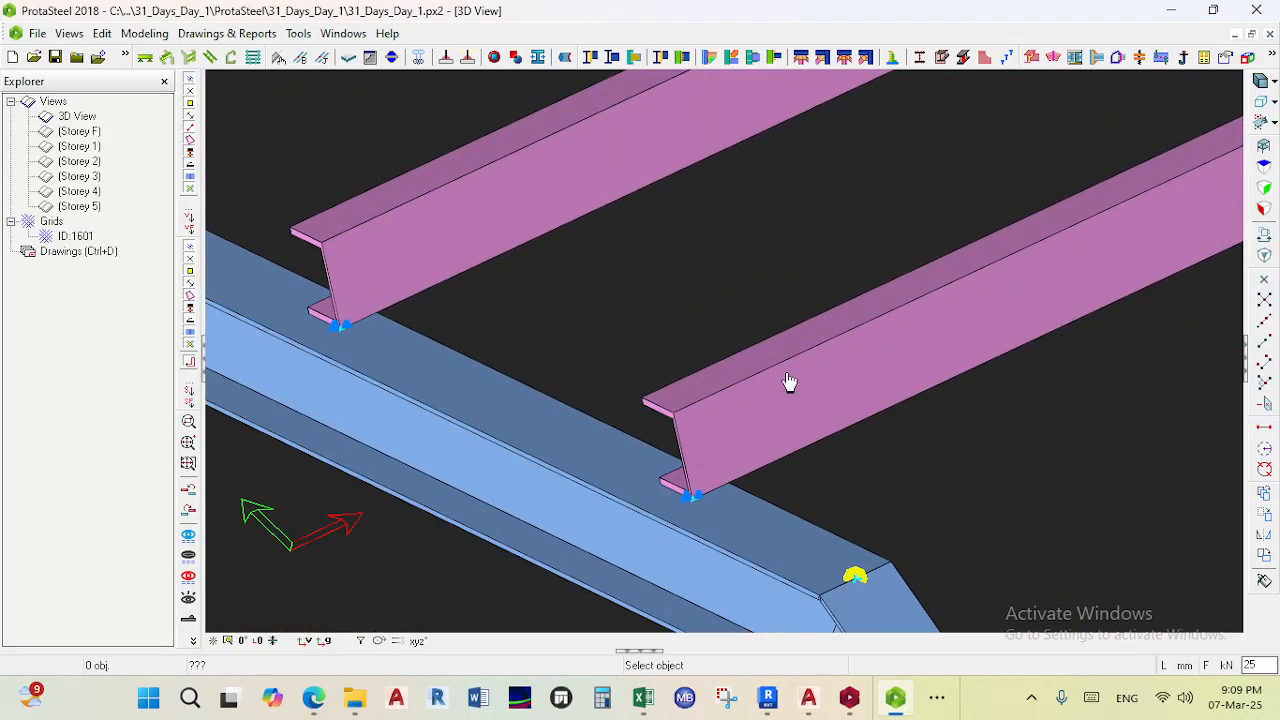
middle_drag(757, 370, 542, 268)
click(455, 434)
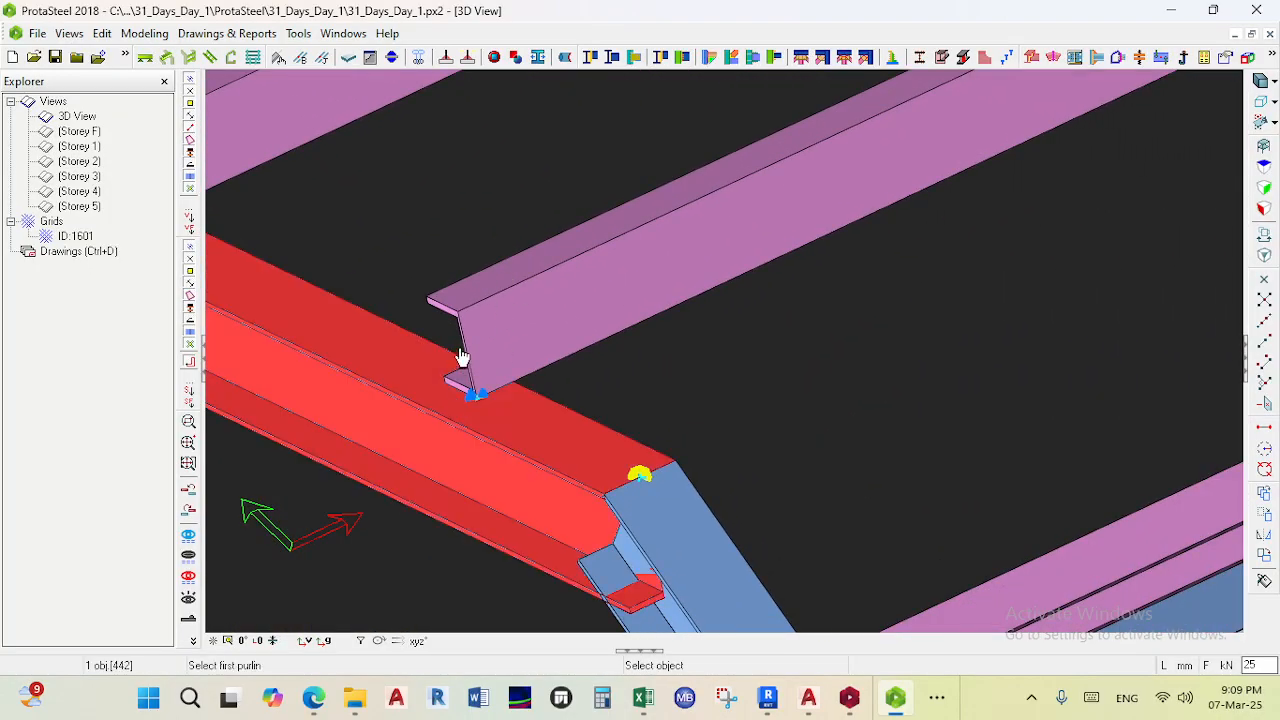
click(466, 342)
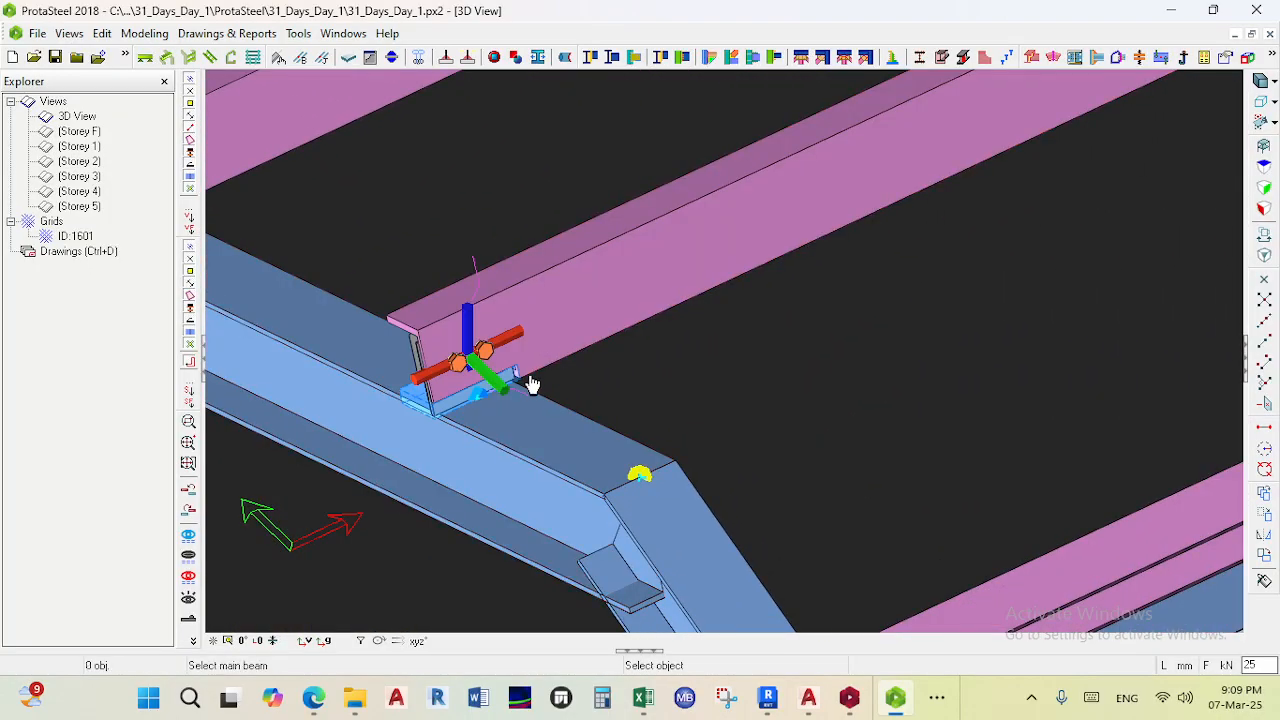
scroll(537, 385, down, 3)
key(Escape)
- Examine the purlin connection near the ridge from several angles
scroll(462, 399, down, 2)
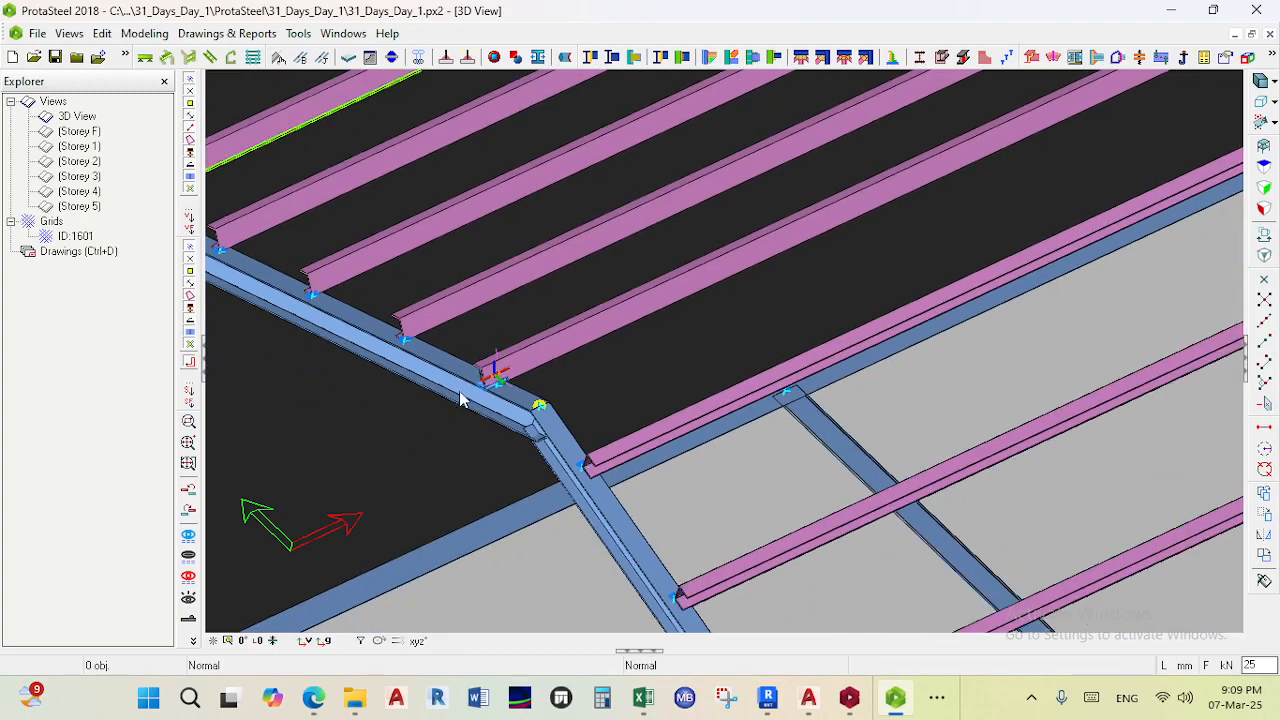
ctrl+middle_drag(469, 402, 473, 260)
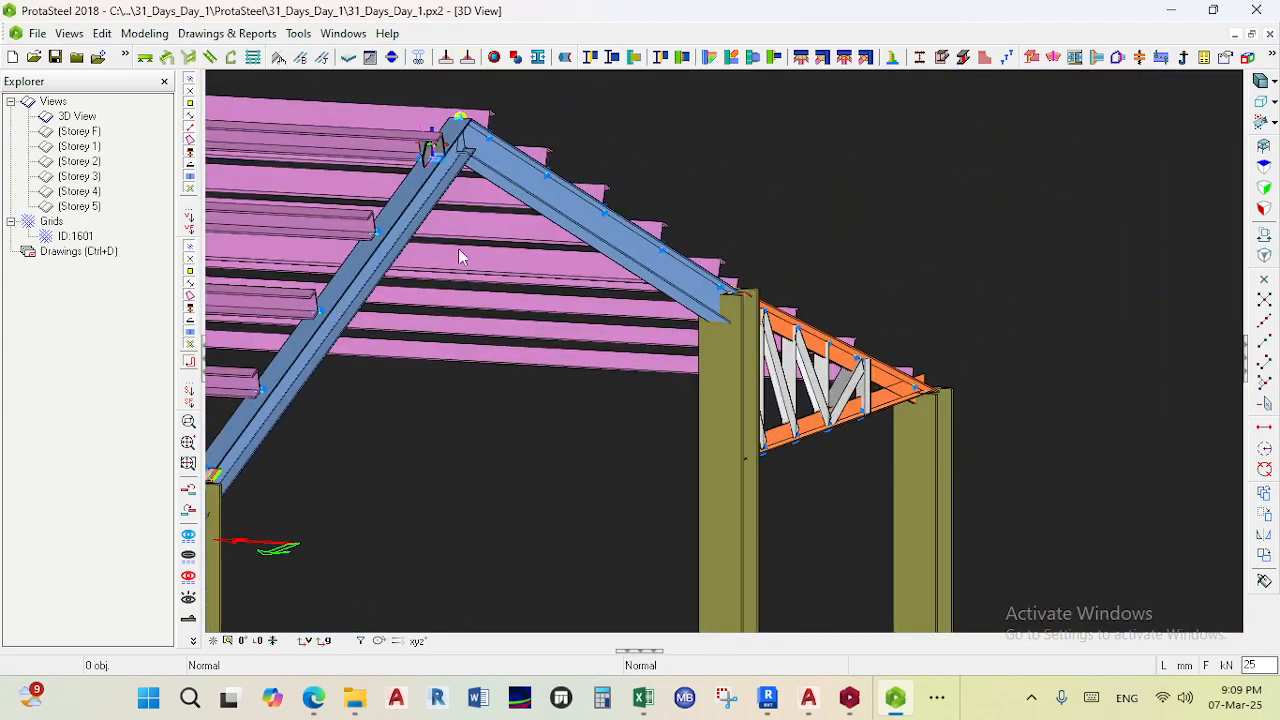
middle_drag(435, 203, 490, 362)
scroll(456, 272, up, 5)
middle_drag(455, 270, 528, 340)
scroll(489, 348, down, 3)
scroll(597, 418, up, 4)
scroll(600, 417, down, 7)
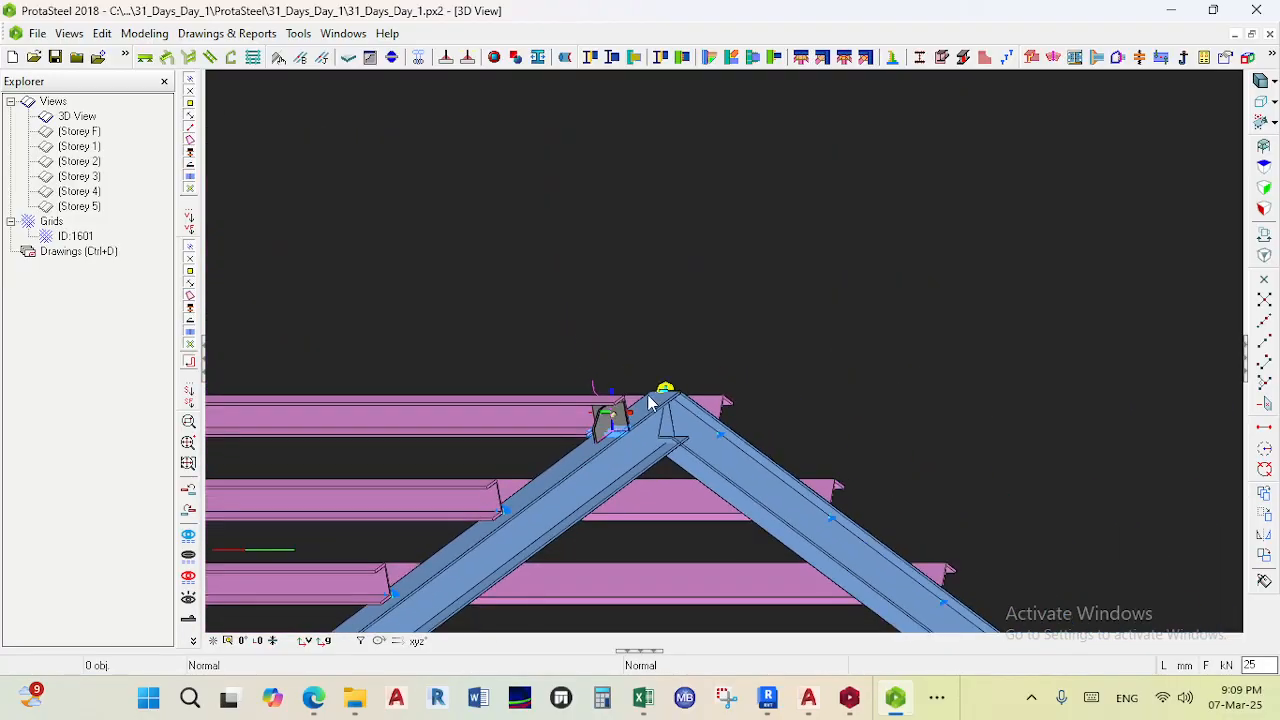
scroll(608, 416, up, 5)
scroll(610, 420, down, 7)
ctrl+middle_drag(612, 420, 568, 325)
scroll(604, 401, up, 5)
scroll(536, 325, up, 1)
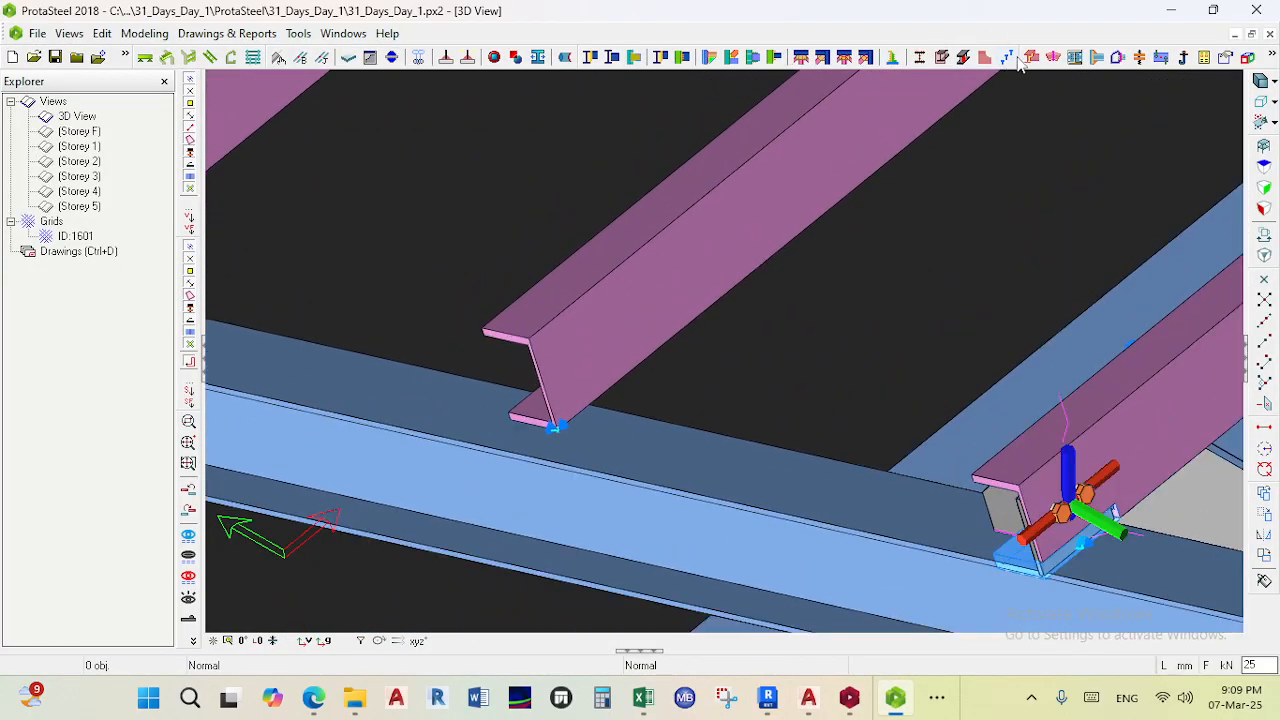
scroll(1073, 132, down, 4)
scroll(924, 358, up, 3)
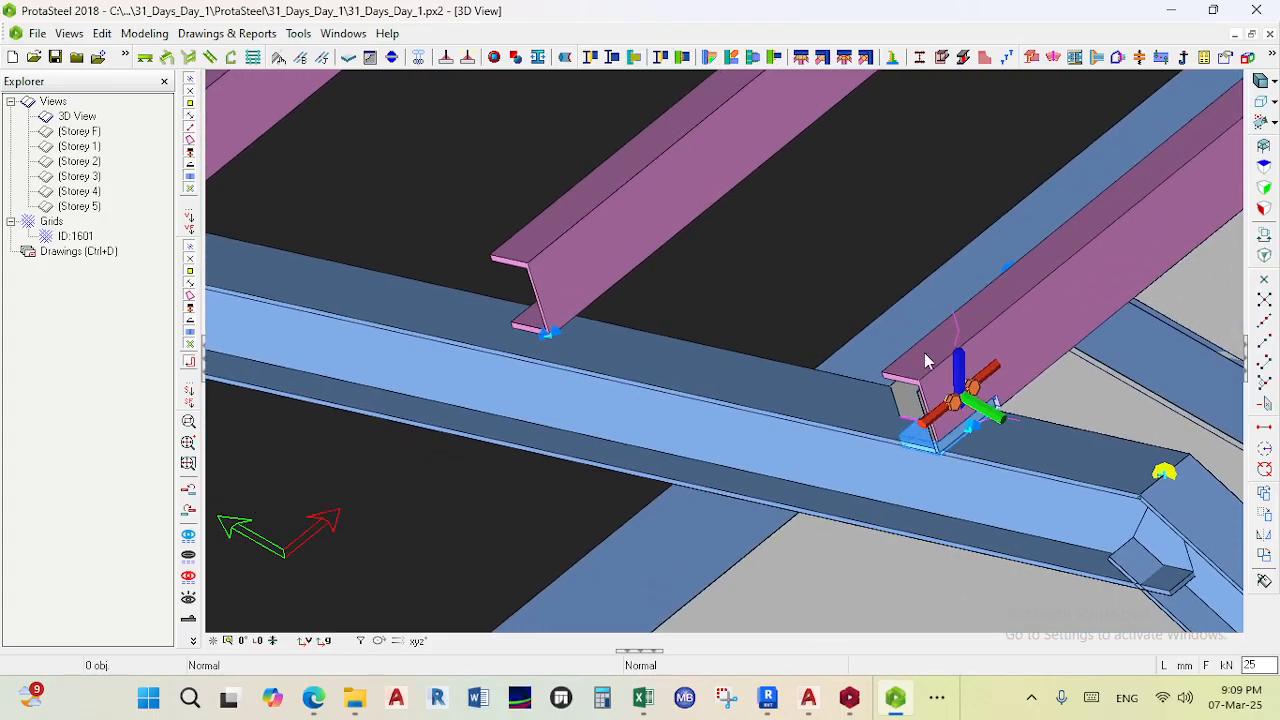
click(958, 385)
right_click(966, 388)
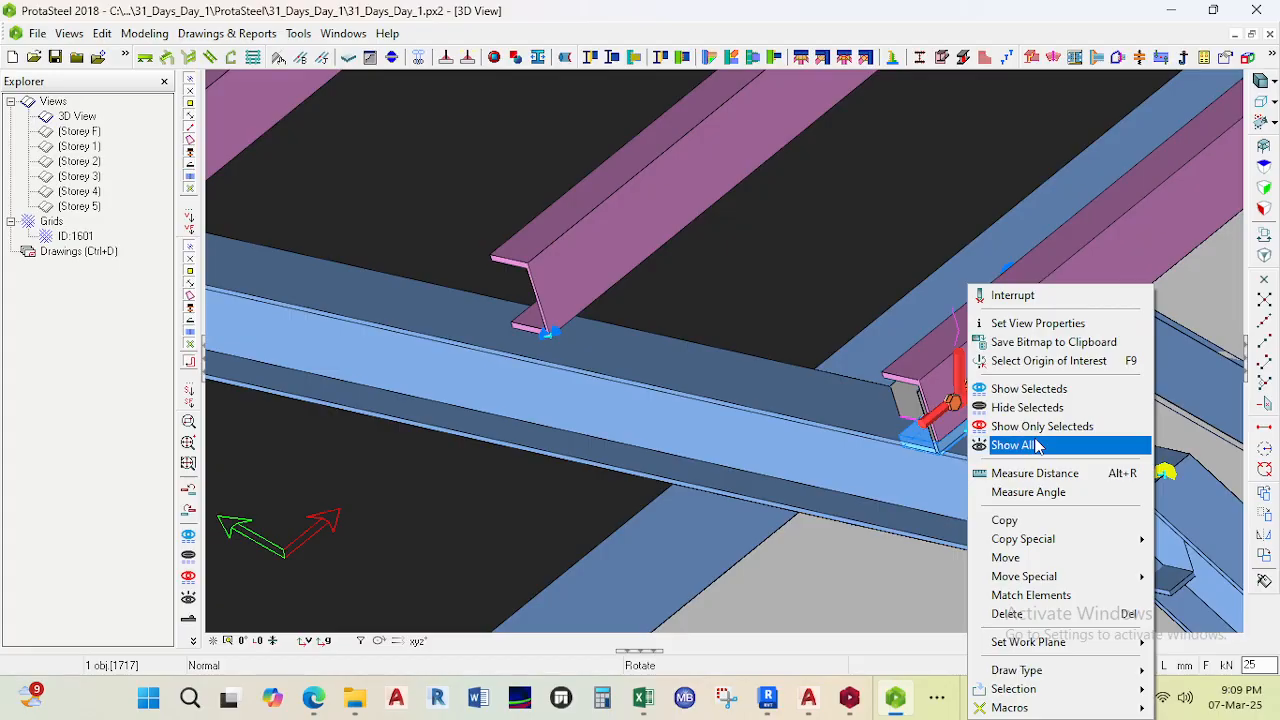
mouse_move(1036, 649)
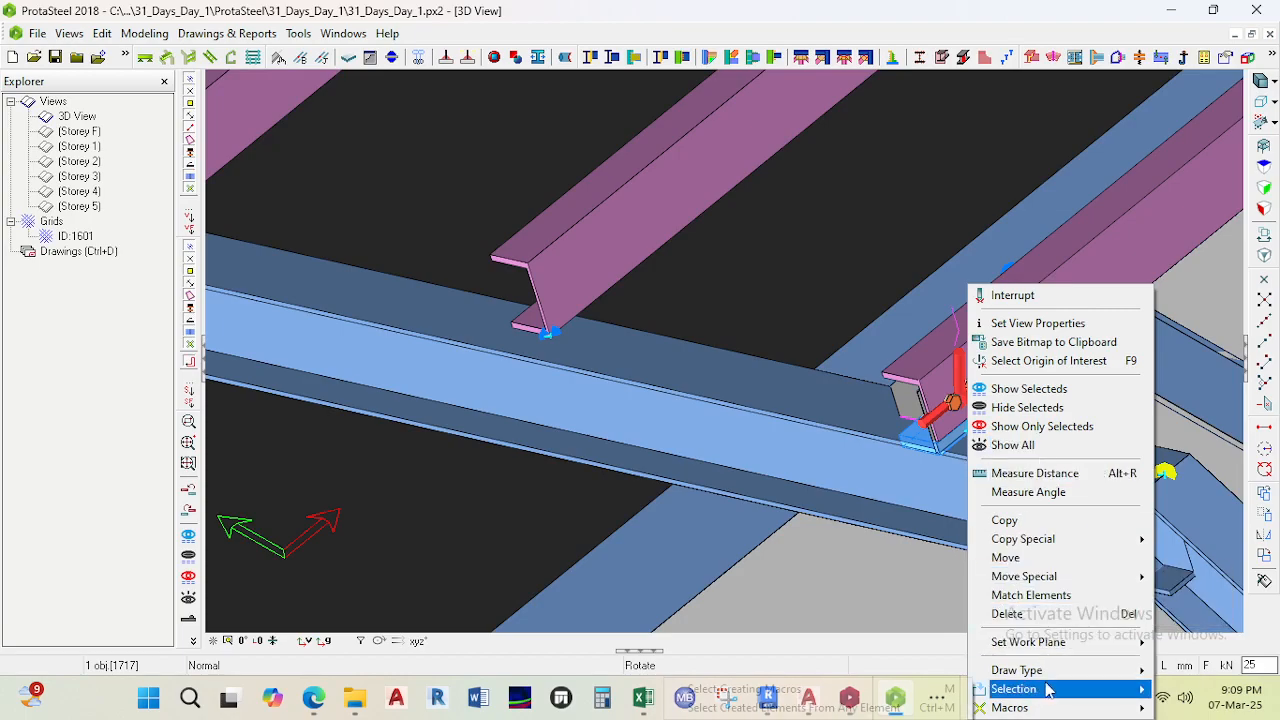
mouse_move(1042, 679)
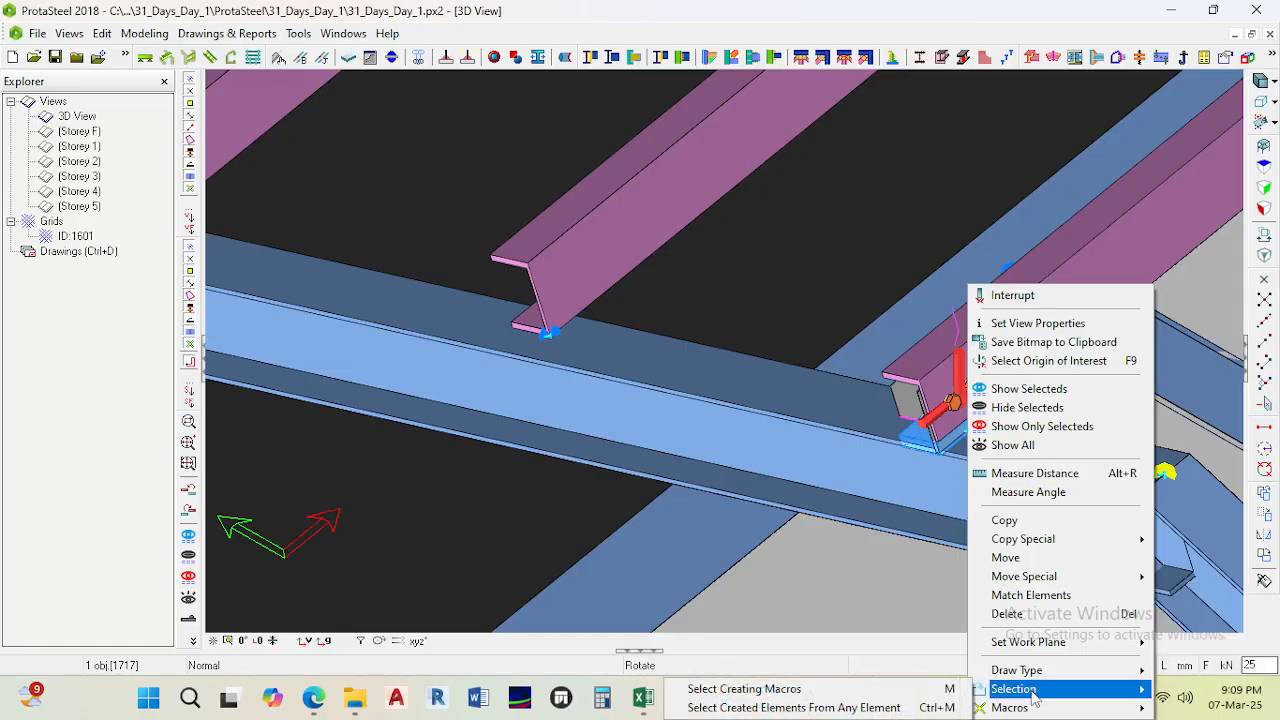
click(569, 442)
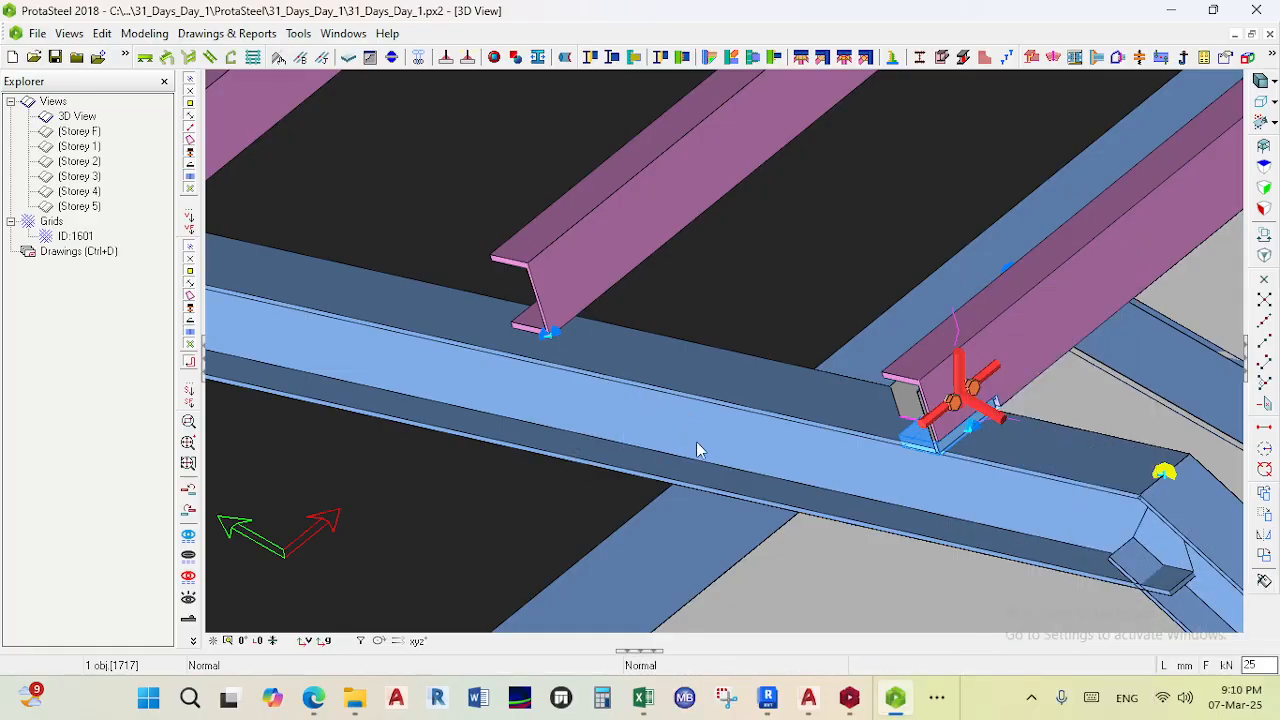
click(691, 449)
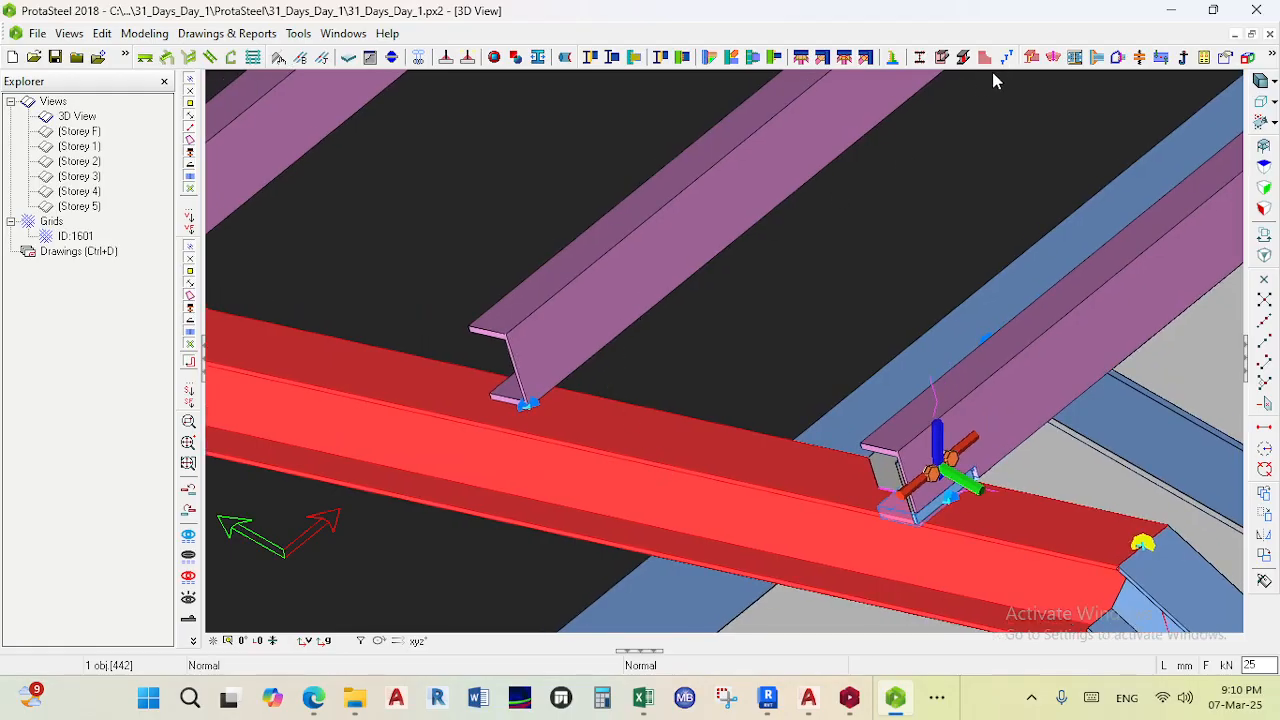
- Add a purlin/girt connection between the rafter and a purlin further up the slope from the eaves
click(893, 59)
click(510, 357)
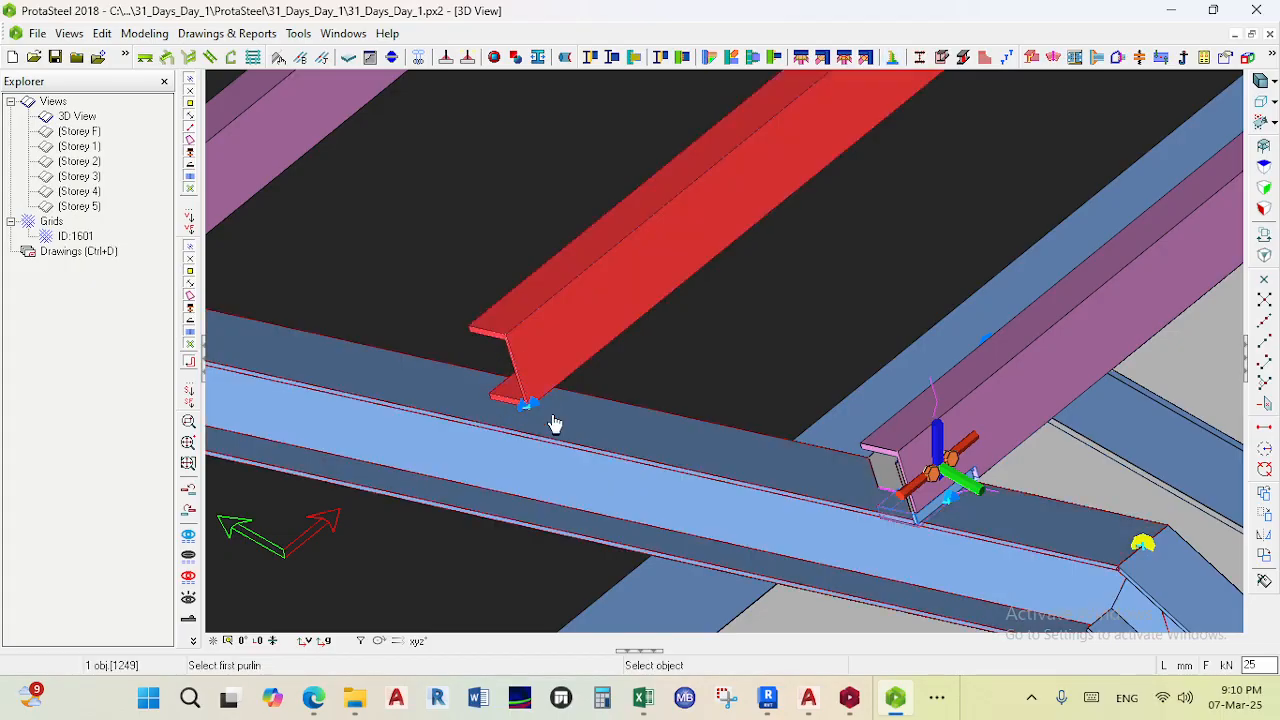
click(566, 450)
click(603, 368)
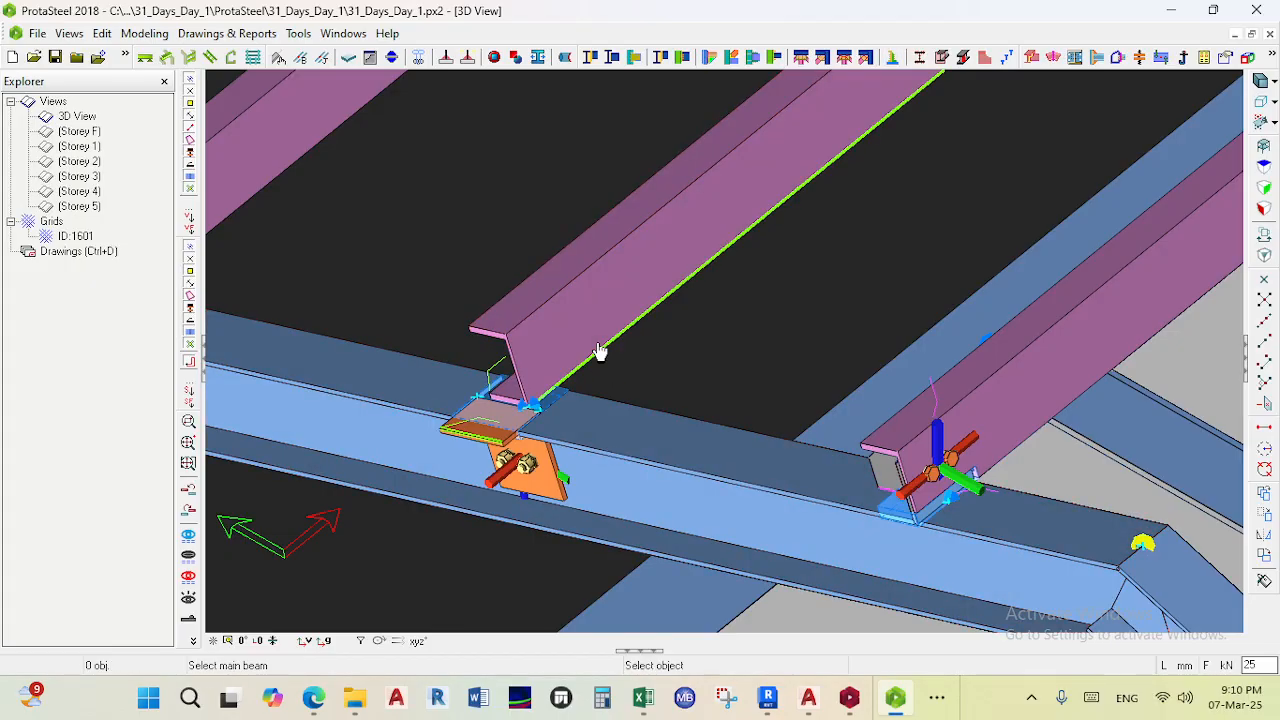
scroll(674, 382, down, 3)
key(Escape)
scroll(651, 404, up, 4)
scroll(794, 373, up, 6)
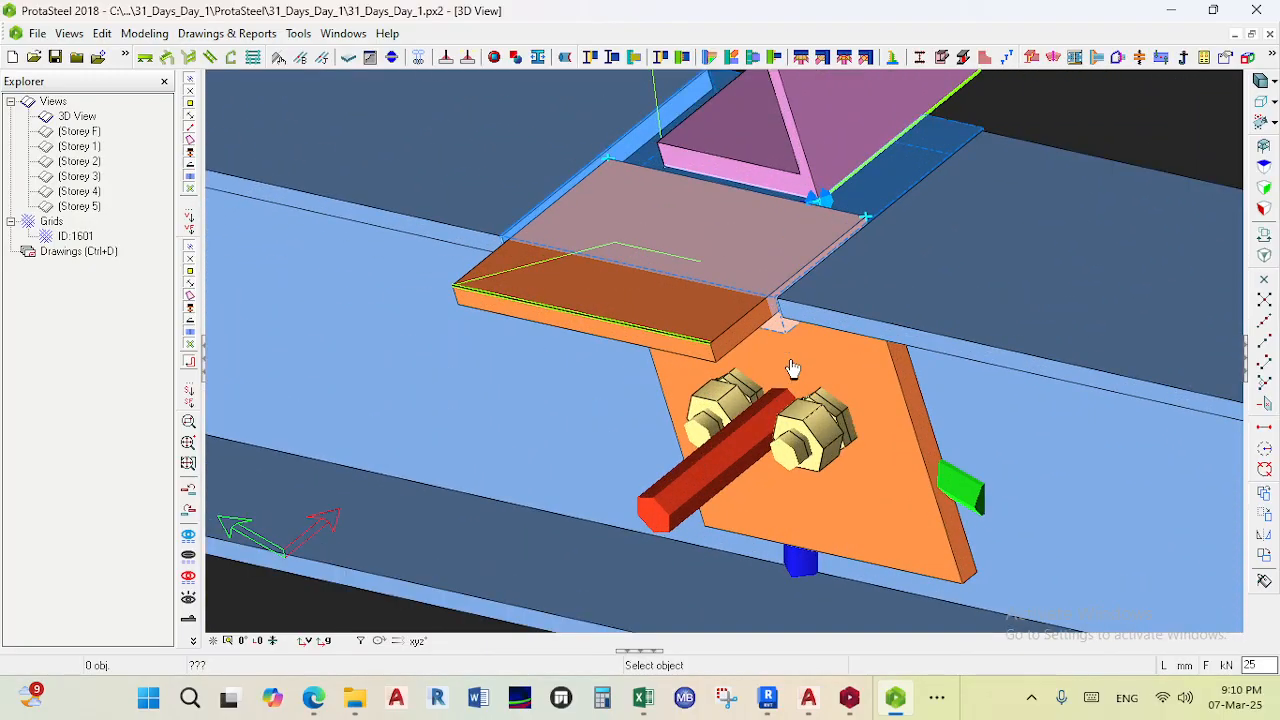
- Add a purlin/girt connection between the rafter and the second purlin from the eaves
scroll(790, 371, down, 5)
scroll(790, 374, down, 6)
middle_drag(868, 443, 1020, 467)
scroll(1014, 451, up, 2)
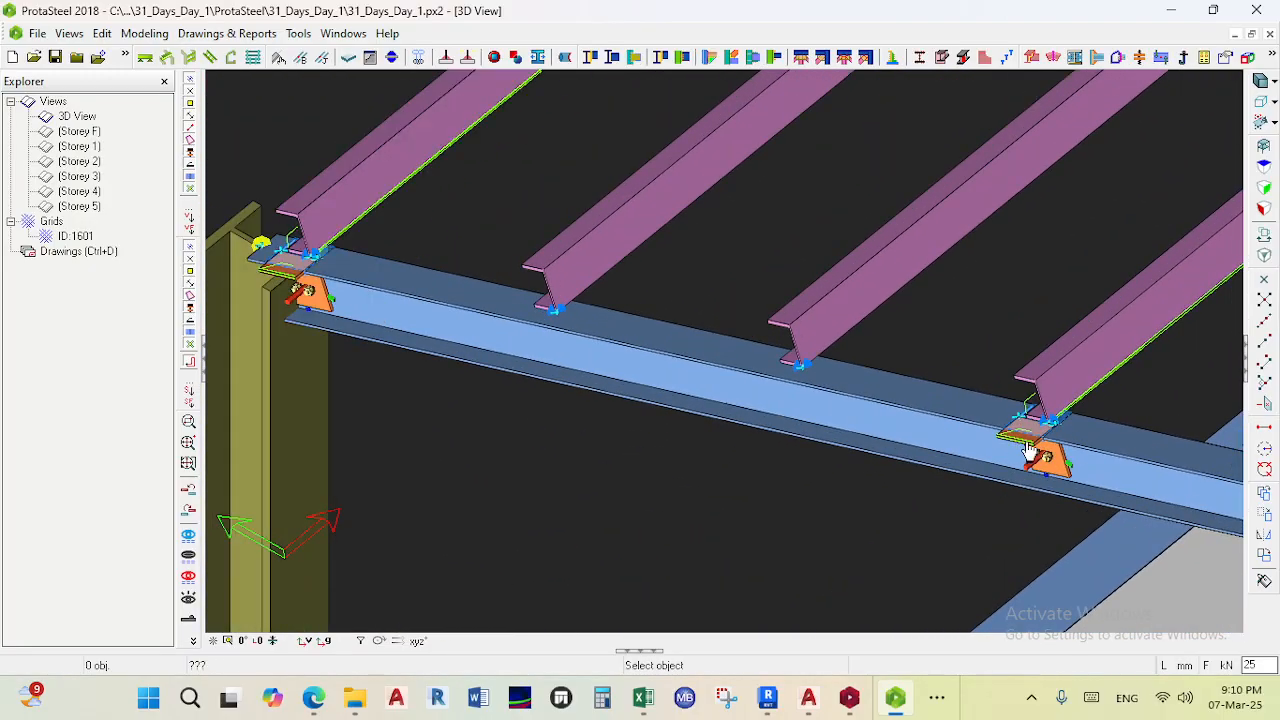
middle_drag(655, 415, 708, 423)
middle_drag(651, 369, 611, 428)
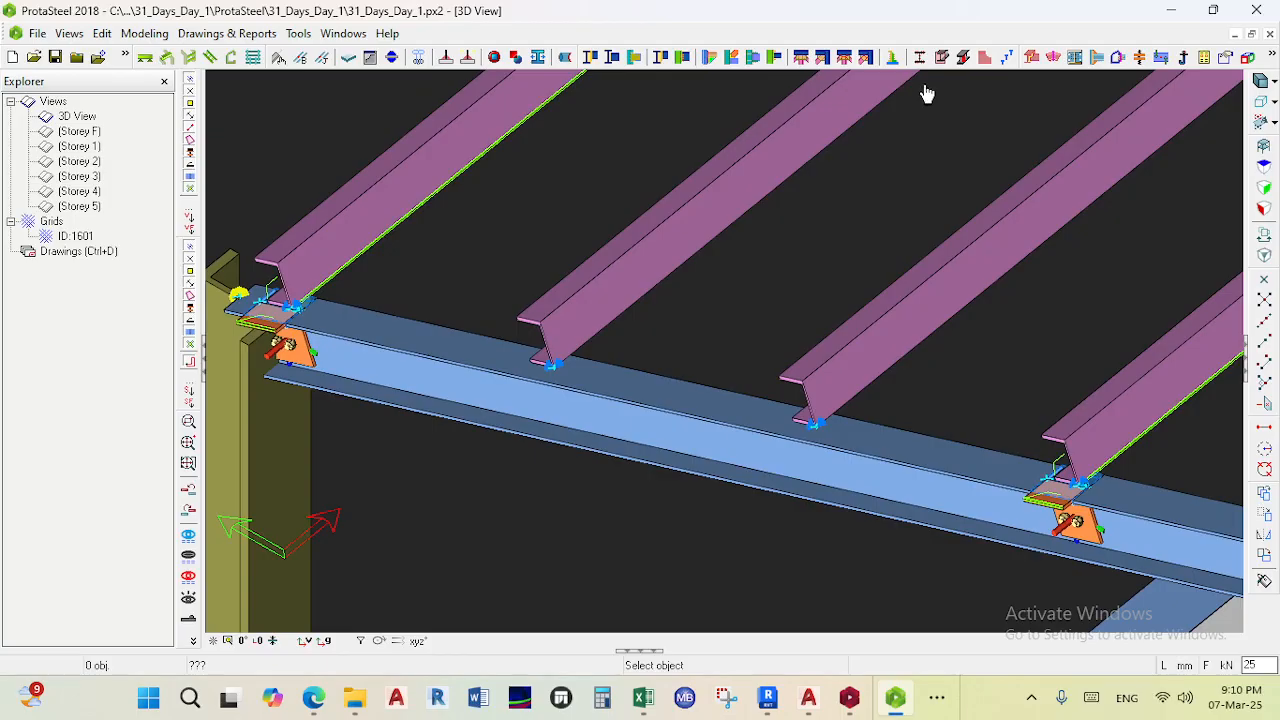
click(892, 57)
click(597, 400)
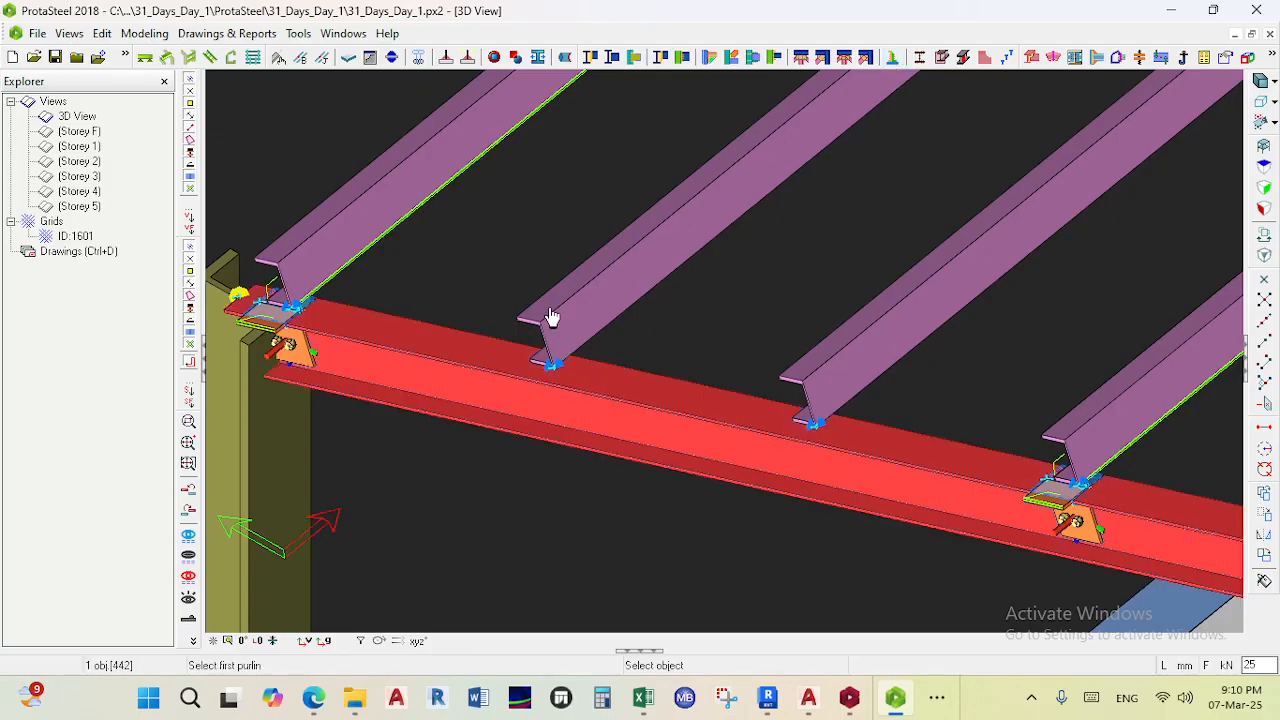
click(557, 315)
middle_click(588, 342)
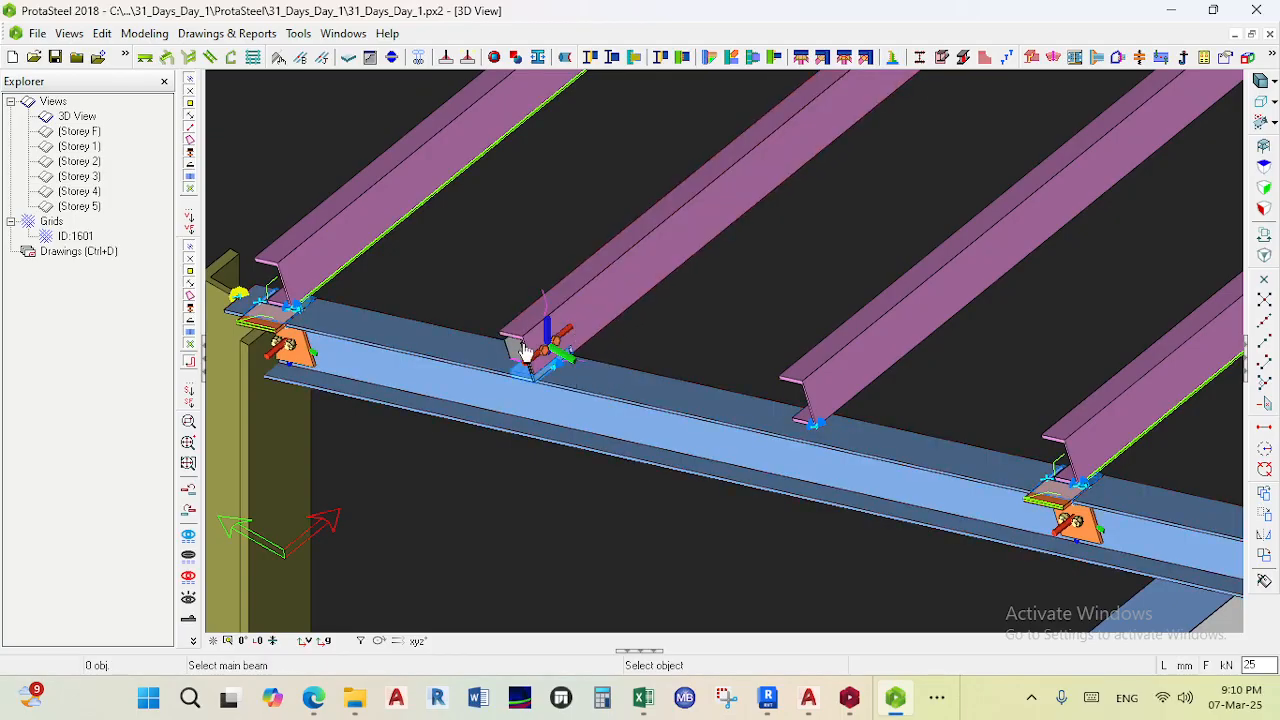
scroll(512, 339, up, 3)
scroll(512, 340, down, 5)
key(Escape)
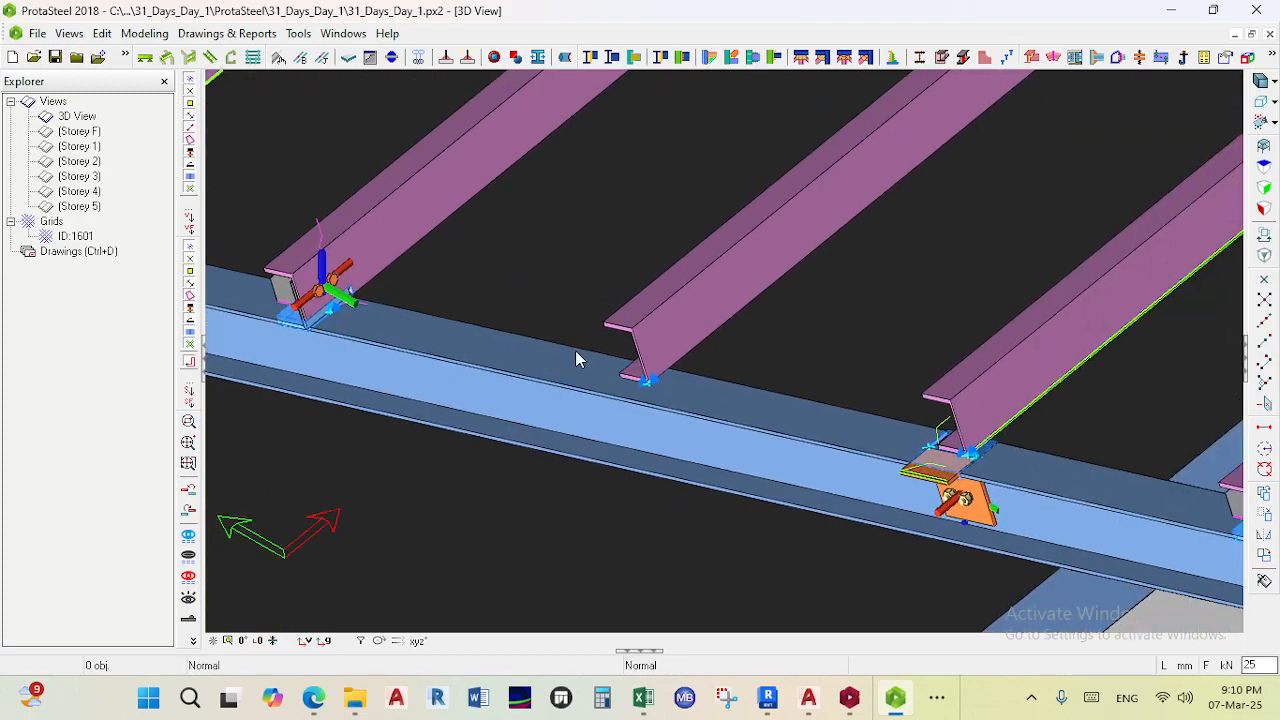
- Connect another purlin to its rafter with a purlin/girt connection
scroll(590, 395, down, 3)
middle_drag(573, 409, 680, 412)
scroll(680, 410, up, 5)
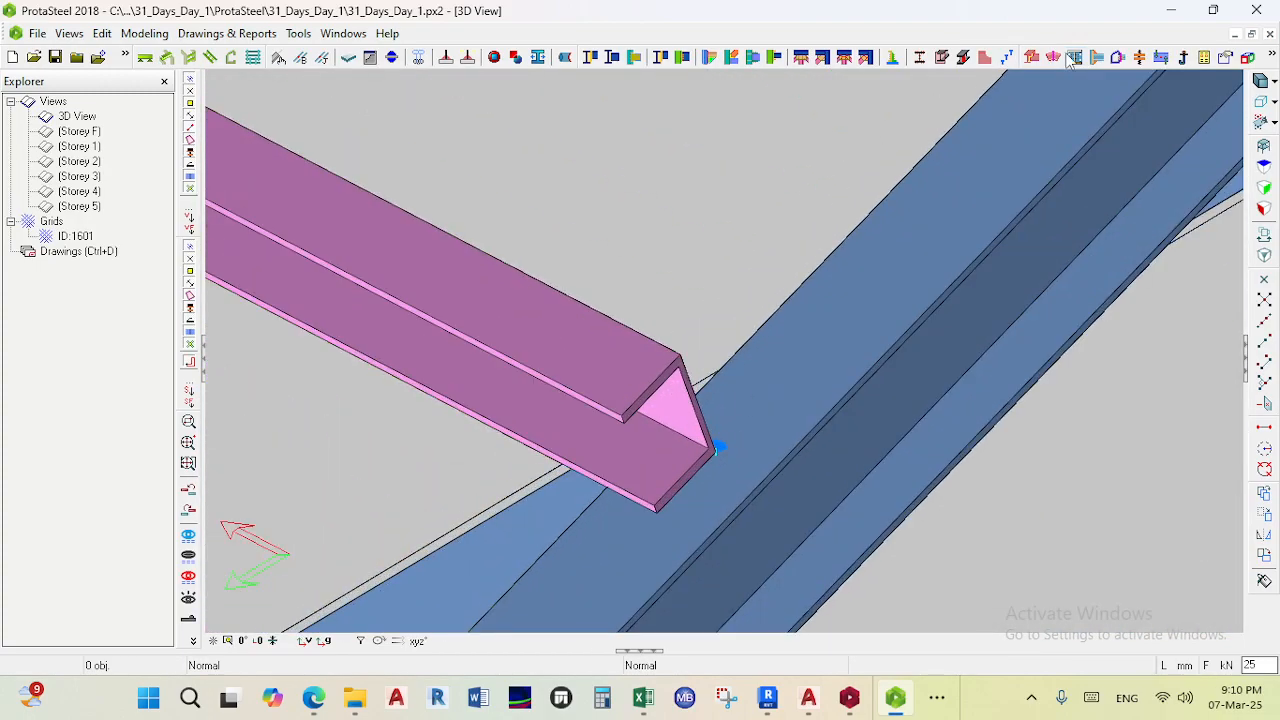
click(893, 58)
click(626, 410)
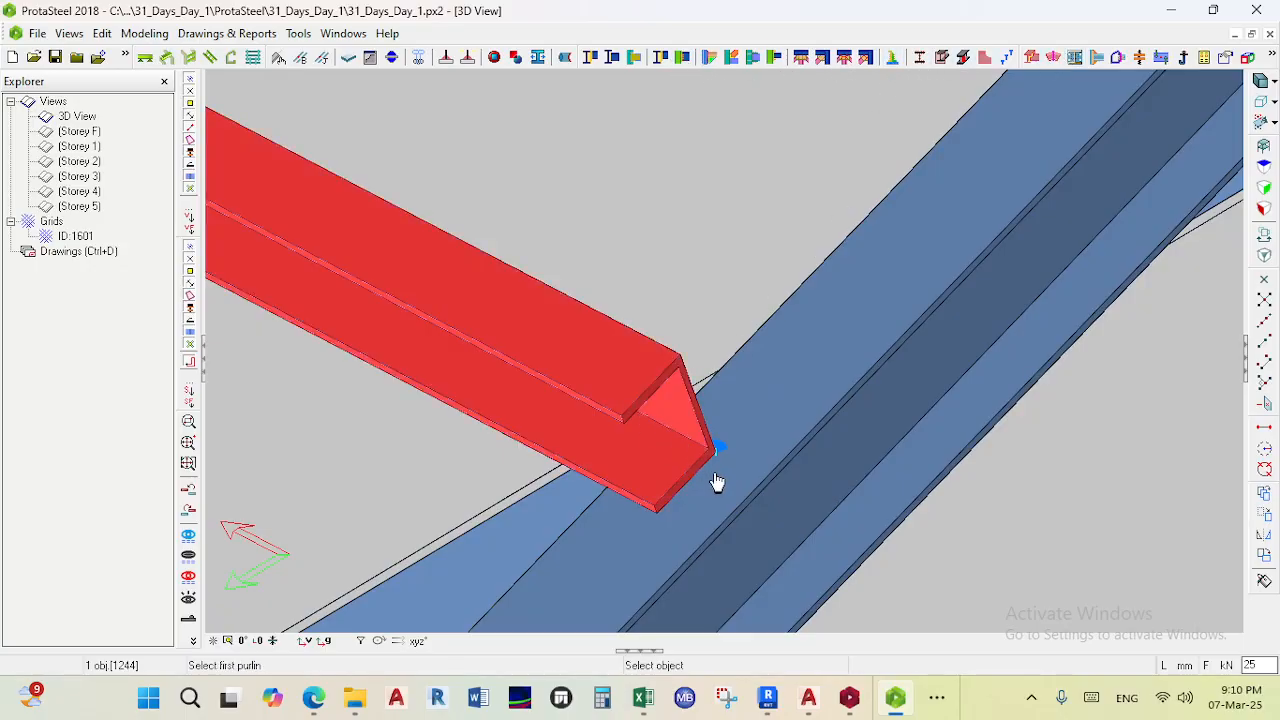
click(740, 507)
middle_click(706, 402)
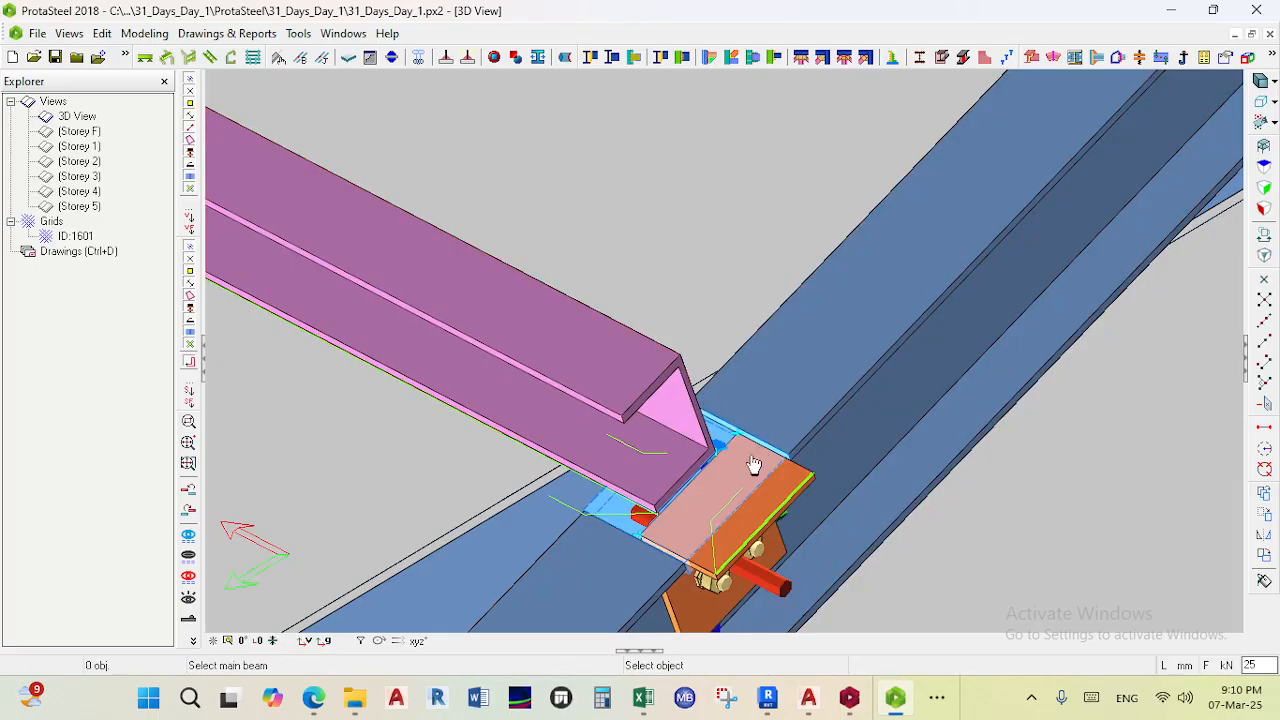
- Examine the new purlin cleat connections along the rafter
scroll(752, 466, down, 1)
middle_drag(708, 533, 834, 354)
scroll(835, 354, up, 3)
scroll(789, 434, down, 5)
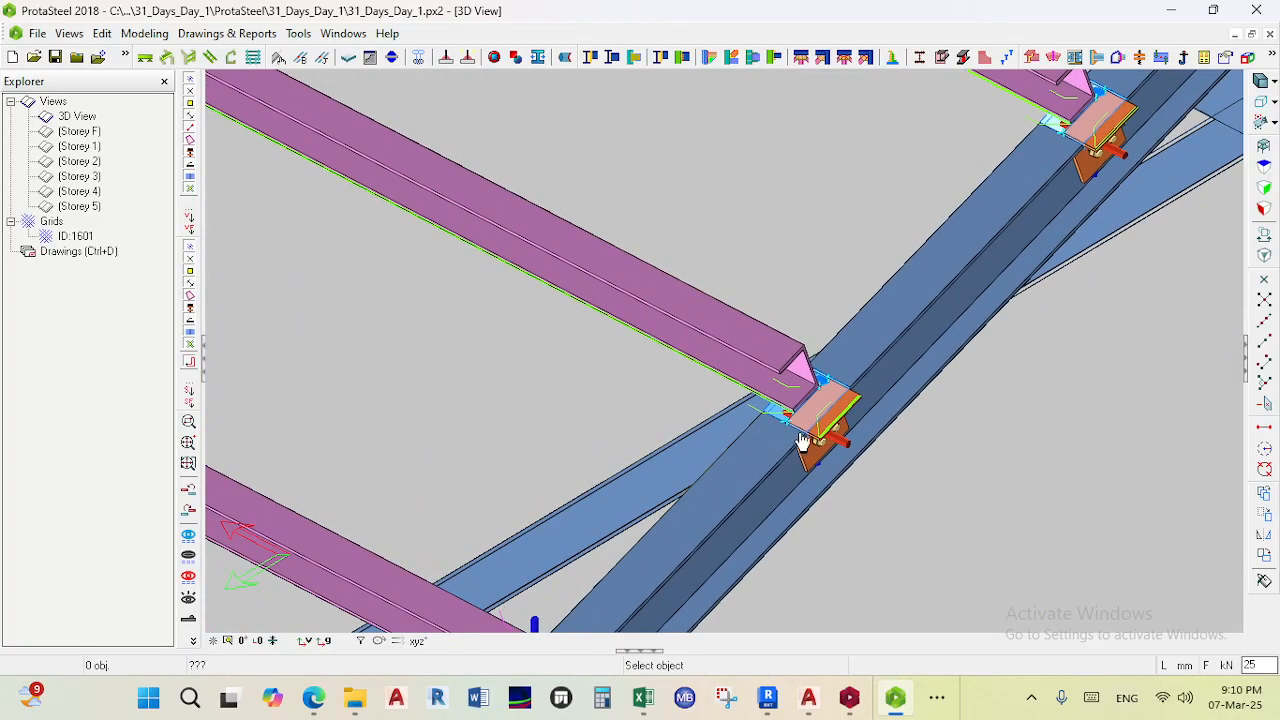
scroll(823, 402, up, 3)
key(Escape)
scroll(861, 353, down, 5)
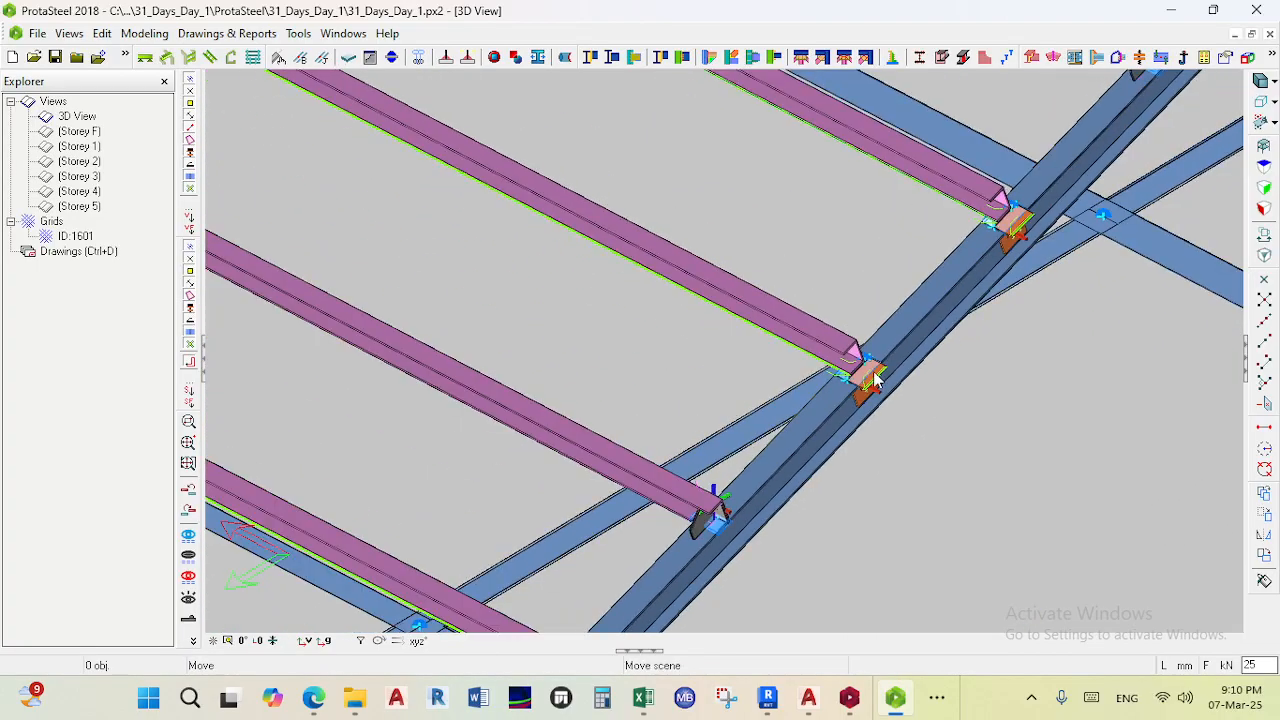
middle_drag(1042, 212, 850, 375)
scroll(848, 374, down, 5)
scroll(918, 374, up, 5)
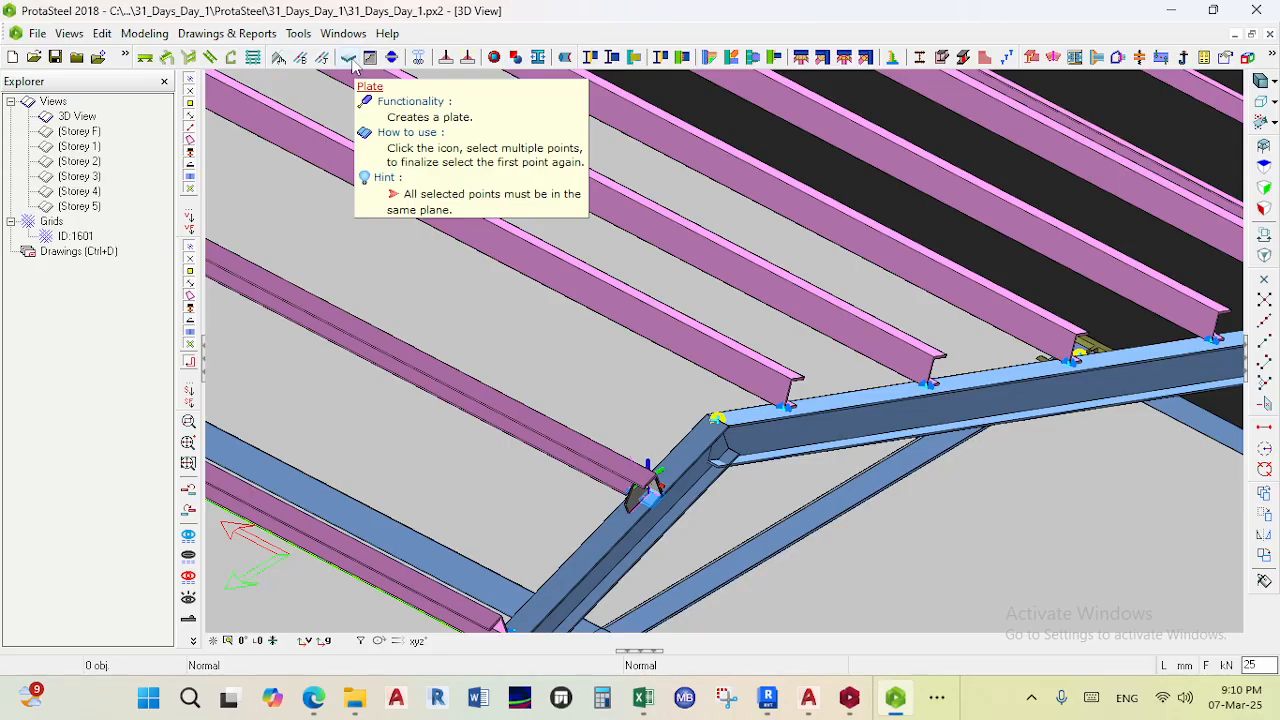
- Create a plate at a column base with the Plate tool by picking its corner points on the pedestal
click(351, 61)
scroll(620, 235, down, 8)
middle_drag(750, 480, 810, 341)
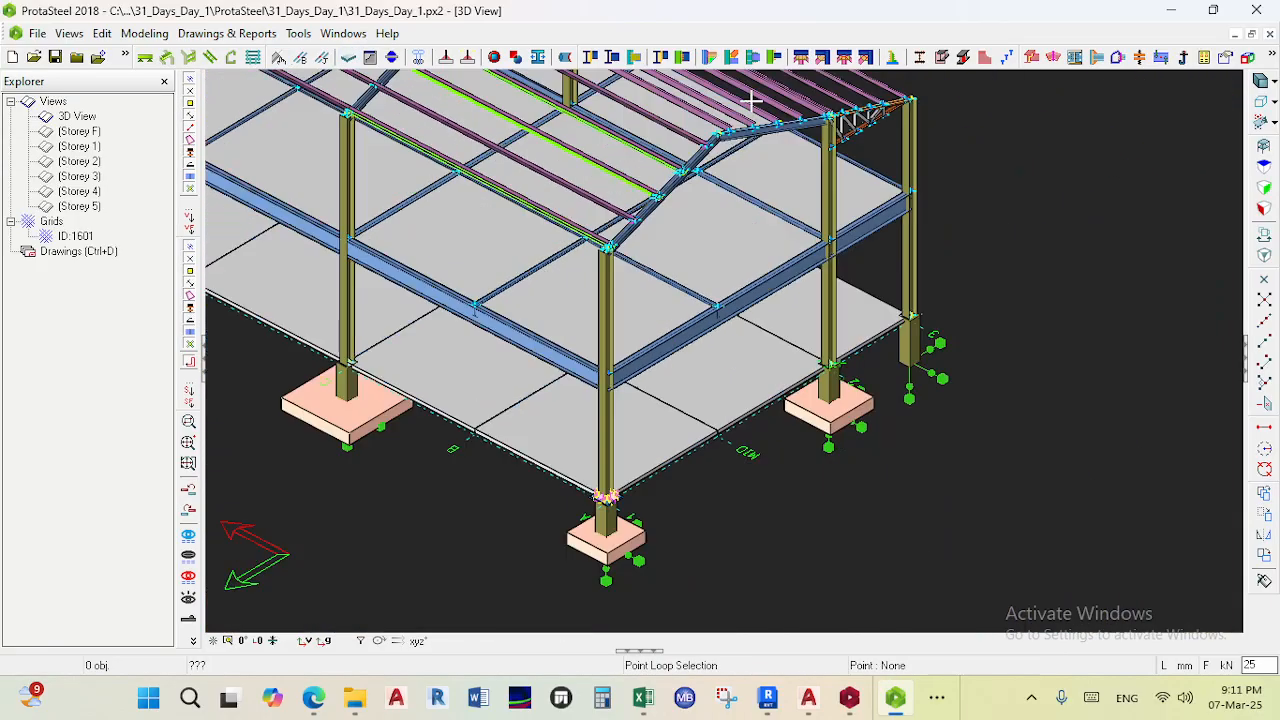
scroll(560, 400, up, 10)
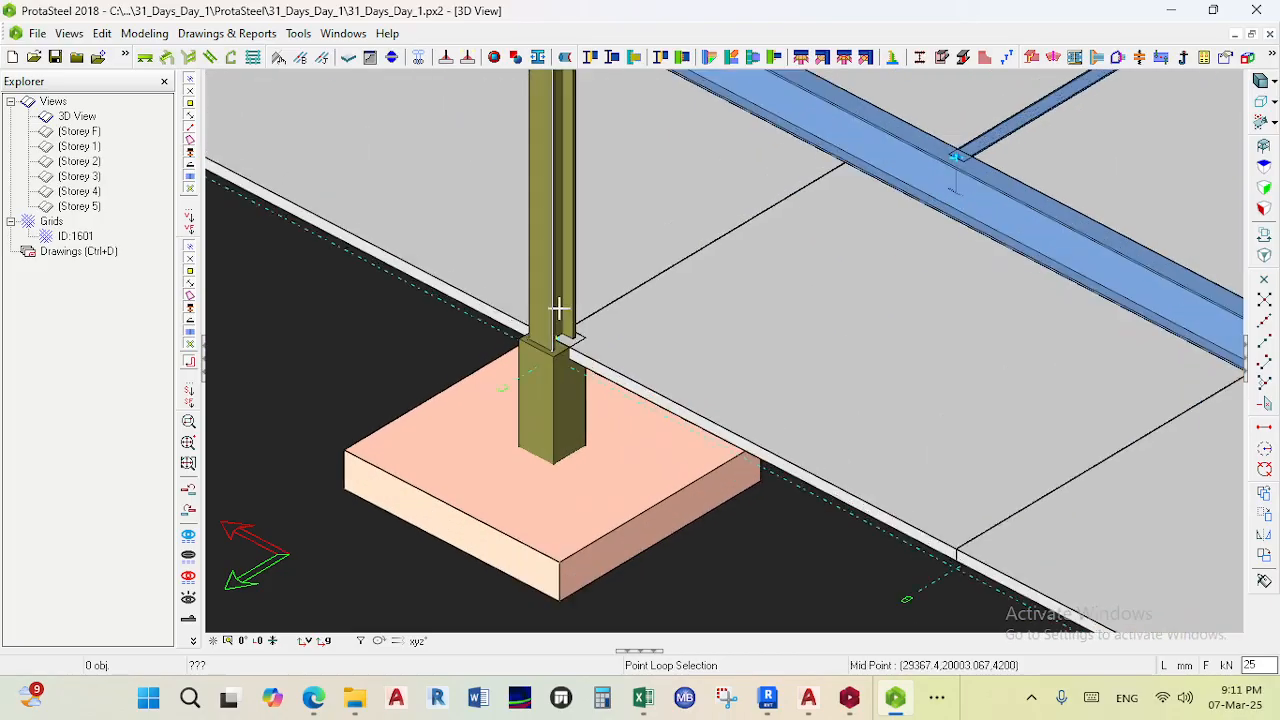
scroll(546, 424, up, 2)
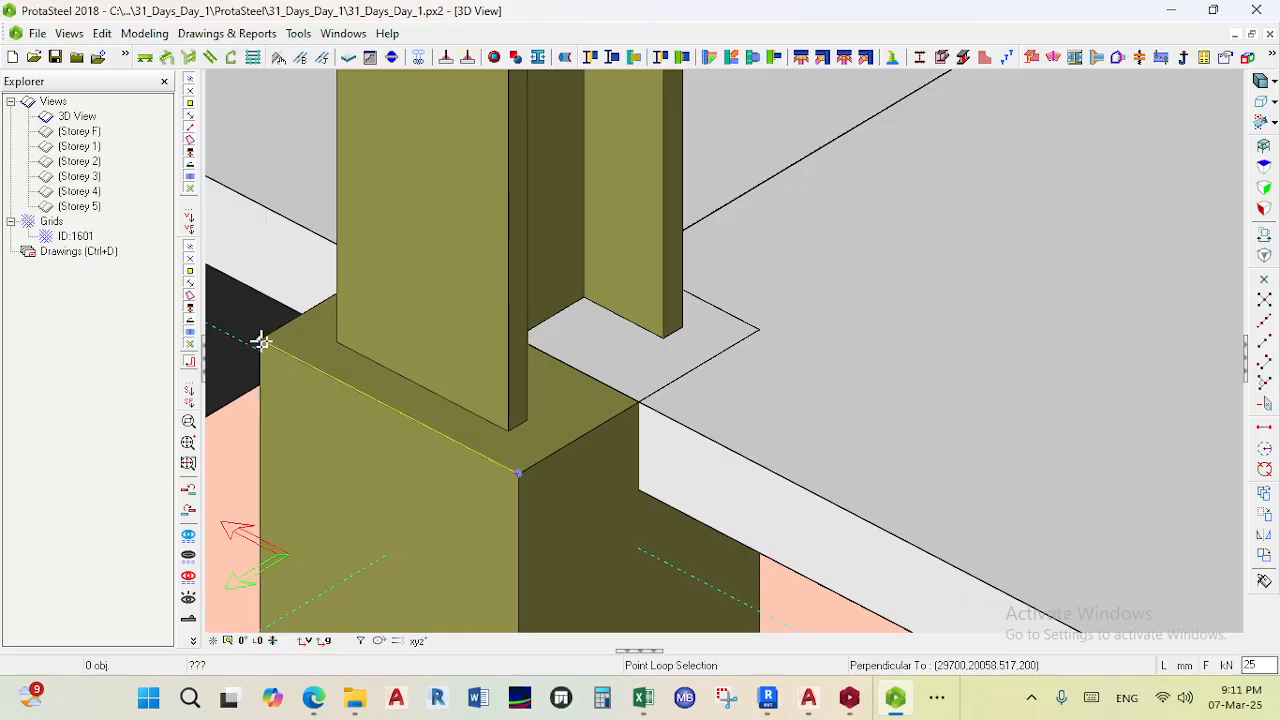
scroll(258, 339, down, 6)
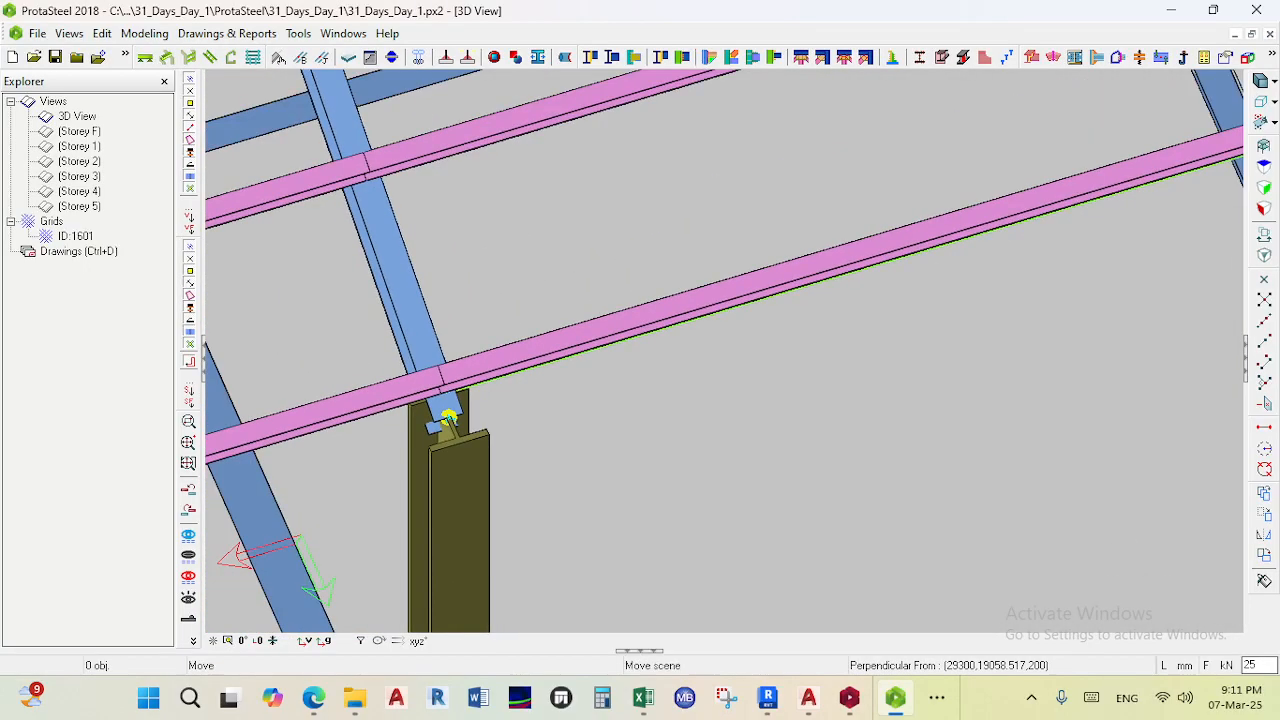
middle_drag(612, 553, 689, 323)
middle_drag(467, 470, 536, 234)
scroll(560, 443, down, 2)
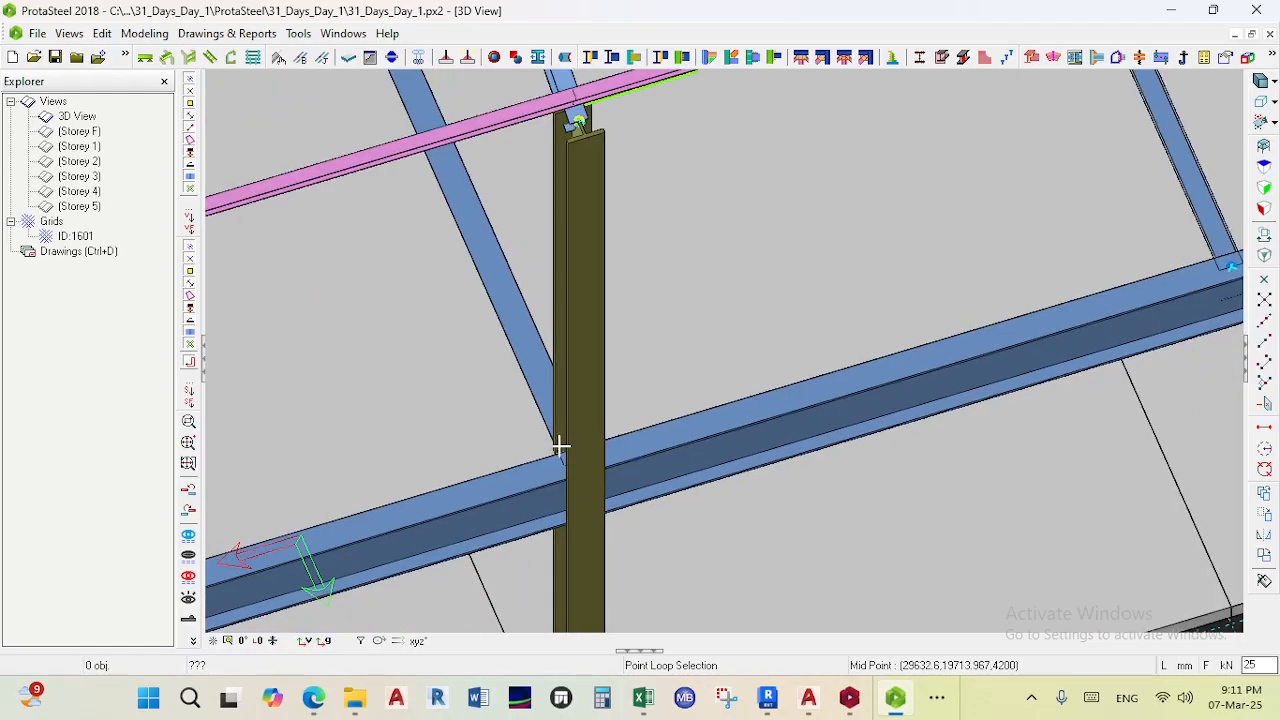
scroll(562, 443, down, 2)
middle_drag(566, 423, 626, 260)
scroll(607, 540, up, 3)
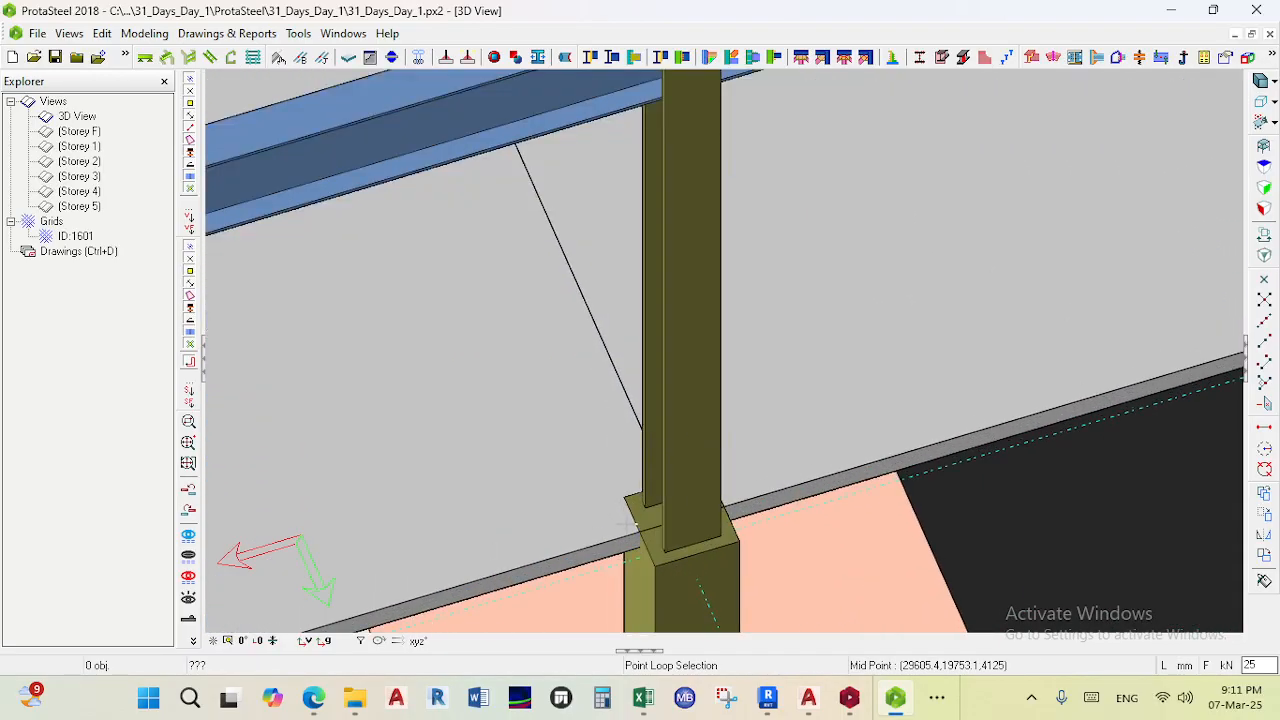
scroll(622, 497, up, 3)
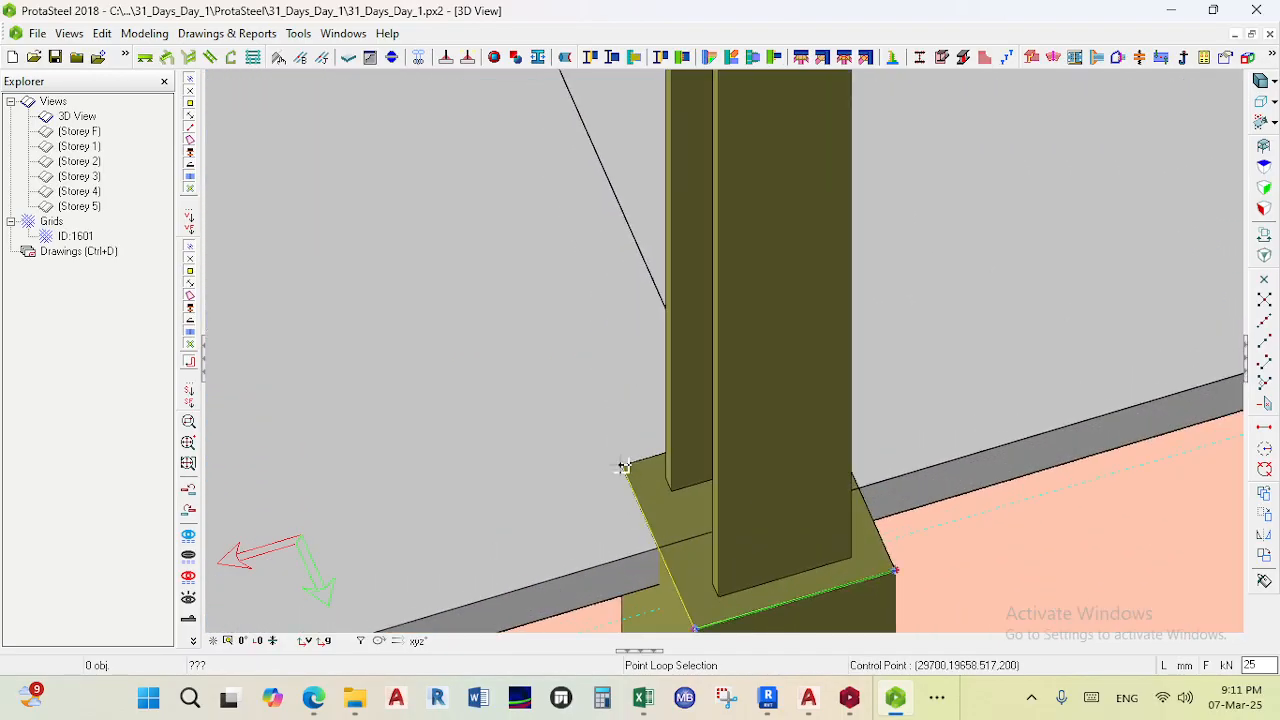
ctrl+middle_drag(622, 466, 649, 477)
scroll(649, 477, down, 3)
middle_drag(760, 453, 832, 346)
scroll(1128, 526, up, 5)
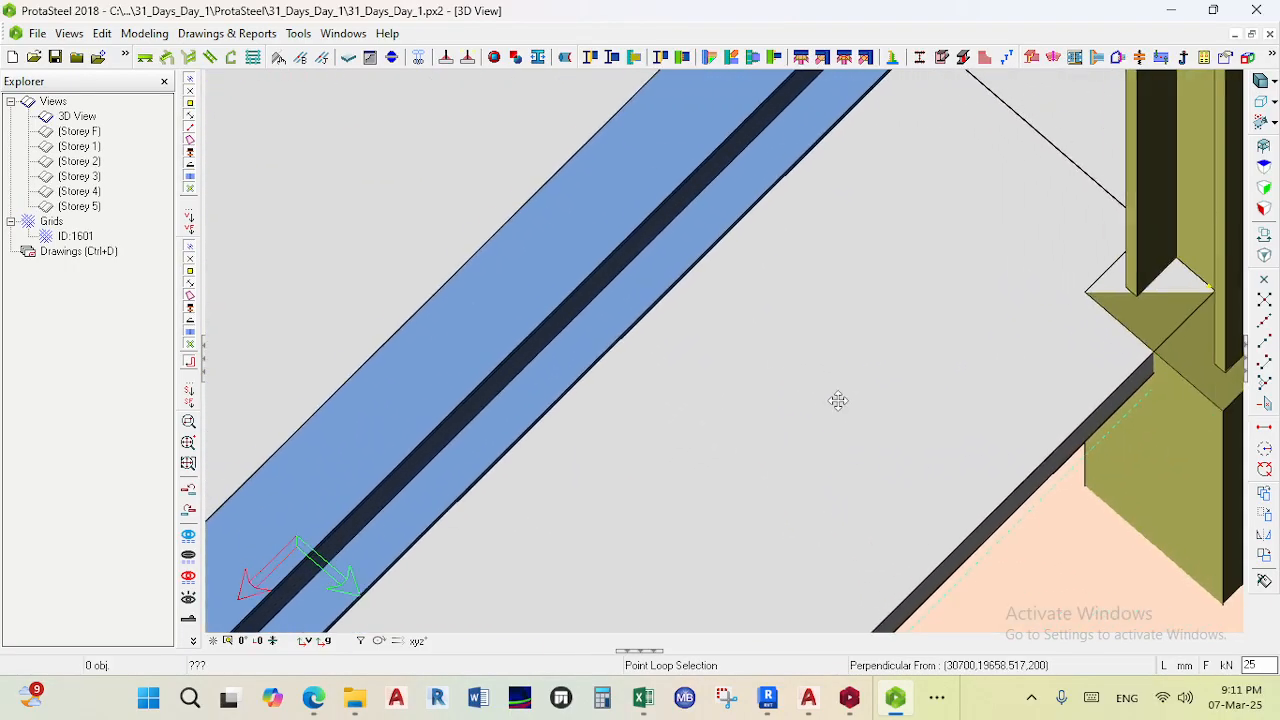
scroll(863, 397, up, 1)
middle_drag(863, 397, 709, 434)
ctrl+middle_drag(812, 364, 880, 320)
scroll(812, 360, down, 2)
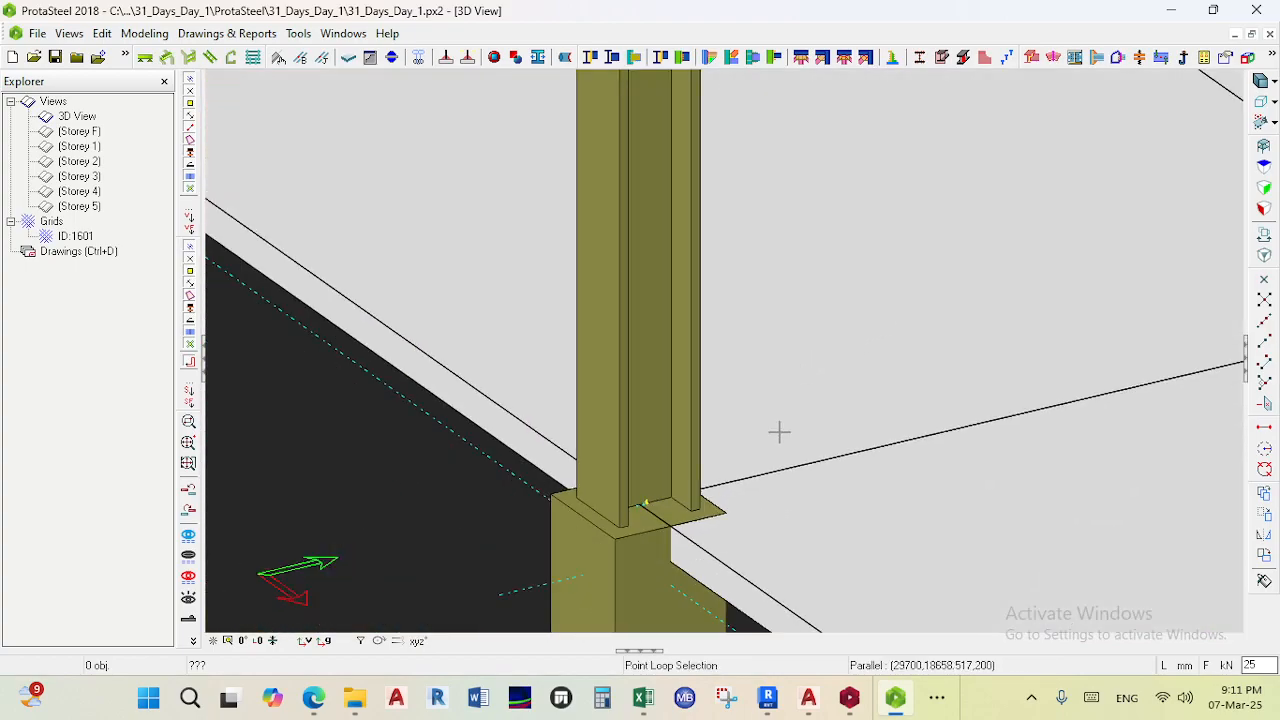
scroll(760, 530, up, 2)
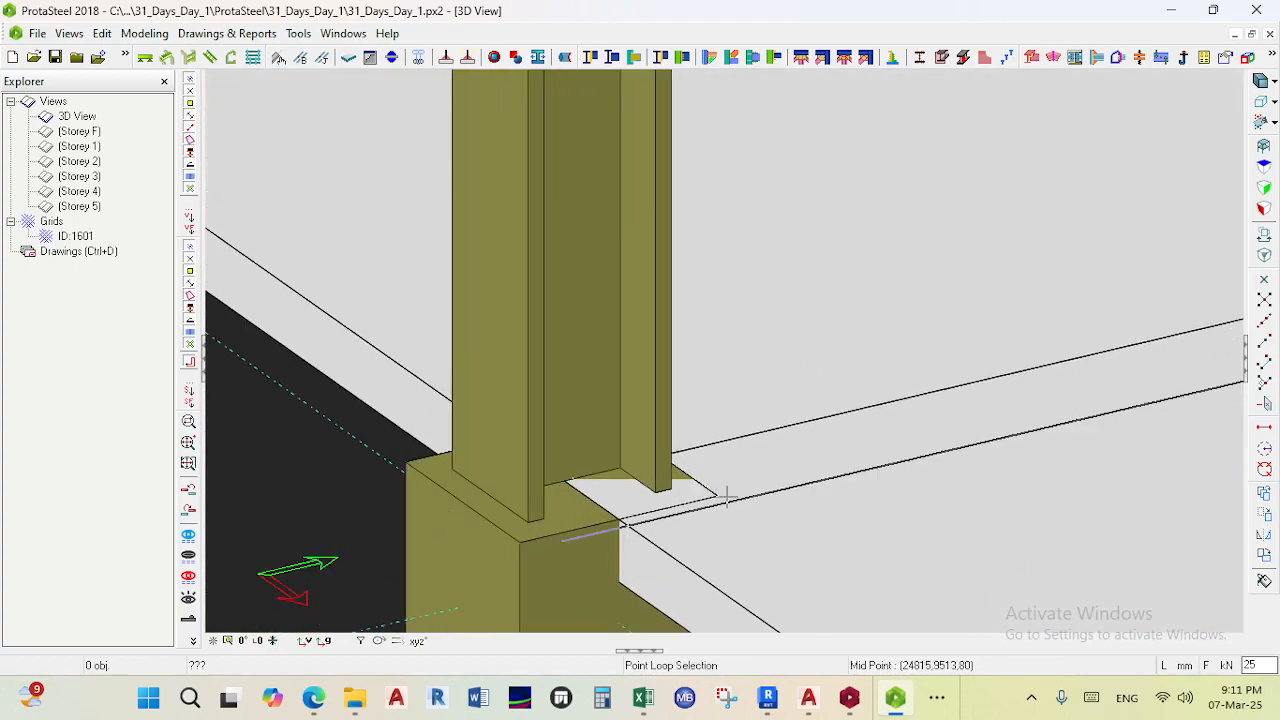
scroll(718, 490, down, 4)
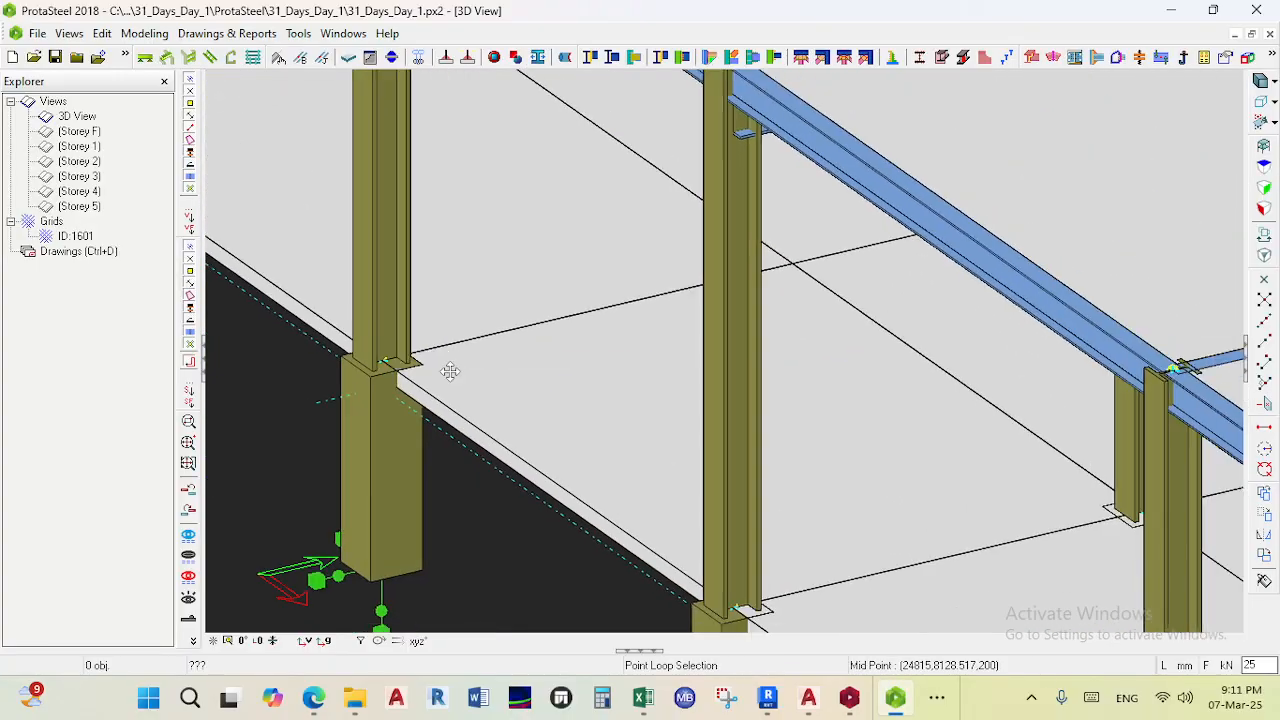
scroll(611, 303, down, 3)
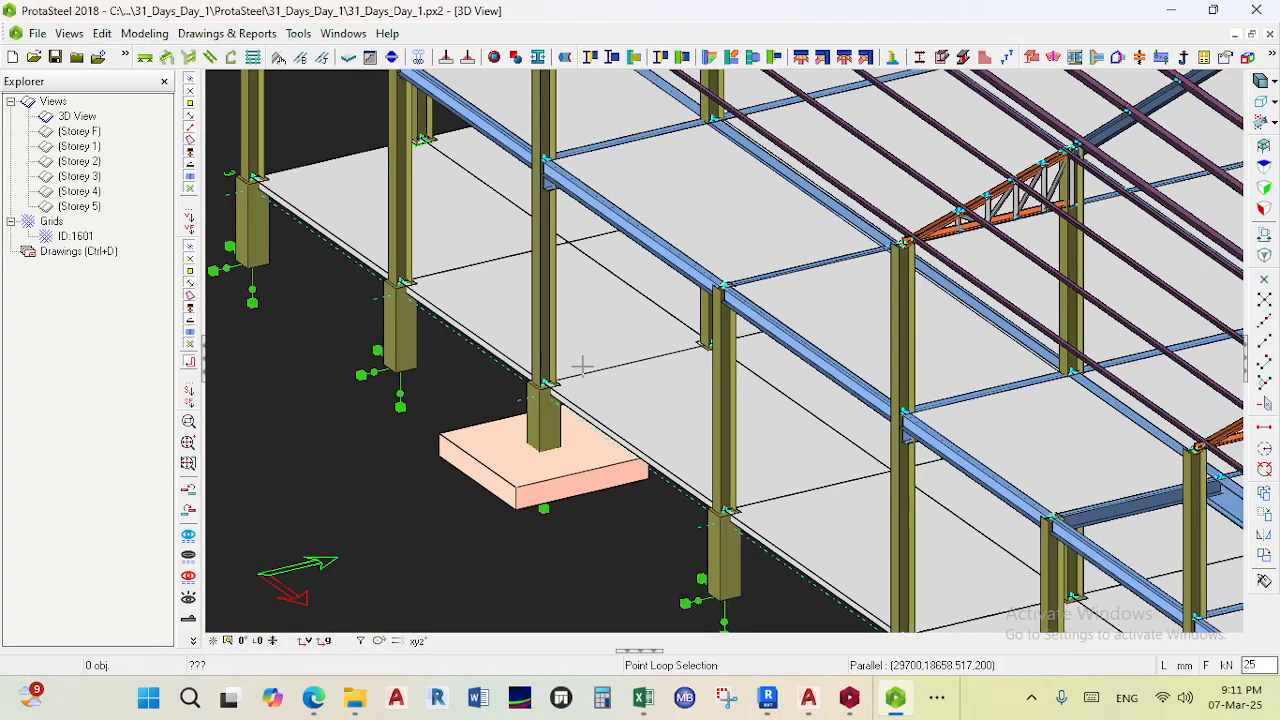
scroll(641, 400, down, 3)
middle_drag(975, 450, 315, 397)
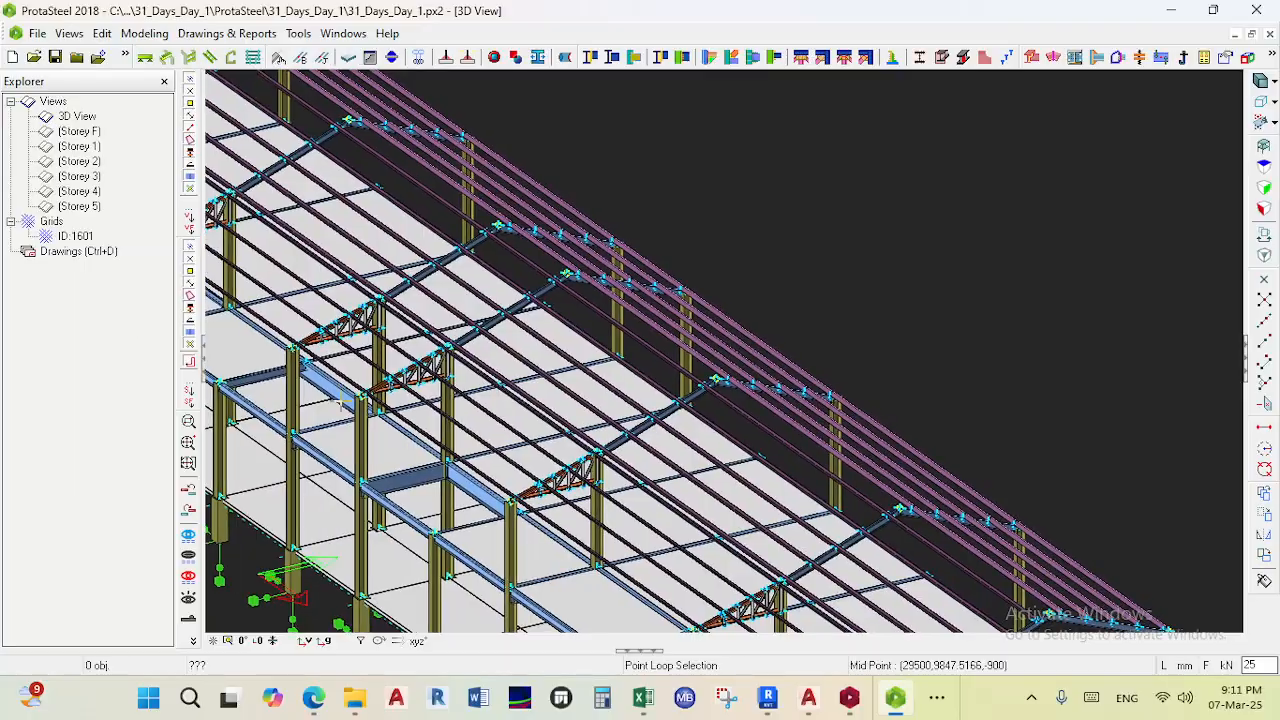
ctrl+middle_drag(483, 447, 432, 427)
middle_drag(330, 415, 1005, 346)
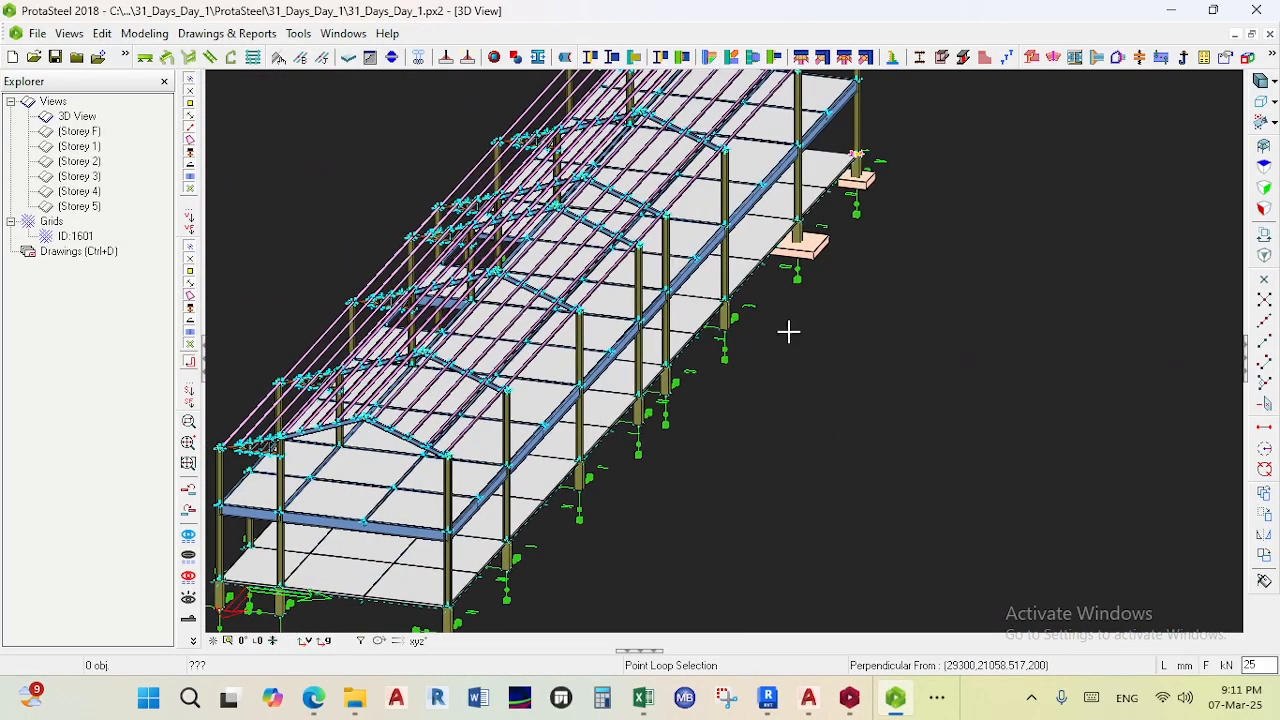
scroll(812, 247, up, 10)
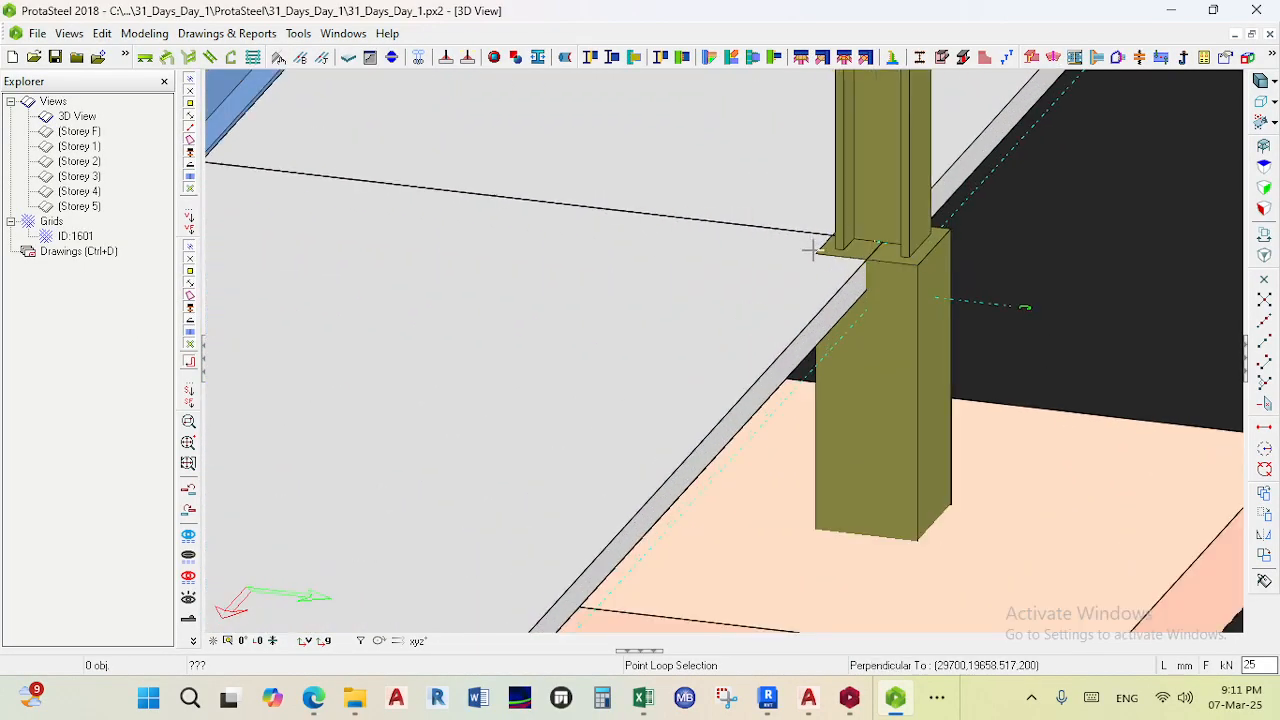
ctrl+middle_drag(840, 271, 739, 247)
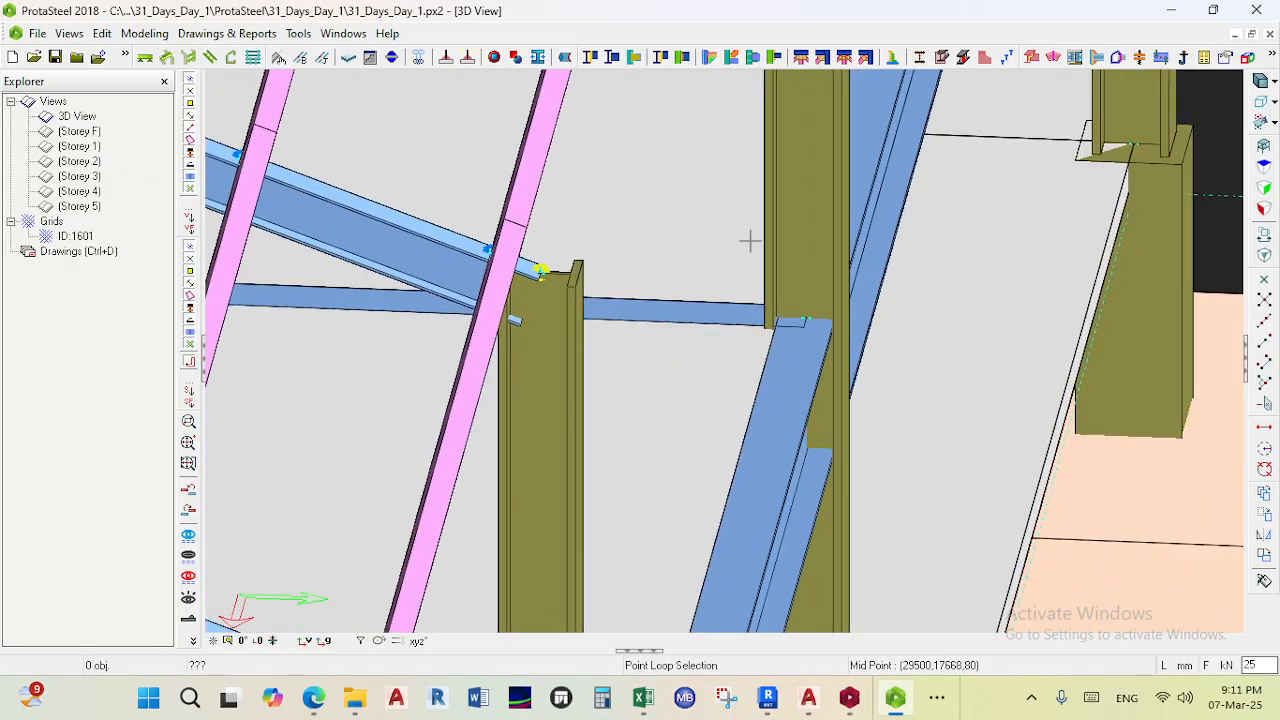
scroll(1050, 112, up, 5)
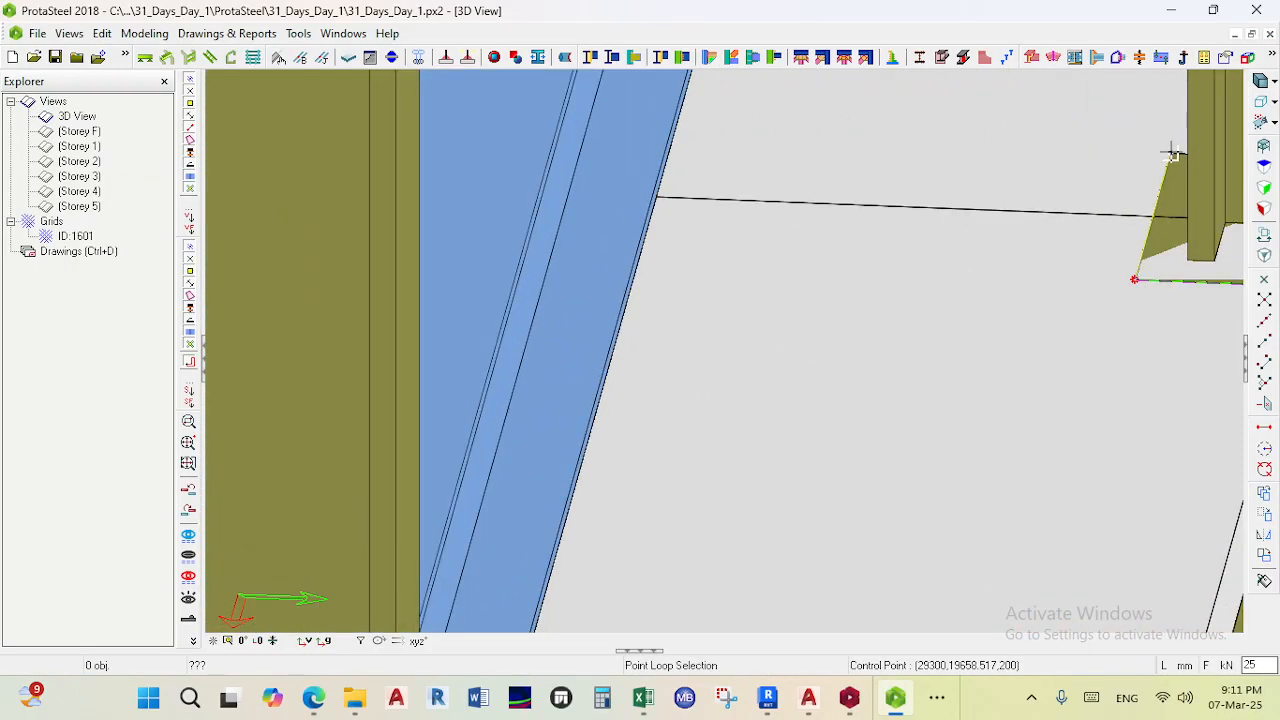
scroll(1131, 180, down, 5)
ctrl+middle_drag(1125, 215, 846, 226)
scroll(541, 175, up, 4)
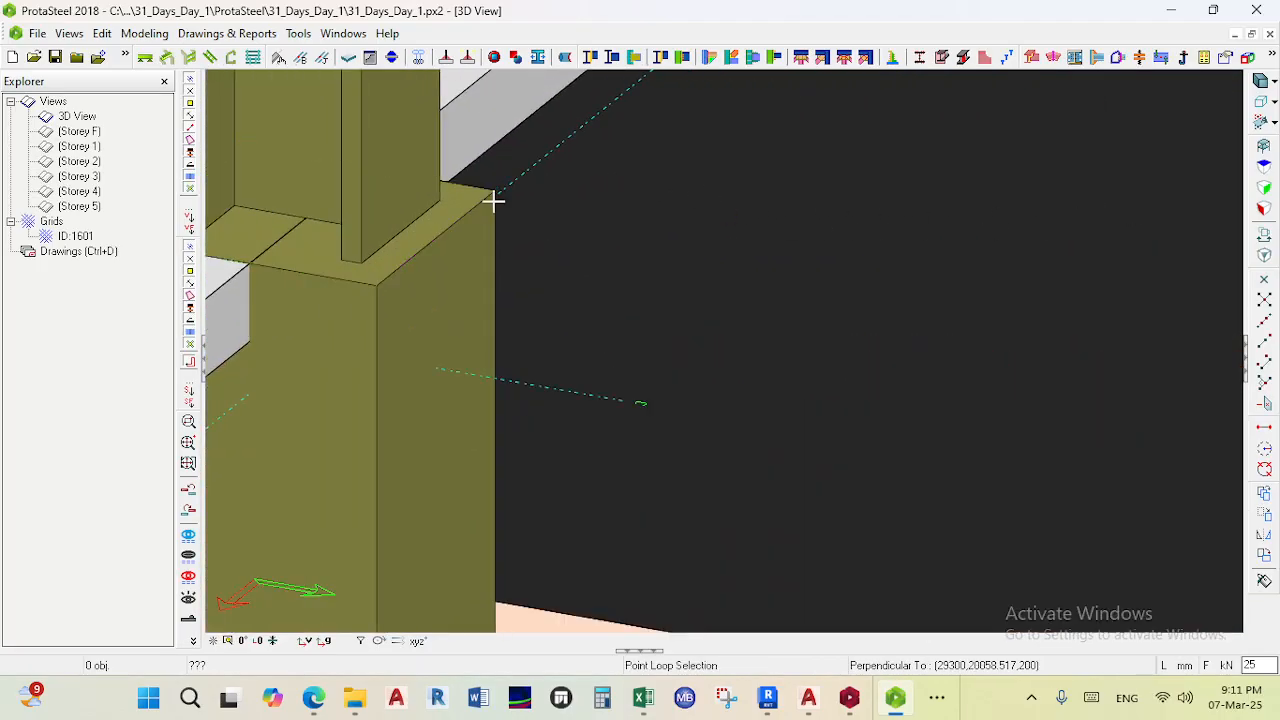
scroll(626, 266, down, 3)
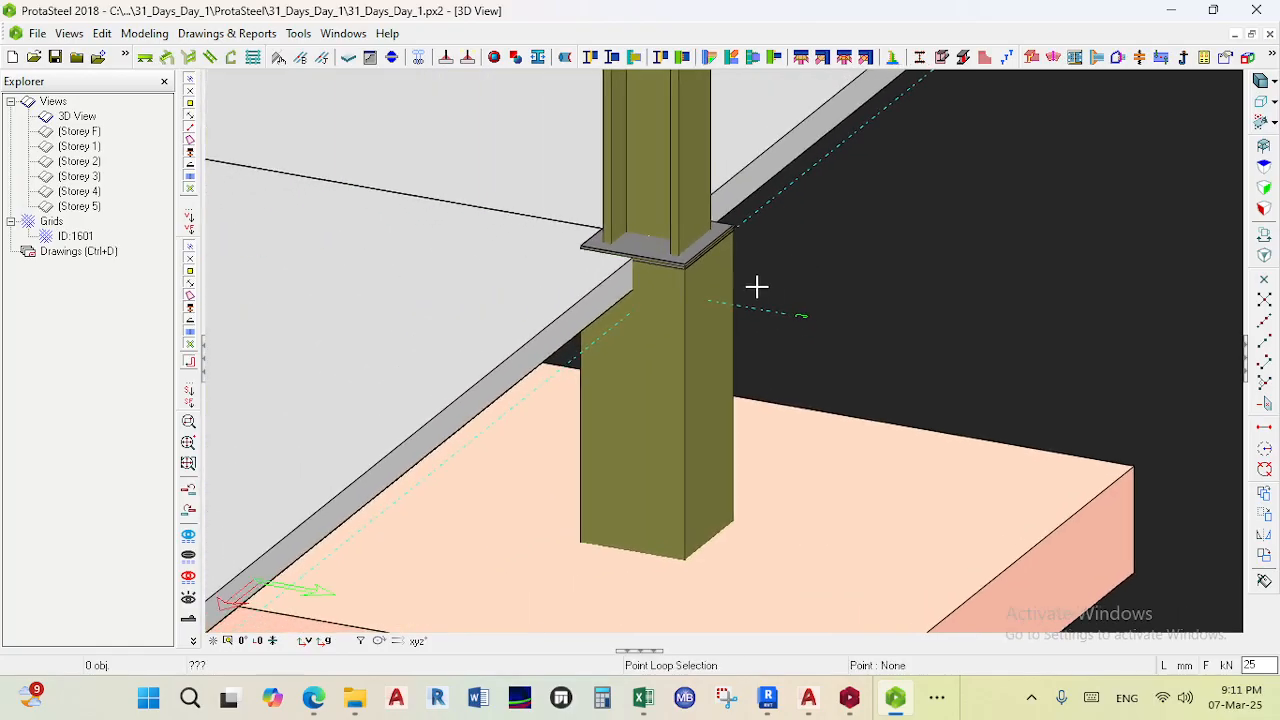
scroll(684, 278, up, 3)
scroll(685, 278, up, 3)
scroll(877, 306, down, 3)
scroll(794, 371, down, 5)
scroll(846, 326, up, 5)
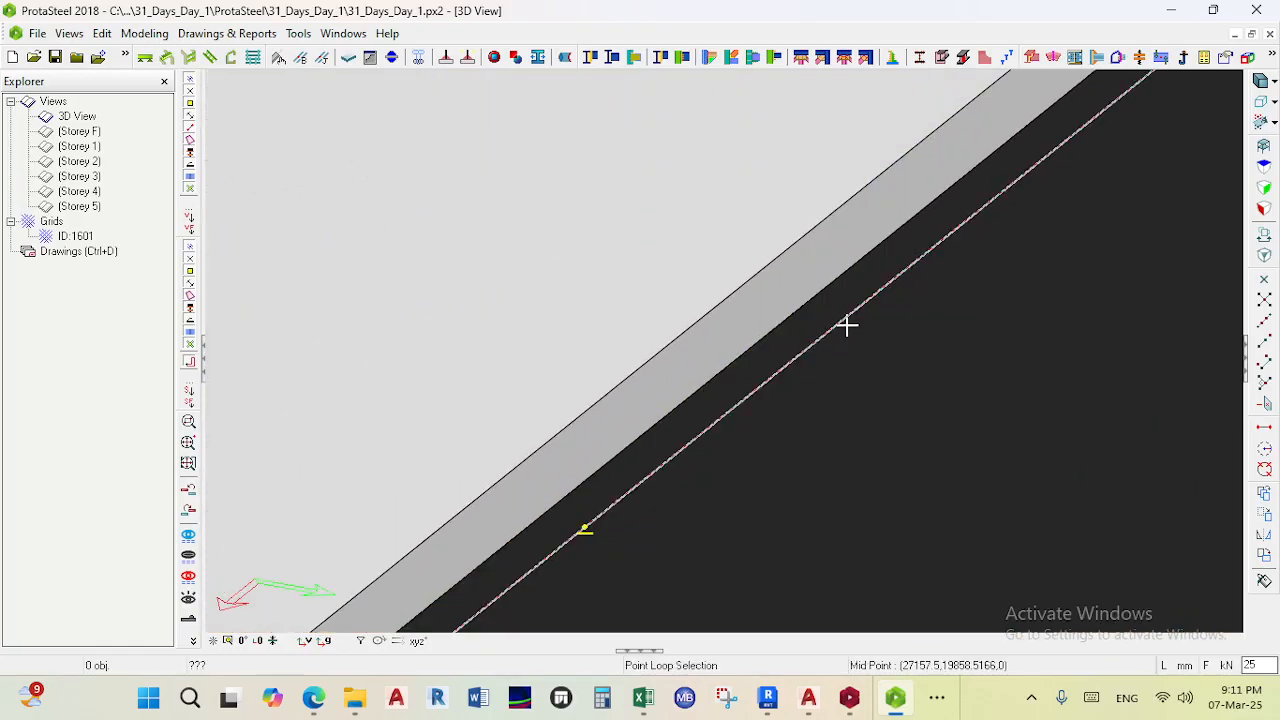
middle_drag(832, 286, 803, 257)
drag(803, 257, 765, 235)
scroll(767, 247, down, 4)
scroll(727, 305, down, 1)
key(Escape)
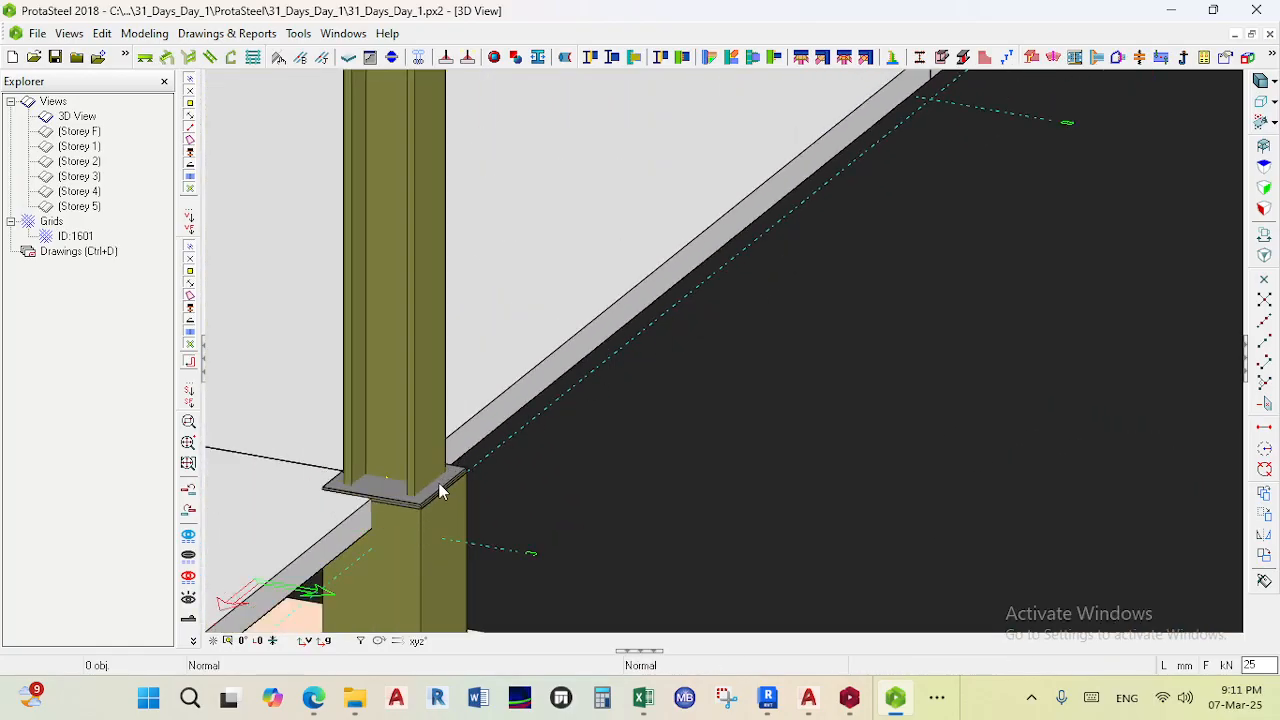
- Place an anchor bolt at a point on the edge of the column's base plate
middle_drag(402, 528, 697, 431)
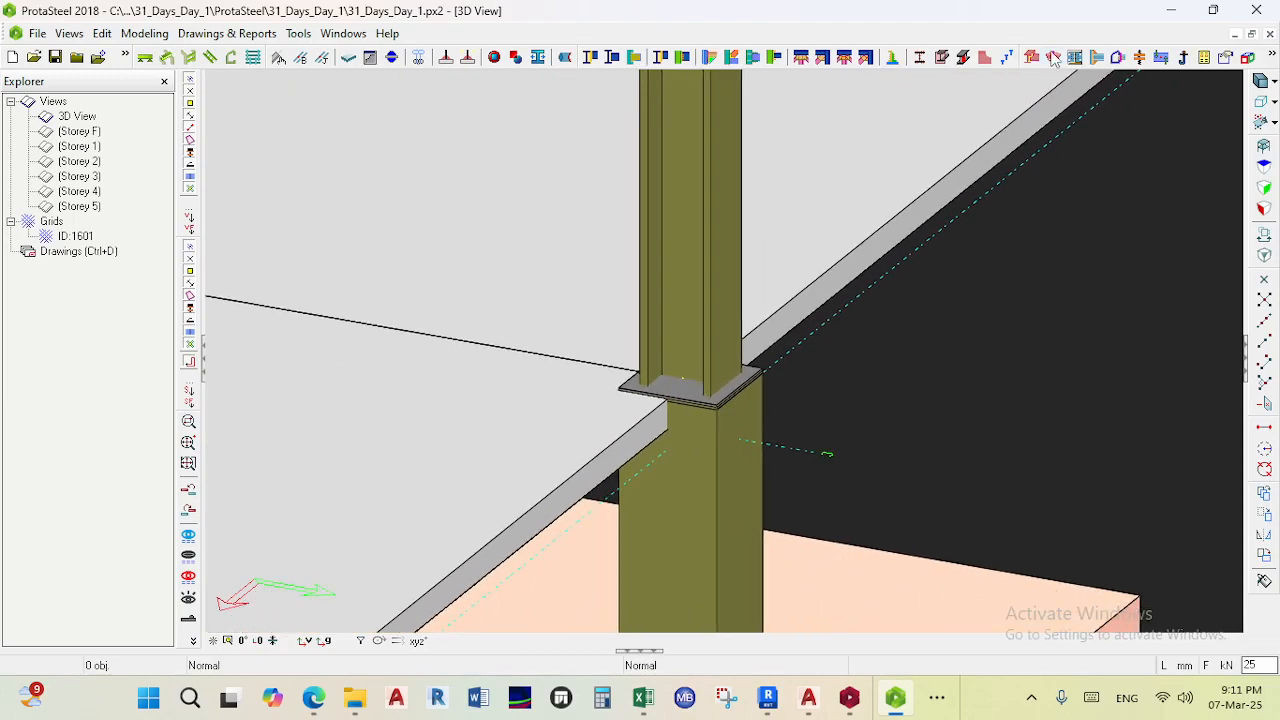
click(1183, 57)
scroll(695, 385, up, 3)
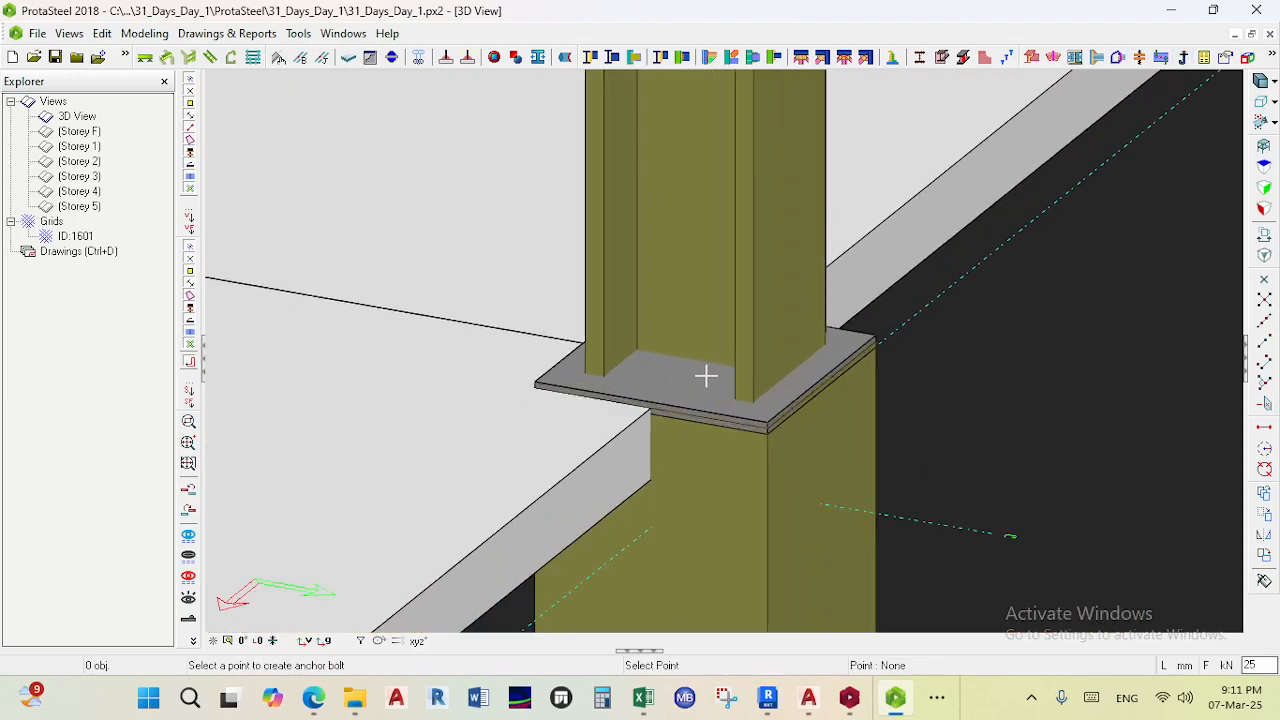
scroll(717, 382, up, 2)
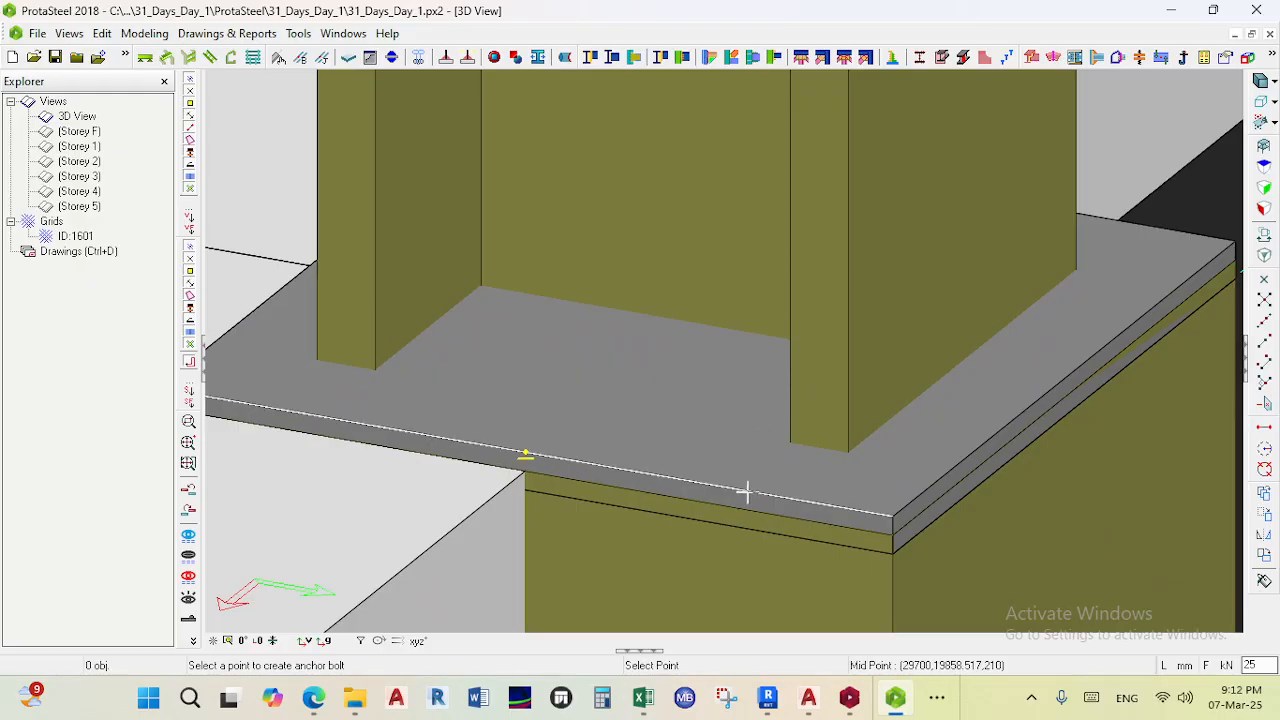
click(748, 487)
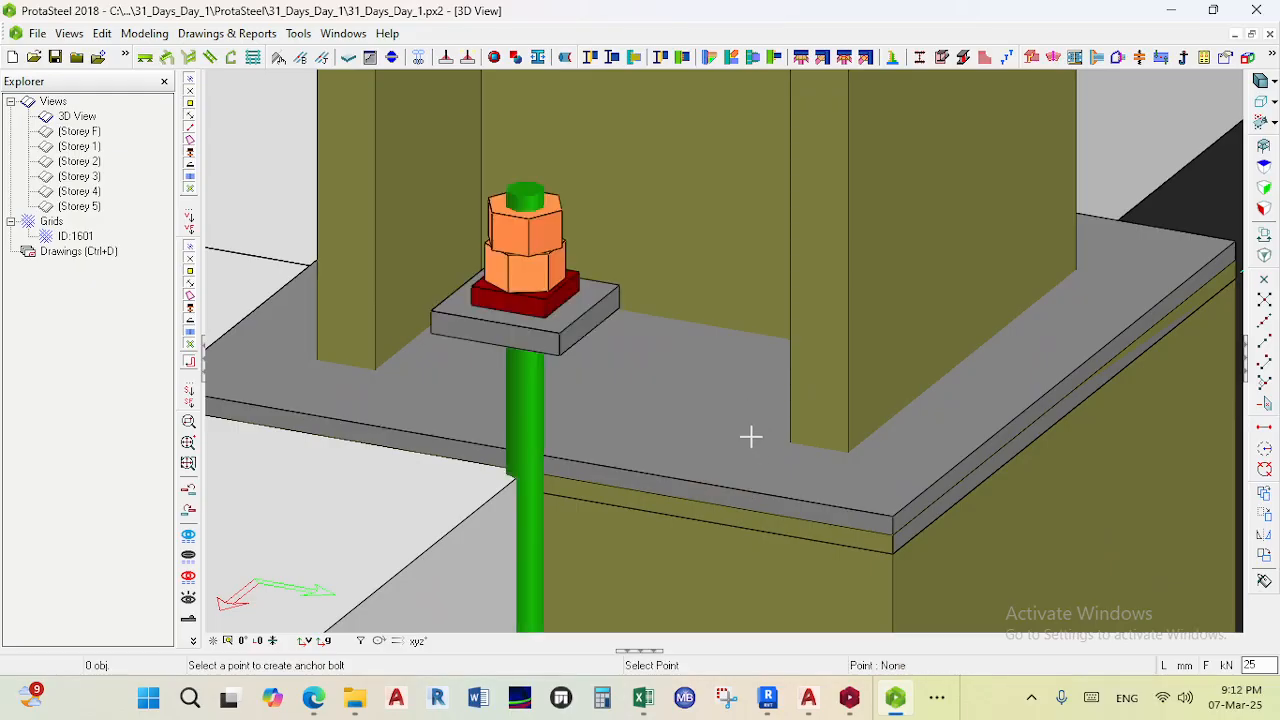
scroll(685, 465, down, 2)
key(Right)
key(Right)
scroll(510, 439, down, 3)
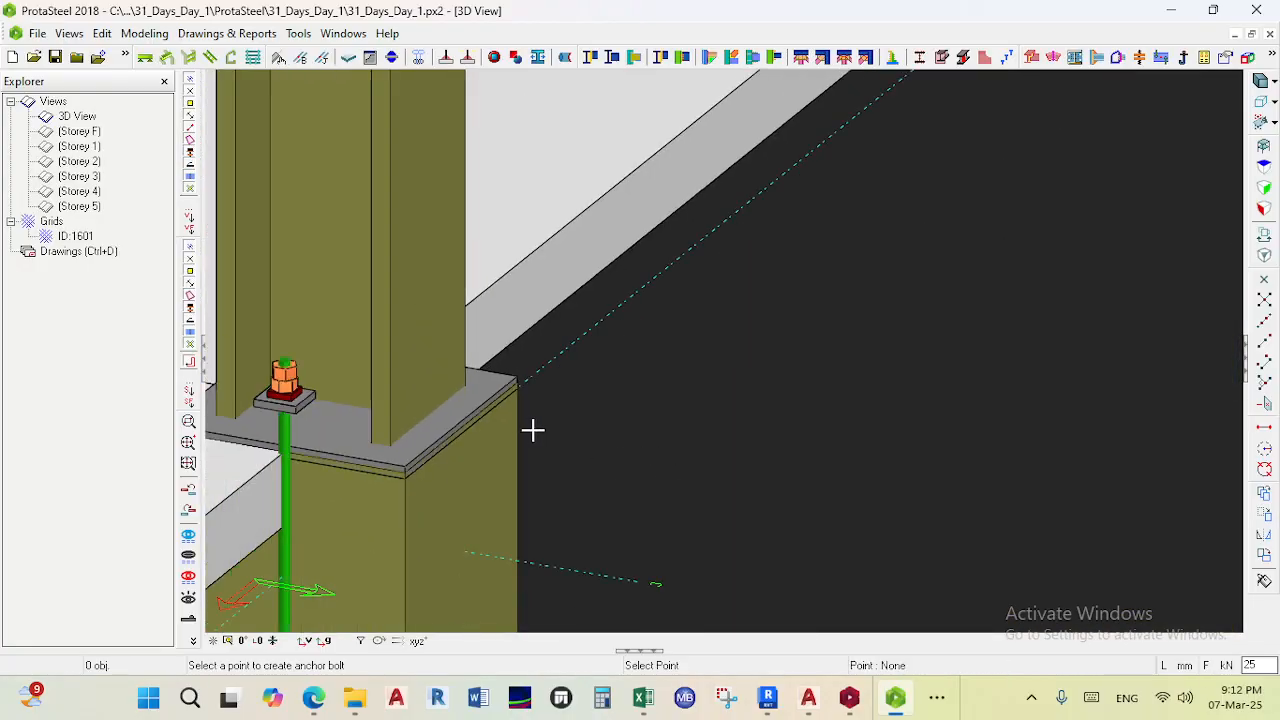
middle_drag(643, 460, 689, 435)
scroll(689, 435, down, 2)
key(Escape)
key(Escape)
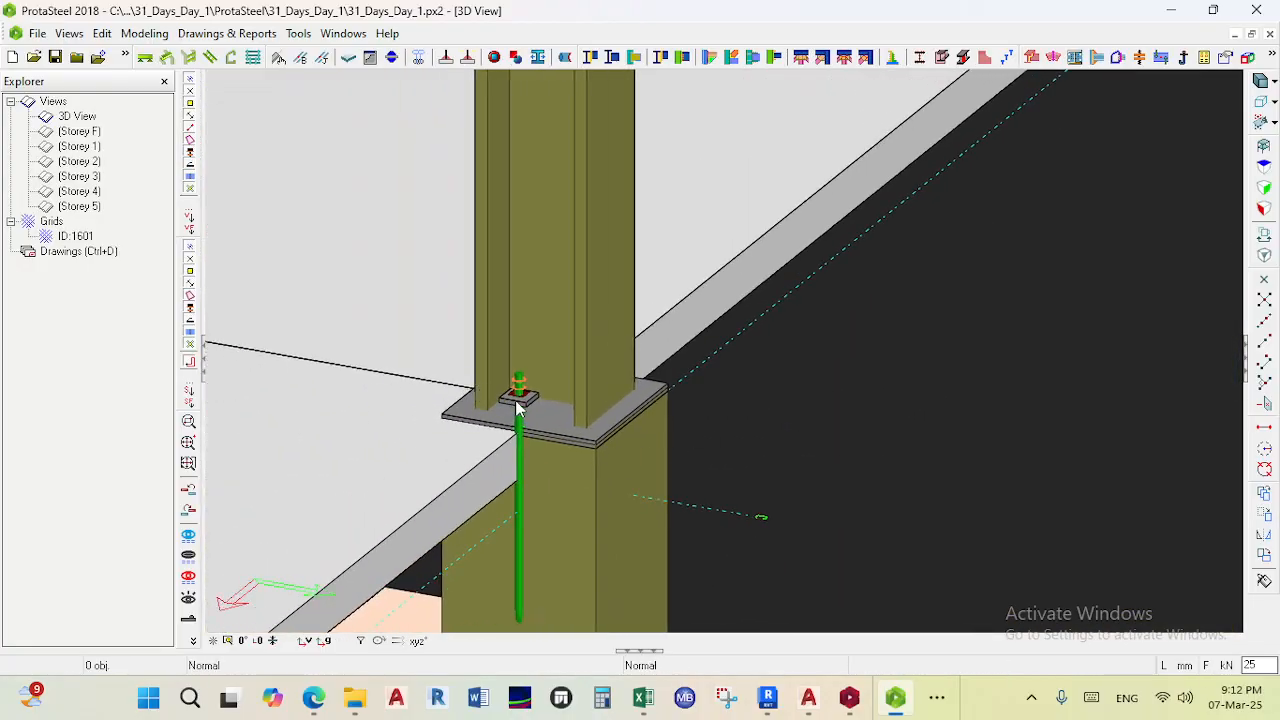
- Select the new anchor bolt and delete it
scroll(514, 399, up, 5)
click(514, 399)
key(Right)
key(Right)
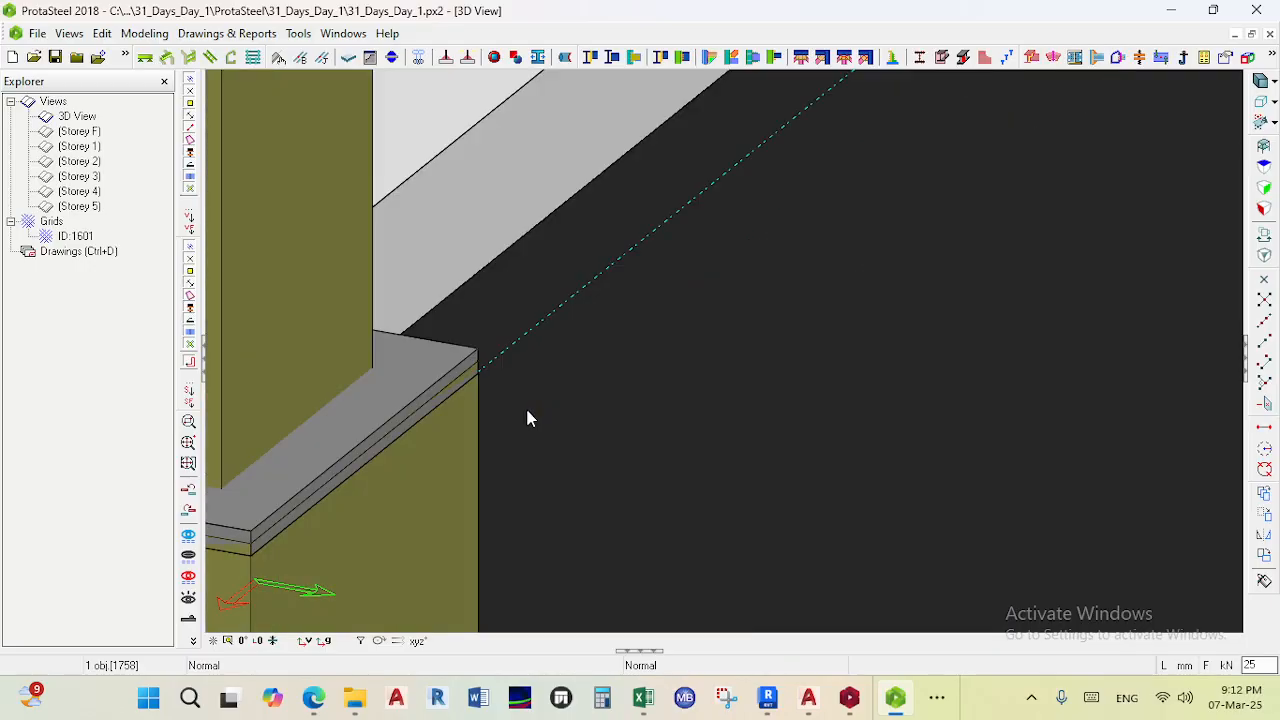
scroll(661, 386, down, 3)
key(Delete)
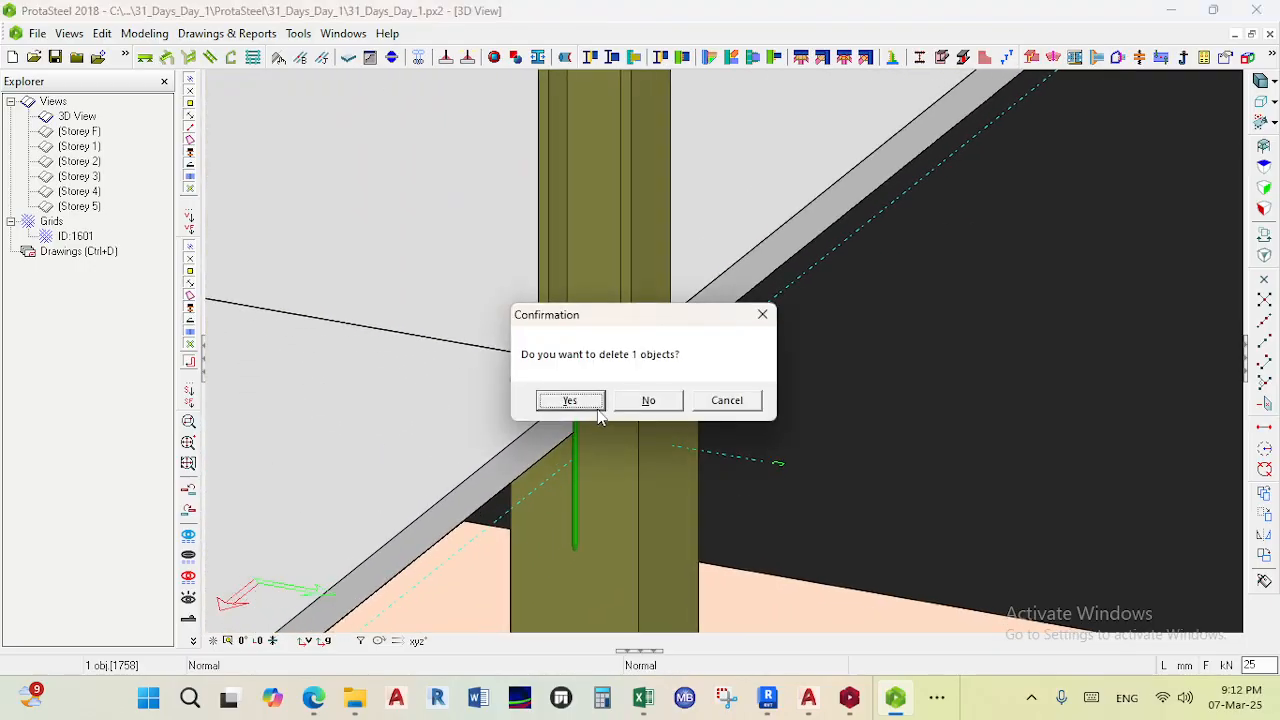
click(588, 404)
- Review the whole steel structure in the 3D view, frame by frame
scroll(618, 403, down, 2)
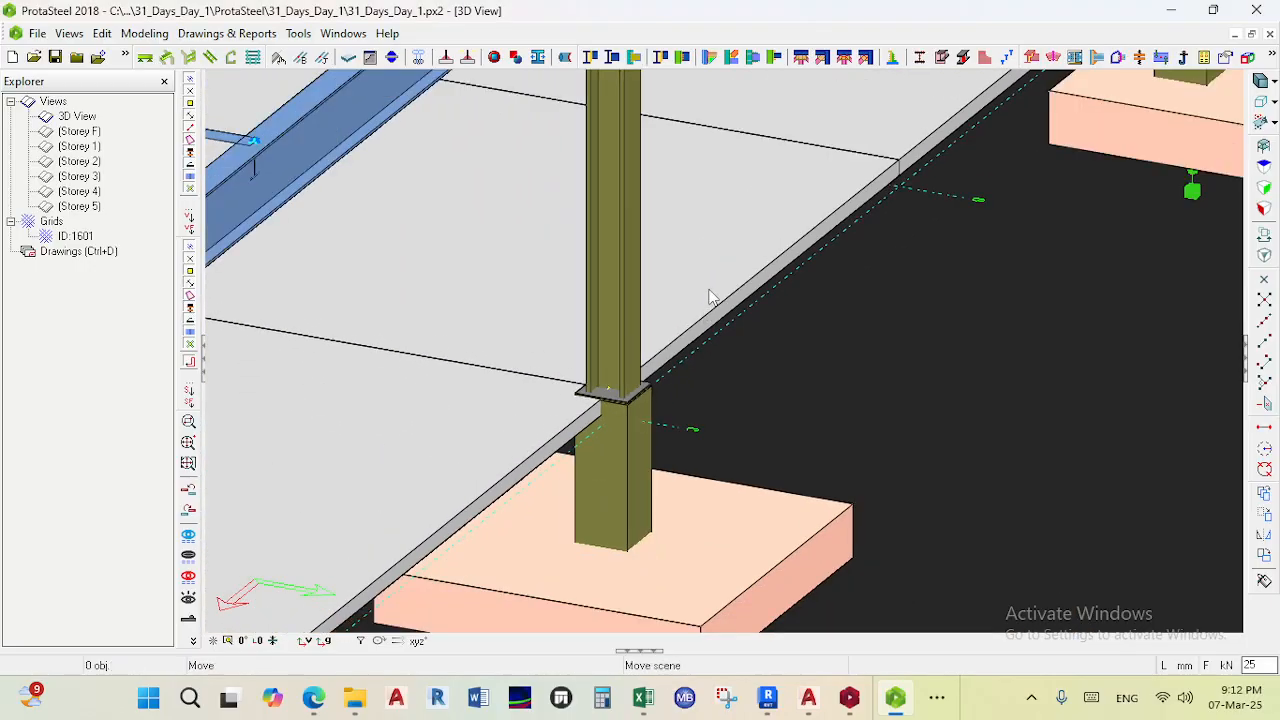
scroll(828, 128, up, 2)
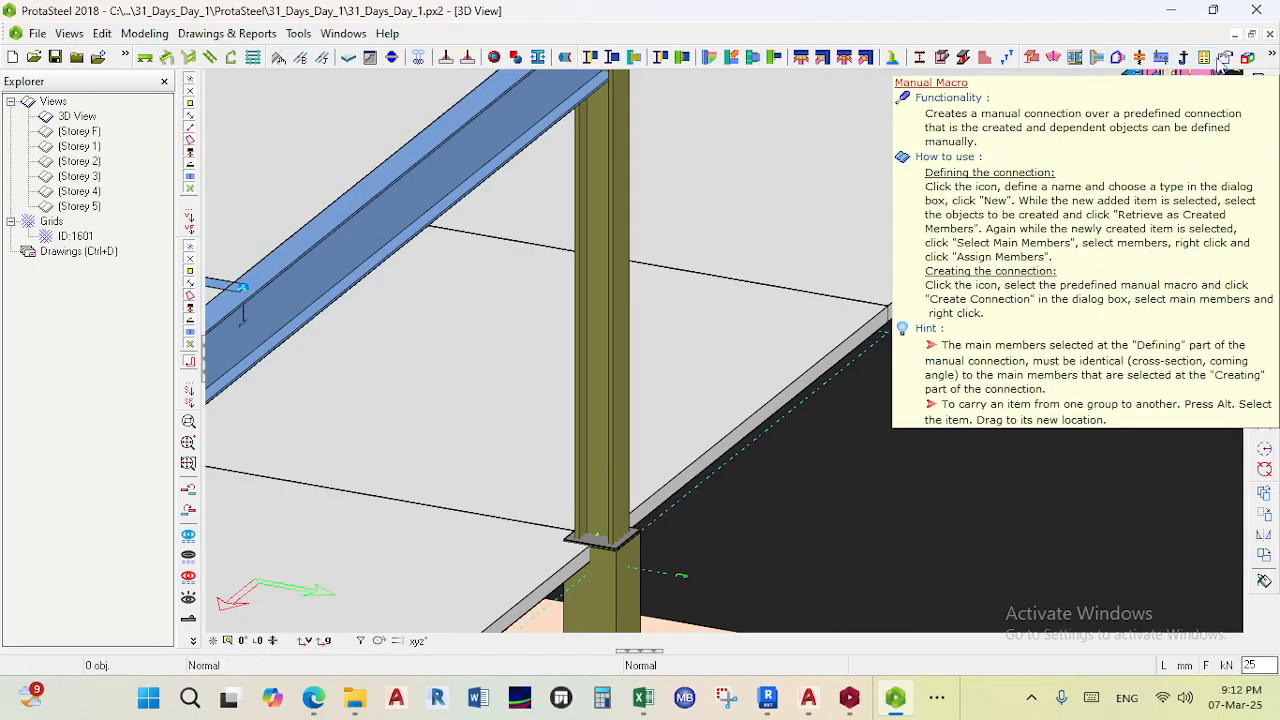
scroll(580, 310, down, 2)
middle_drag(580, 310, 815, 352)
middle_drag(505, 95, 588, 106)
scroll(588, 106, down, 2)
middle_drag(401, 178, 612, 231)
scroll(612, 231, down, 1)
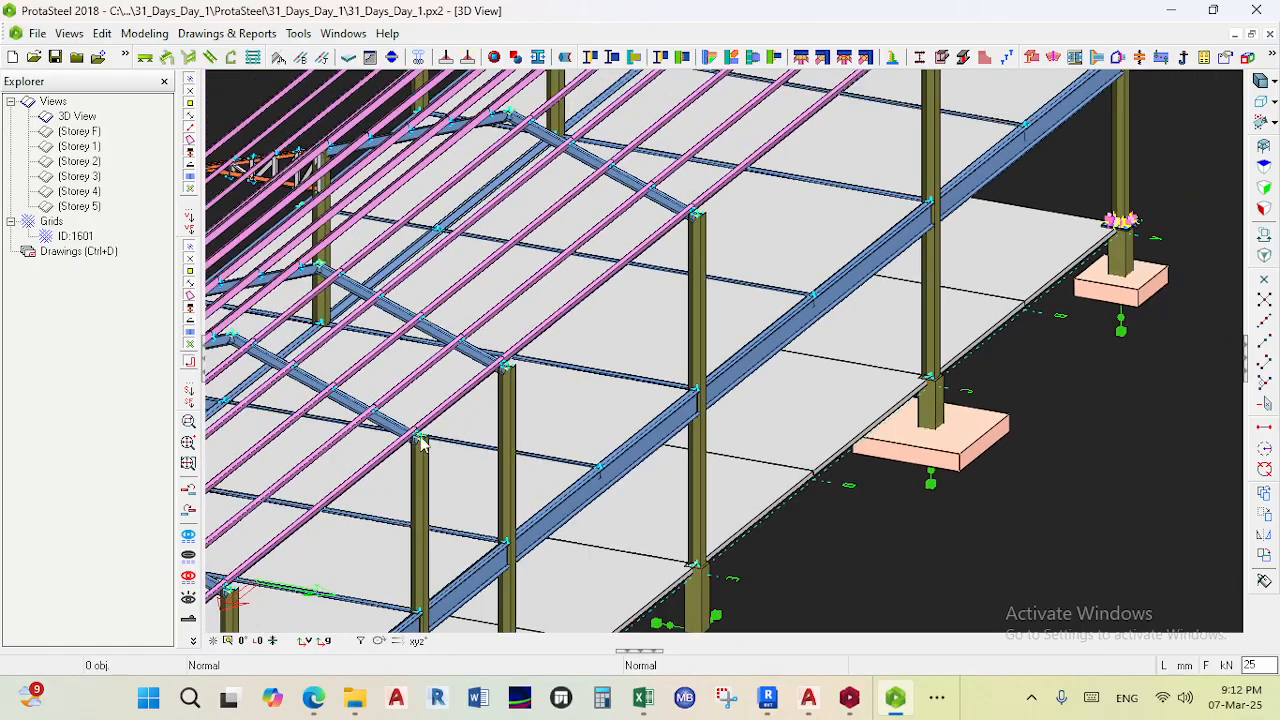
scroll(257, 246, down, 1)
middle_drag(257, 246, 628, 297)
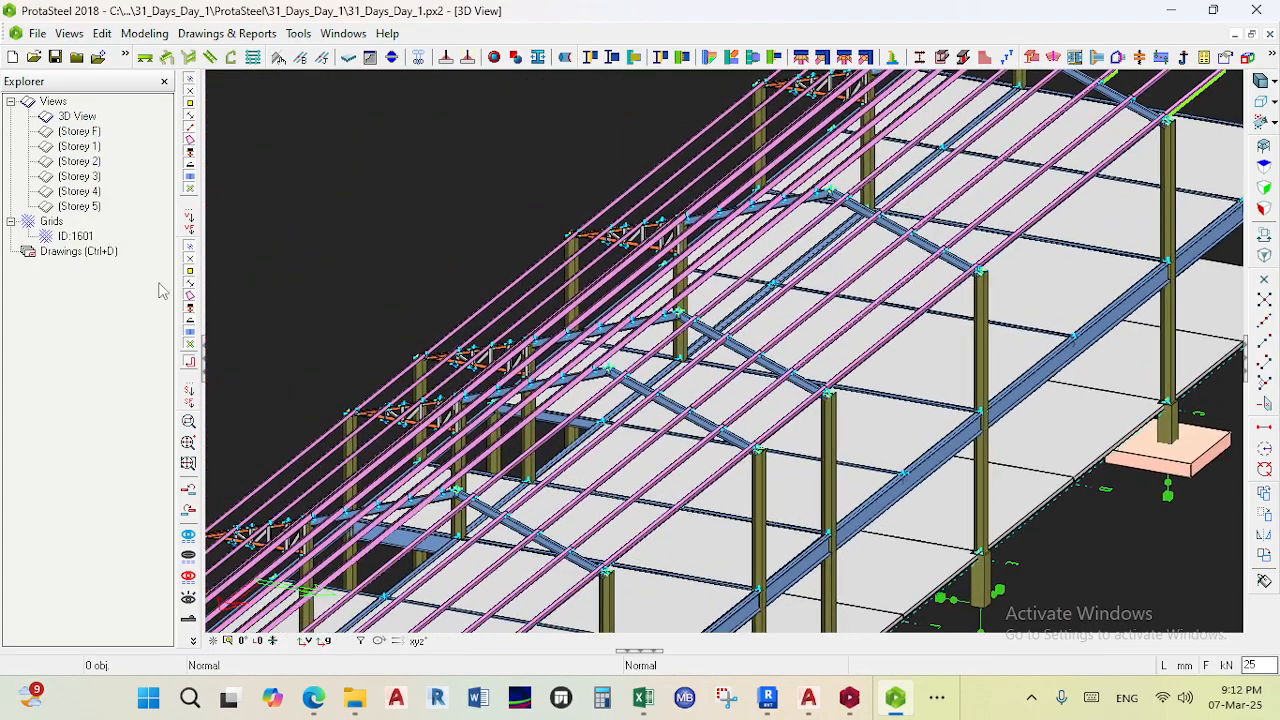
scroll(472, 362, down, 3)
middle_drag(472, 362, 557, 287)
middle_drag(509, 409, 606, 311)
scroll(606, 311, down, 5)
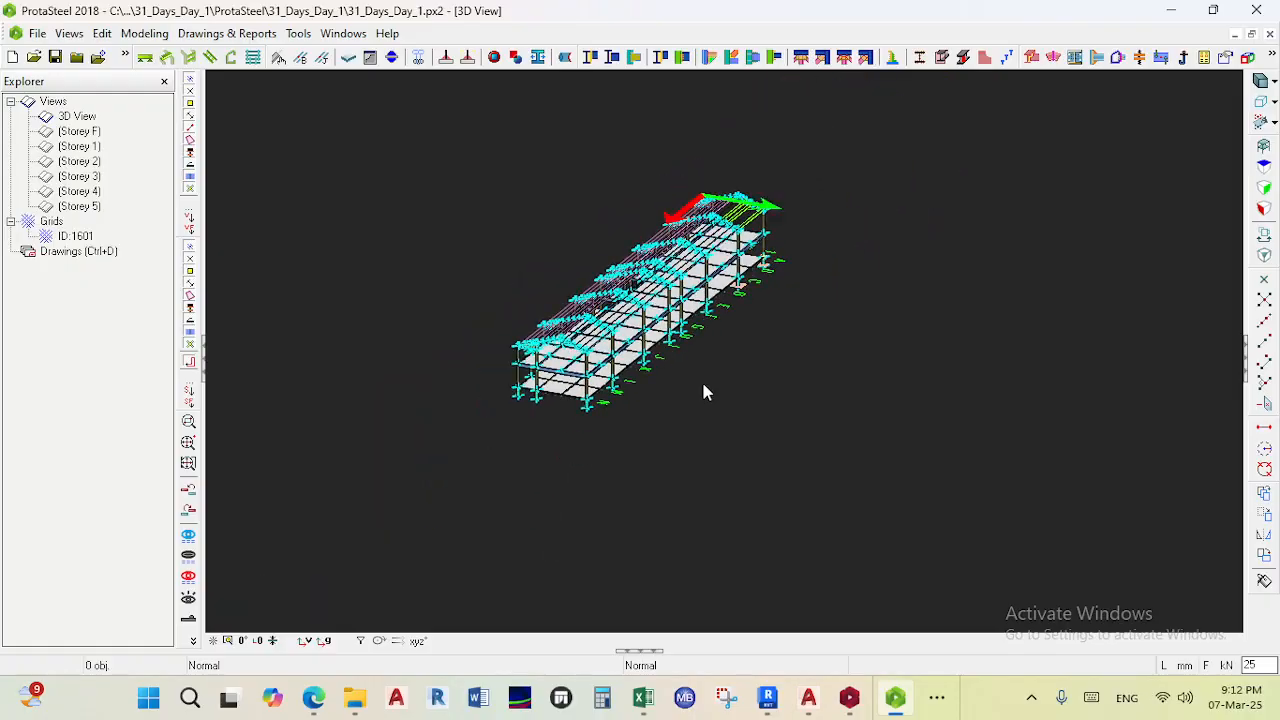
drag(349, 99, 940, 525)
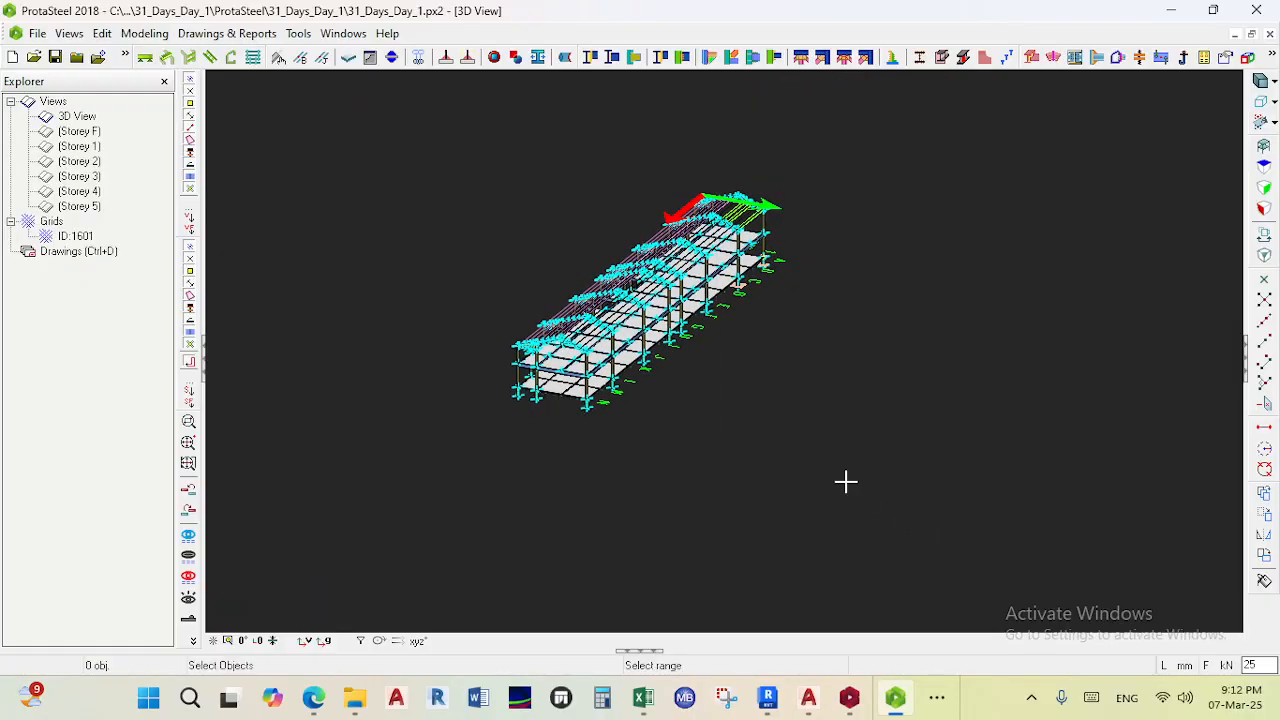
- Create an assembly drawing of the whole selected steel structure
scroll(500, 370, up, 5)
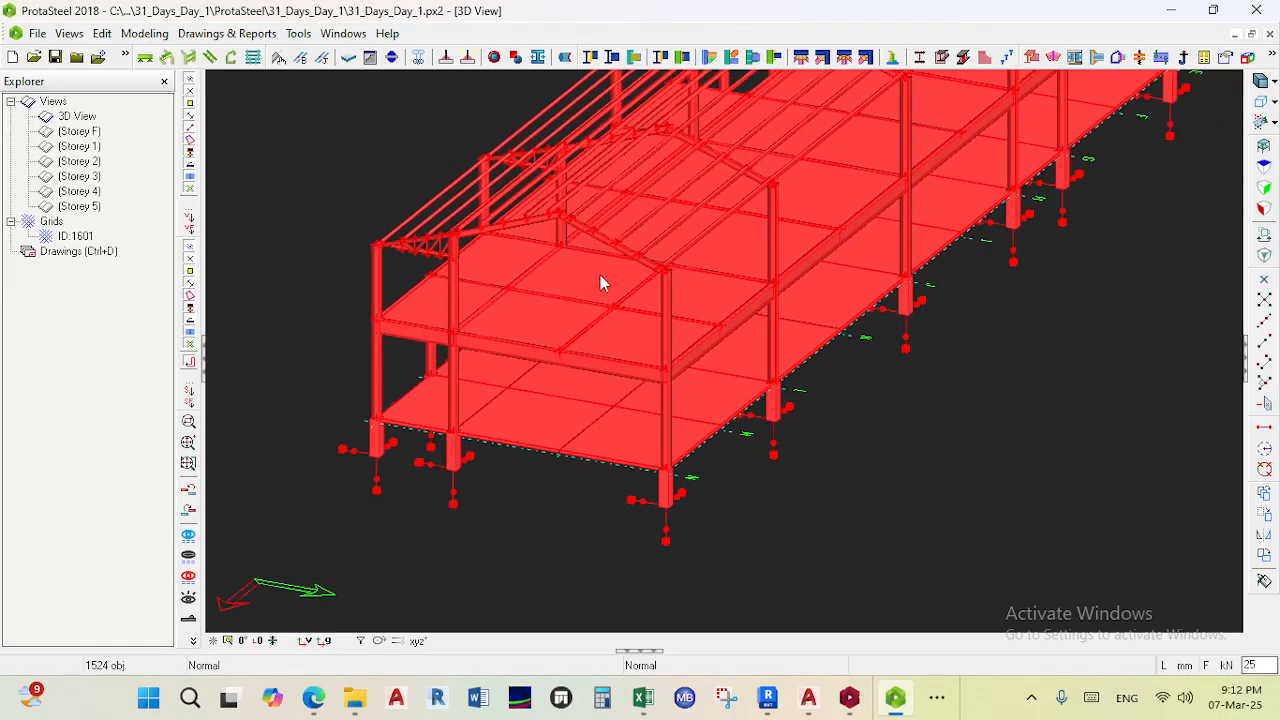
right_click(609, 242)
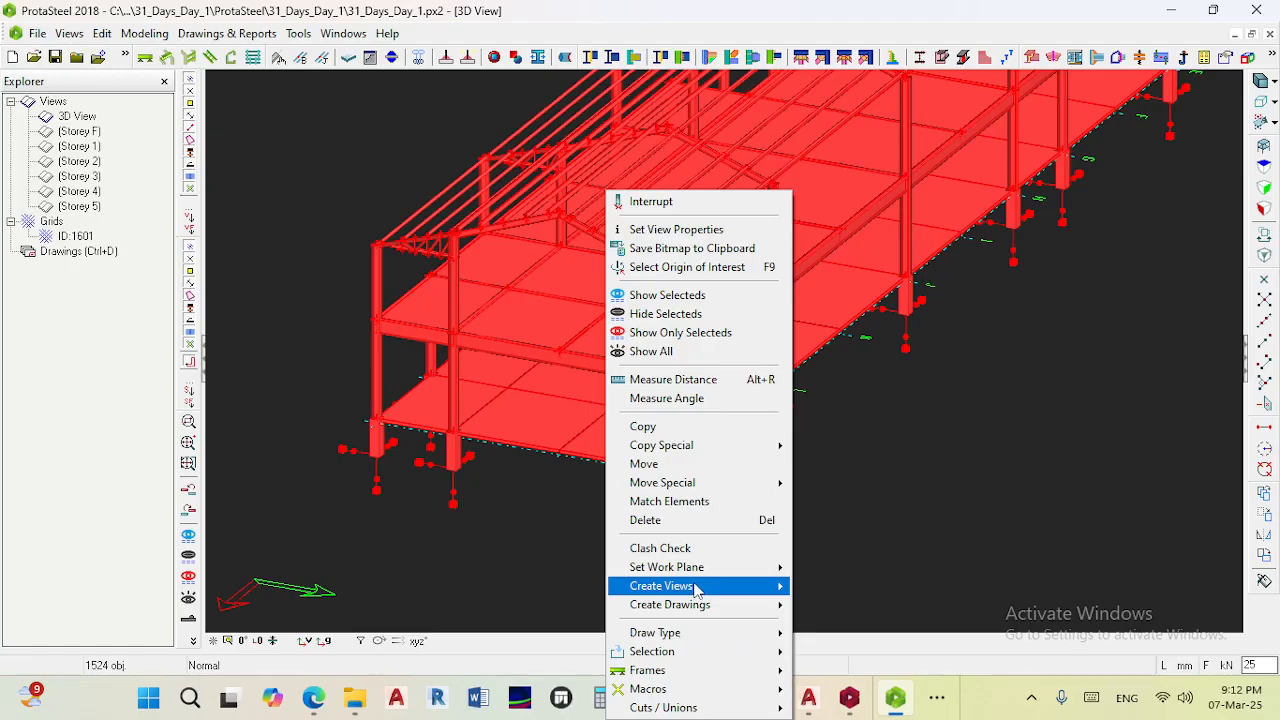
mouse_move(702, 605)
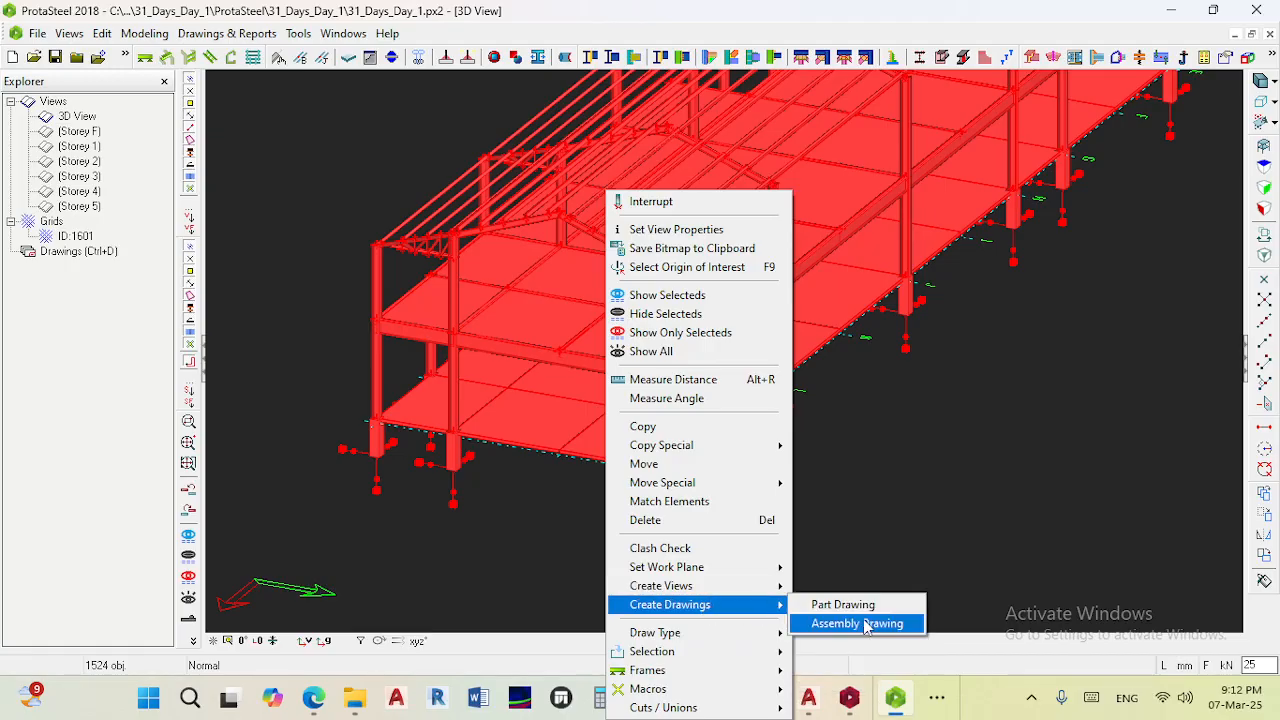
click(858, 623)
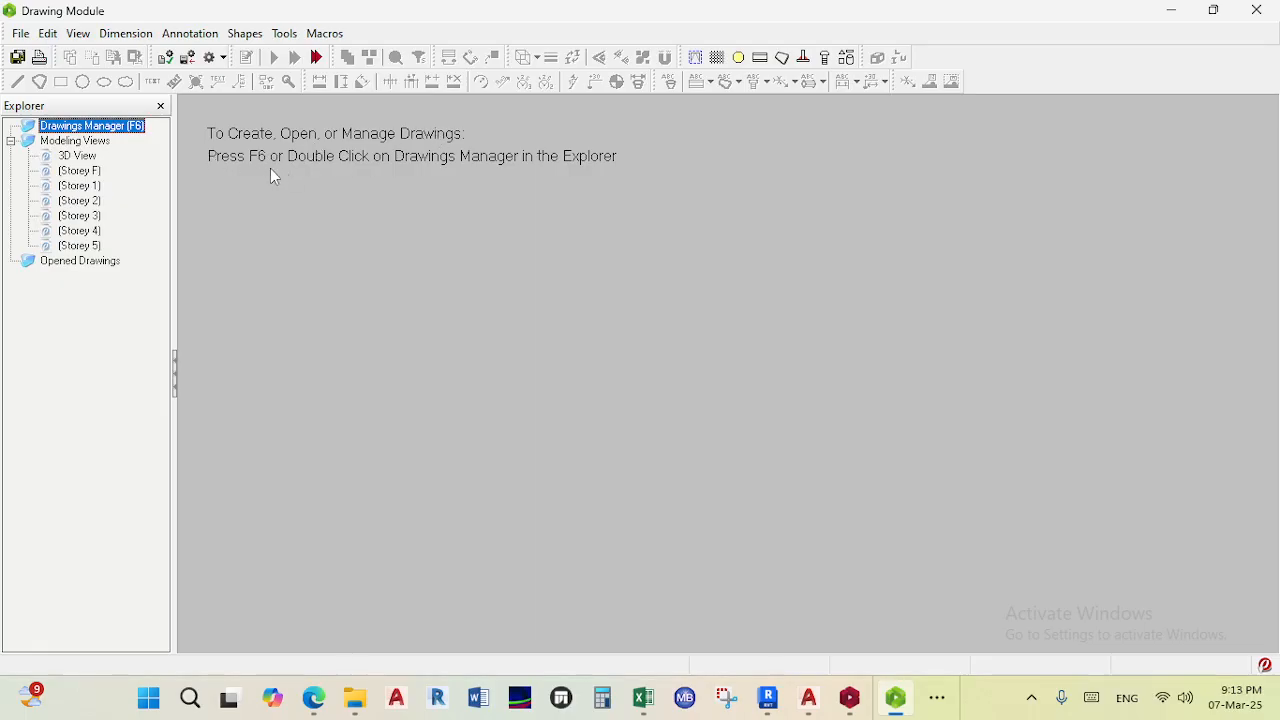
- Open the Drawings Manager and tick all storey drawings plus the St. Ignatius School drawing
double_click(98, 126)
click(88, 89)
click(88, 104)
click(88, 120)
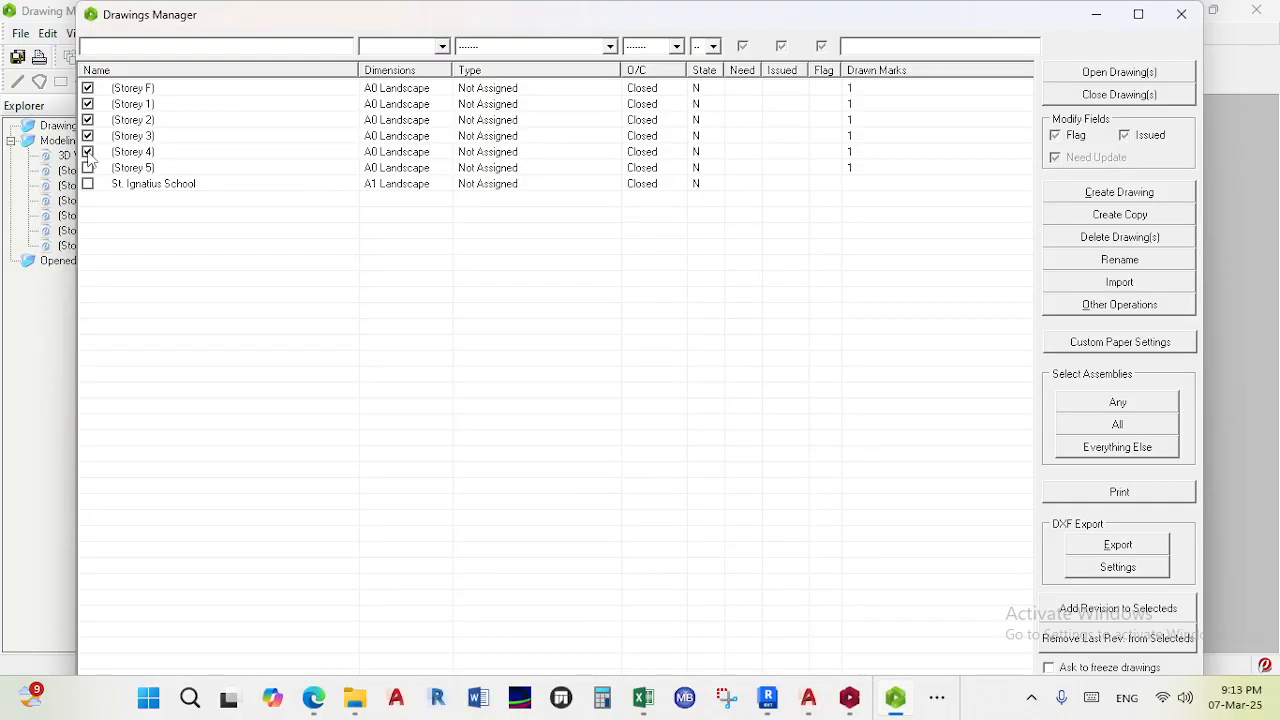
click(94, 188)
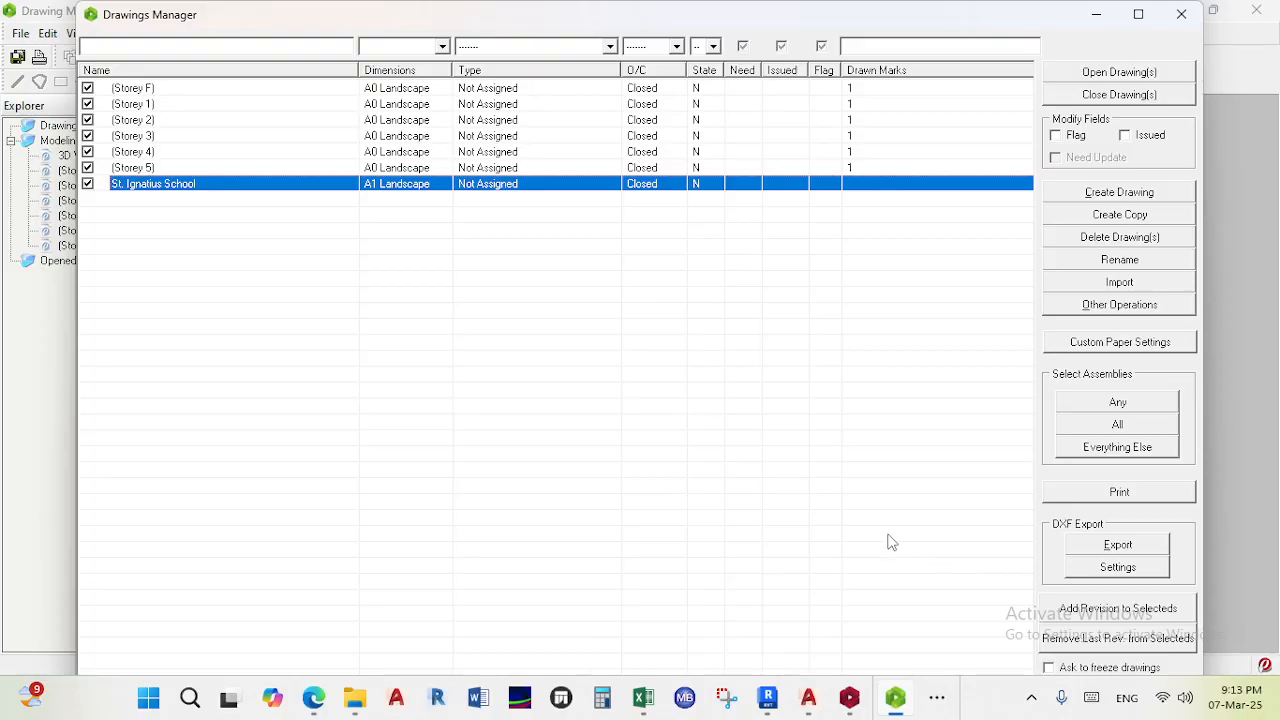
- Select all assemblies for the ticked drawings
scroll(831, 426, right, 2)
scroll(734, 403, right, 2)
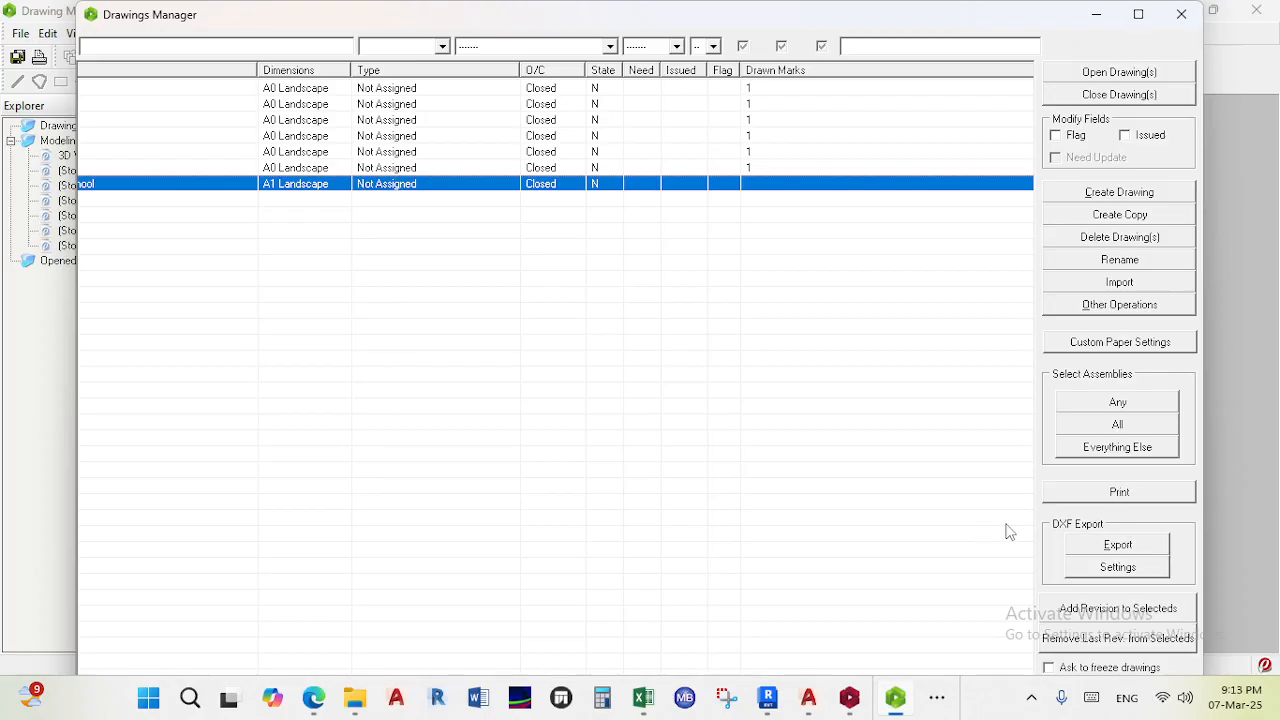
scroll(893, 422, right, 1)
scroll(880, 444, left, 3)
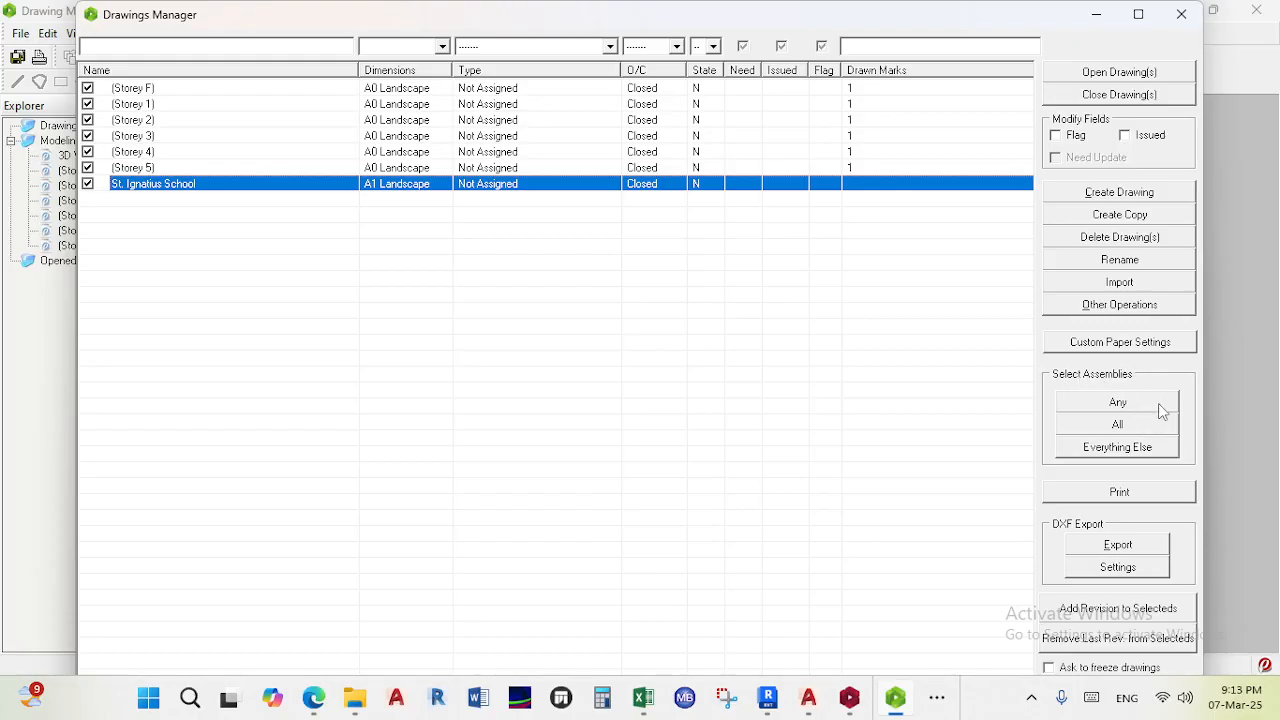
click(1122, 428)
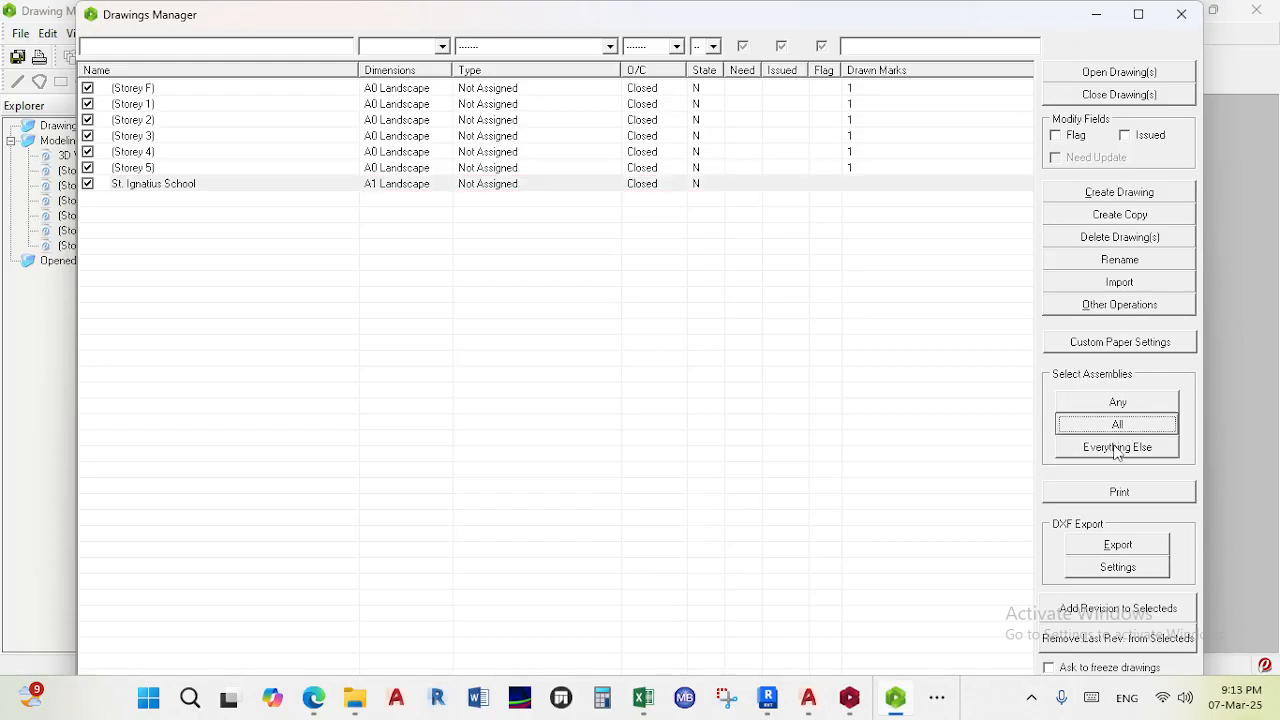
- Export the ticked drawings as DXF into the 31 Days Challenge > Reports folder under 03. Teaching Material
click(1118, 545)
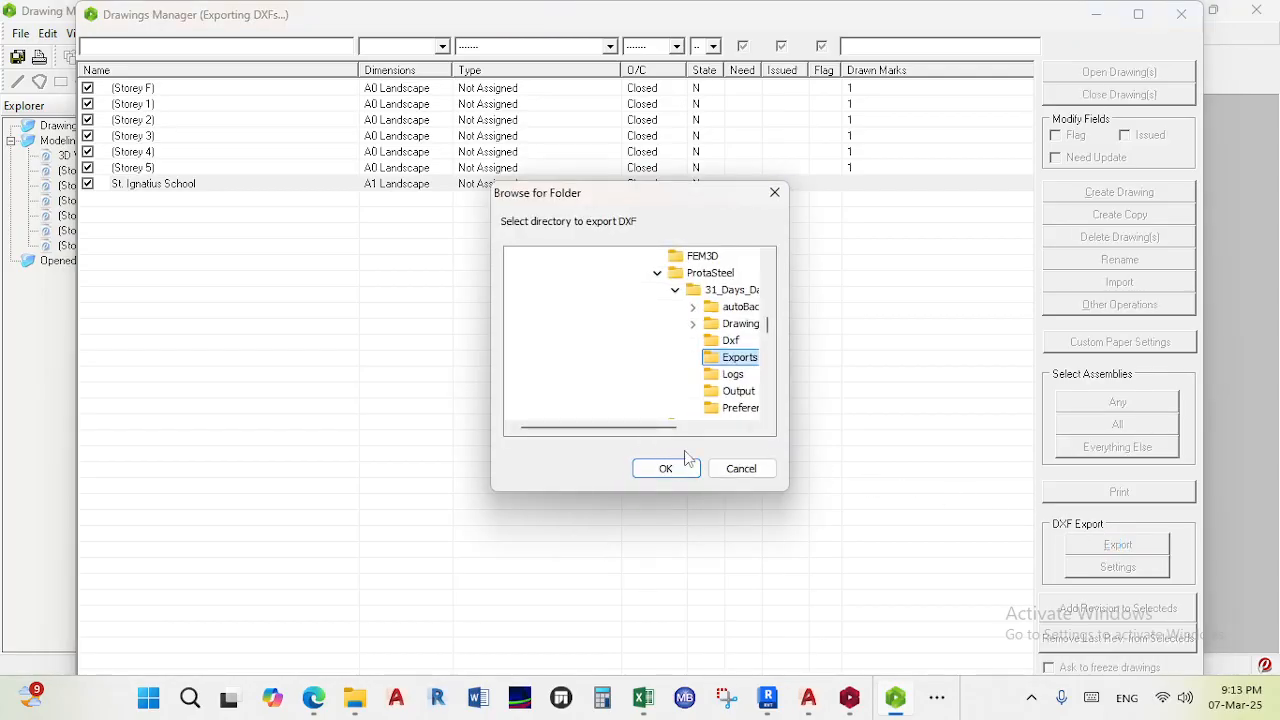
scroll(624, 330, down, 3)
scroll(630, 340, down, 4)
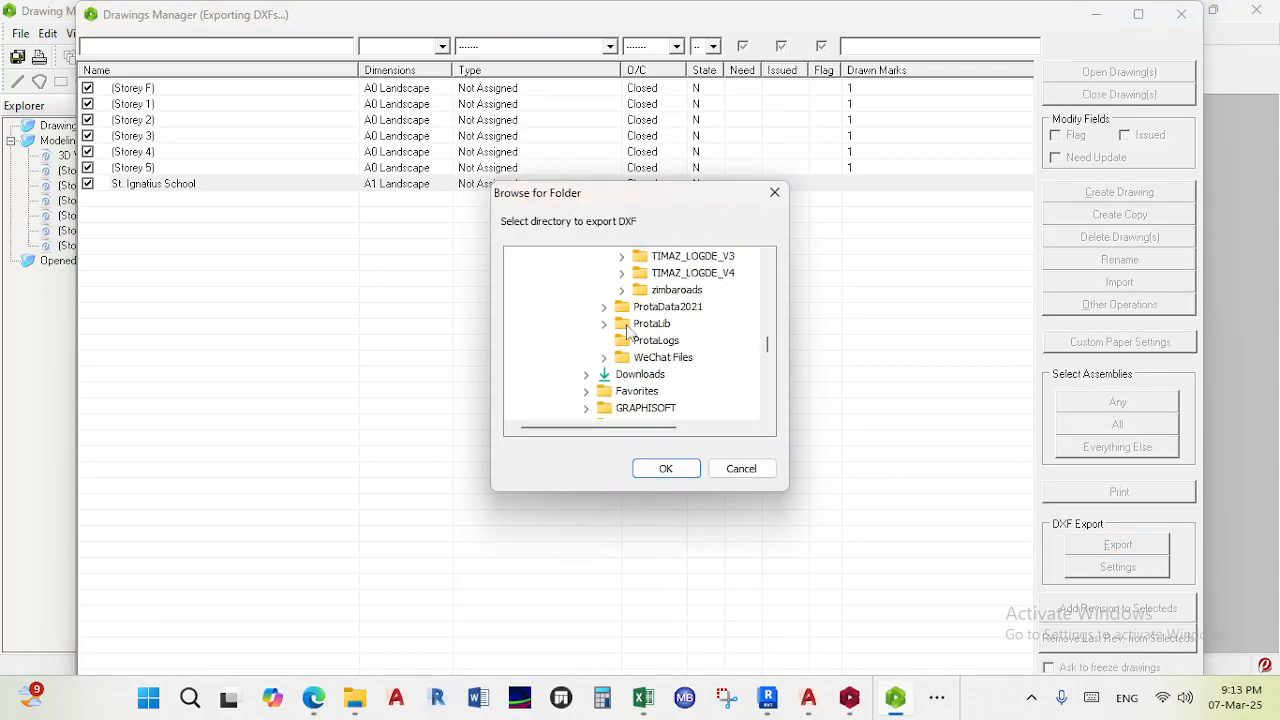
scroll(645, 390, down, 5)
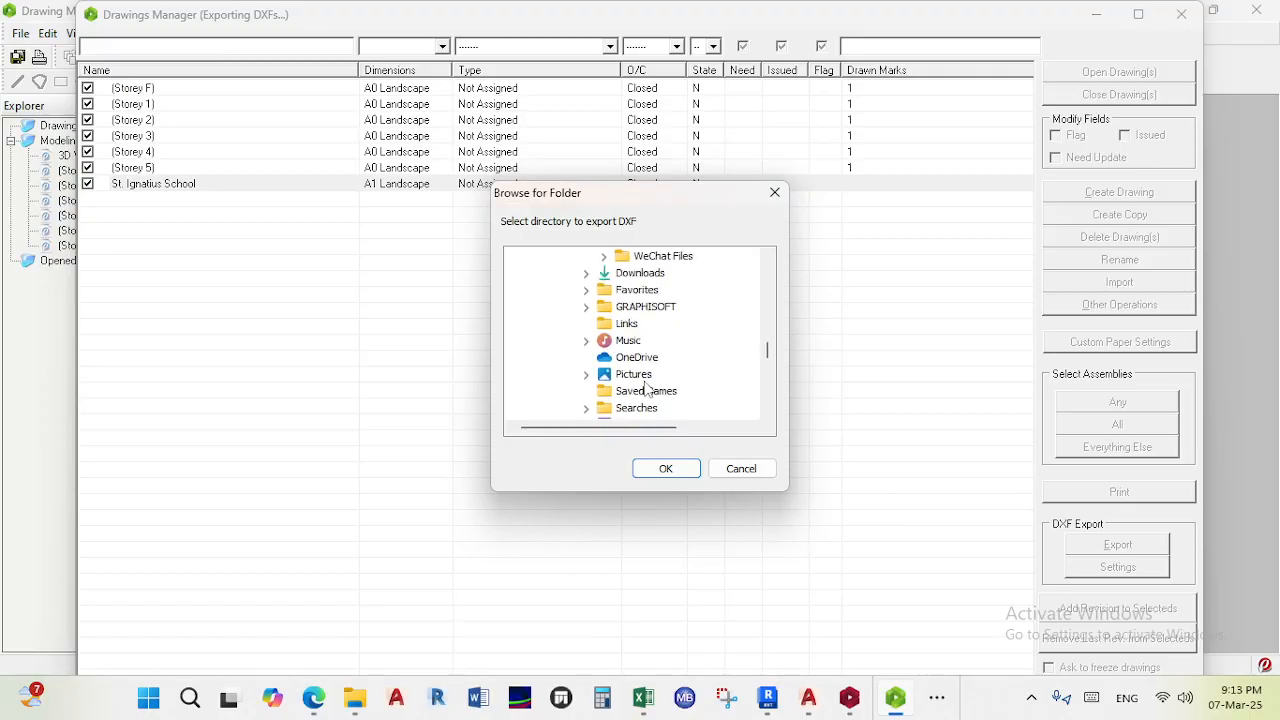
scroll(646, 386, up, 10)
scroll(646, 386, up, 4)
scroll(646, 383, down, 3)
double_click(680, 375)
scroll(682, 370, down, 2)
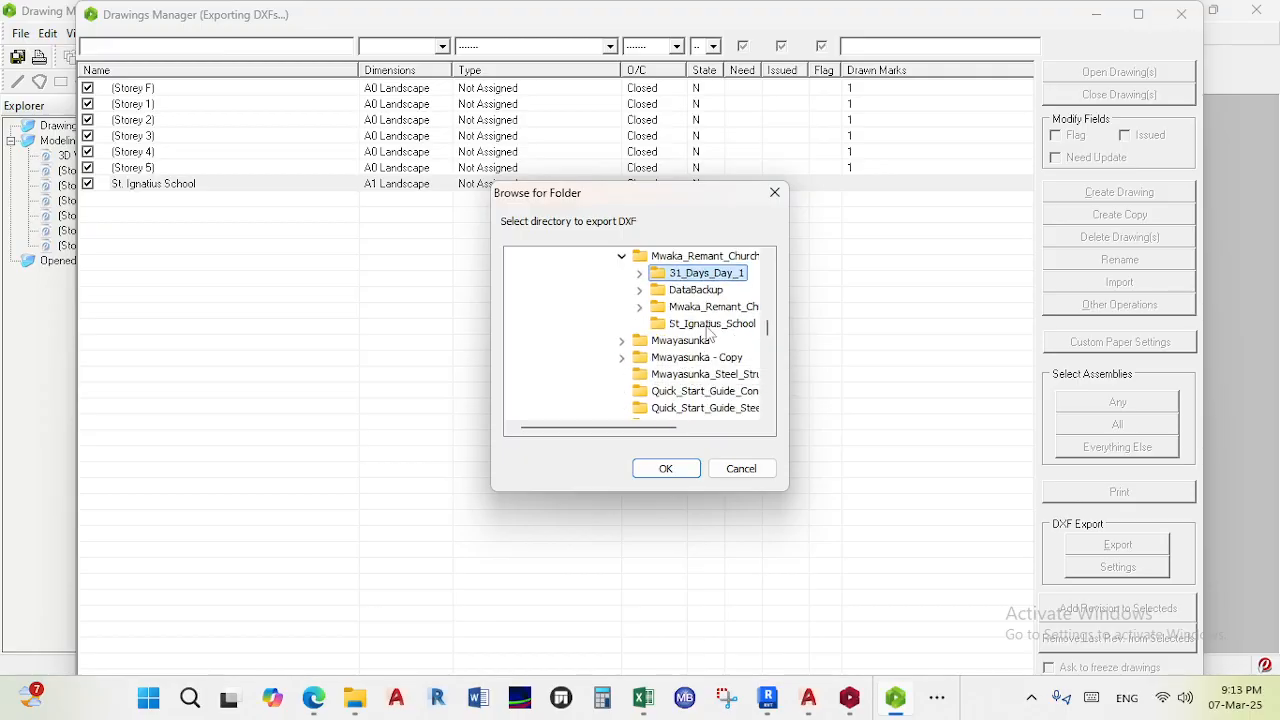
scroll(708, 333, up, 1)
click(708, 374)
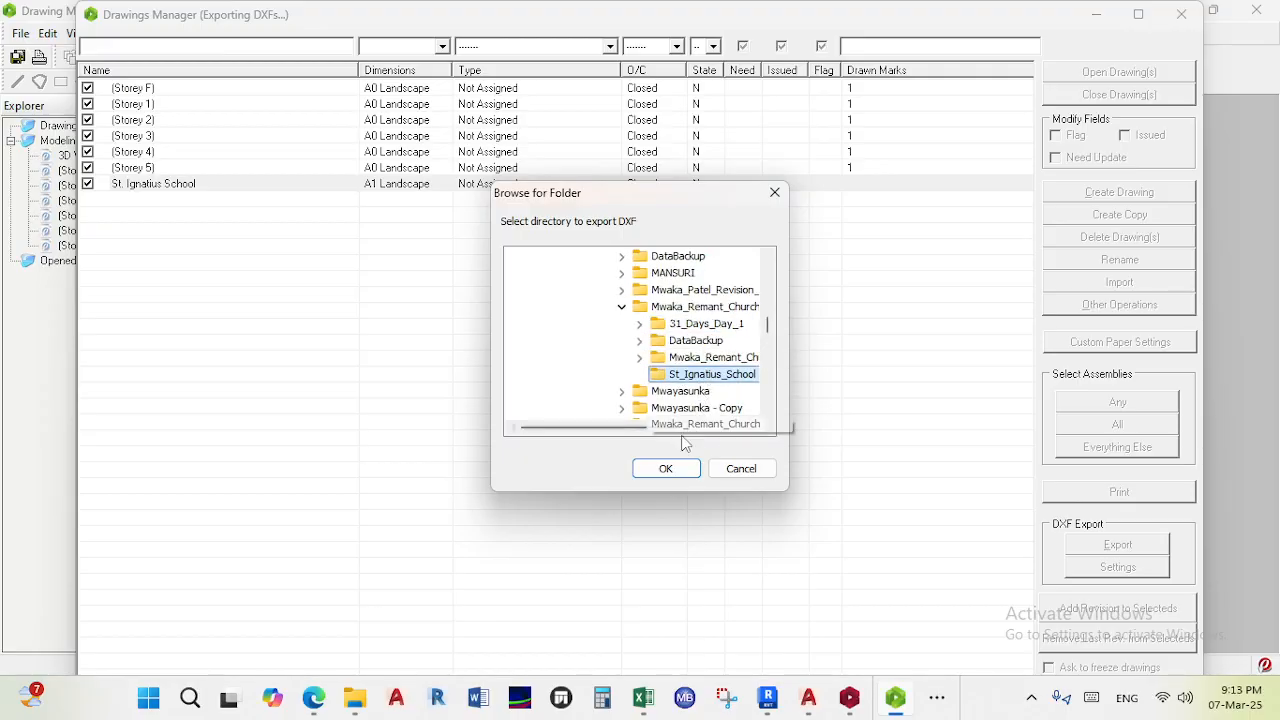
scroll(692, 410, down, 2)
scroll(703, 374, up, 4)
scroll(690, 372, up, 10)
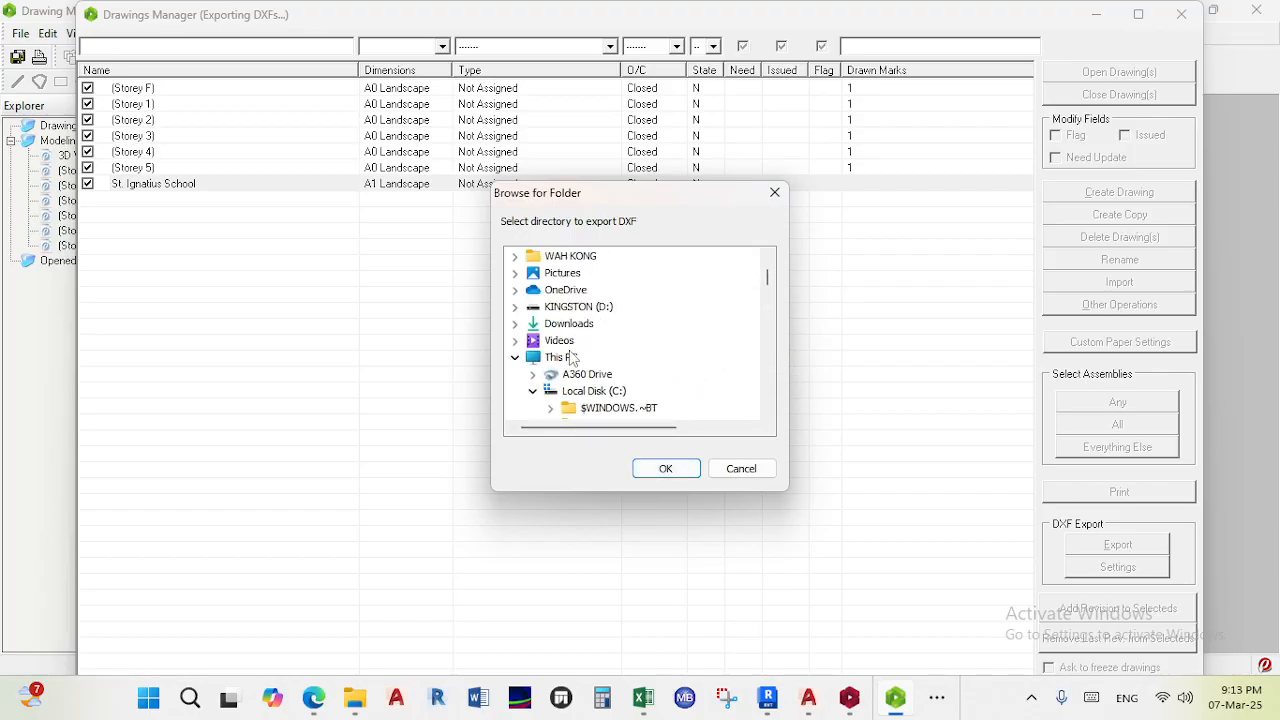
scroll(568, 318, up, 3)
double_click(551, 258)
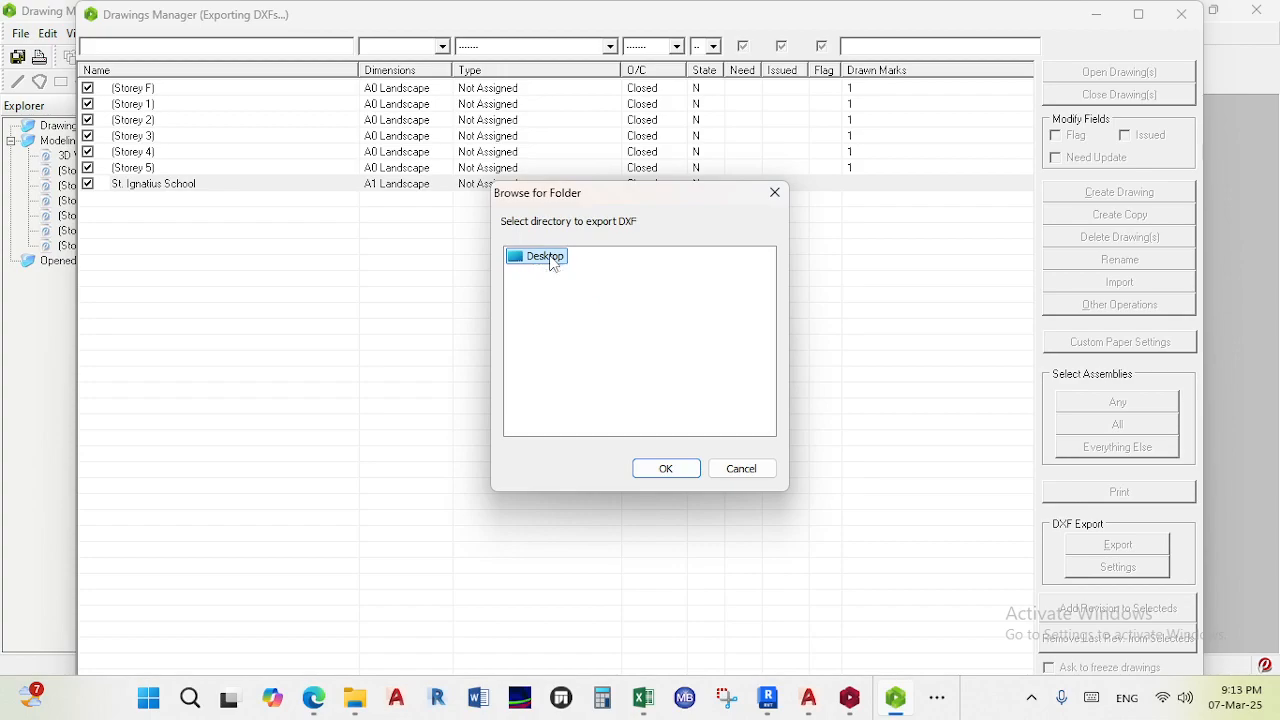
double_click(550, 257)
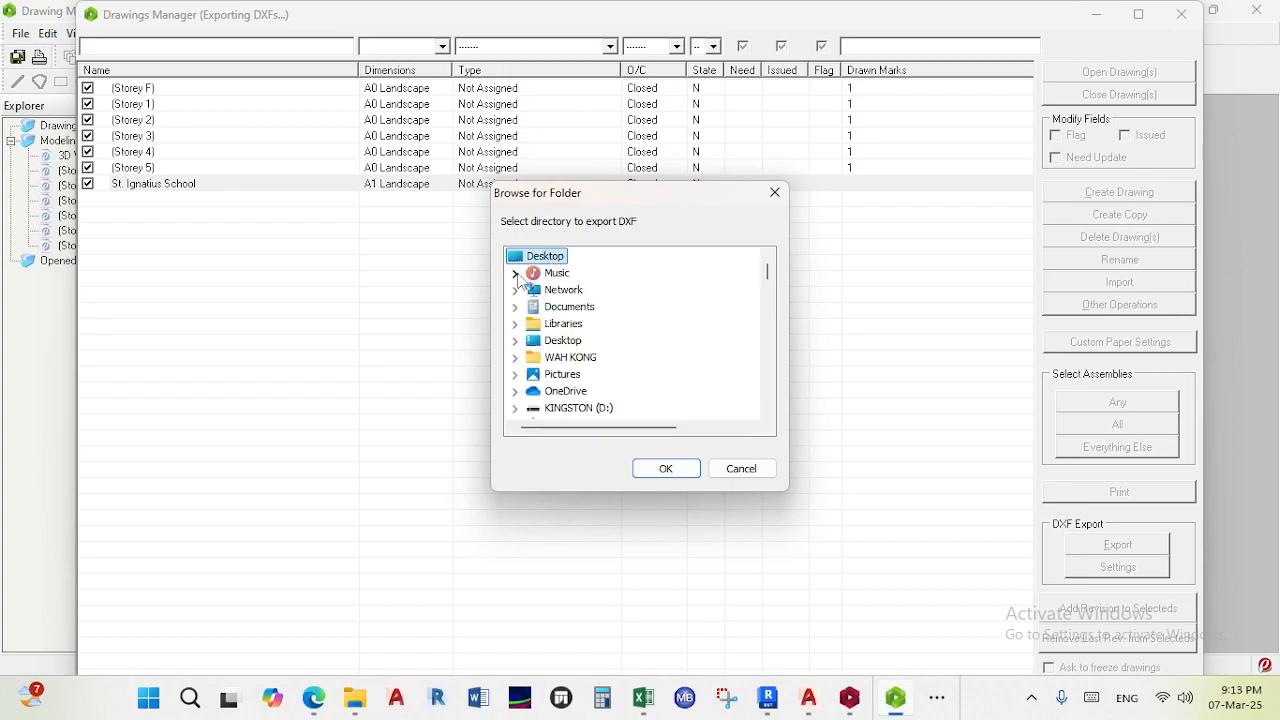
scroll(547, 318, down, 2)
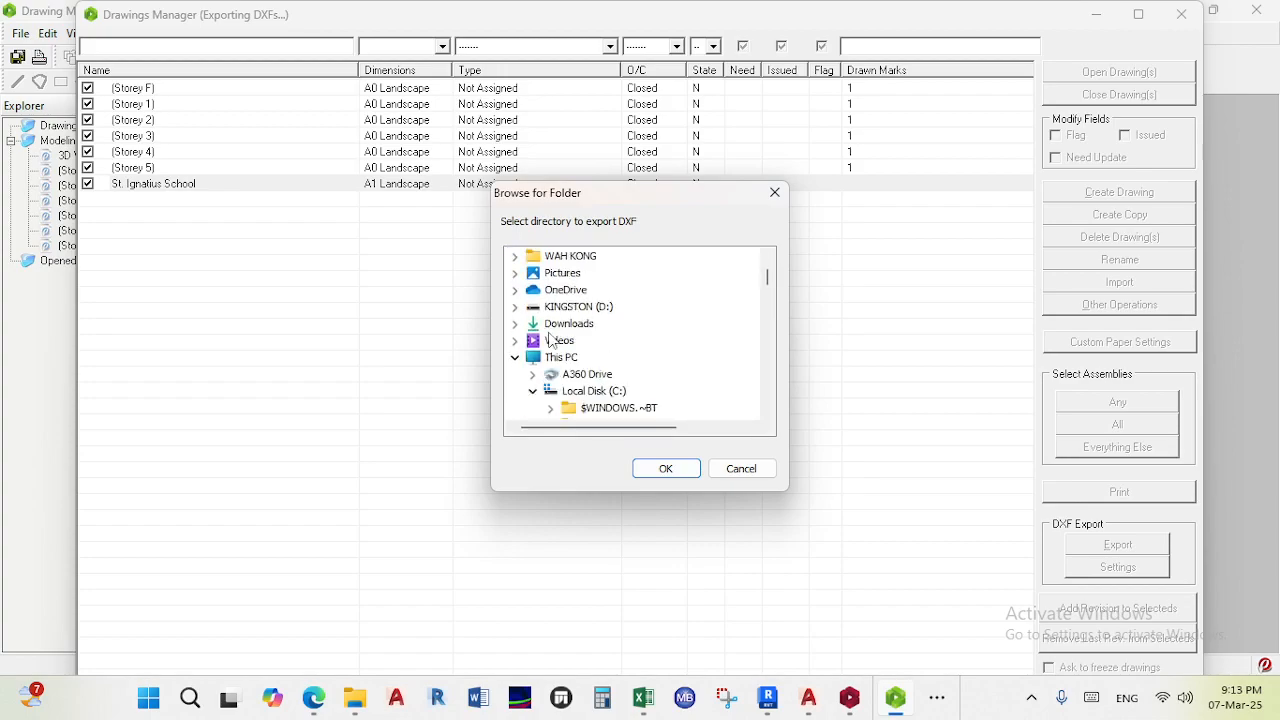
scroll(552, 340, down, 1)
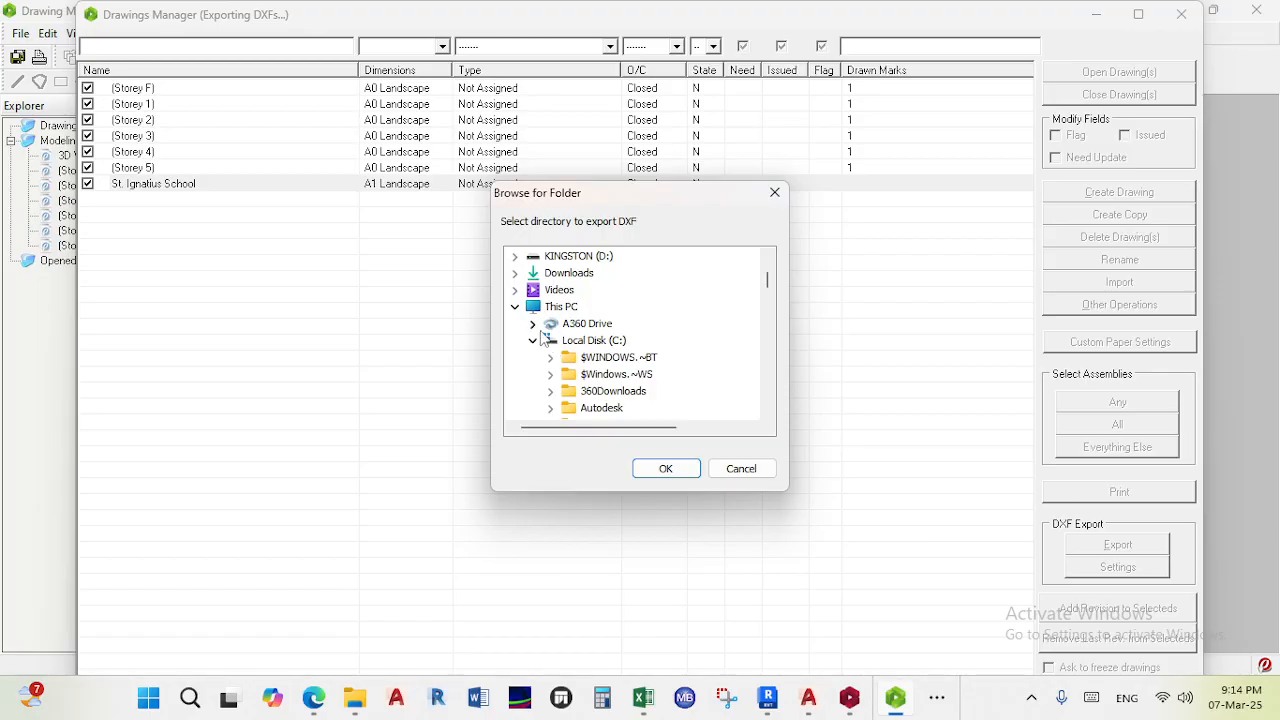
click(515, 307)
scroll(540, 345, down, 5)
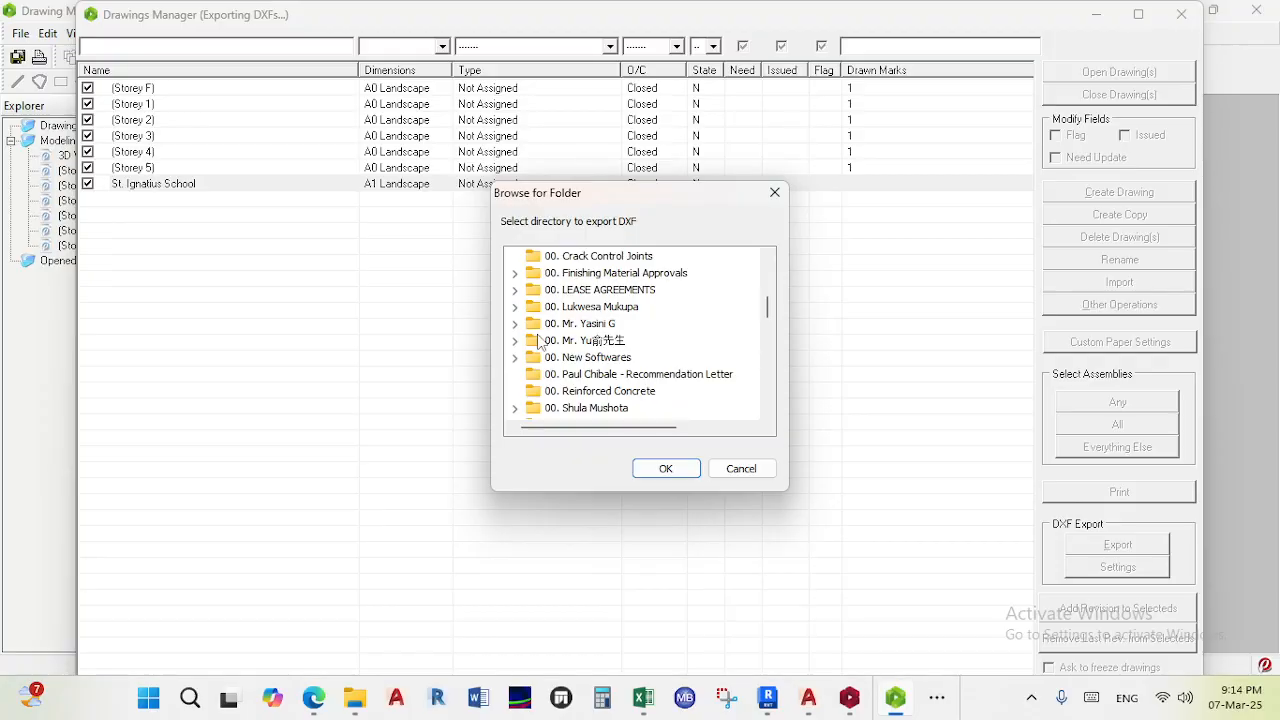
click(568, 358)
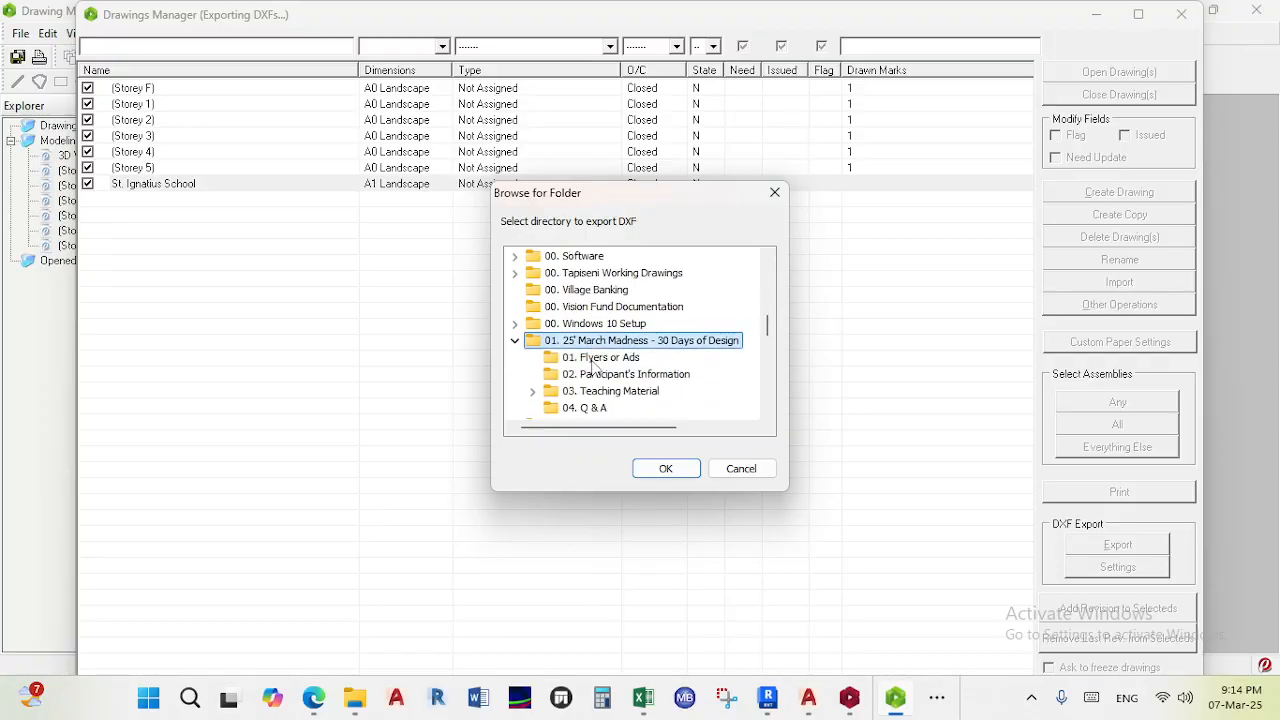
click(609, 390)
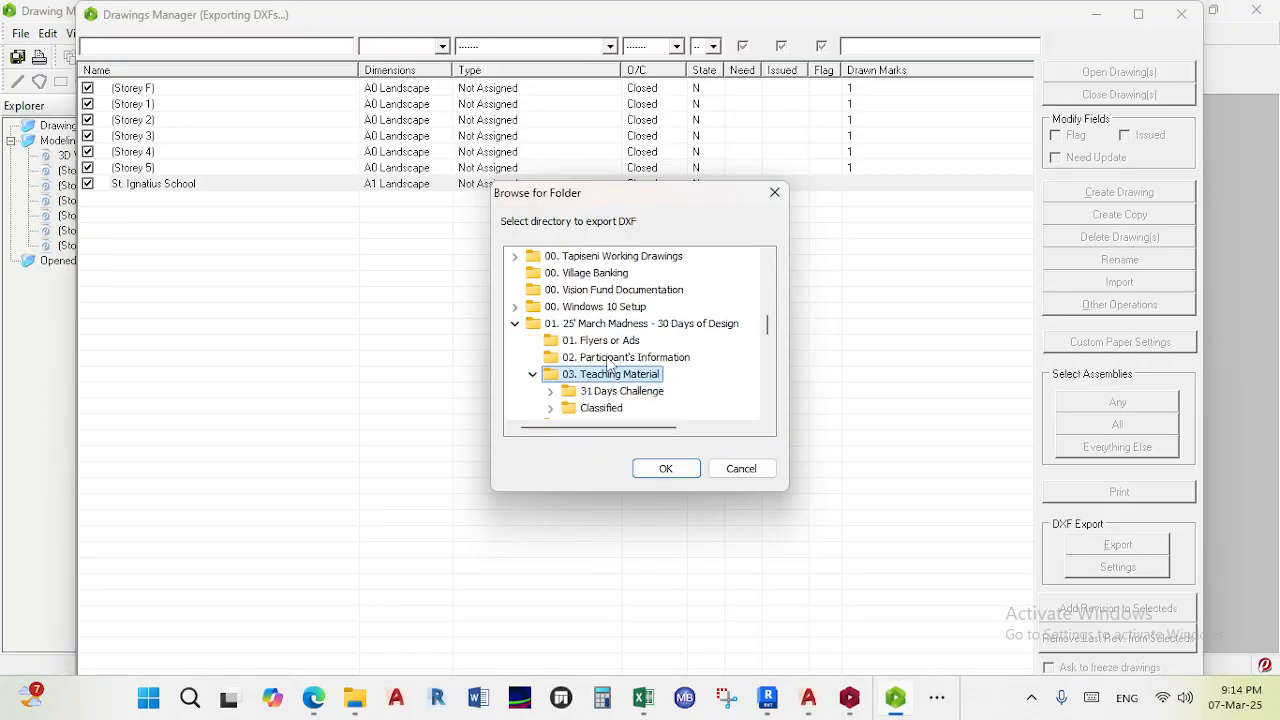
click(622, 392)
scroll(625, 396, down, 1)
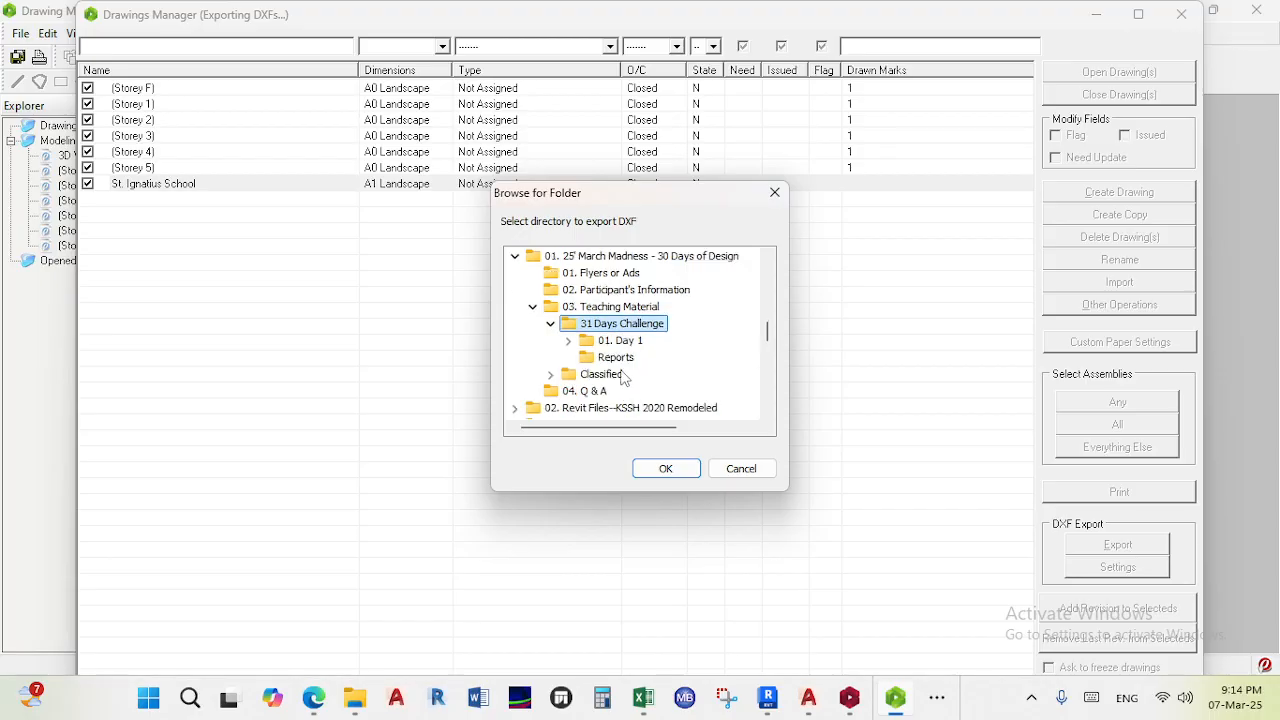
click(615, 357)
click(665, 468)
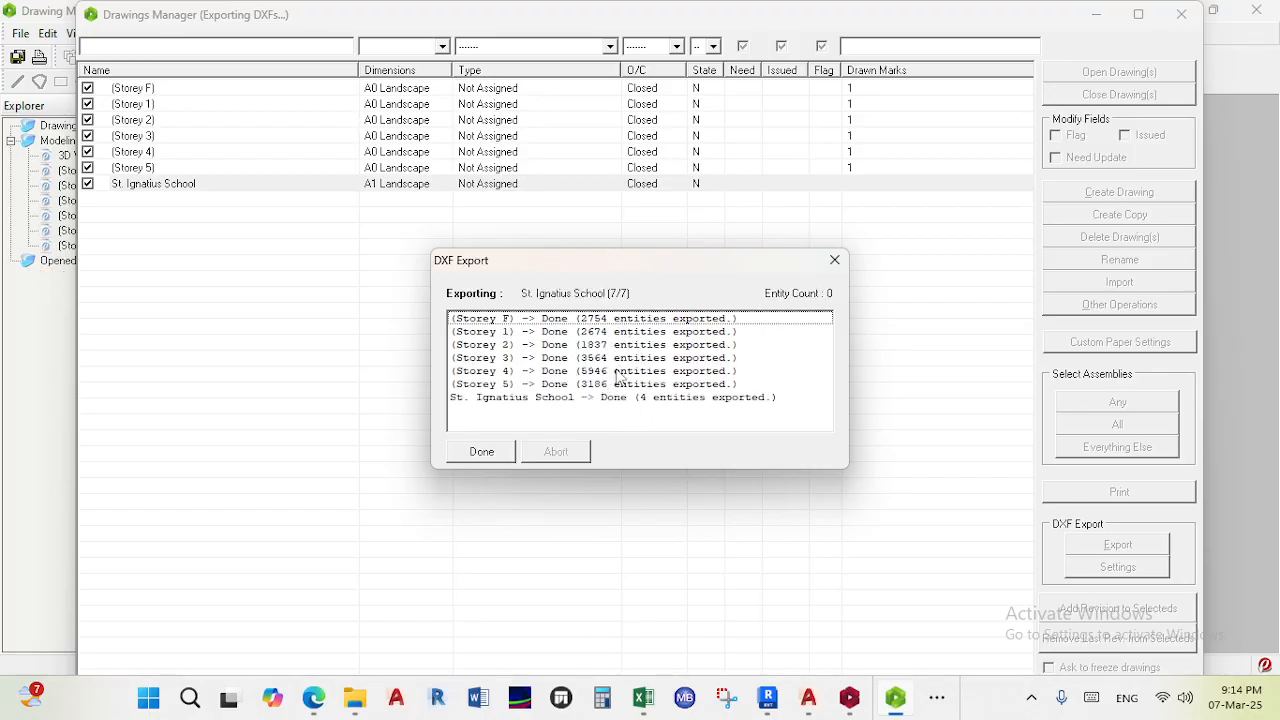
click(485, 452)
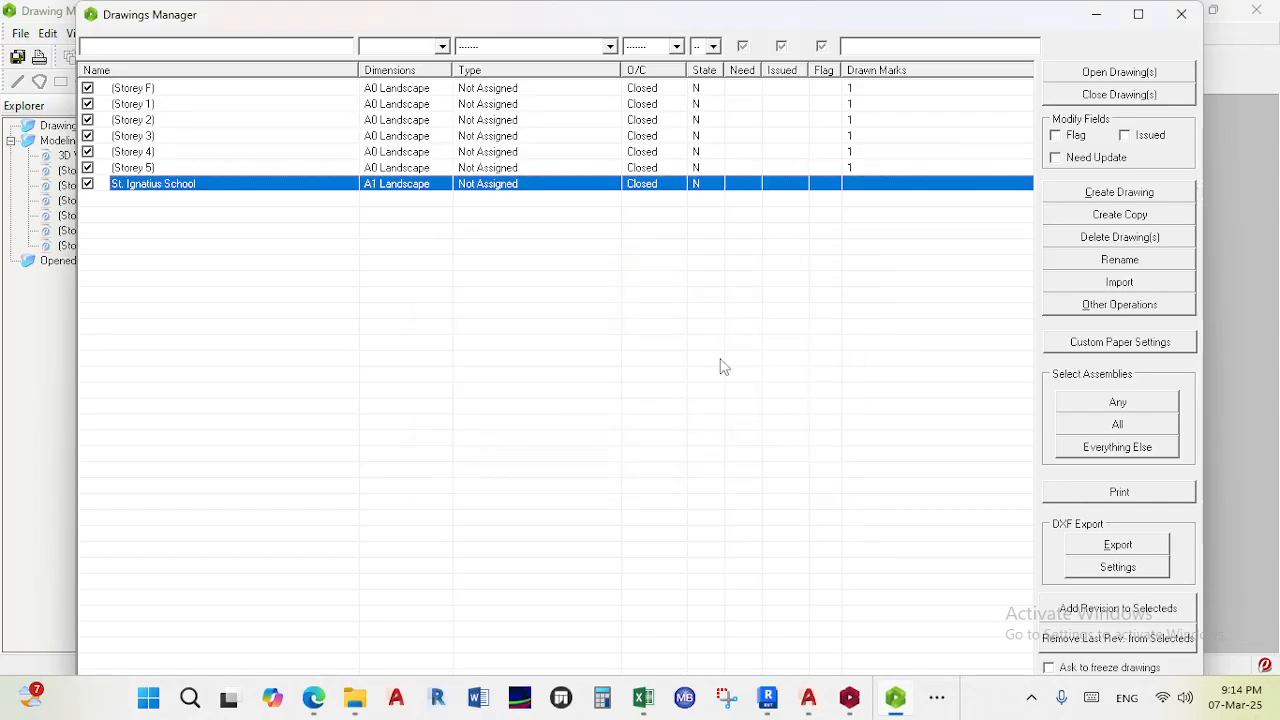
- Return to ProtaStructure's 3D design status view and launch Load ProtaDetails from Concrete Design
click(1096, 14)
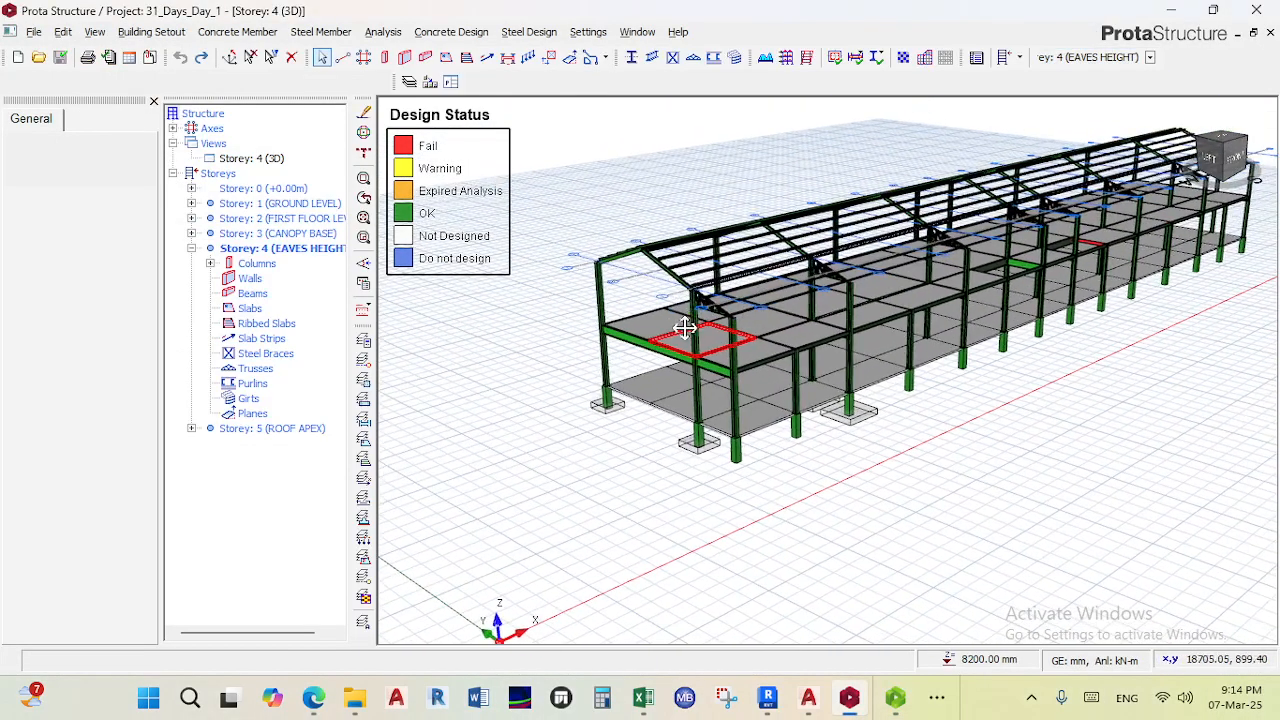
middle_drag(689, 323, 680, 332)
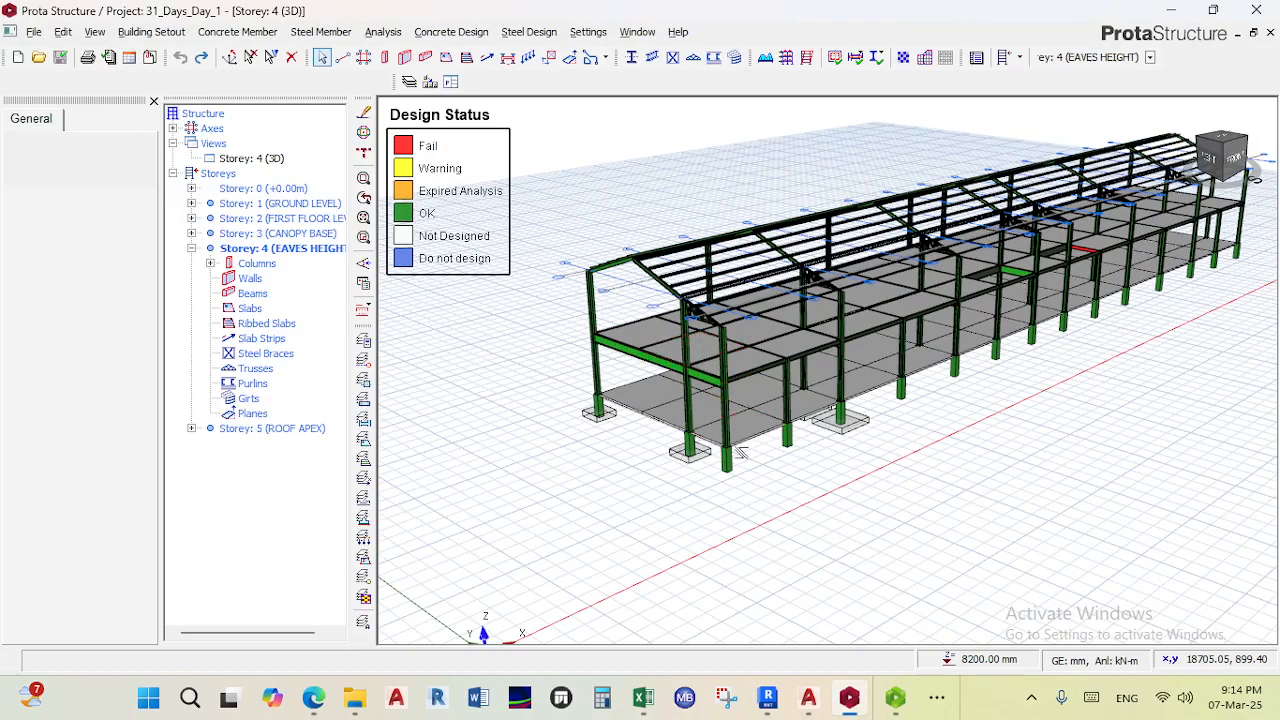
click(454, 35)
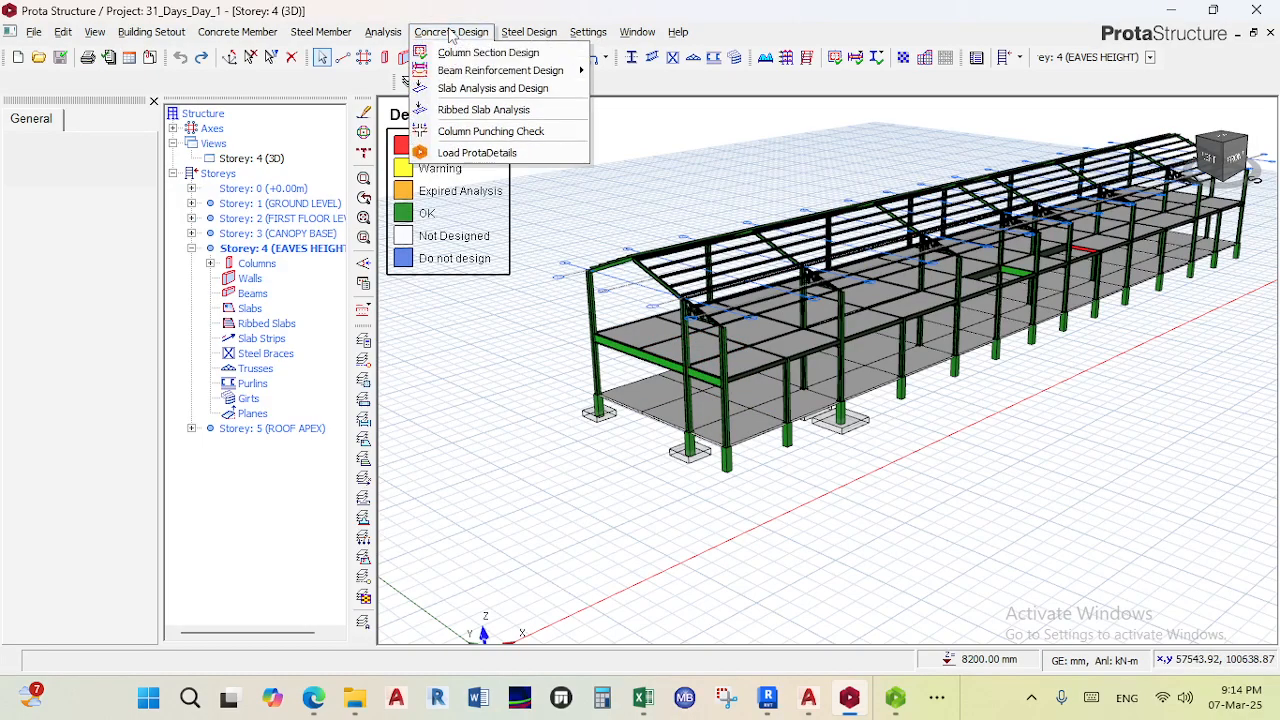
click(478, 152)
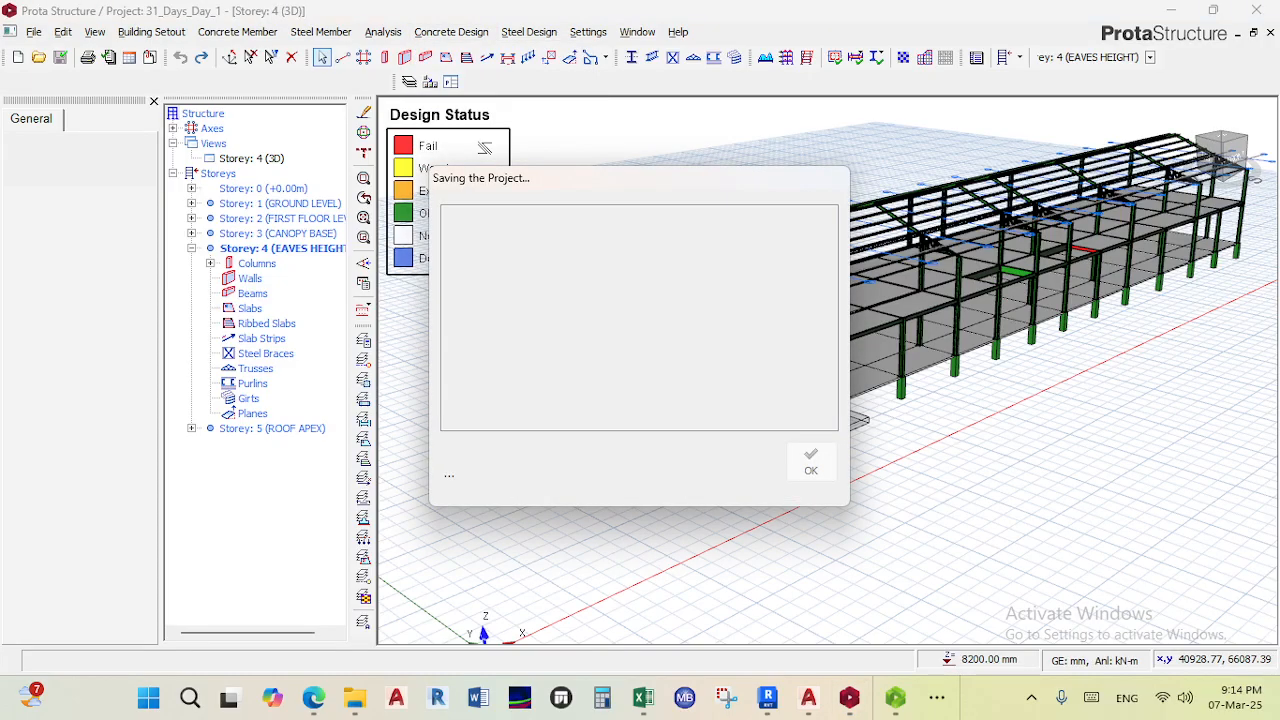
- Check the Teams meeting window, then minimize it
mouse_move(313, 698)
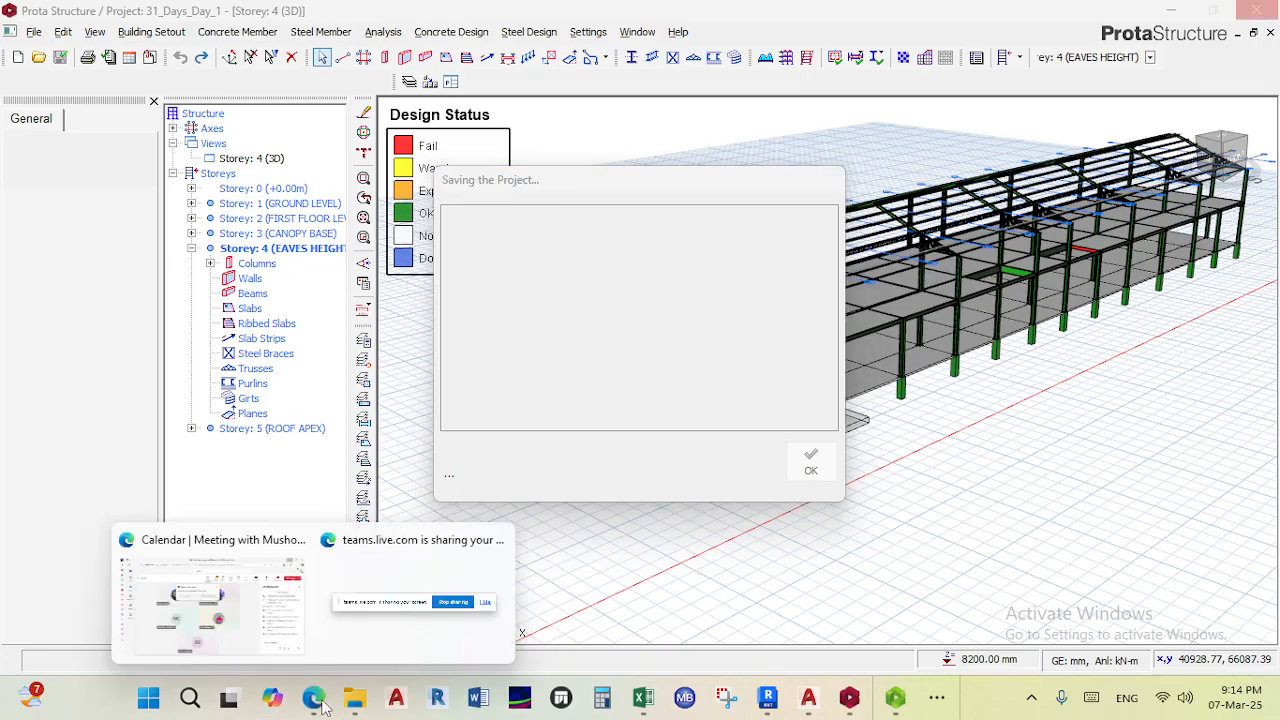
click(267, 628)
mouse_move(316, 703)
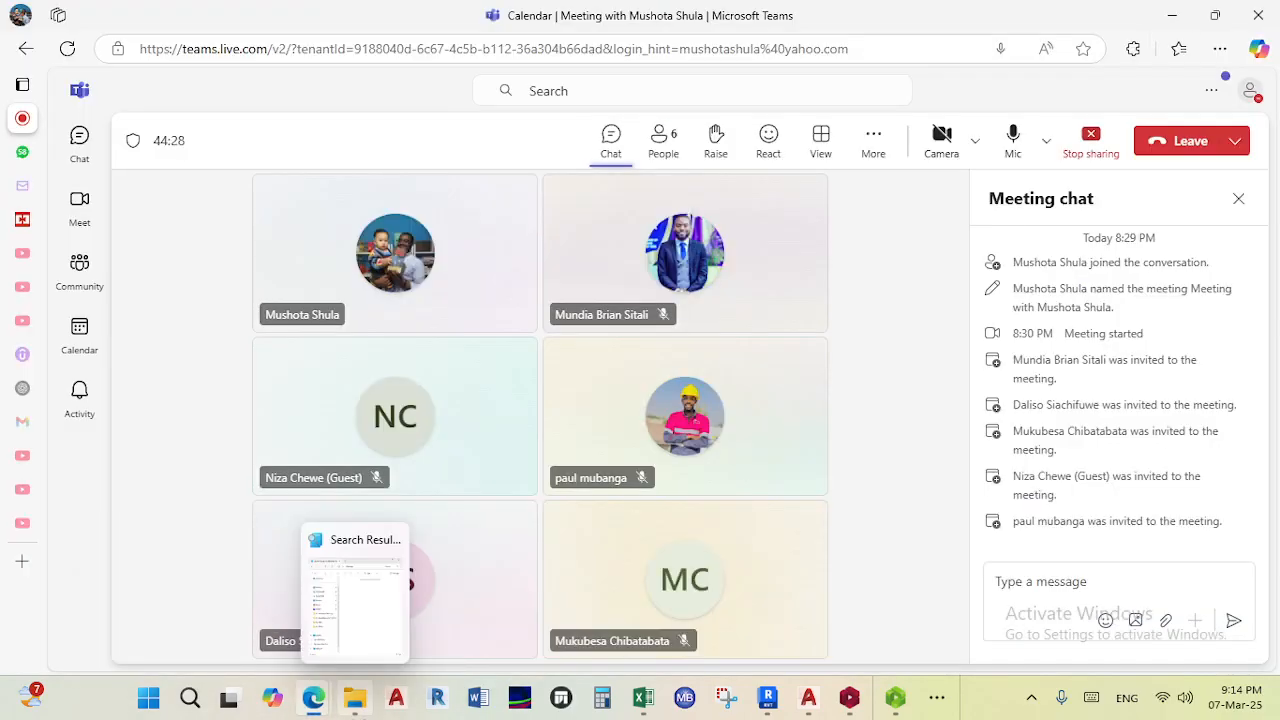
click(1172, 15)
- Bring the ProtaDetails window to the front and maximize it
mouse_move(849, 698)
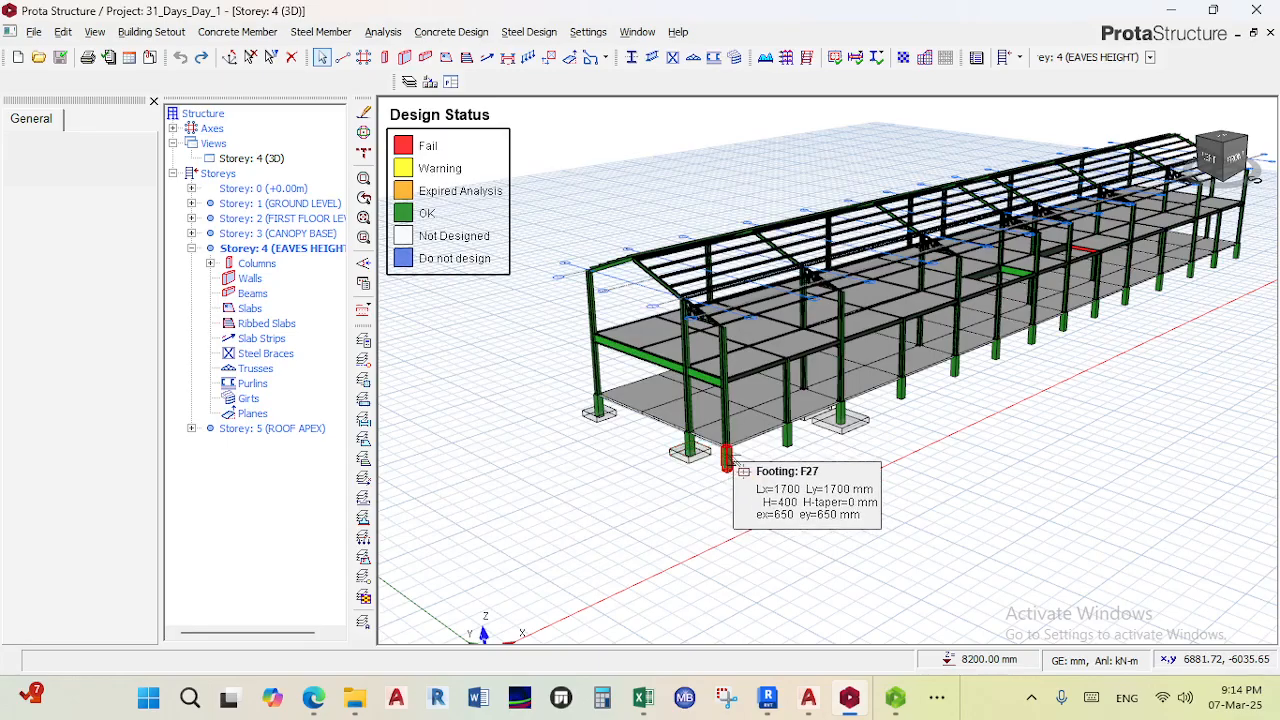
click(946, 698)
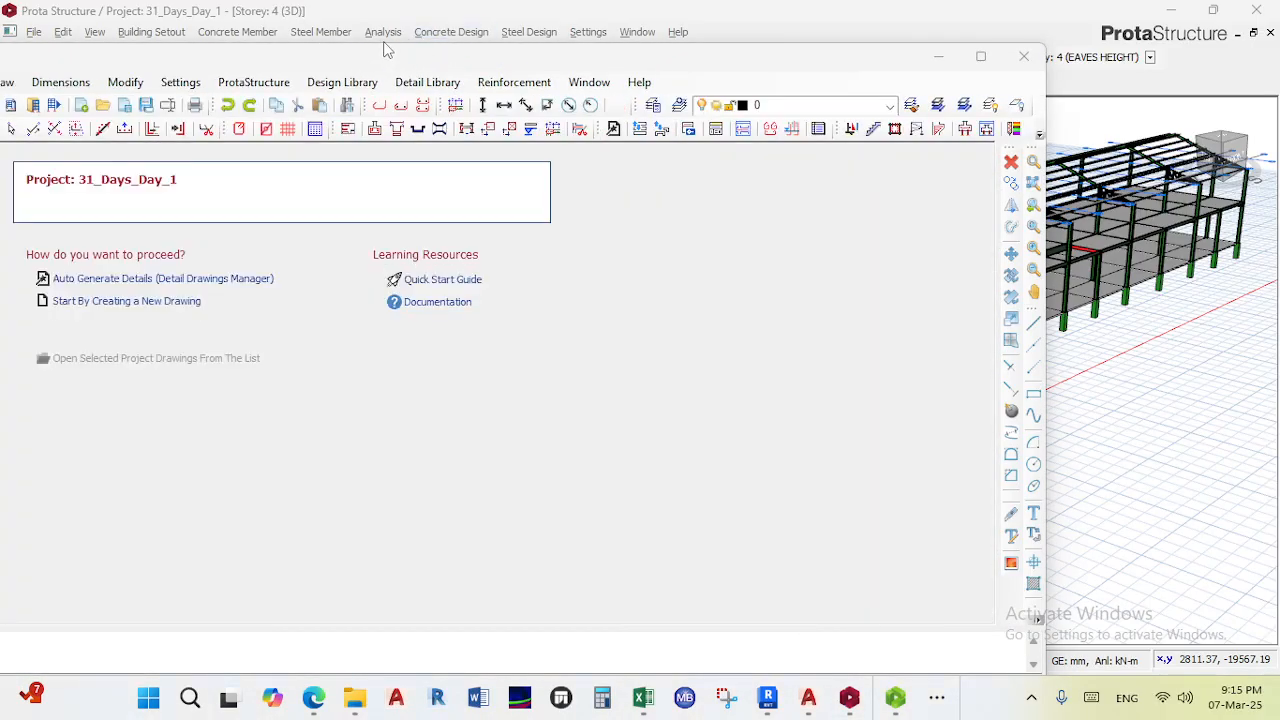
double_click(430, 12)
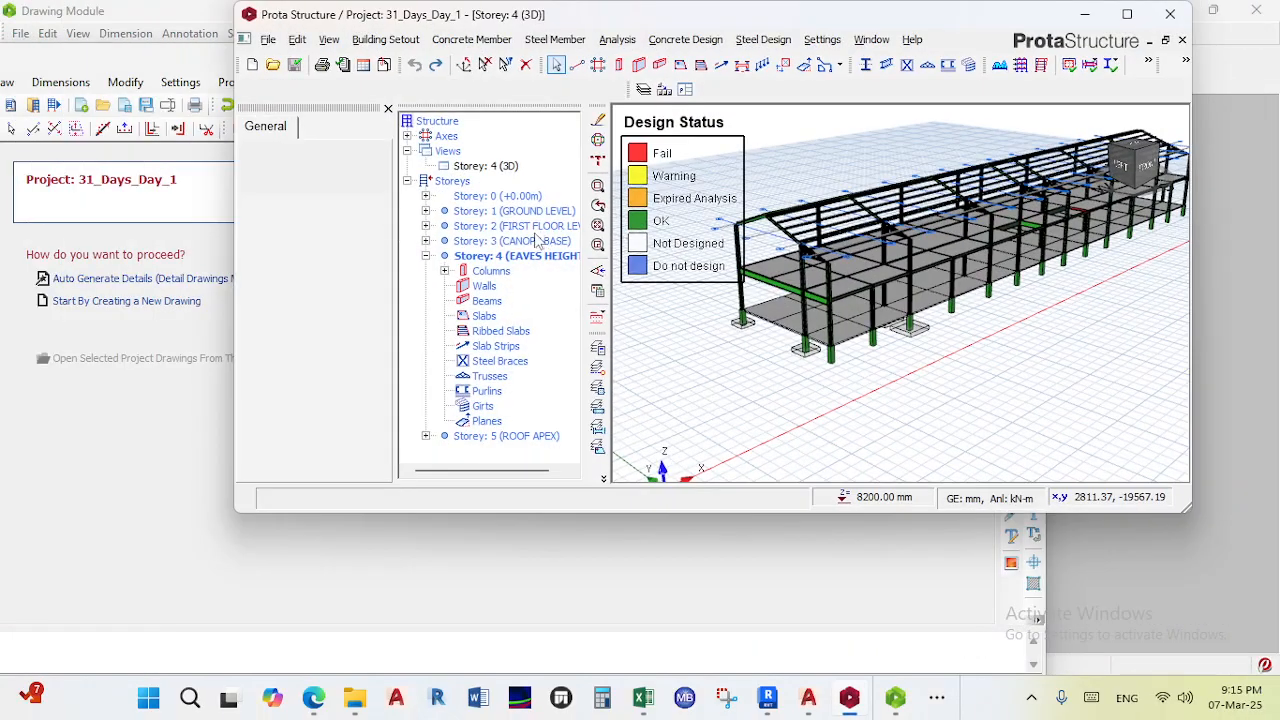
click(189, 500)
double_click(220, 62)
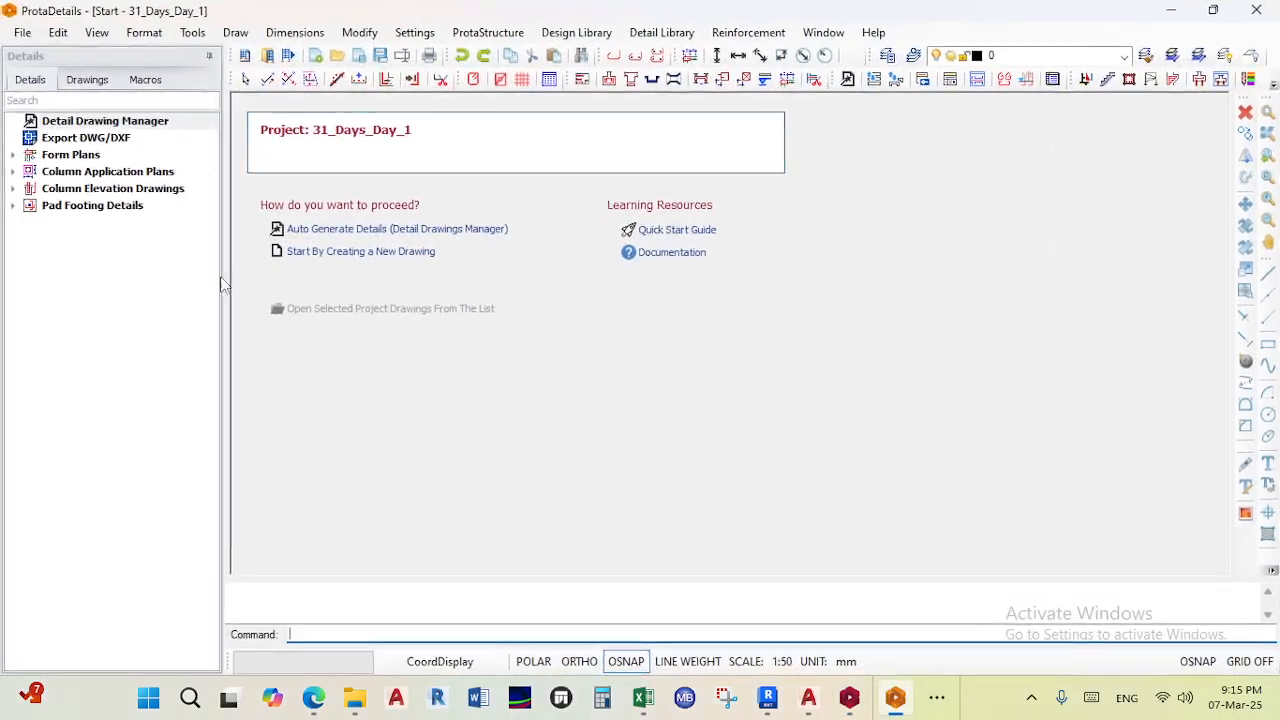
- Start a new drawing and expand the Form Plans, Column Application Plans and Column Elevation Drawings groups
click(333, 256)
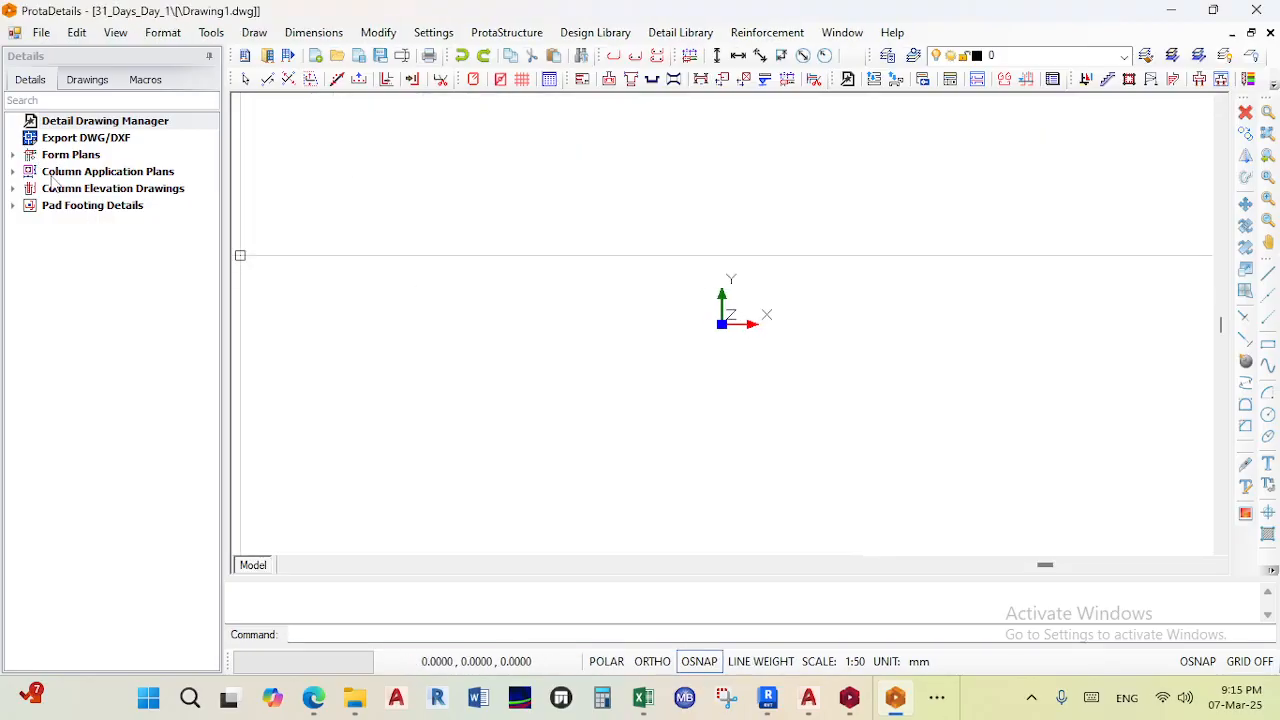
click(14, 156)
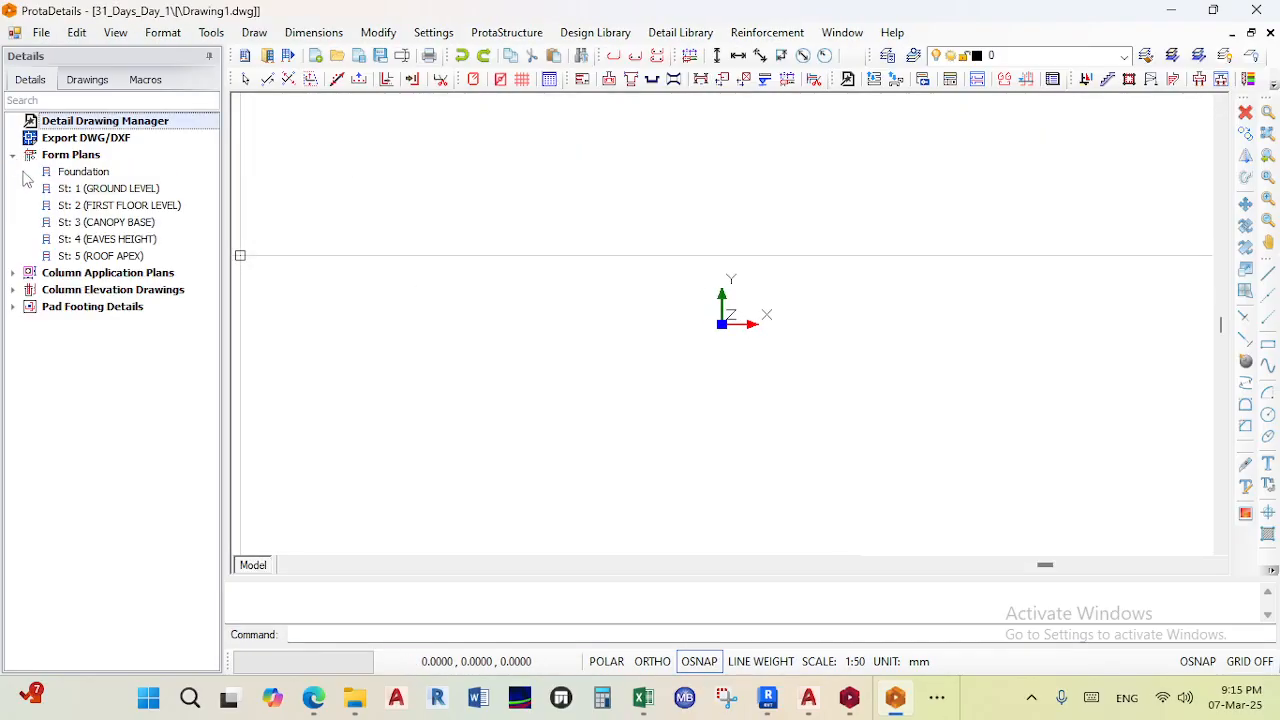
click(12, 273)
click(13, 374)
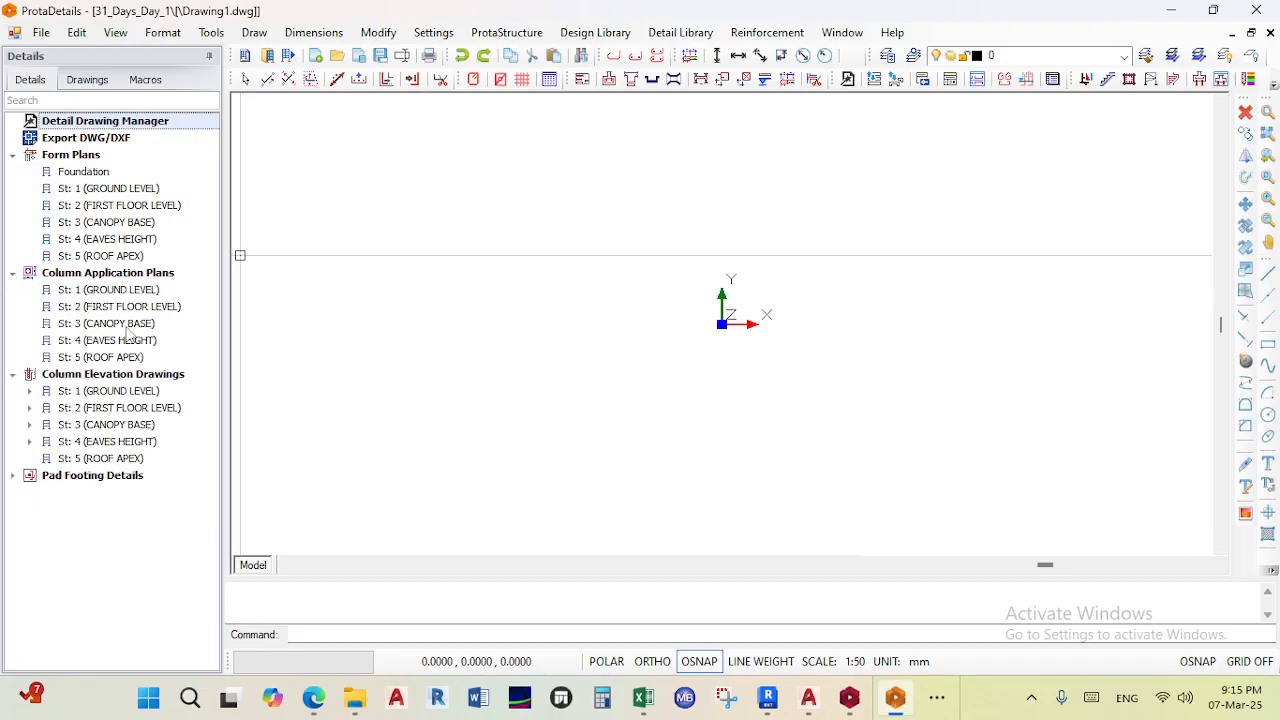
- Draw the Form Plans for all storeys with the default options and place them in the drawing
click(76, 158)
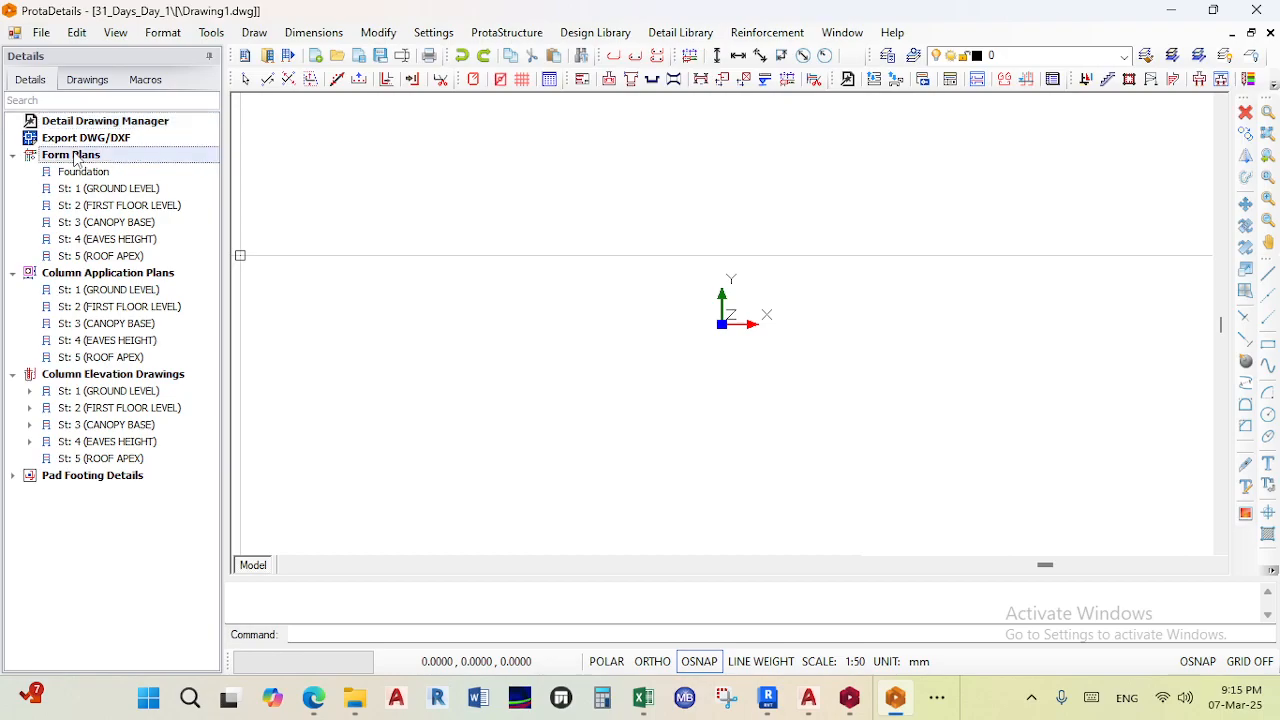
right_click(76, 160)
click(171, 163)
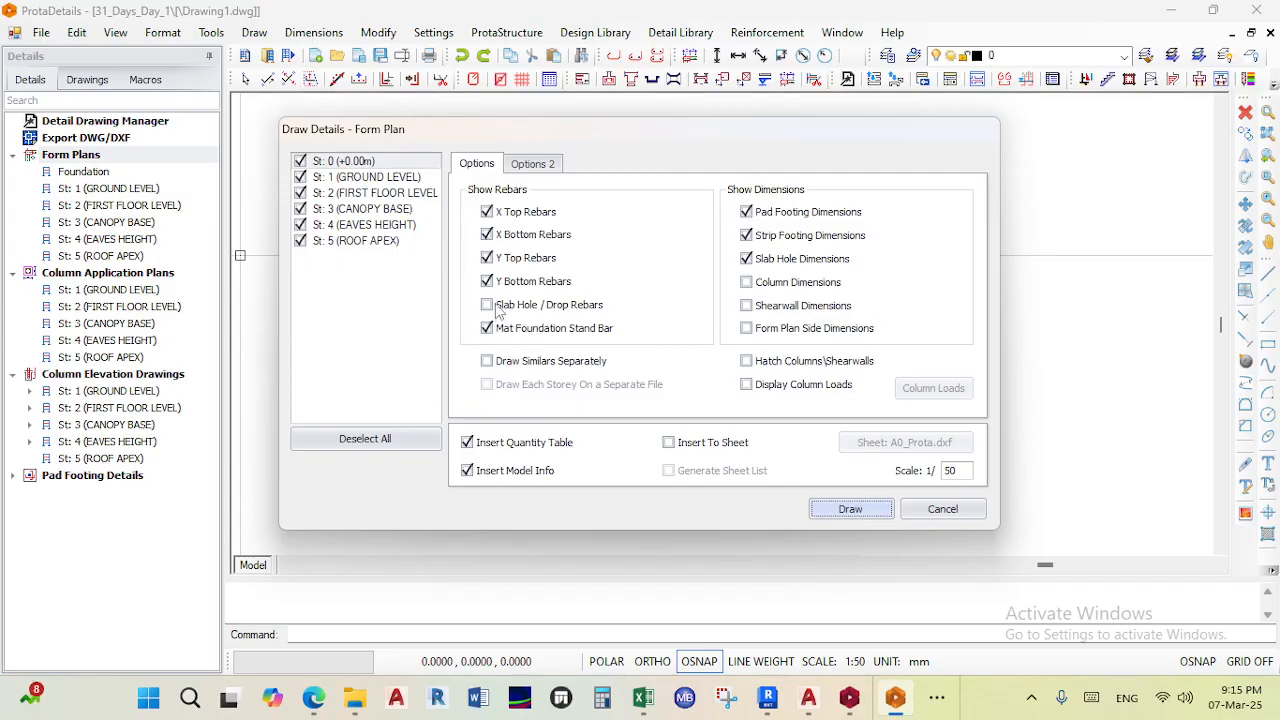
key(Return)
click(437, 180)
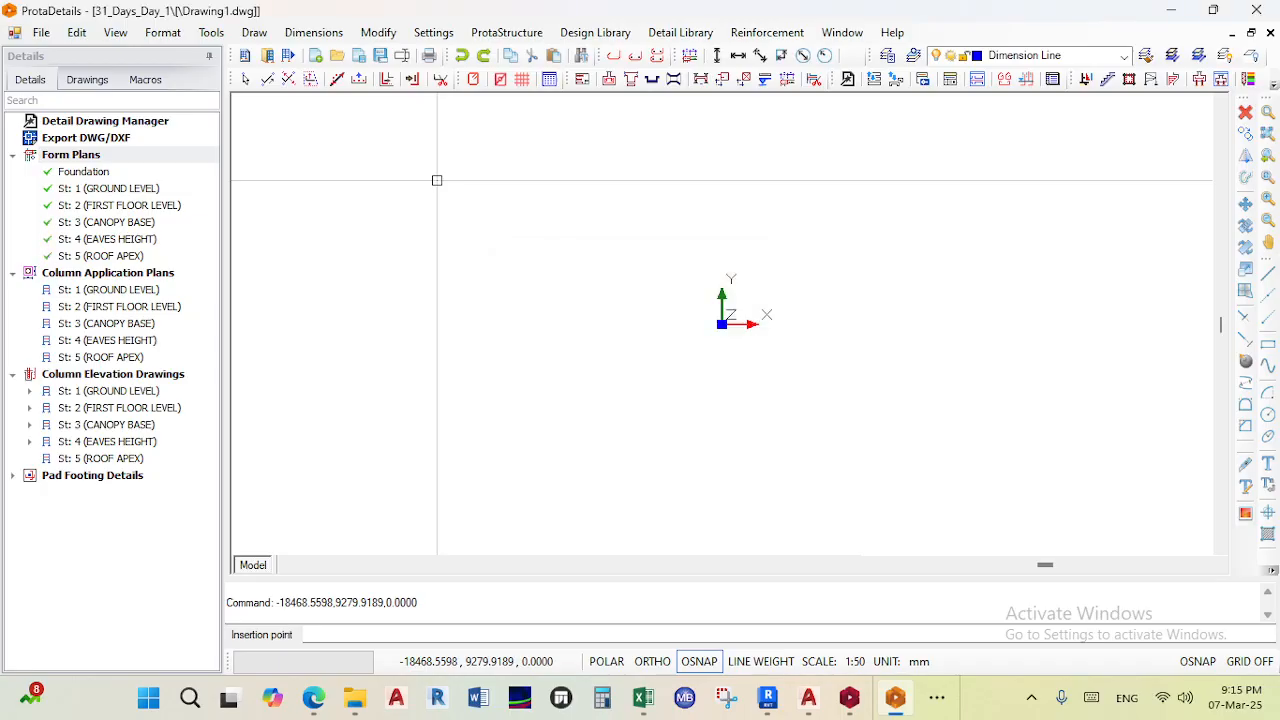
- Zoom and pan around the drawing to inspect the generated form plans
scroll(548, 375, down, 4)
middle_drag(560, 390, 512, 350)
key(Escape)
scroll(670, 304, up, 3)
middle_drag(640, 339, 765, 311)
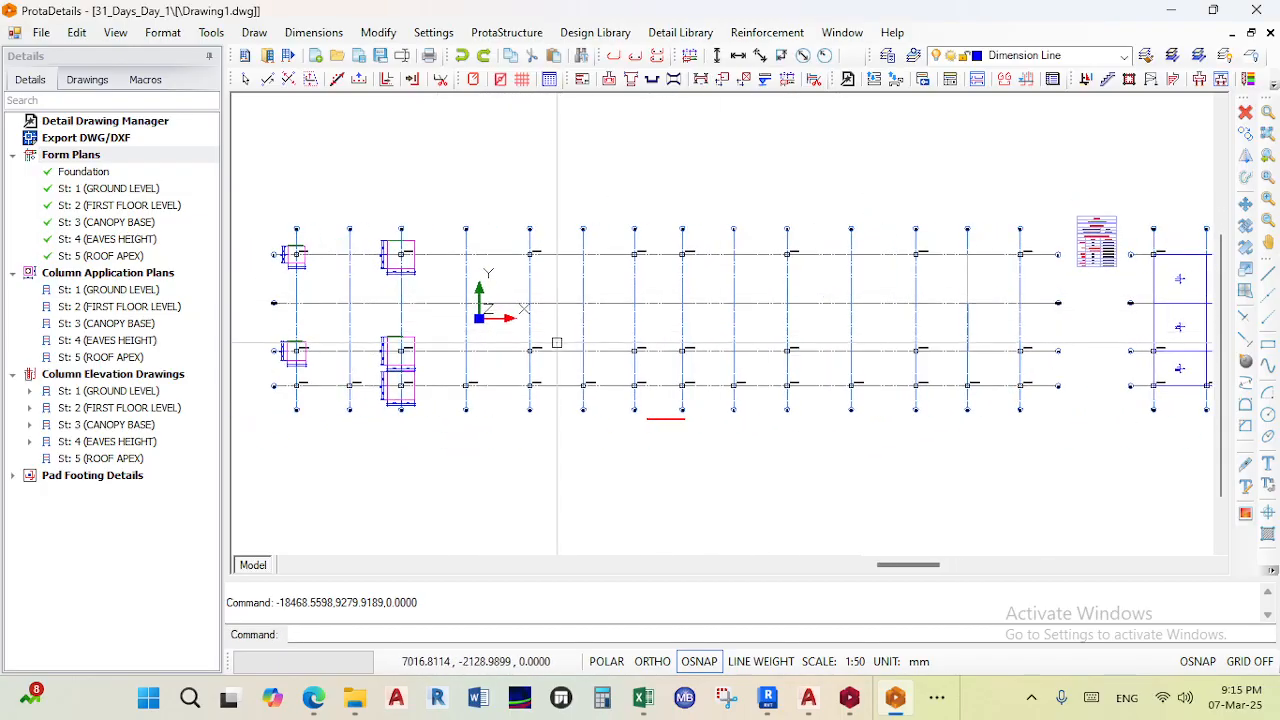
scroll(610, 305, up, 5)
scroll(618, 296, down, 5)
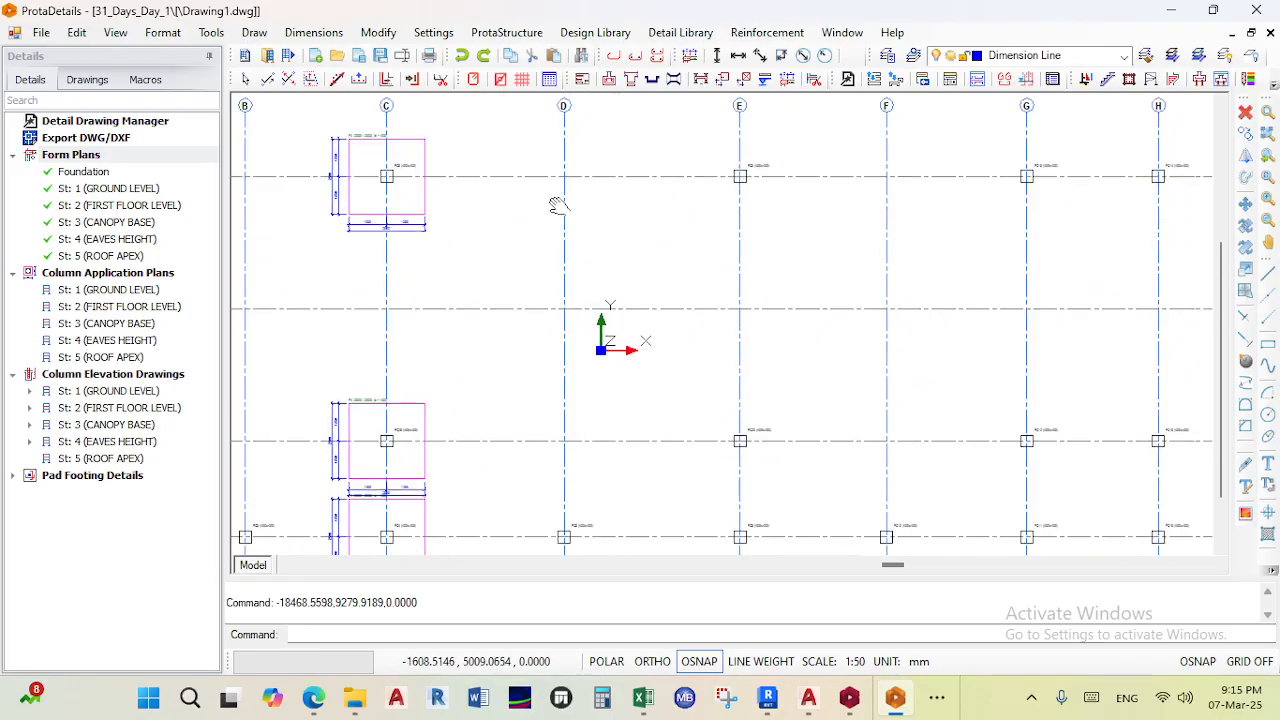
- Switch to ProtaStructure and zoom around the 3D design status model
click(849, 699)
click(1127, 14)
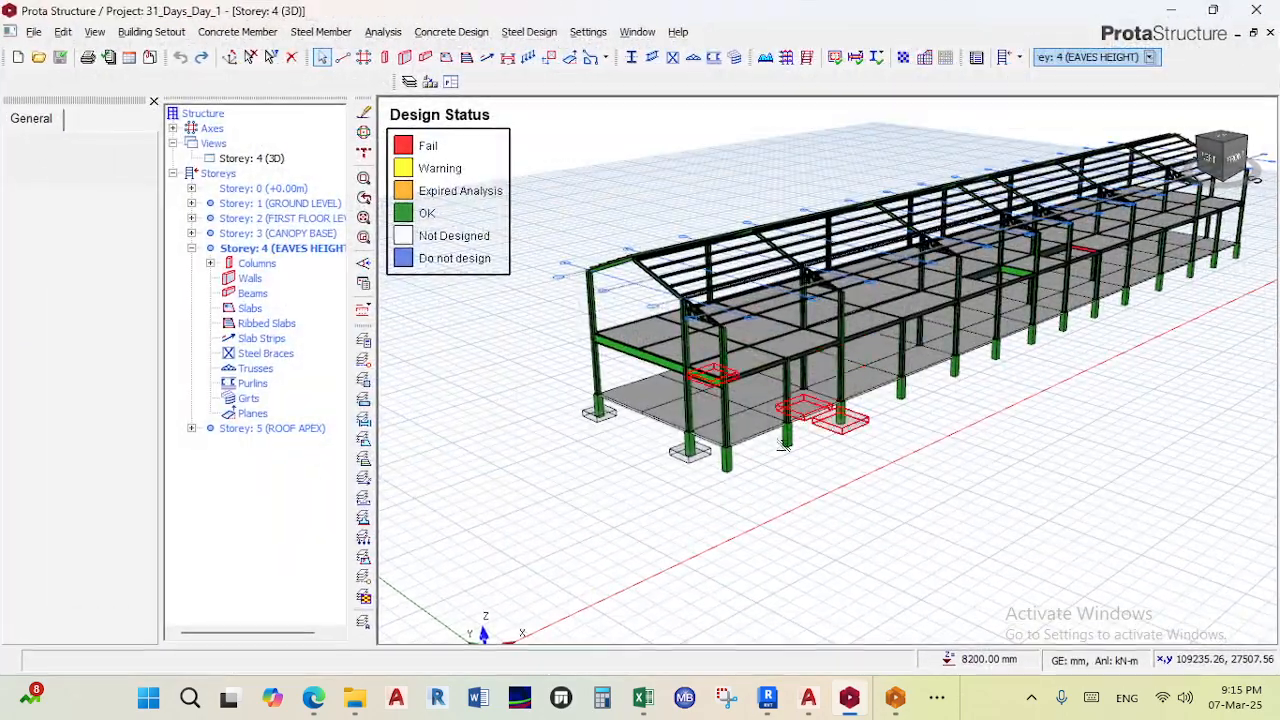
scroll(771, 509, up, 5)
scroll(771, 506, down, 3)
scroll(795, 468, down, 4)
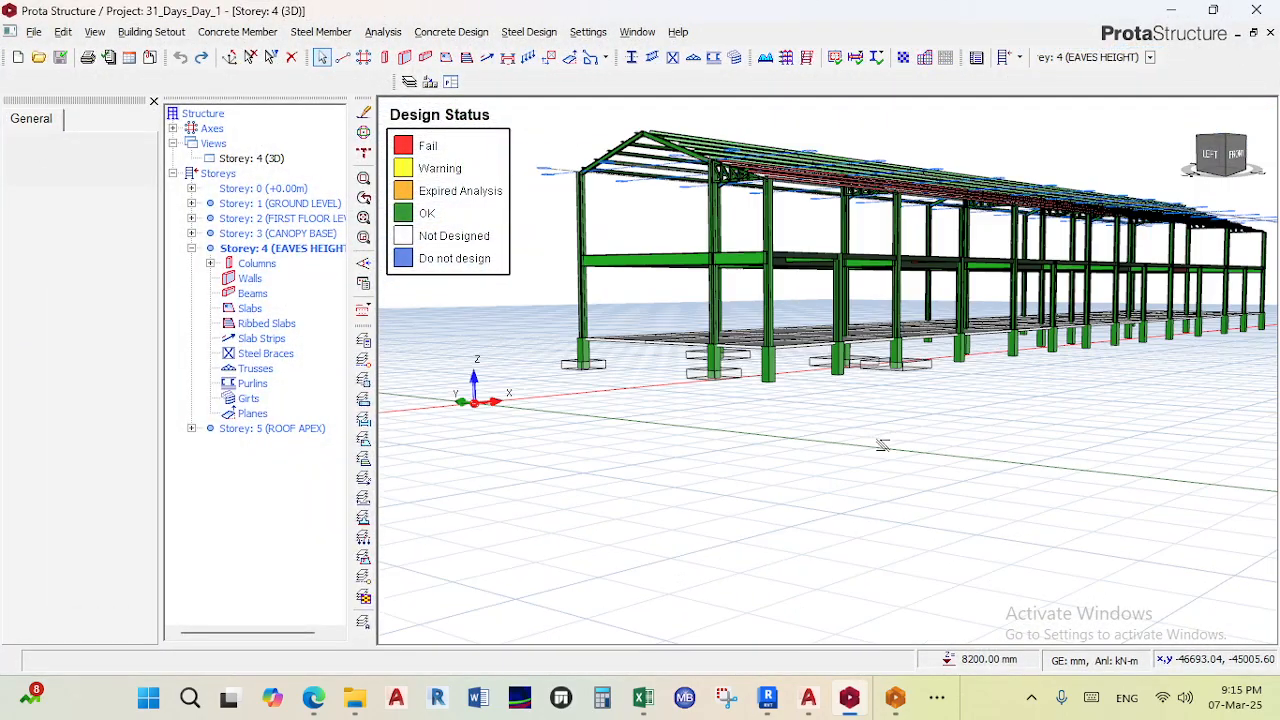
- Return to ProtaDetails and zoom into the form plans to examine the slab reinforcement layout
click(1171, 10)
scroll(482, 414, down, 3)
scroll(524, 385, up, 8)
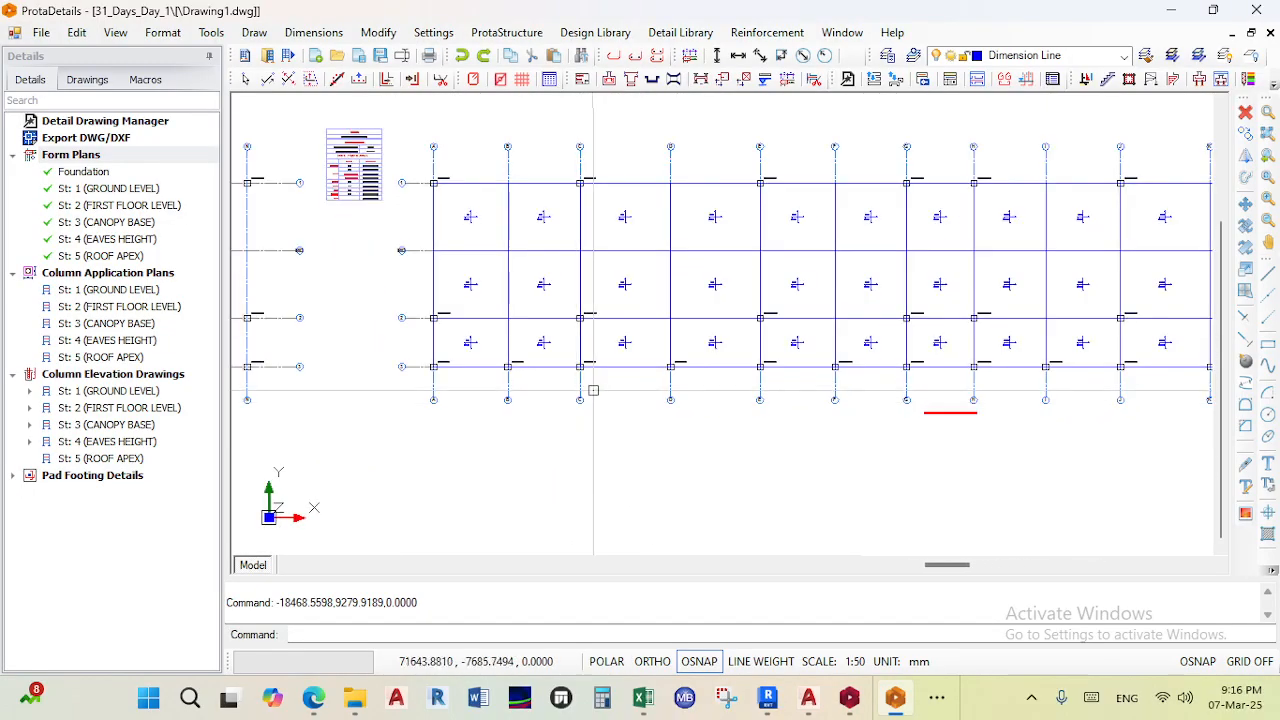
scroll(524, 385, down, 6)
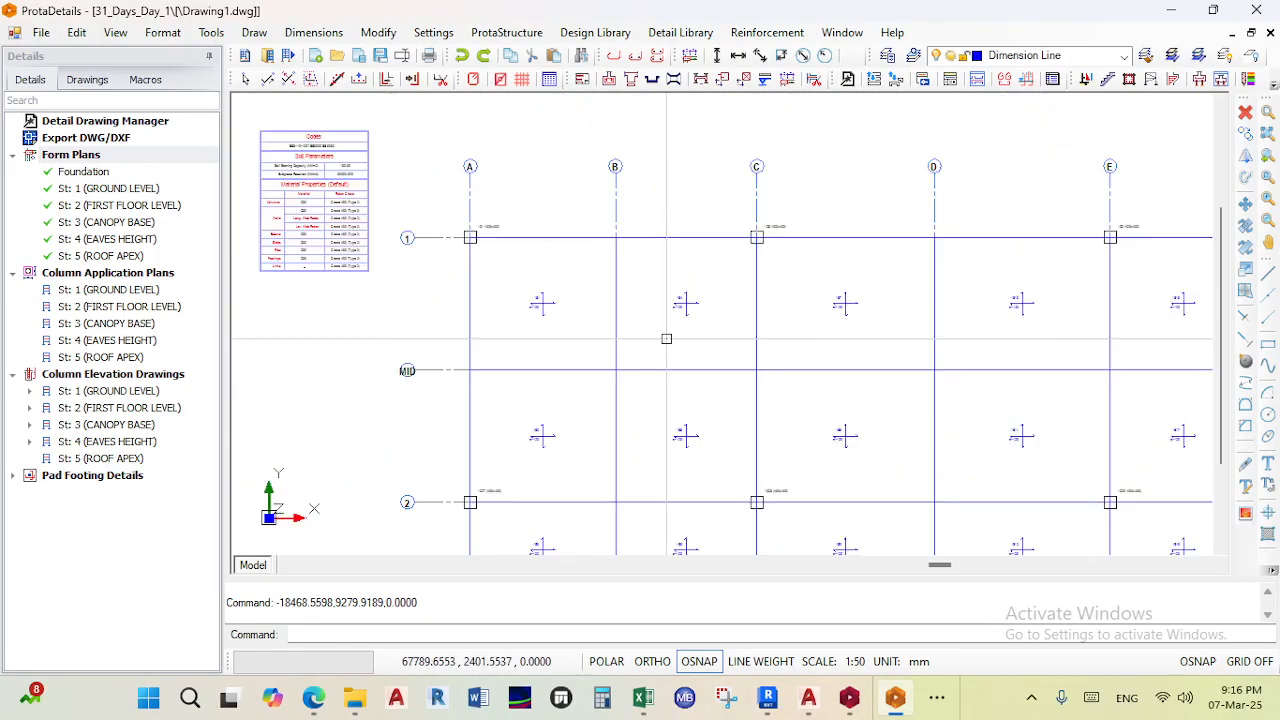
scroll(666, 334, down, 2)
scroll(851, 323, up, 4)
scroll(870, 360, down, 4)
scroll(873, 365, up, 2)
scroll(873, 365, up, 5)
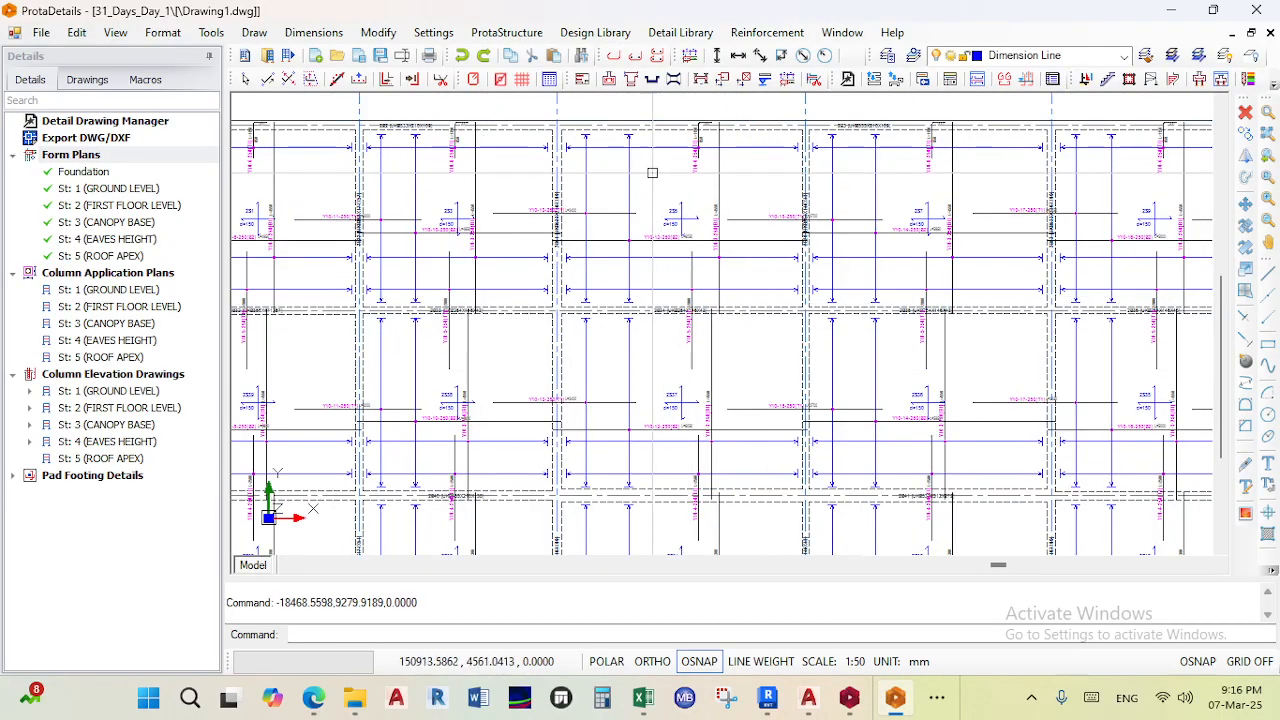
middle_drag(683, 297, 796, 297)
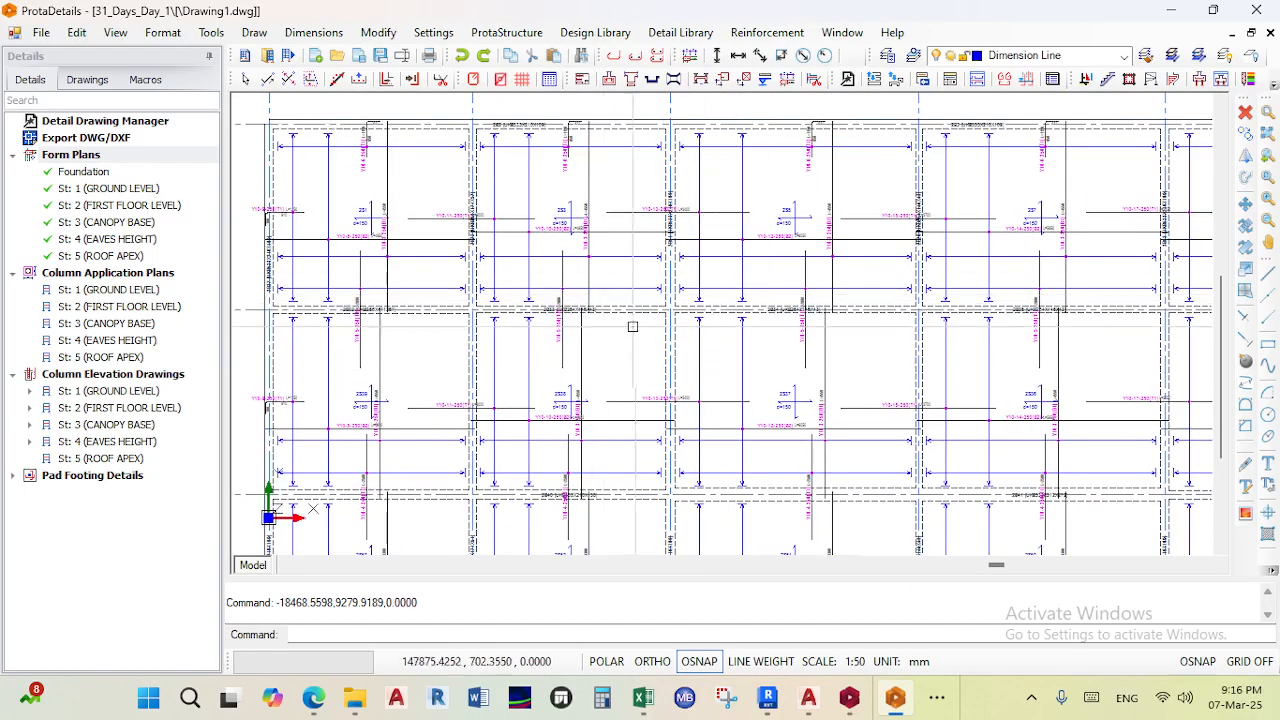
scroll(591, 231, down, 3)
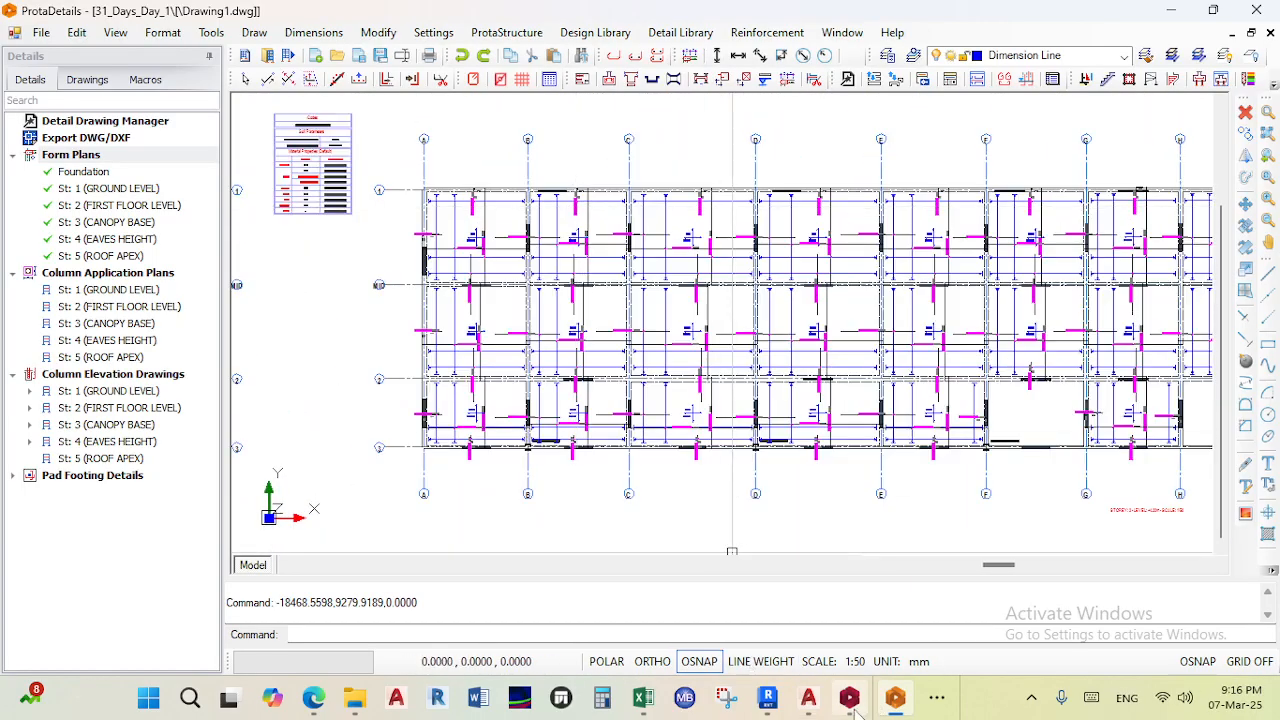
- Switch to ProtaStructure and orbit and zoom the 3D model to inspect the failing slabs and beams
click(849, 697)
scroll(700, 350, down, 2)
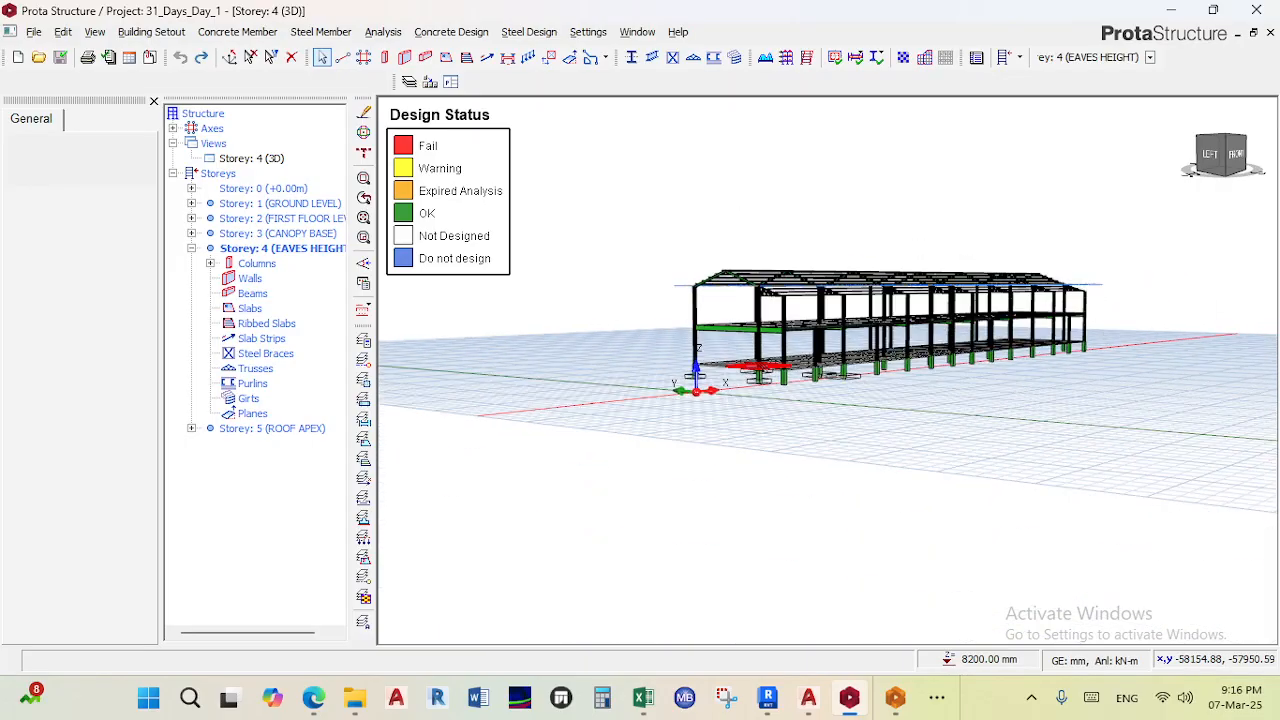
middle_drag(590, 330, 471, 440)
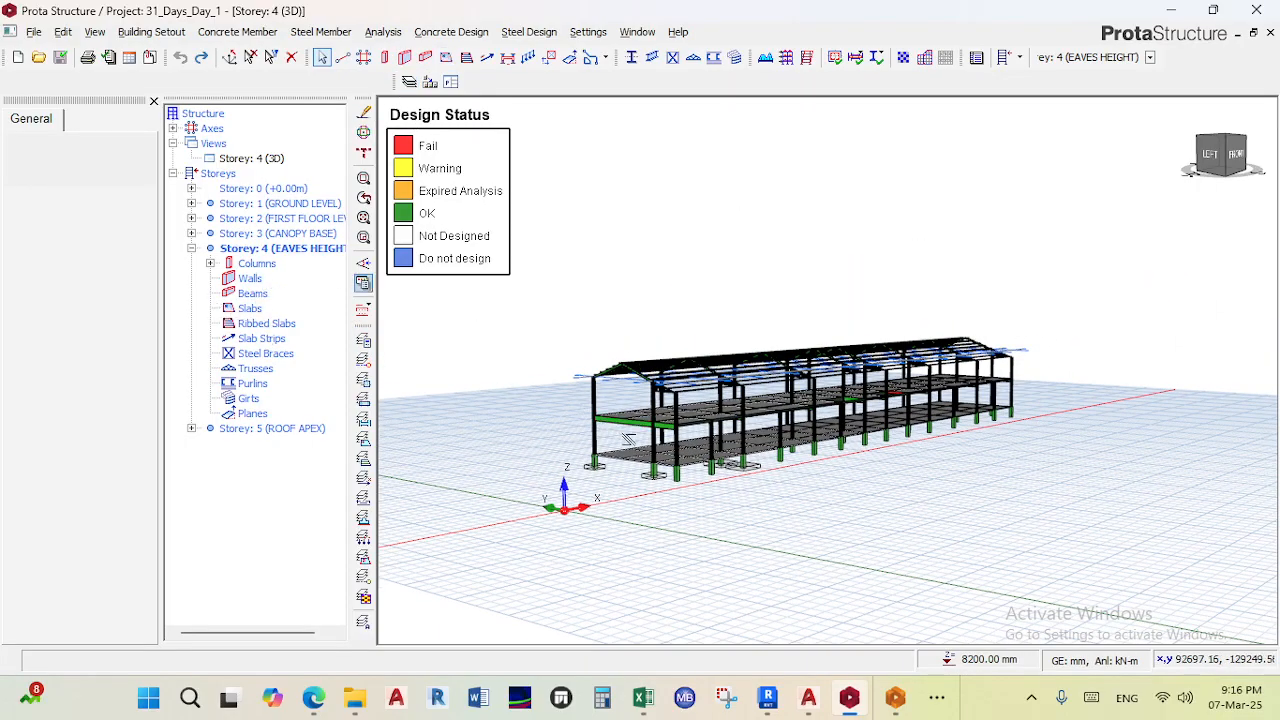
scroll(628, 440, up, 3)
scroll(610, 545, down, 1)
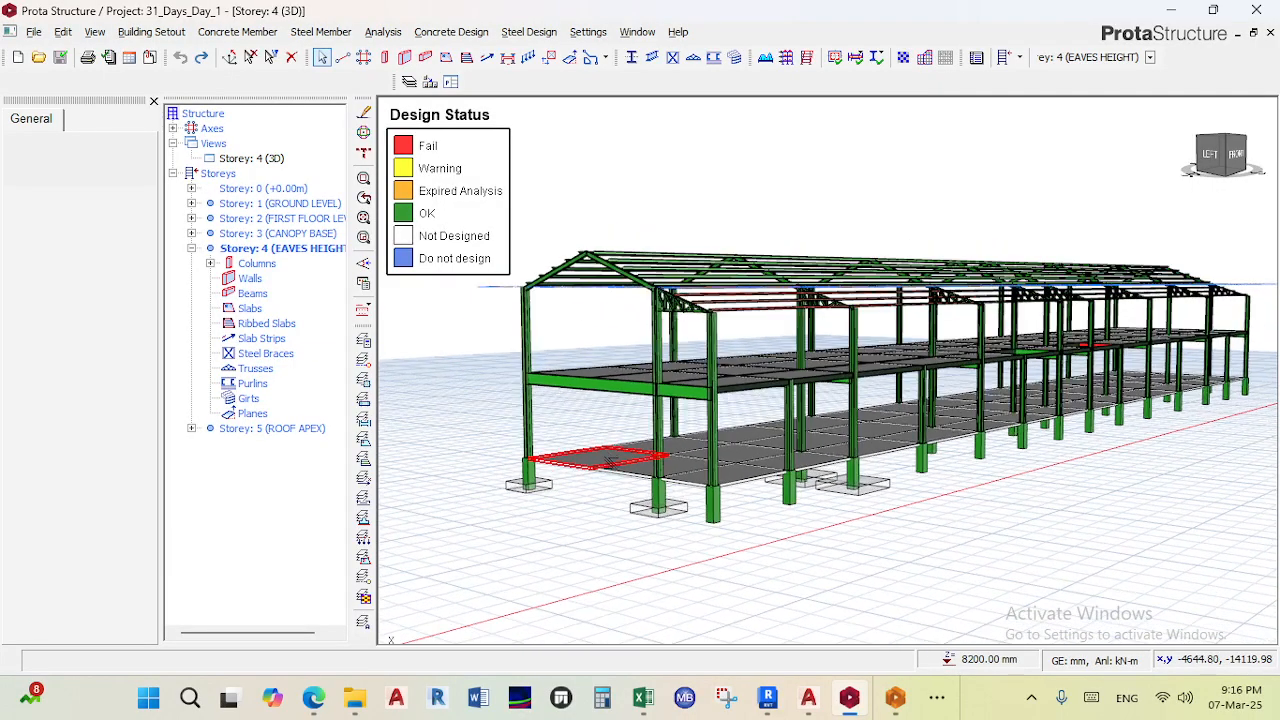
scroll(590, 465, up, 3)
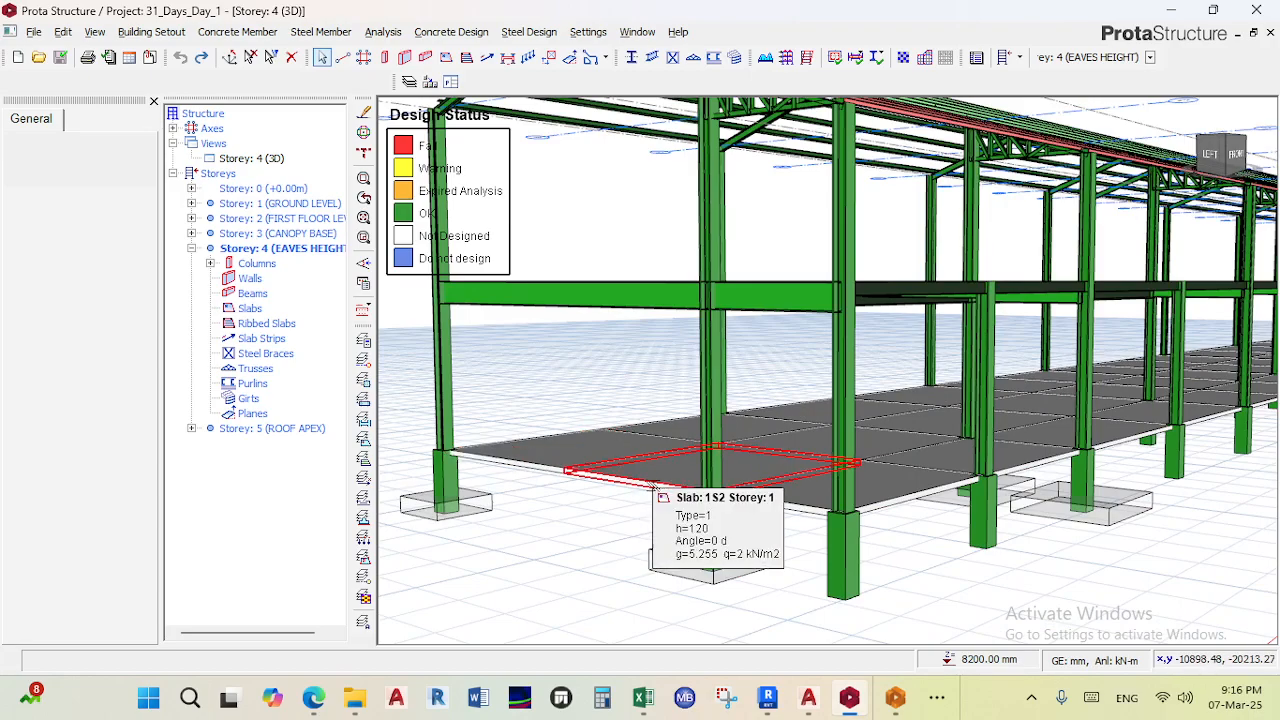
scroll(652, 487, down, 3)
right_click(660, 486)
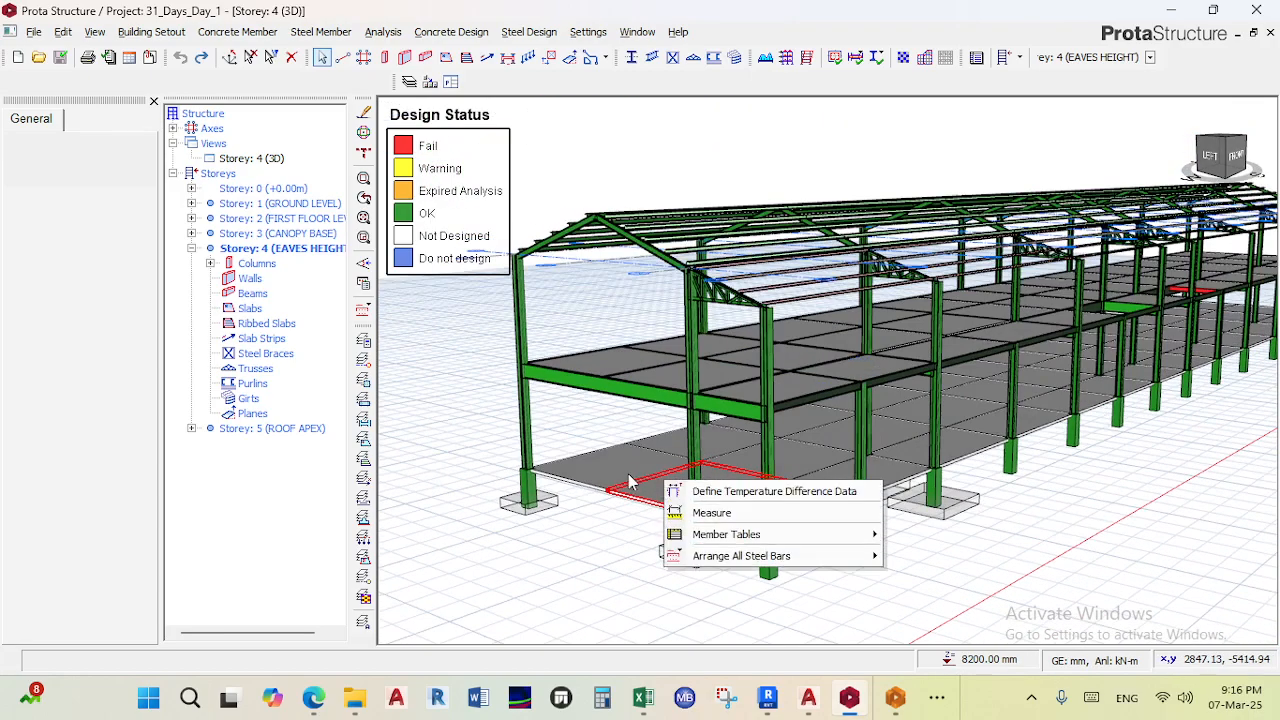
click(583, 537)
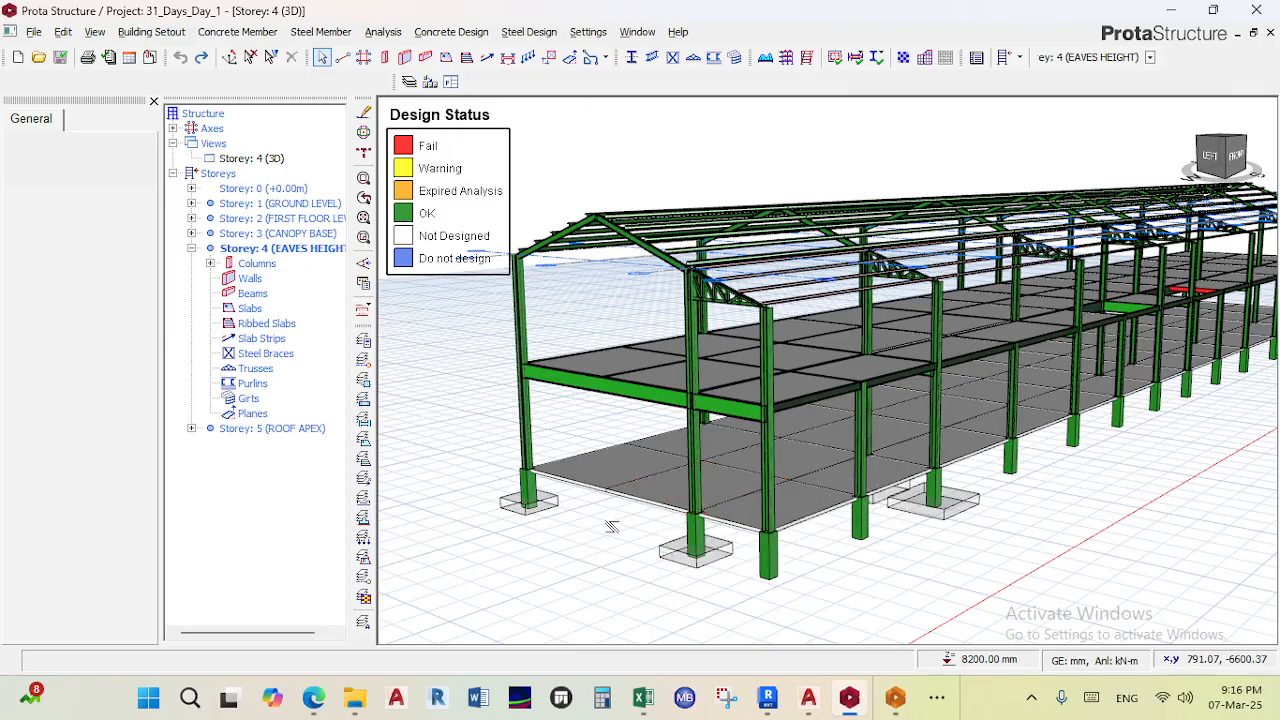
scroll(655, 497, up, 2)
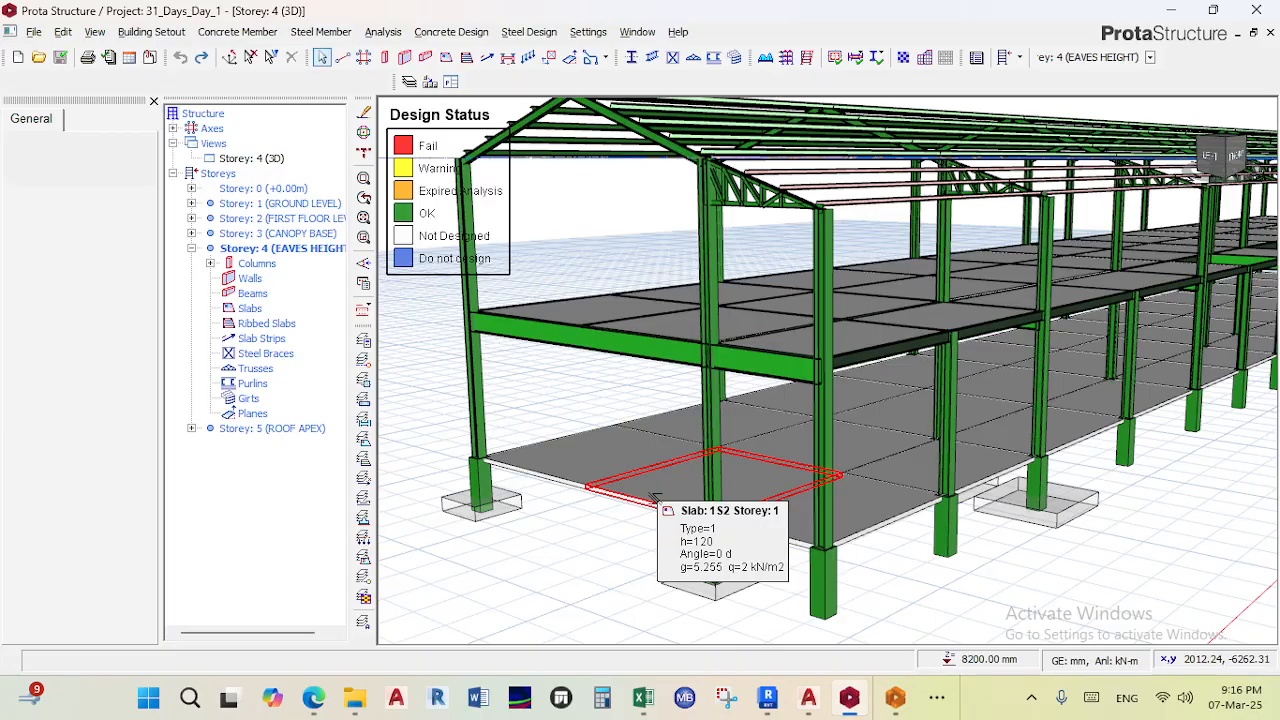
scroll(566, 365, up, 3)
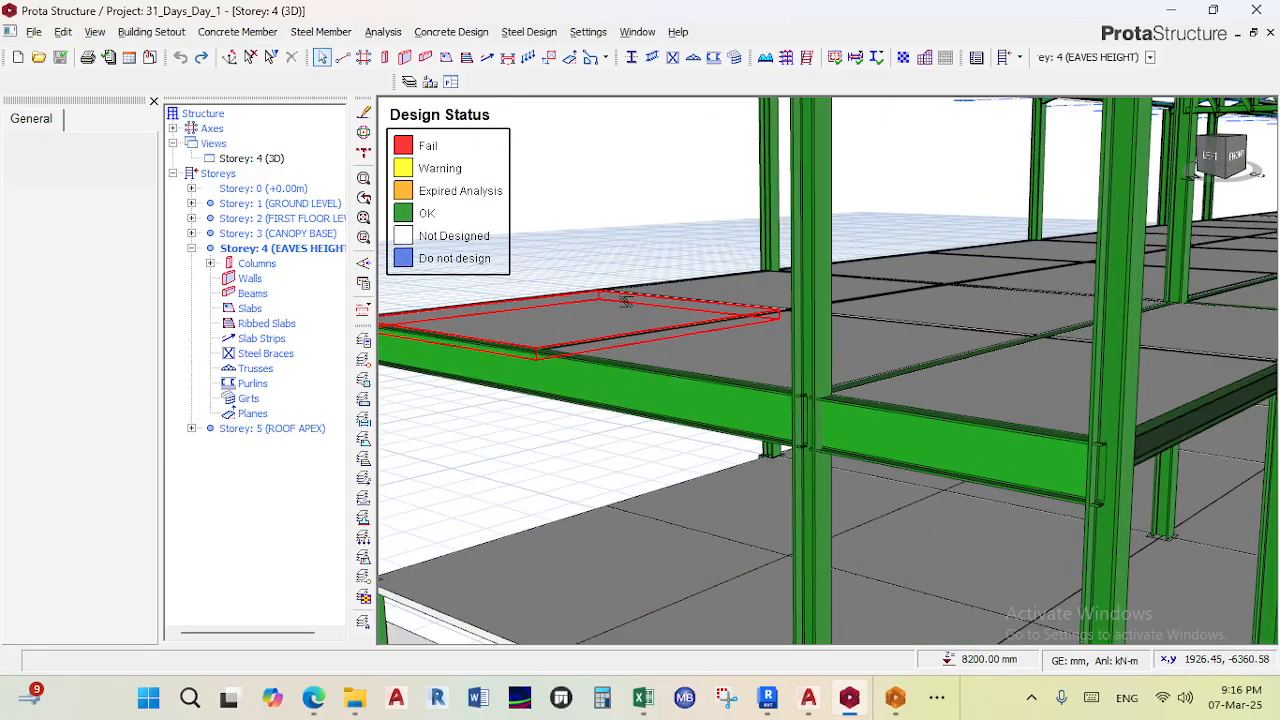
mouse_move(324, 705)
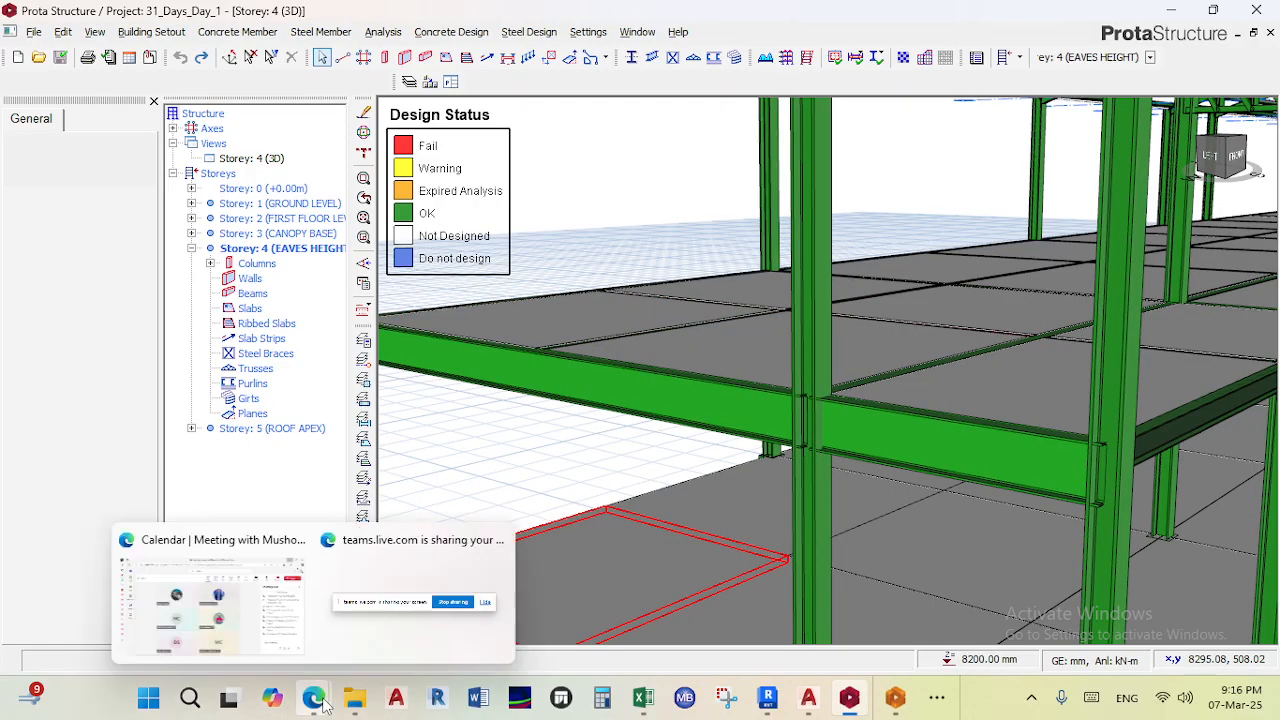
scroll(641, 378, down, 5)
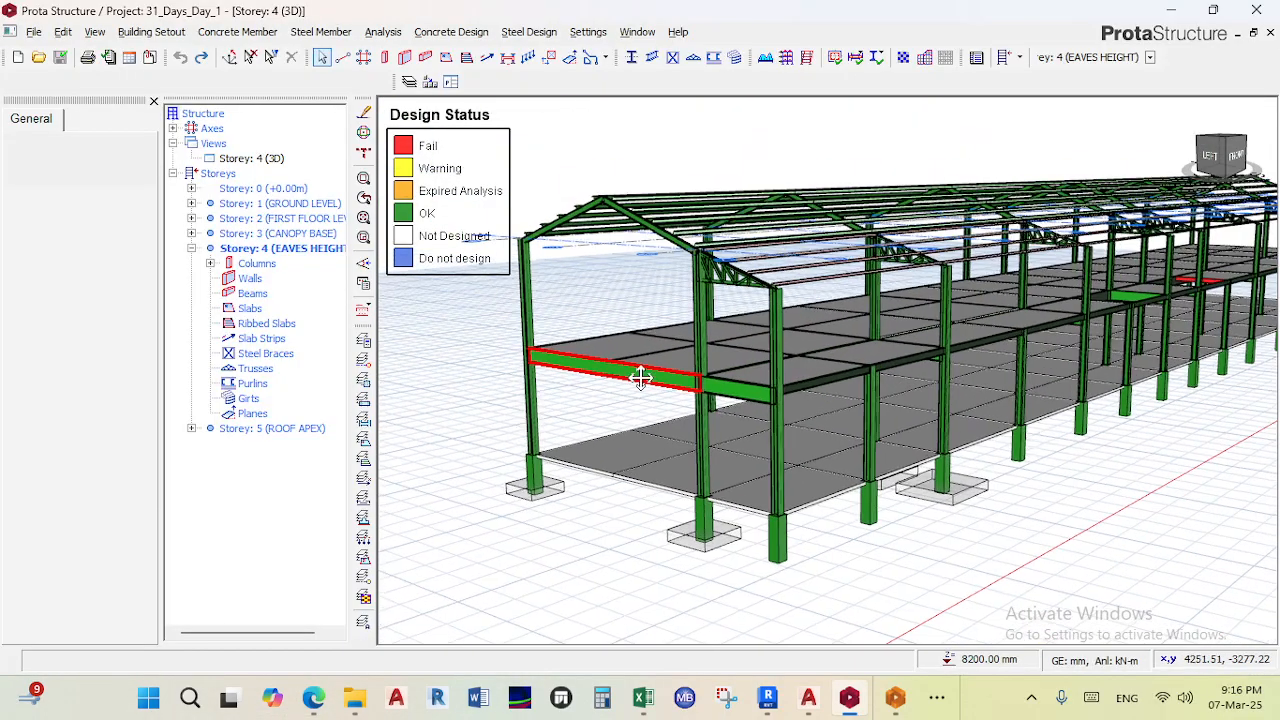
shift+middle_drag(641, 378, 660, 423)
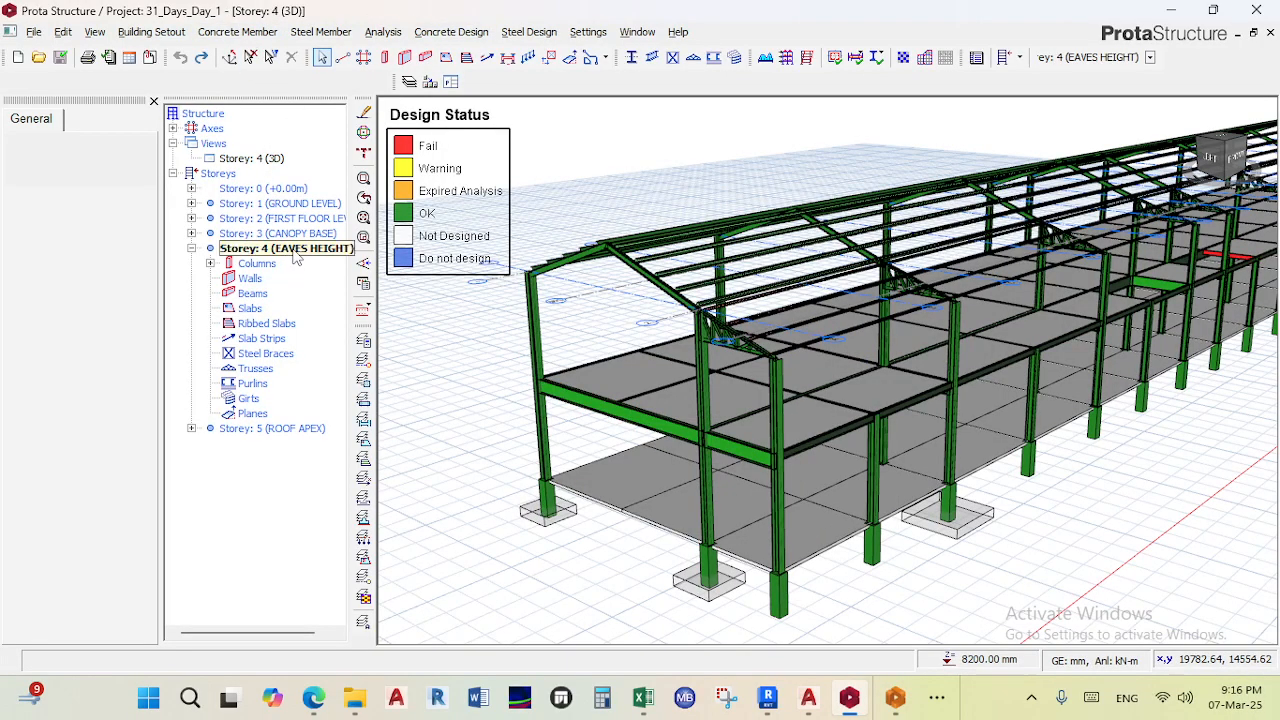
- Open the Storey 2 plan view and delete slab strip X17 between gridlines G and H
click(252, 158)
right_click(270, 162)
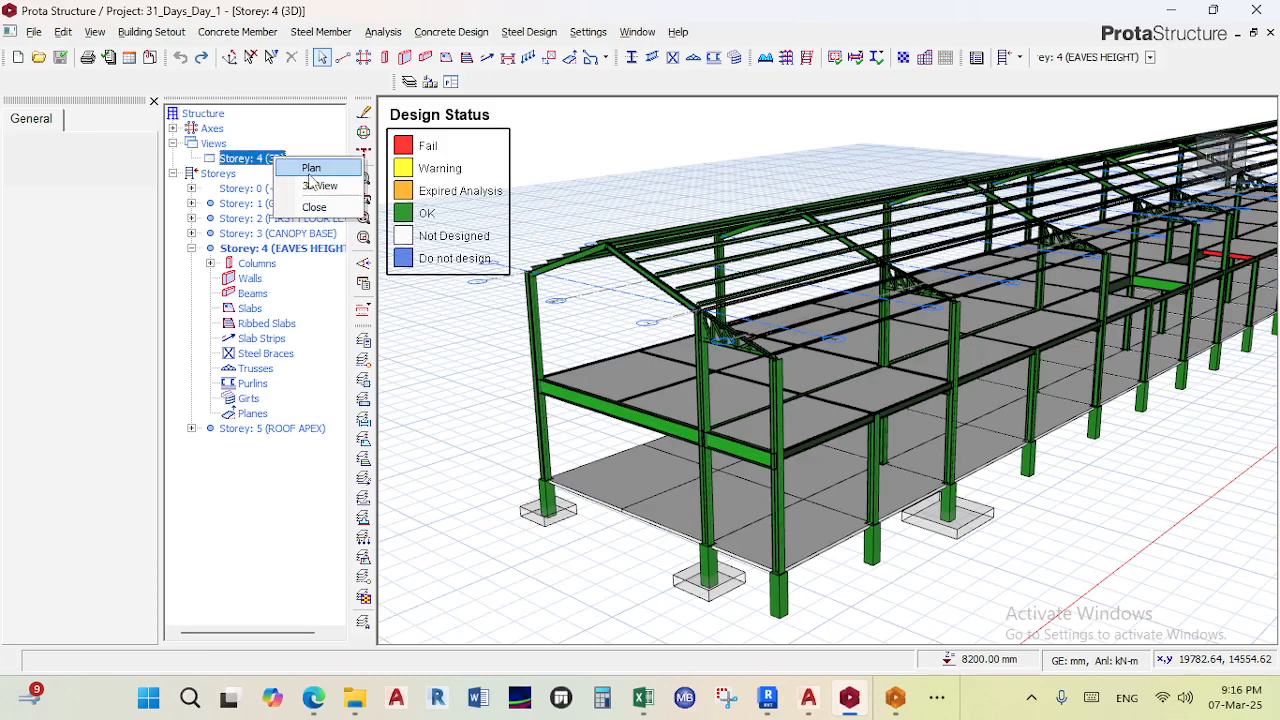
click(308, 184)
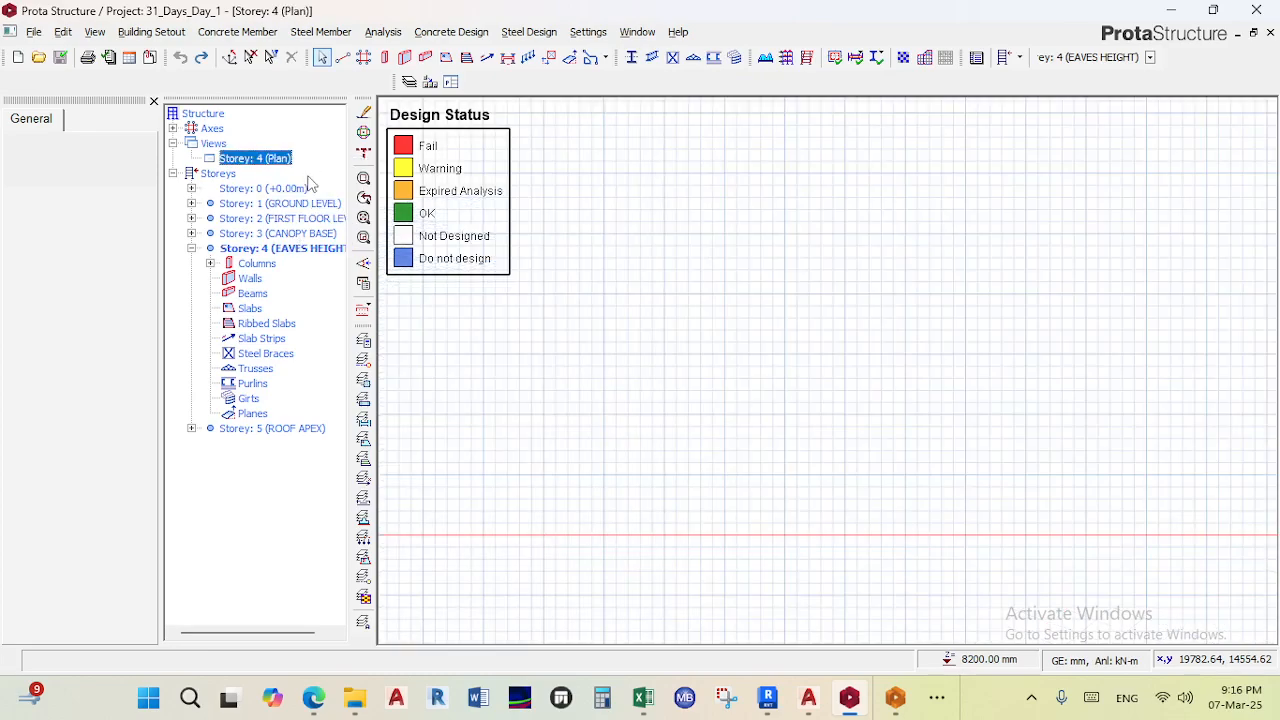
double_click(301, 220)
middle_drag(796, 315, 912, 226)
scroll(745, 325, down, 2)
scroll(636, 272, up, 3)
scroll(576, 208, up, 1)
scroll(765, 203, down, 2)
scroll(626, 218, up, 2)
middle_drag(626, 218, 692, 208)
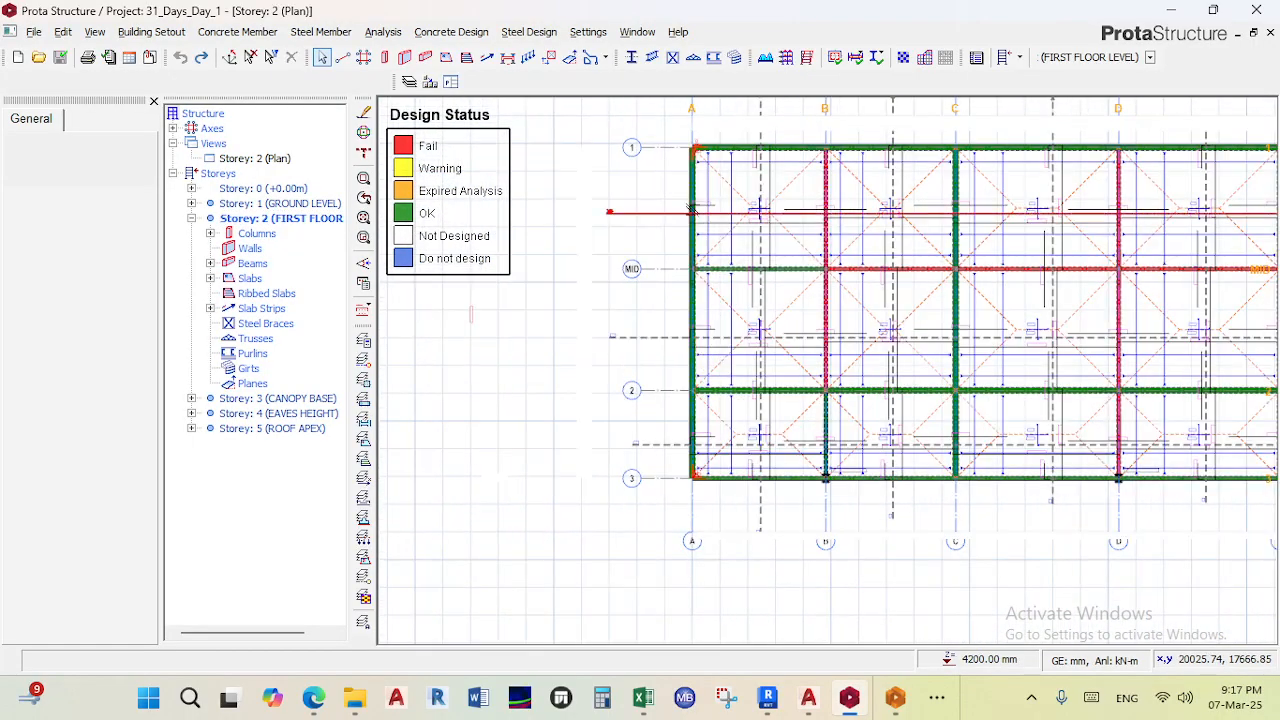
scroll(662, 222, down, 2)
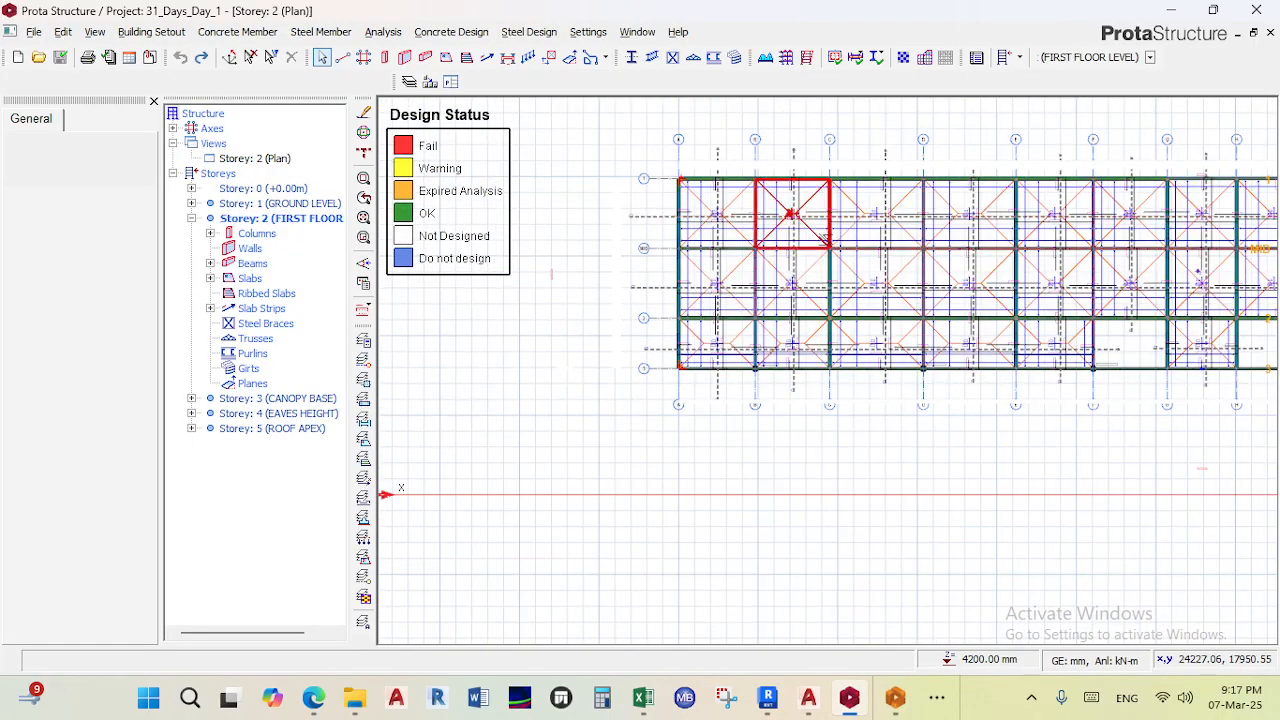
scroll(799, 266, down, 1)
middle_drag(799, 266, 655, 231)
scroll(937, 284, up, 2)
scroll(980, 293, up, 1)
middle_drag(984, 293, 829, 273)
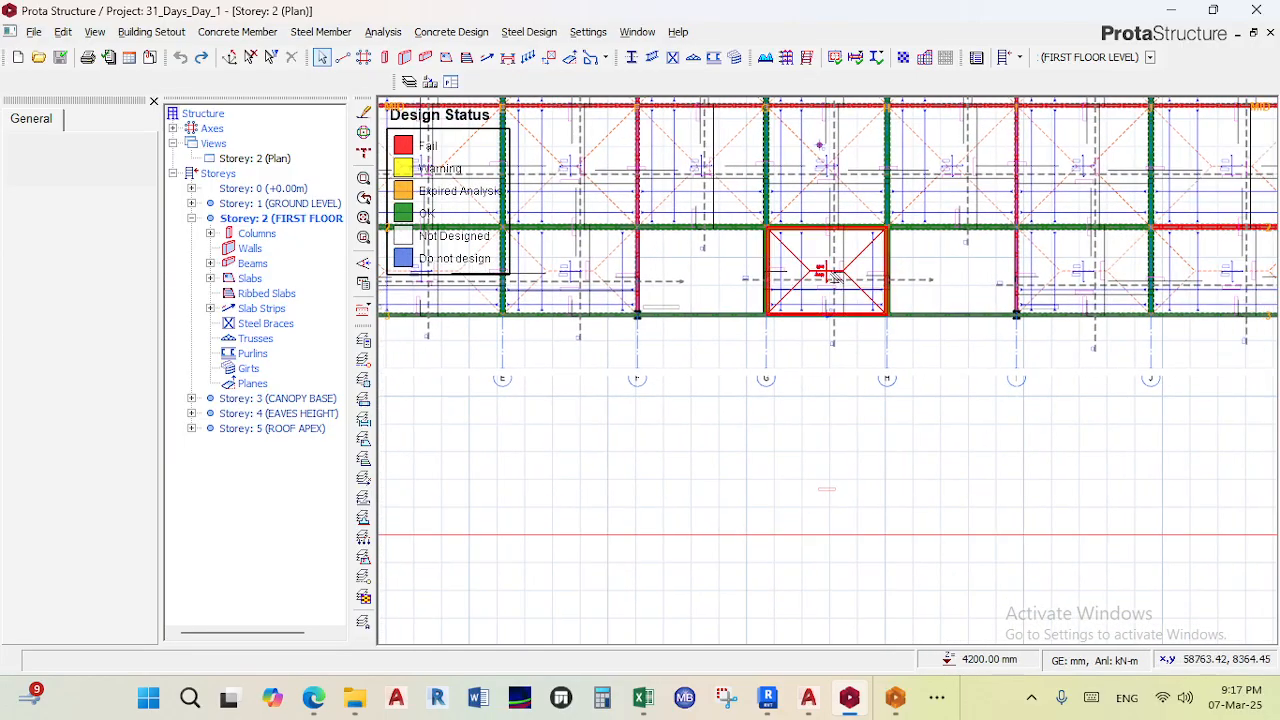
scroll(850, 278, up, 2)
click(881, 290)
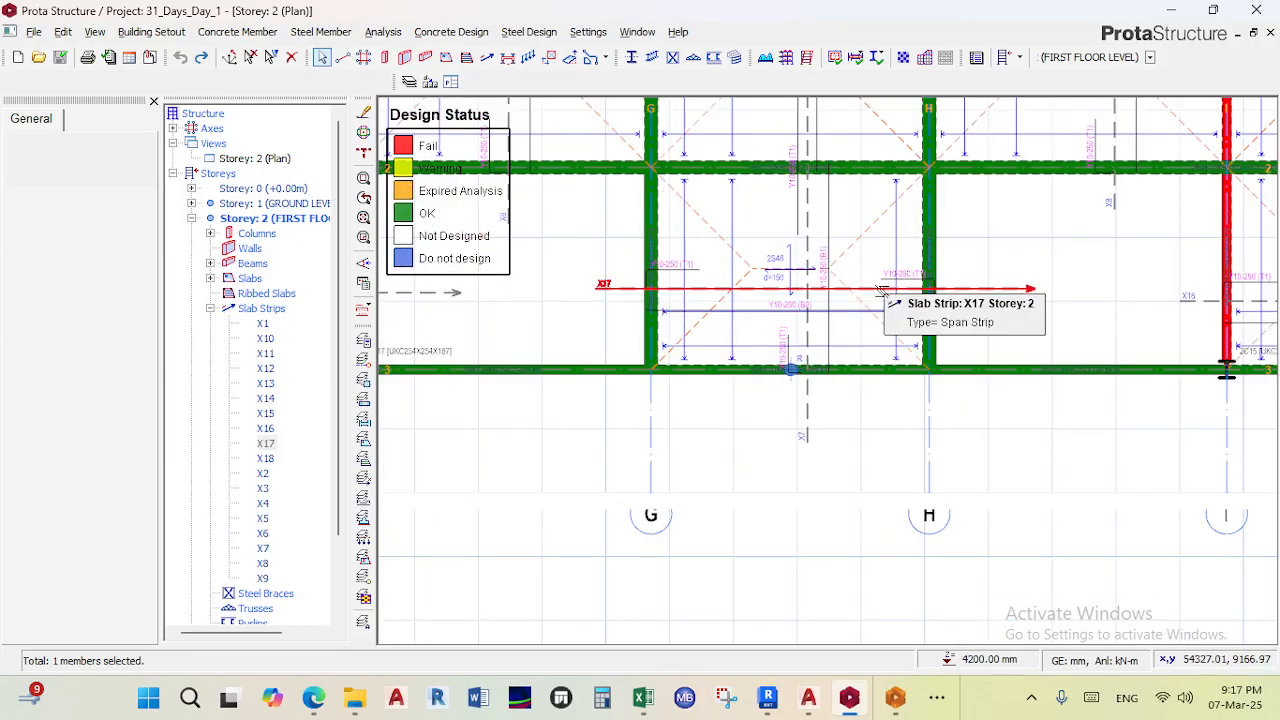
key(Delete)
click(861, 303)
key(Delete)
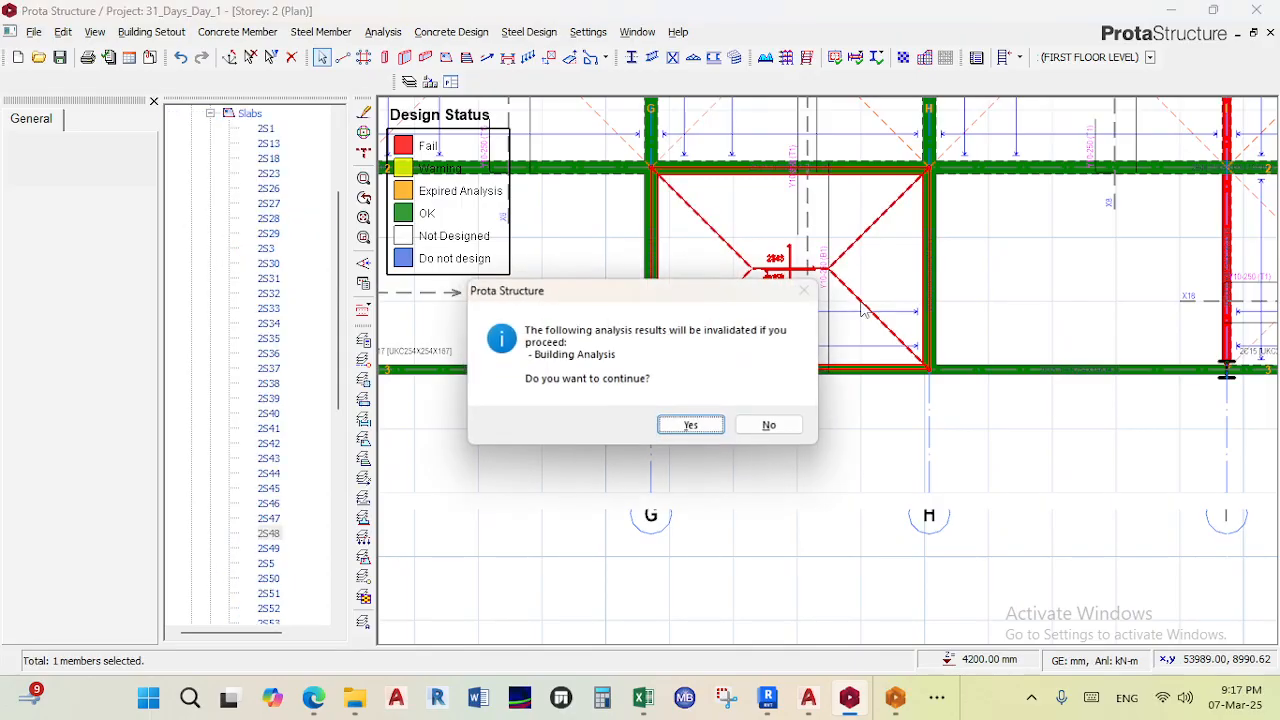
click(772, 430)
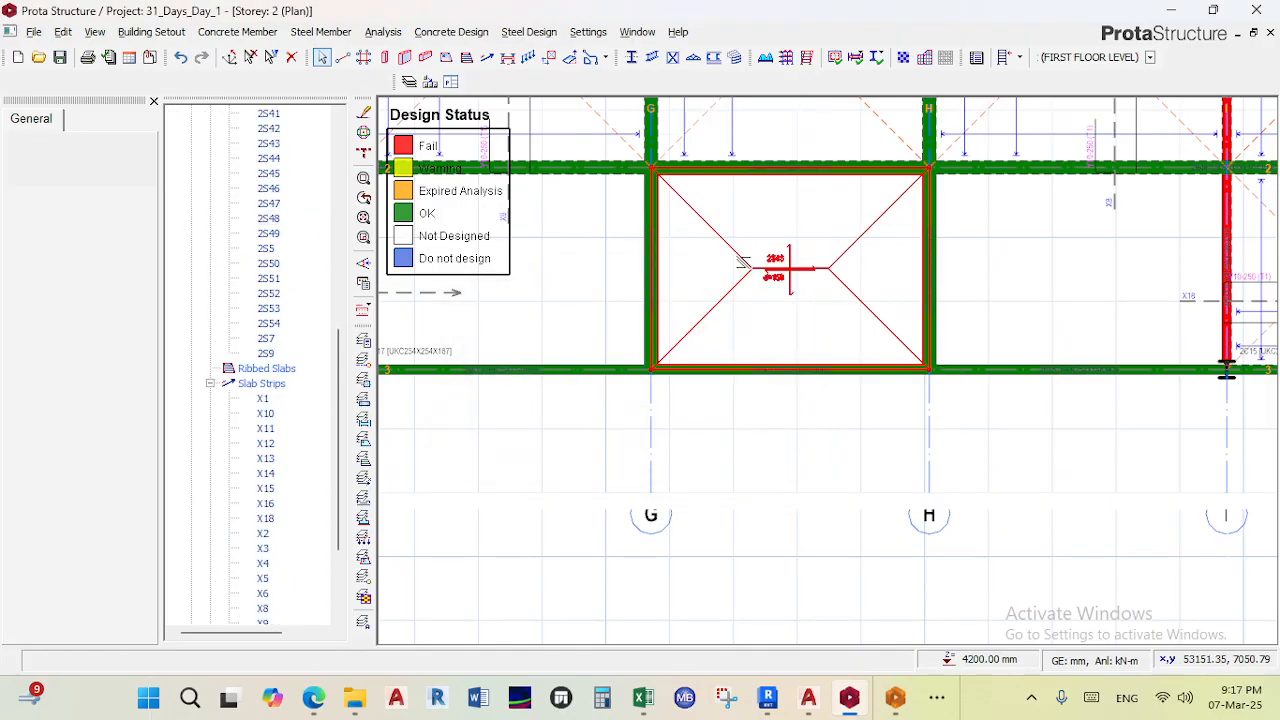
- Start inserting a new X-direction slab strip across slab 2S48 between gridlines G and H
scroll(816, 422, down, 4)
scroll(816, 422, up, 3)
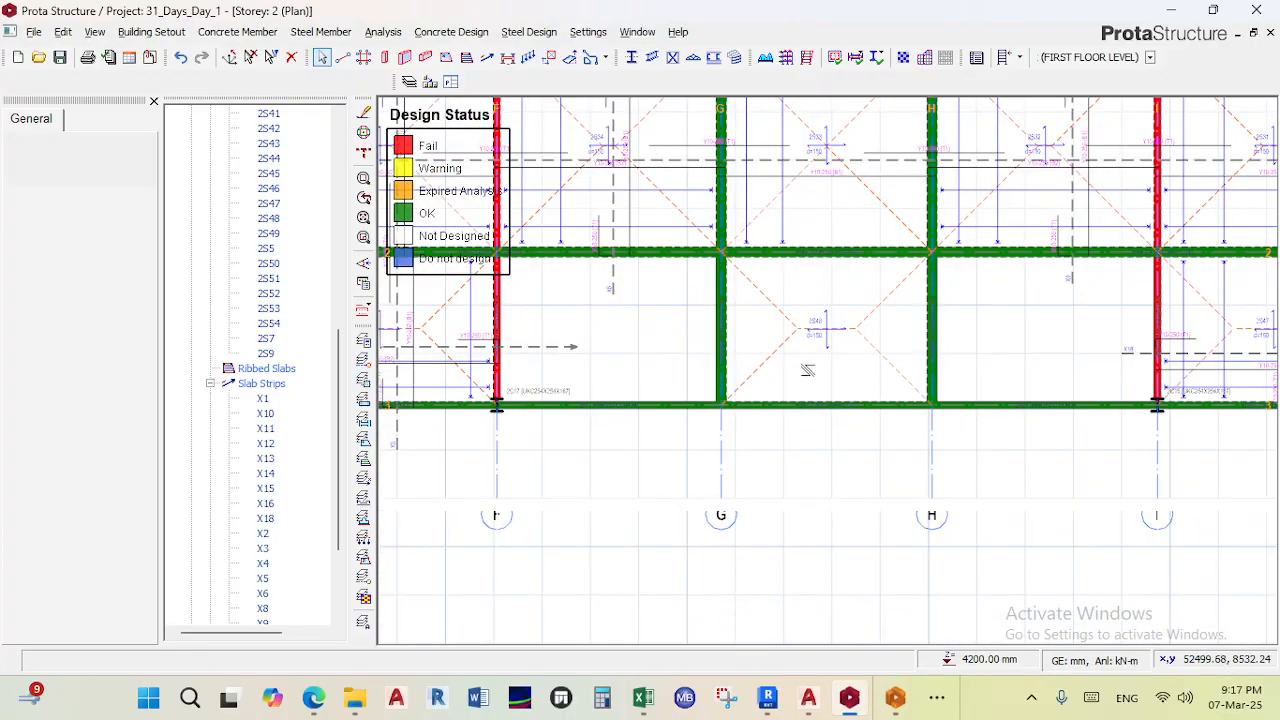
scroll(797, 320, up, 2)
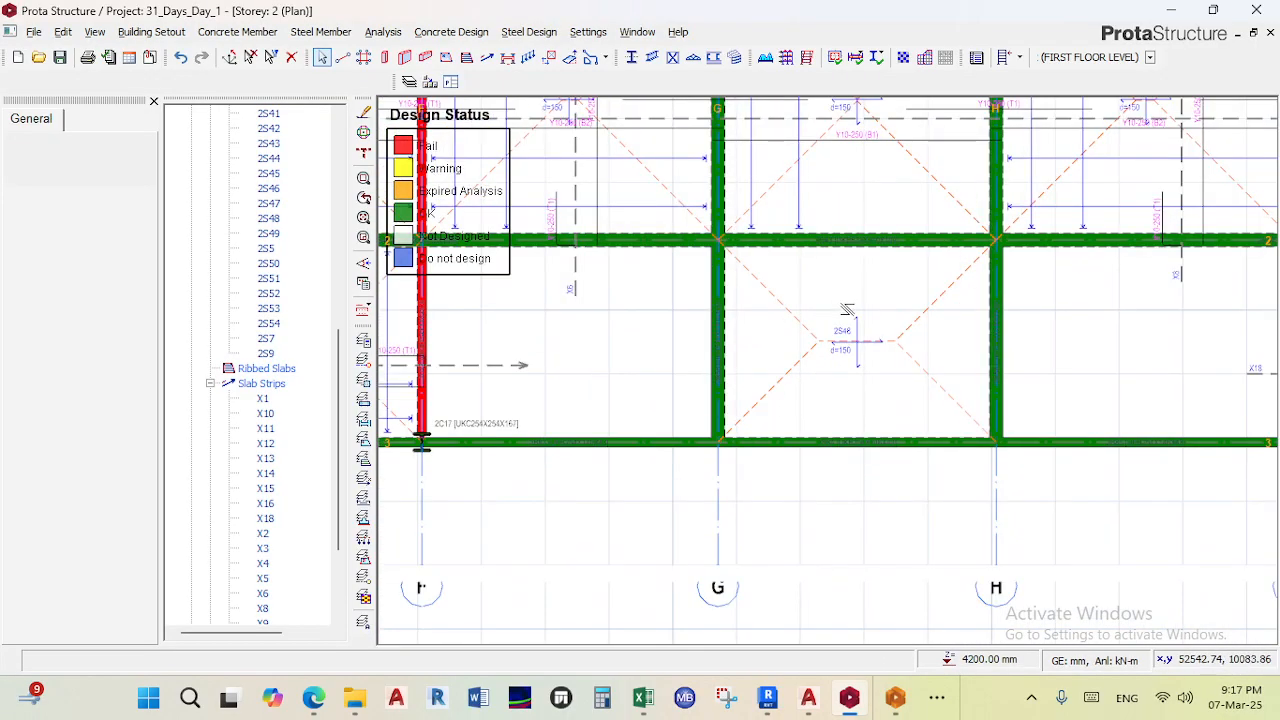
scroll(845, 306, down, 3)
scroll(862, 424, up, 2)
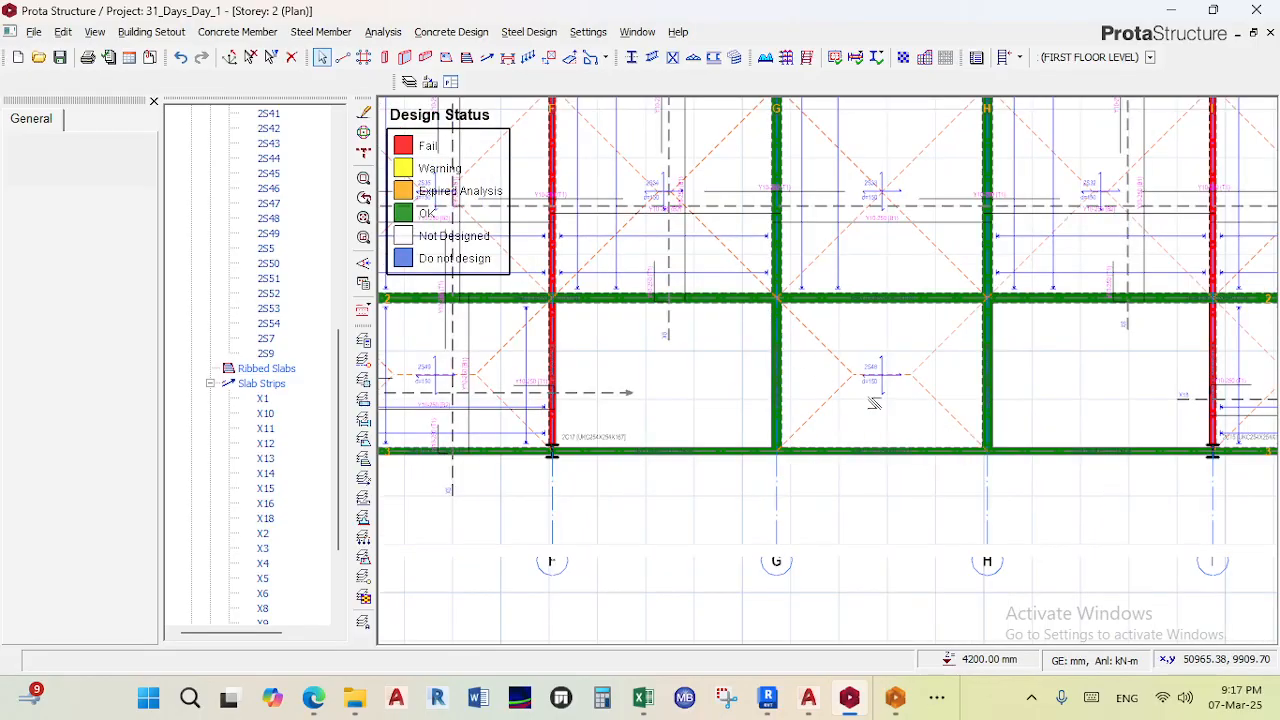
scroll(873, 385, up, 3)
scroll(881, 355, down, 2)
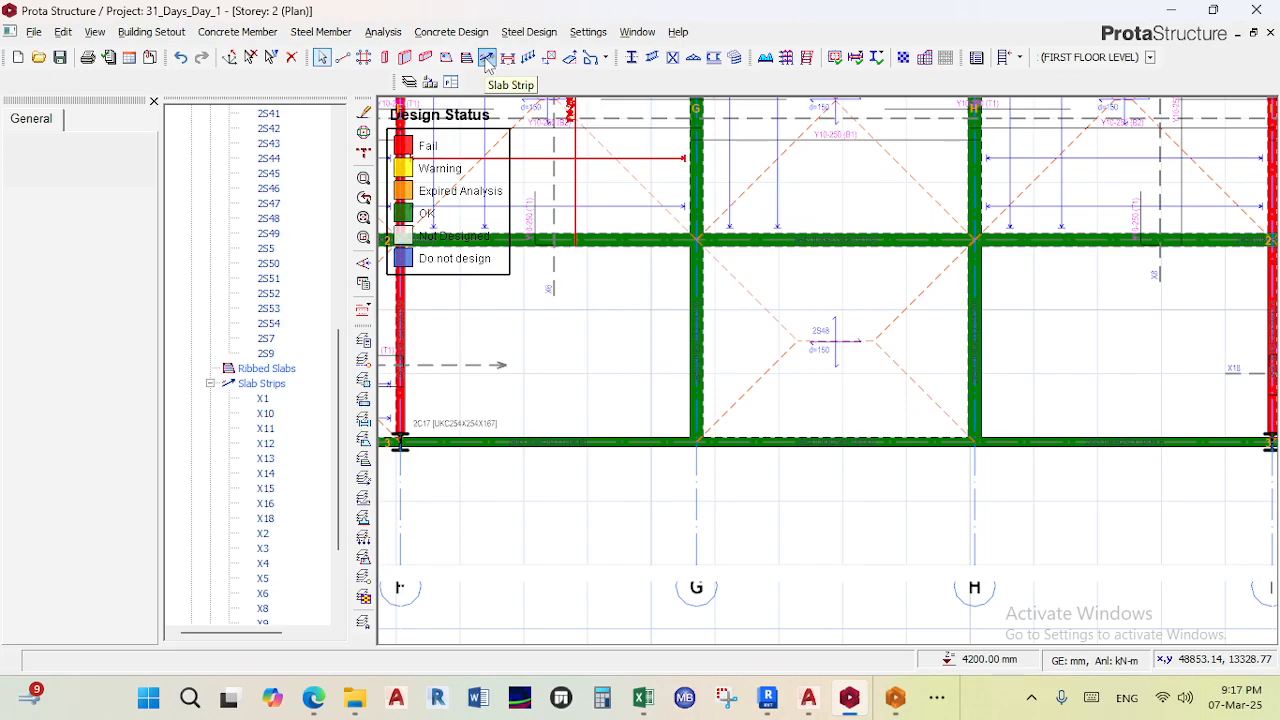
click(486, 58)
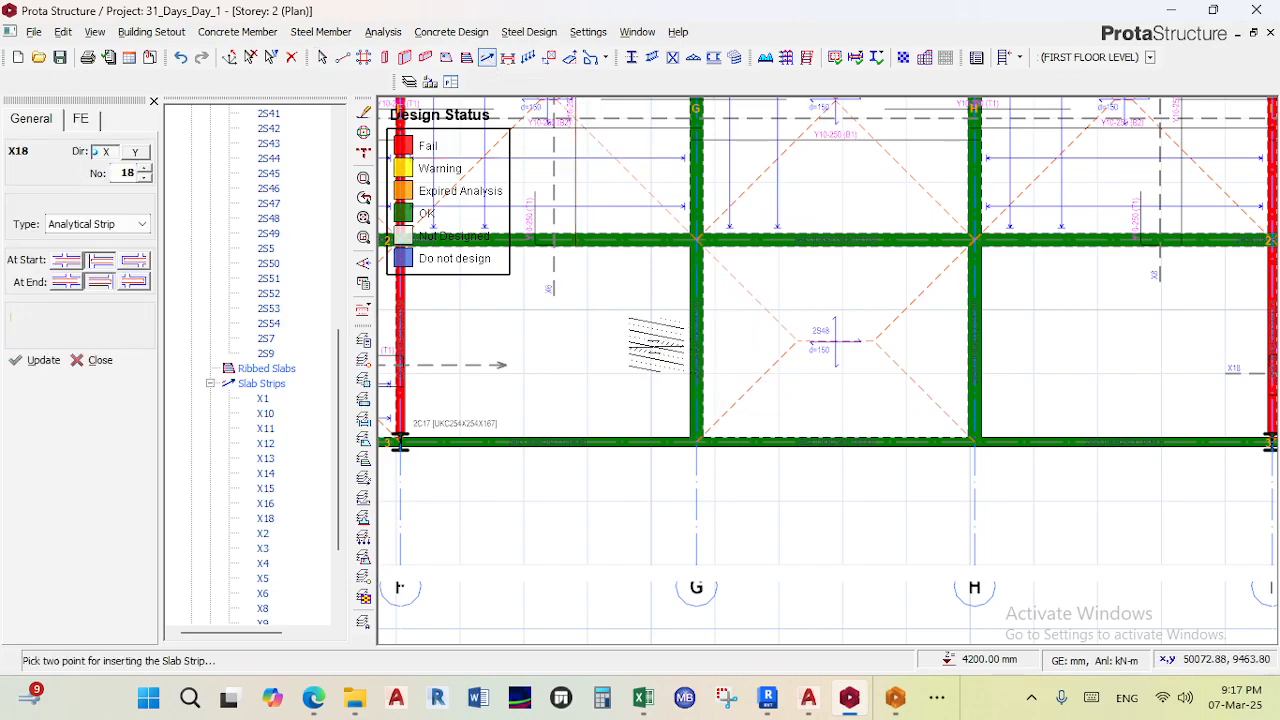
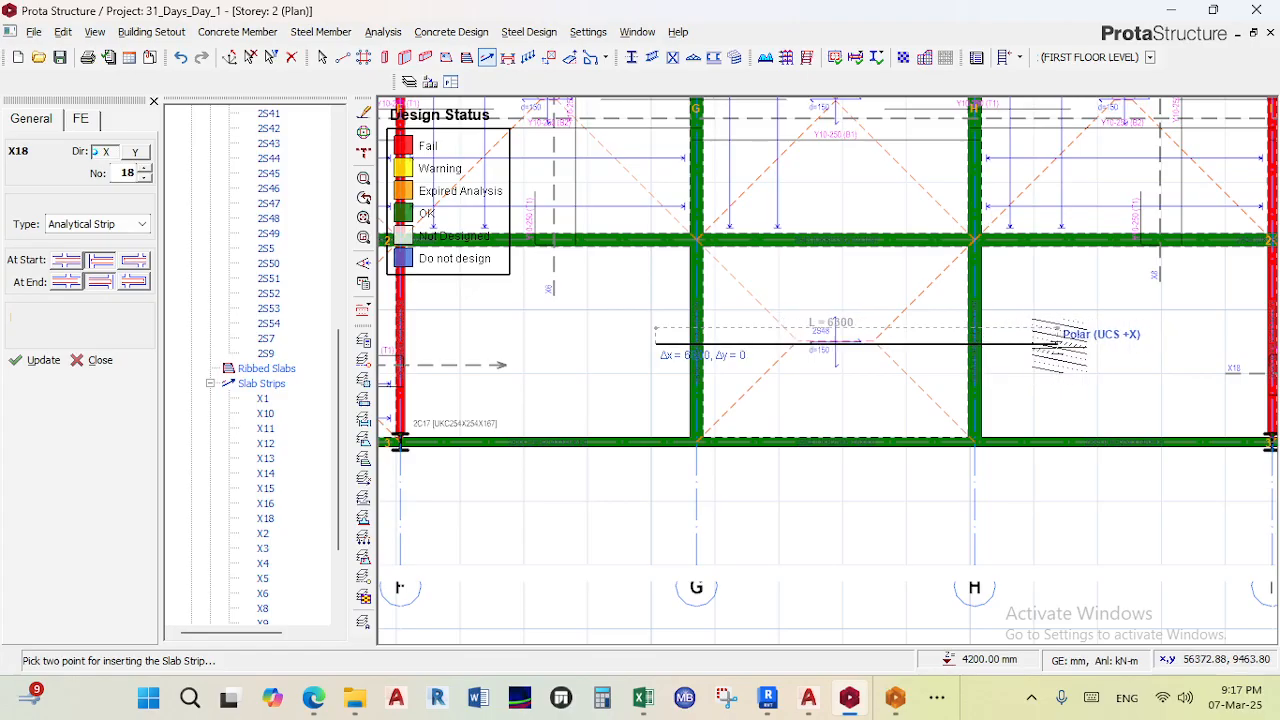
- Complete the X-direction slab strip across slab 2S48 between gridlines G and H
click(1055, 345)
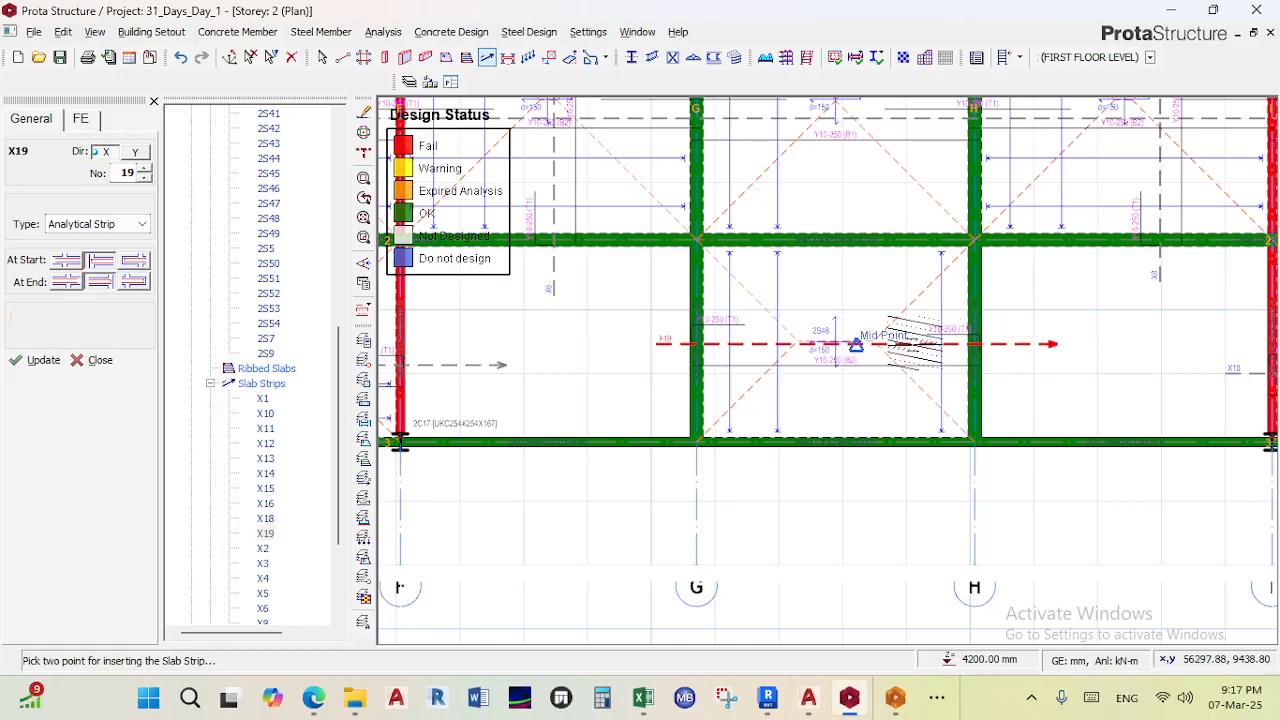
scroll(915, 345, up, 4)
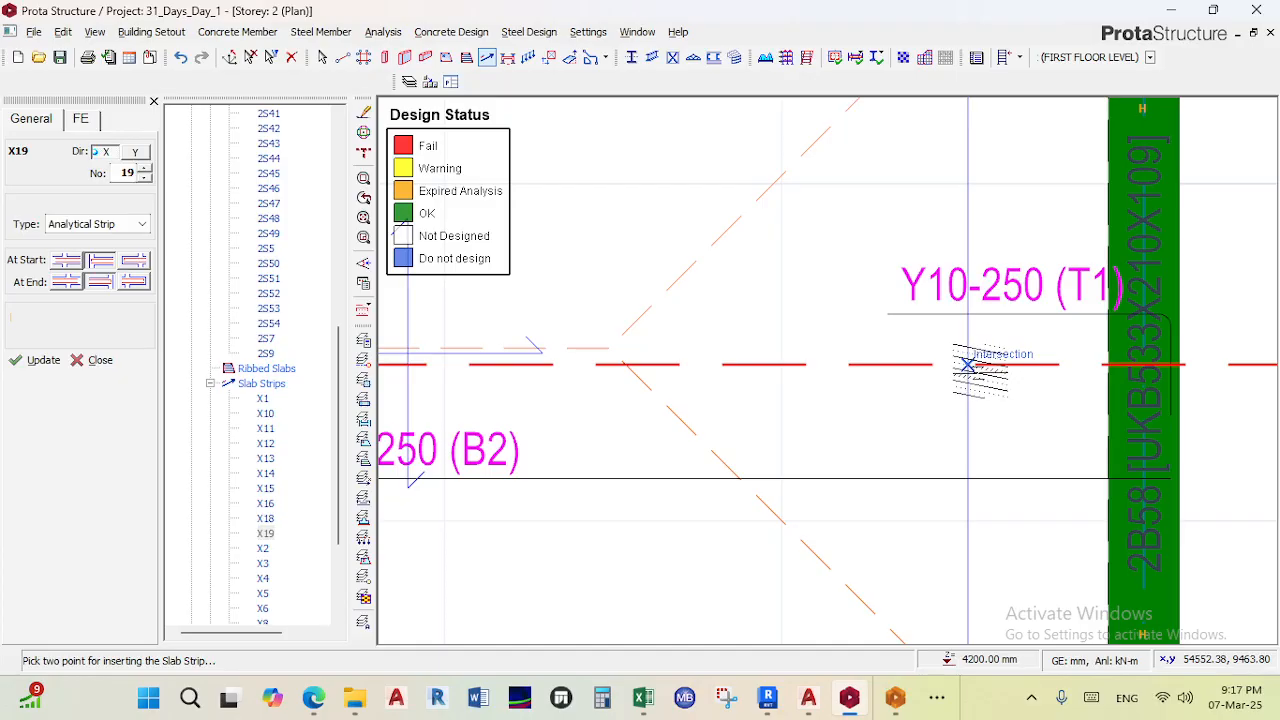
scroll(968, 364, down, 4)
scroll(700, 429, up, 4)
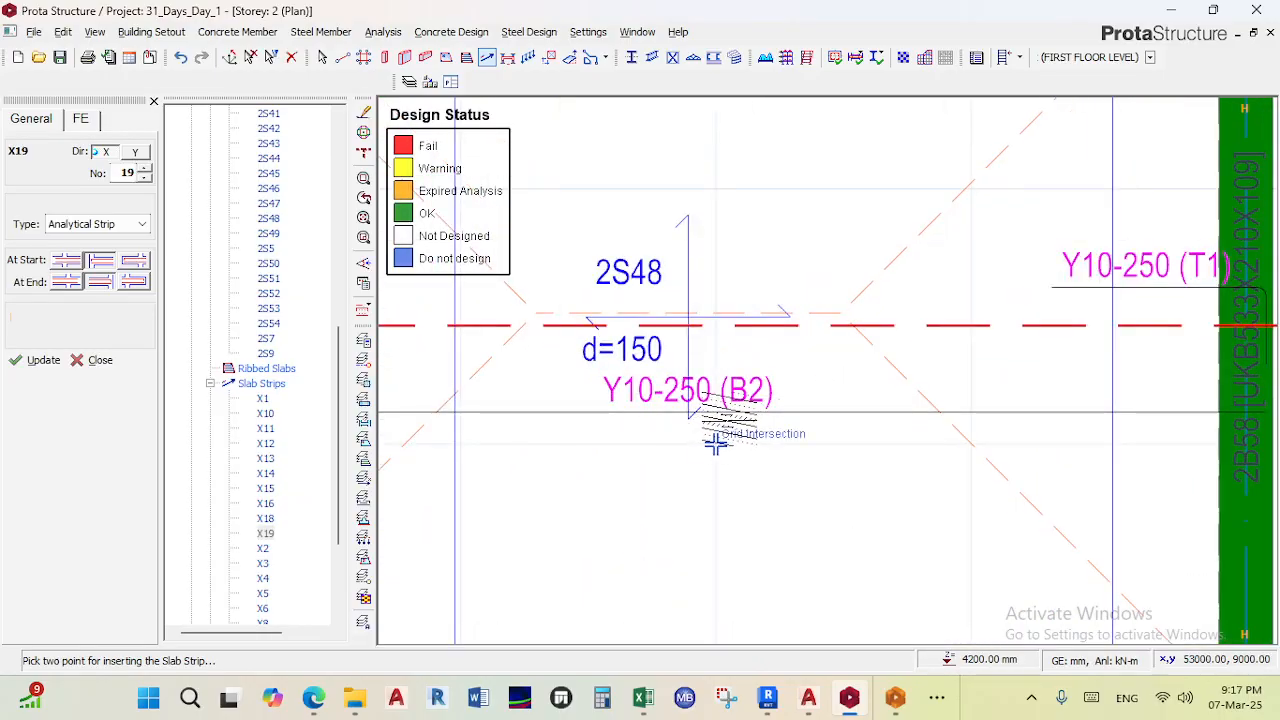
scroll(716, 444, down, 3)
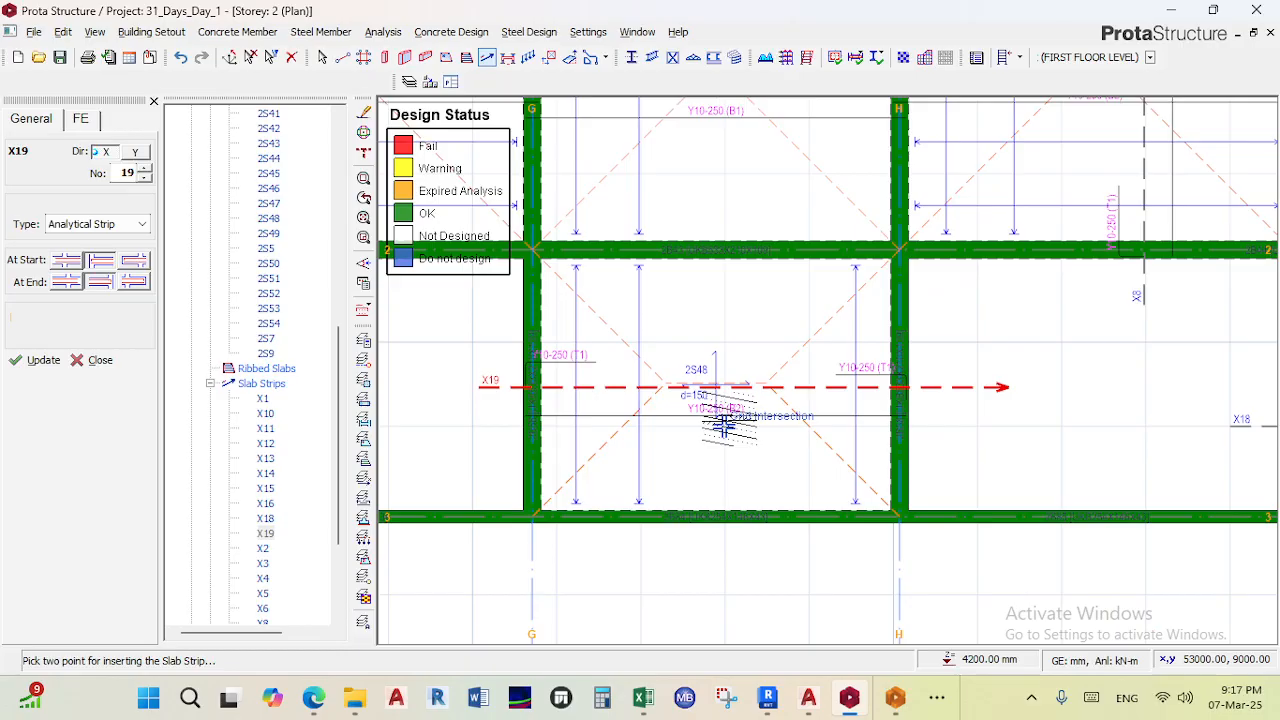
scroll(723, 425, down, 3)
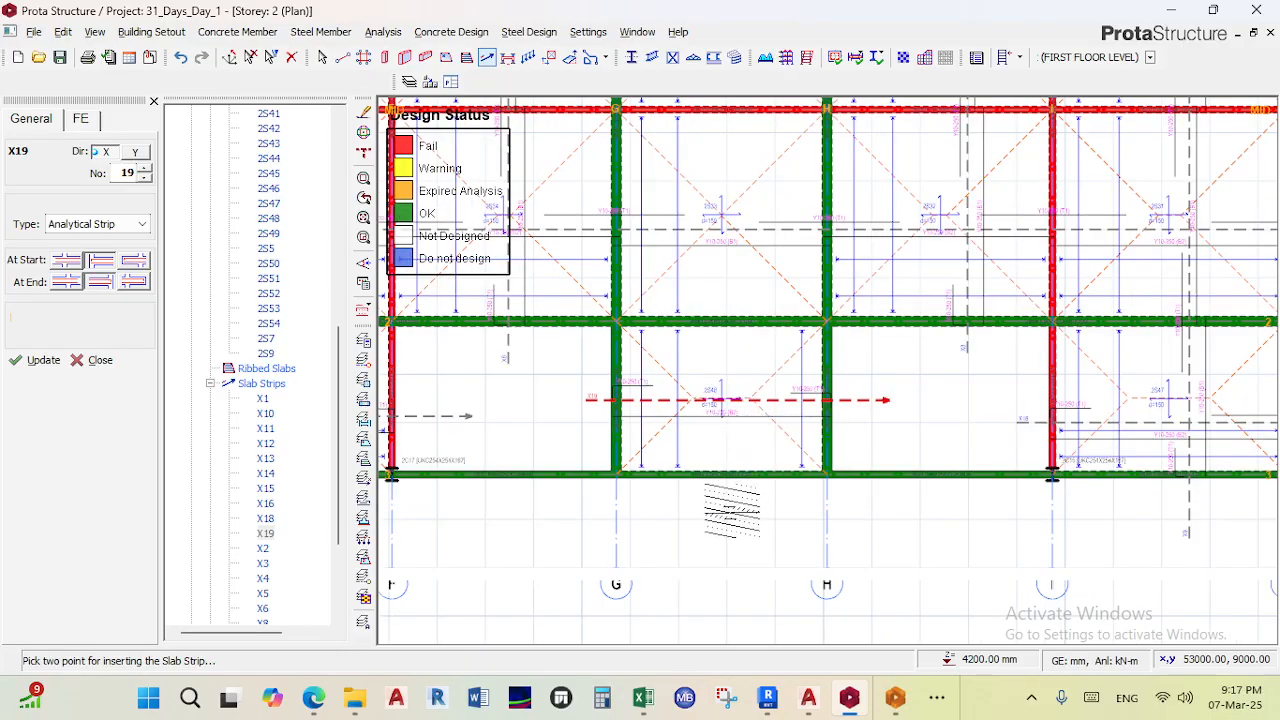
- Insert a second slab strip running in the Y direction across slab 2S48, about 4300 mm long
click(715, 503)
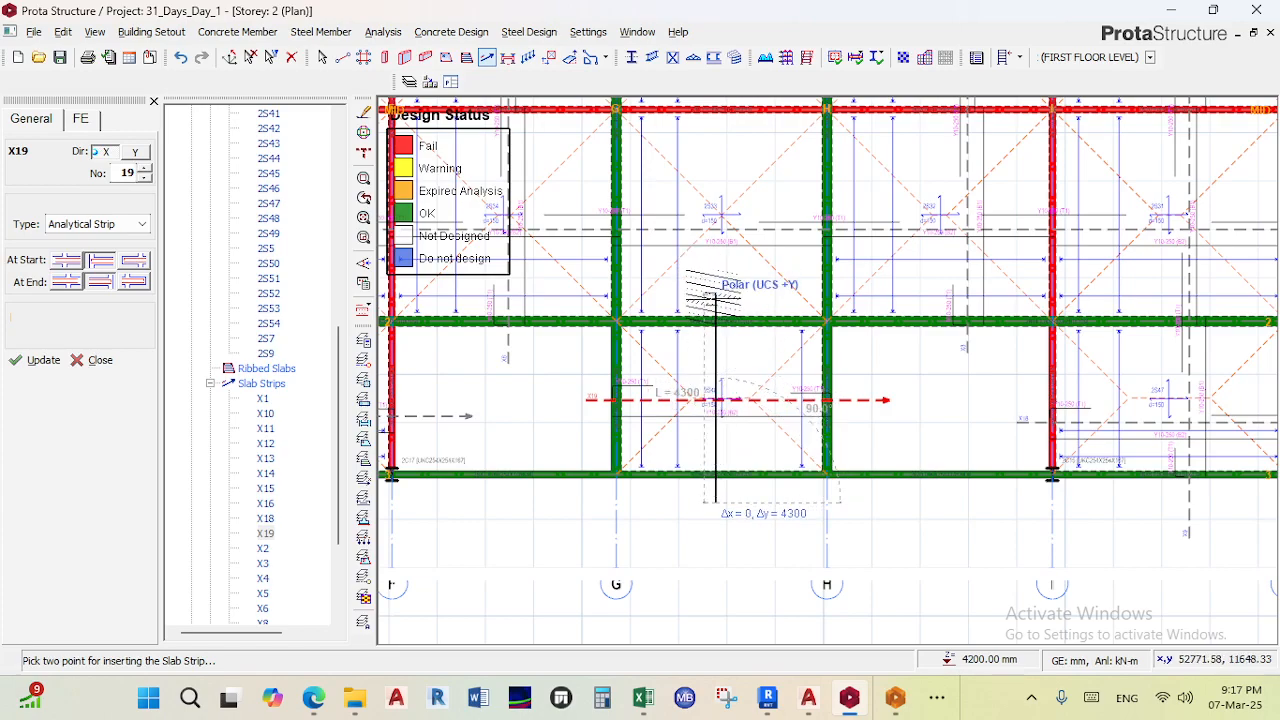
click(715, 290)
scroll(712, 288, up, 3)
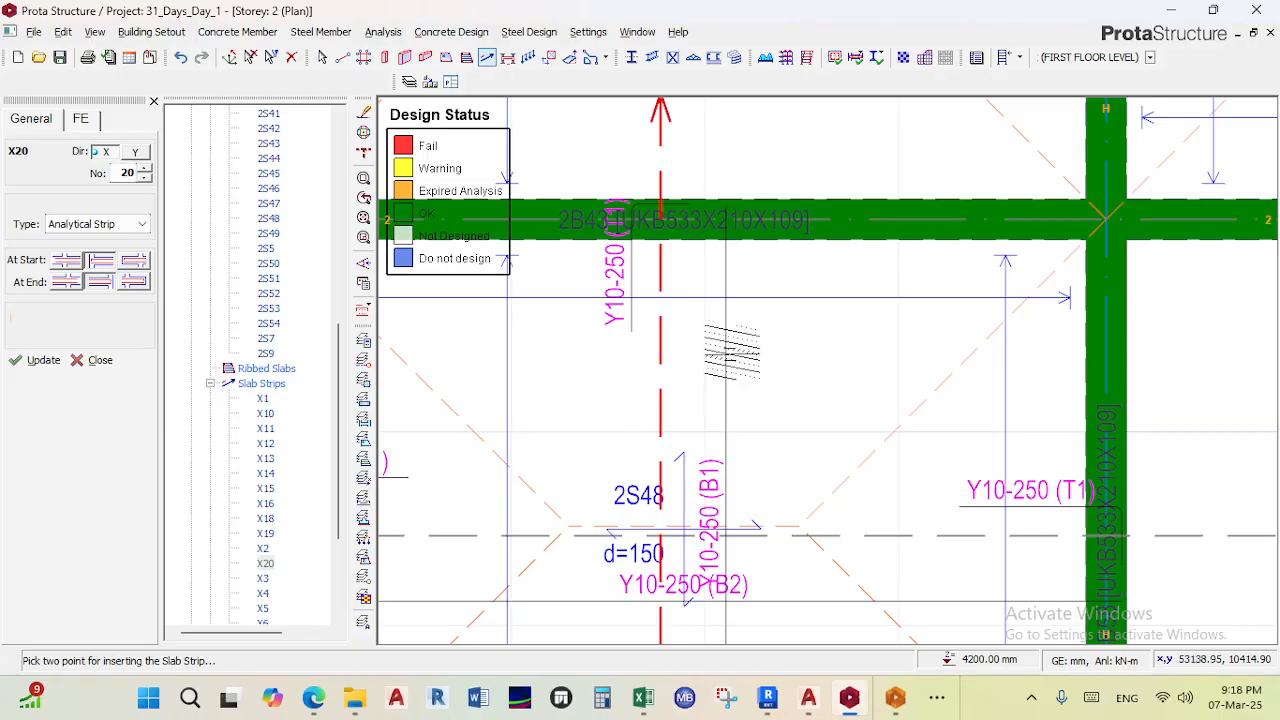
scroll(731, 352, down, 2)
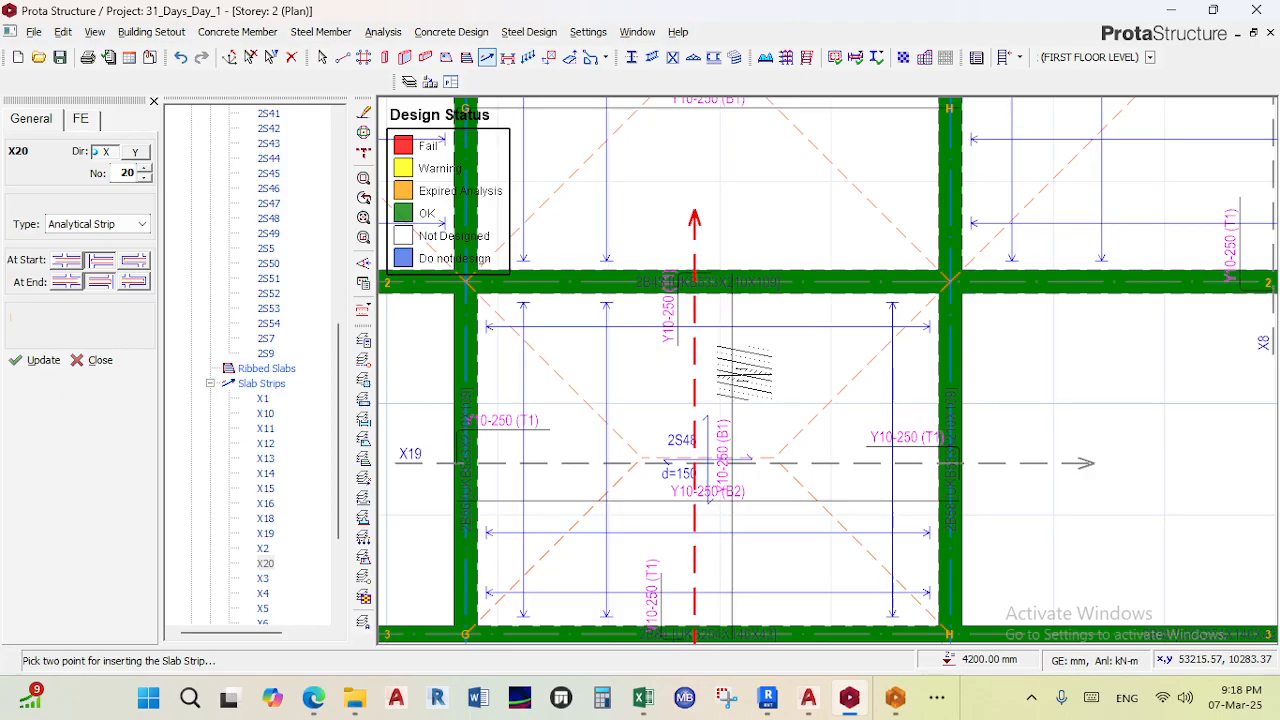
scroll(696, 420, down, 3)
scroll(696, 430, down, 2)
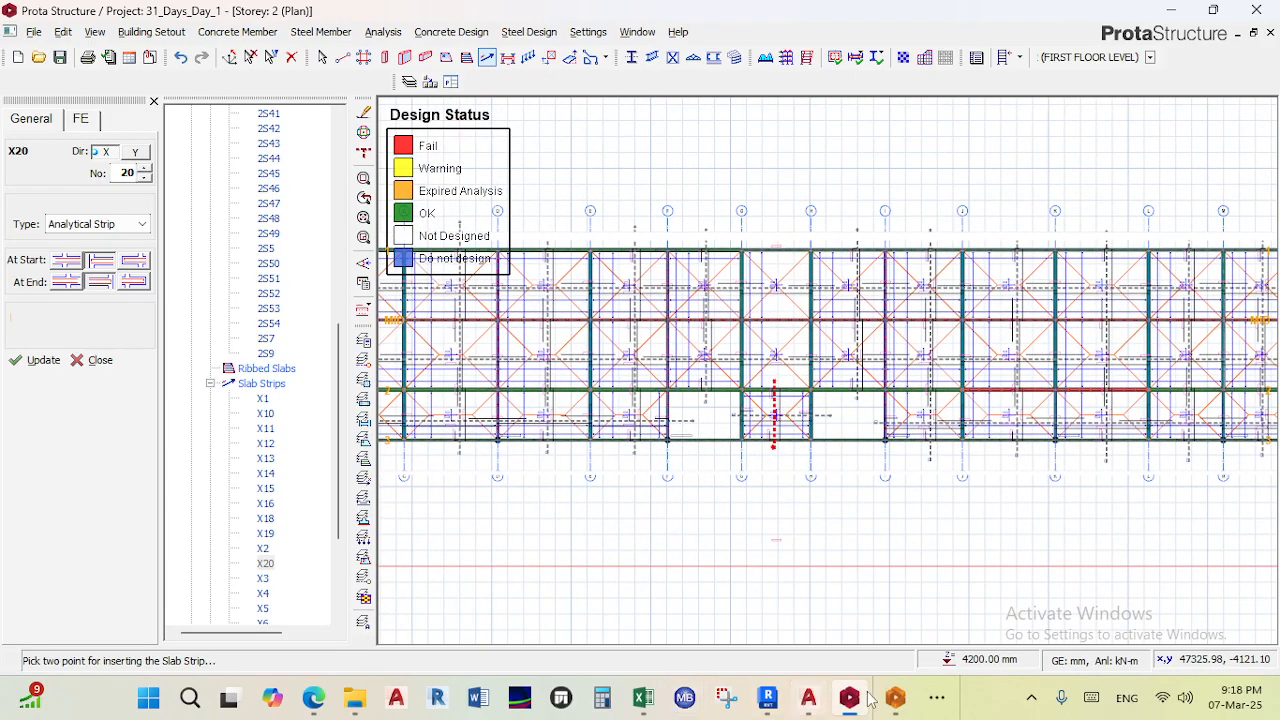
- Switch to ProtaDetails and examine the generated form plan drawings
click(895, 698)
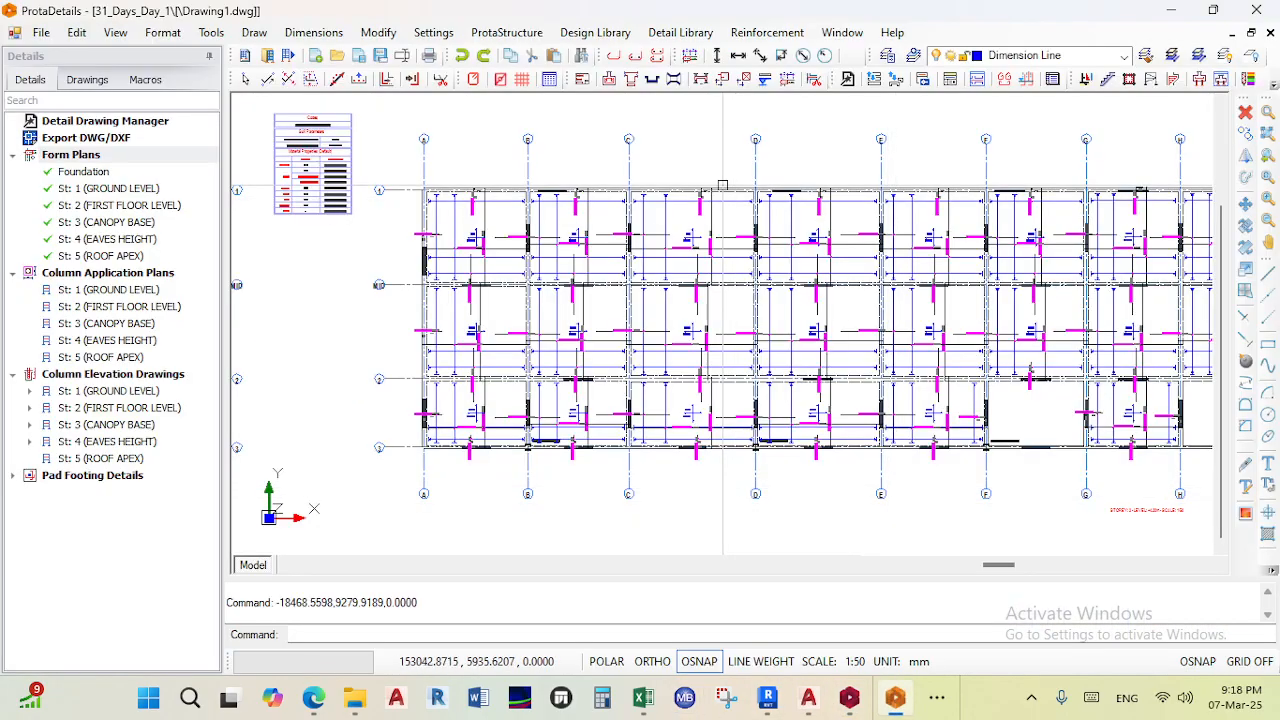
scroll(694, 262, up, 4)
key(Escape)
key(Escape)
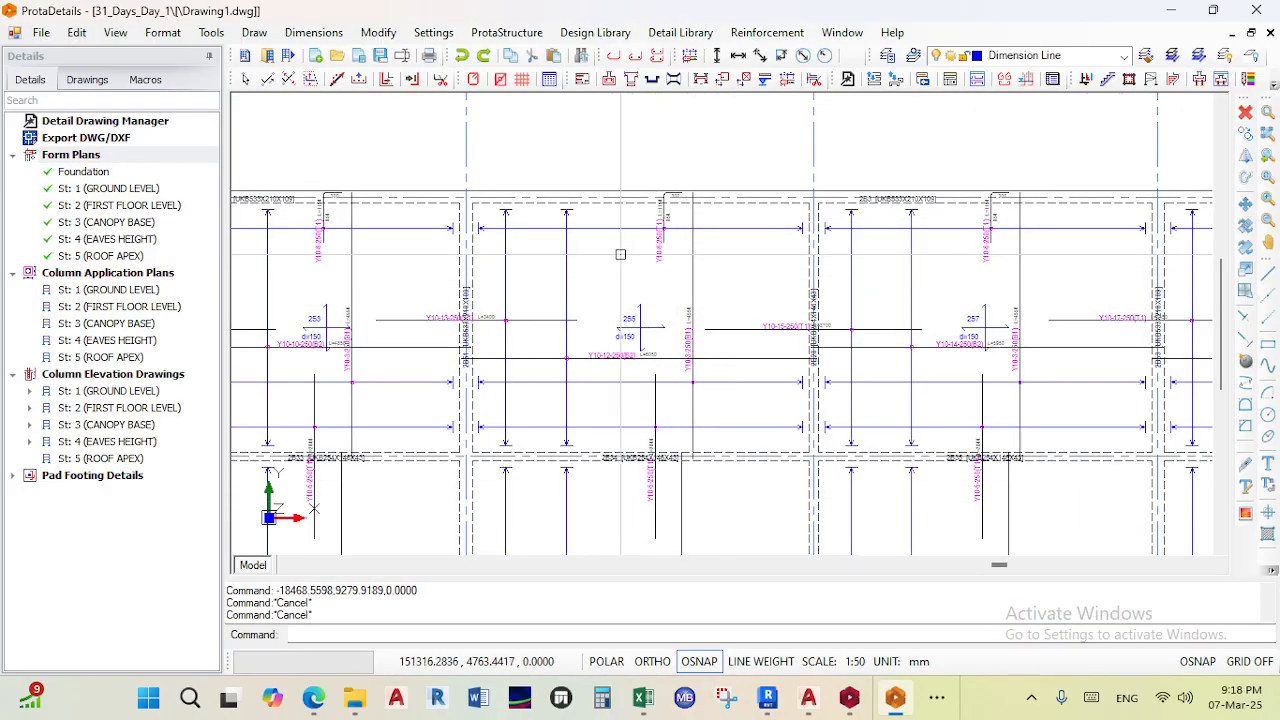
scroll(726, 290, down, 2)
scroll(726, 290, up, 4)
scroll(745, 310, down, 2)
scroll(749, 314, down, 8)
middle_drag(797, 316, 409, 280)
scroll(697, 237, up, 5)
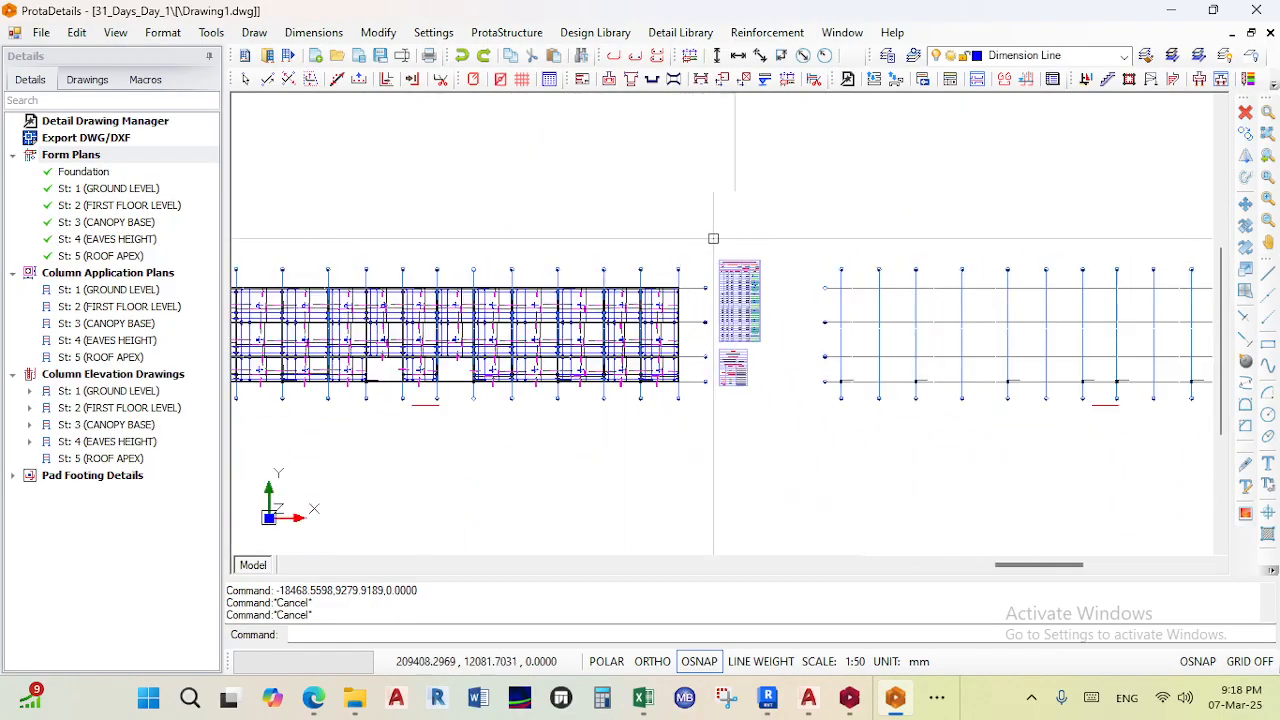
- Examine the Form Plans quantity take-off table for storey 2
scroll(720, 272, up, 5)
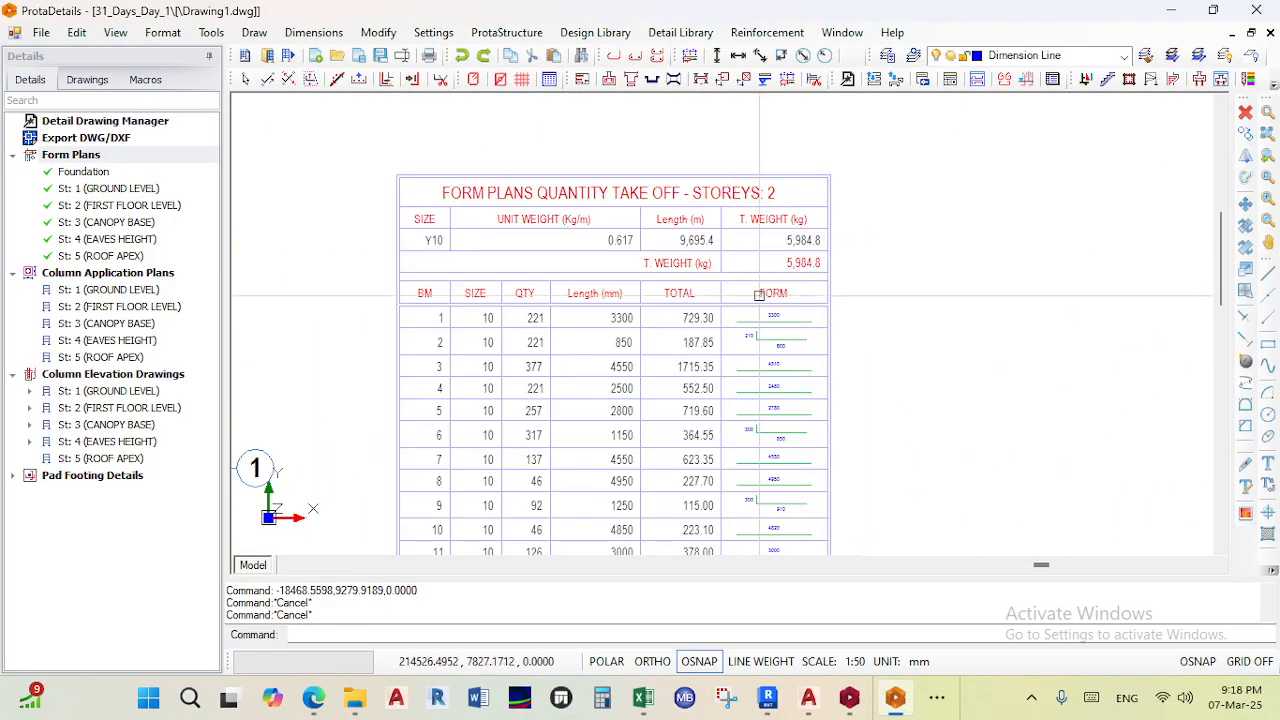
scroll(735, 260, down, 4)
scroll(748, 289, up, 6)
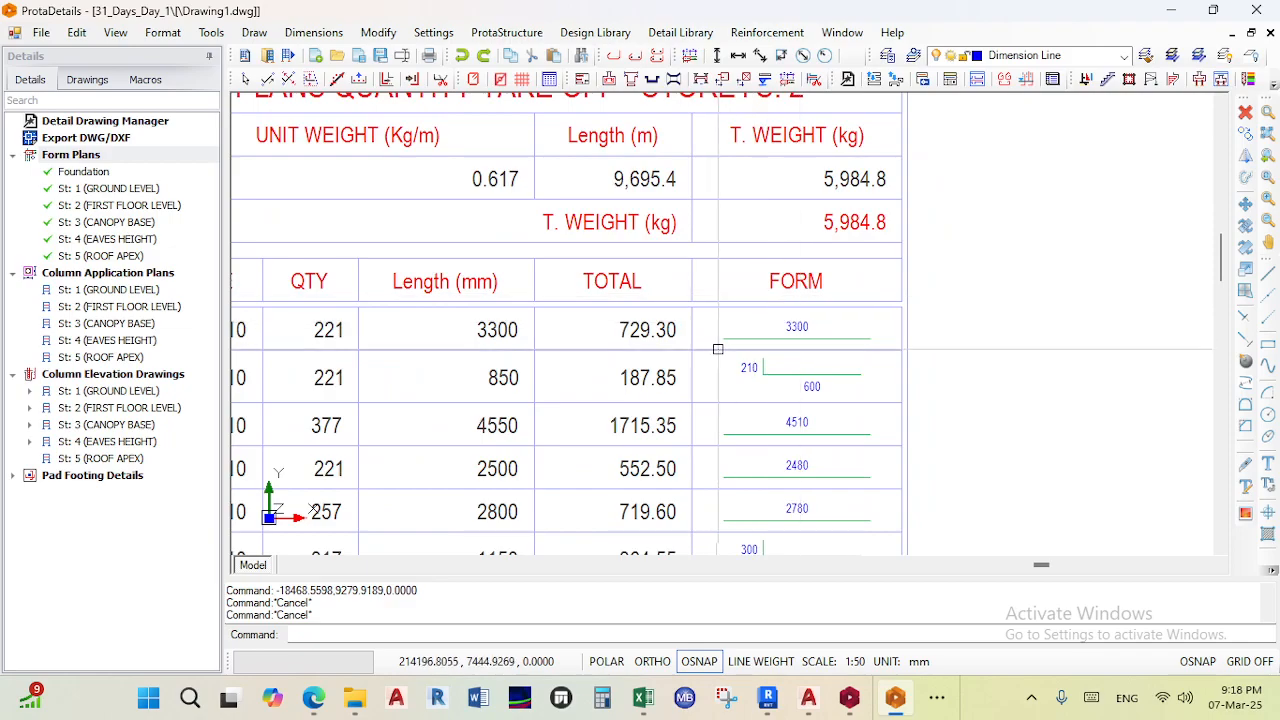
scroll(728, 330, down, 2)
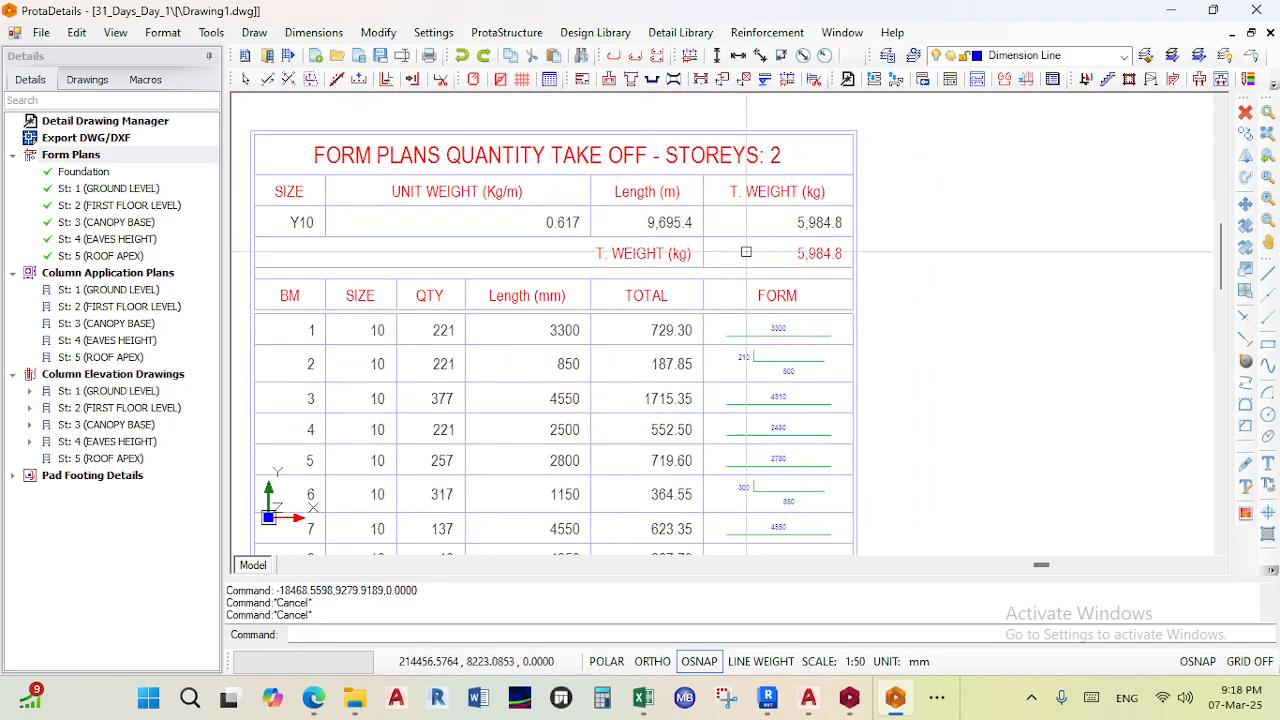
middle_drag(371, 254, 509, 261)
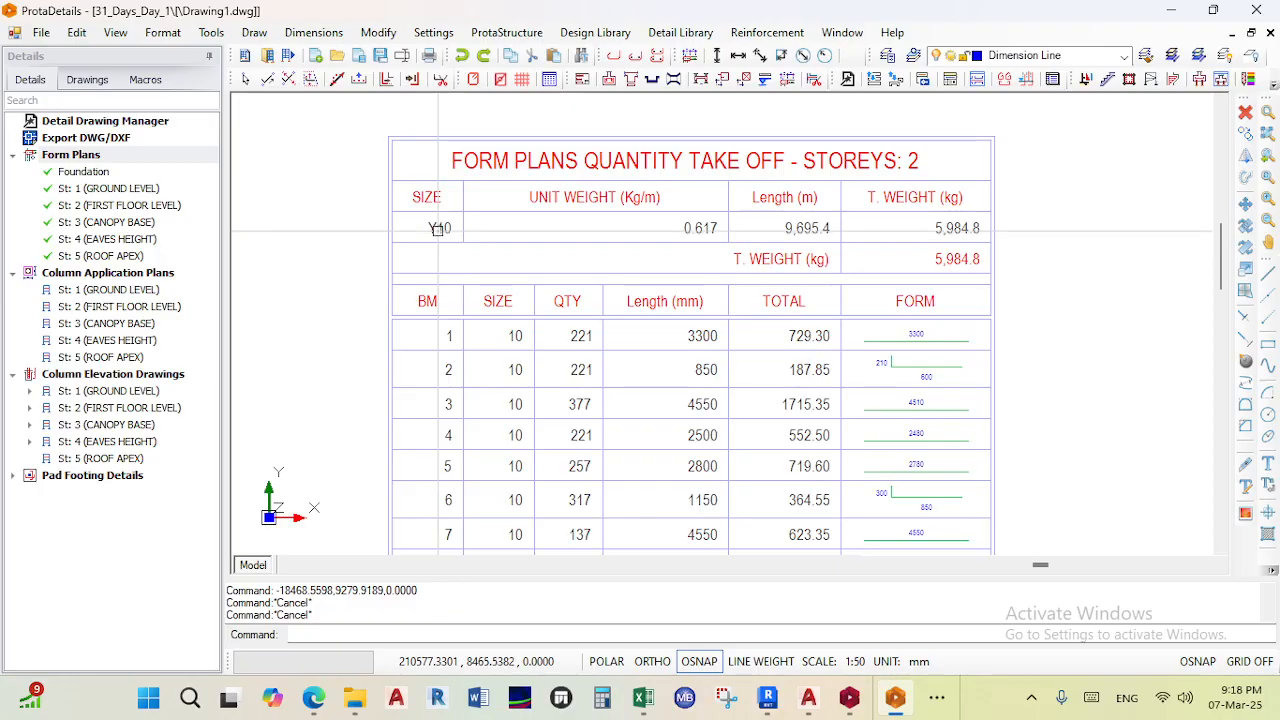
scroll(448, 276, down, 8)
middle_drag(532, 285, 725, 272)
scroll(583, 307, down, 2)
middle_drag(583, 307, 684, 287)
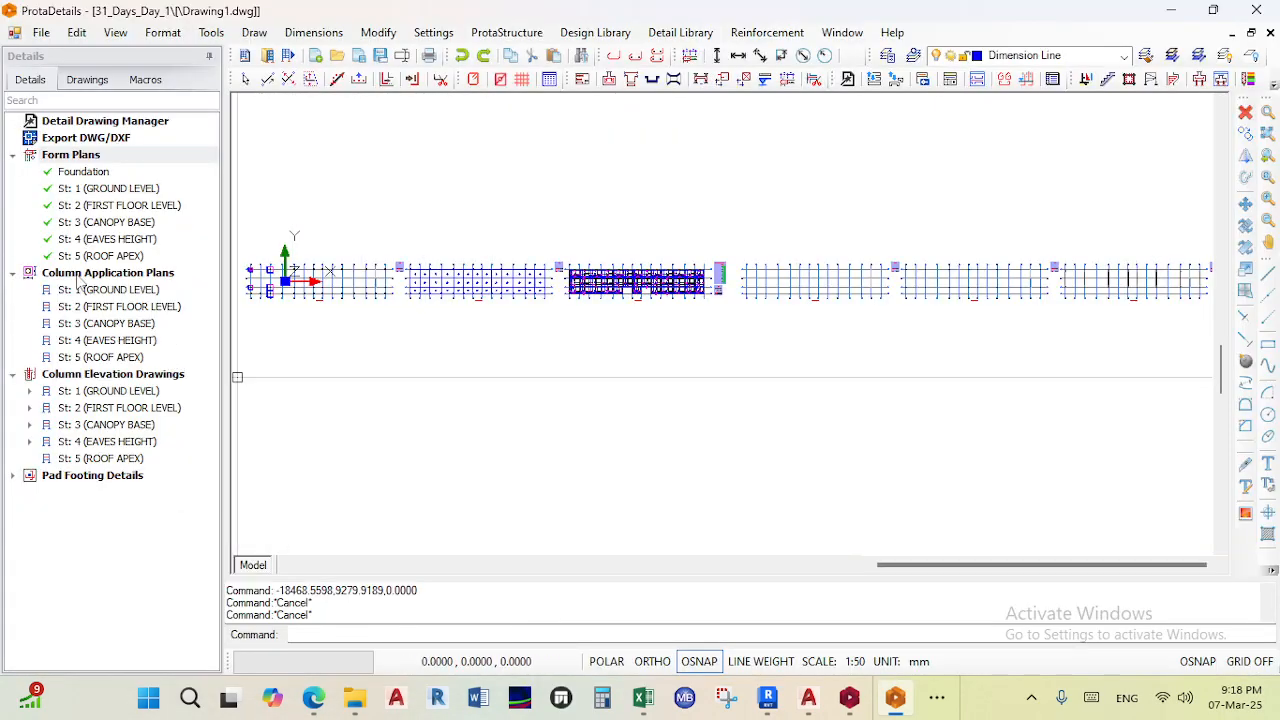
- Draw column application plans for all five storeys and place them below the form plans
click(78, 279)
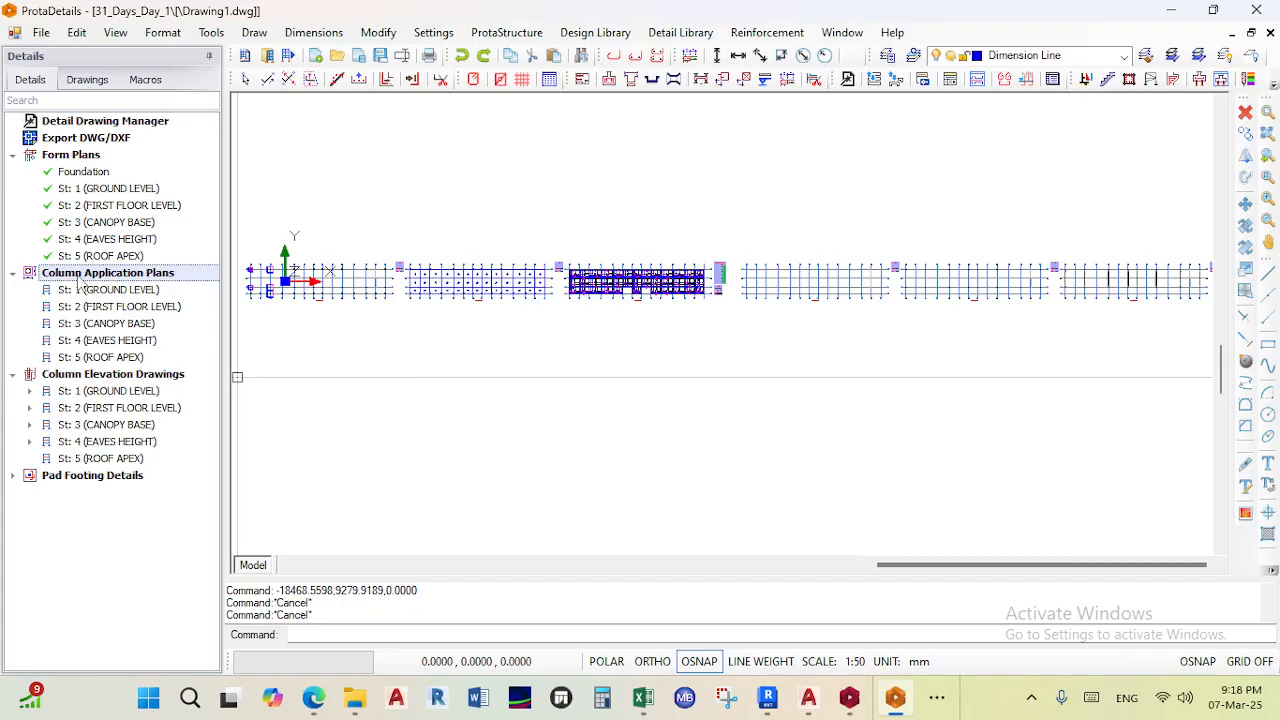
right_click(78, 280)
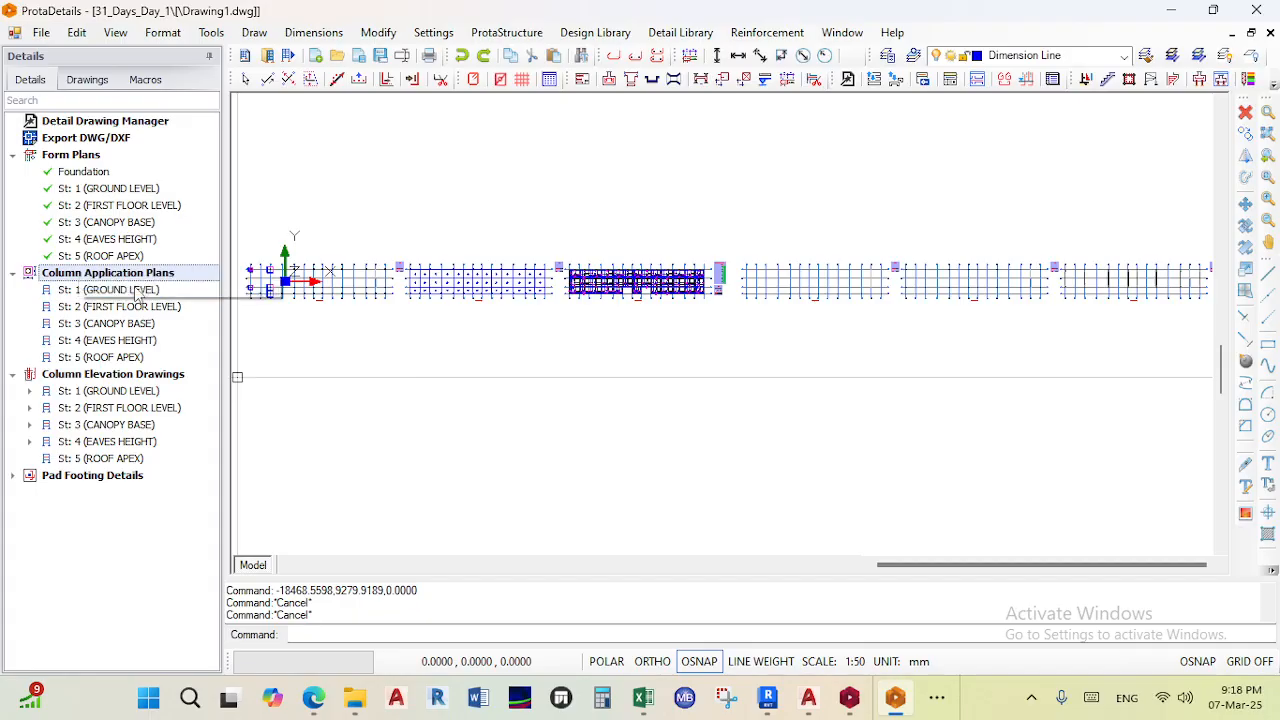
click(137, 287)
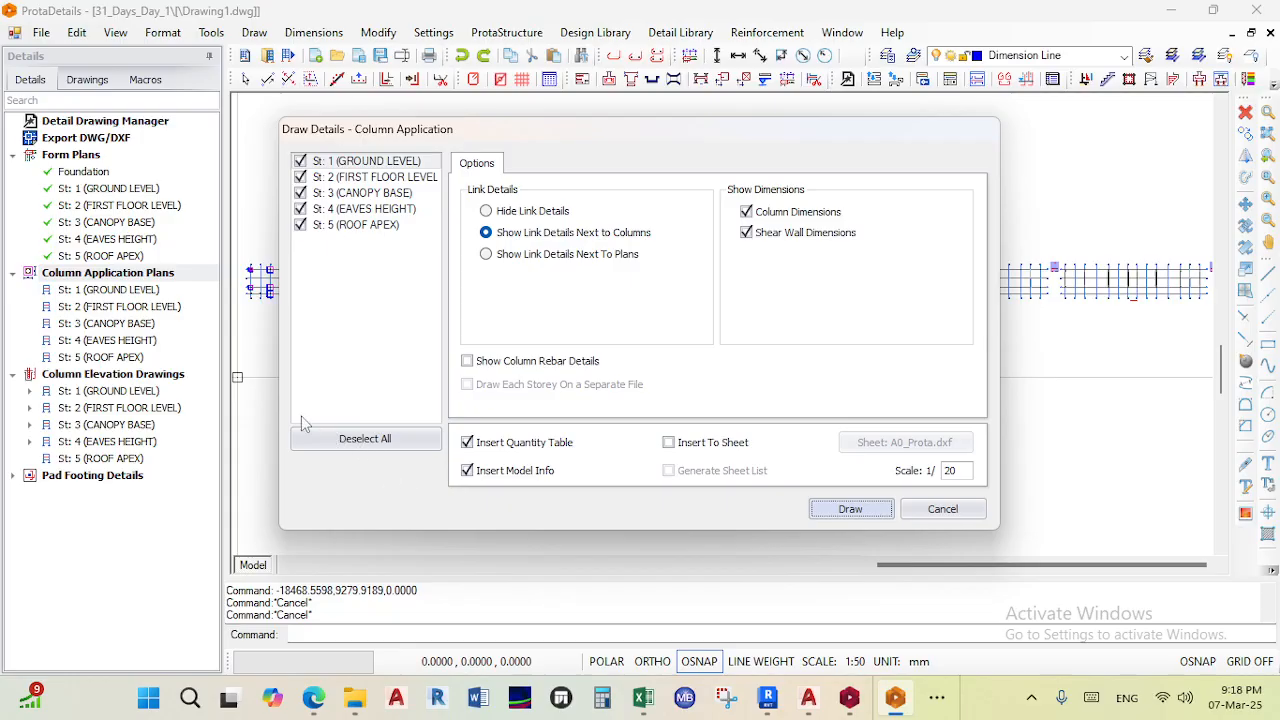
key(Return)
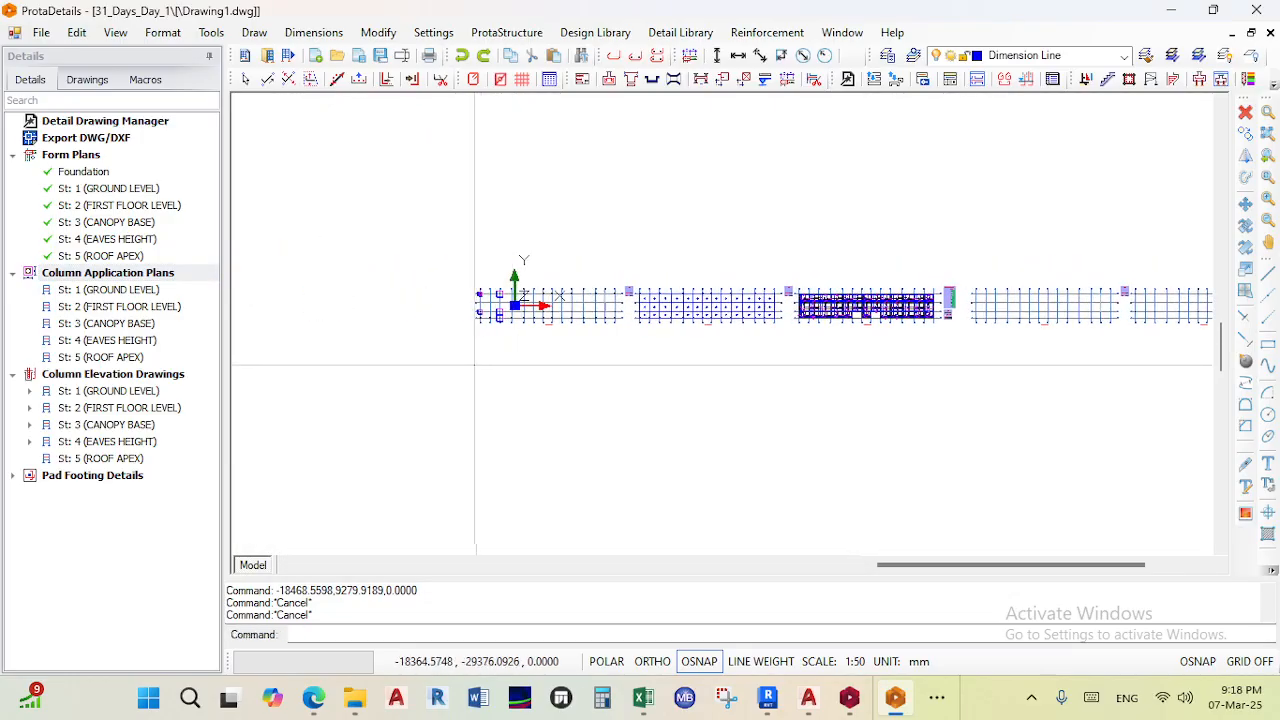
click(475, 365)
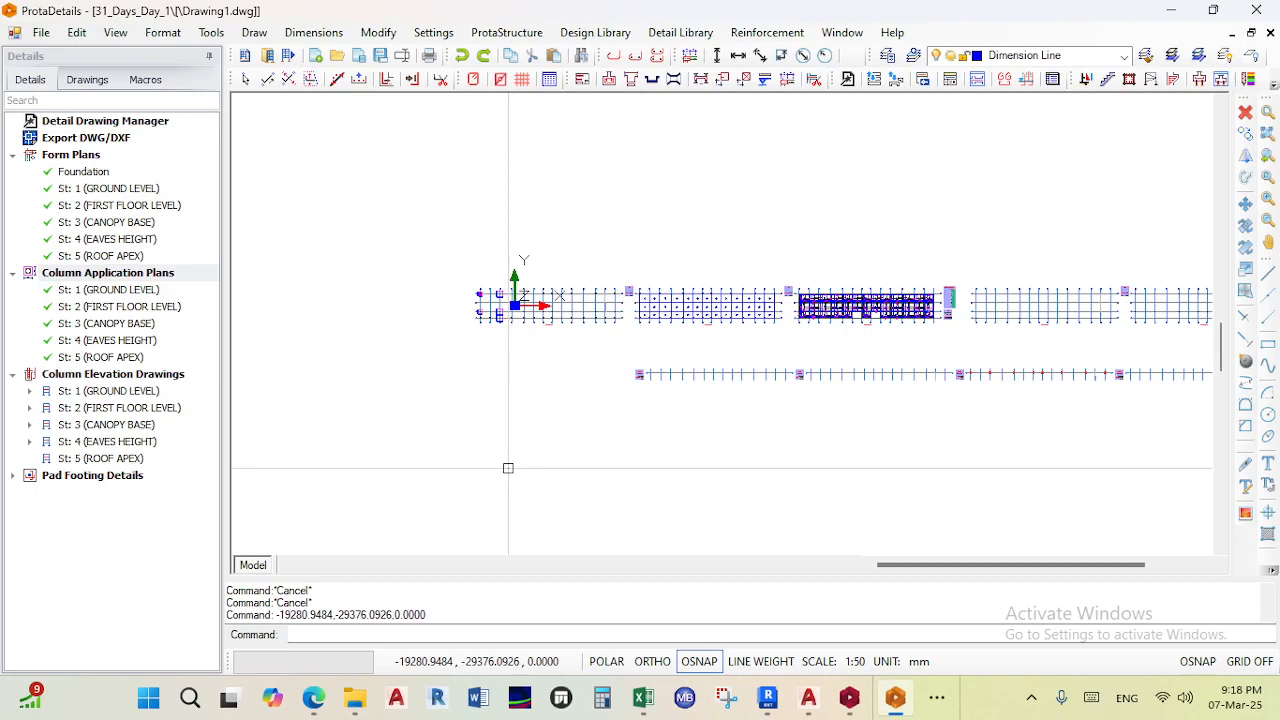
- Zoom into the column application plans to examine the column section and link details
scroll(476, 385, up, 2)
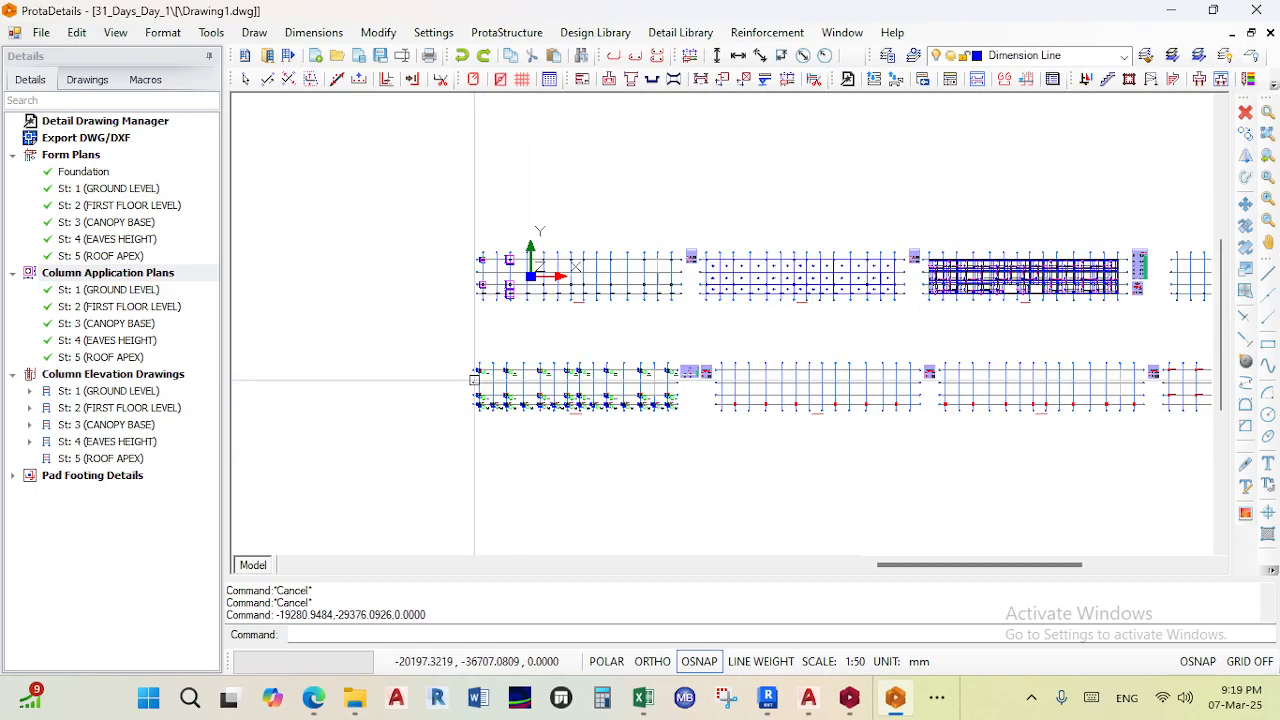
scroll(838, 381, up, 2)
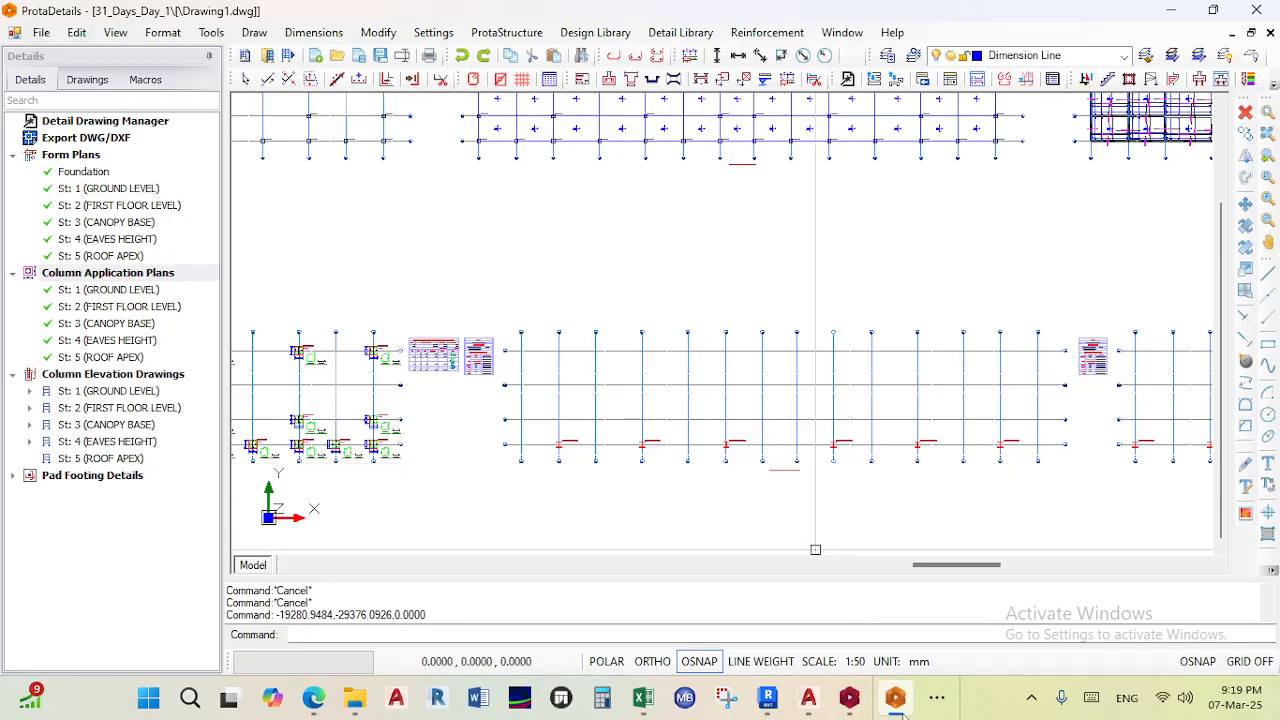
mouse_move(898, 705)
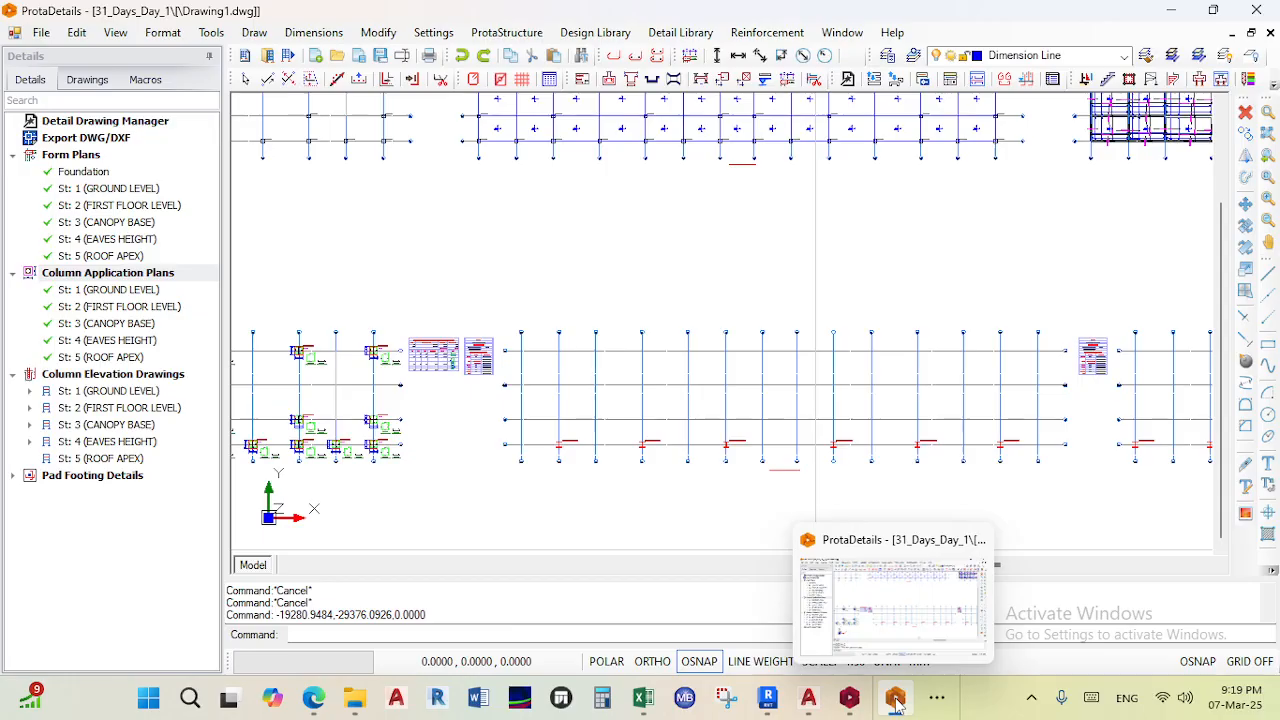
scroll(702, 349, down, 3)
middle_drag(716, 349, 960, 351)
scroll(690, 352, up, 4)
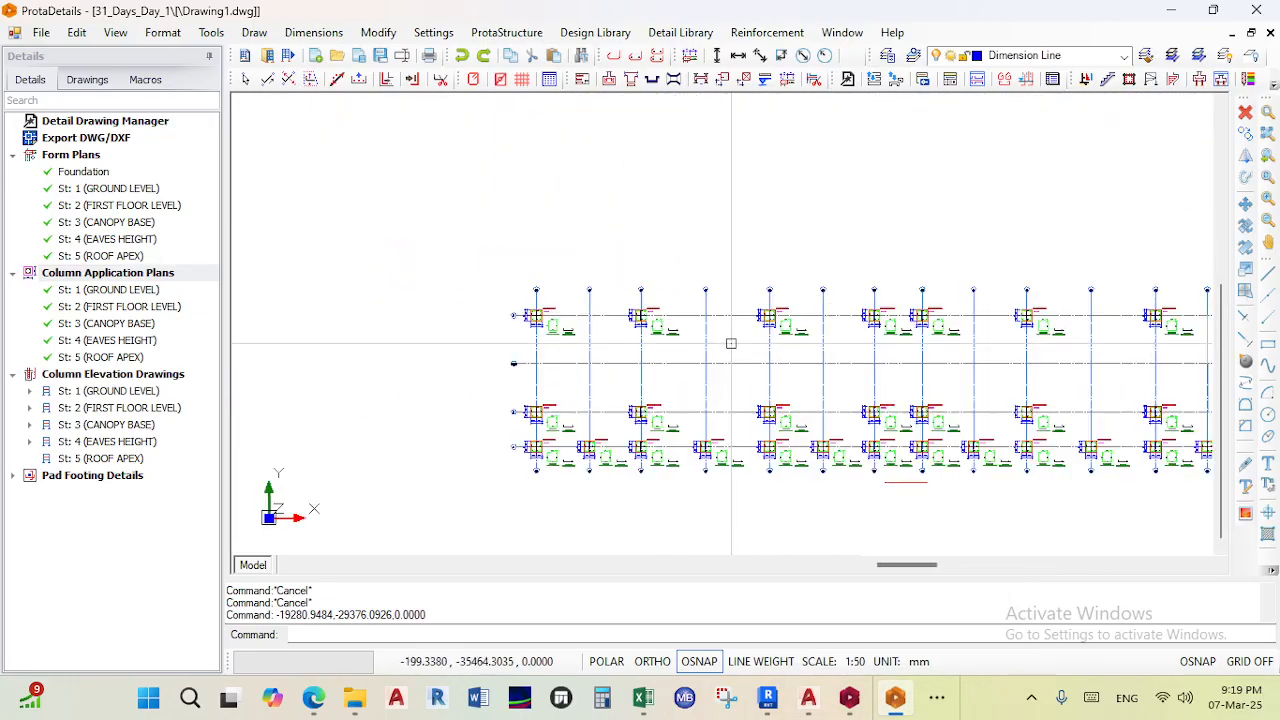
scroll(640, 298, up, 4)
middle_drag(662, 374, 757, 244)
scroll(773, 229, down, 3)
scroll(812, 277, up, 6)
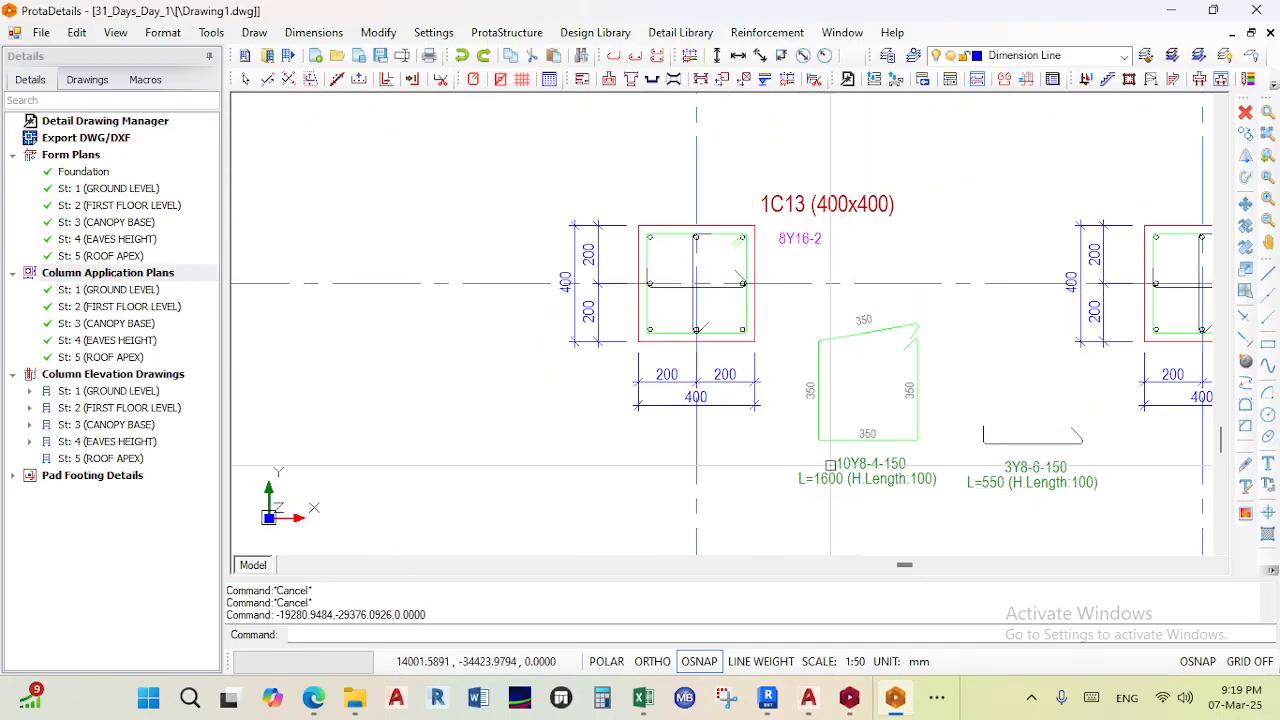
scroll(944, 485, down, 8)
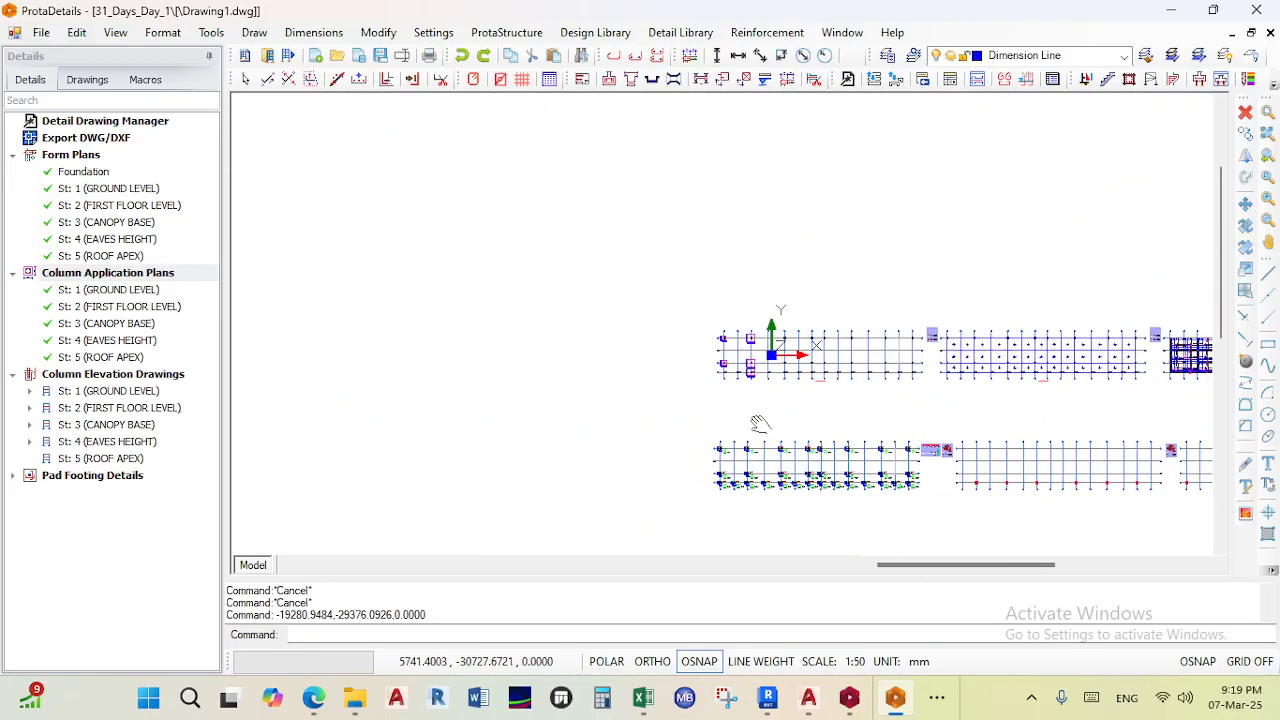
scroll(870, 442, up, 8)
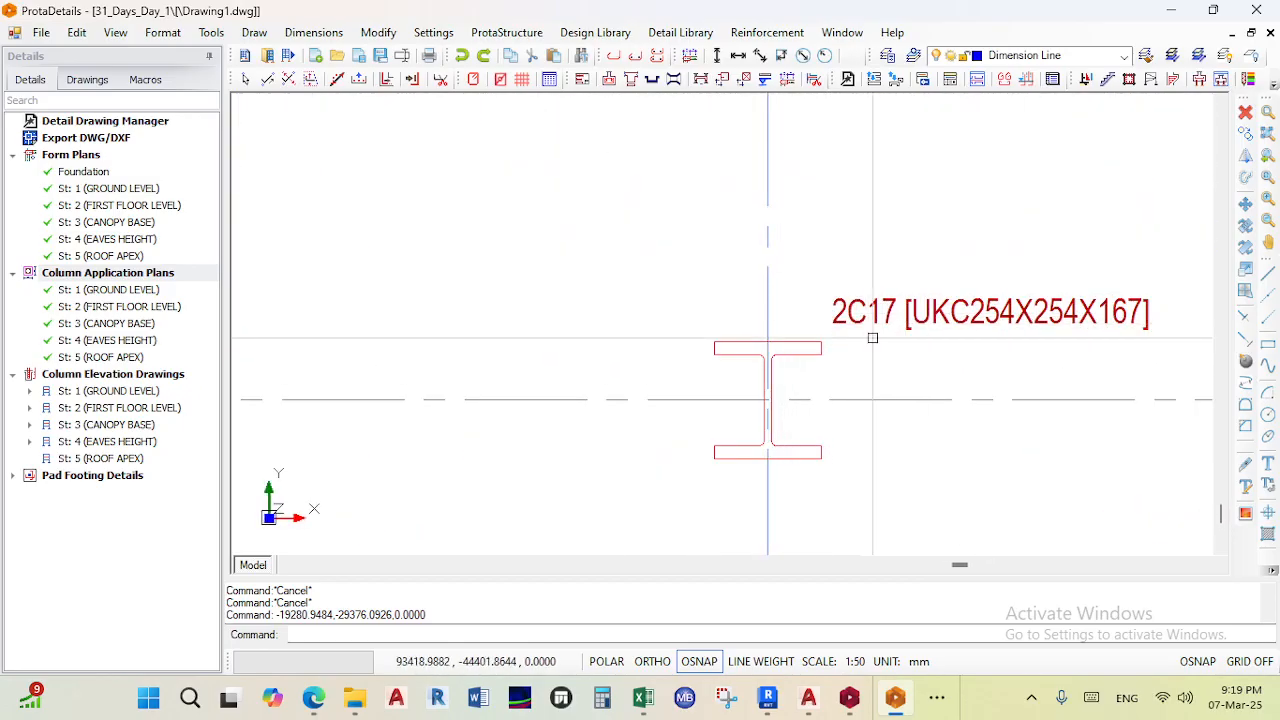
scroll(900, 277, down, 6)
scroll(915, 362, down, 7)
middle_drag(1036, 354, 871, 297)
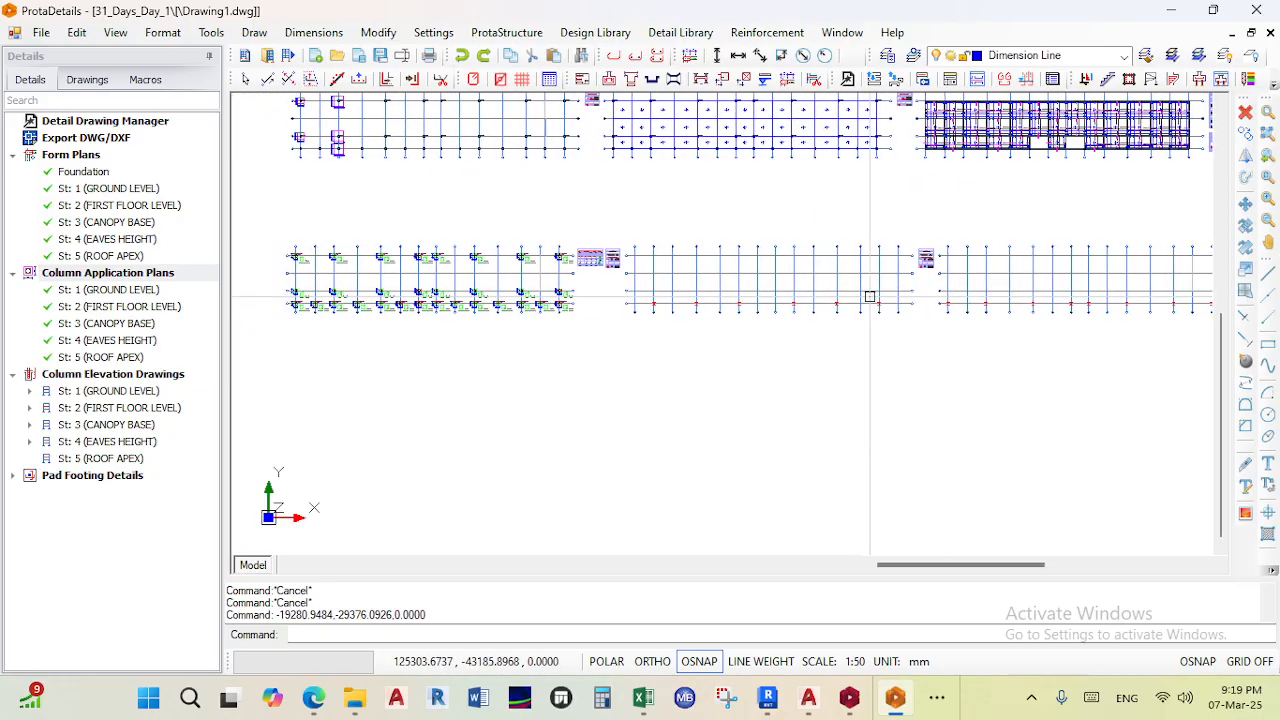
scroll(865, 302, down, 3)
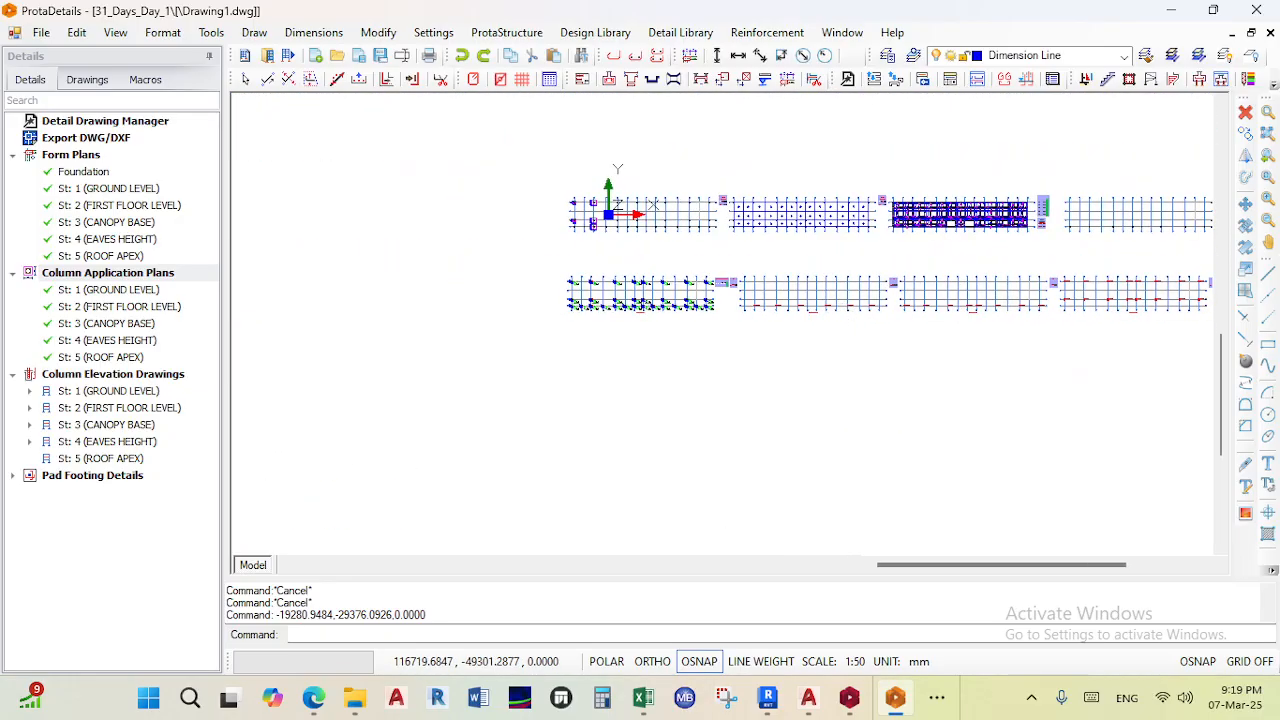
- Draw column elevations for all five storeys and place them below the column application plans
click(76, 375)
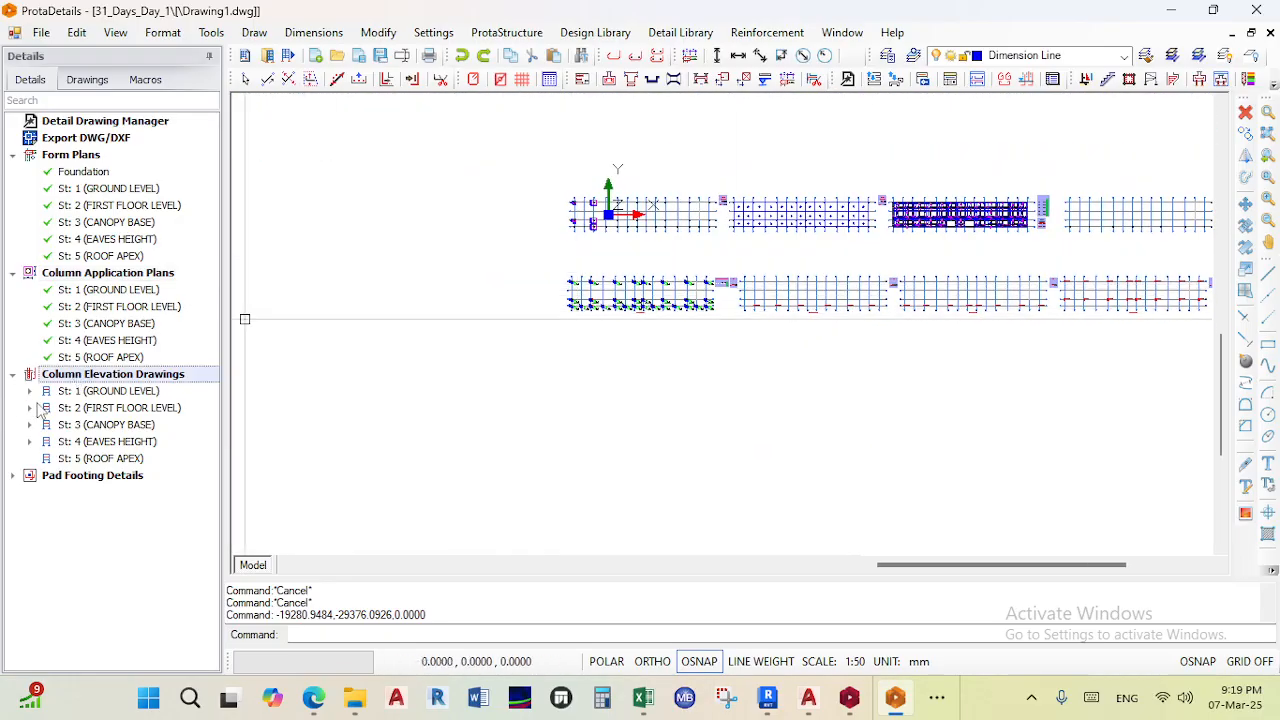
right_click(76, 380)
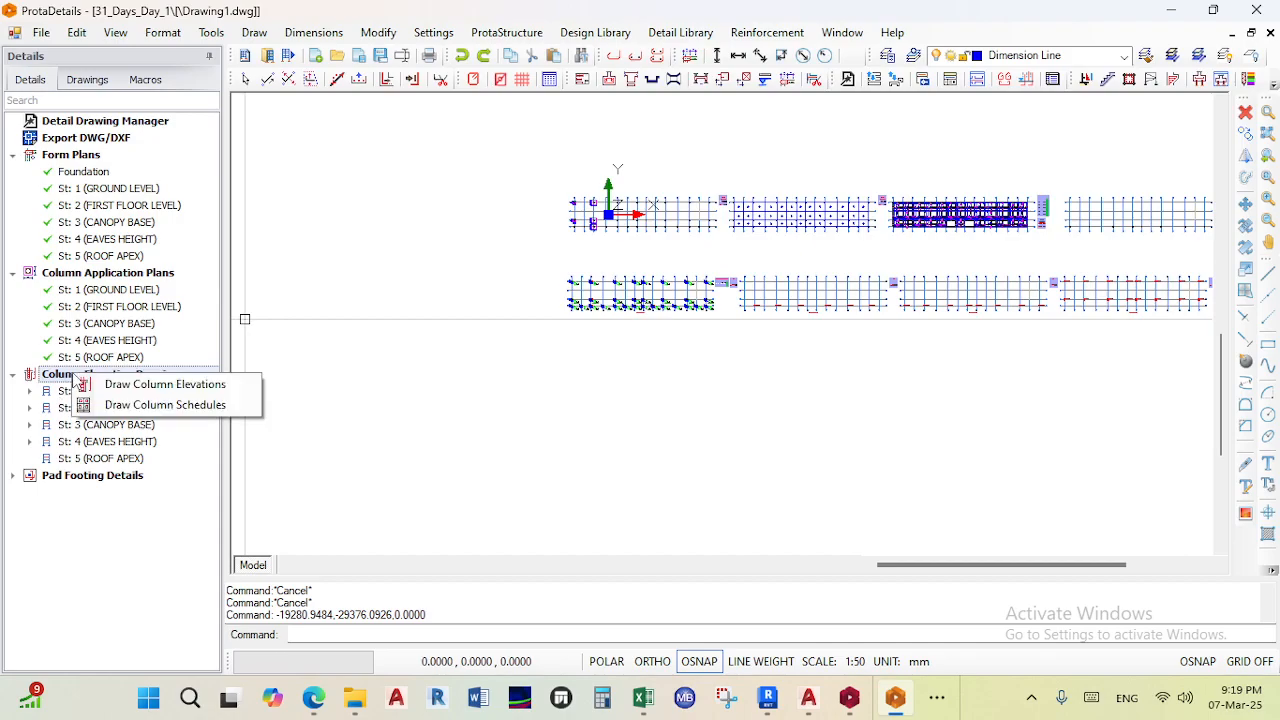
click(145, 390)
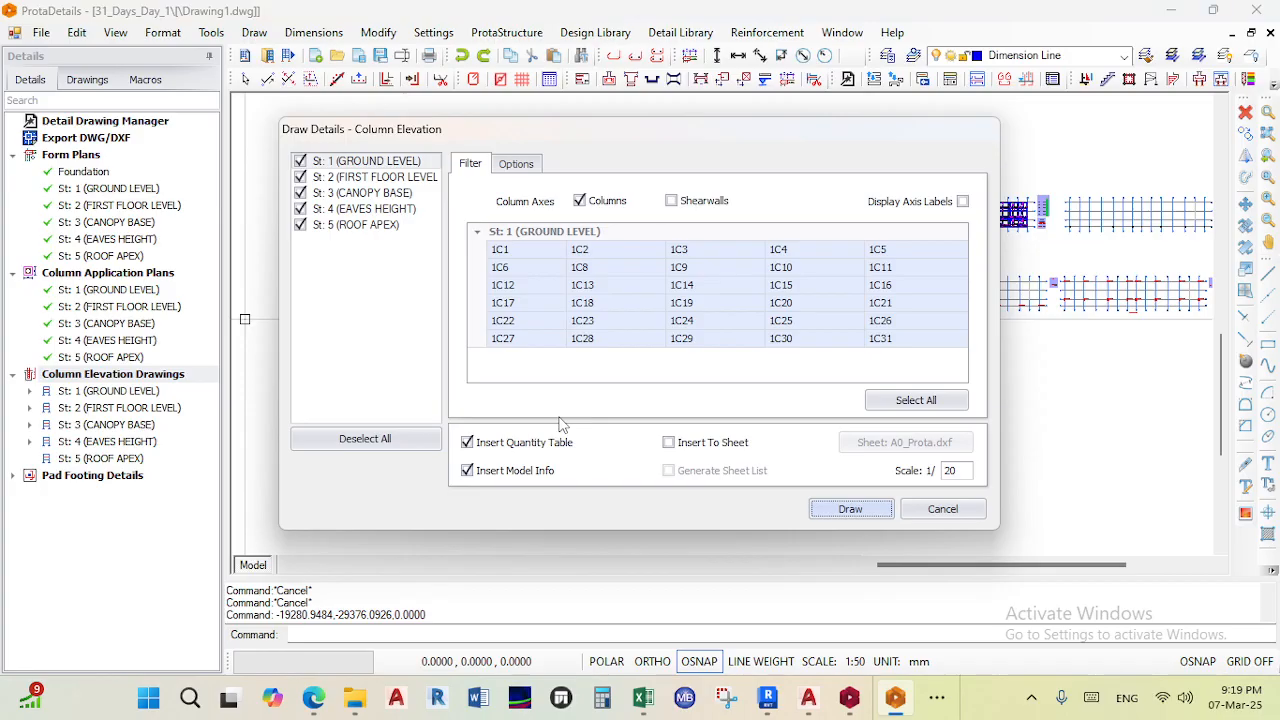
key(Return)
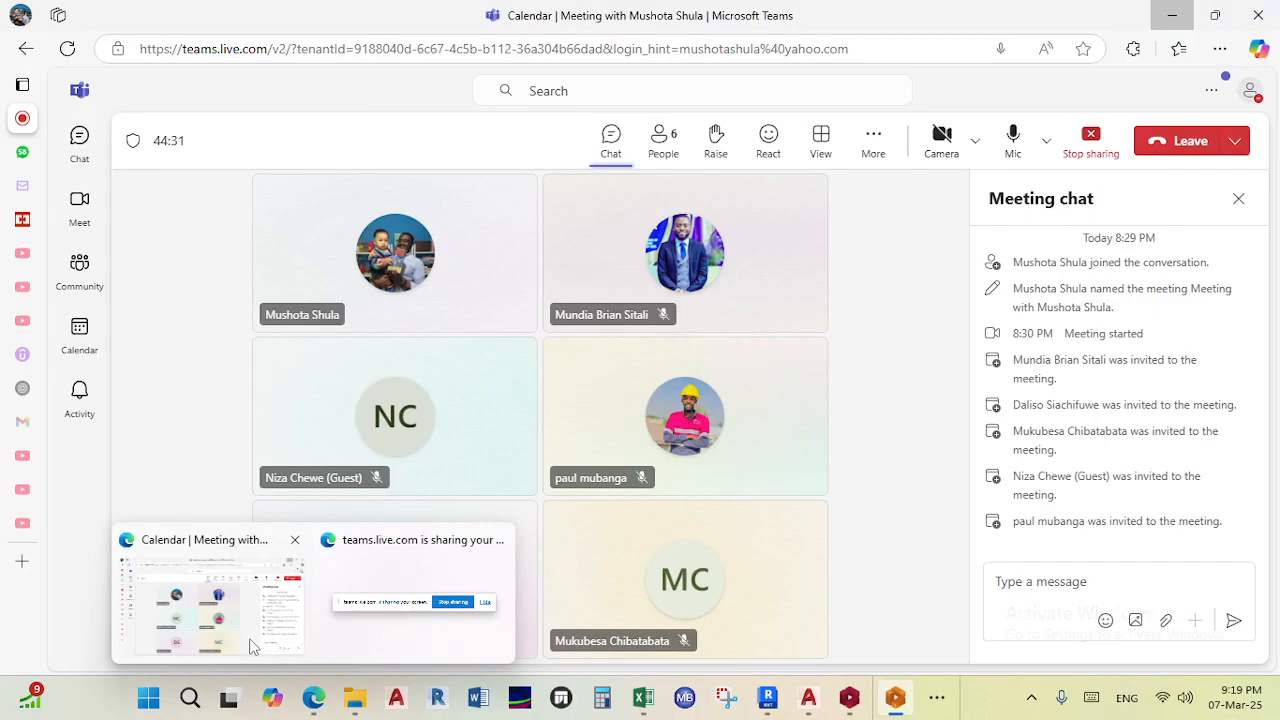
scroll(645, 273, up, 6)
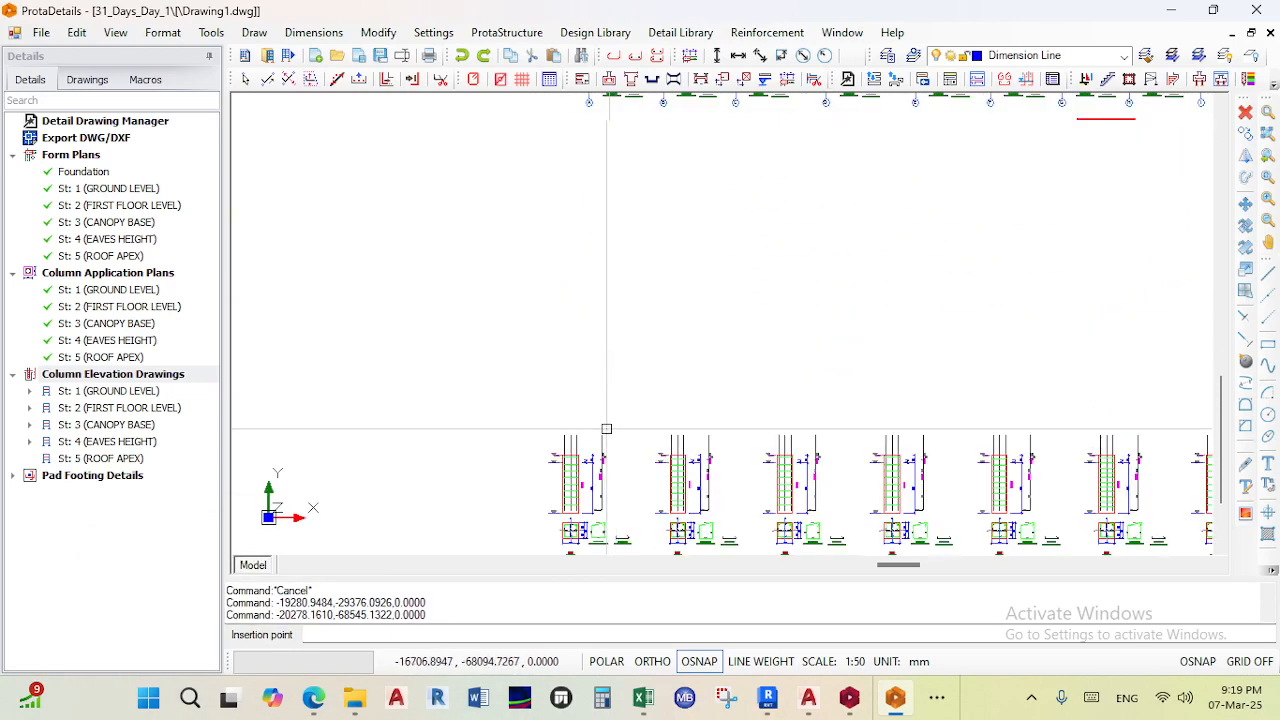
scroll(622, 430, up, 4)
scroll(640, 400, down, 2)
scroll(657, 368, up, 1)
middle_drag(657, 368, 617, 245)
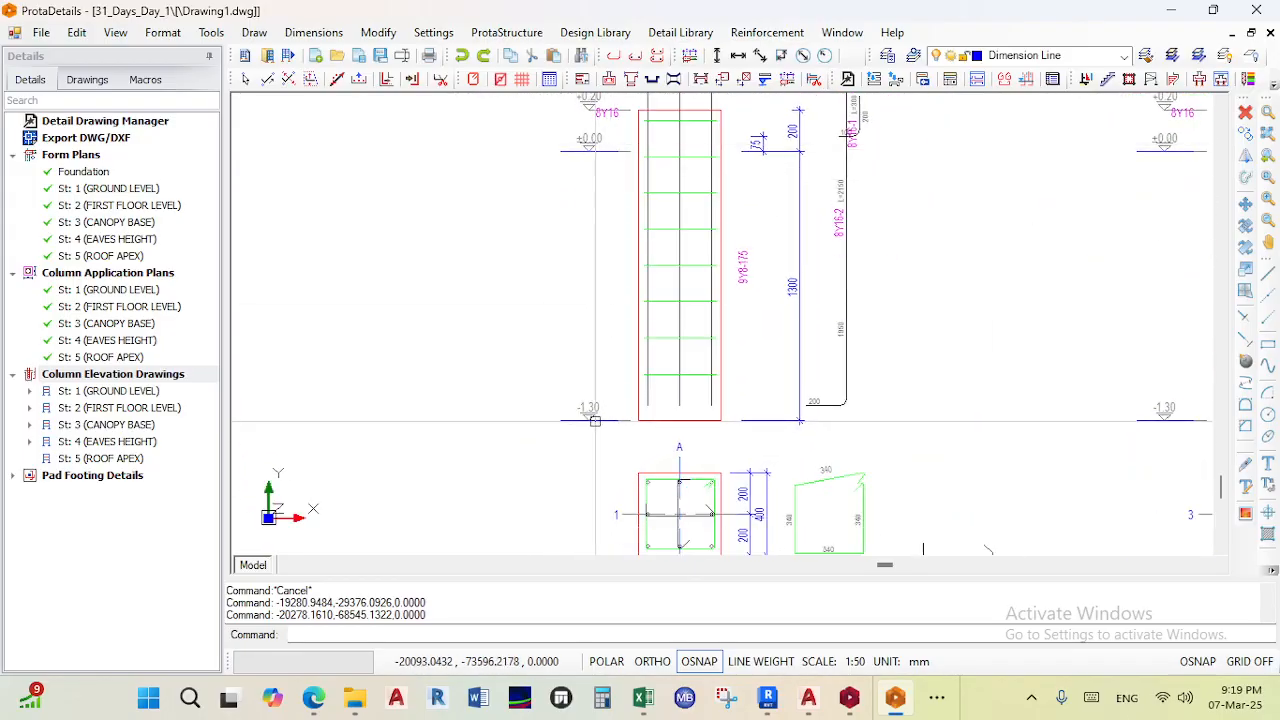
- Zoom into the column elevations to examine the reinforcement, link spacing and section details
middle_drag(646, 235, 647, 325)
scroll(626, 198, up, 3)
scroll(640, 240, up, 1)
scroll(620, 300, down, 5)
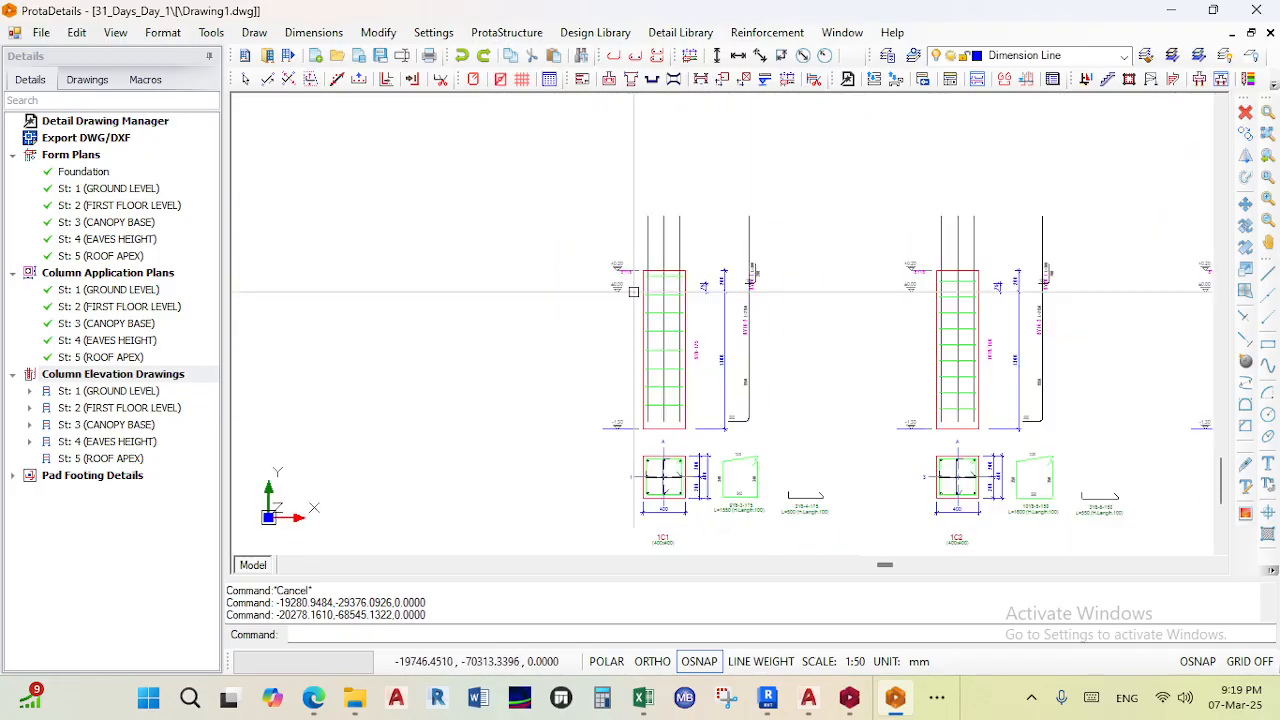
scroll(594, 336, up, 3)
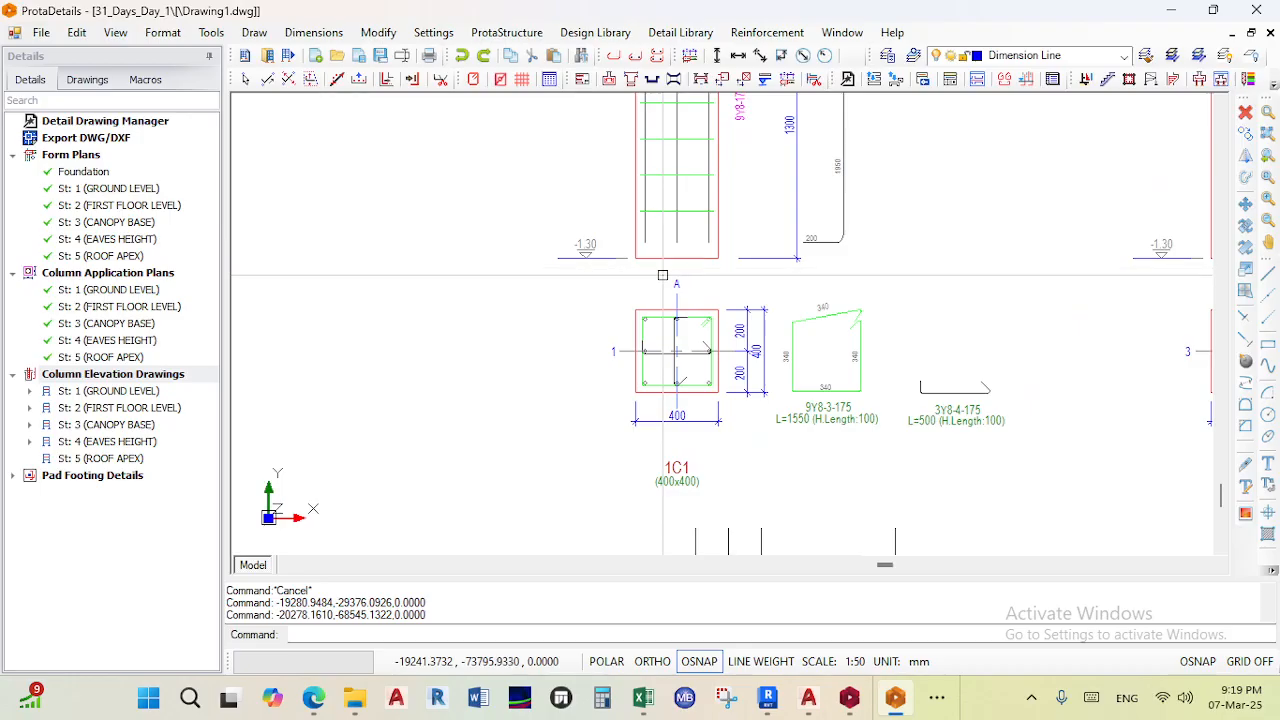
scroll(662, 275, down, 5)
scroll(655, 290, up, 4)
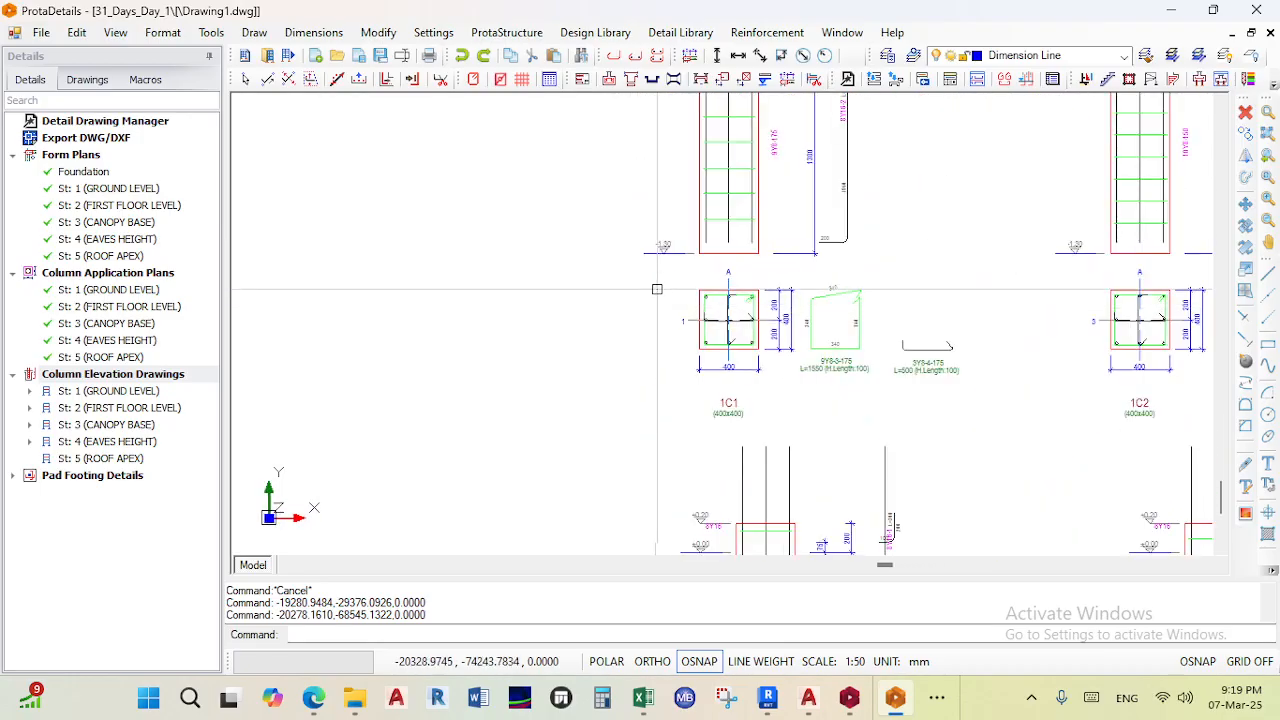
scroll(655, 291, up, 2)
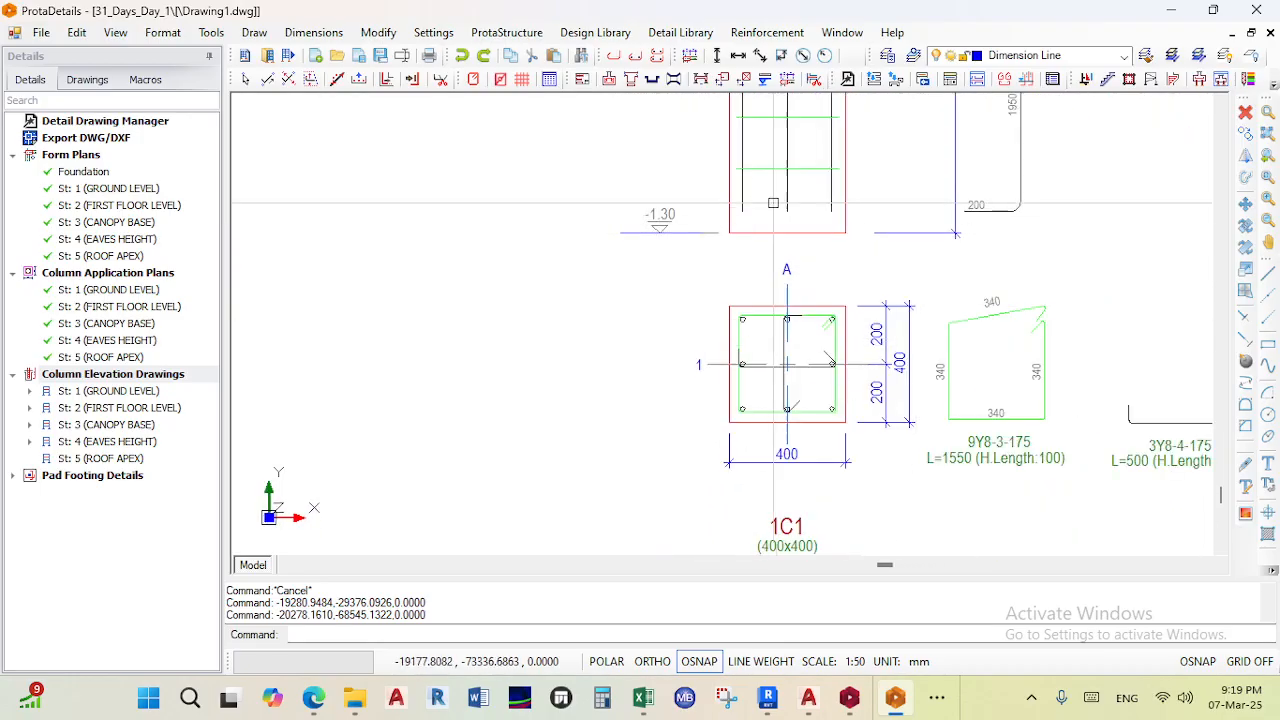
scroll(650, 257, down, 5)
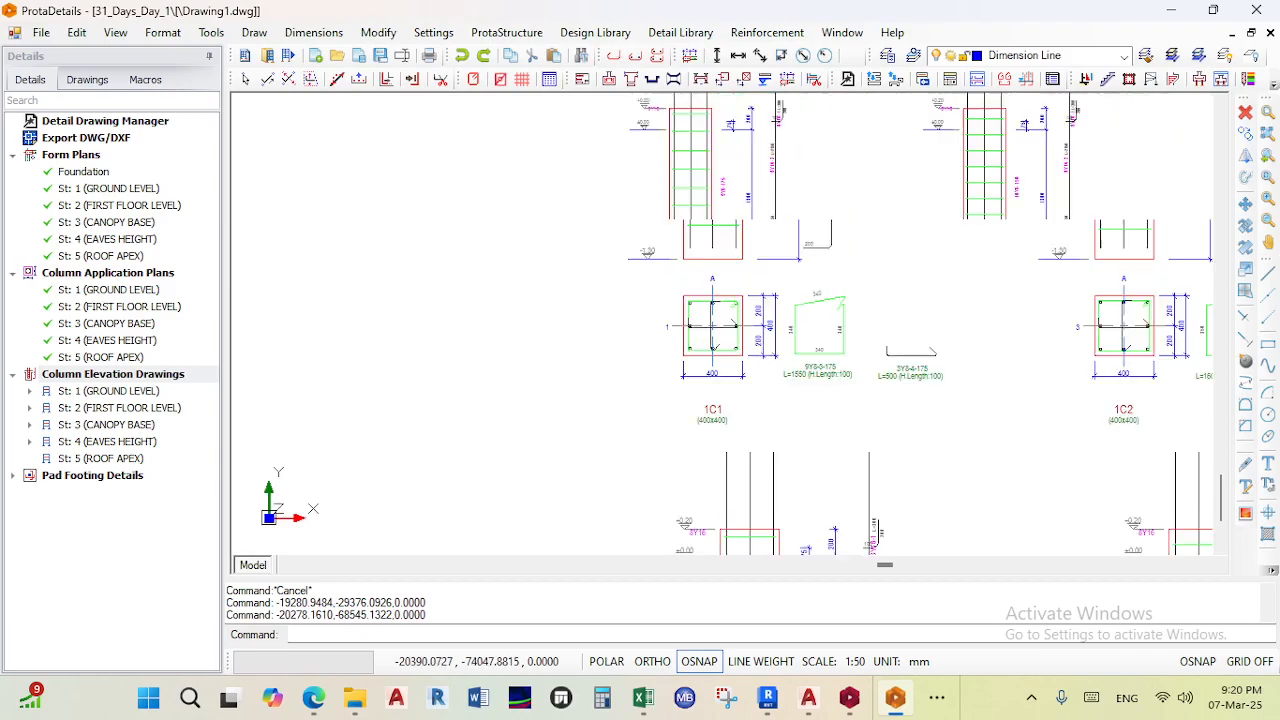
- Draw column schedules for all five storeys and place them beneath the form plans
right_click(125, 378)
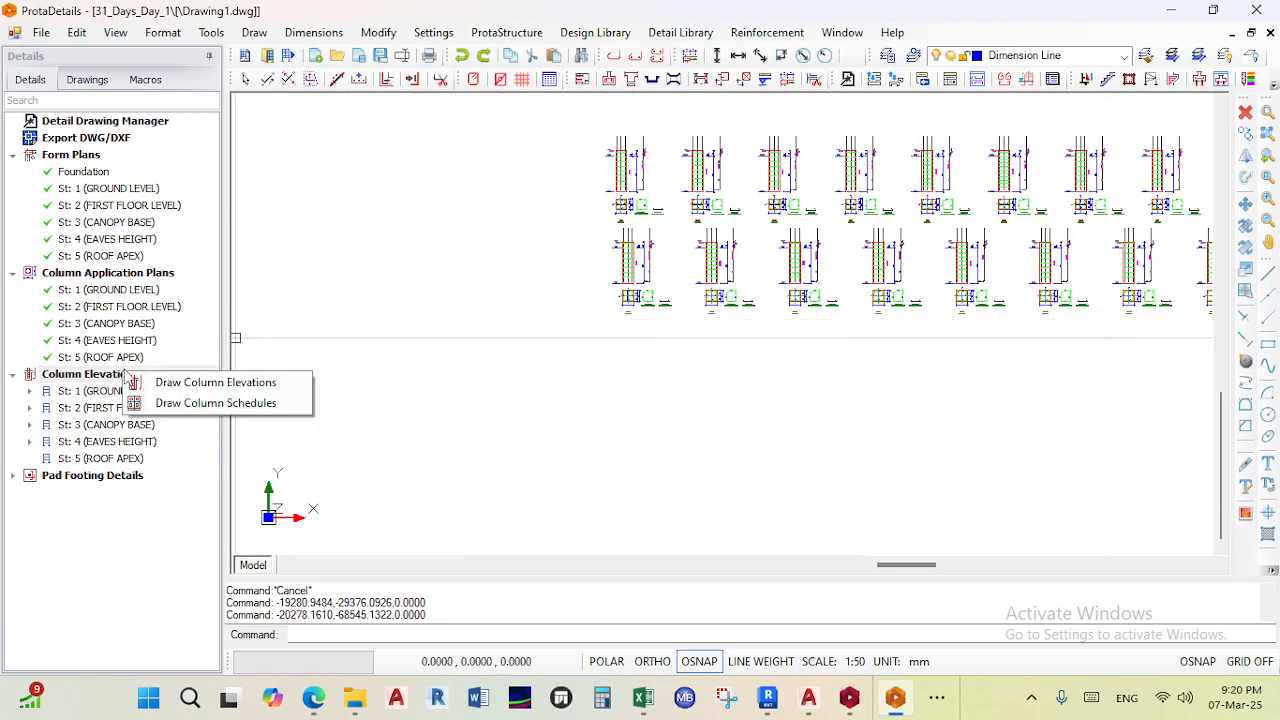
click(195, 403)
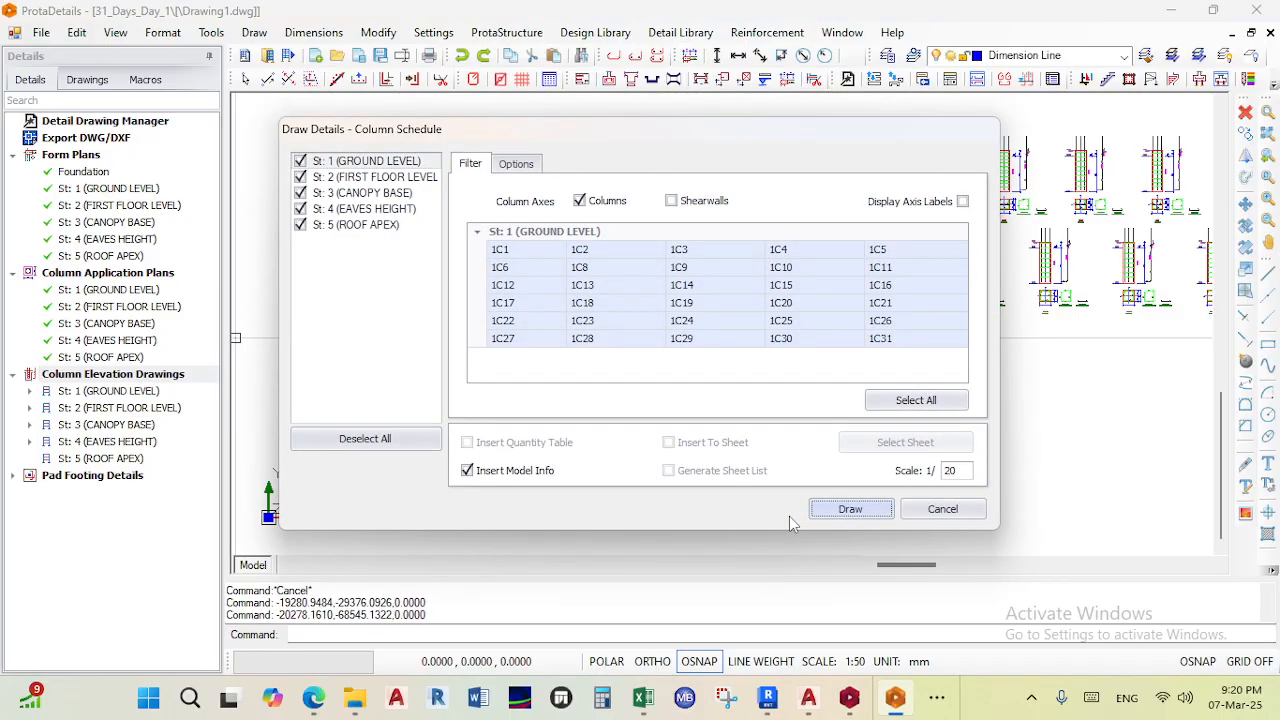
scroll(656, 484, down, 4)
middle_drag(654, 483, 643, 556)
scroll(630, 285, up, 3)
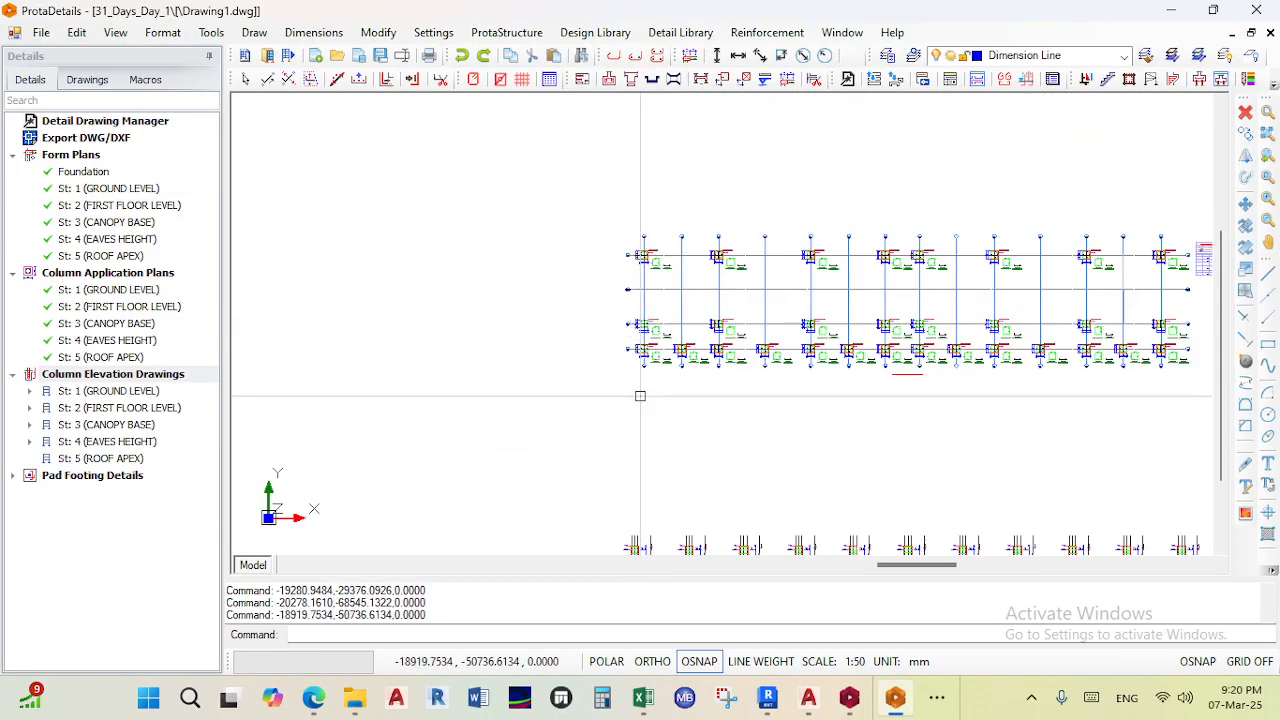
click(640, 396)
- Zoom into the column schedule to examine column sizes, main bars and link spacing
scroll(629, 437, up, 1)
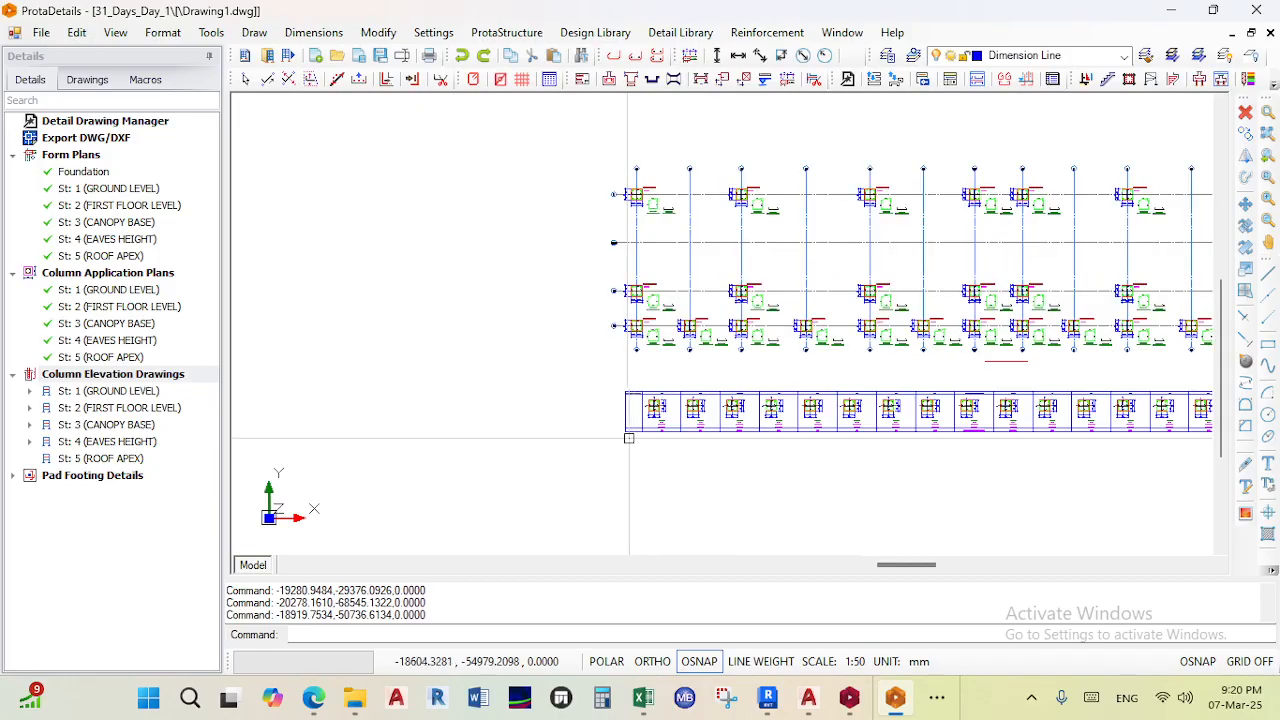
scroll(655, 416, up, 7)
scroll(638, 356, up, 3)
scroll(638, 279, down, 3)
middle_drag(637, 368, 533, 235)
scroll(632, 342, down, 3)
middle_drag(840, 355, 617, 358)
scroll(808, 352, up, 3)
scroll(894, 372, down, 1)
scroll(930, 364, down, 4)
scroll(843, 349, up, 7)
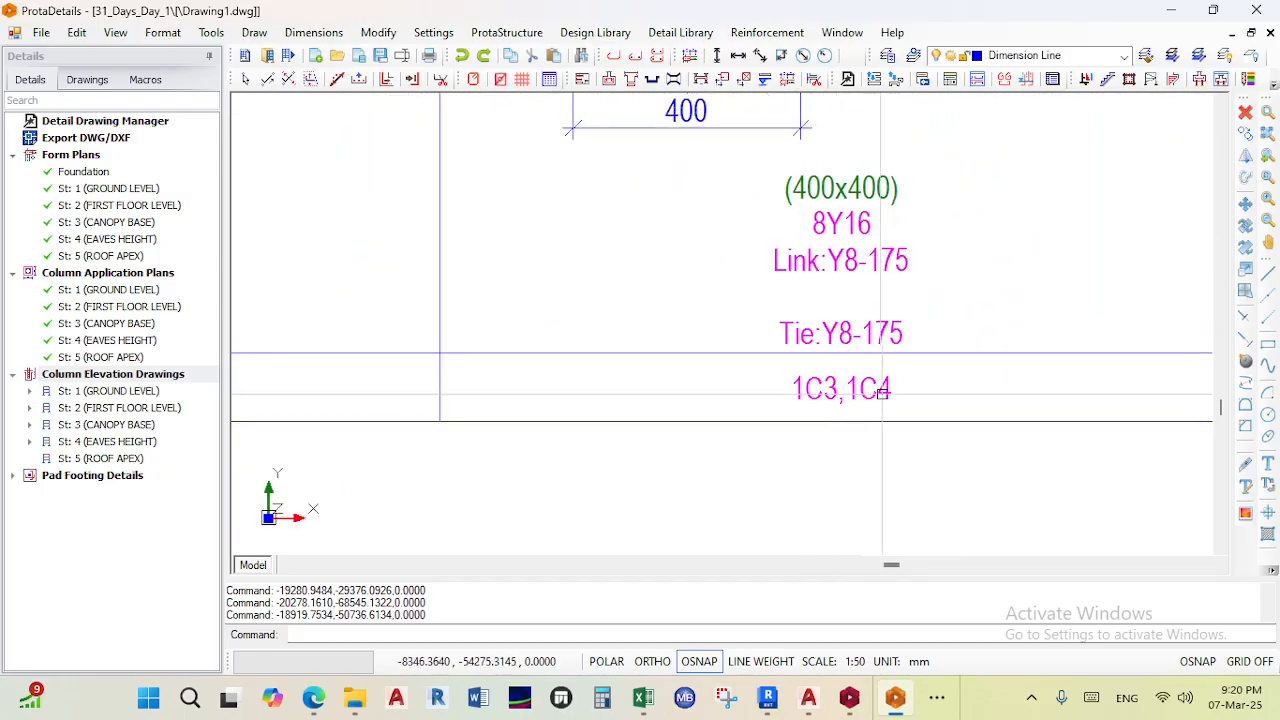
scroll(847, 363, down, 3)
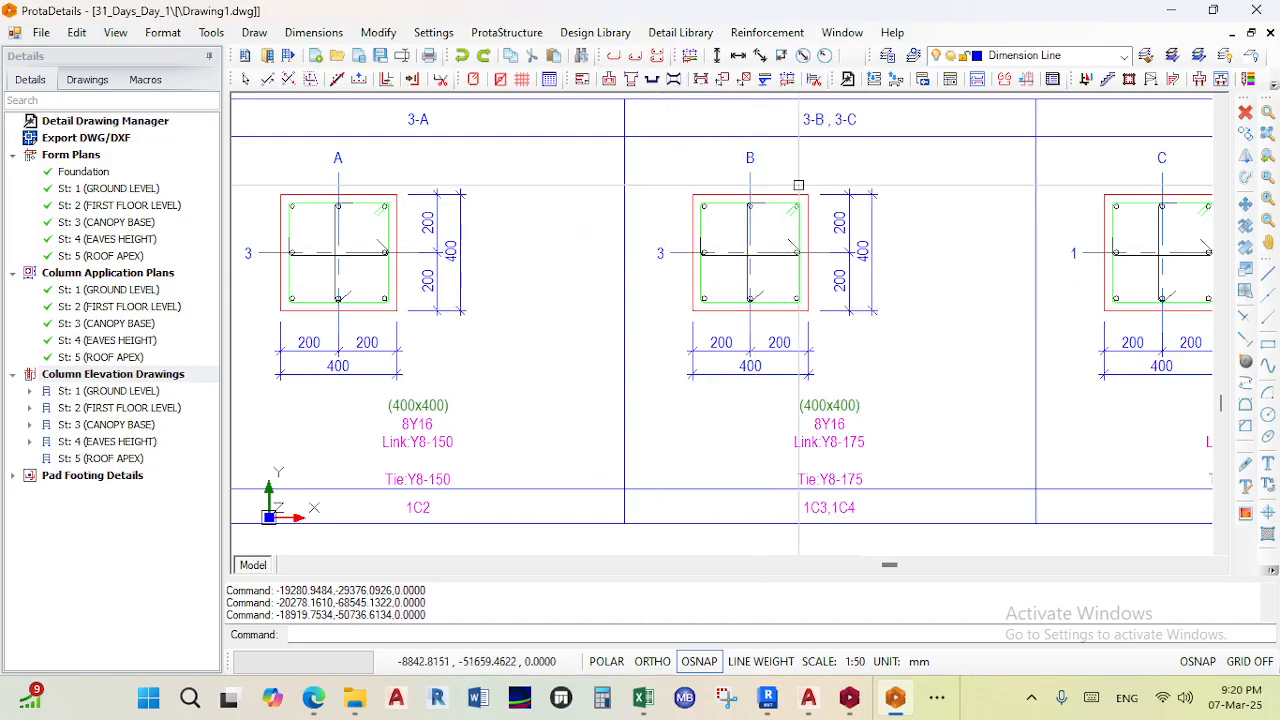
scroll(766, 268, down, 5)
- Pan across the column schedule to examine its storey heading and full row of columns
middle_drag(813, 273, 832, 271)
scroll(515, 271, up, 4)
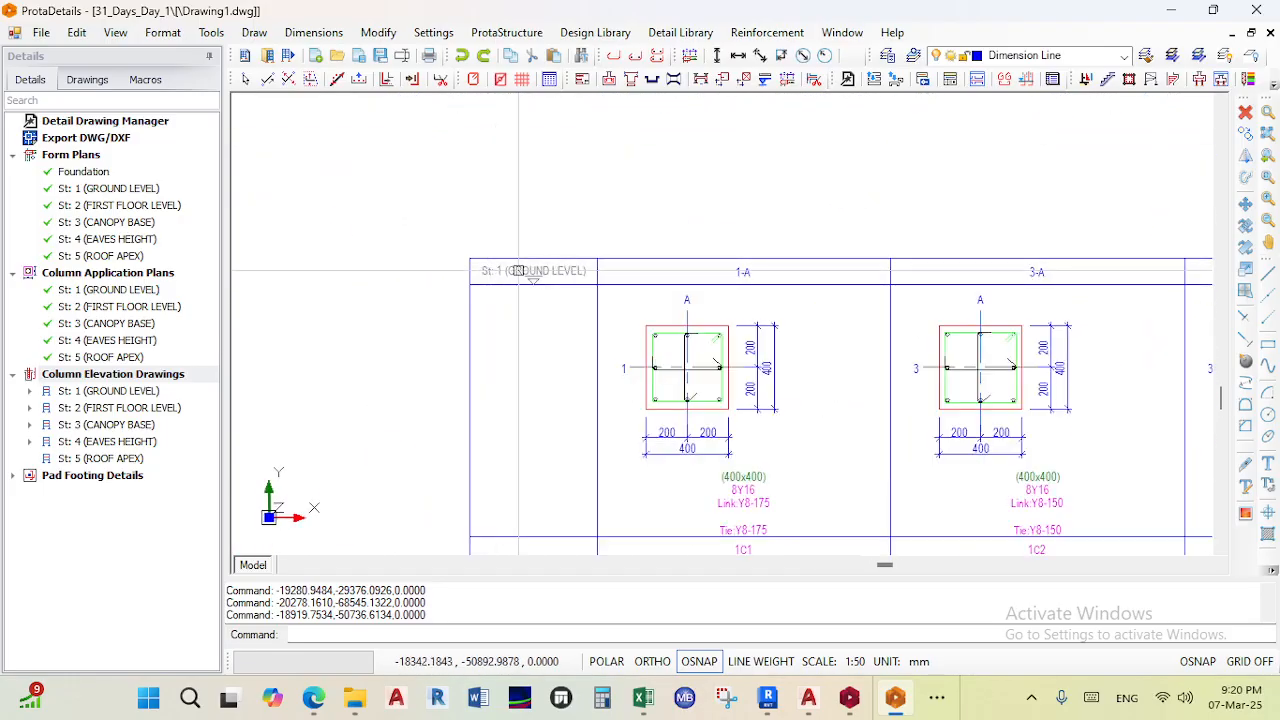
scroll(620, 336, down, 1)
scroll(518, 297, up, 1)
scroll(518, 297, up, 1)
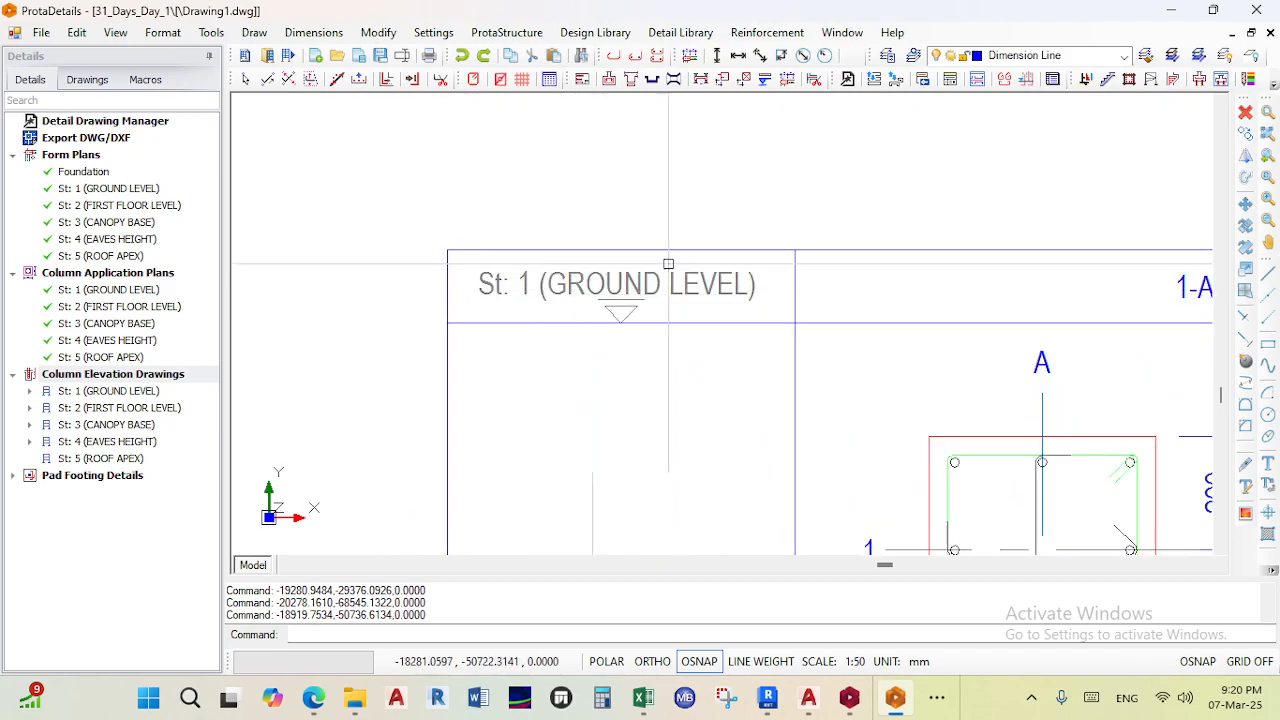
scroll(560, 302, down, 5)
middle_drag(875, 285, 426, 303)
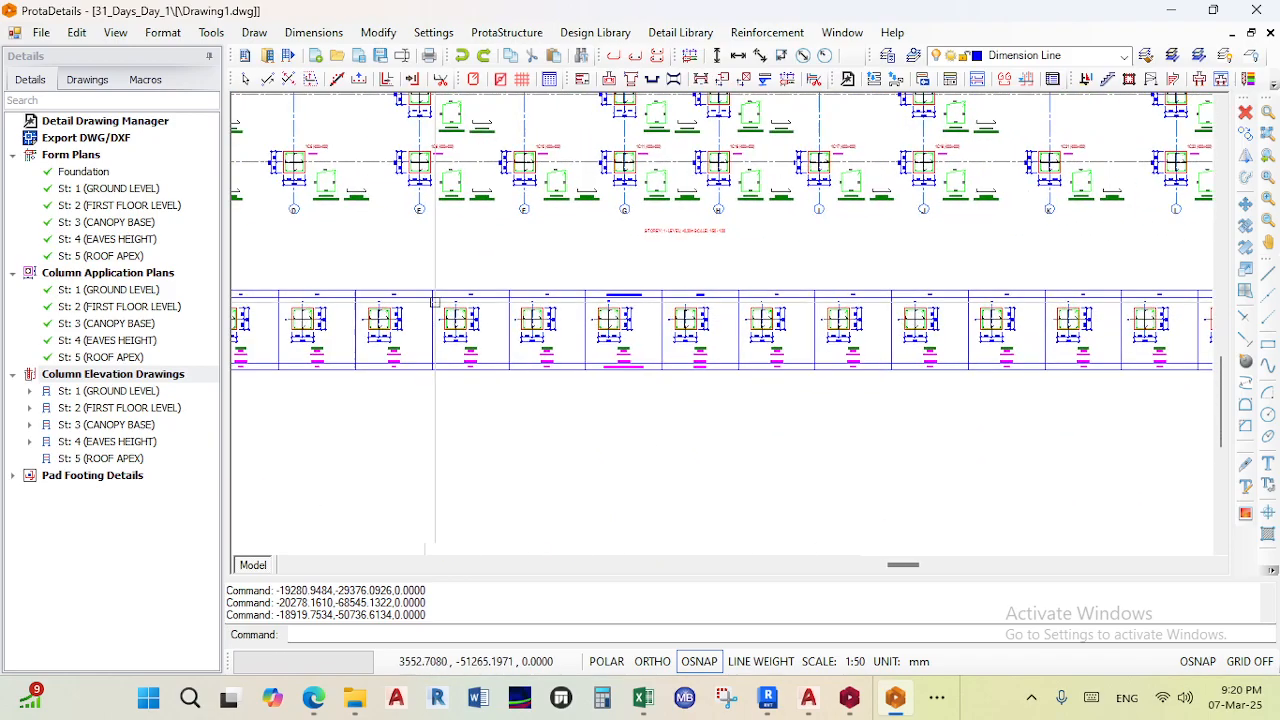
middle_drag(792, 350, 687, 357)
scroll(327, 417, down, 2)
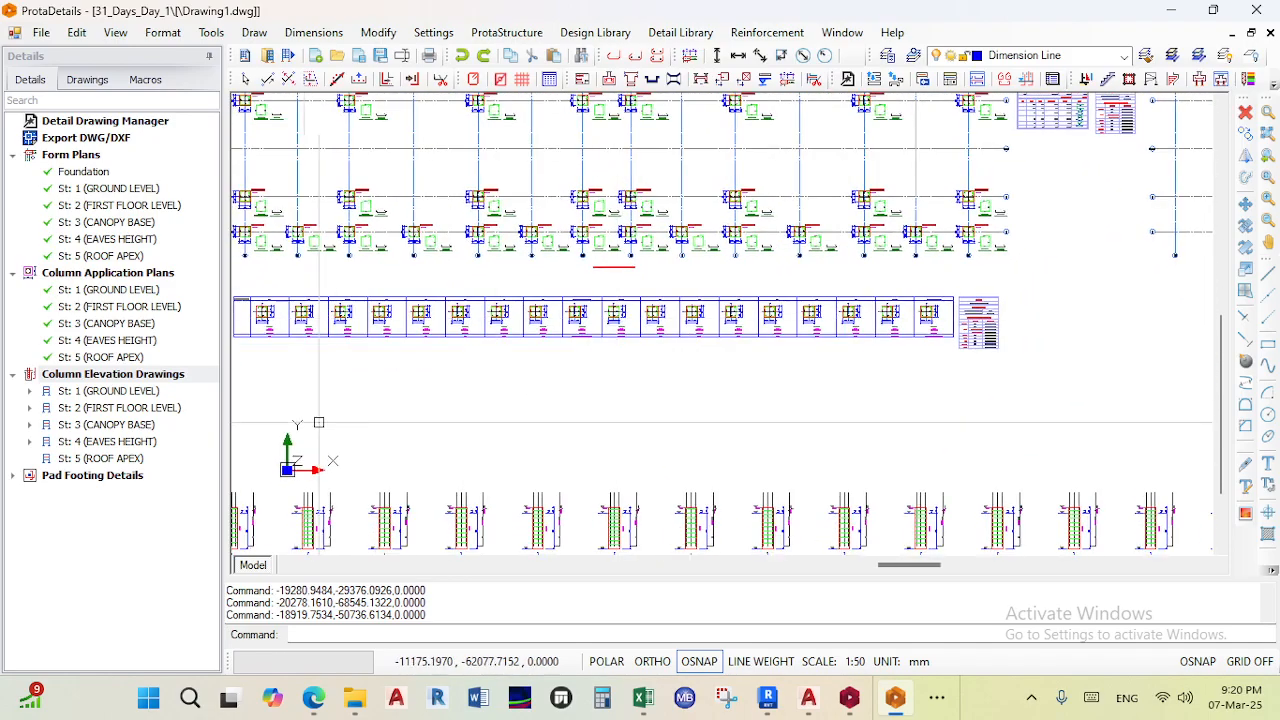
- Draw pad footing details at scale 1/25 and place them below the column elevations
right_click(108, 477)
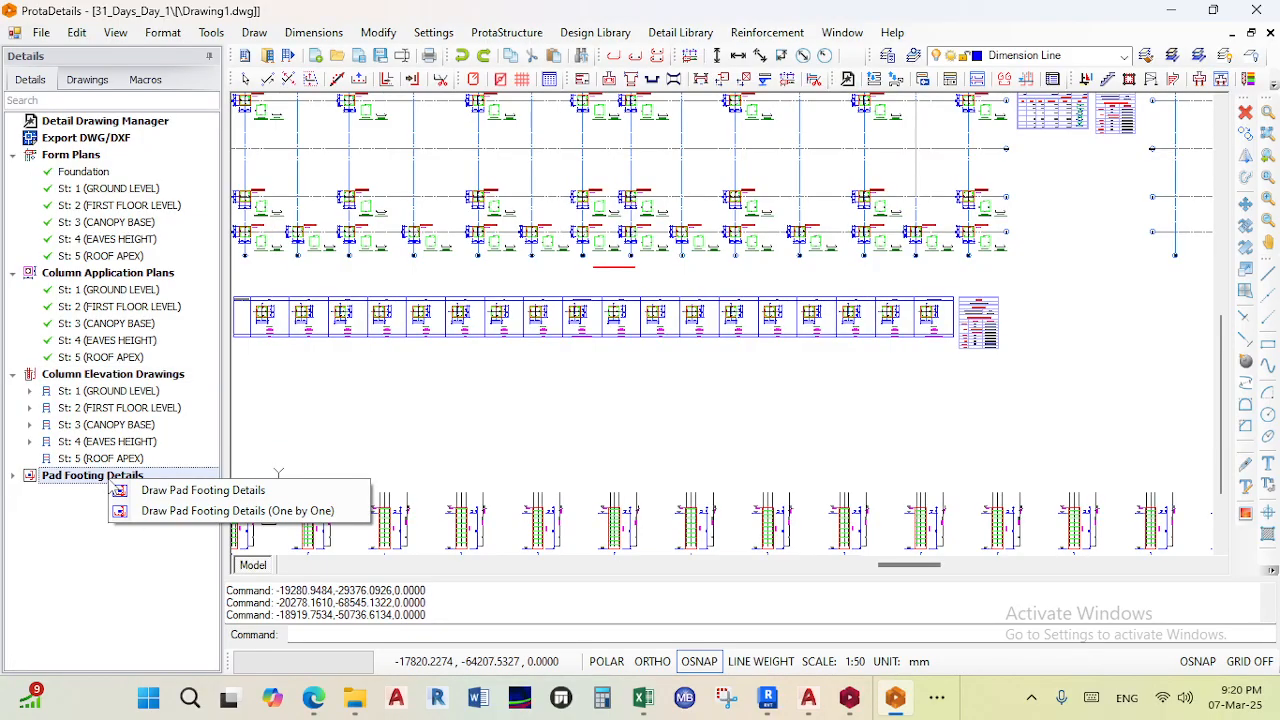
click(146, 493)
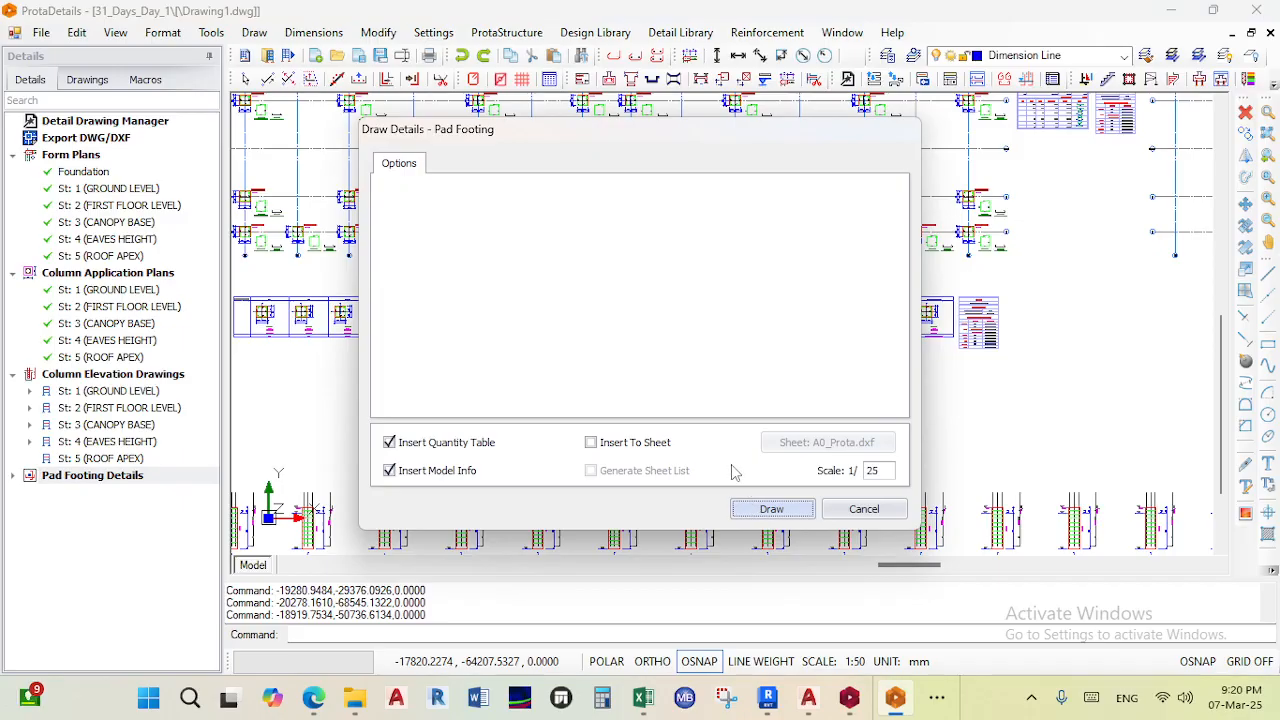
click(771, 509)
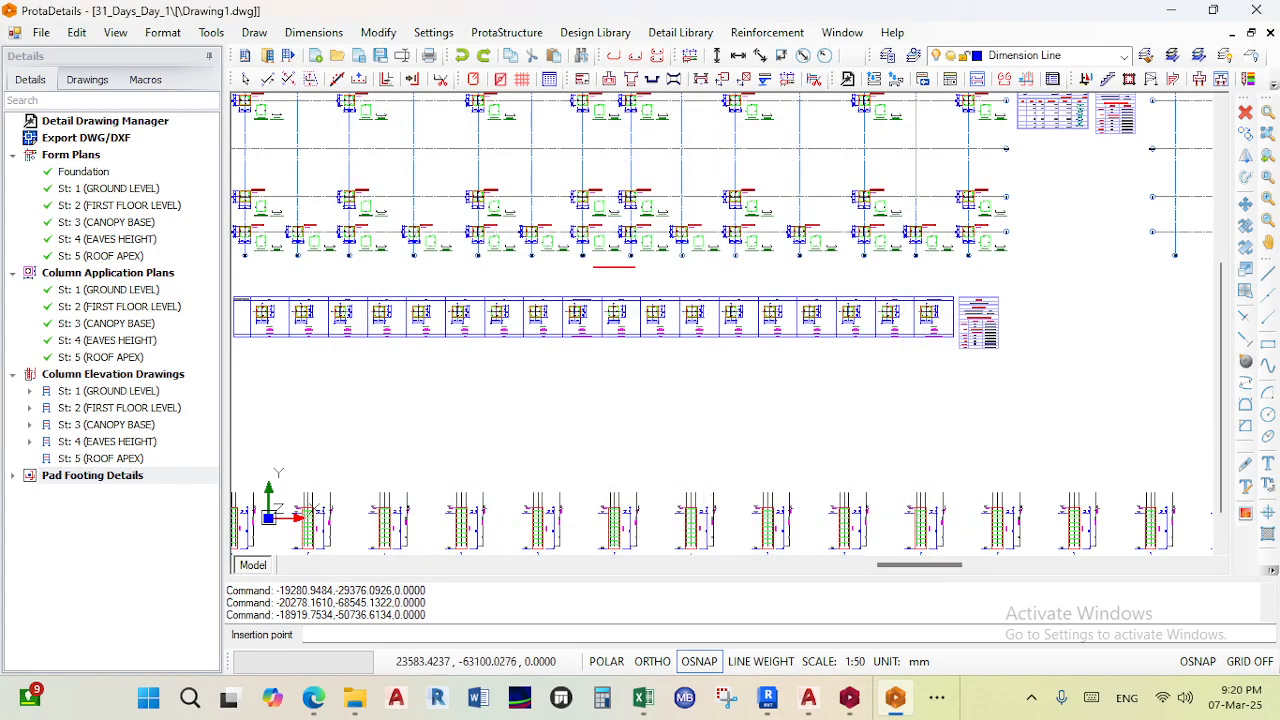
click(708, 400)
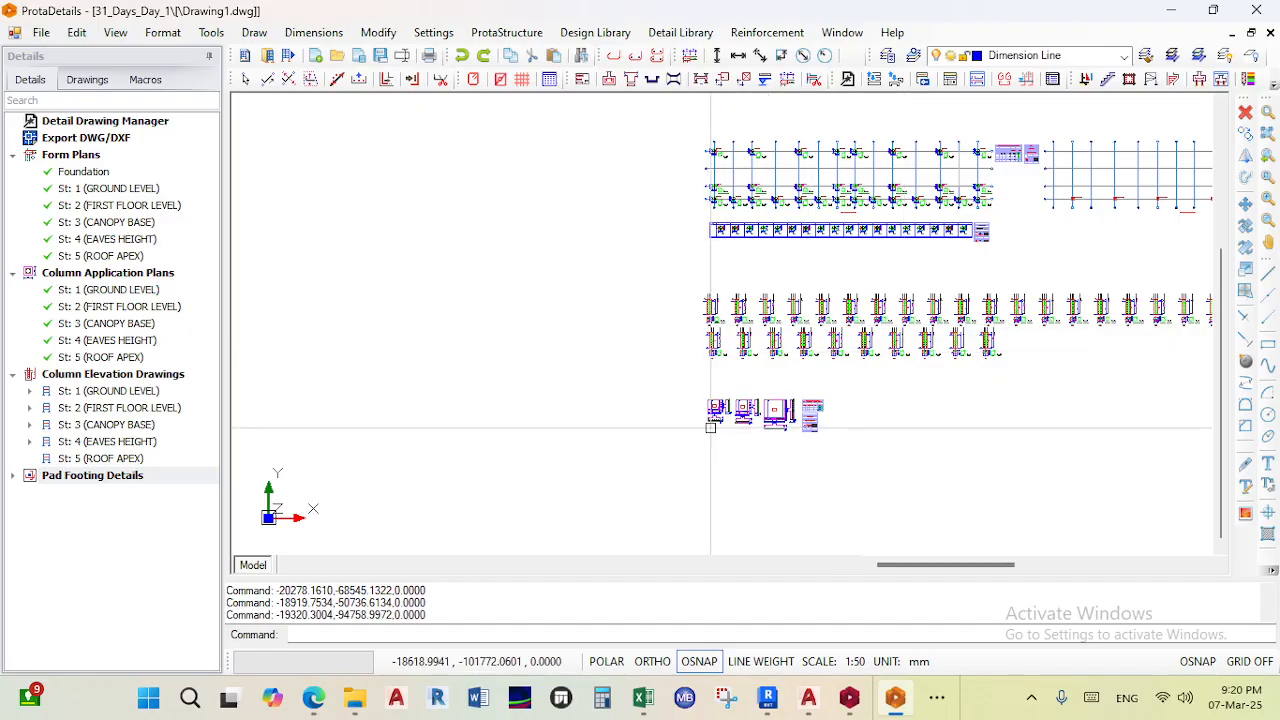
- Zoom into the pad footing details and the pad footings quantity take-off table to examine them
scroll(785, 425, up, 5)
scroll(772, 453, up, 6)
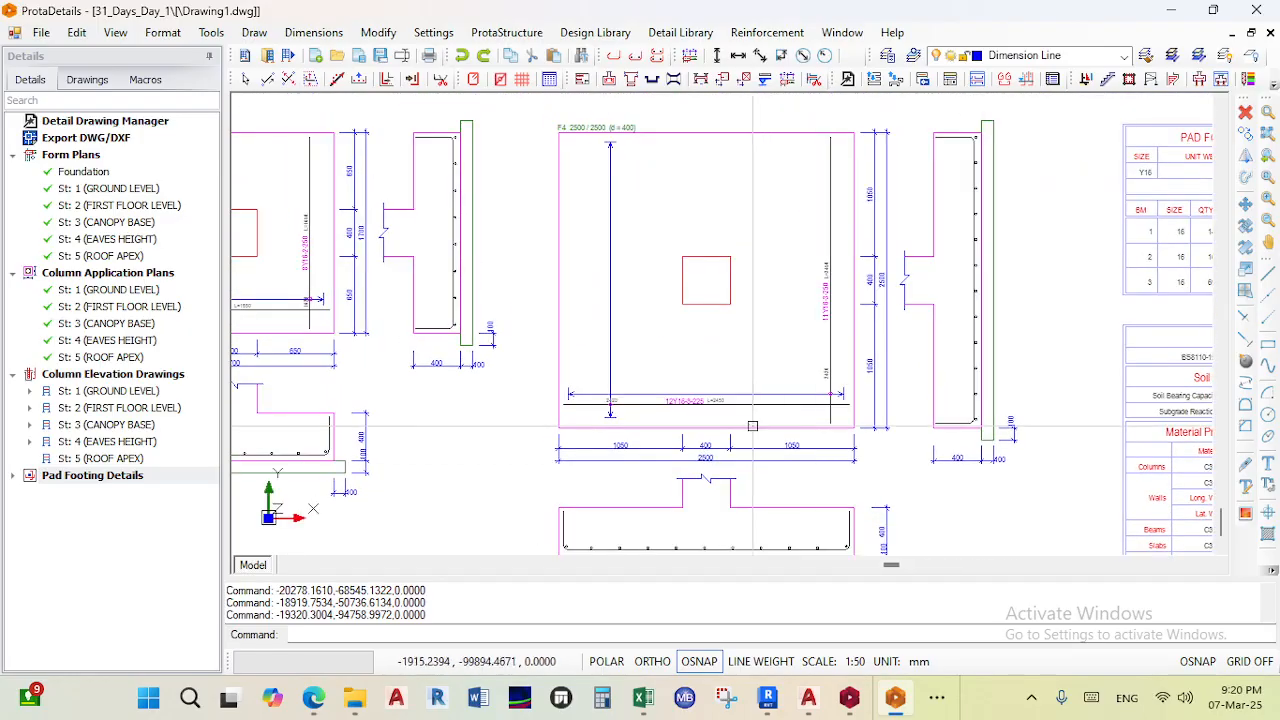
scroll(728, 530, down, 5)
scroll(766, 495, up, 3)
mouse_move(616, 224)
middle_down()
mouse_move(606, 214)
mouse_move(1204, 330)
middle_up()
scroll(655, 285, up, 2)
scroll(653, 285, down, 5)
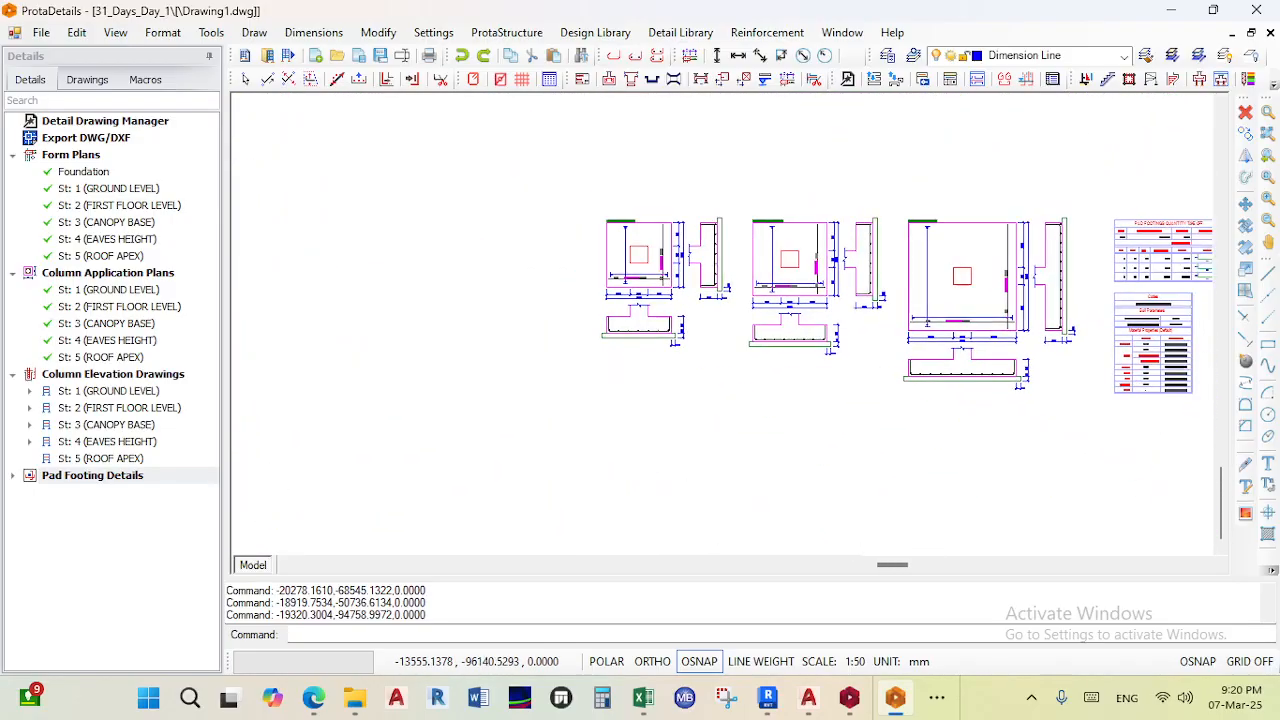
scroll(885, 296, up, 4)
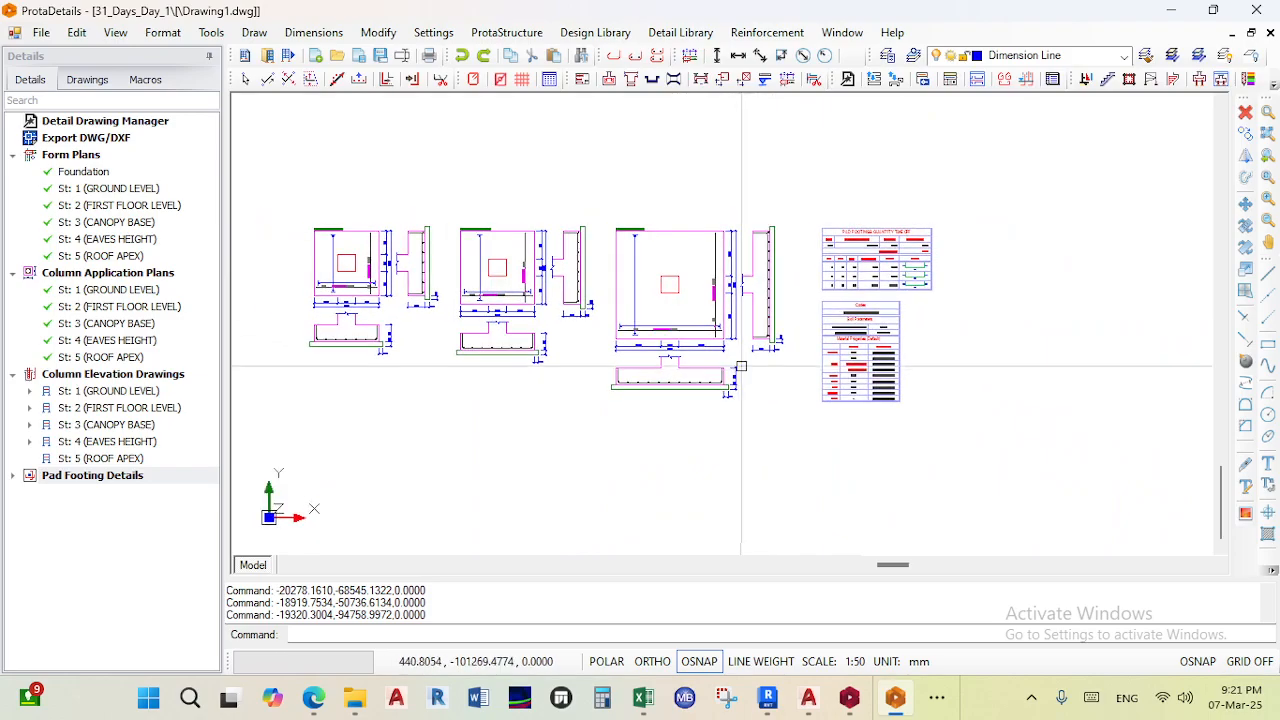
middle_drag(887, 358, 845, 342)
scroll(722, 334, up, 2)
middle_drag(752, 337, 690, 317)
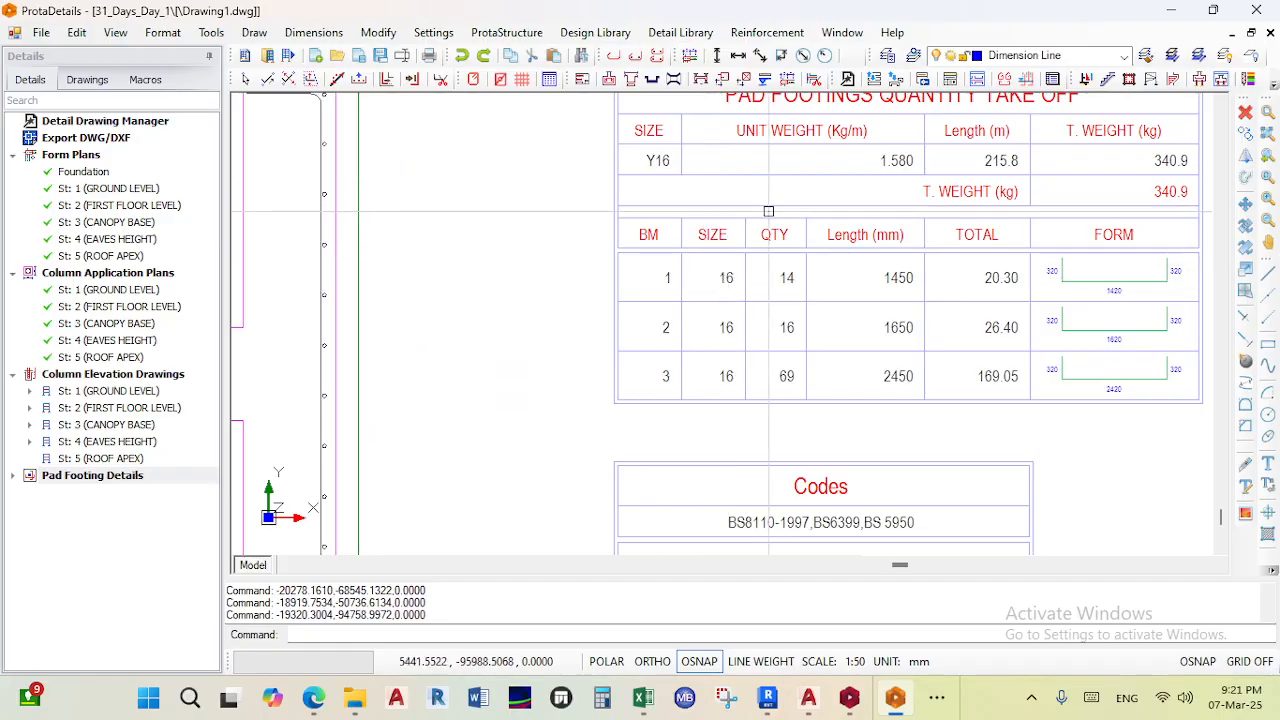
scroll(780, 217, down, 6)
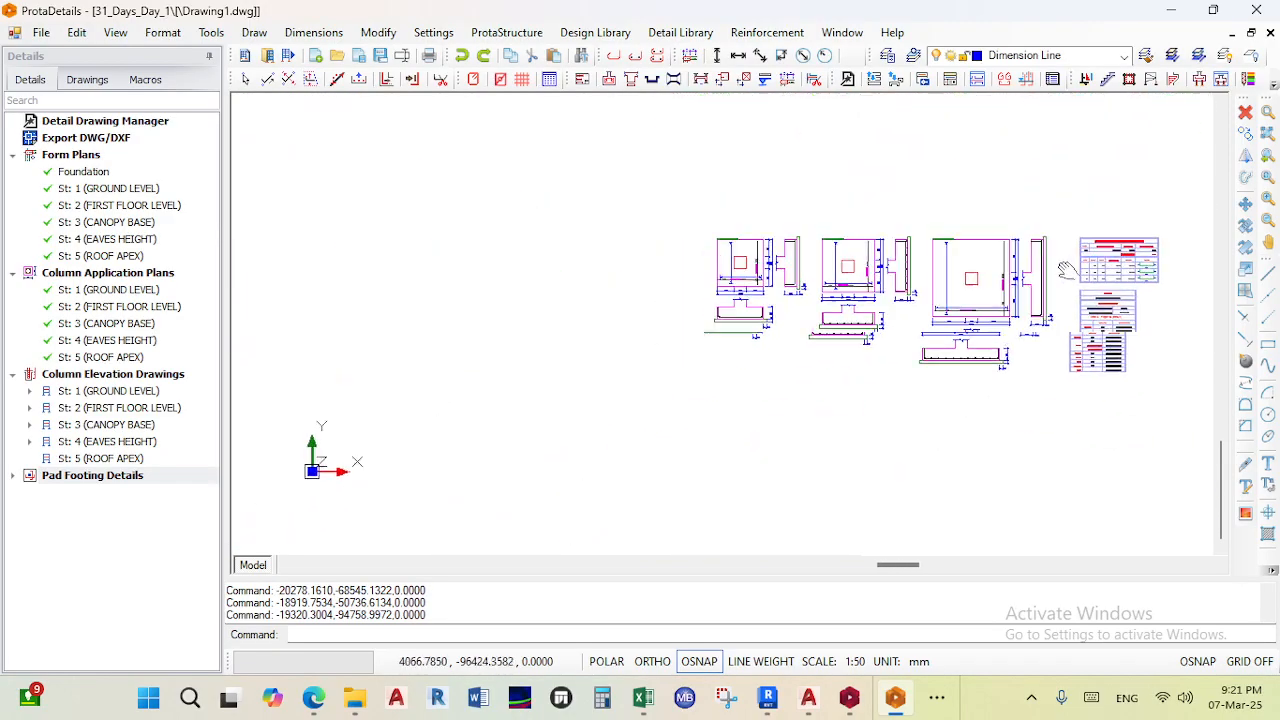
- Switch to ProtaStructure and open a 3D view of storey 2 to inspect the design status
click(852, 699)
scroll(230, 415, up, 10)
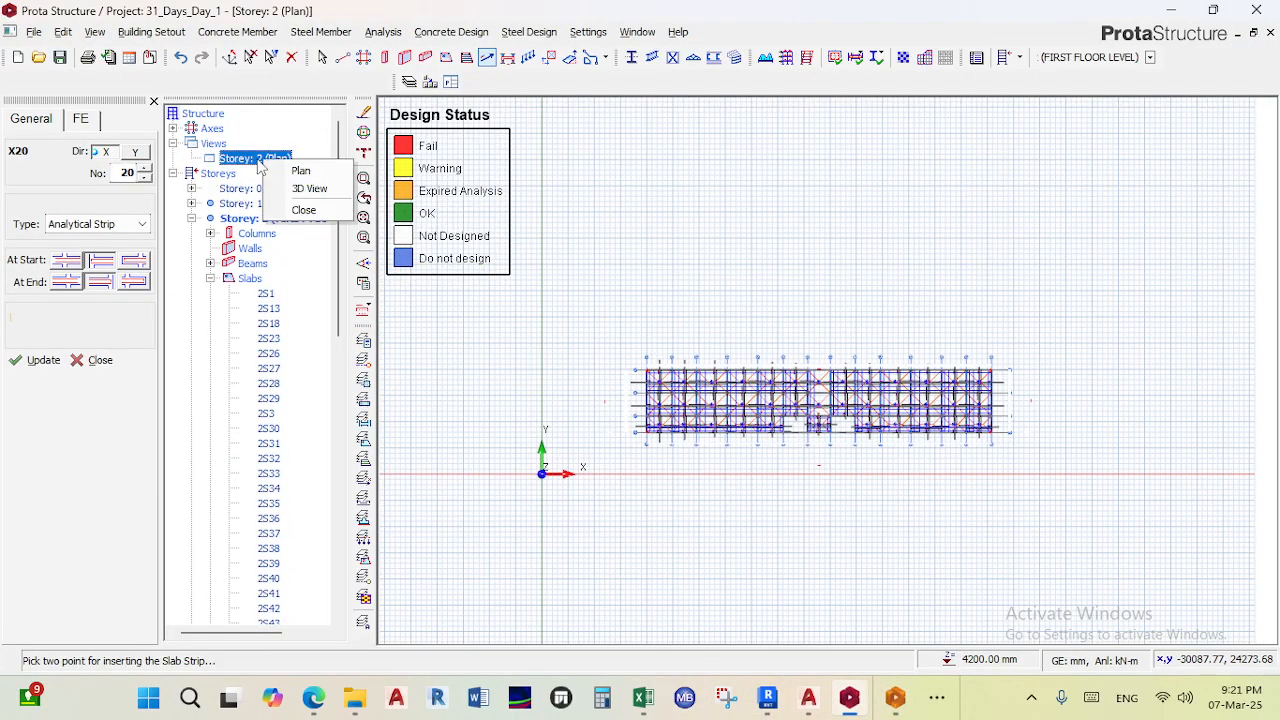
click(309, 189)
drag(657, 486, 848, 352)
scroll(708, 272, up, 3)
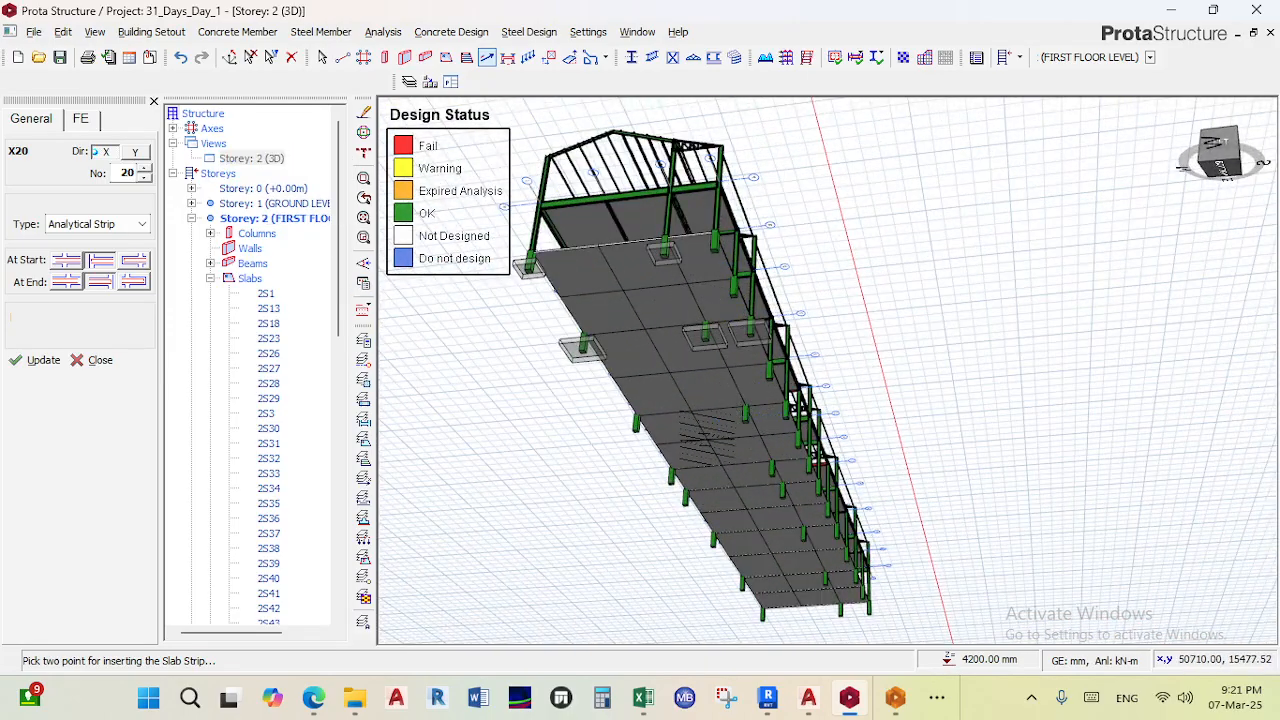
drag(722, 424, 697, 447)
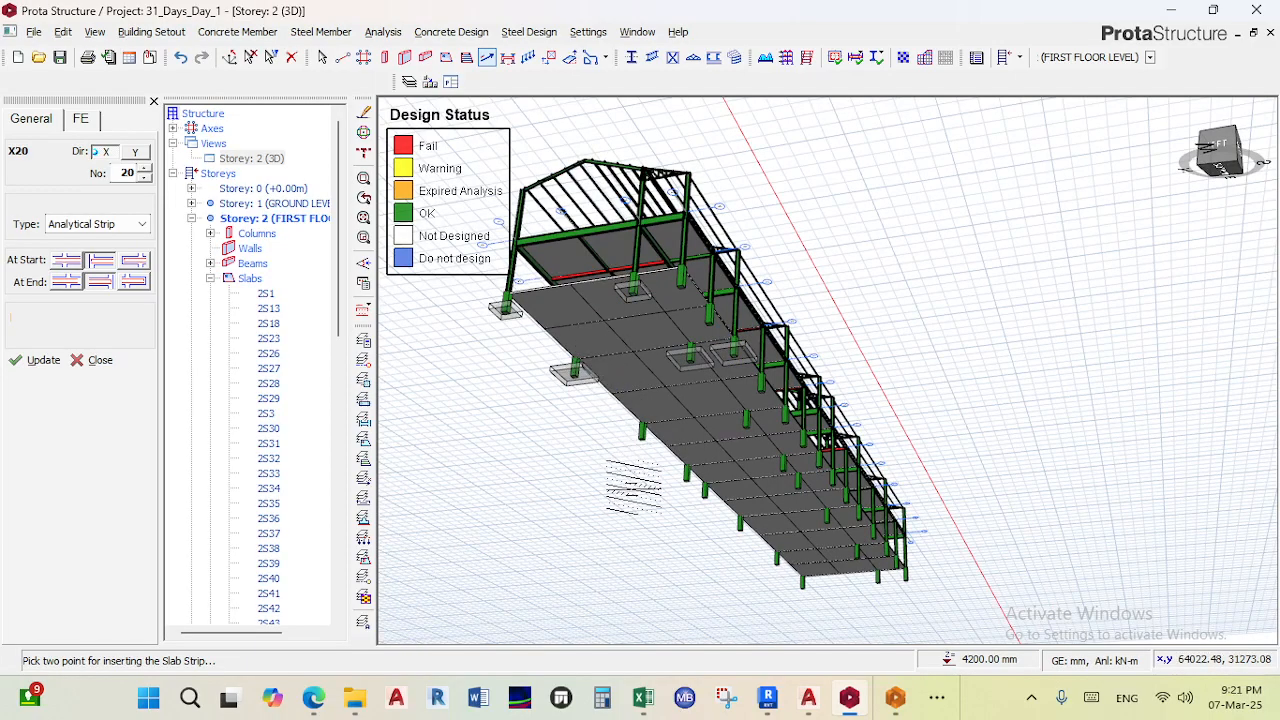
key(Escape)
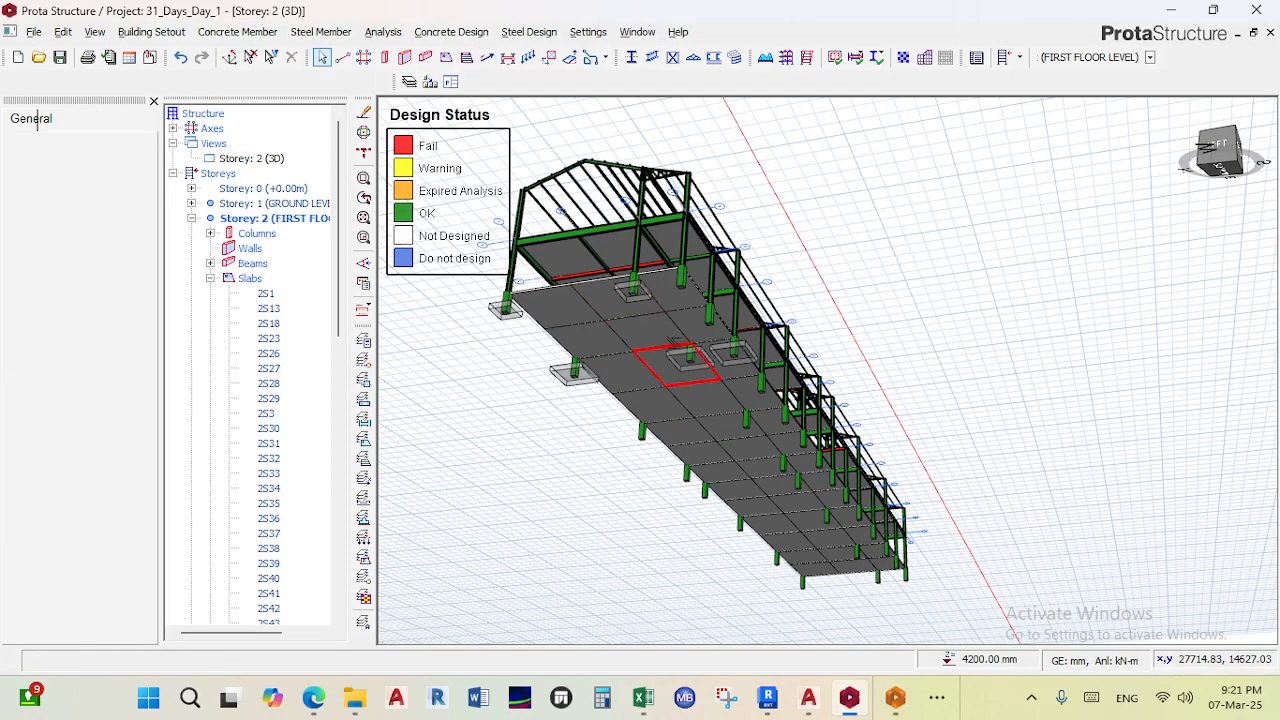
mouse_move(686, 355)
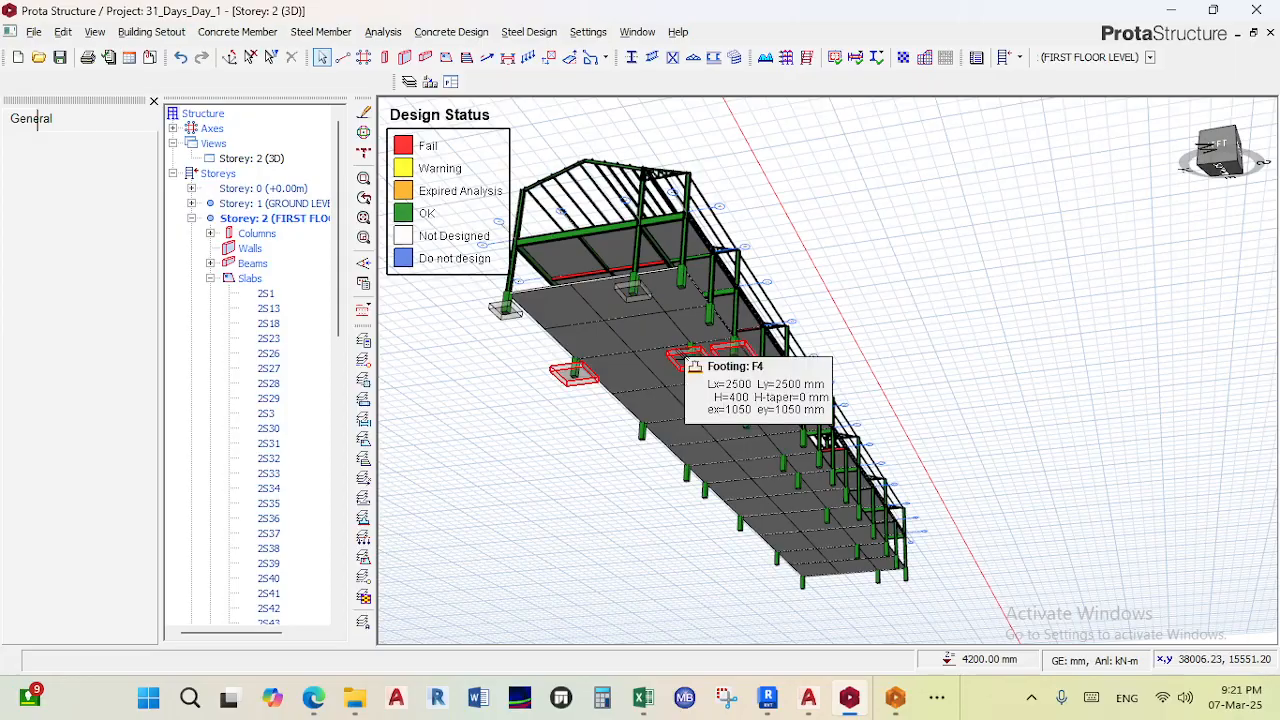
- Zoom in on failing footing F4 and open its pad base properties, then close them without changes
scroll(686, 355, up, 2)
click(680, 358)
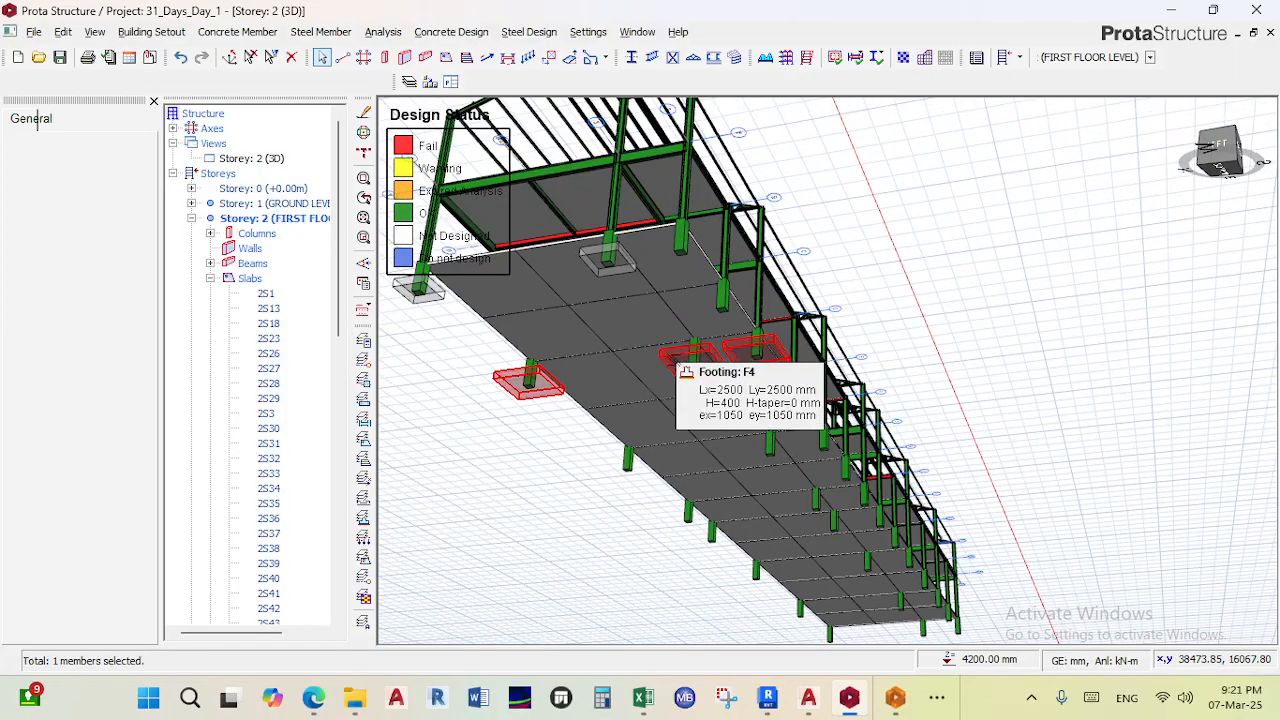
right_click(678, 360)
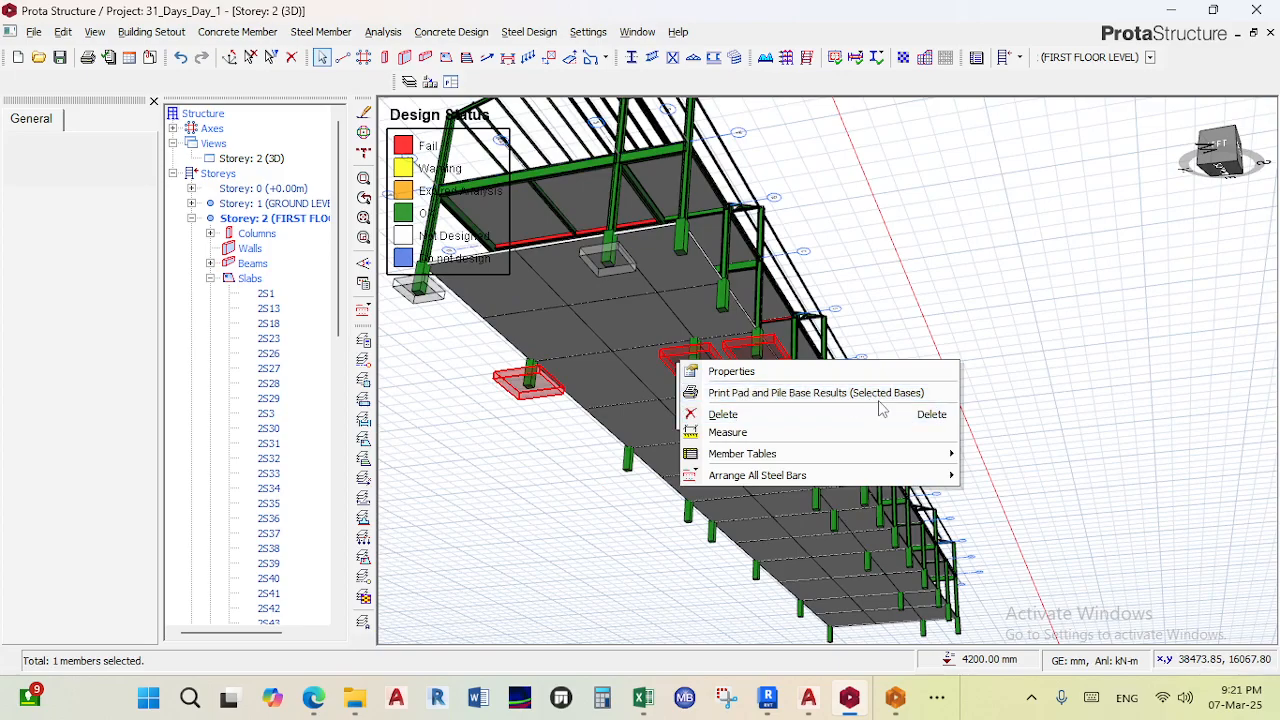
click(770, 372)
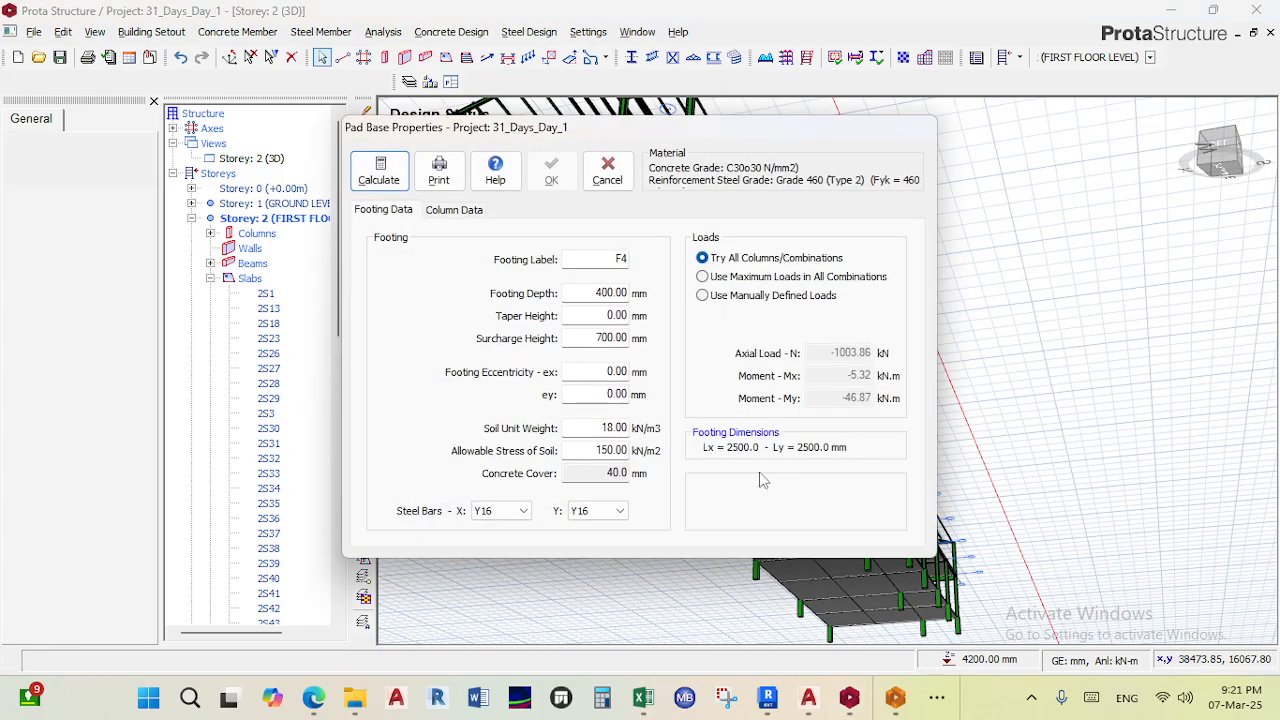
click(606, 172)
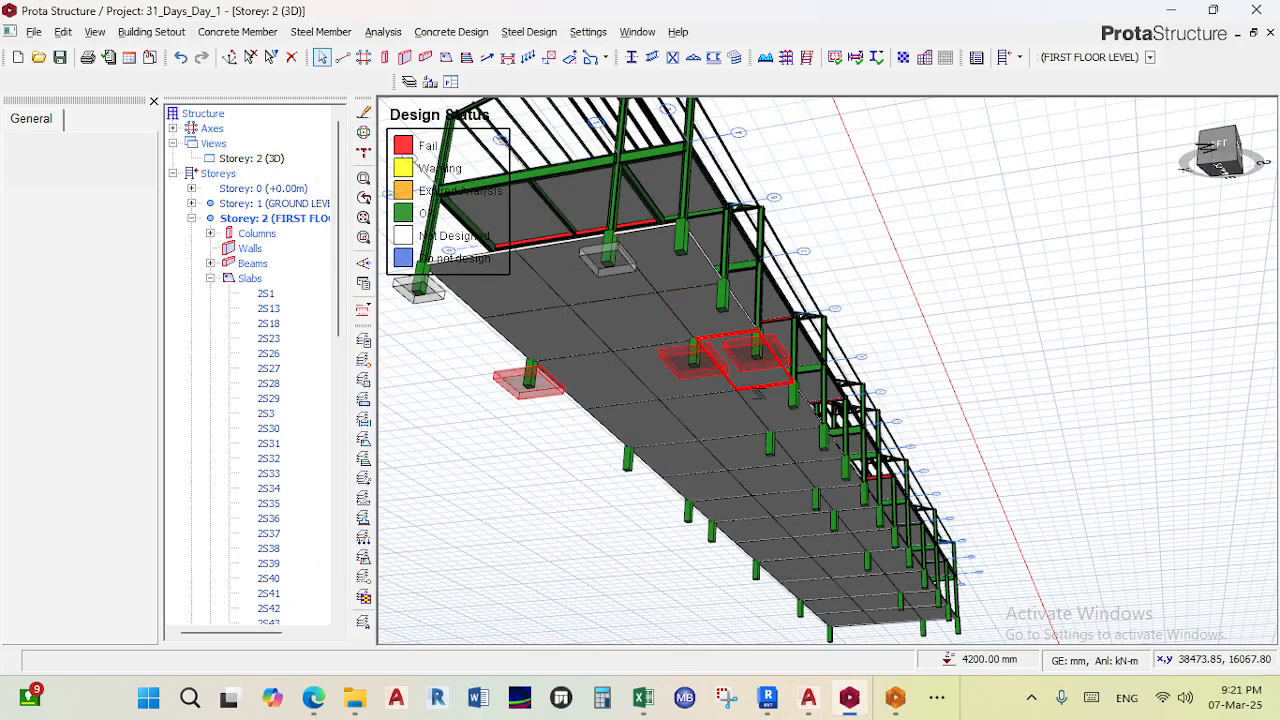
- Zoom out of the 3D view and switch back to ProtaDetails
scroll(686, 462, down, 5)
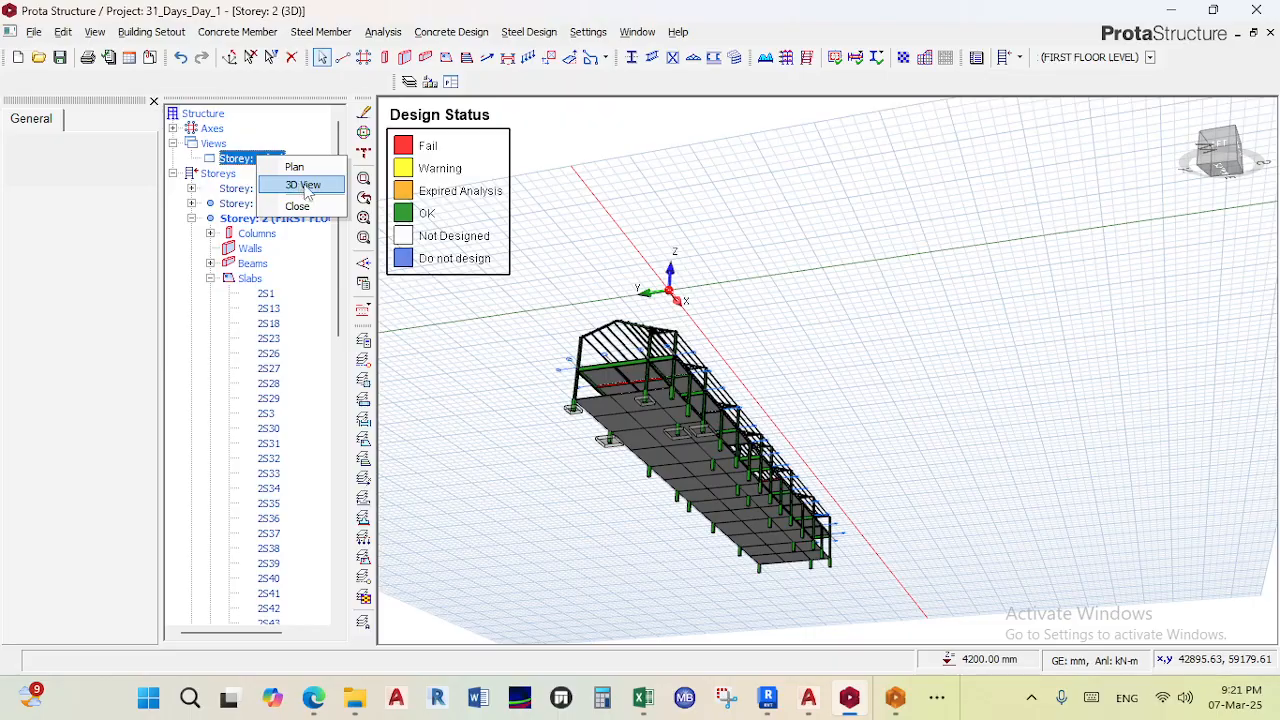
click(303, 185)
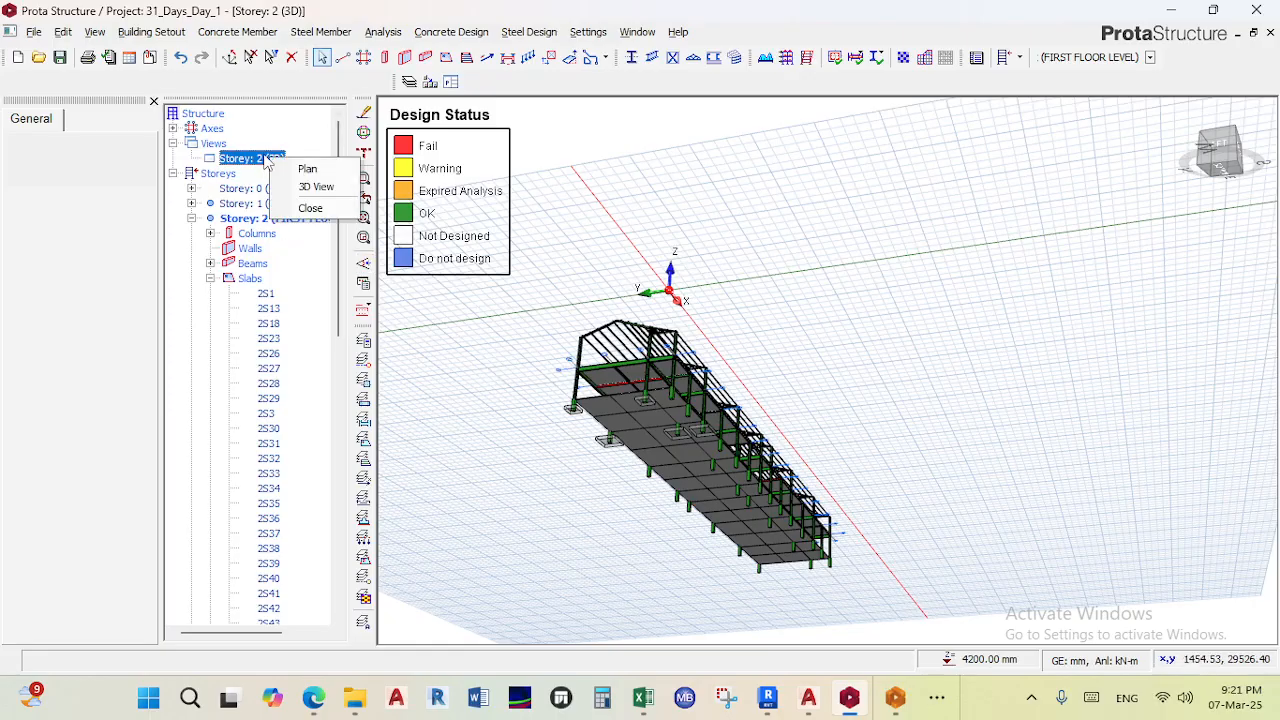
click(306, 170)
click(910, 696)
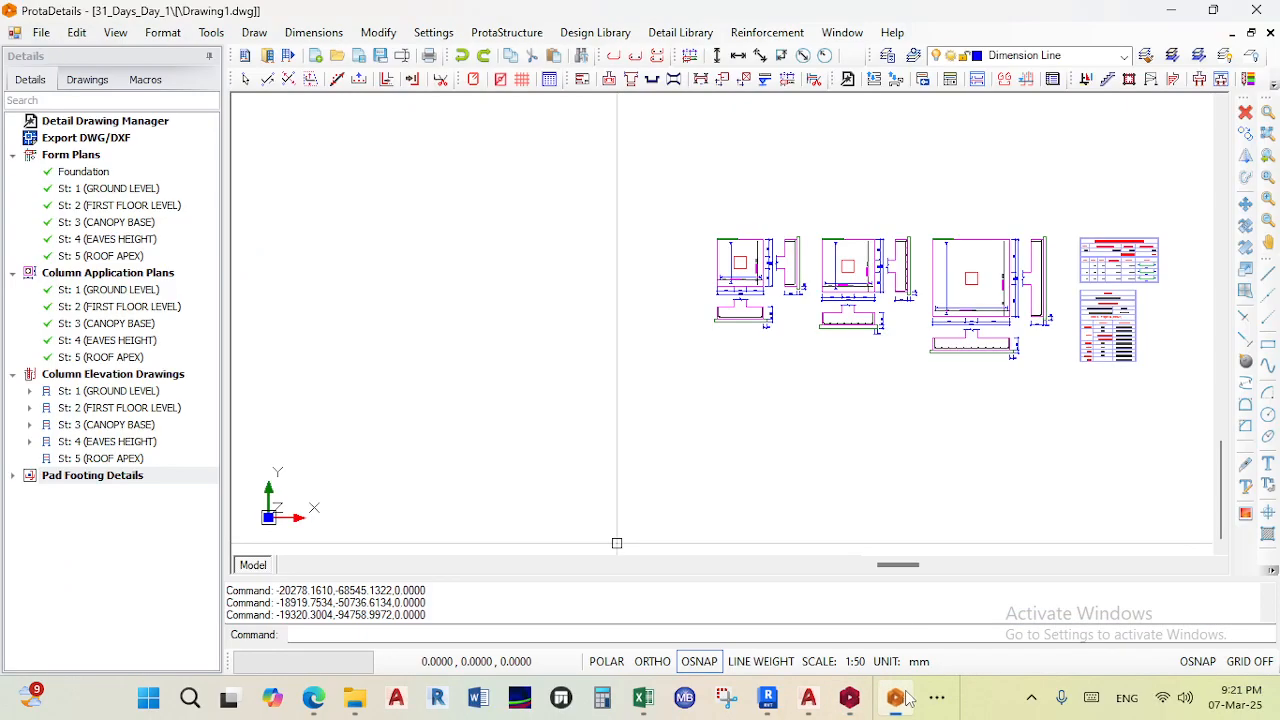
- Zoom out over the drawing sheet and expand each storey's column elevation list to review the generated details
scroll(925, 317, down, 4)
middle_drag(924, 317, 820, 488)
scroll(882, 308, down, 3)
mouse_move(858, 304)
middle_down()
mouse_move(807, 367)
mouse_move(699, 186)
middle_up()
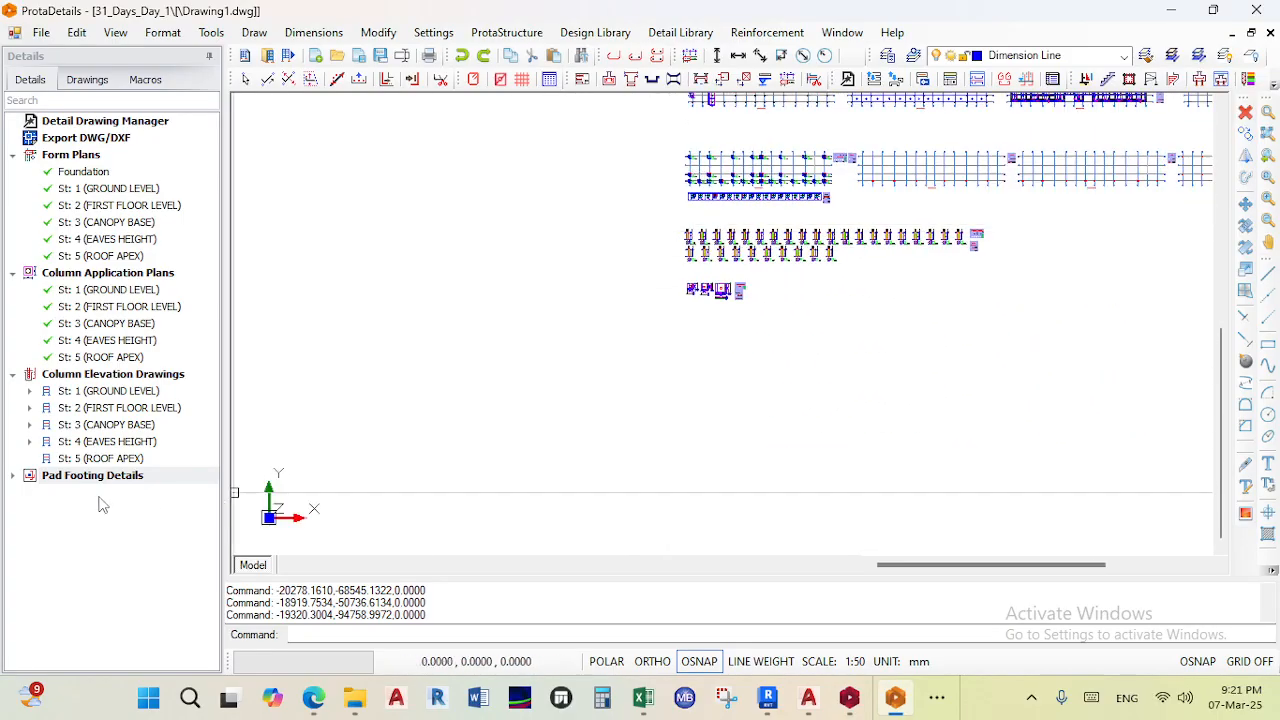
click(28, 391)
scroll(86, 450, down, 6)
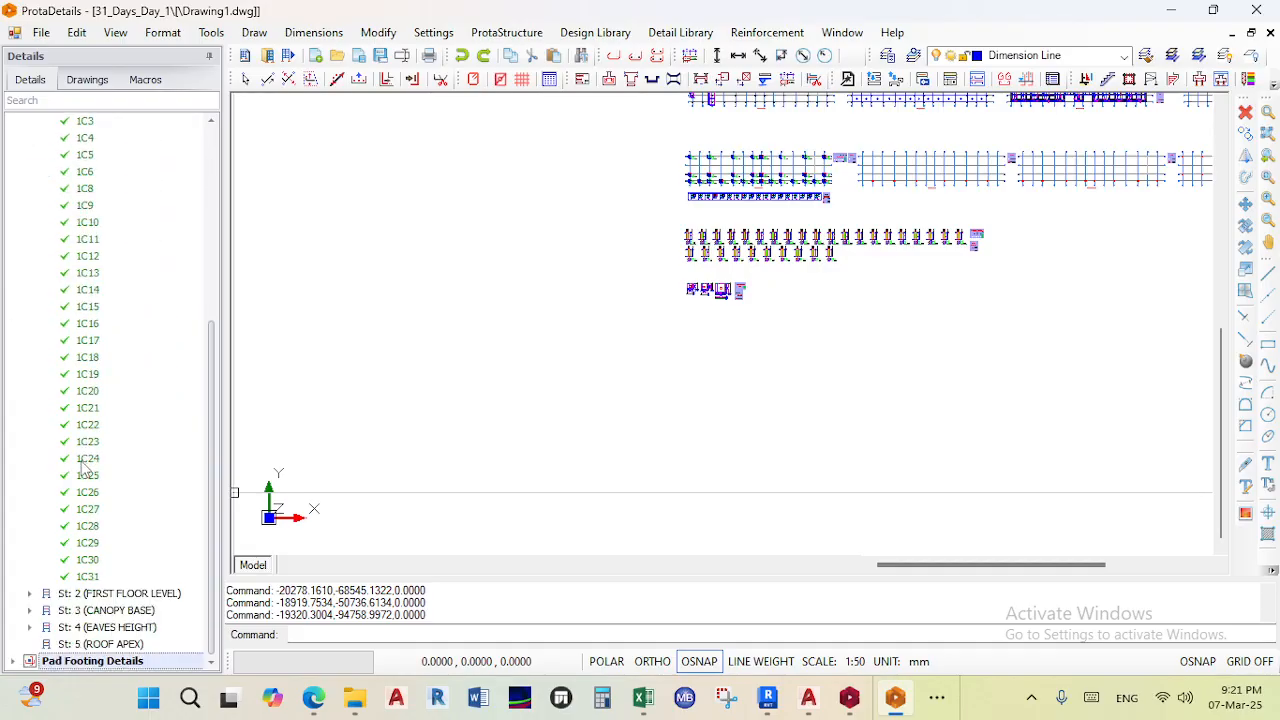
click(30, 593)
scroll(543, 380, down, 1)
scroll(168, 607, down, 2)
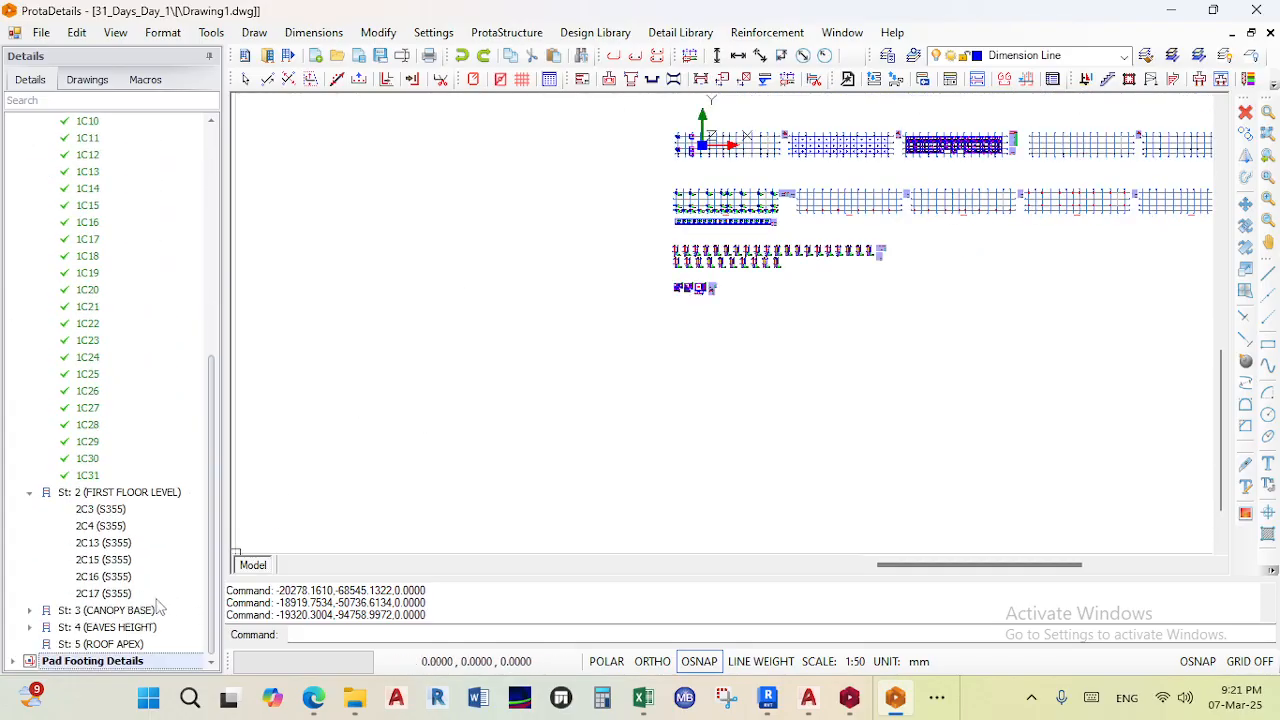
click(28, 610)
scroll(107, 577, down, 3)
click(30, 627)
scroll(157, 610, down, 5)
scroll(45, 640, up, 15)
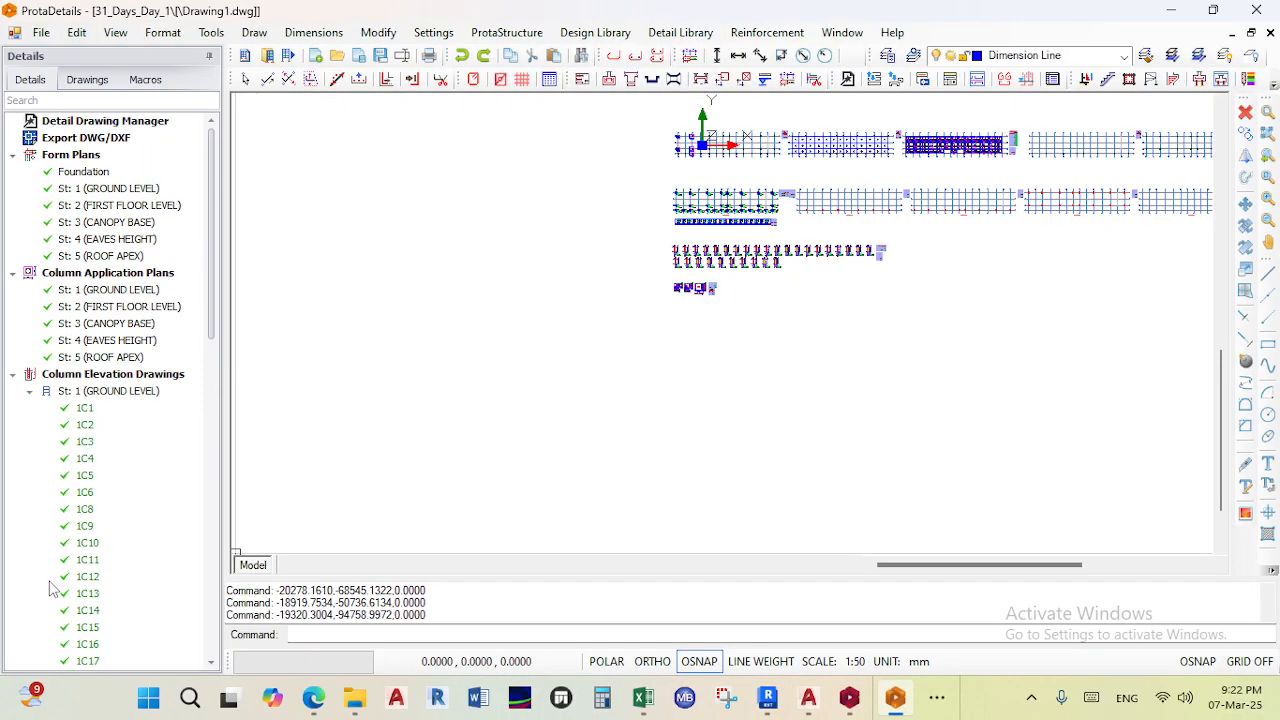
scroll(670, 317, up, 3)
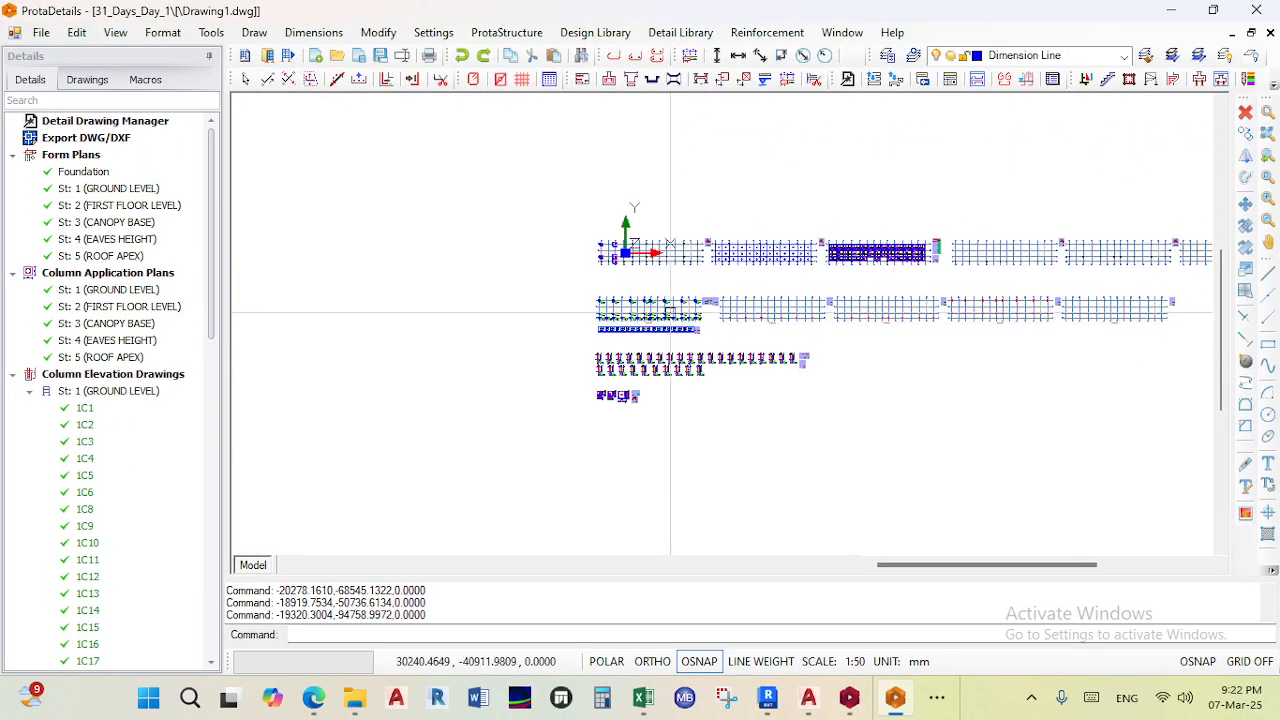
scroll(657, 263, up, 2)
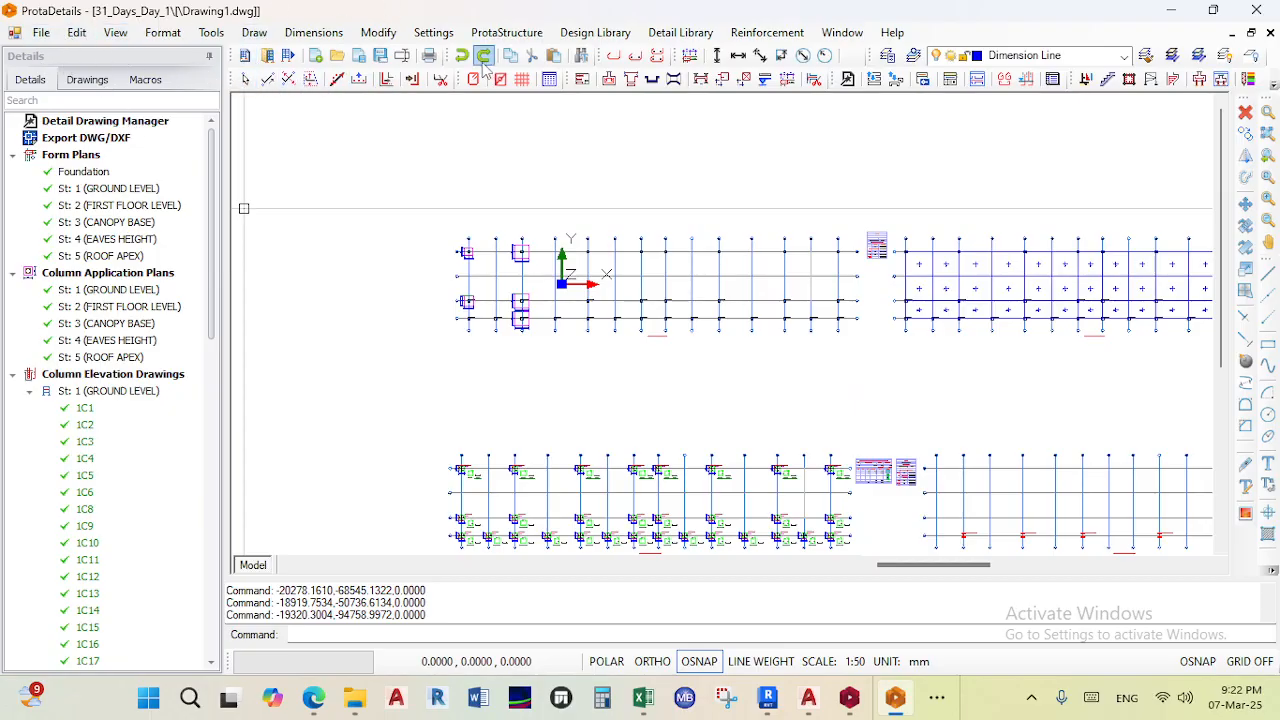
- Open the Print dialog and select A3 paper
click(45, 35)
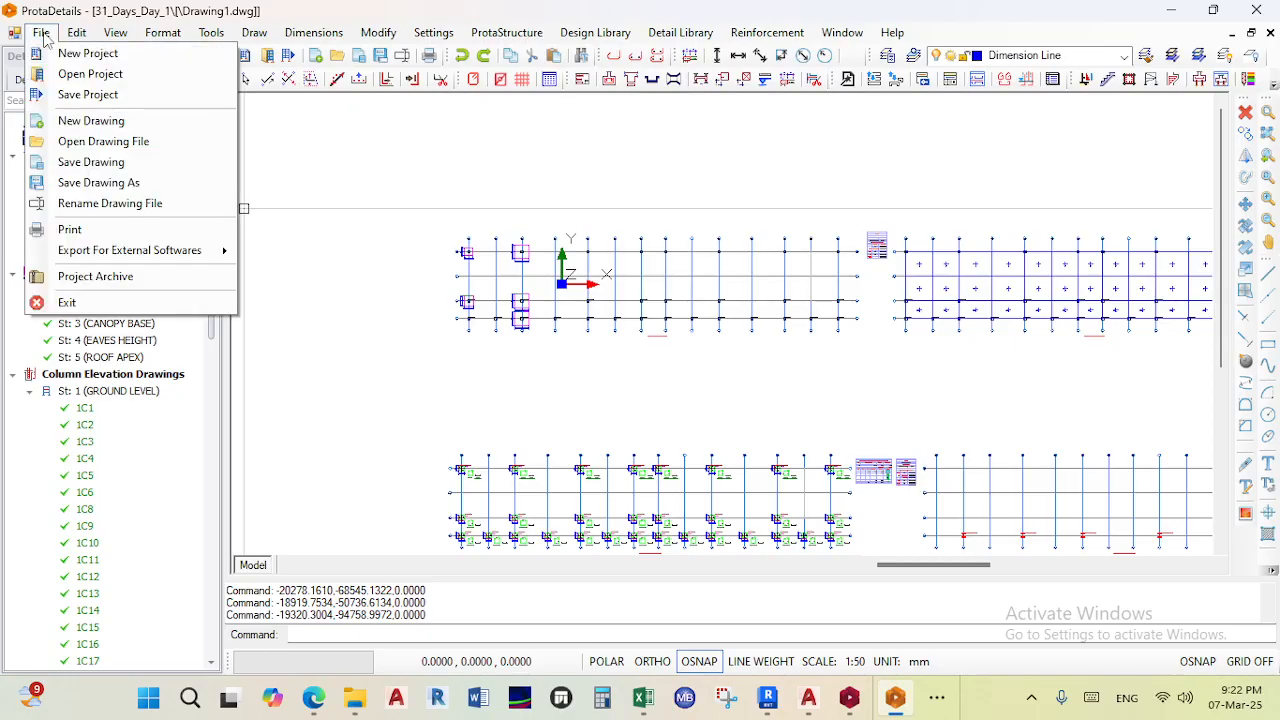
click(72, 236)
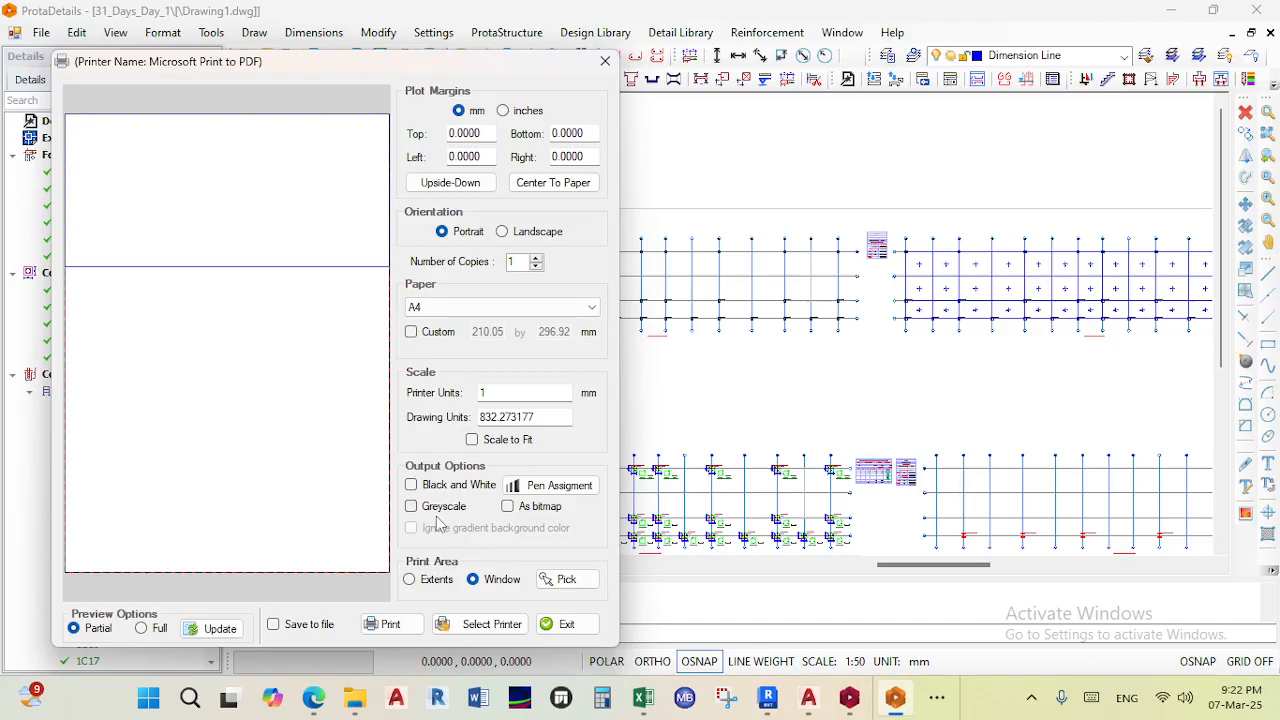
click(488, 308)
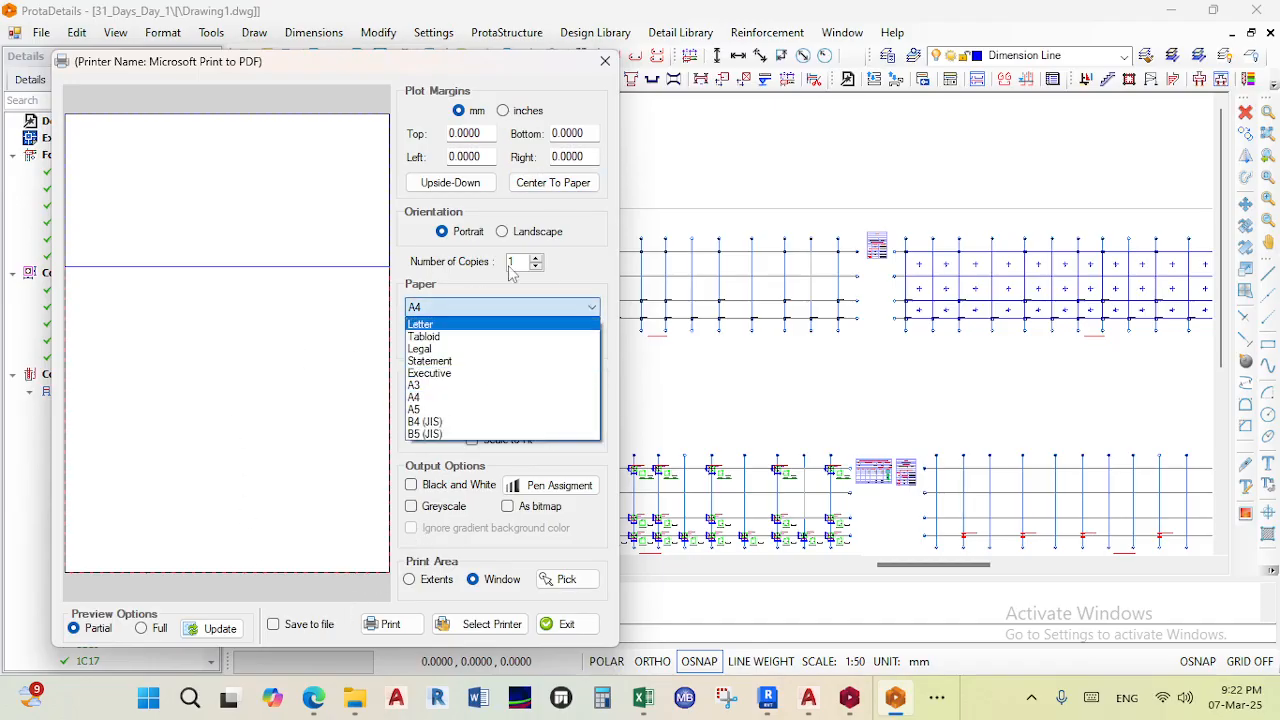
click(459, 386)
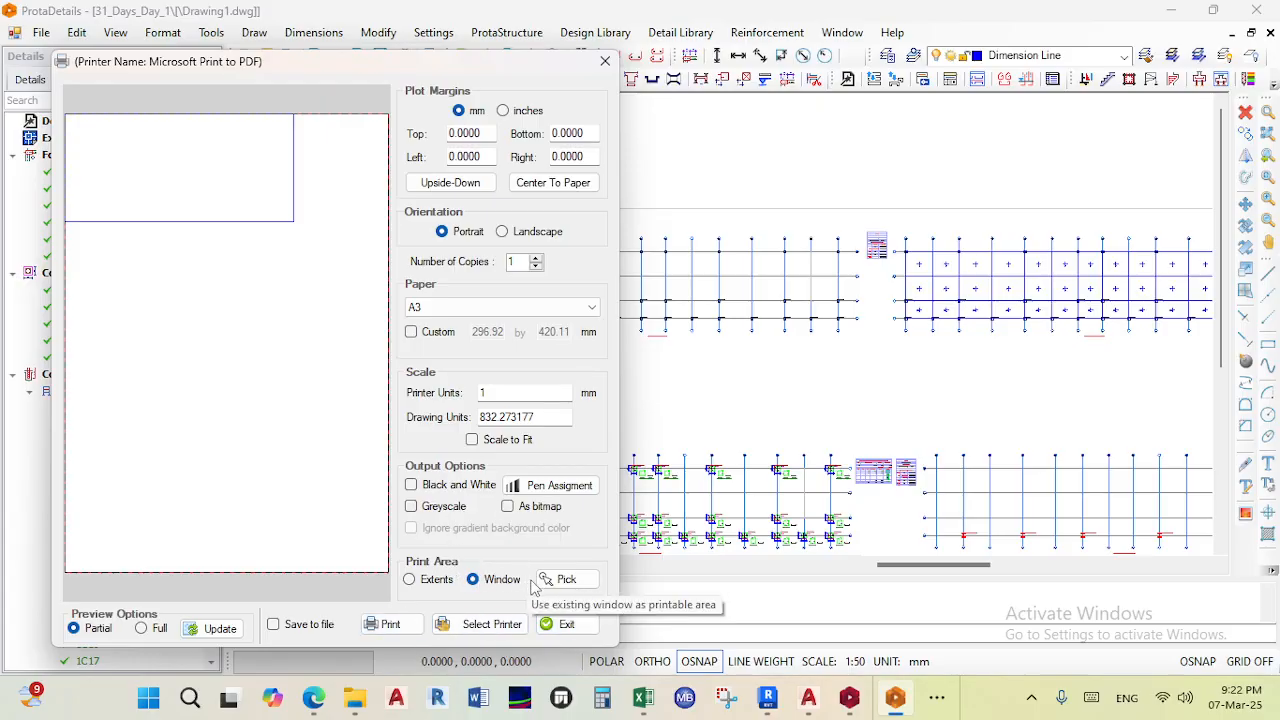
- Set the print area to Extents, enable Scale to Fit, switch to Landscape orientation and show the full preview
click(410, 584)
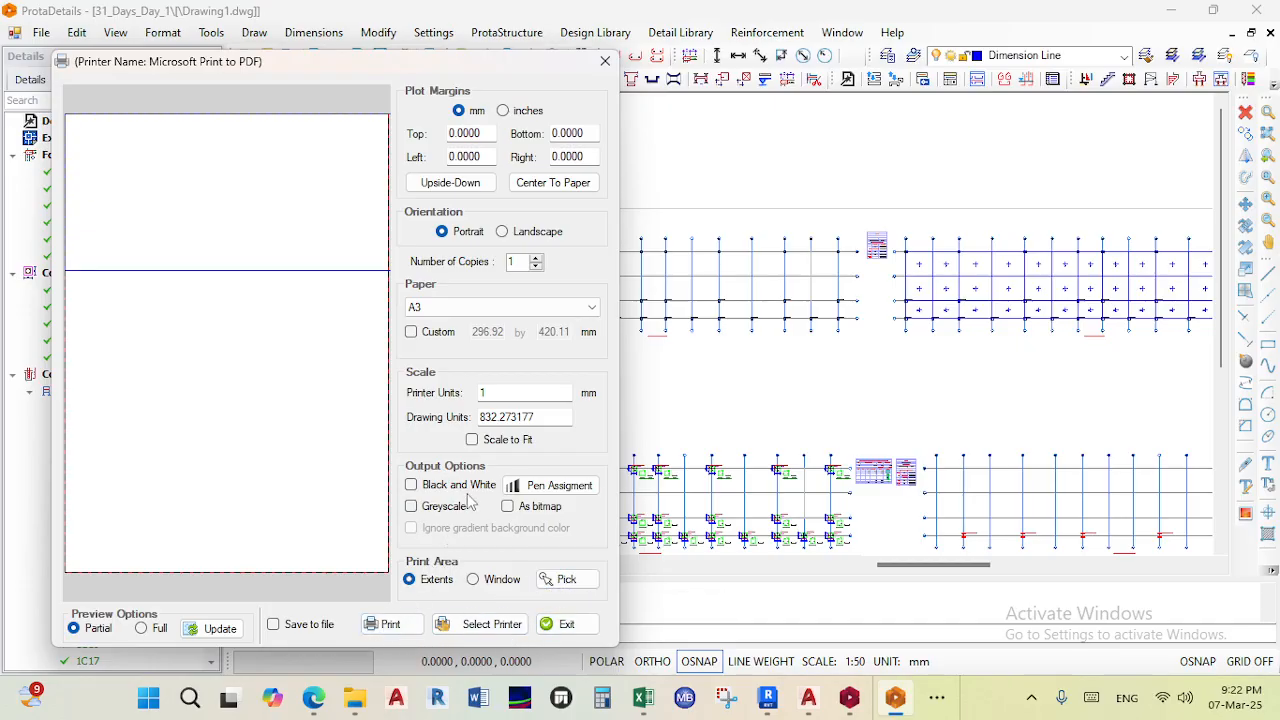
click(473, 441)
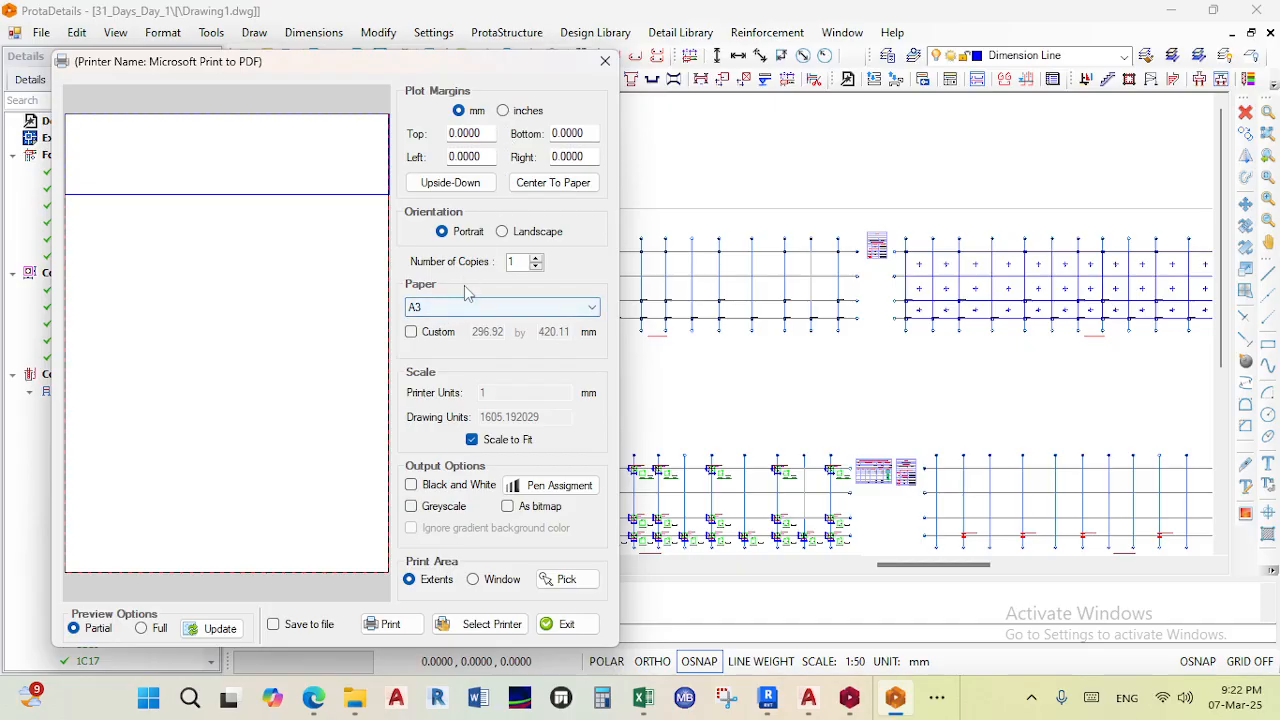
click(501, 232)
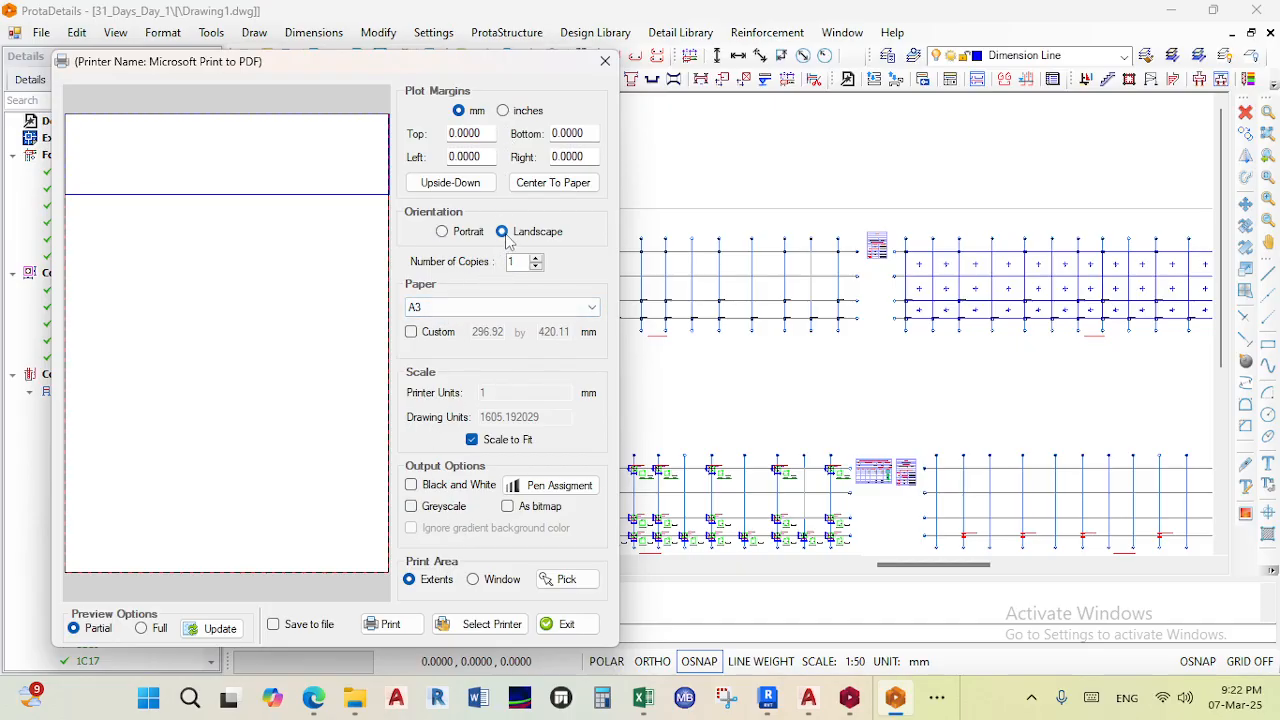
click(140, 629)
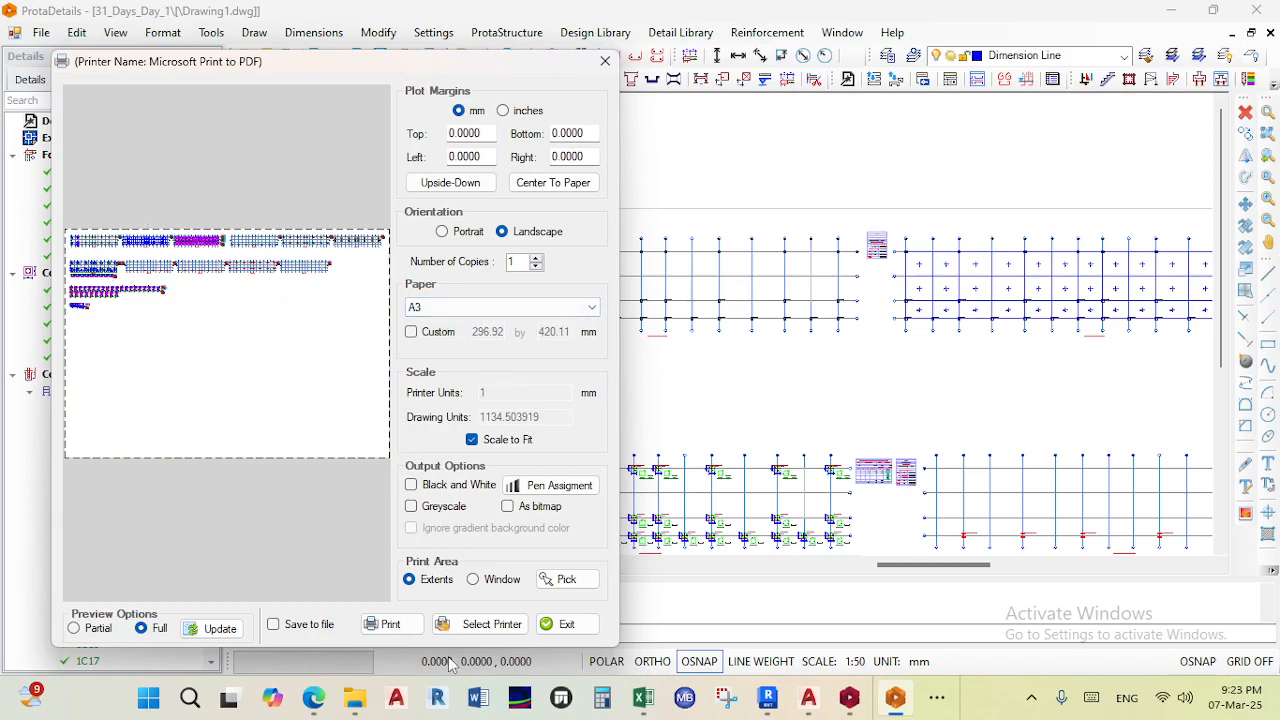
- Pick a print window enclosing the foundation form plan
click(500, 580)
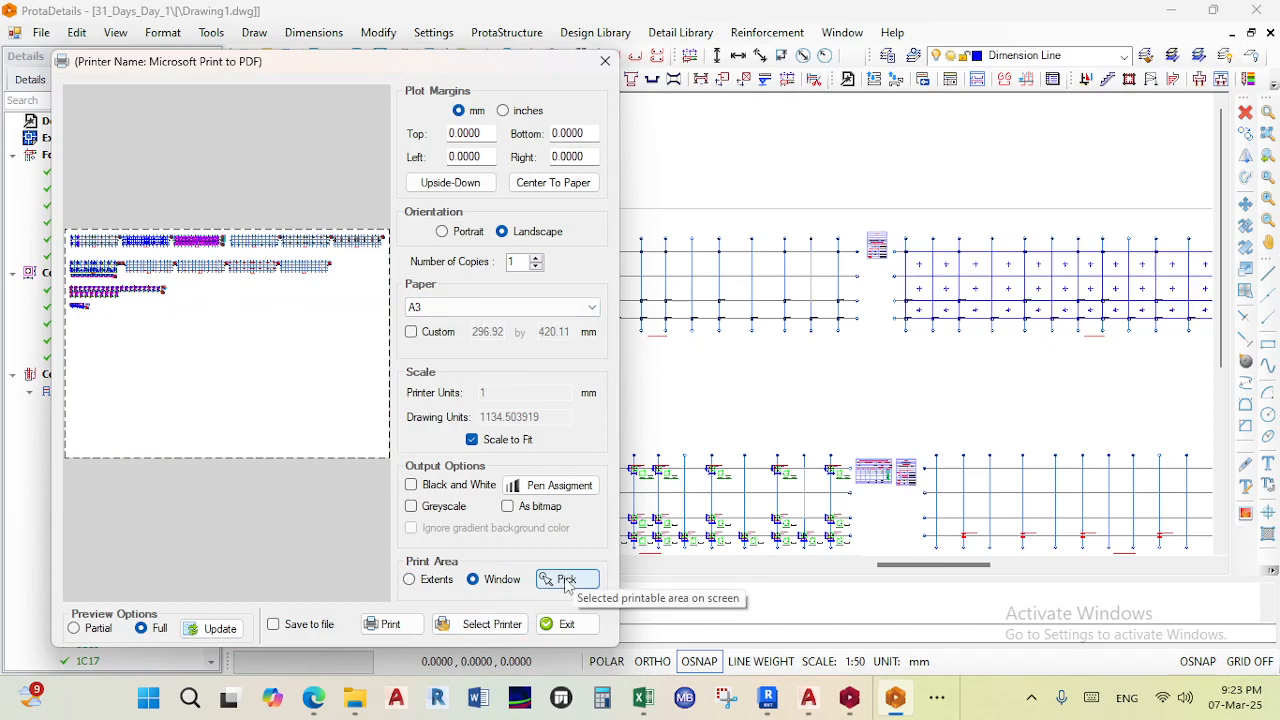
click(566, 580)
scroll(445, 226, up, 3)
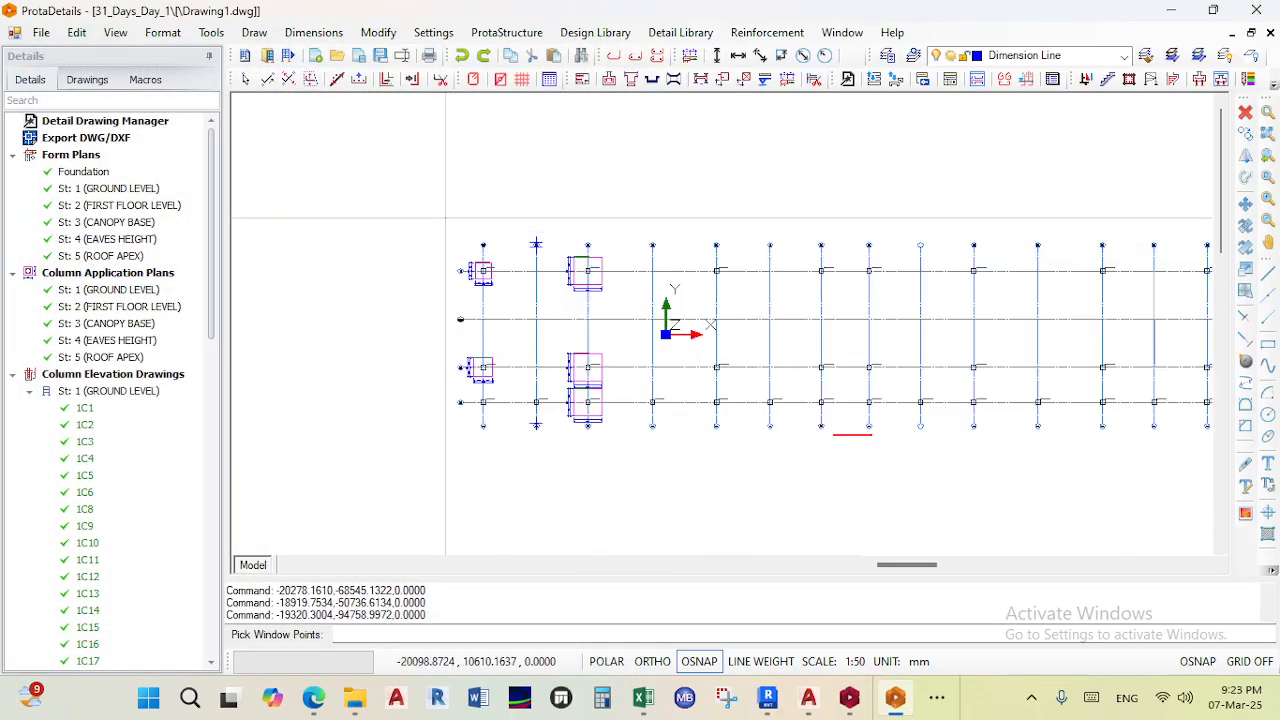
click(445, 226)
scroll(538, 368, down, 3)
scroll(850, 445, up, 3)
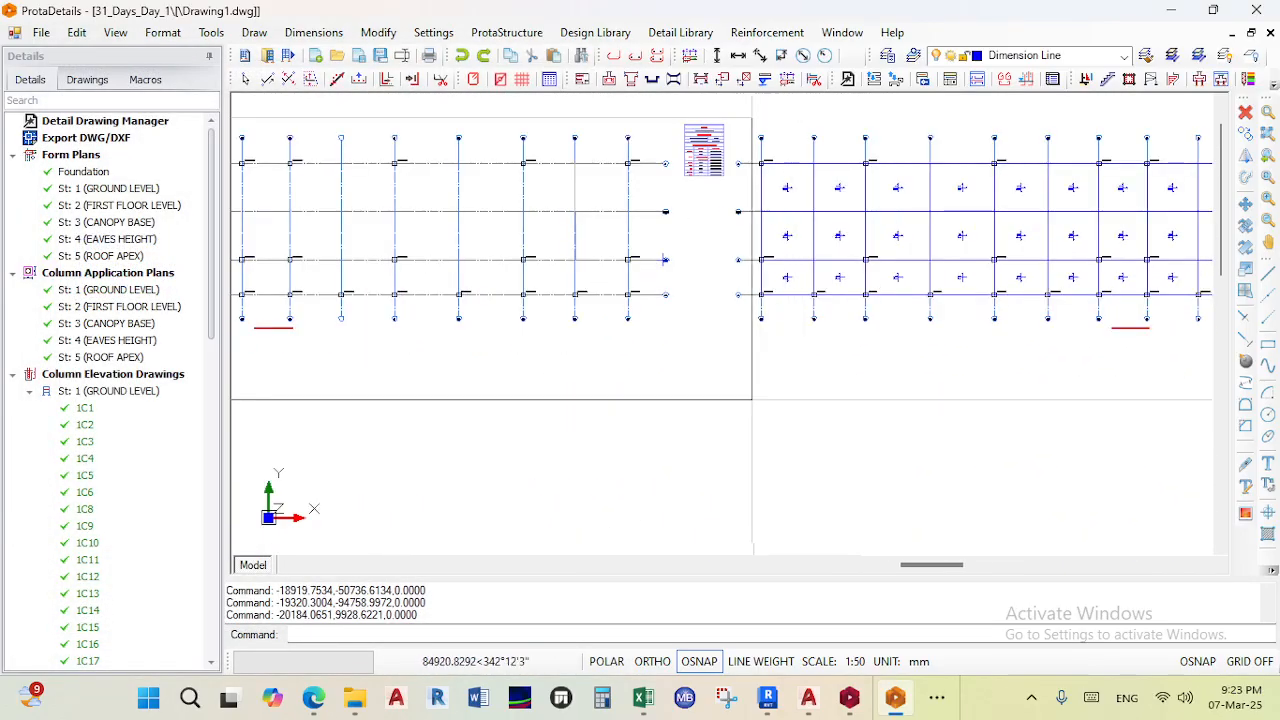
click(676, 368)
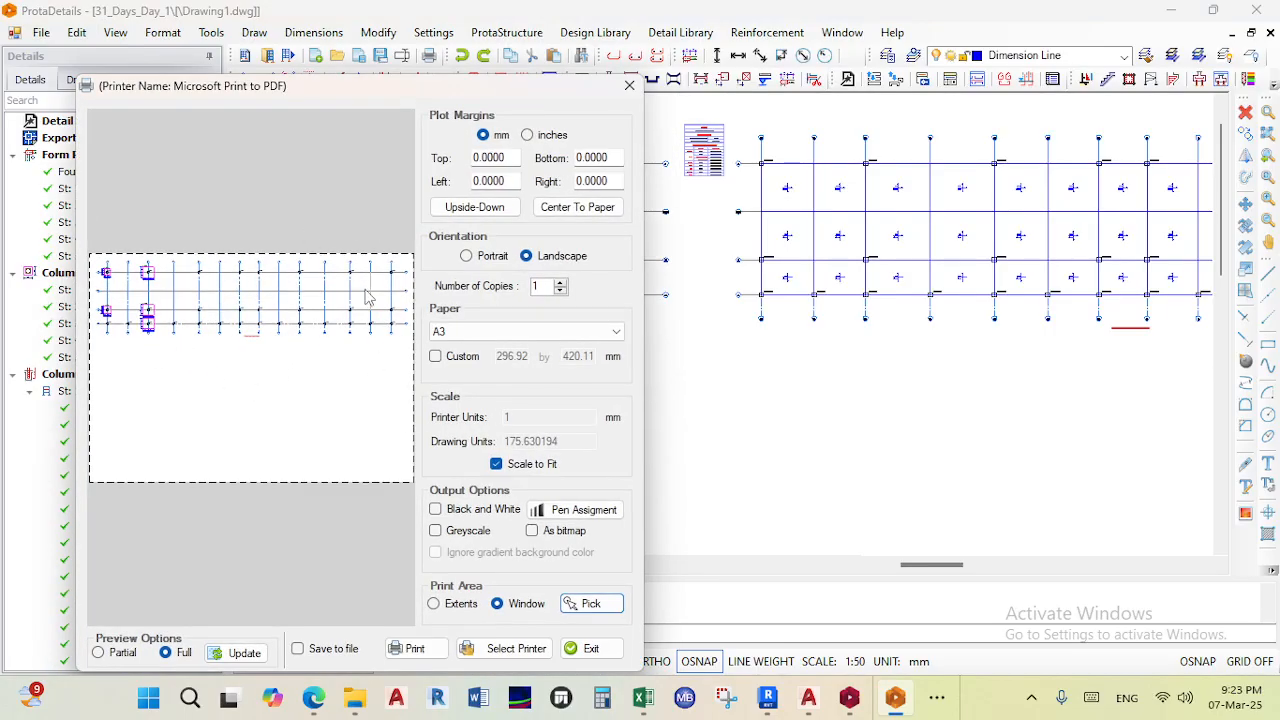
- Set the output to Greyscale and center the drawing to the paper
click(468, 531)
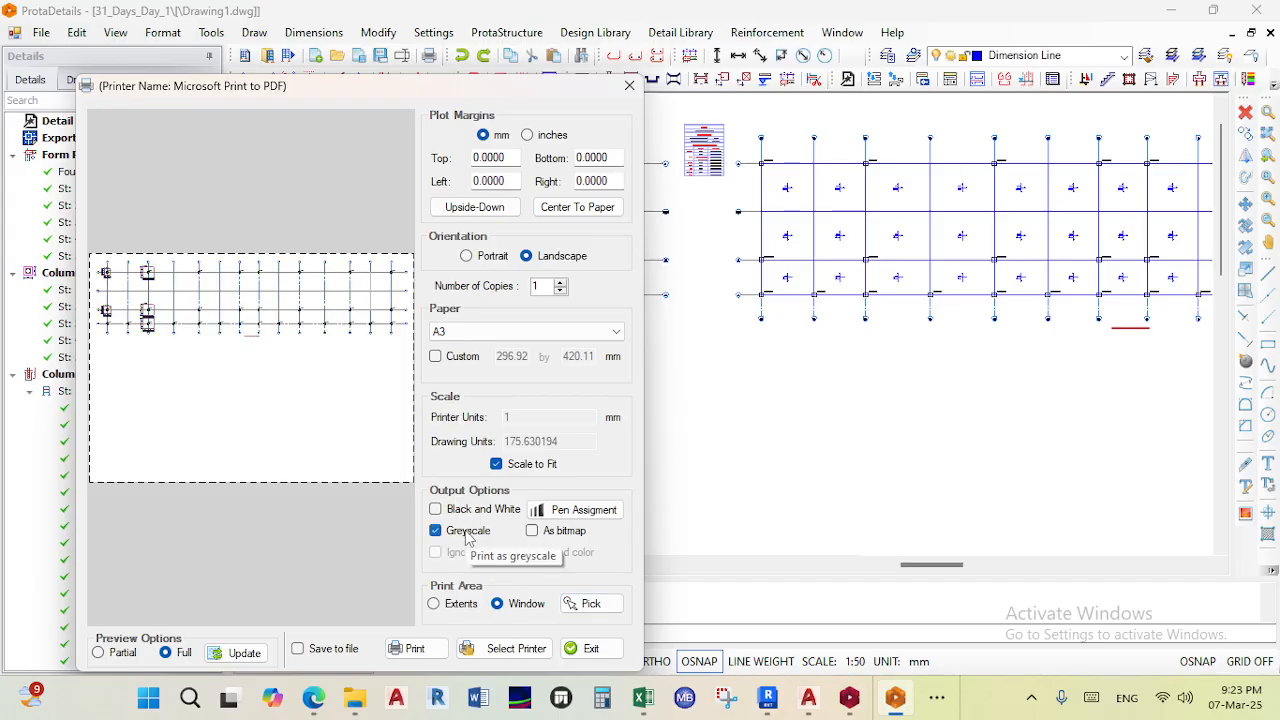
click(470, 512)
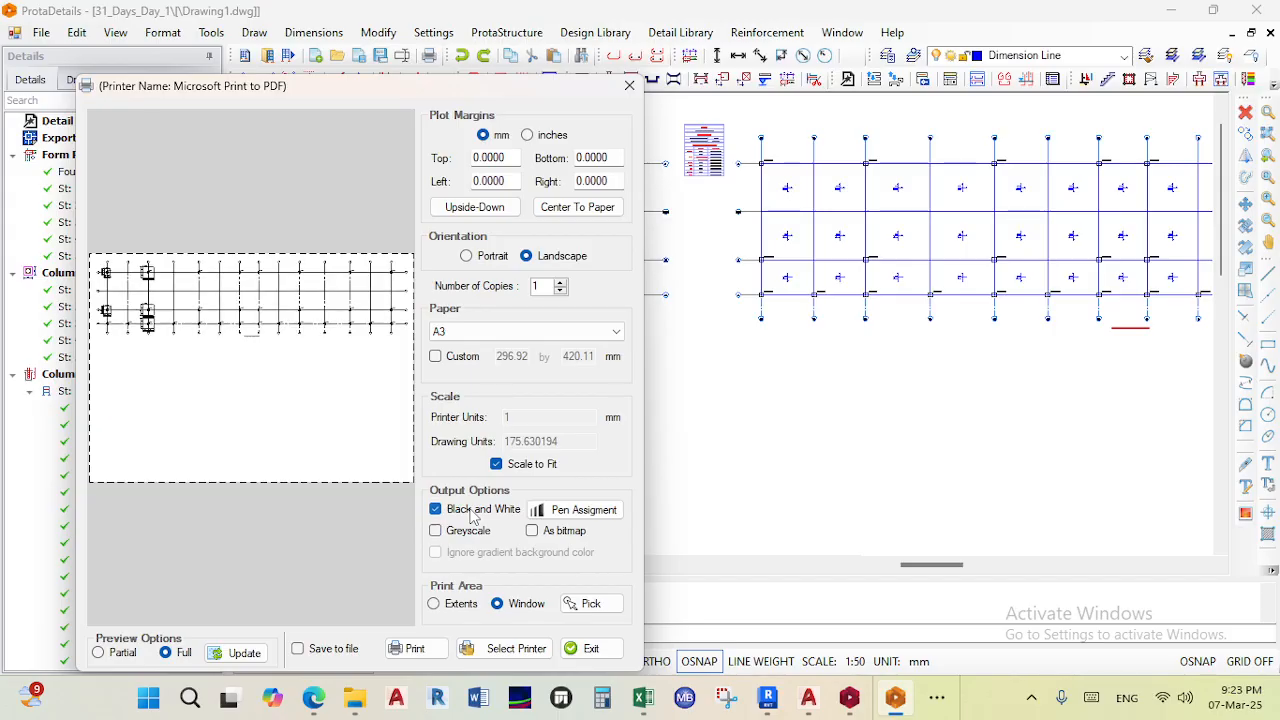
click(469, 535)
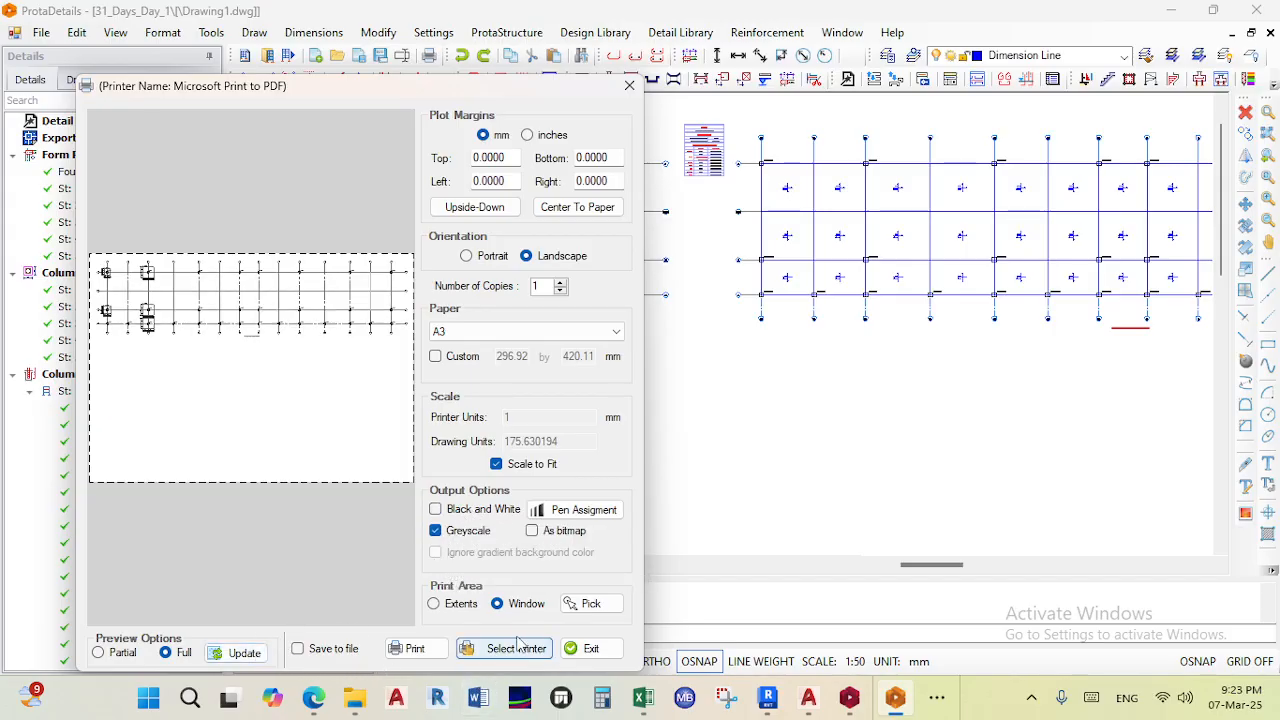
click(576, 208)
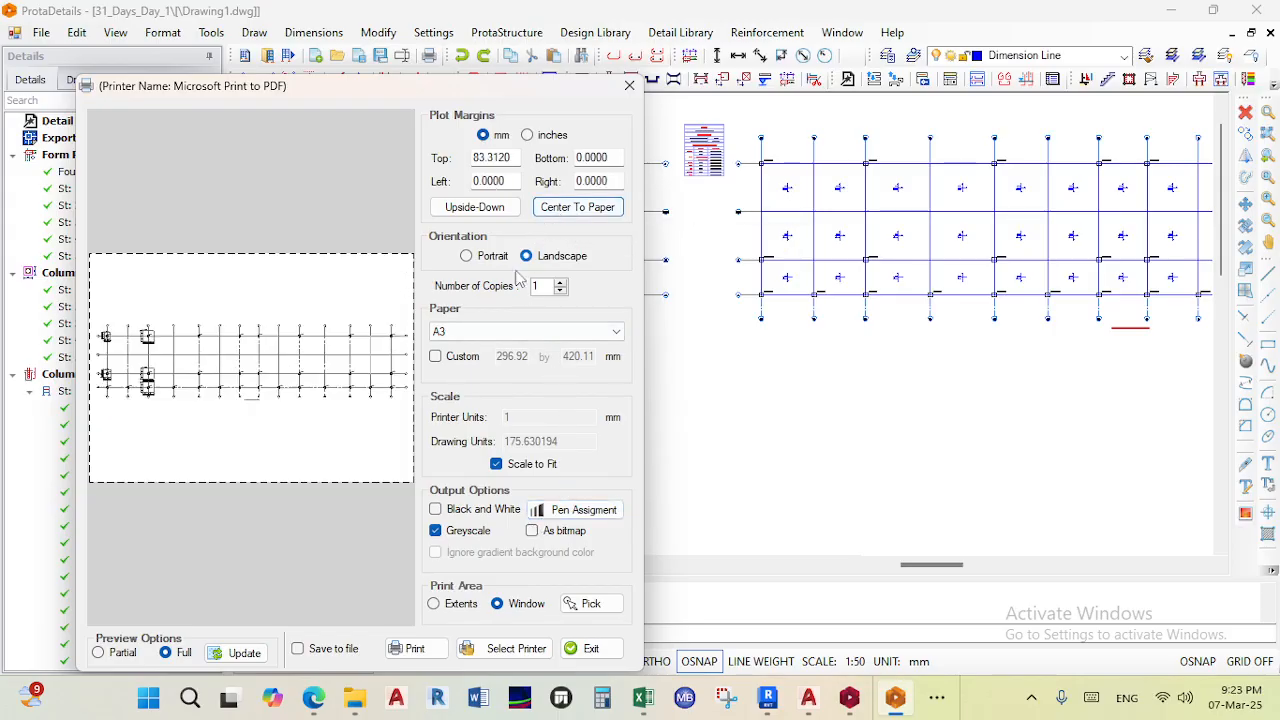
- Start printing to file and create a new folder named Drawings inside the 31 Days Challenge folder on the Desktop
click(424, 648)
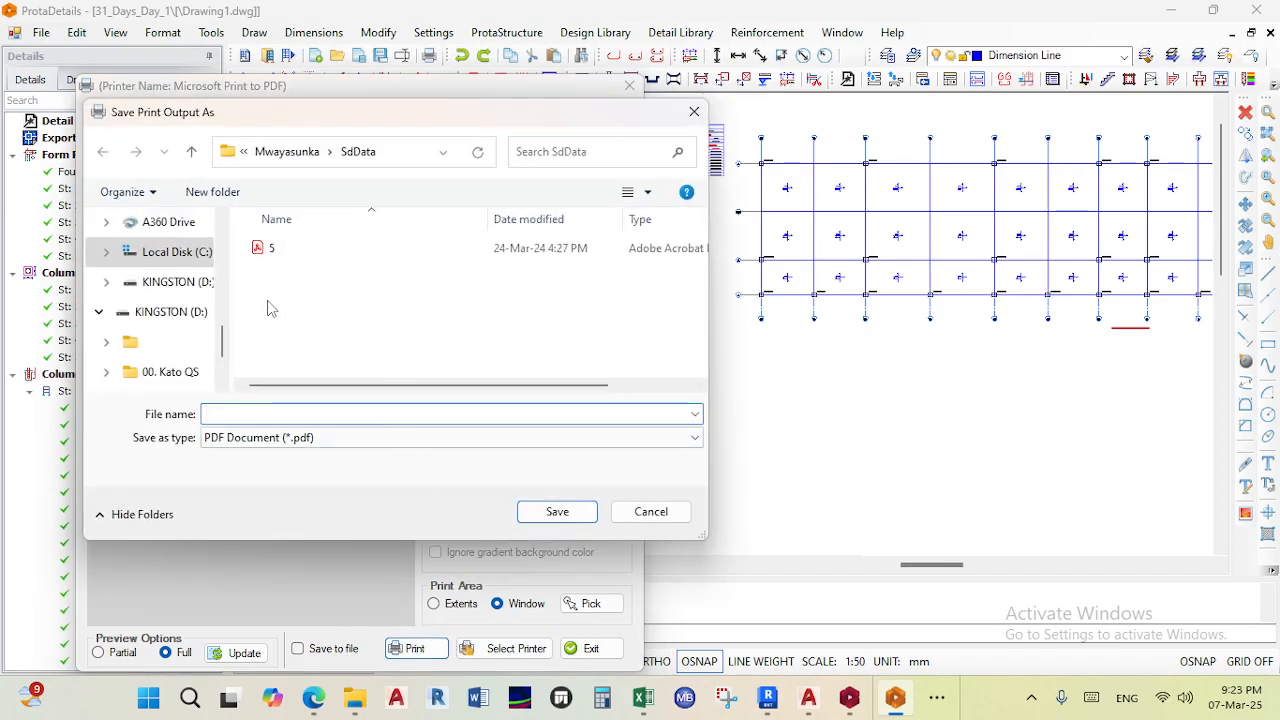
click(168, 312)
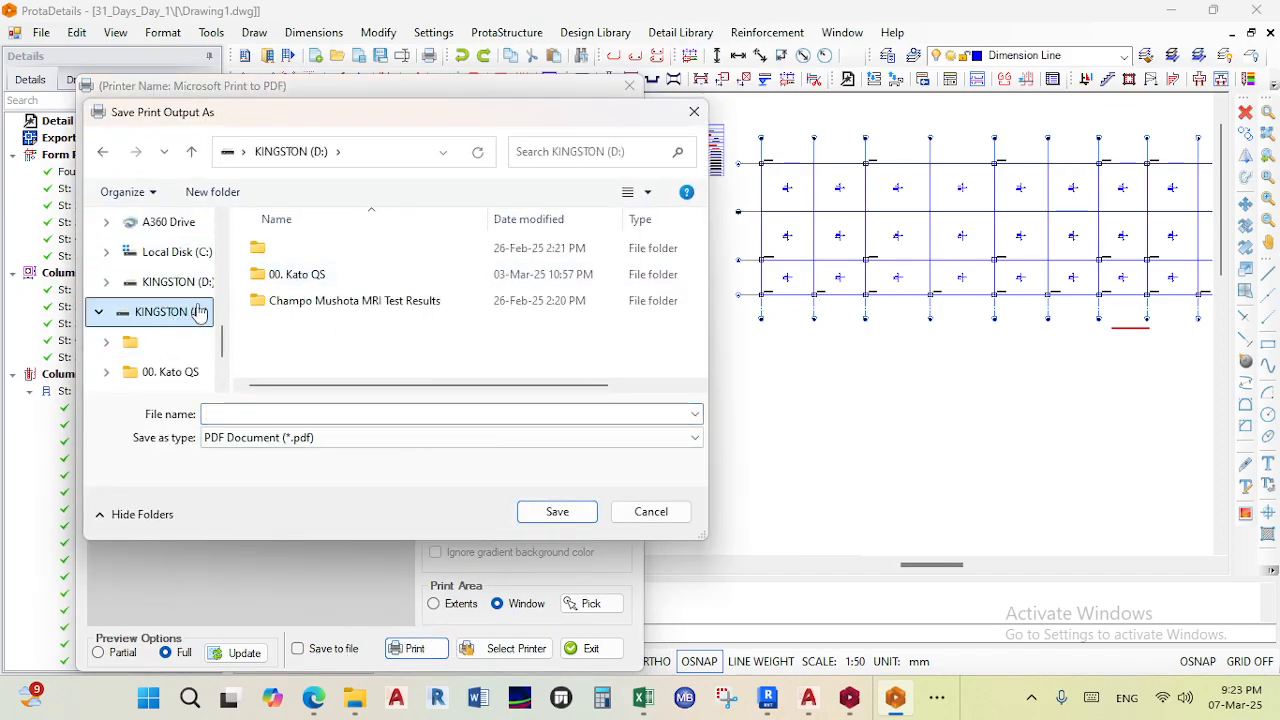
scroll(128, 280, up, 5)
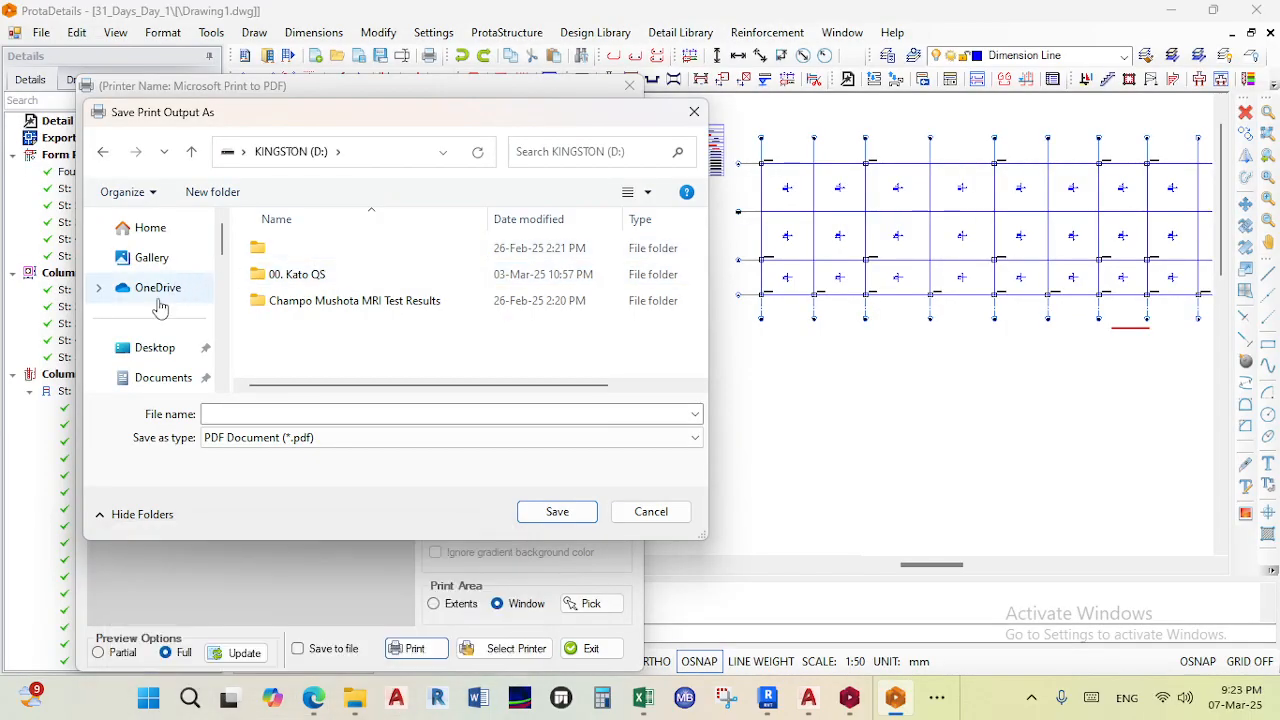
click(155, 347)
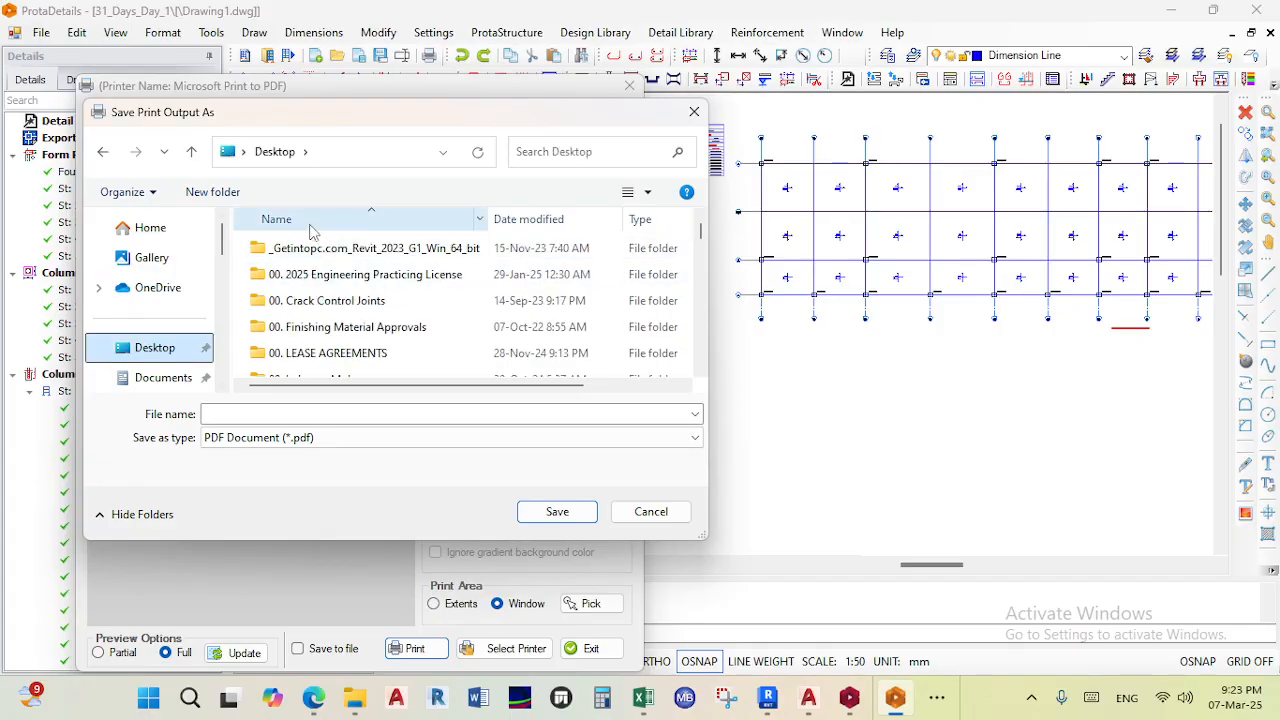
scroll(330, 300, down, 5)
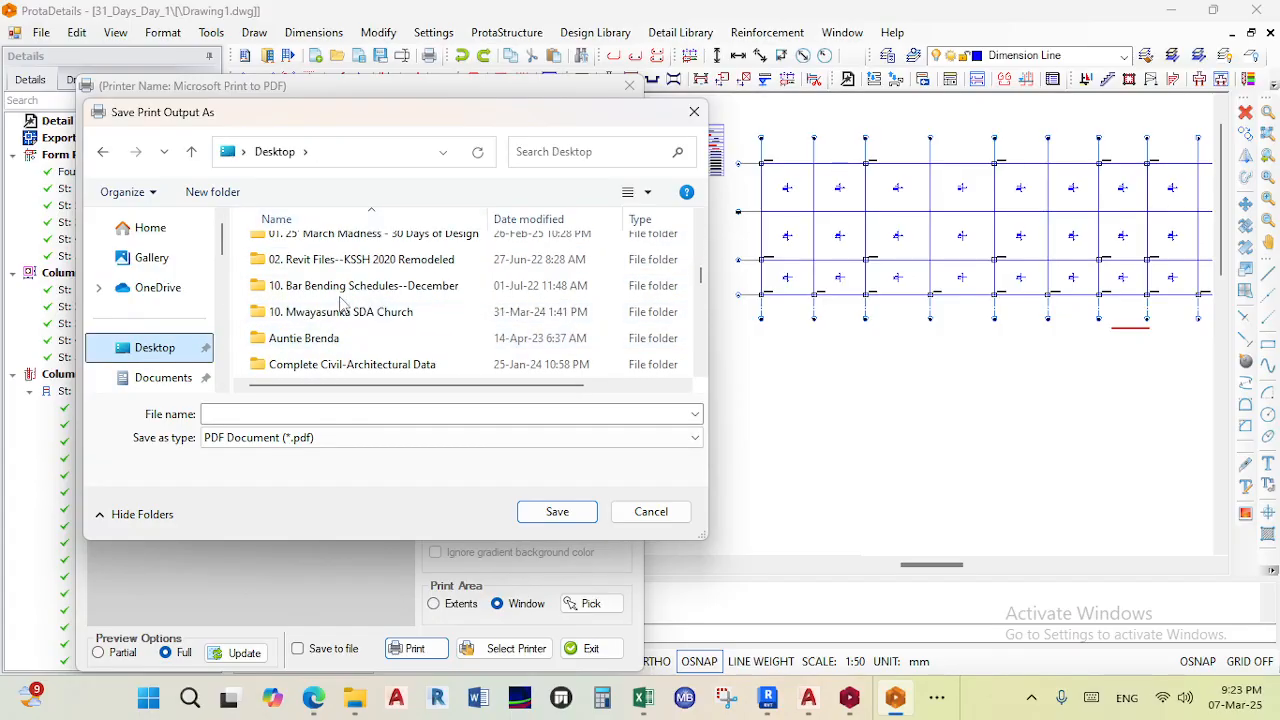
click(363, 240)
double_click(363, 236)
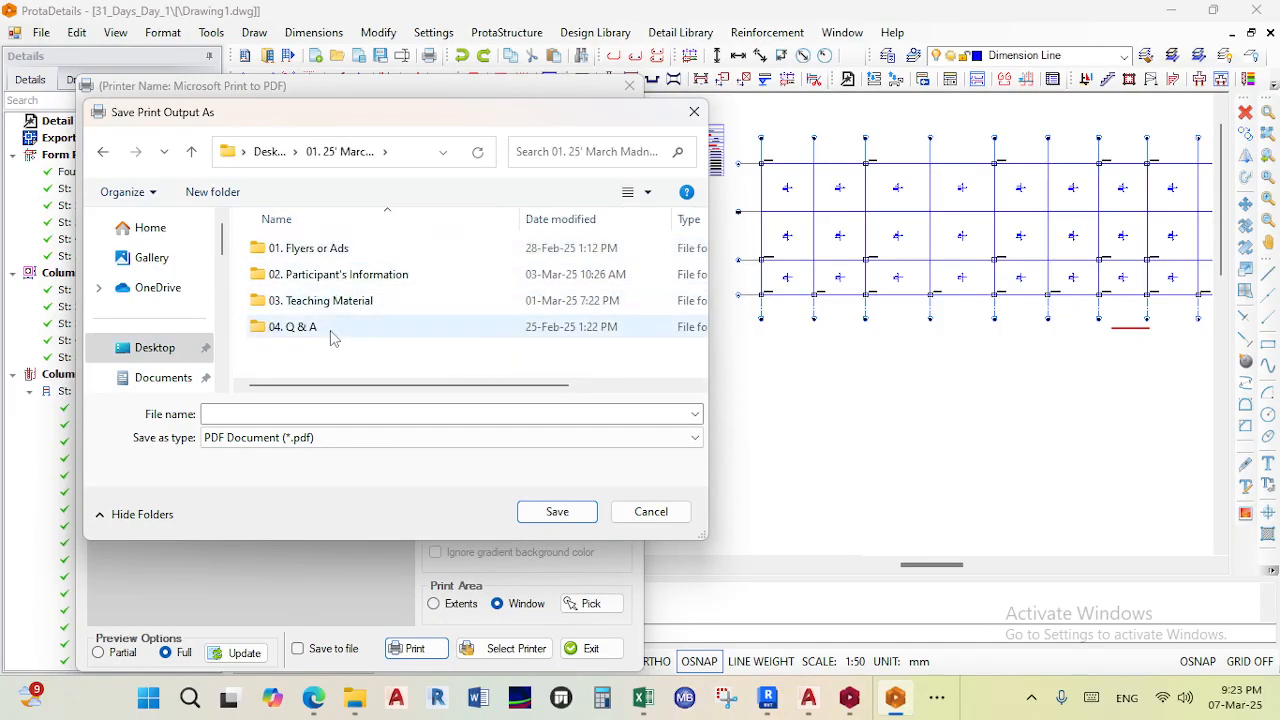
double_click(345, 302)
double_click(314, 248)
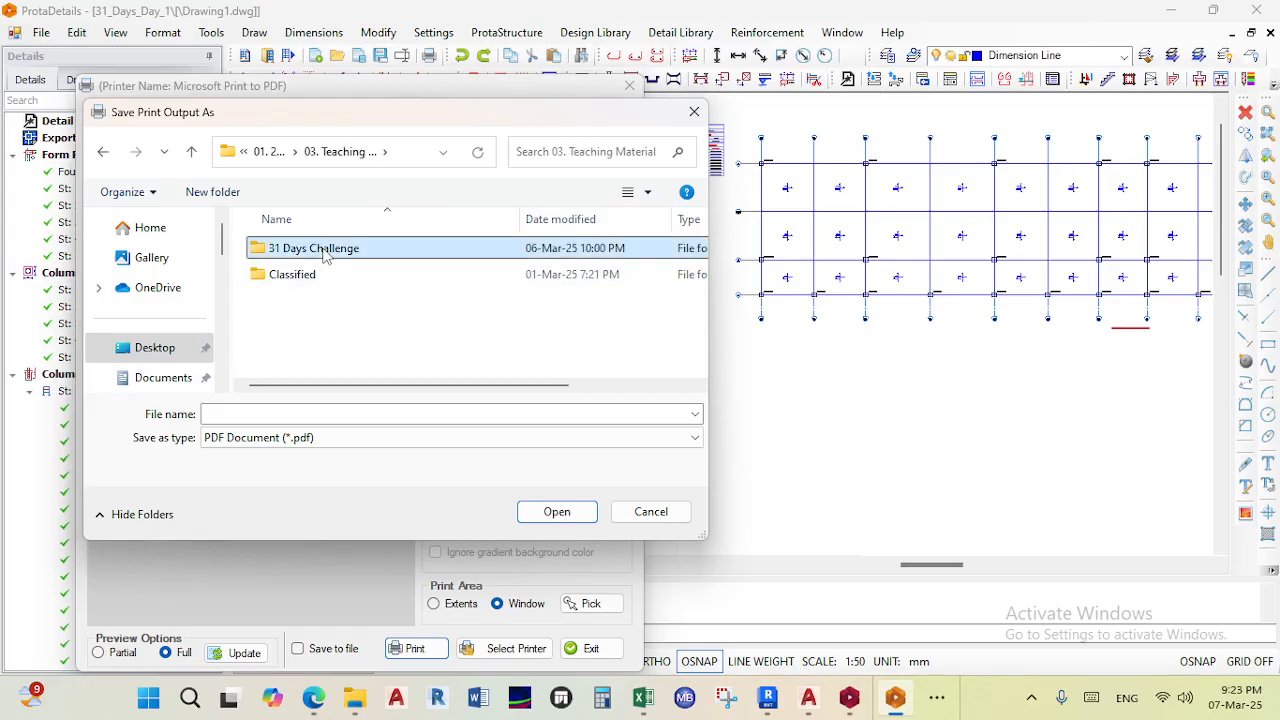
right_click(315, 309)
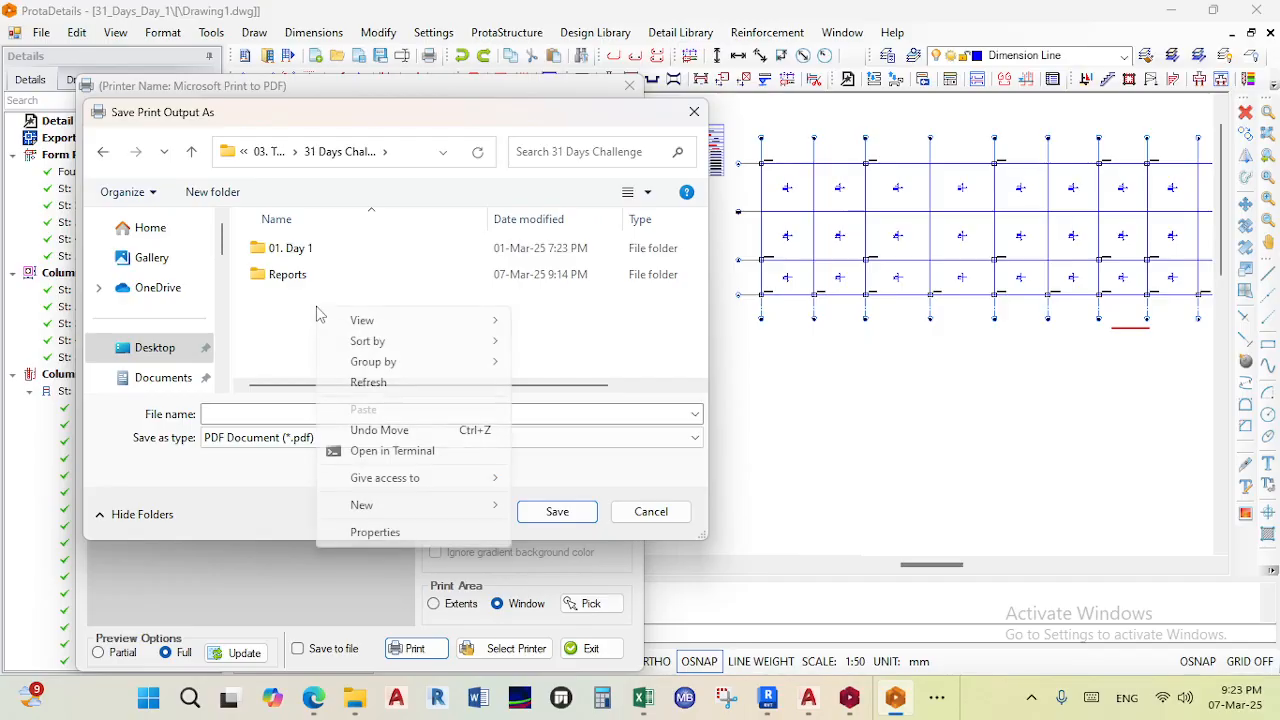
mouse_move(428, 505)
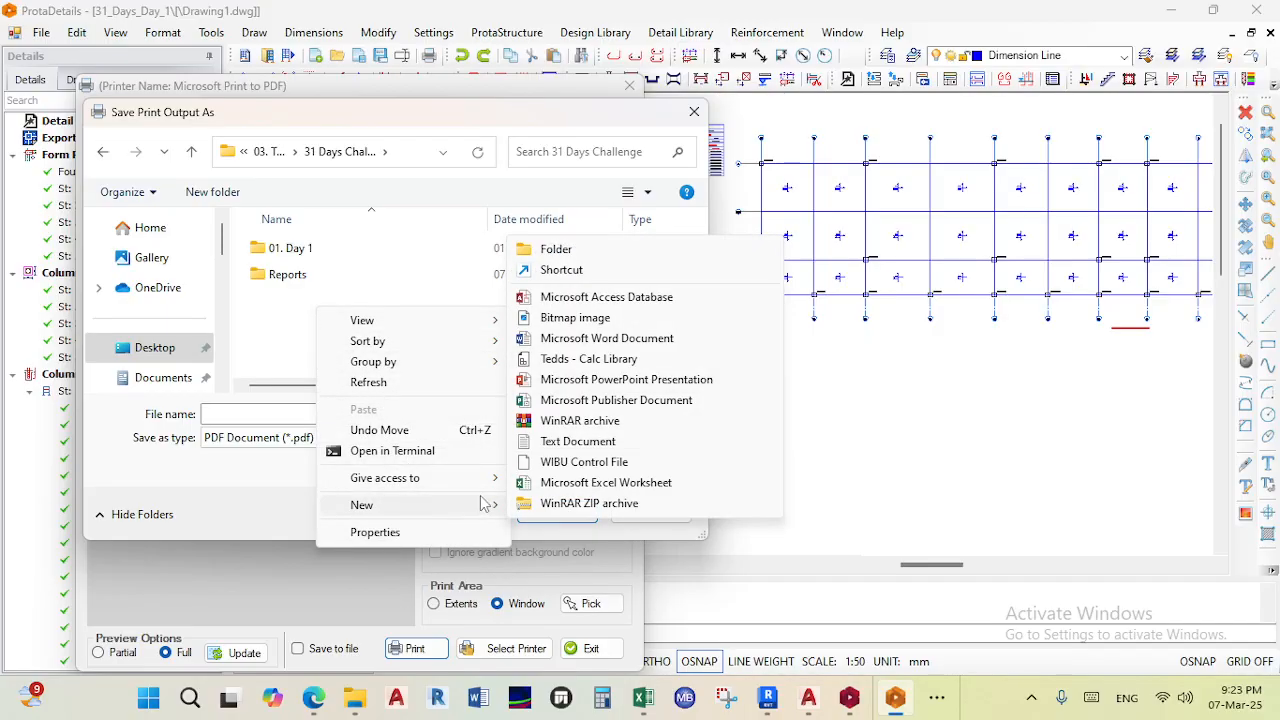
click(555, 248)
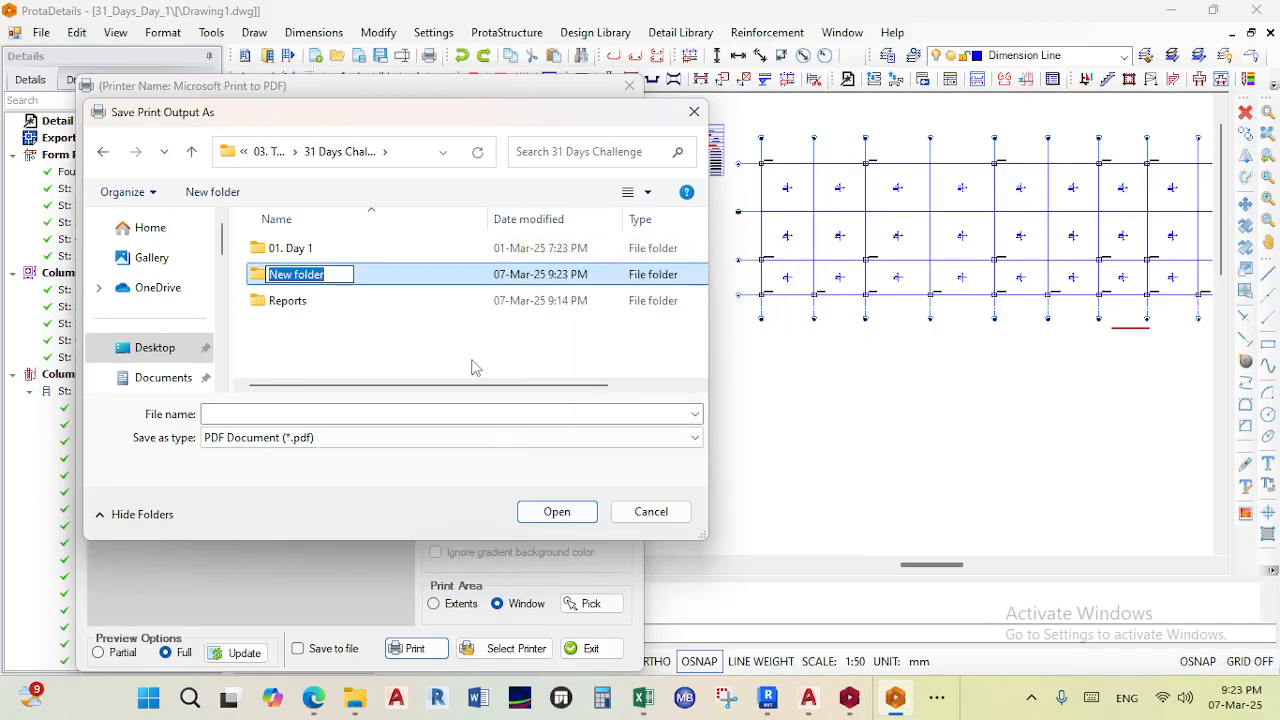
text(Drawings)
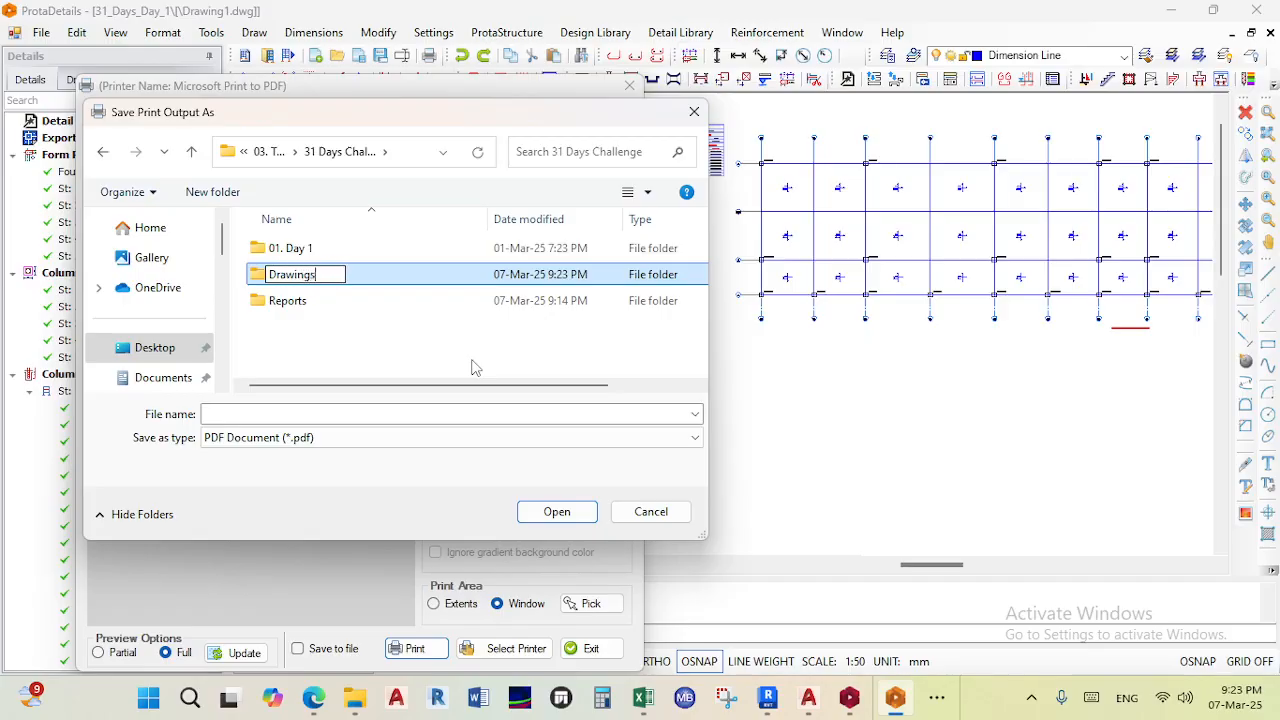
key(Return)
key(Return)
- Save the printed PDF as Foundation Bases in the Drawings folder
click(424, 413)
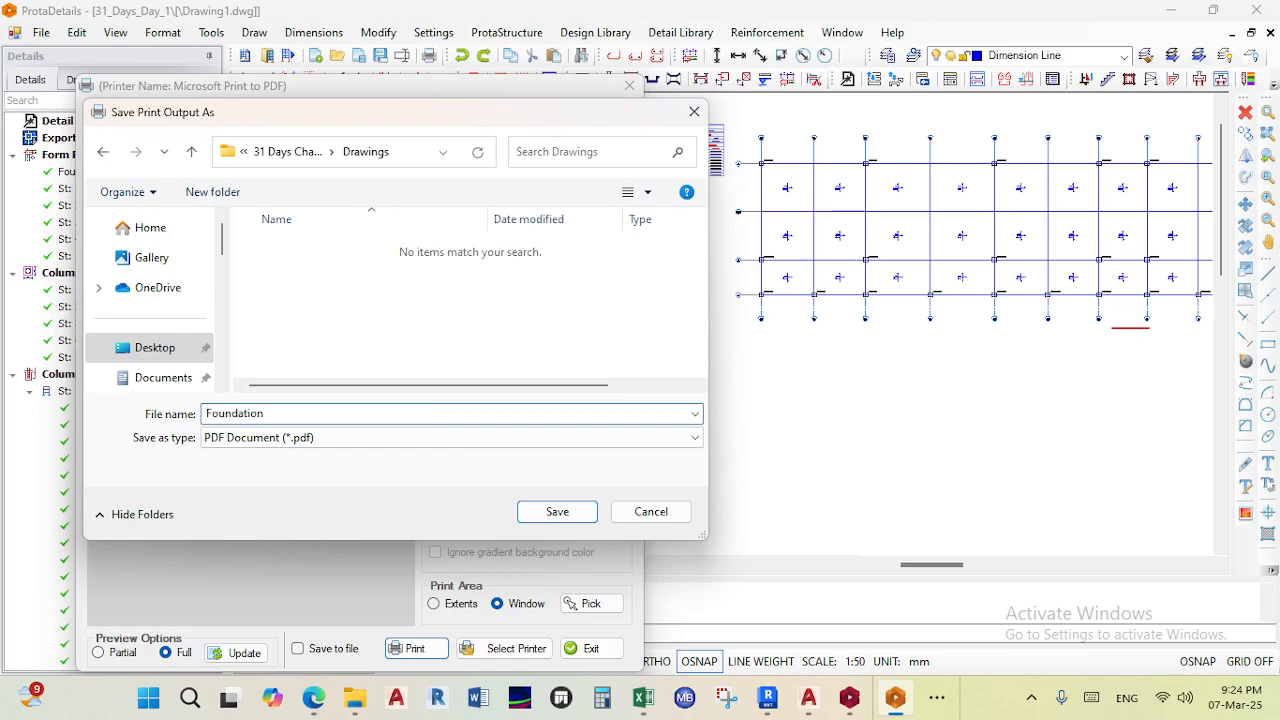
text(Foundat)
key(Return)
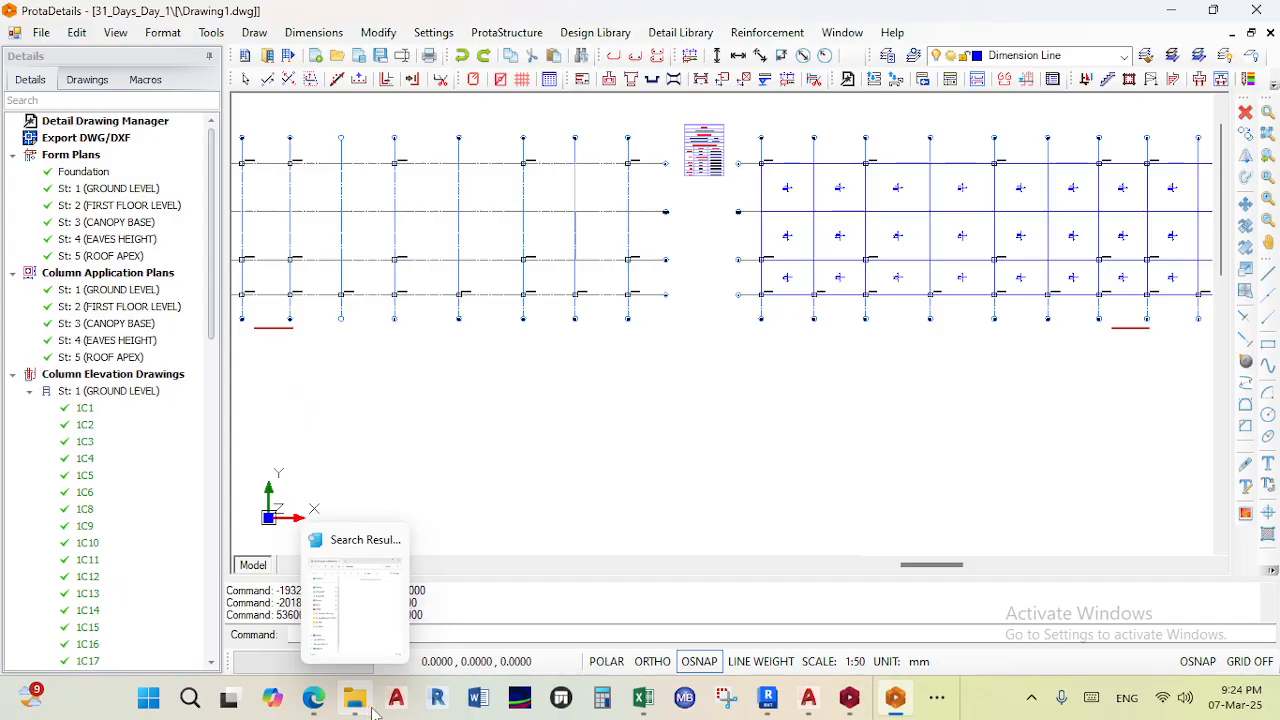
- Open the Foundation Bases PDF from the Drawings folder in File Explorer
click(368, 705)
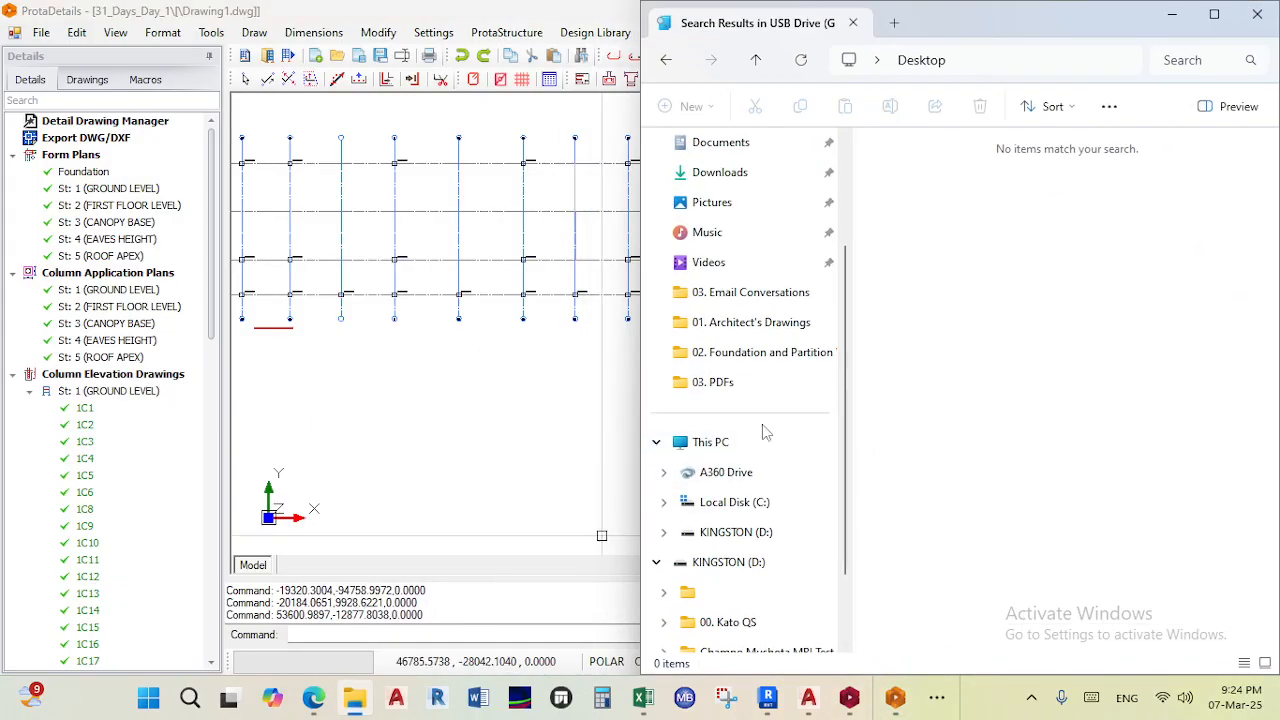
click(760, 352)
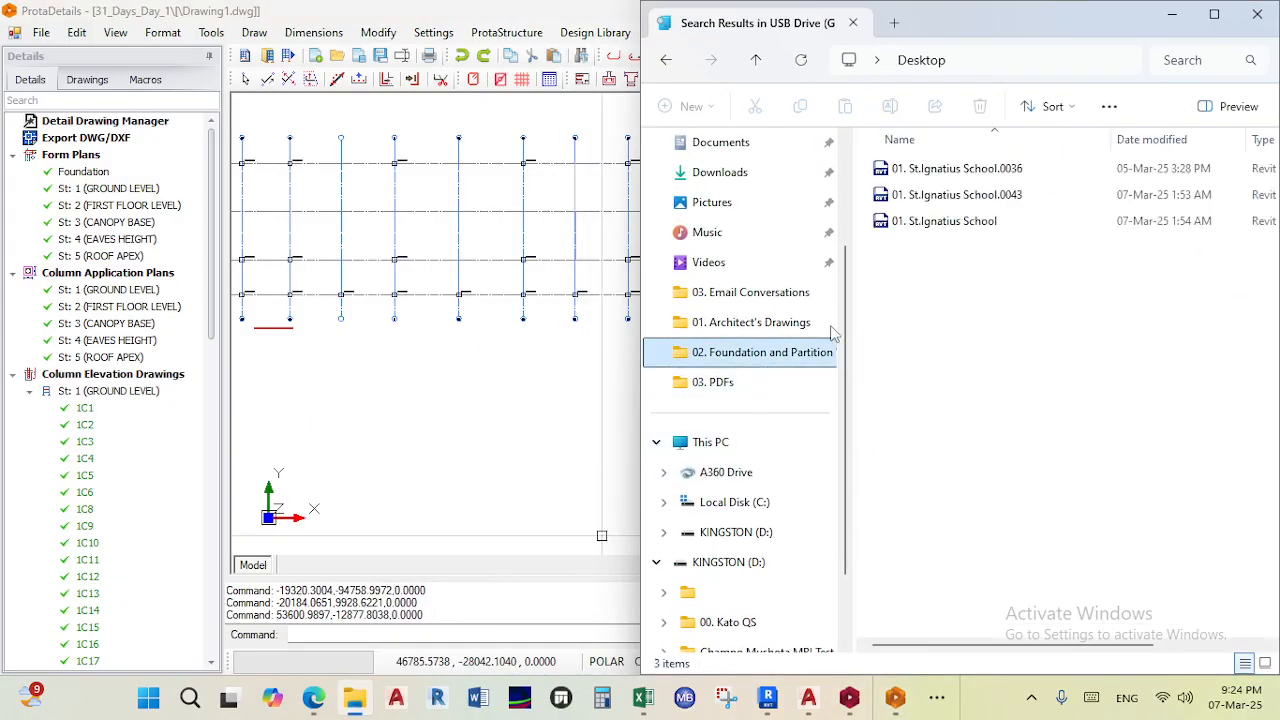
click(748, 388)
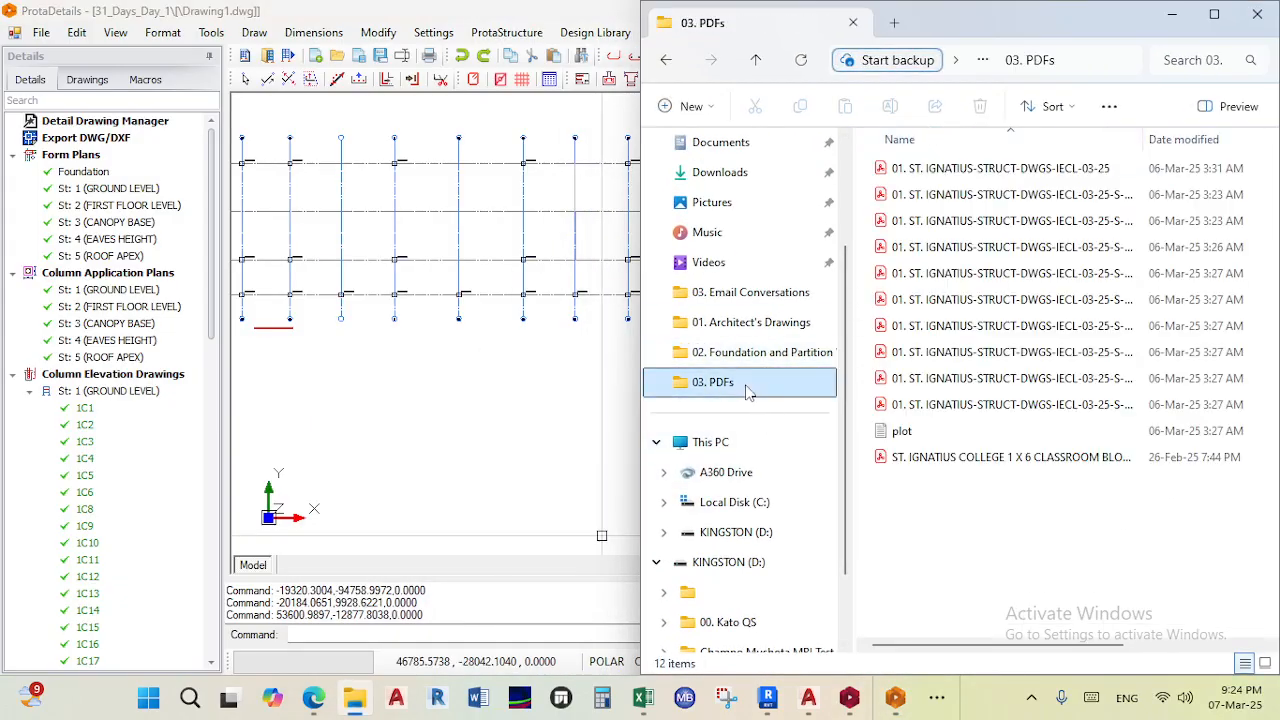
click(748, 294)
scroll(740, 318, up, 3)
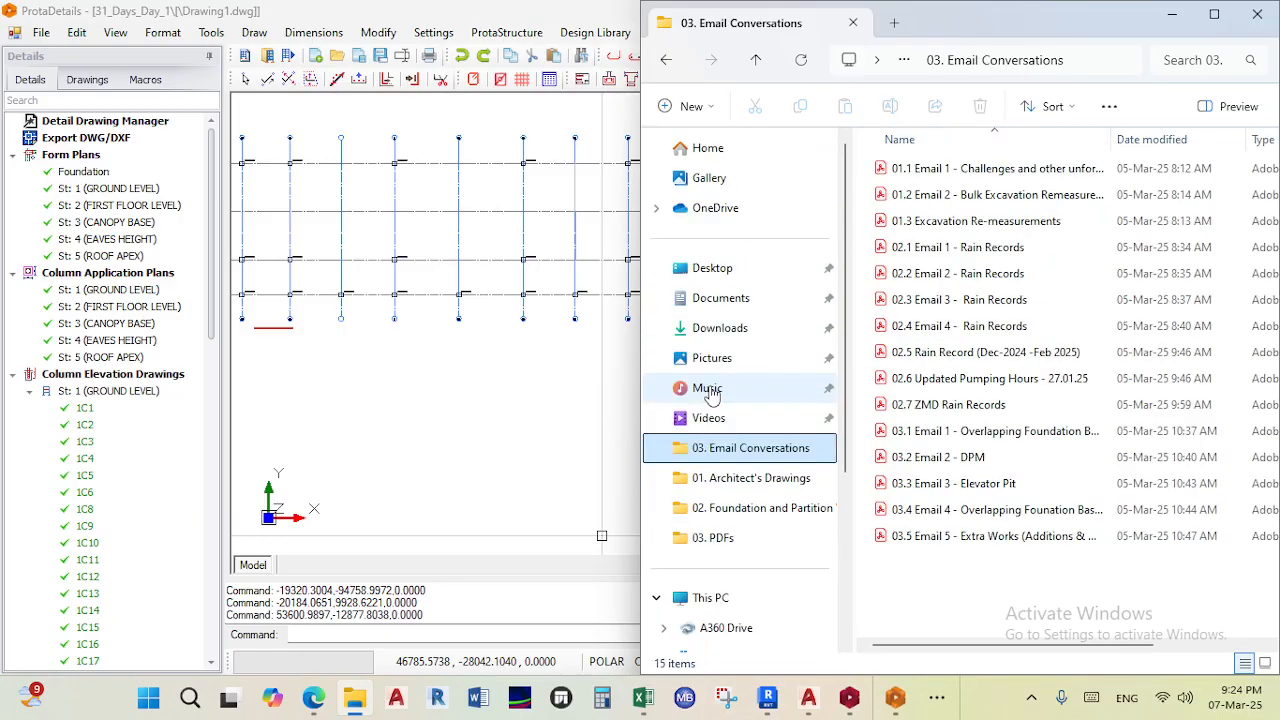
click(752, 274)
scroll(950, 330, down, 5)
click(962, 232)
double_click(962, 232)
double_click(940, 216)
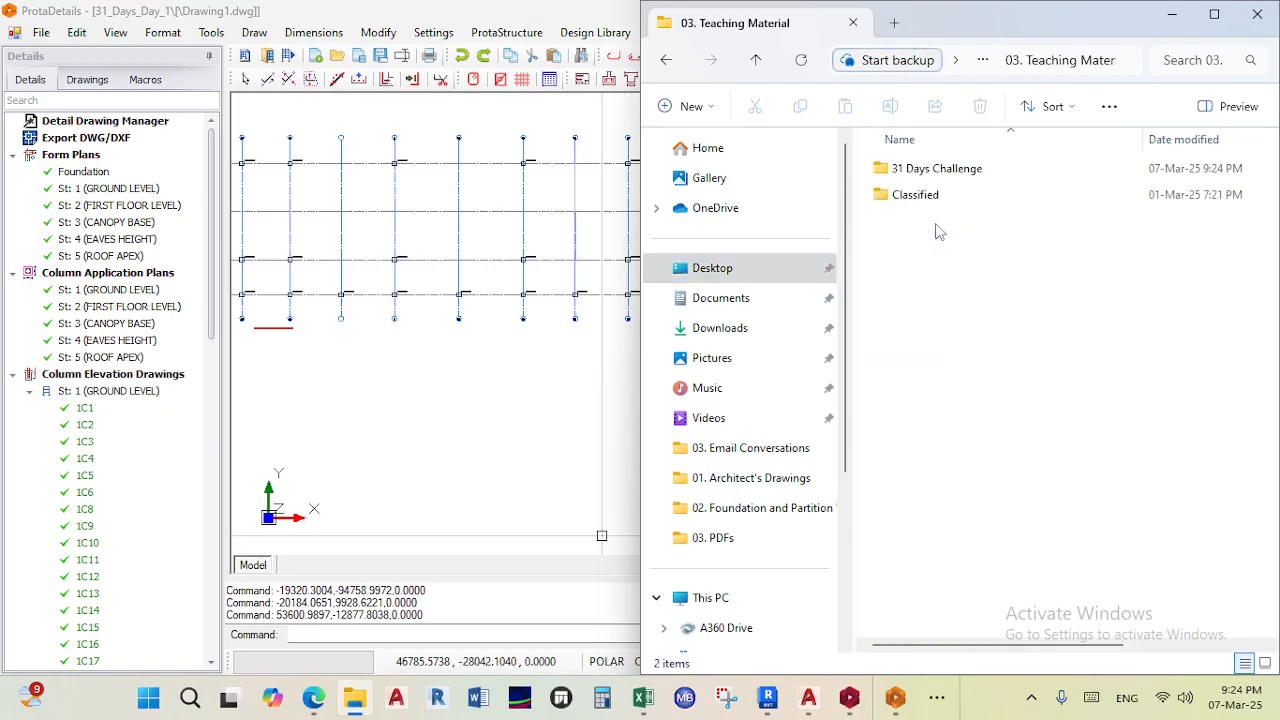
double_click(940, 172)
double_click(932, 196)
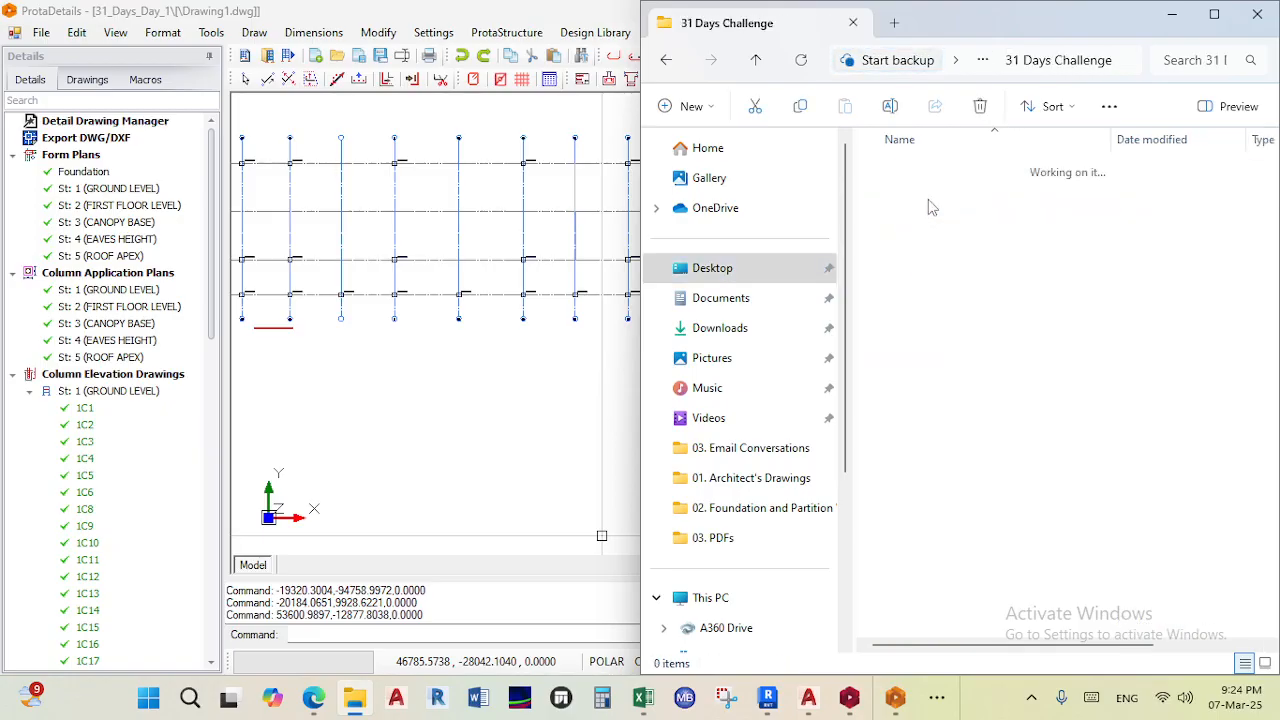
double_click(935, 168)
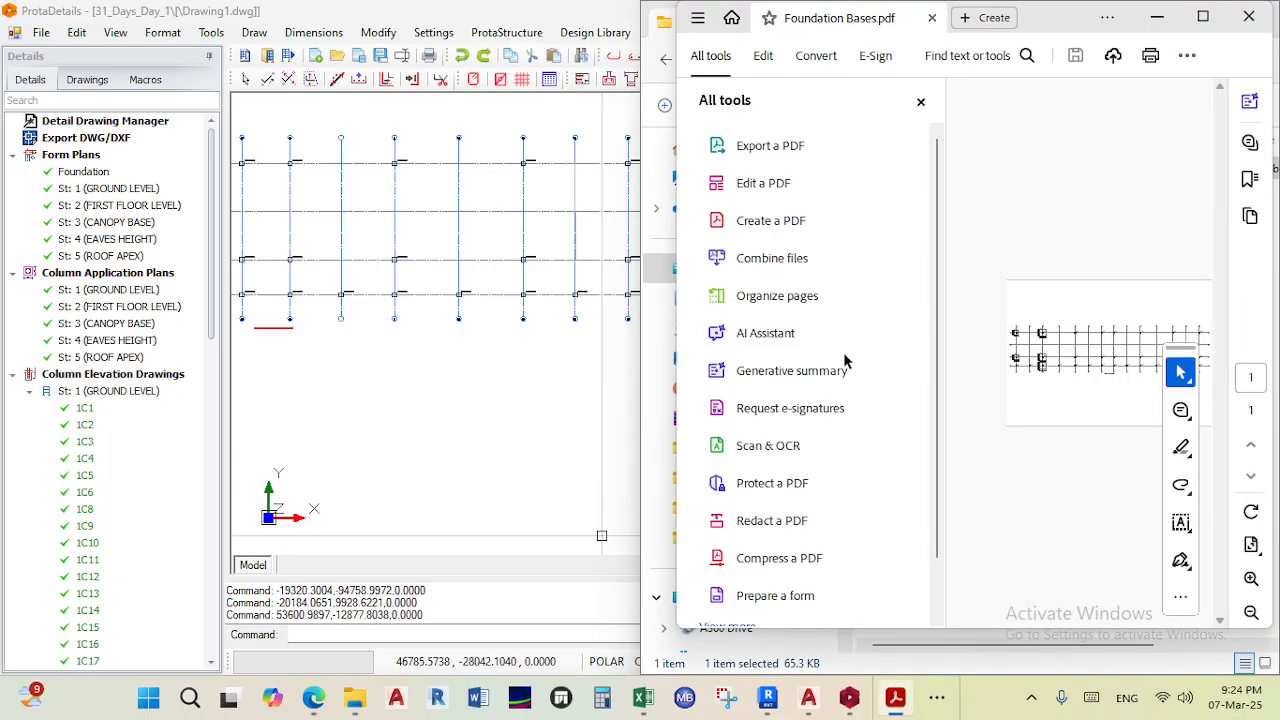
- Inspect the Foundation Bases PDF full screen using the hand tool and zoom
click(921, 103)
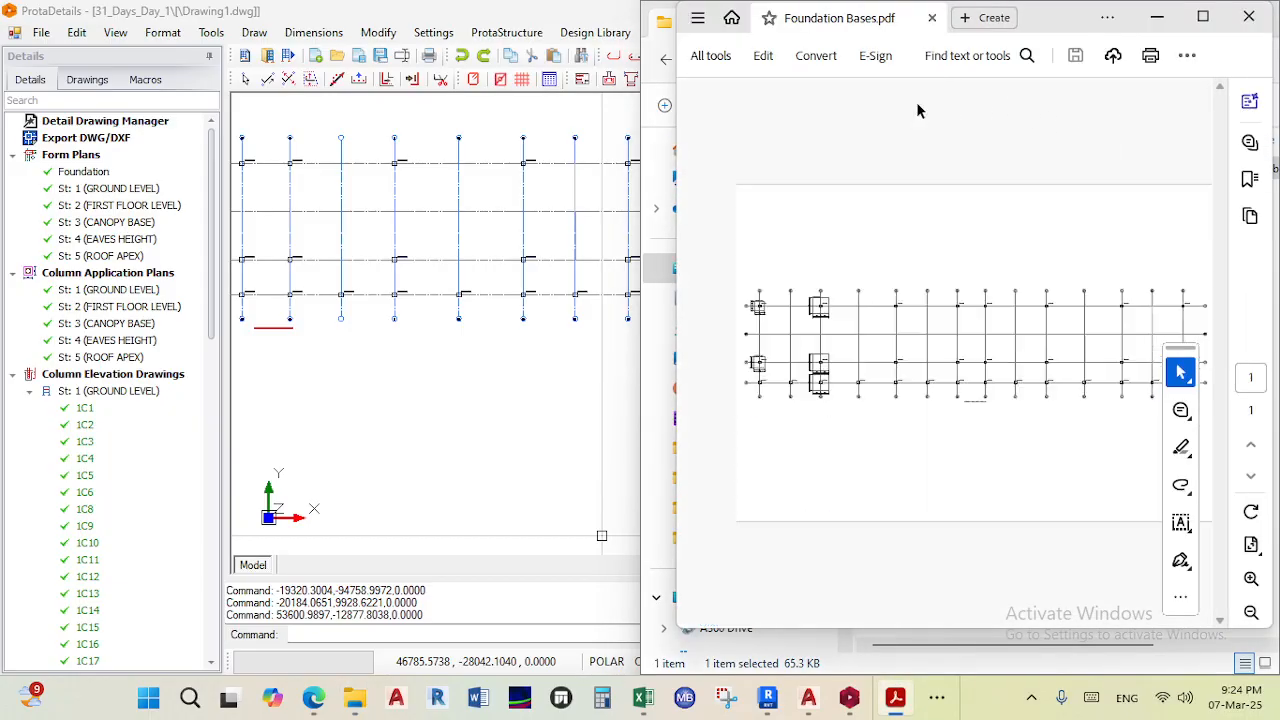
click(1205, 20)
right_click(281, 341)
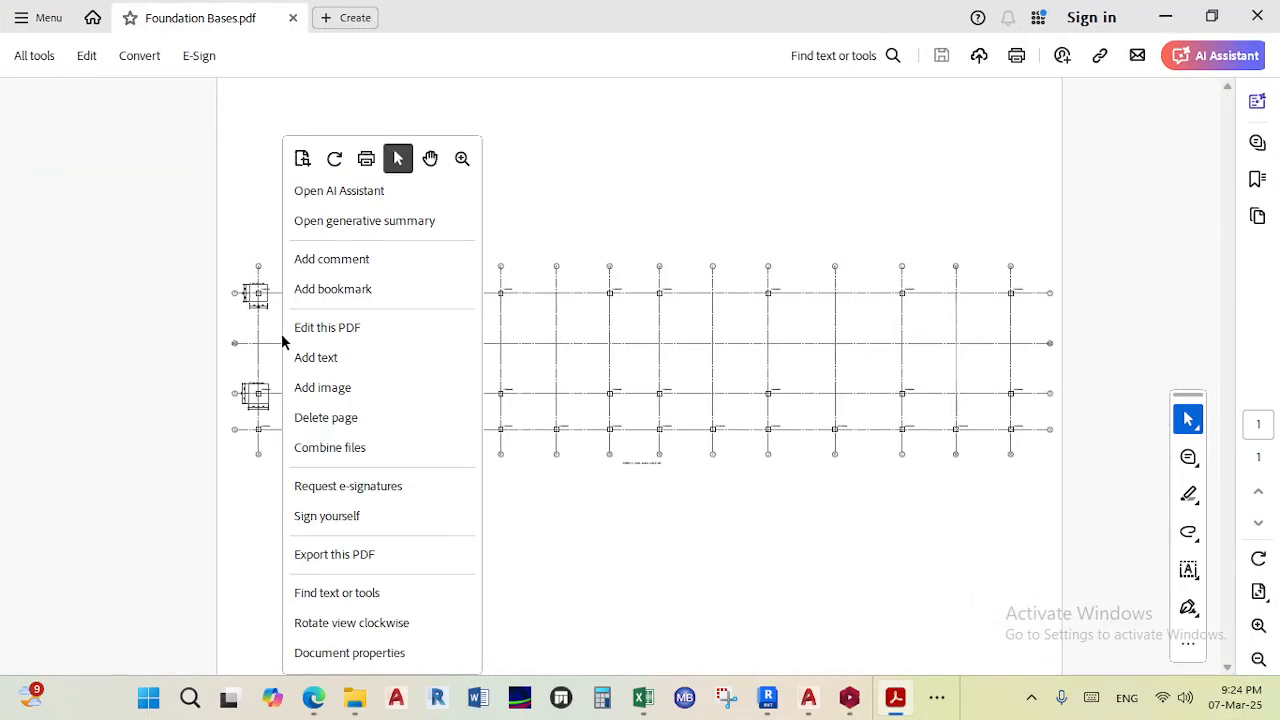
click(430, 158)
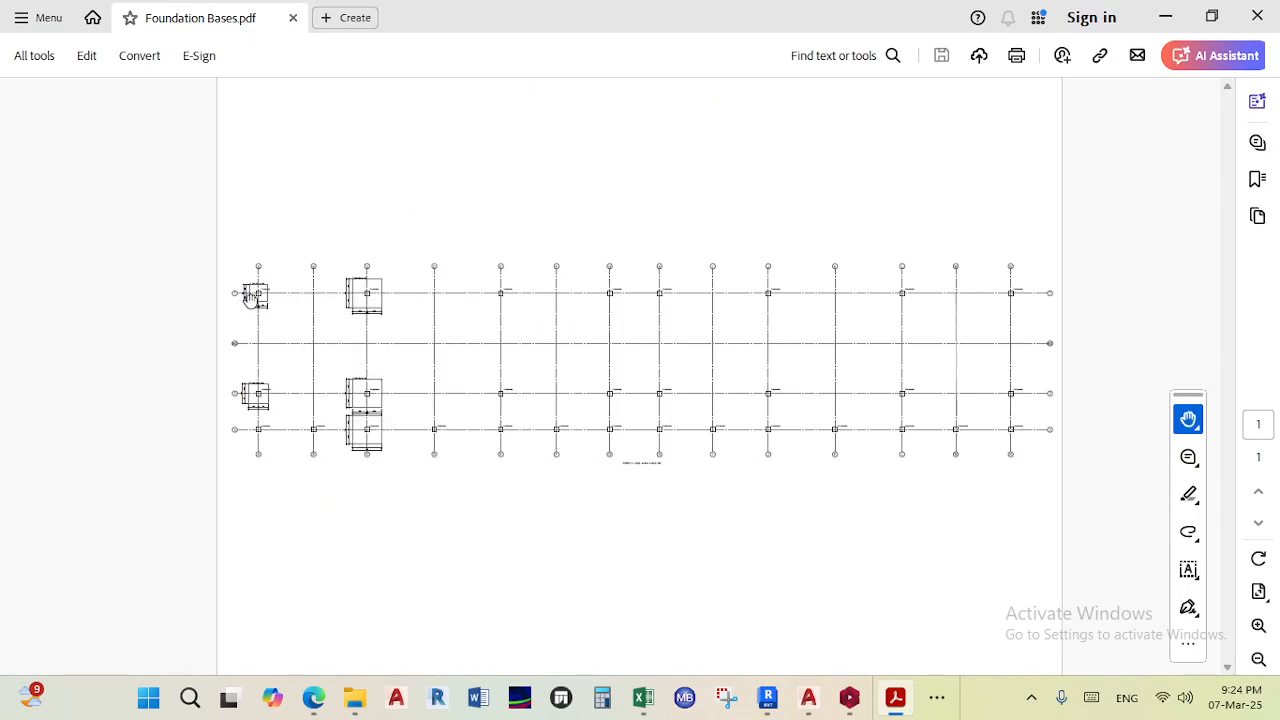
ctrl+scroll(254, 297, up, 2)
ctrl+scroll(258, 308, up, 3)
ctrl+scroll(263, 311, down, 3)
ctrl+scroll(428, 280, down, 4)
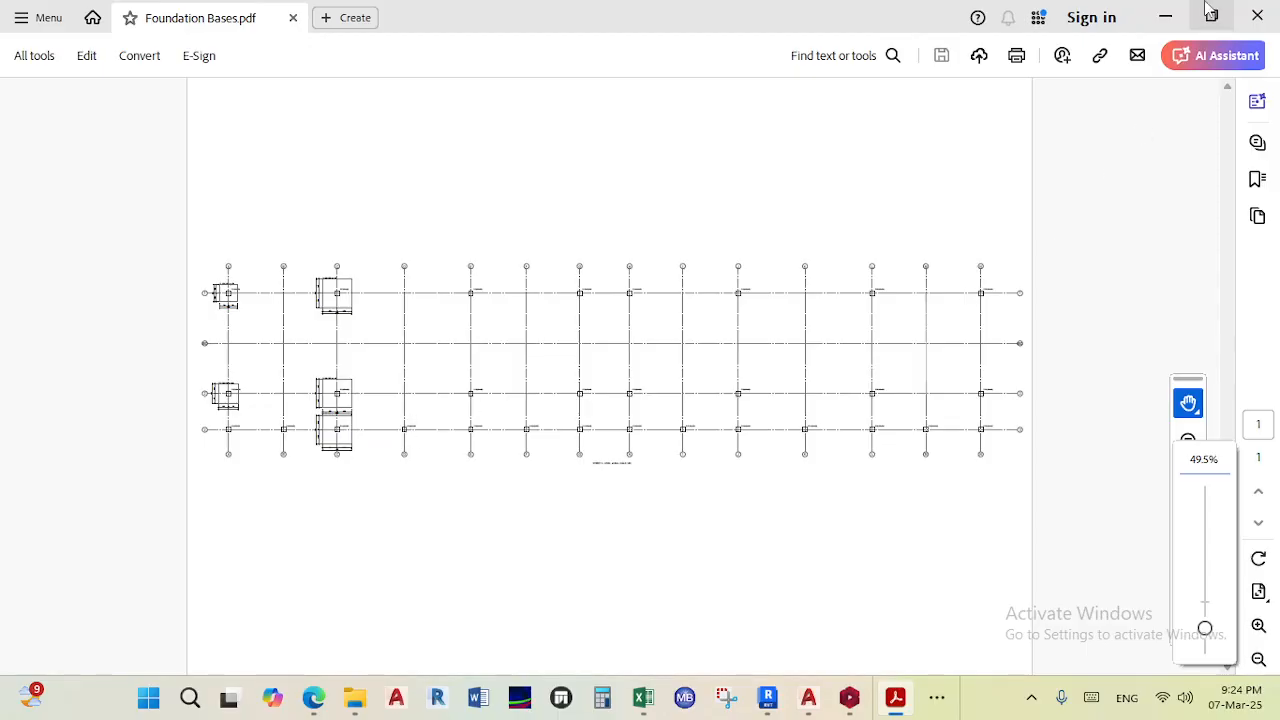
click(1165, 18)
- Create a new folder named DWGs in the 31 Days Challenge folder
drag(1112, 8, 775, 122)
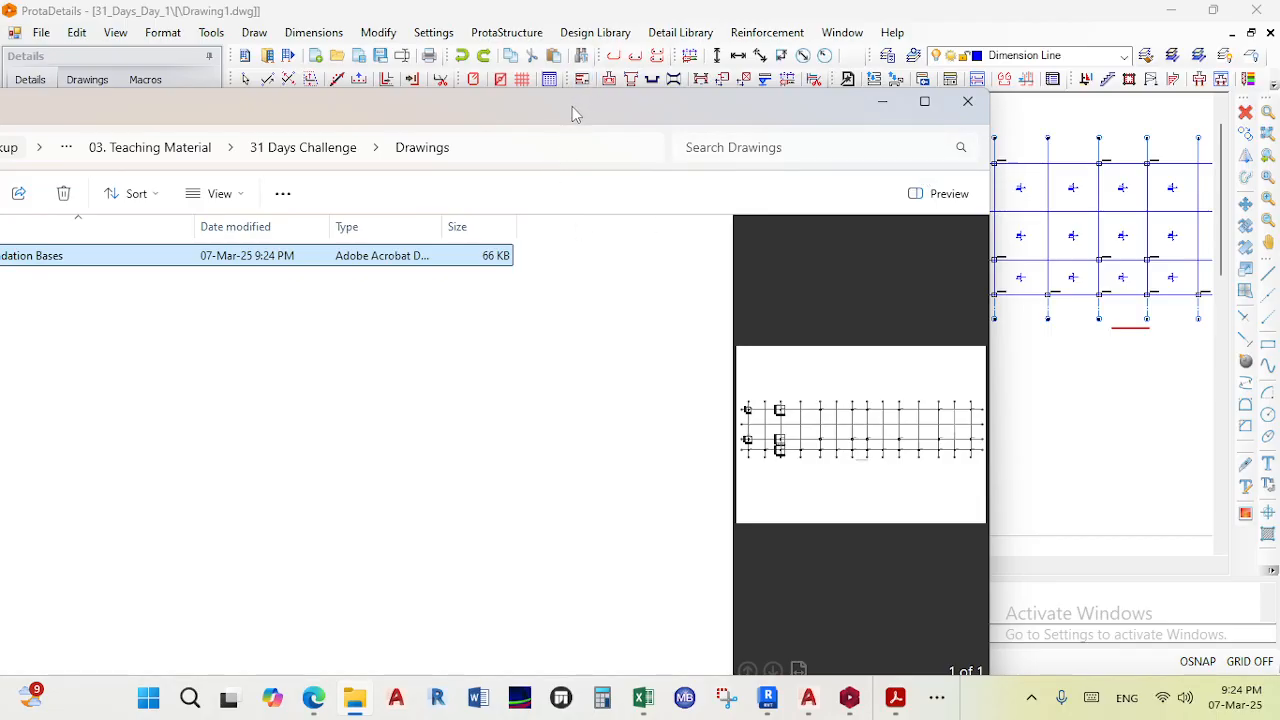
drag(575, 113, 893, 110)
click(64, 147)
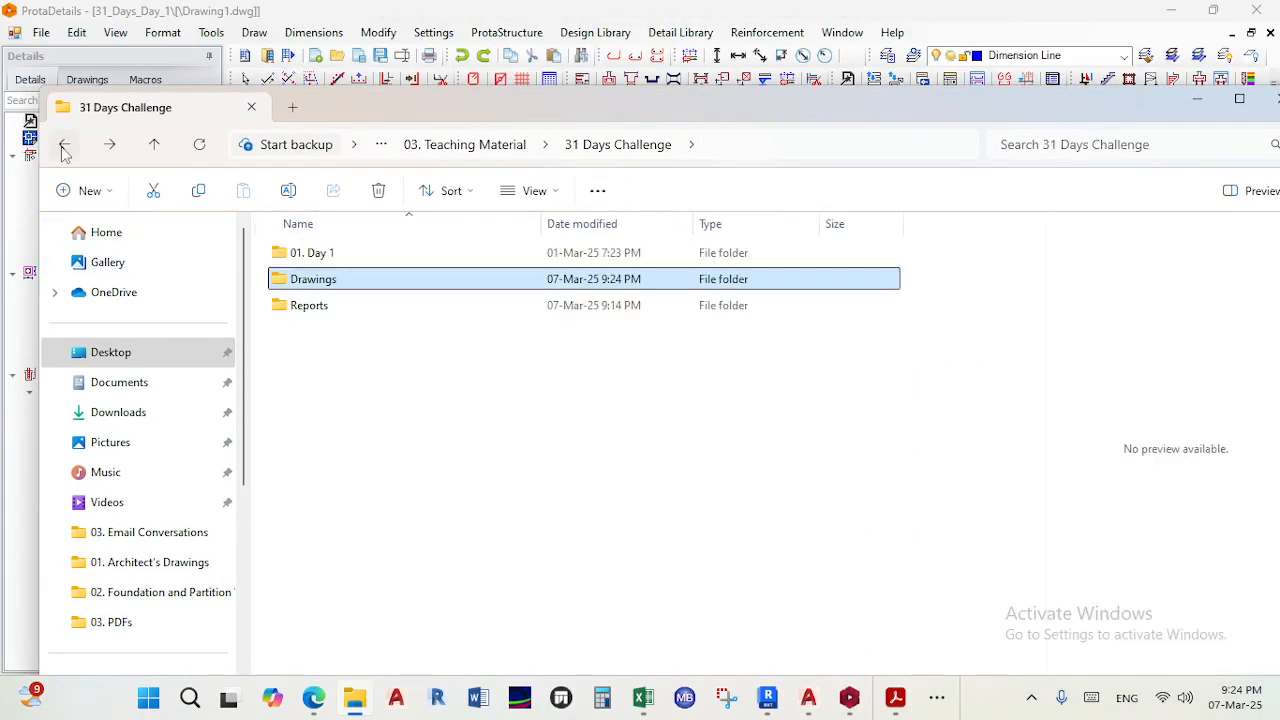
right_click(298, 355)
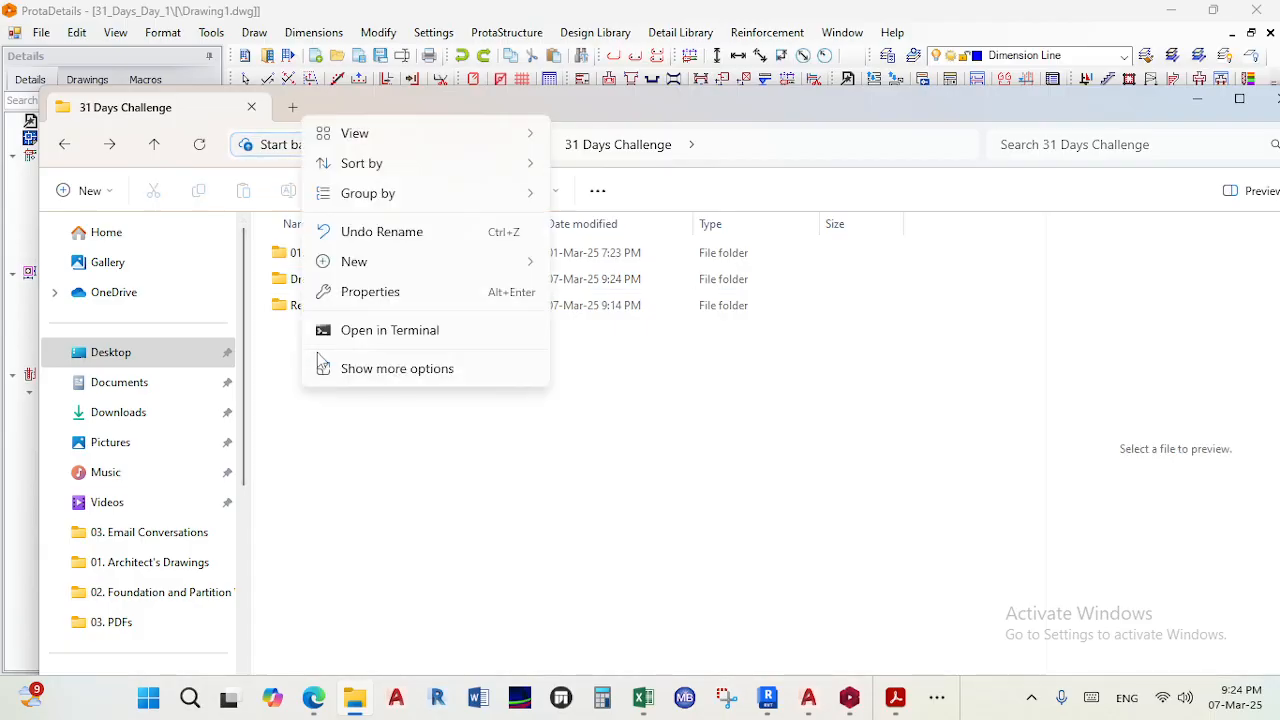
mouse_move(429, 263)
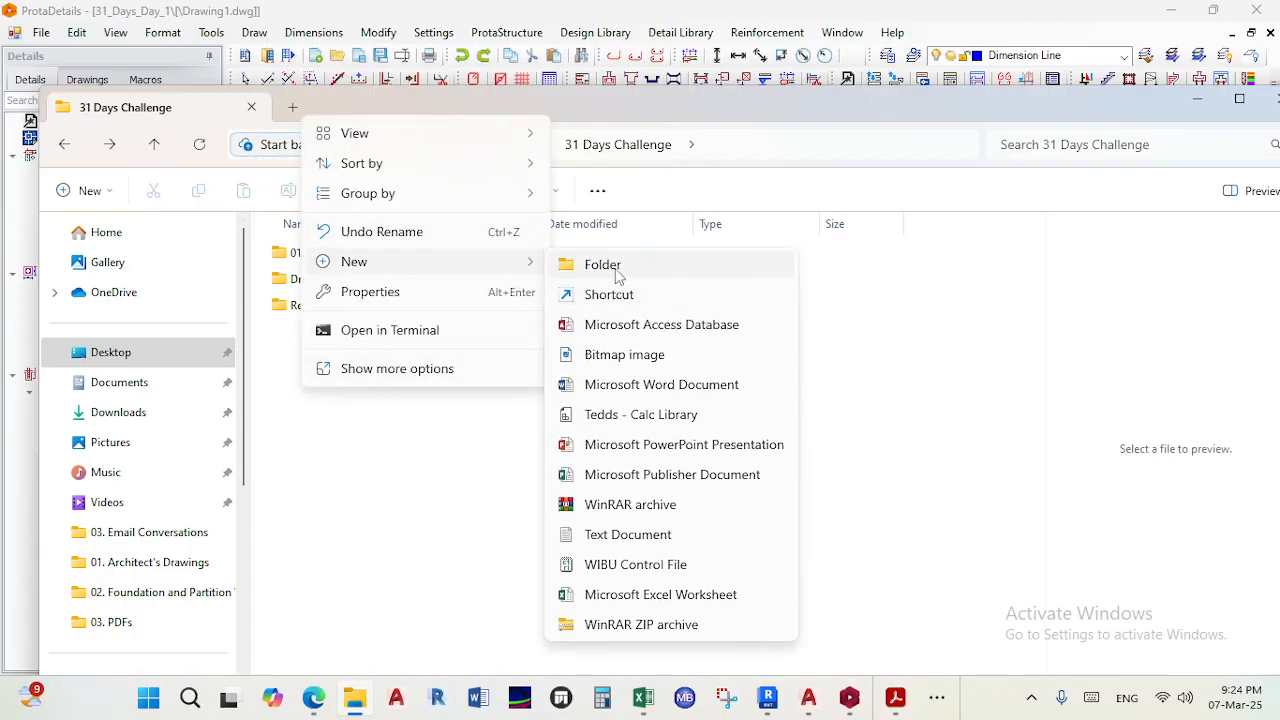
click(582, 266)
text(DWGs)
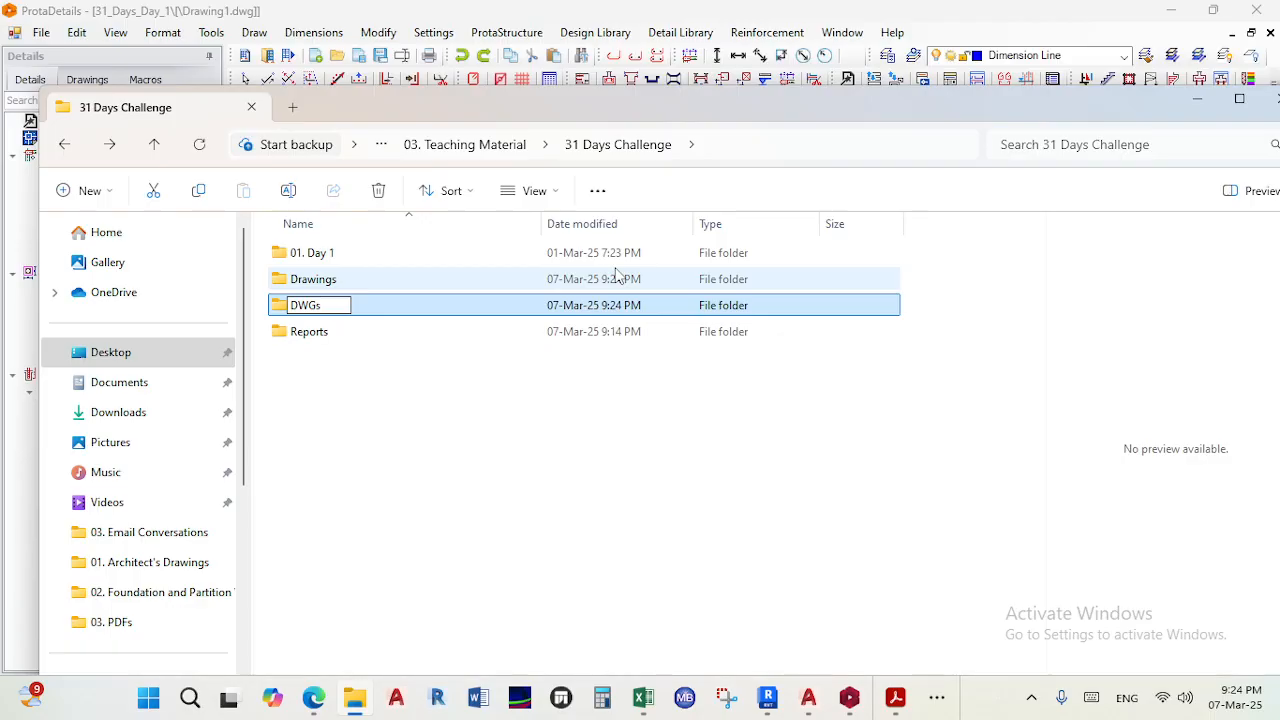
key(Return)
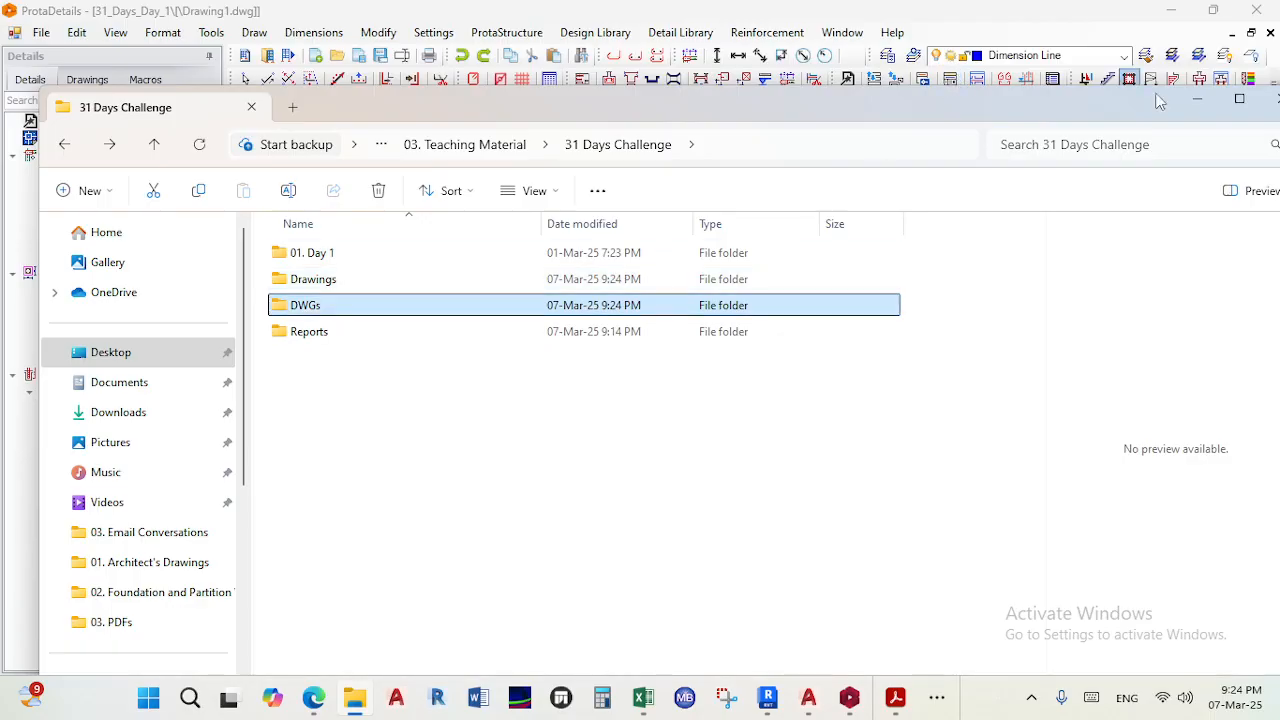
- Open the Export to DWG/DXF dialog for the ProtaDetails drawings
drag(1131, 117, 807, 116)
click(957, 98)
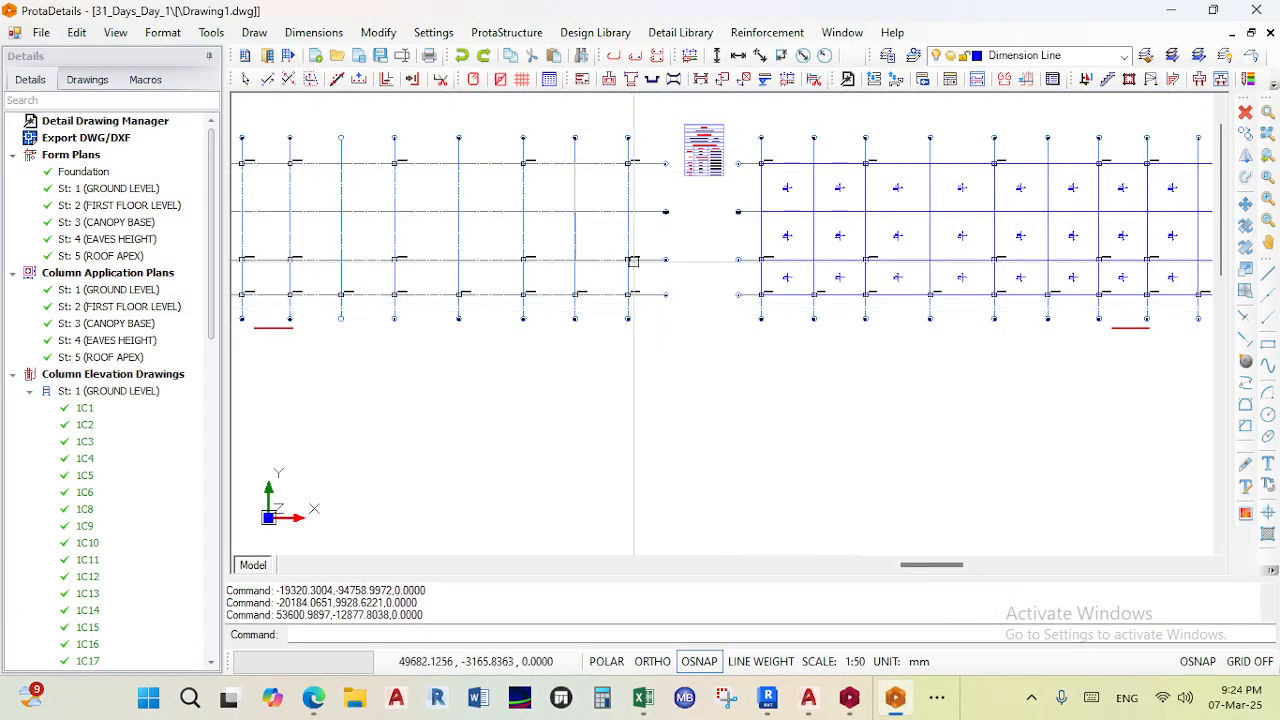
scroll(862, 305, down, 3)
scroll(634, 183, down, 4)
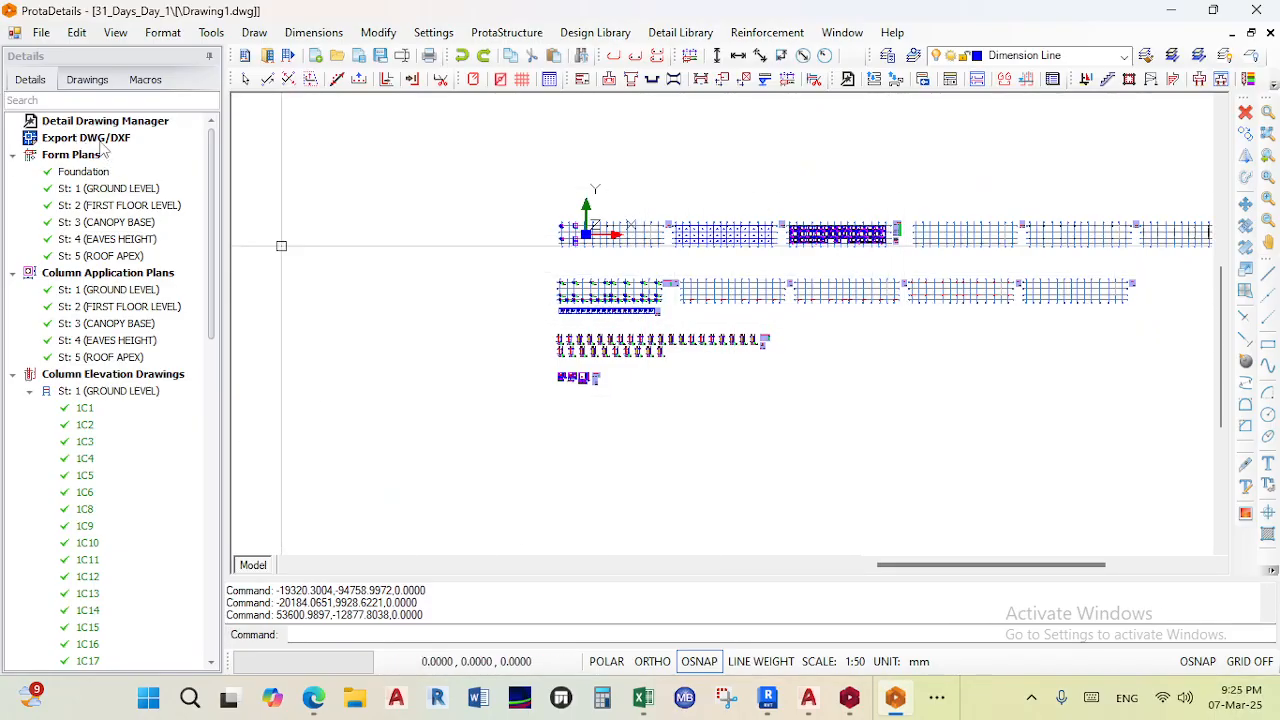
click(41, 32)
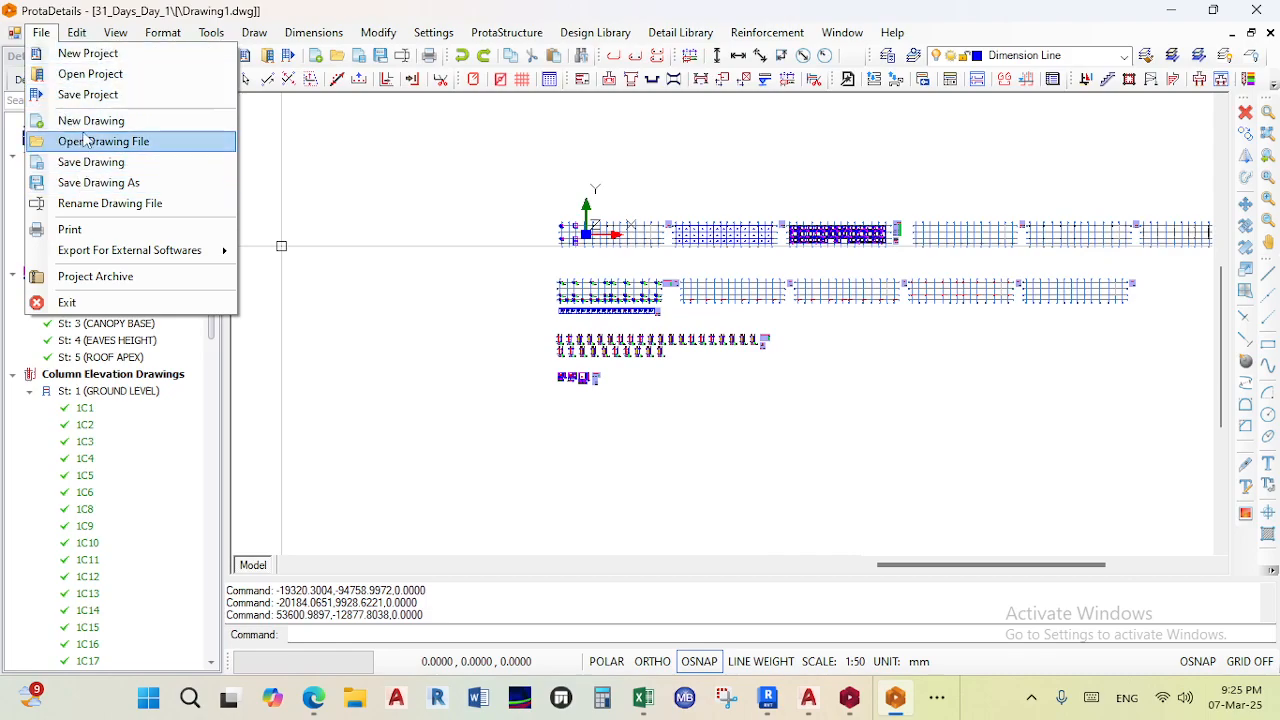
mouse_move(96, 252)
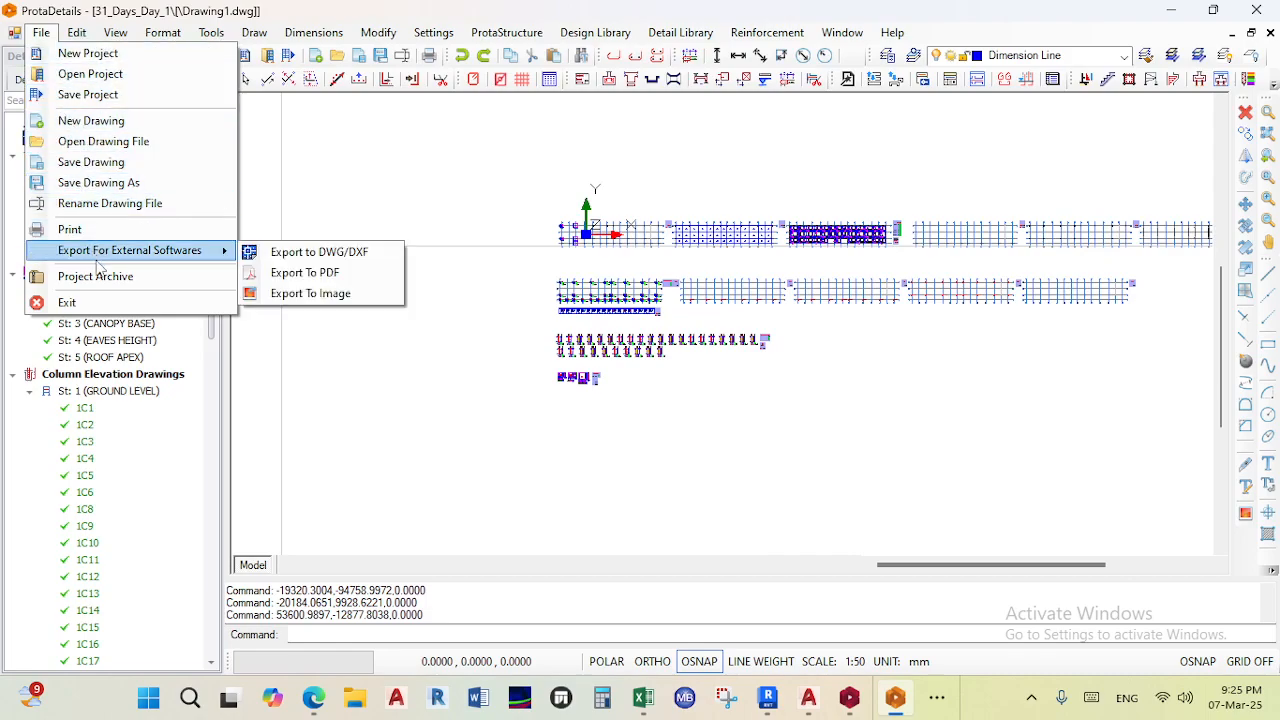
click(320, 255)
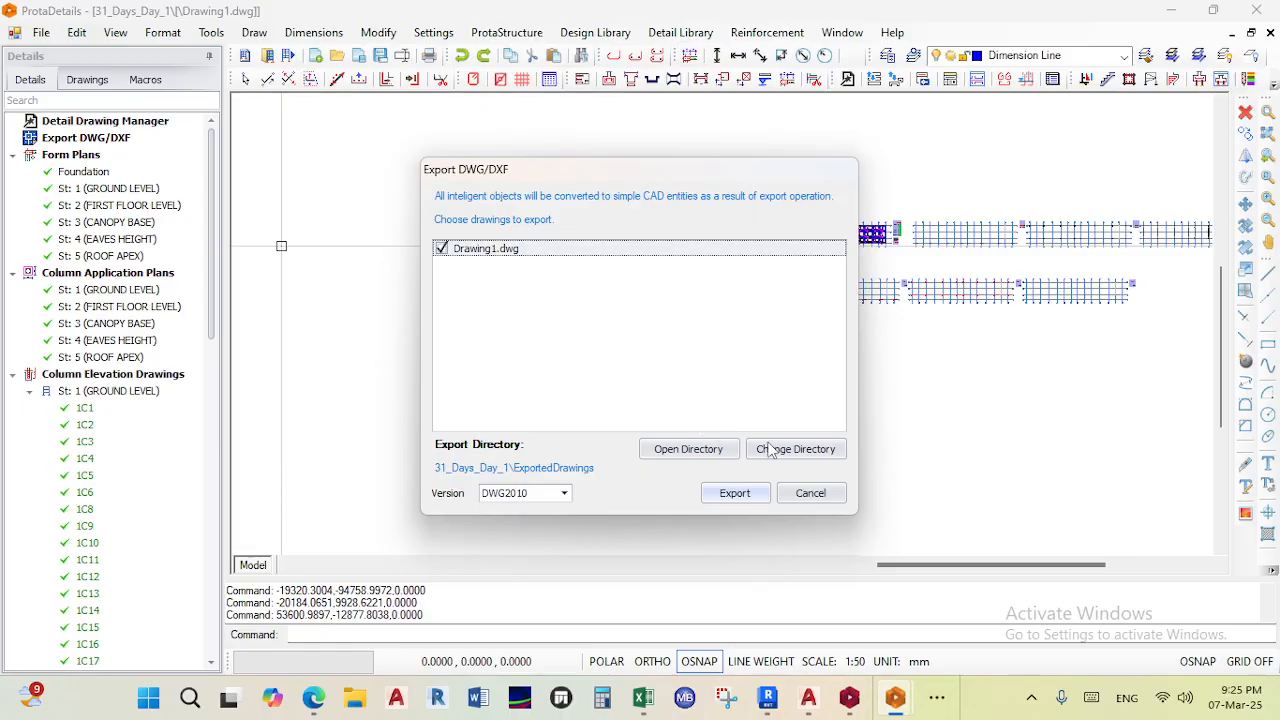
- Open the current export directory in File Explorer and browse up to the Documents folder
click(714, 451)
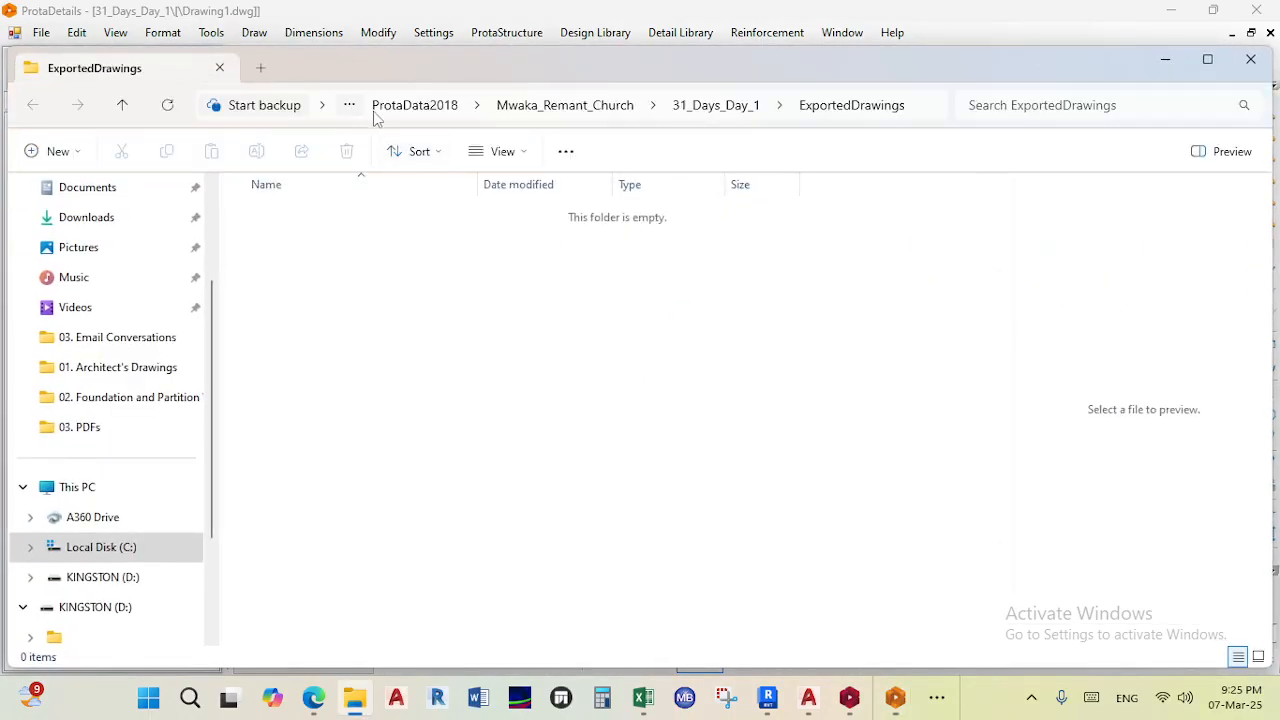
click(352, 105)
click(350, 106)
click(324, 106)
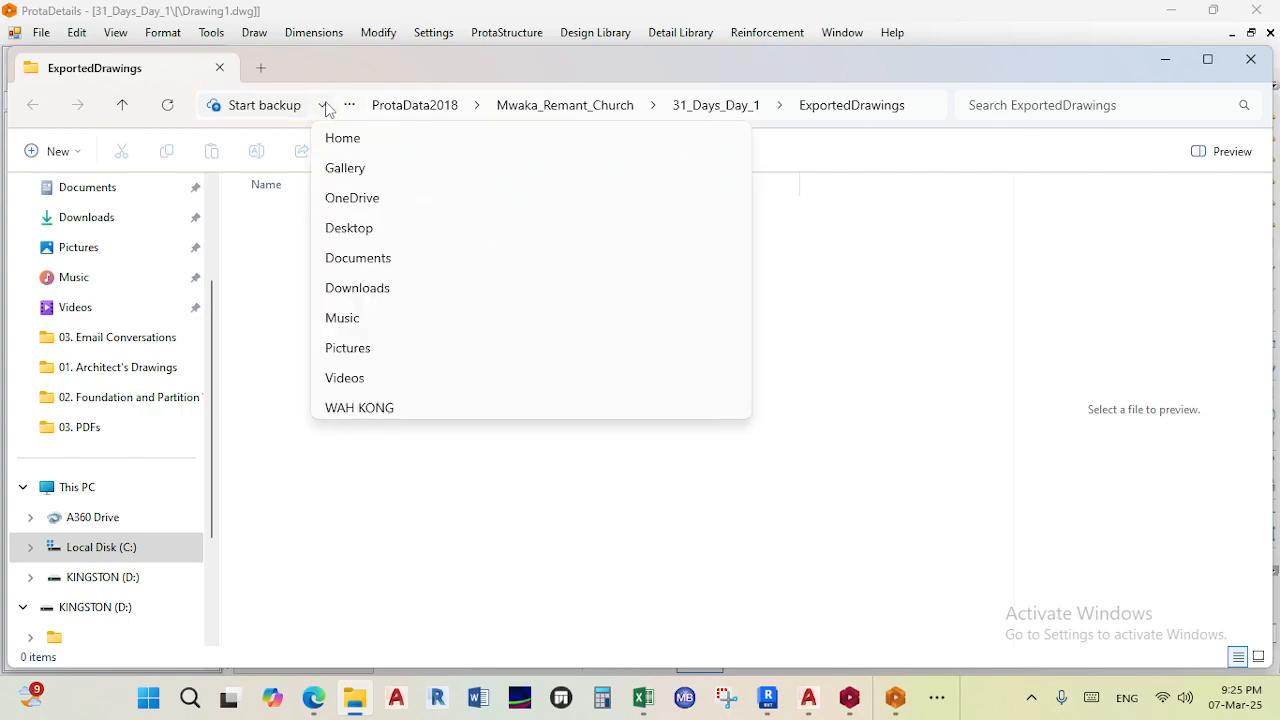
click(910, 113)
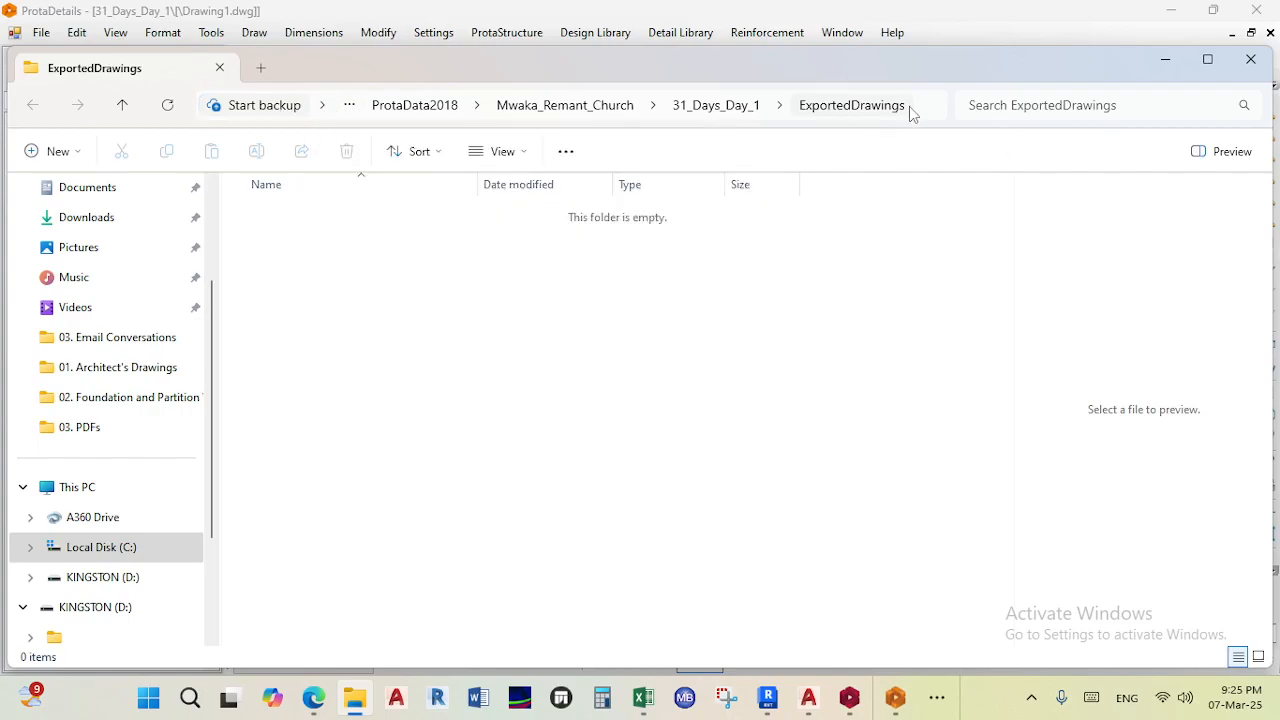
click(475, 106)
click(351, 111)
click(351, 107)
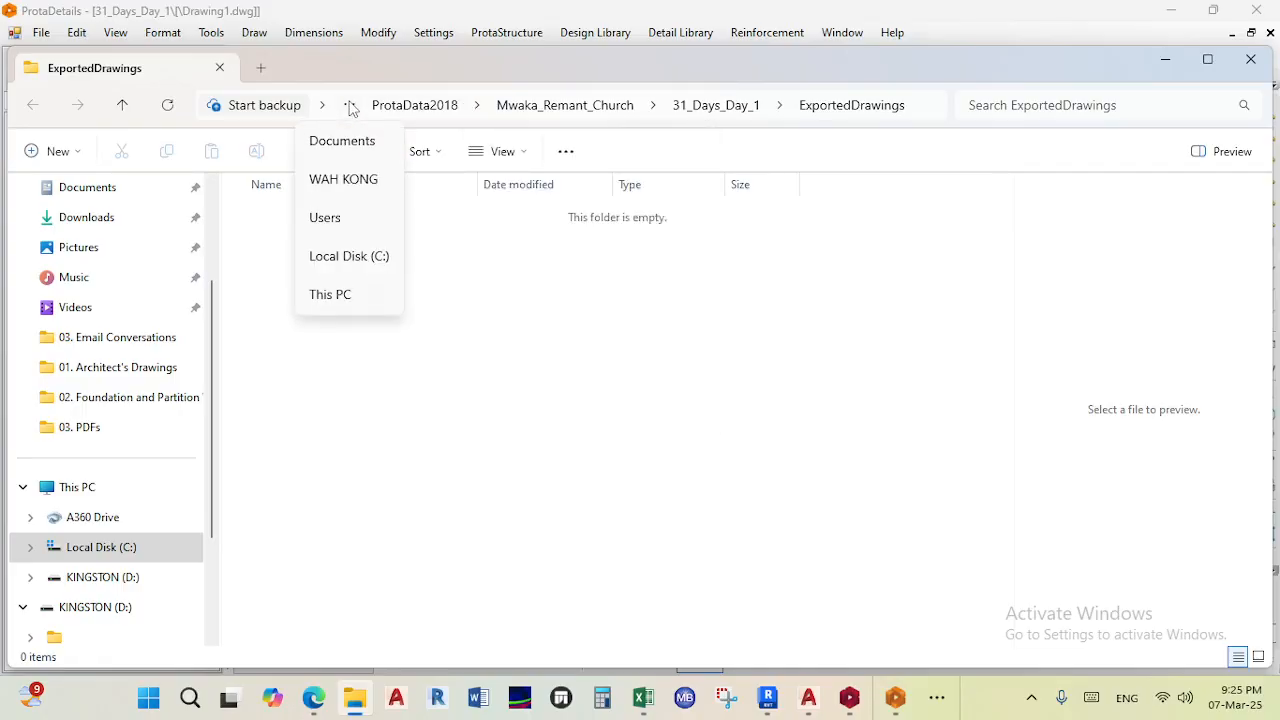
click(343, 141)
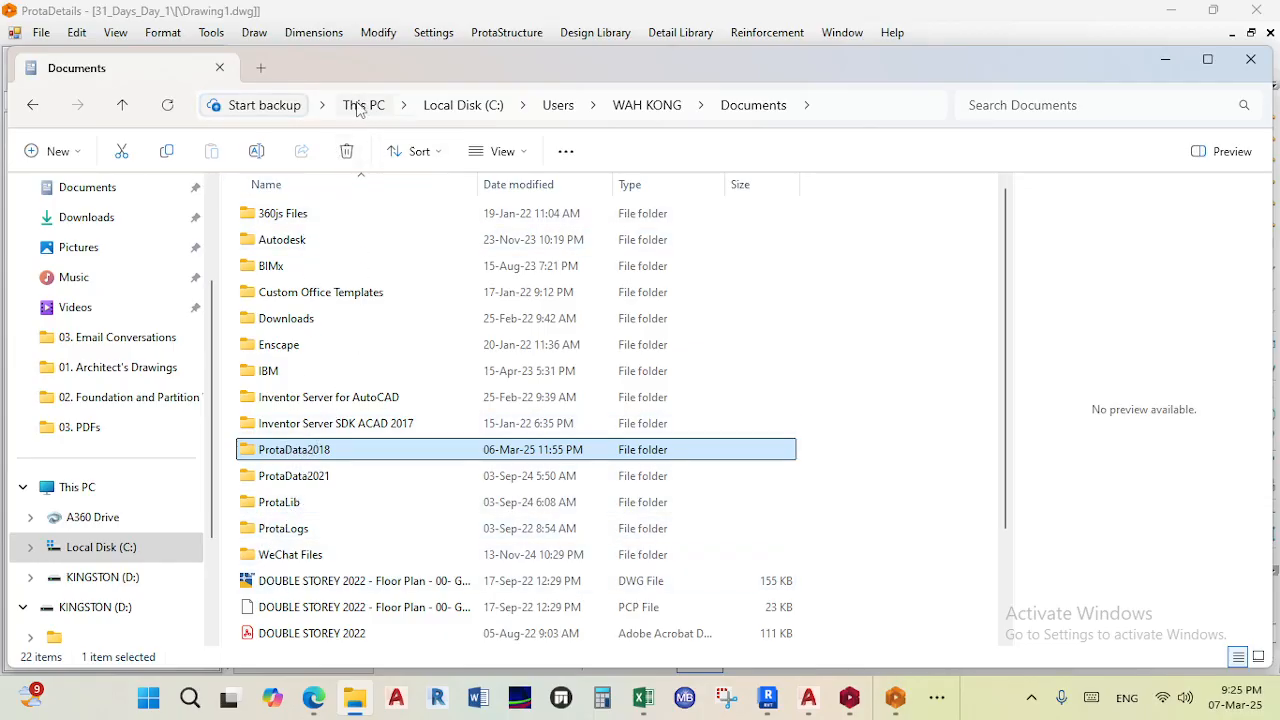
click(1165, 61)
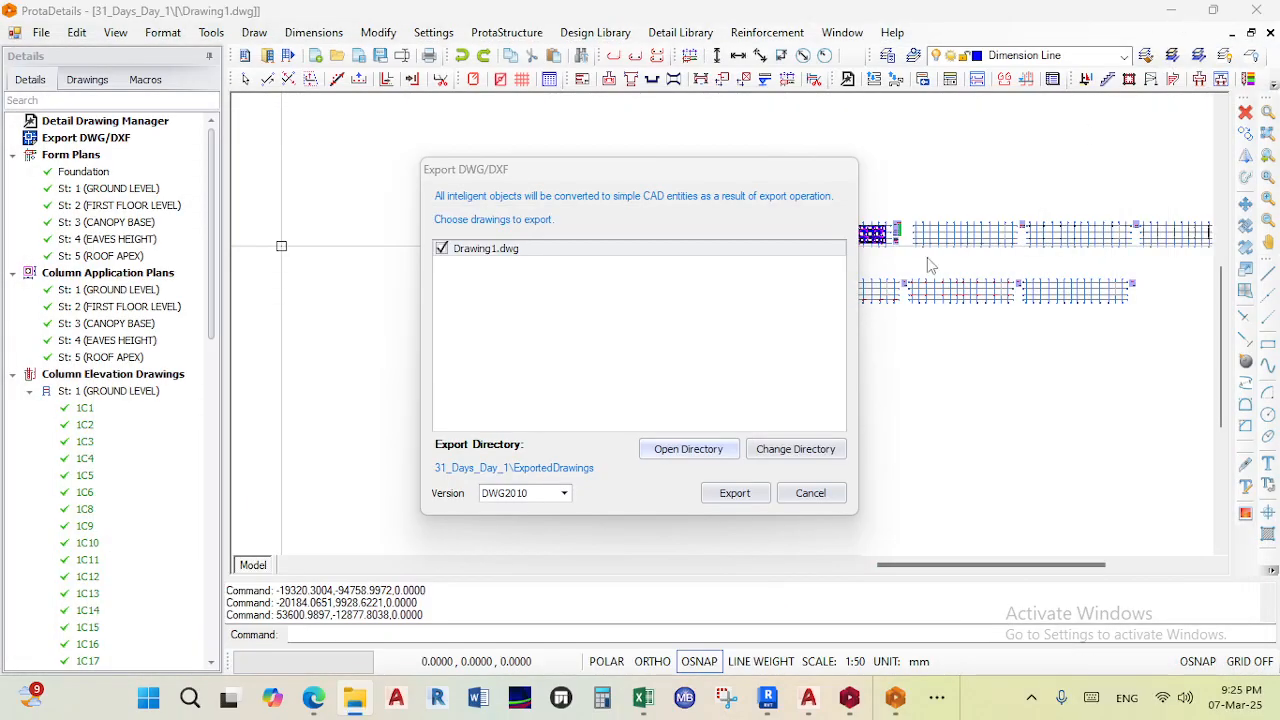
- Change the export directory to the DWGs folder inside 31 Days Challenge under Teaching Material
click(795, 449)
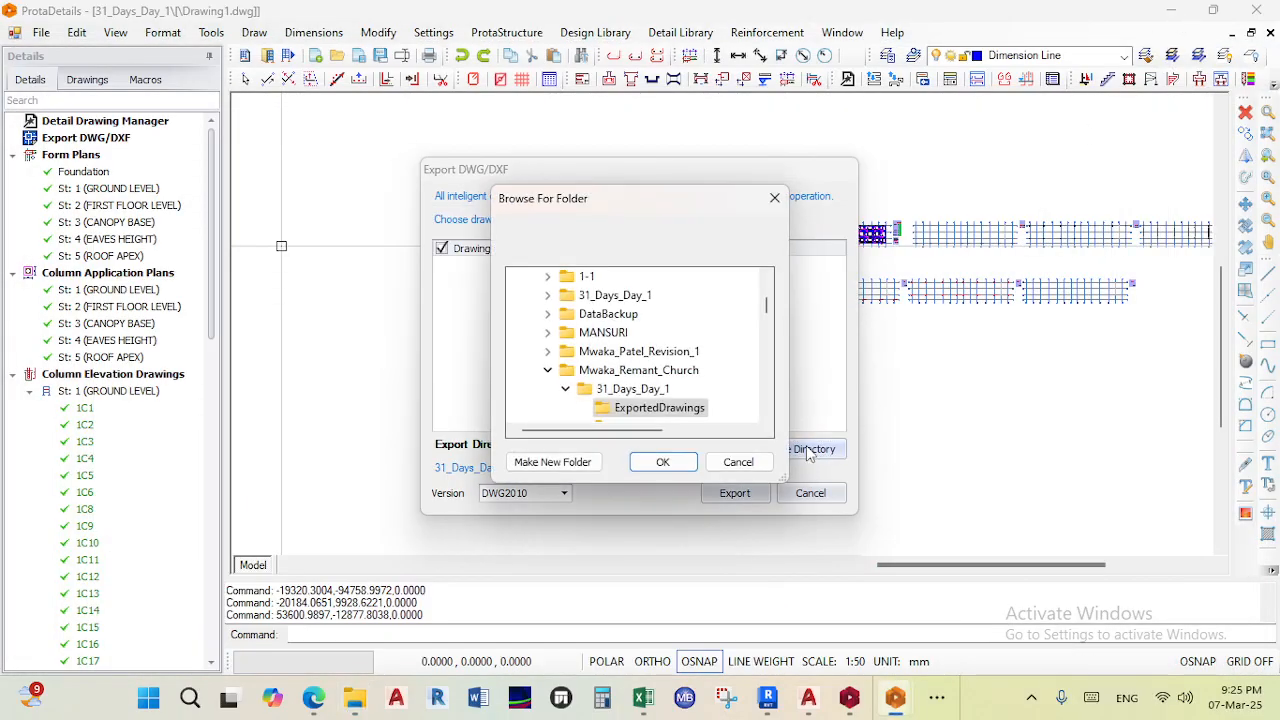
scroll(647, 380, up, 10)
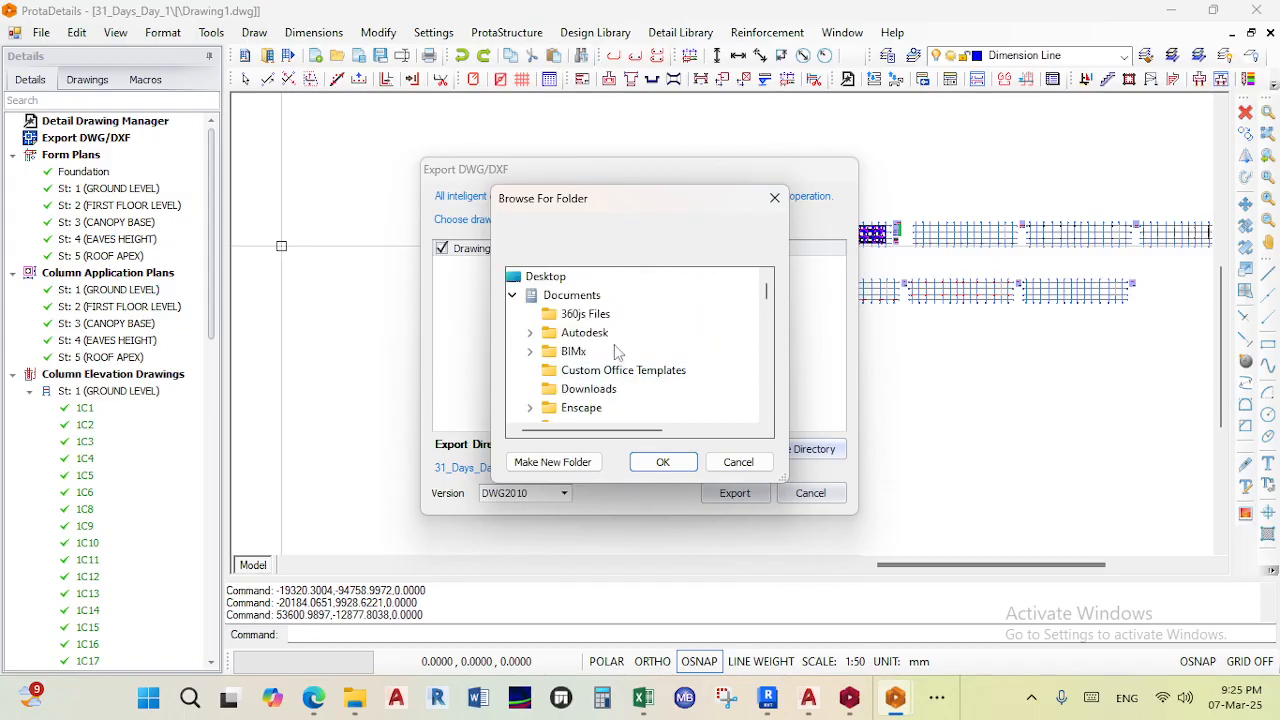
scroll(647, 380, down, 3)
scroll(593, 365, up, 2)
scroll(593, 365, up, 2)
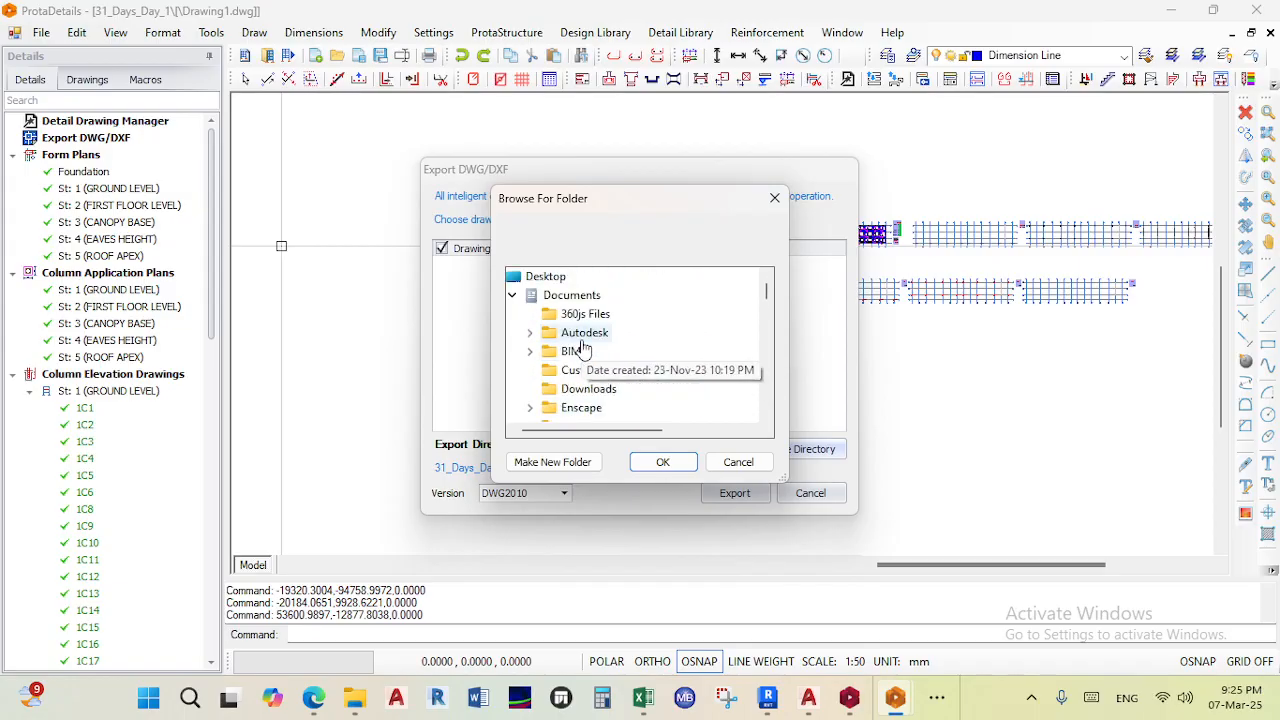
click(556, 278)
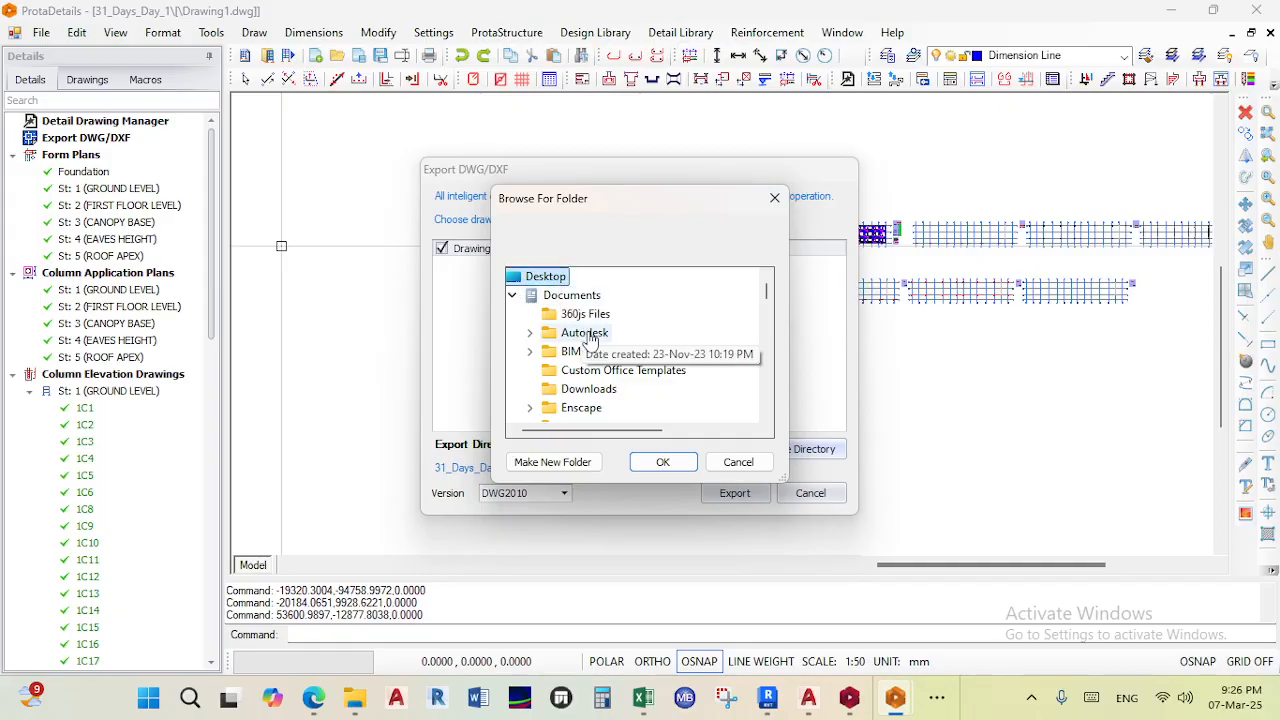
scroll(586, 345, down, 5)
scroll(700, 390, down, 2)
scroll(705, 391, up, 2)
scroll(664, 395, down, 5)
scroll(655, 393, down, 15)
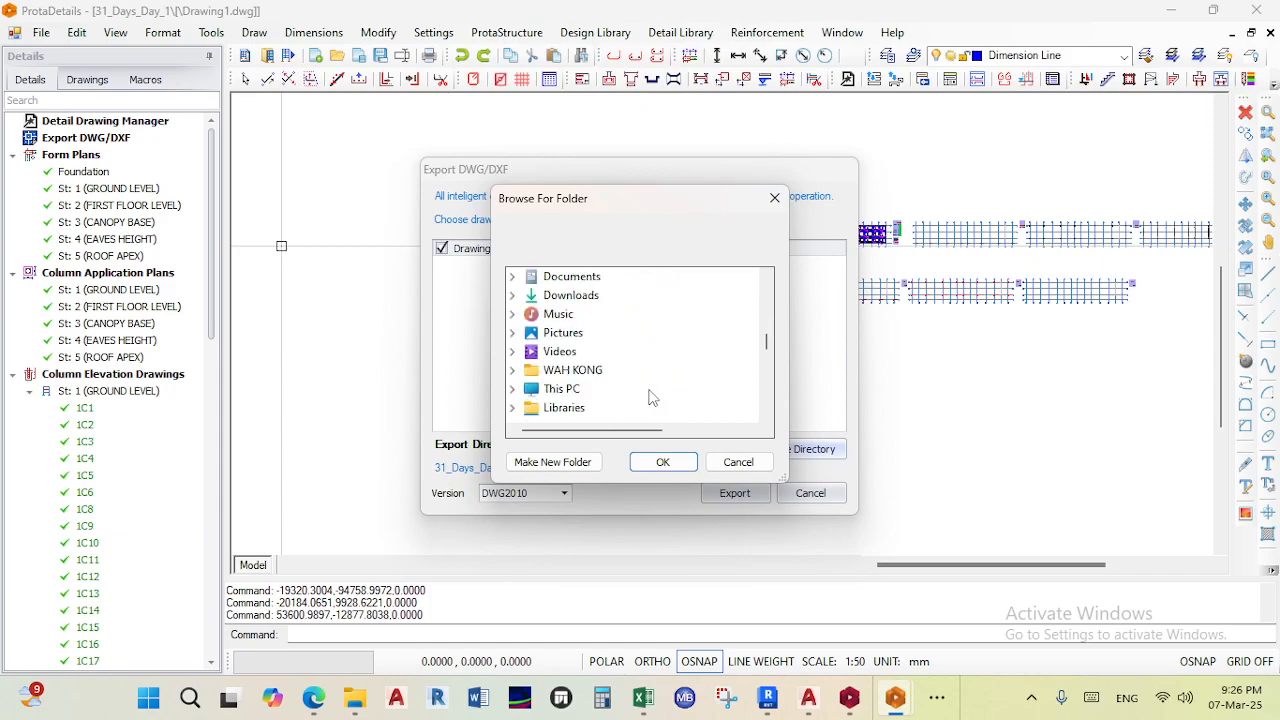
scroll(648, 398, down, 2)
scroll(645, 392, up, 2)
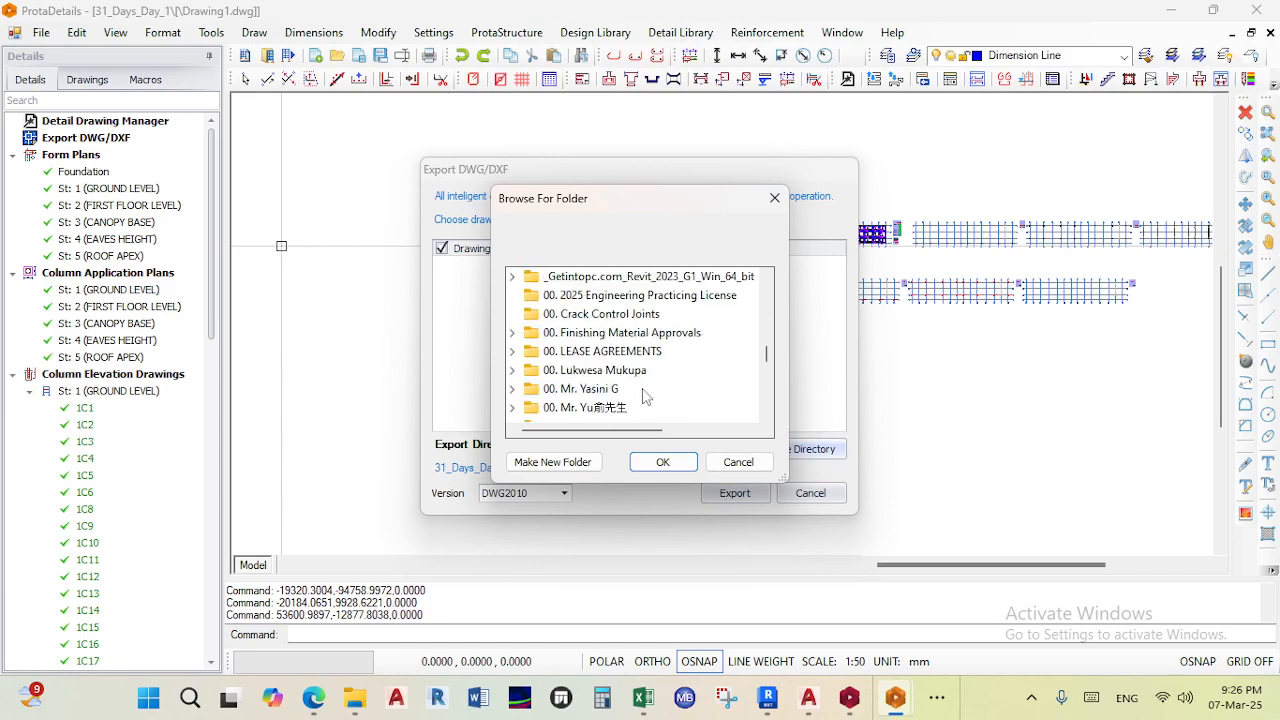
scroll(628, 360, down, 2)
scroll(610, 362, down, 3)
scroll(609, 368, up, 7)
scroll(611, 376, down, 5)
scroll(609, 376, up, 3)
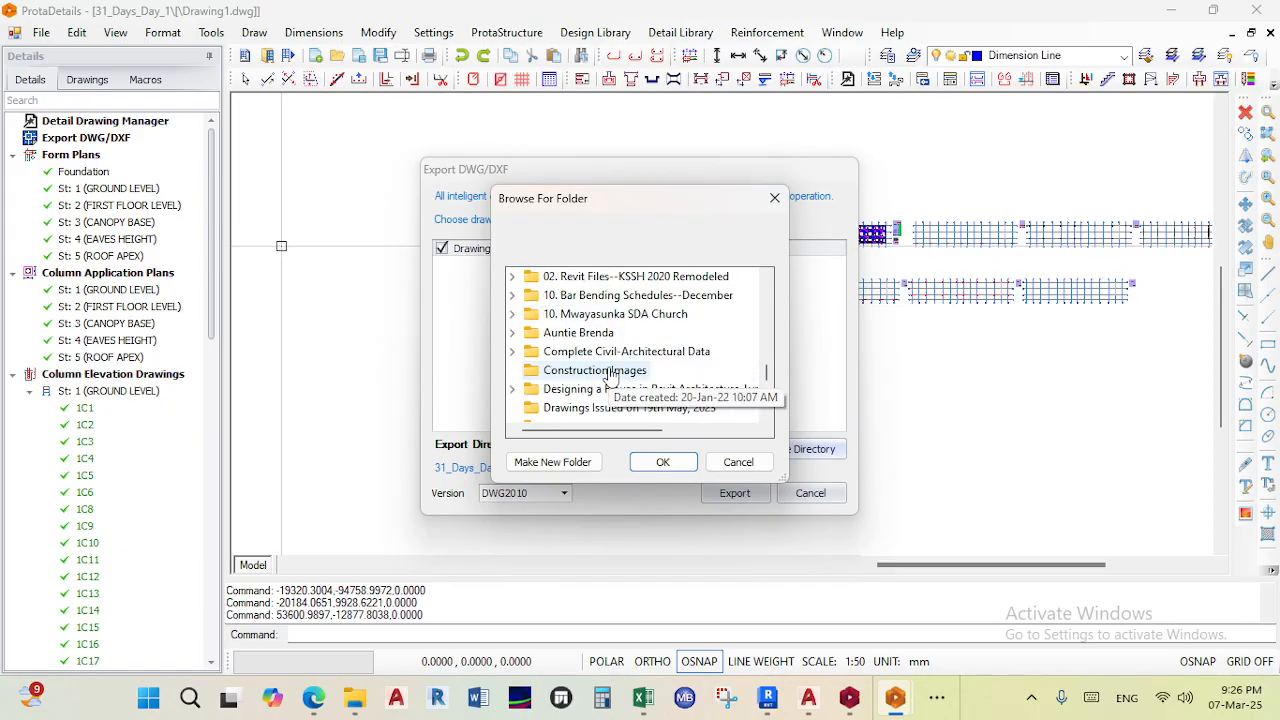
scroll(608, 374, down, 3)
scroll(615, 368, up, 5)
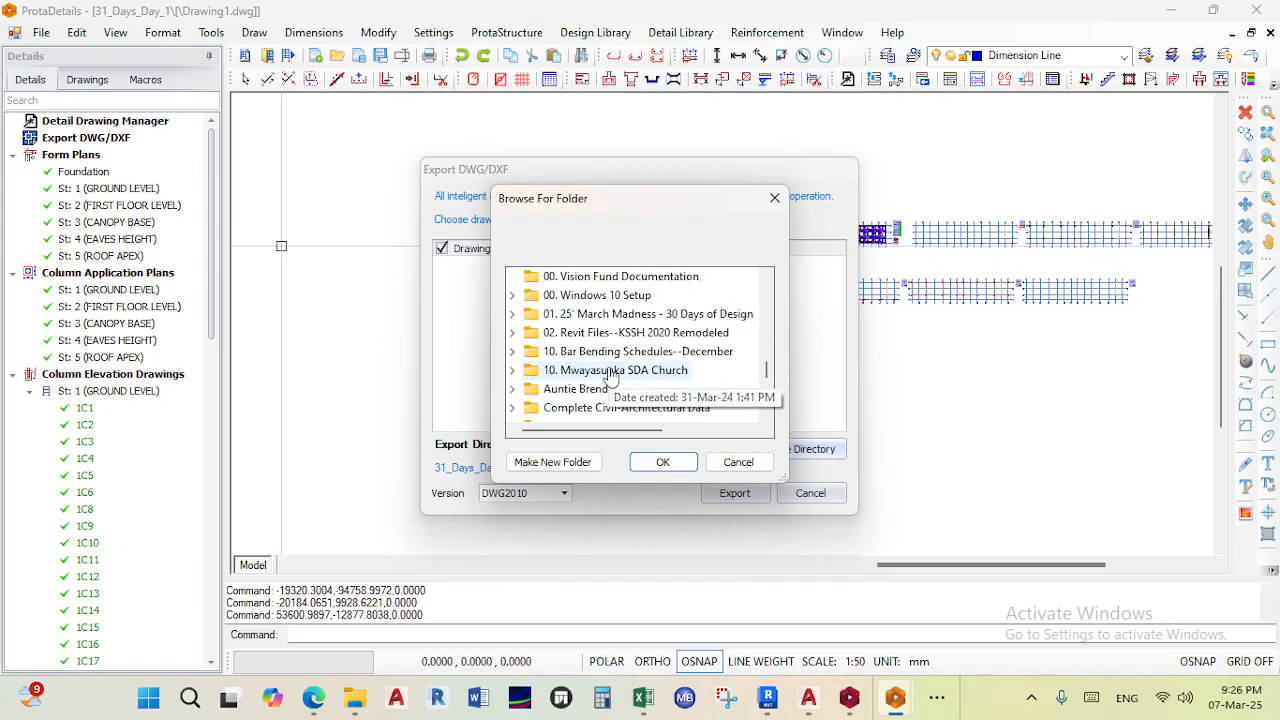
click(620, 314)
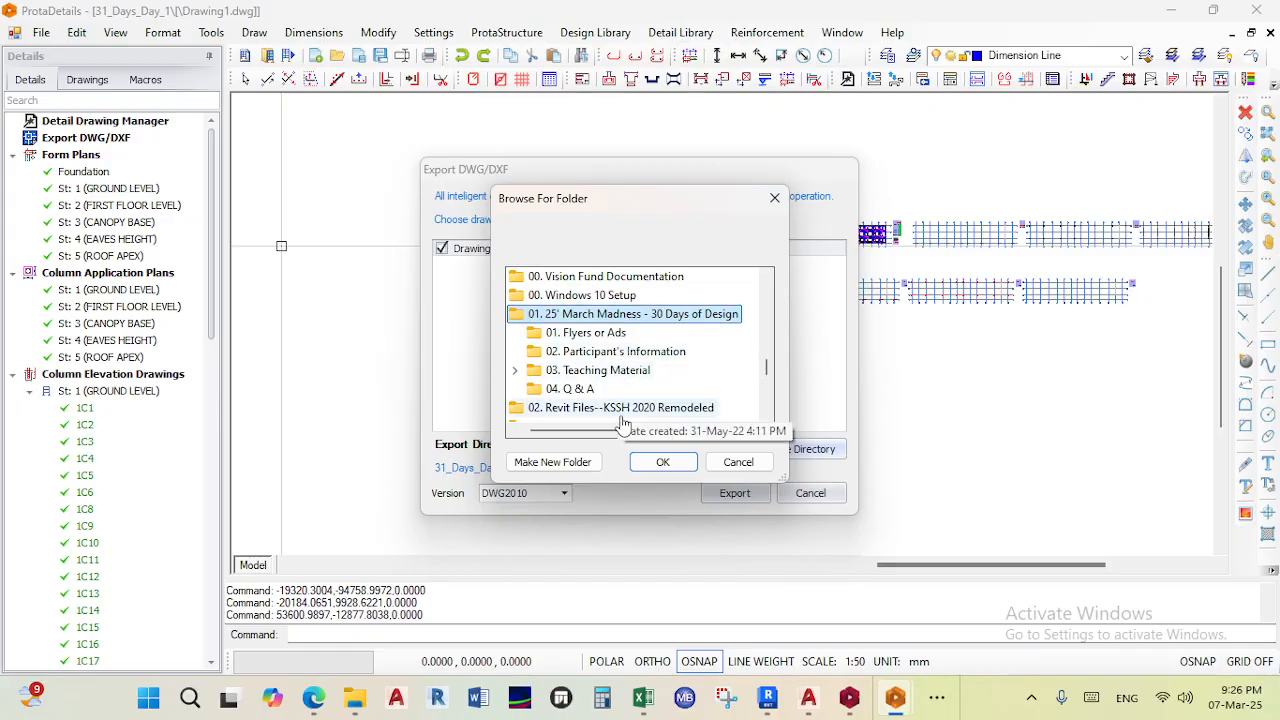
click(618, 372)
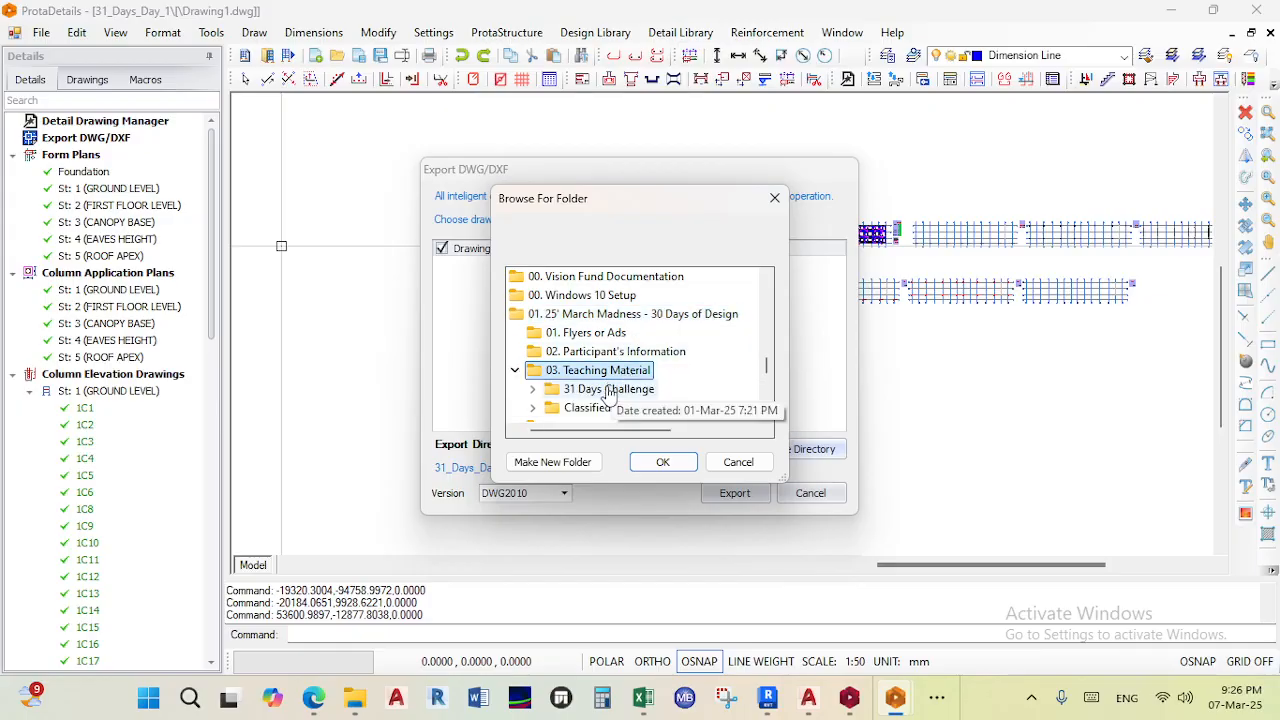
click(605, 388)
click(603, 392)
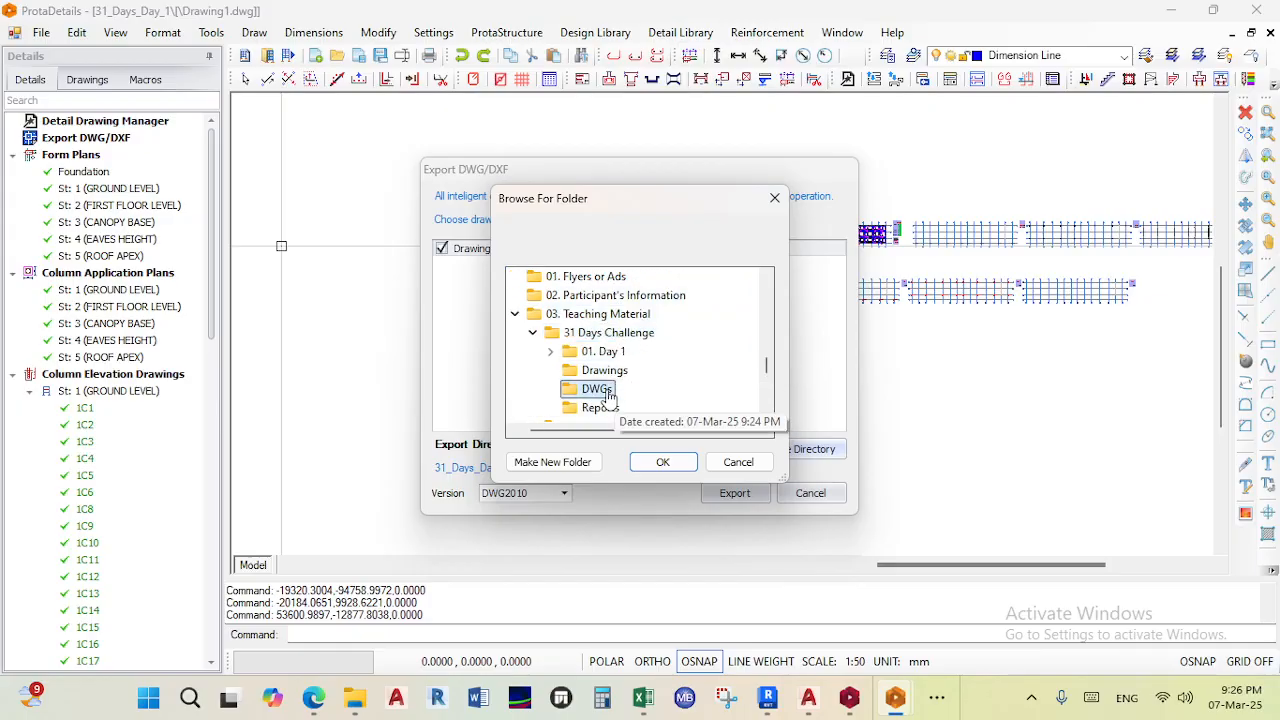
click(660, 463)
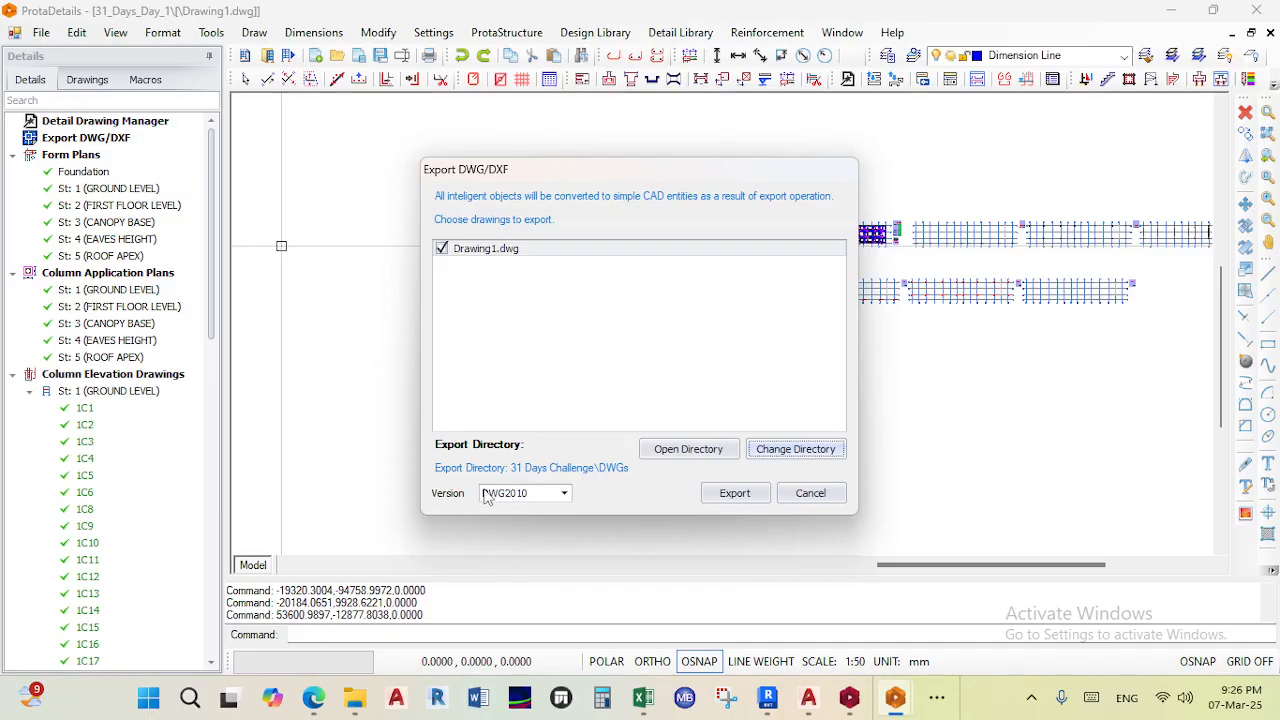
- Export Drawing1 to DWG and open the exported Drawing1 file in AutoCAD
click(731, 493)
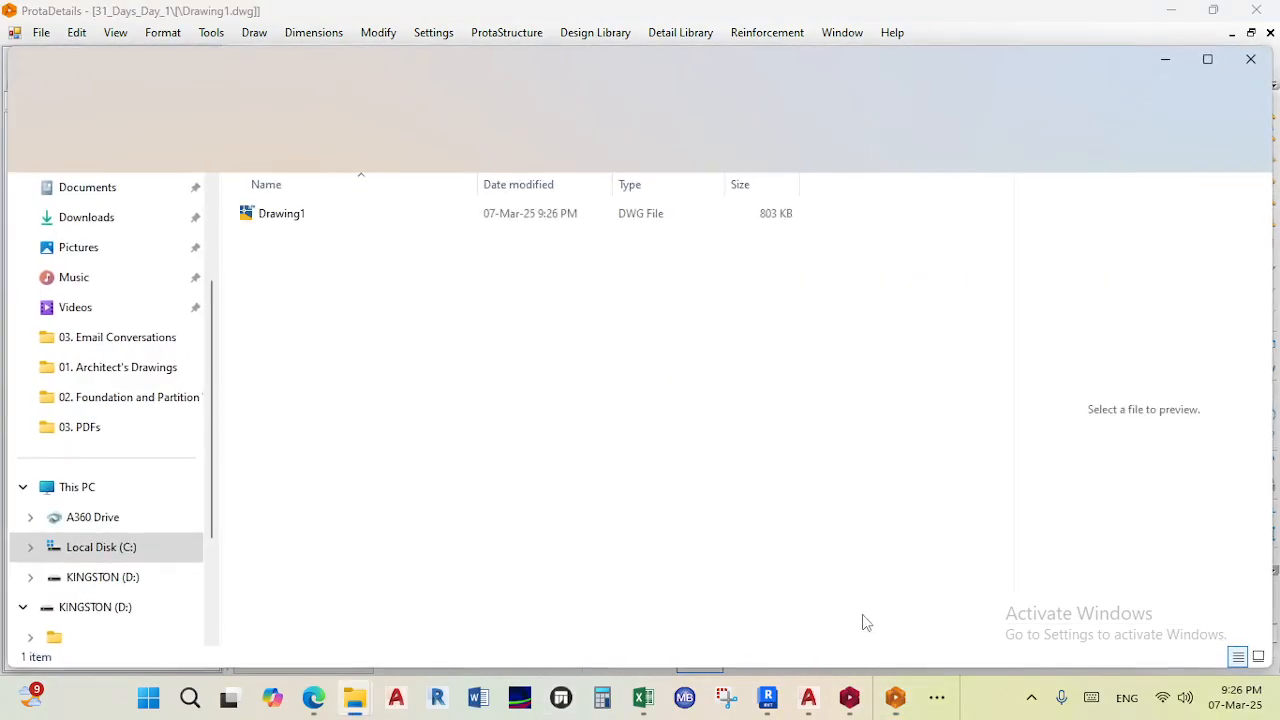
double_click(298, 218)
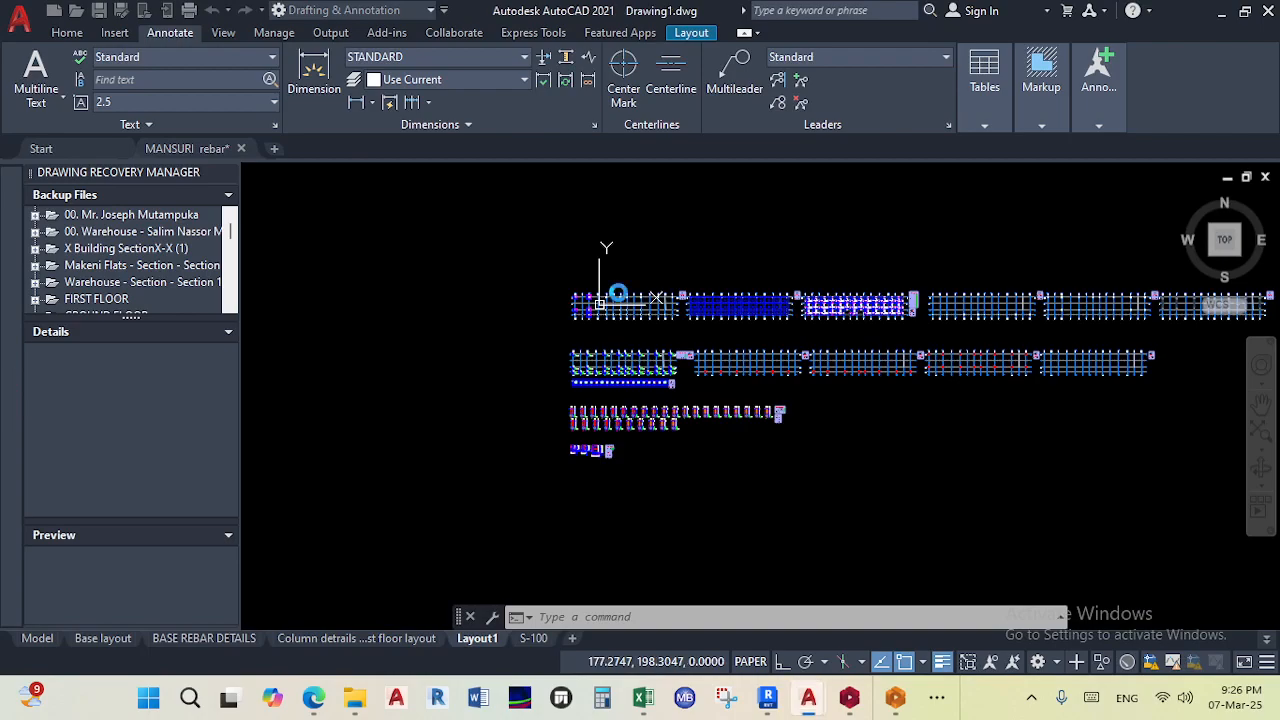
scroll(660, 270, down, 4)
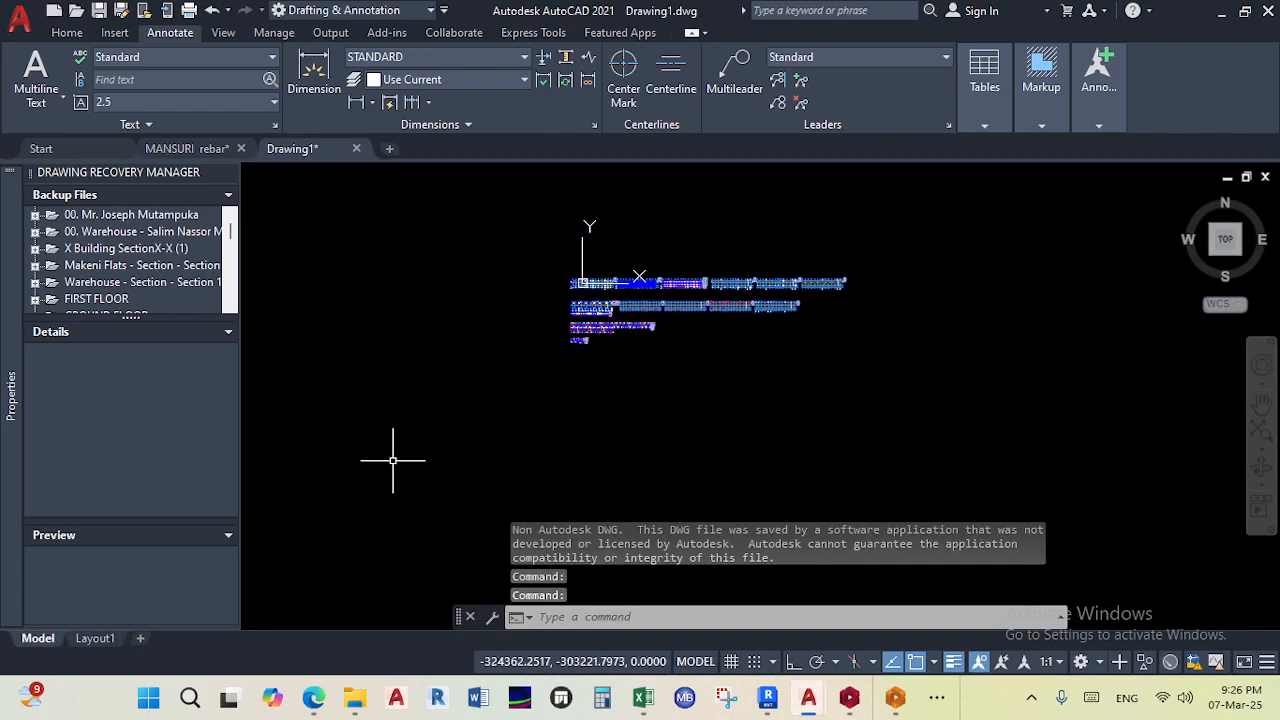
- Switch to Layout1 and rename it as Foun. Bases
click(95, 637)
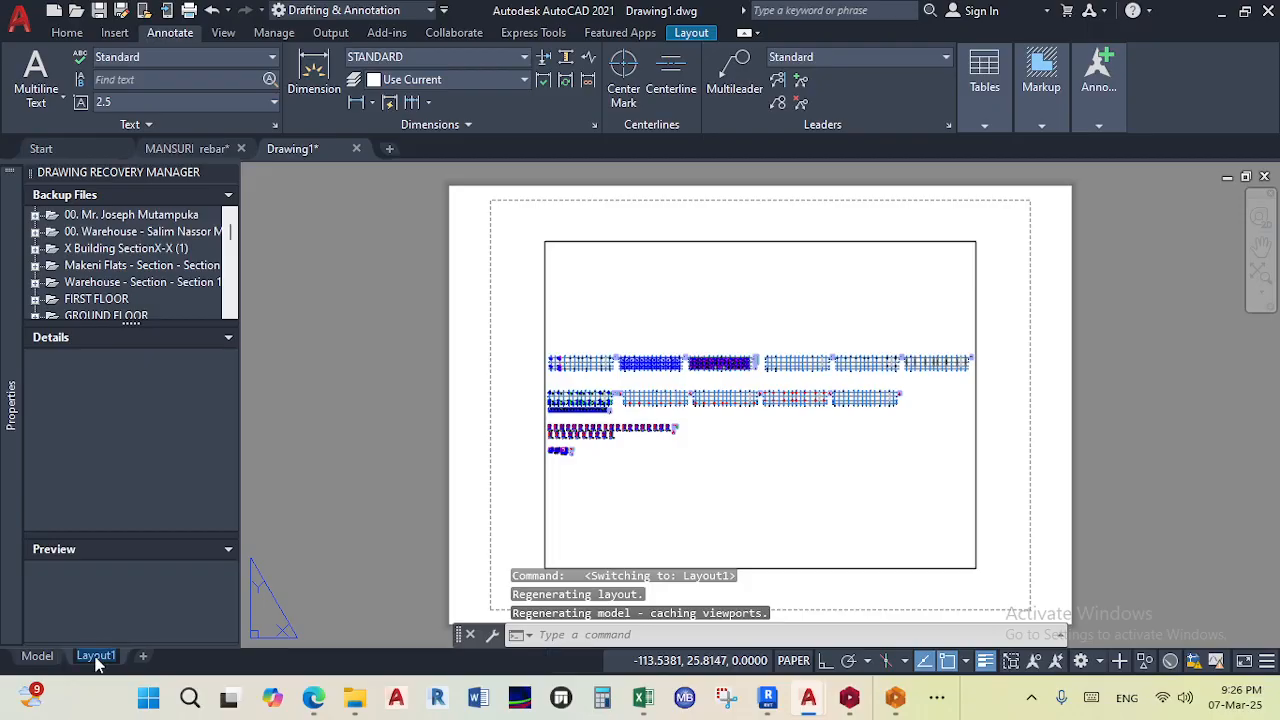
text(100)
key(BackSpace)
key(BackSpace)
key(BackSpace)
text(Found. Bases)
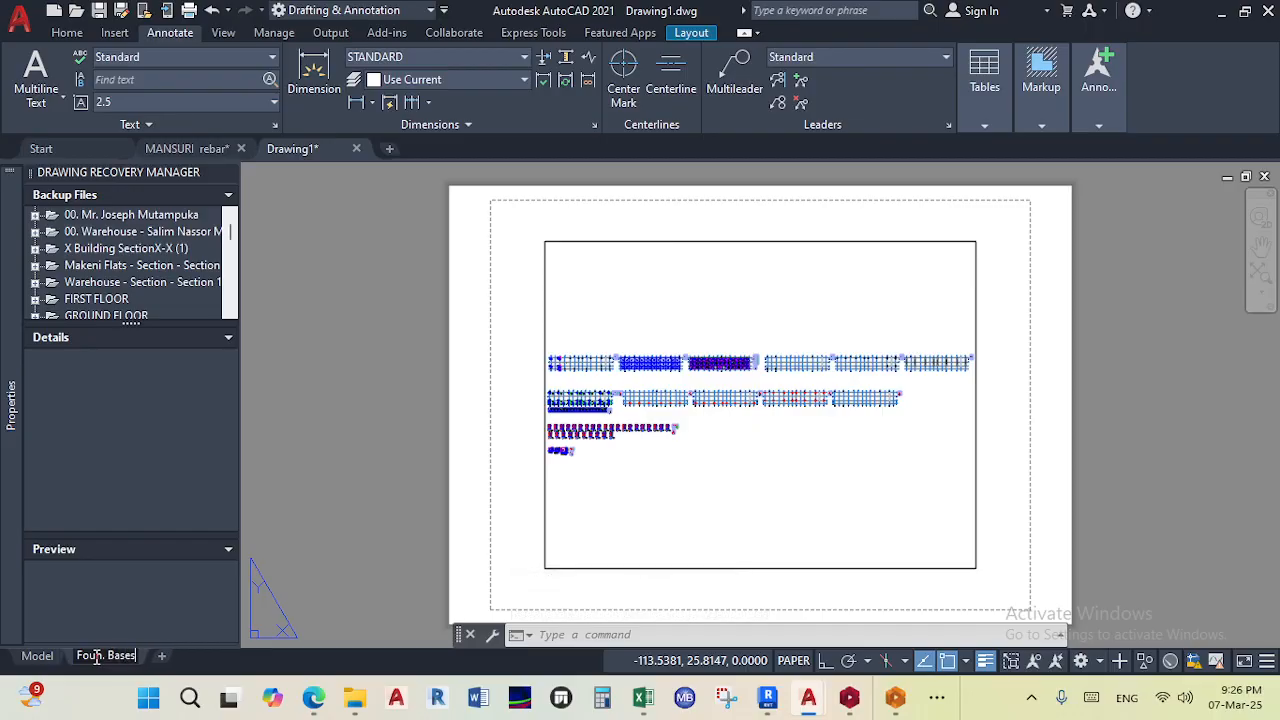
key(Return)
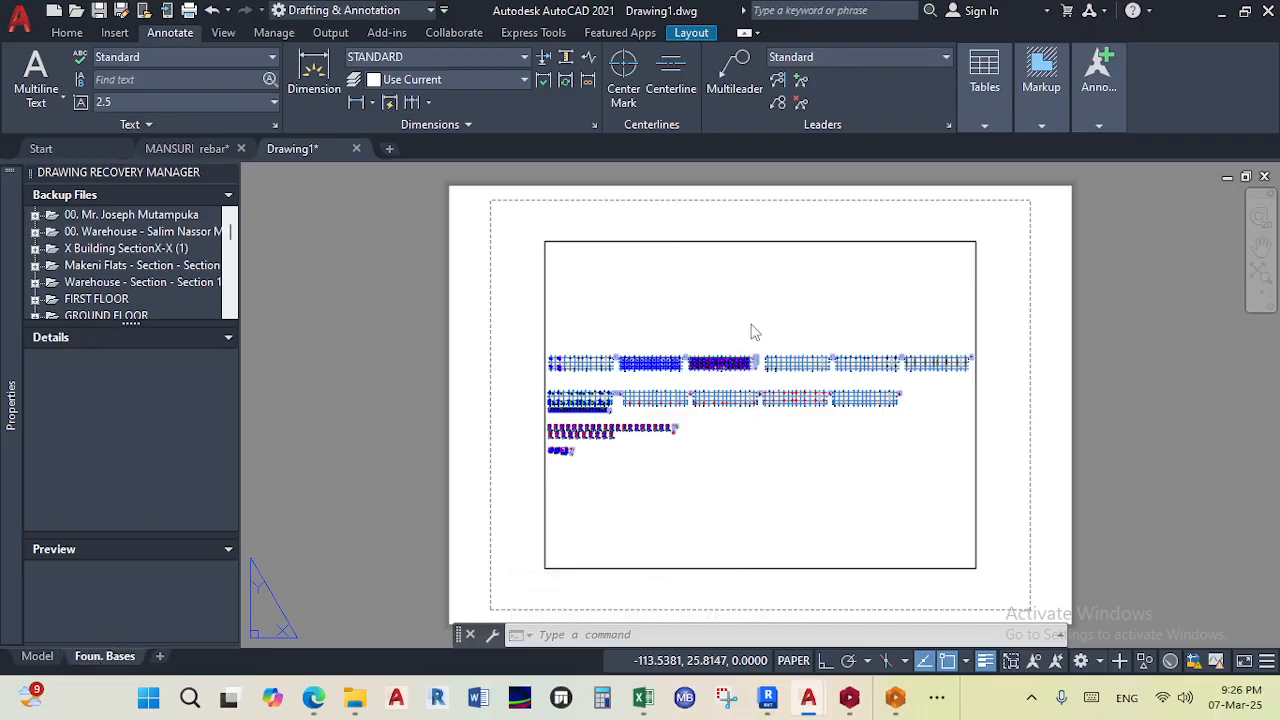
- Modify the Foun. Bases layout's page setup to use the AutoCAD PDF (High Quality Print).pc3 plotter
right_click(127, 663)
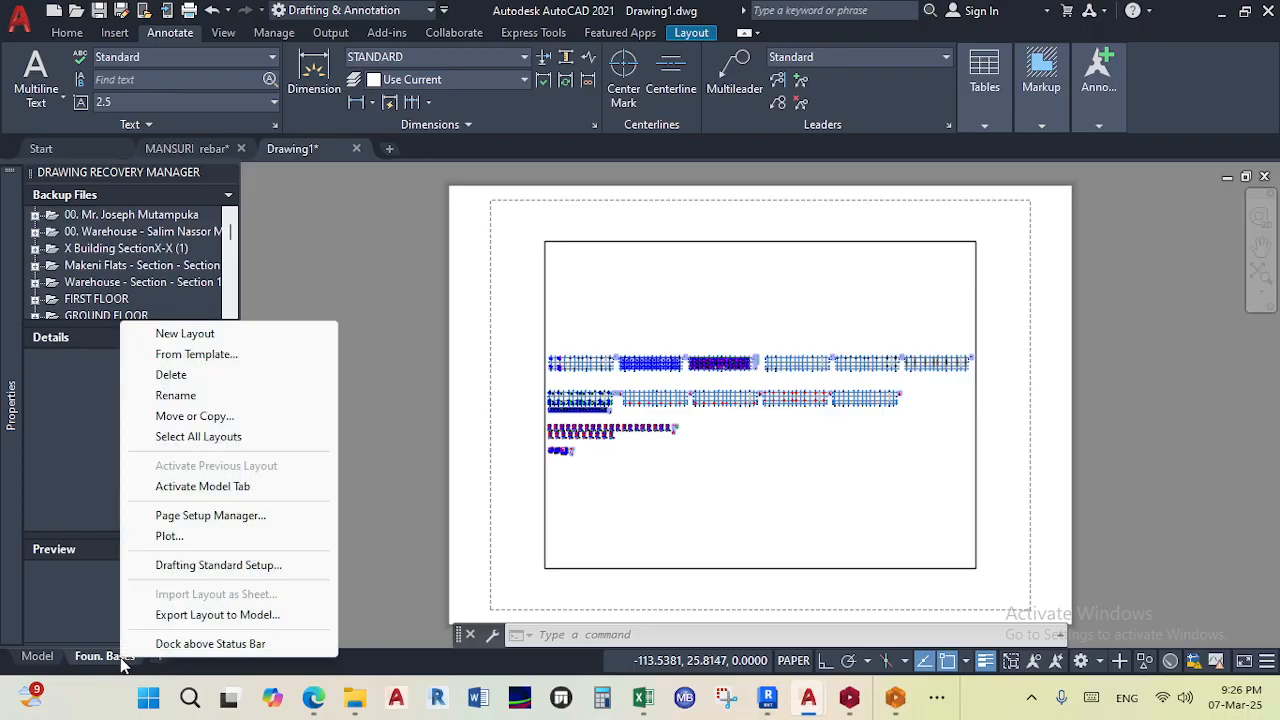
click(210, 515)
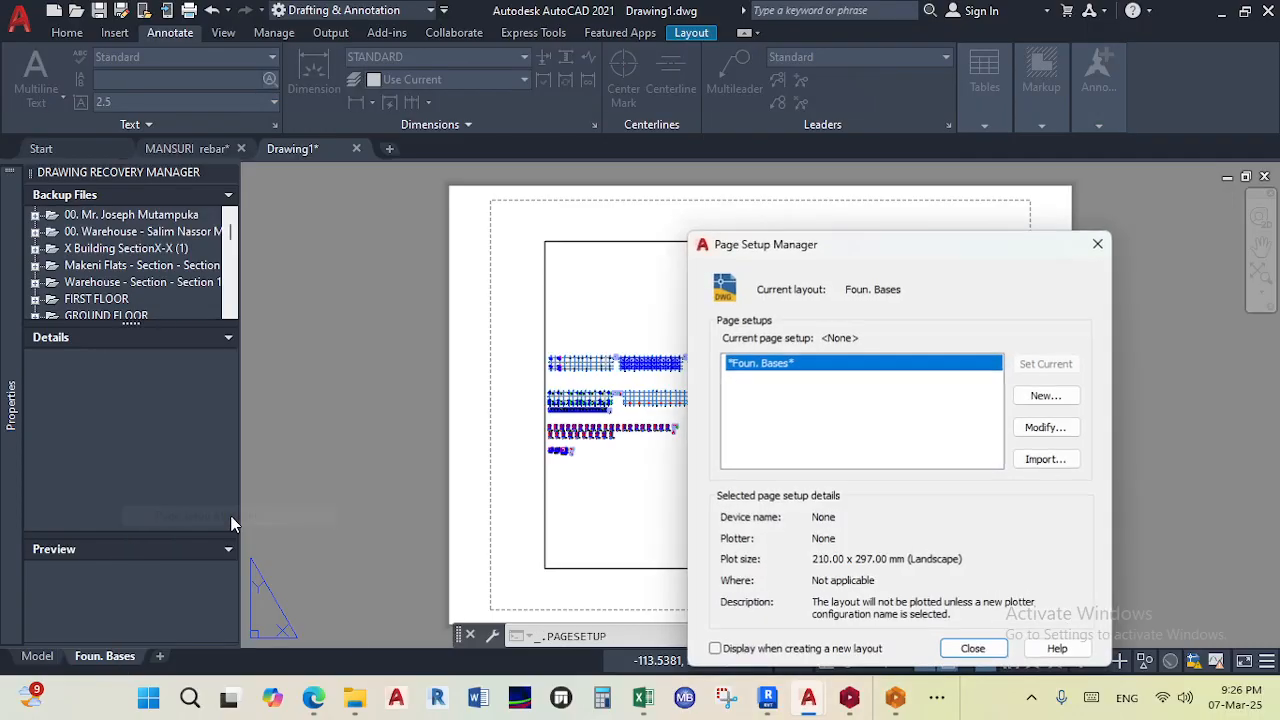
click(1046, 428)
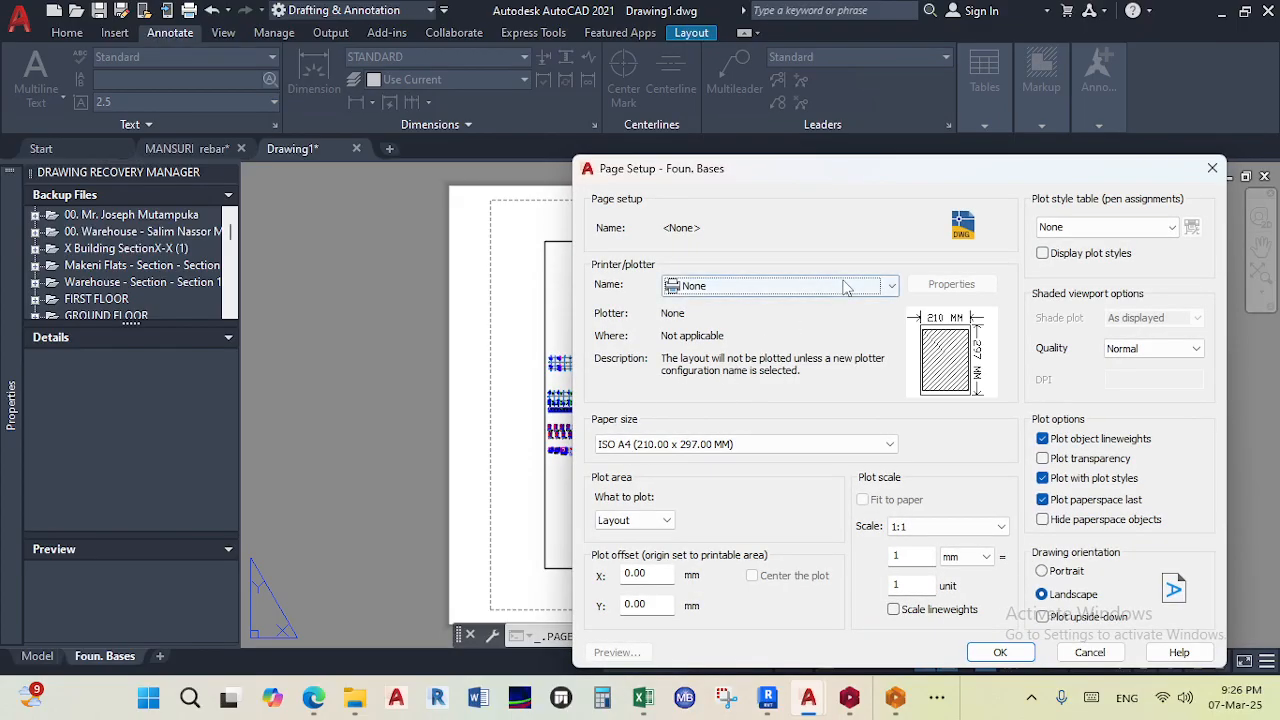
click(775, 286)
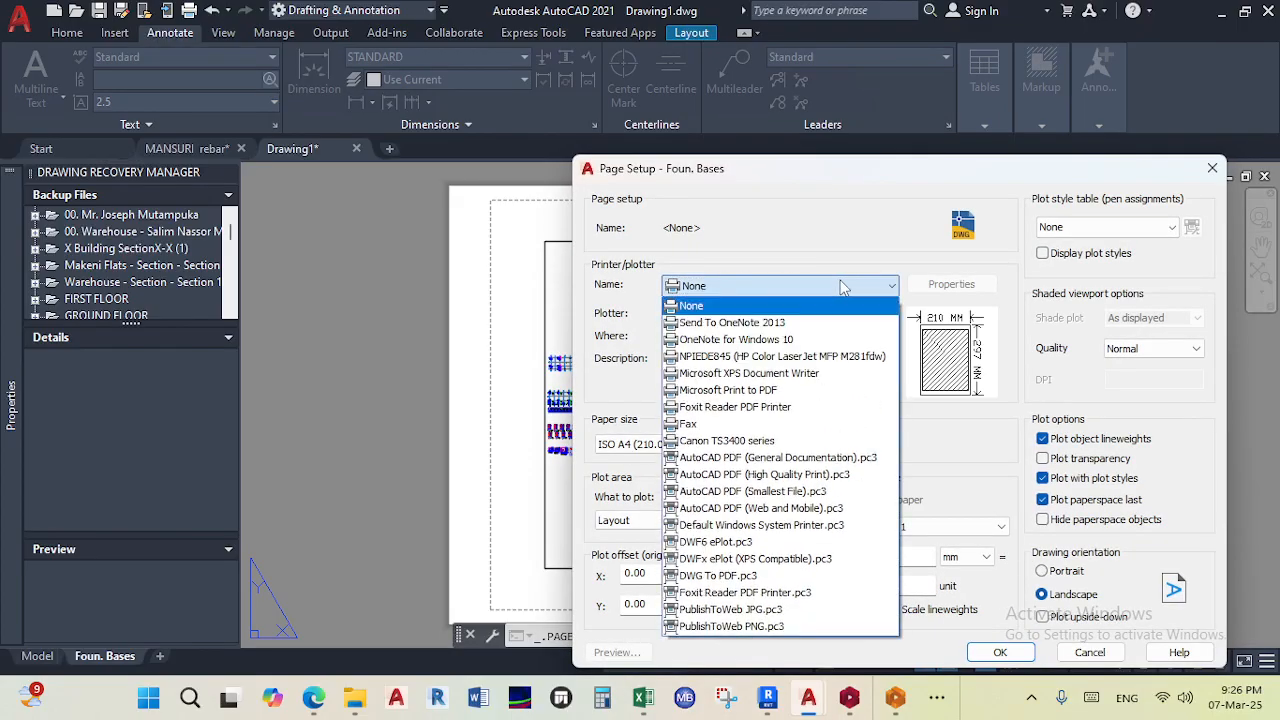
click(765, 475)
- Set the paper size to ISO A1 (841.00 x 594.00 MM) and the plot style table to monochrome.ctb
click(771, 445)
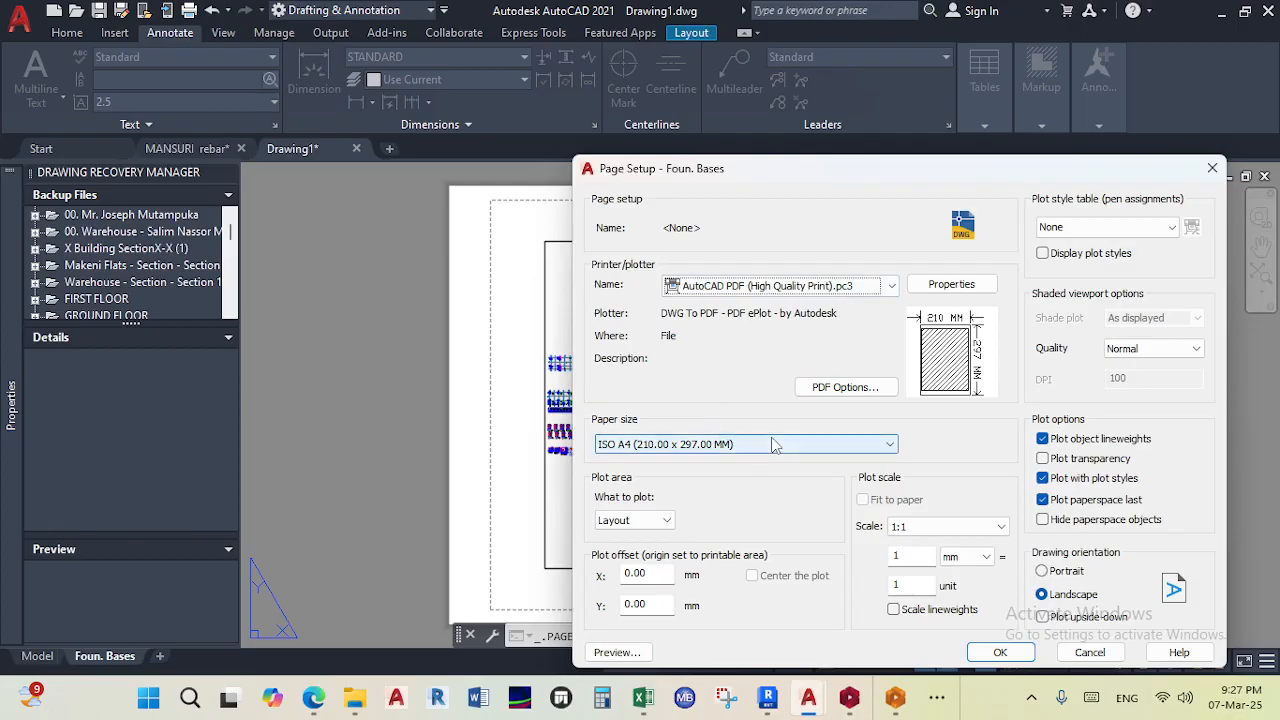
scroll(714, 316, up, 5)
scroll(714, 316, up, 2)
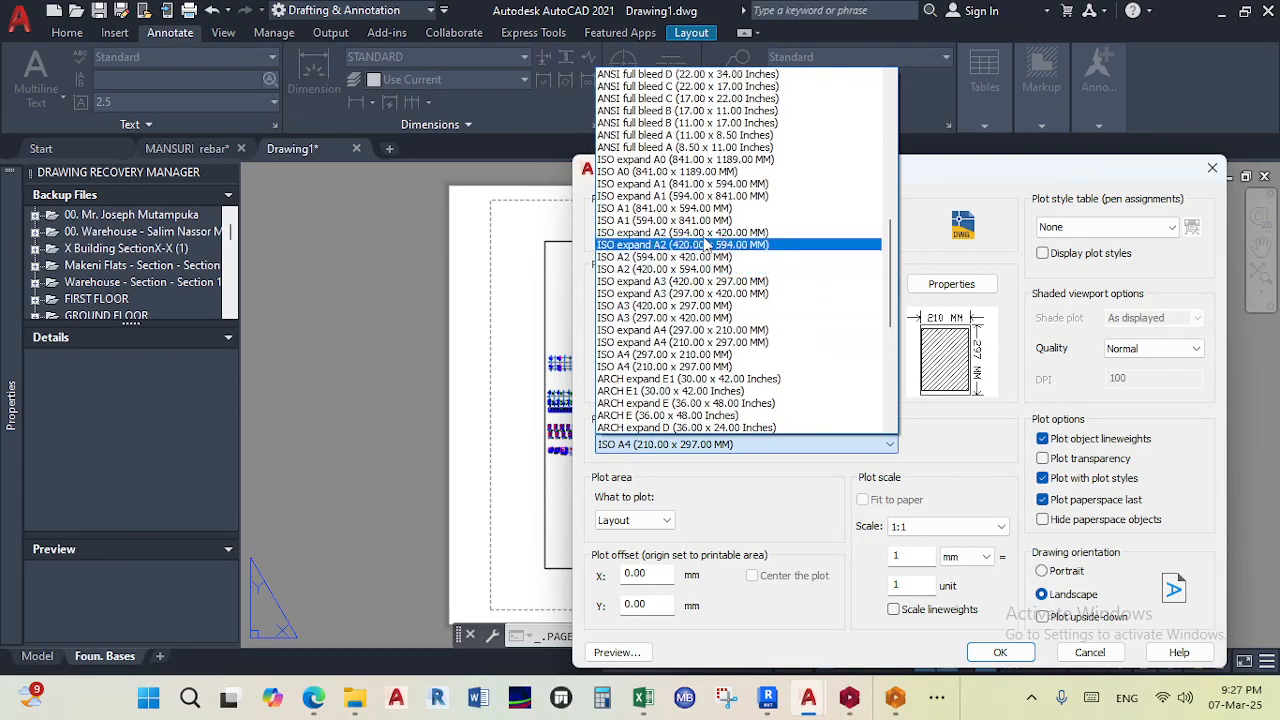
click(705, 218)
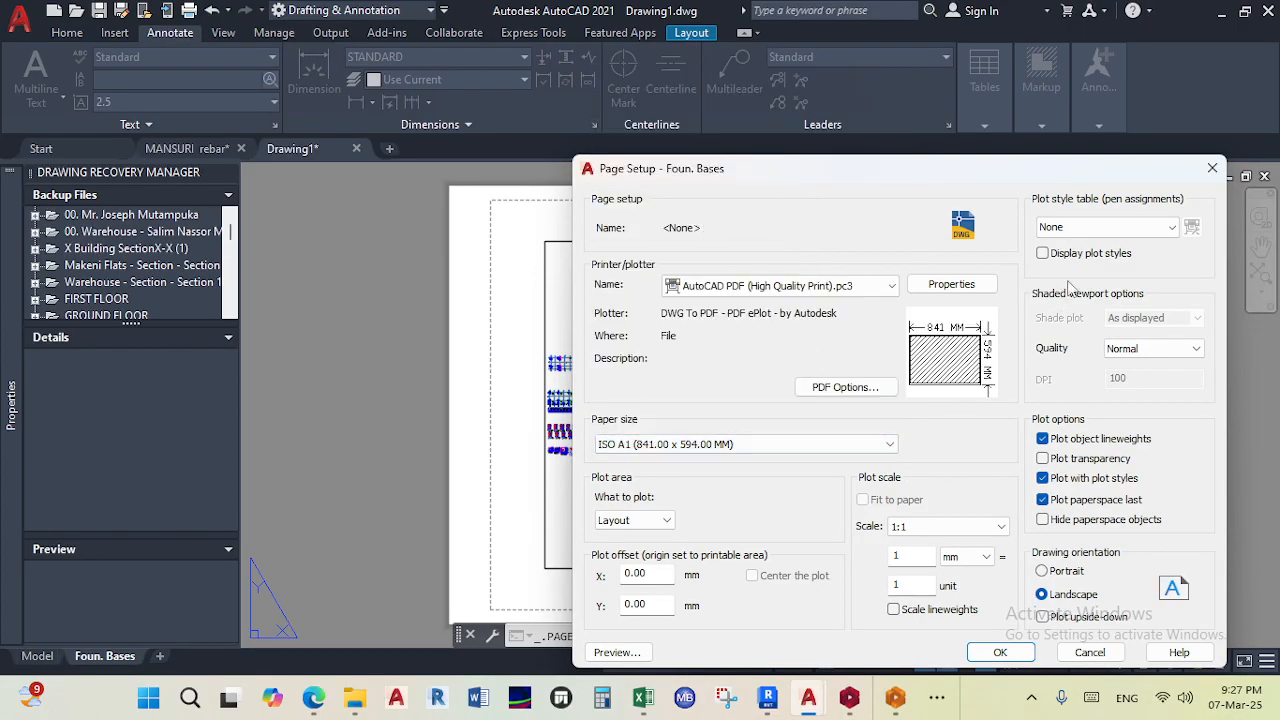
click(1108, 227)
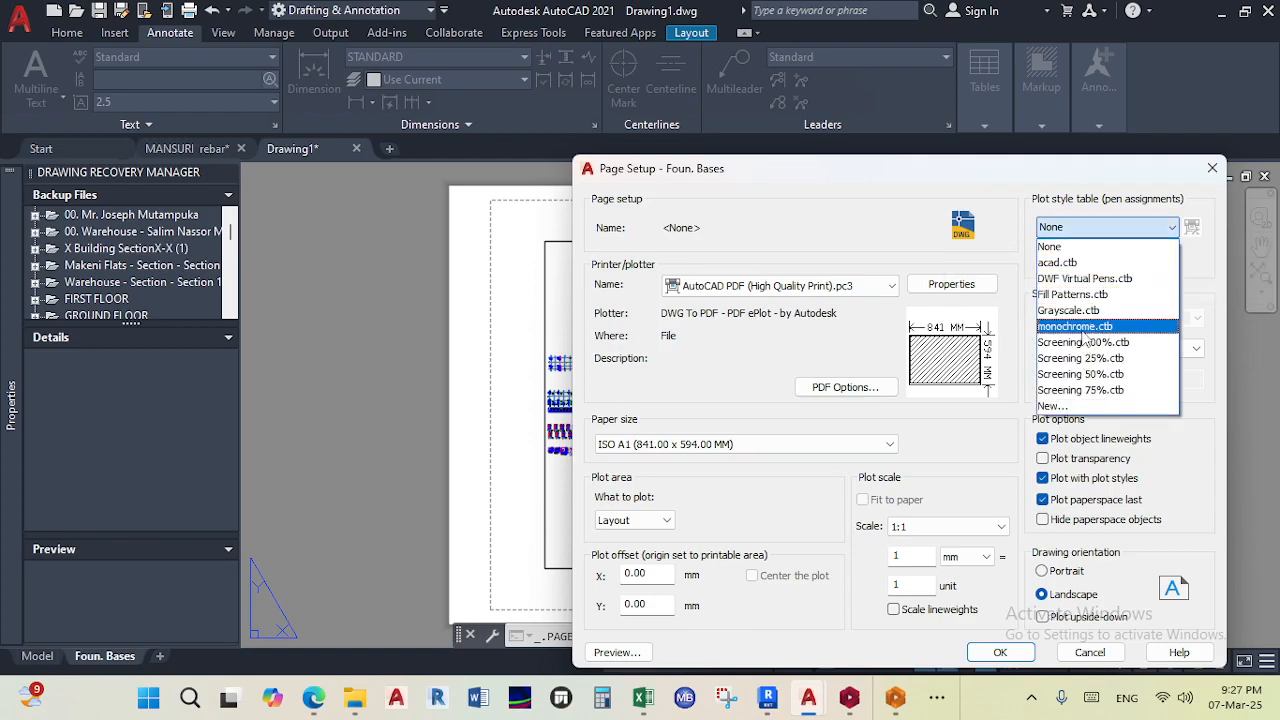
click(1075, 327)
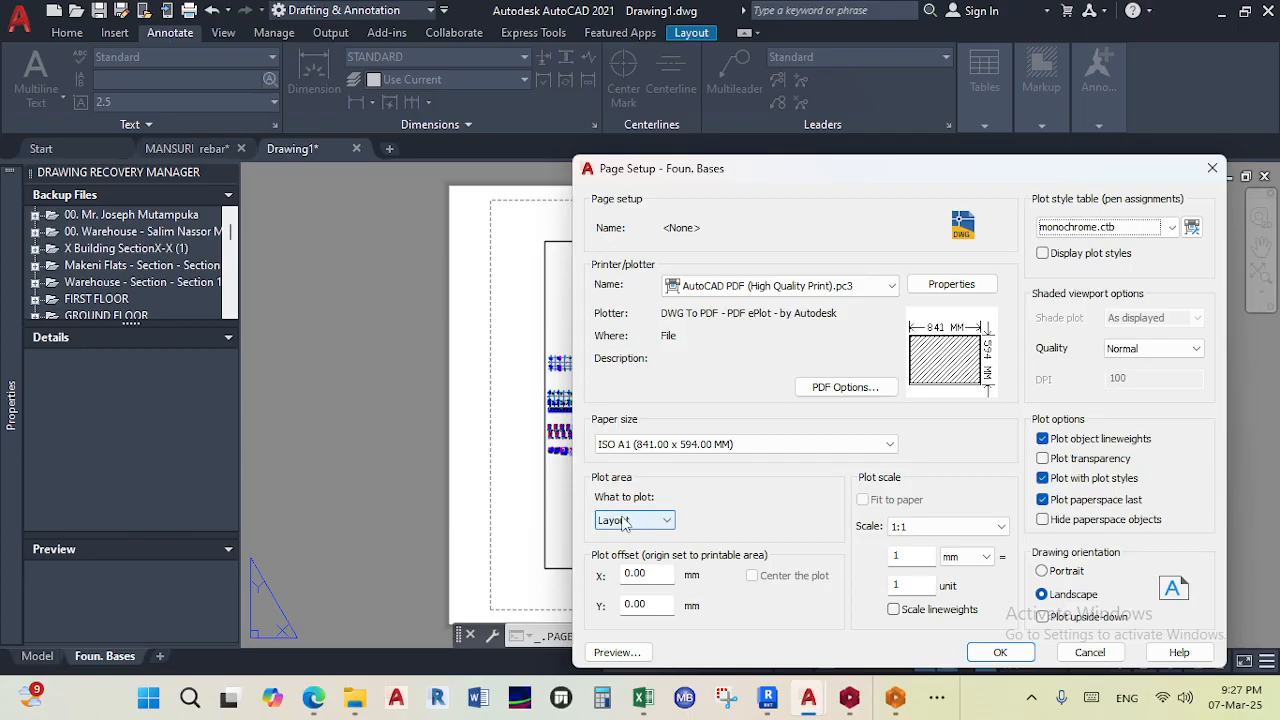
click(978, 652)
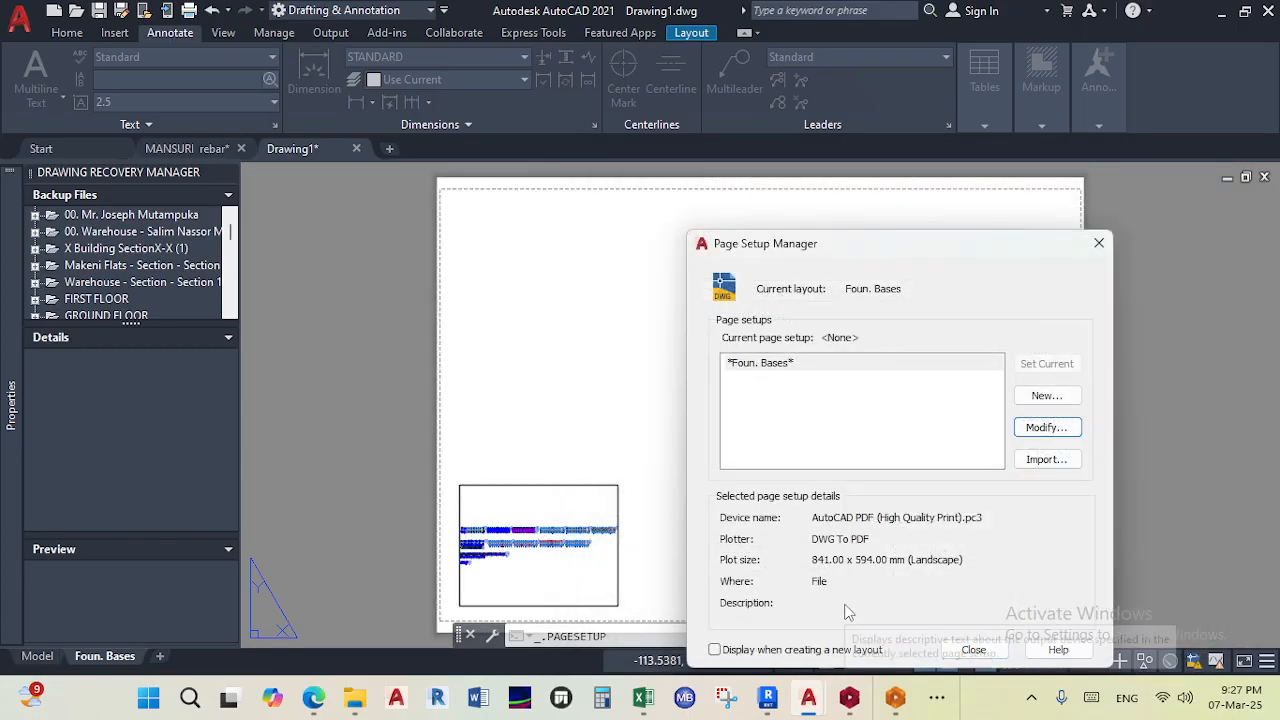
click(973, 649)
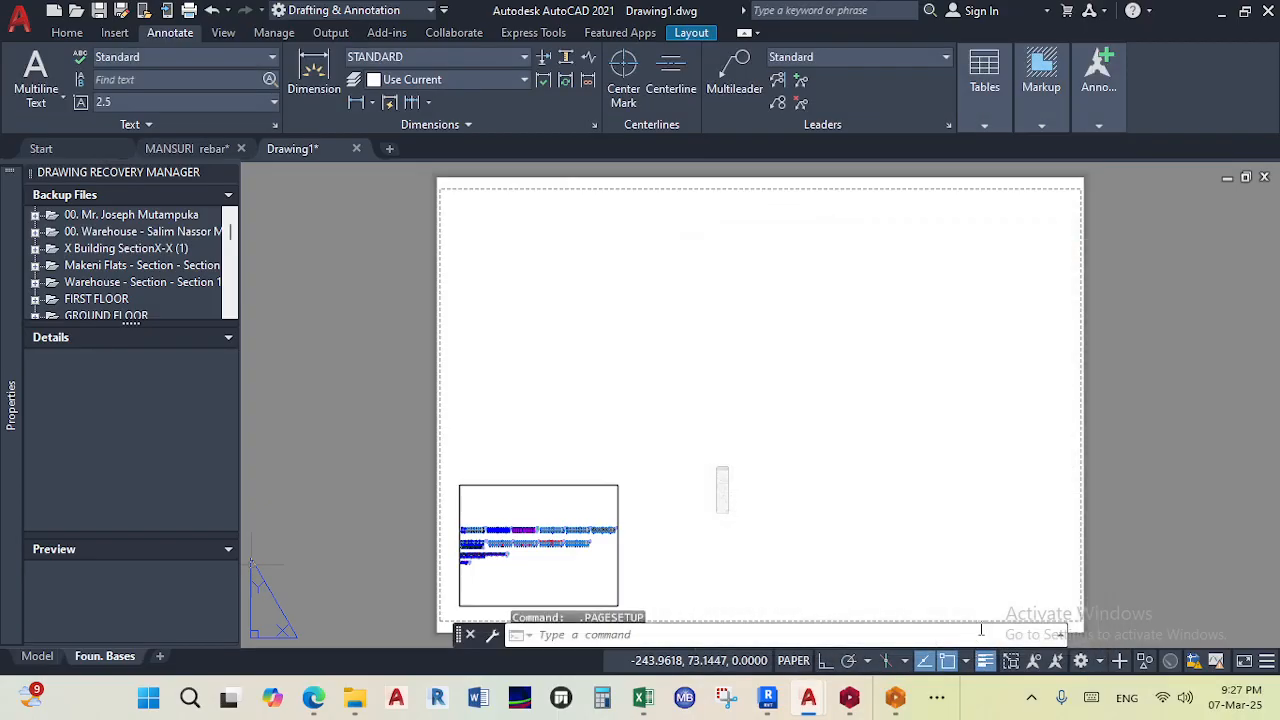
- Insert a new layout from the Tutorial-iArch drawing template, adding its D-Size Layout
scroll(805, 327, up, 8)
scroll(809, 351, down, 4)
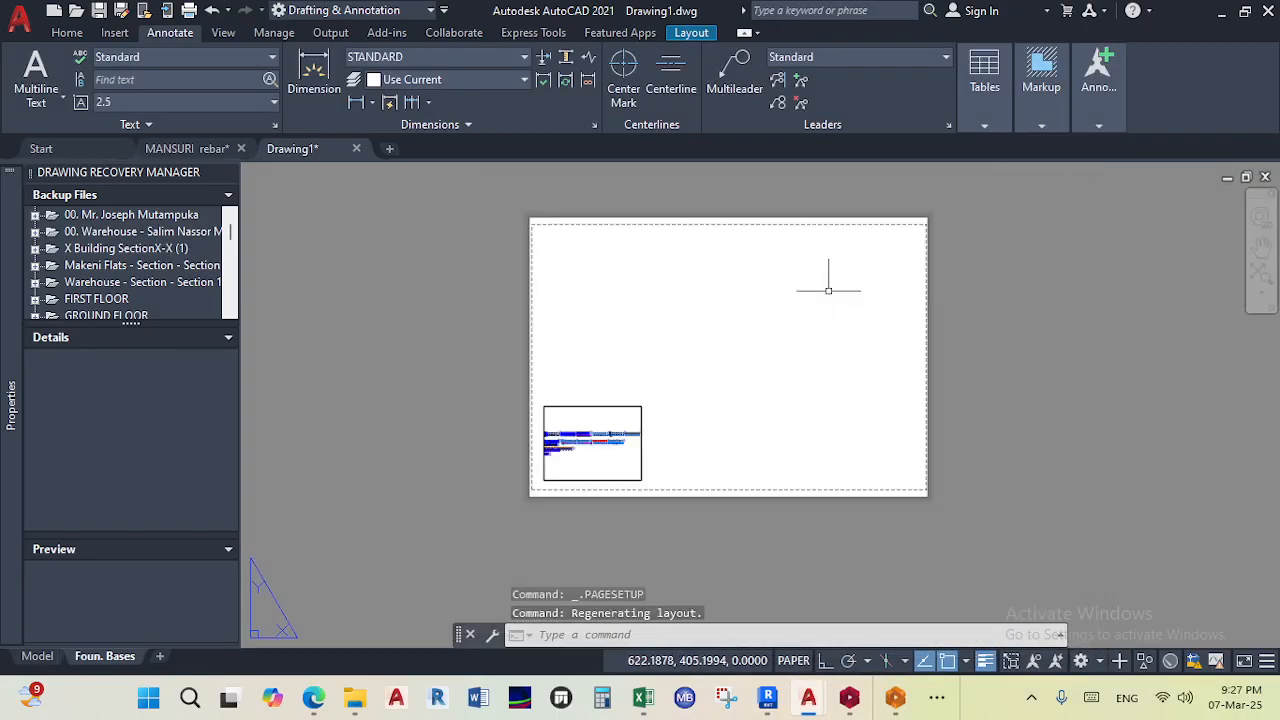
right_click(161, 658)
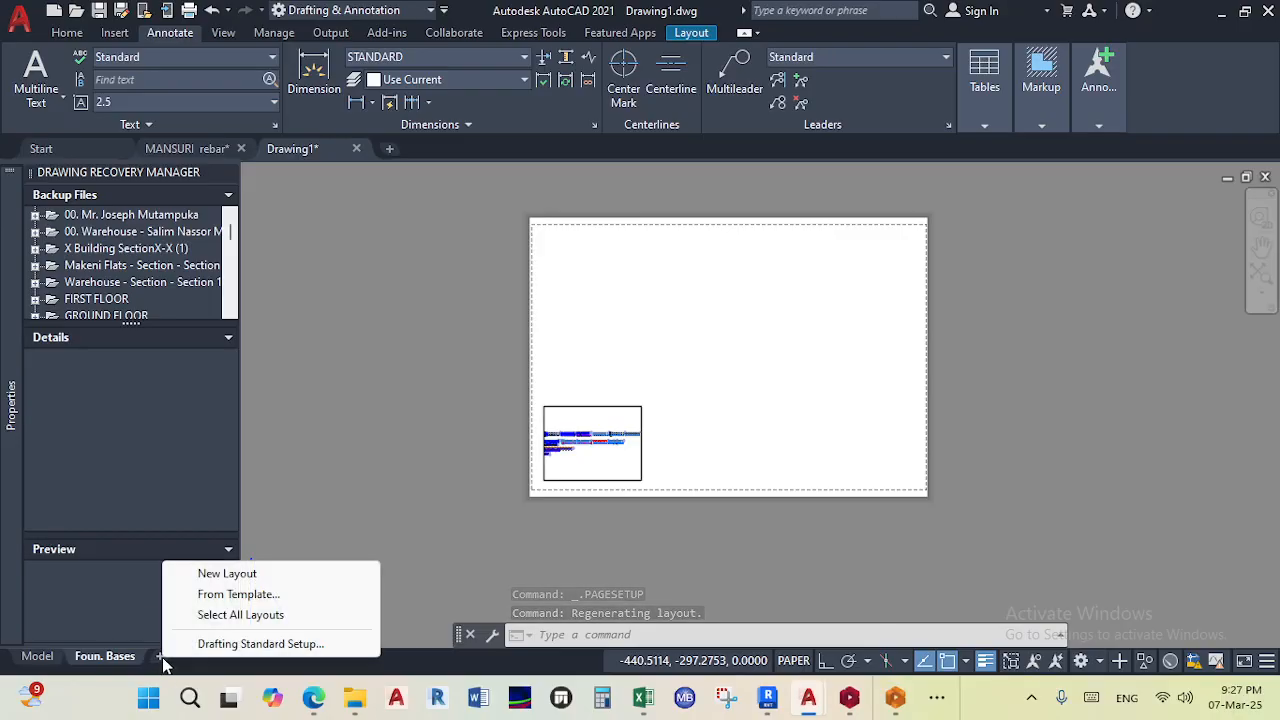
click(226, 596)
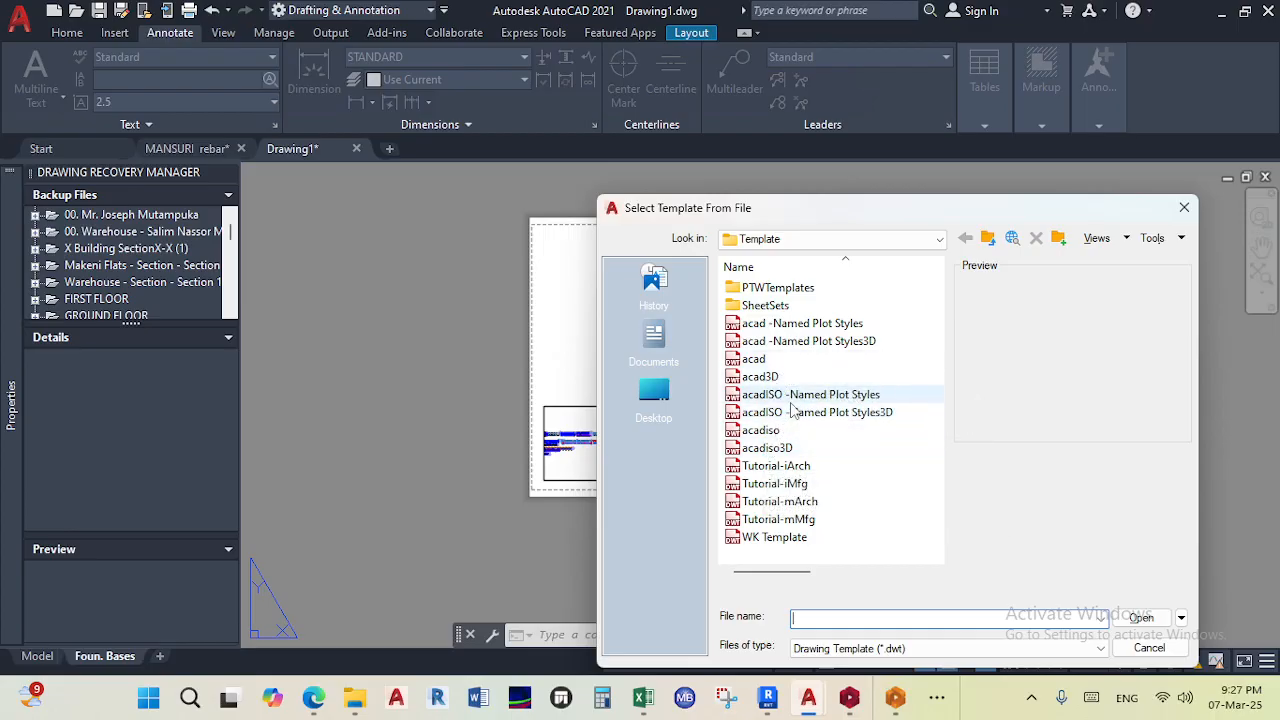
click(771, 450)
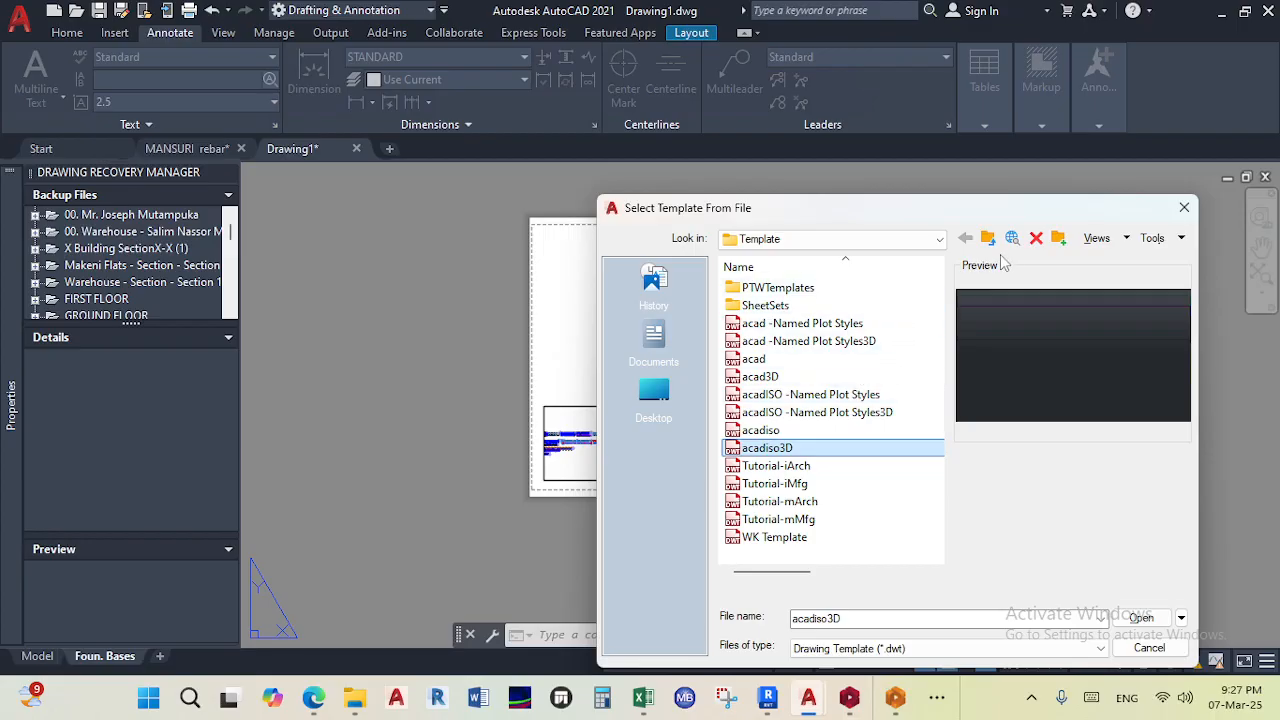
drag(596, 391, 358, 388)
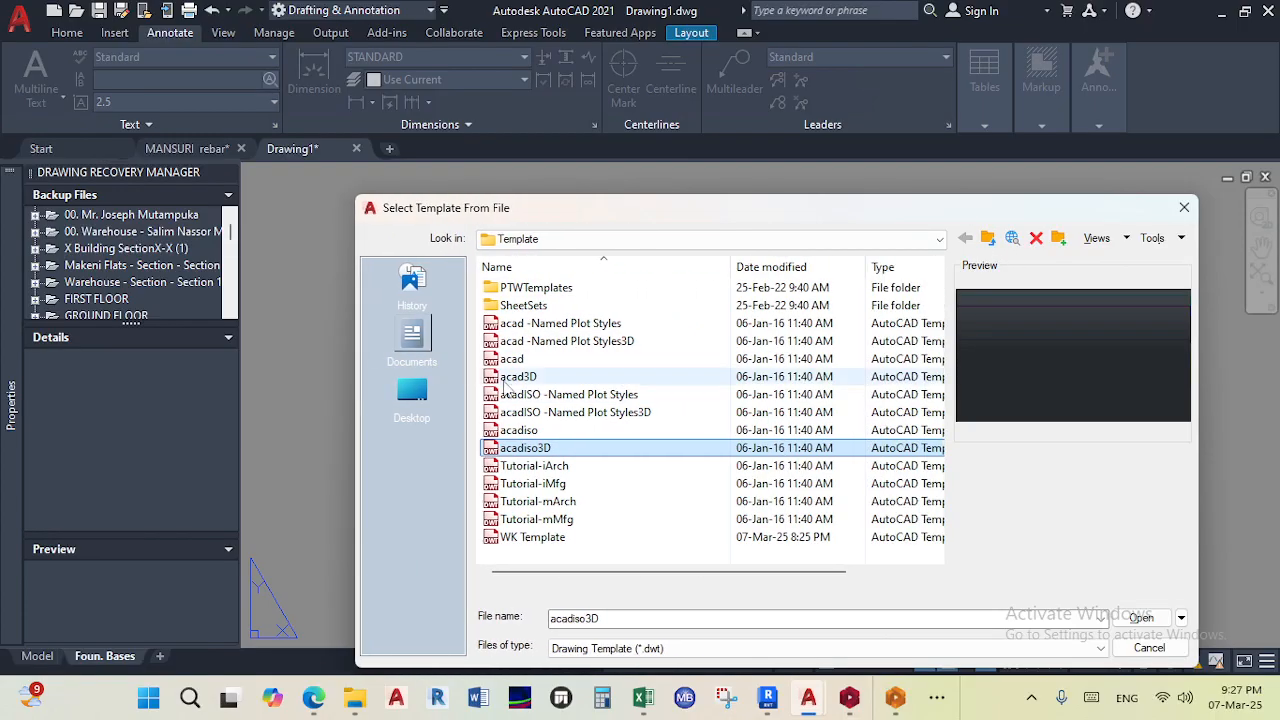
click(545, 467)
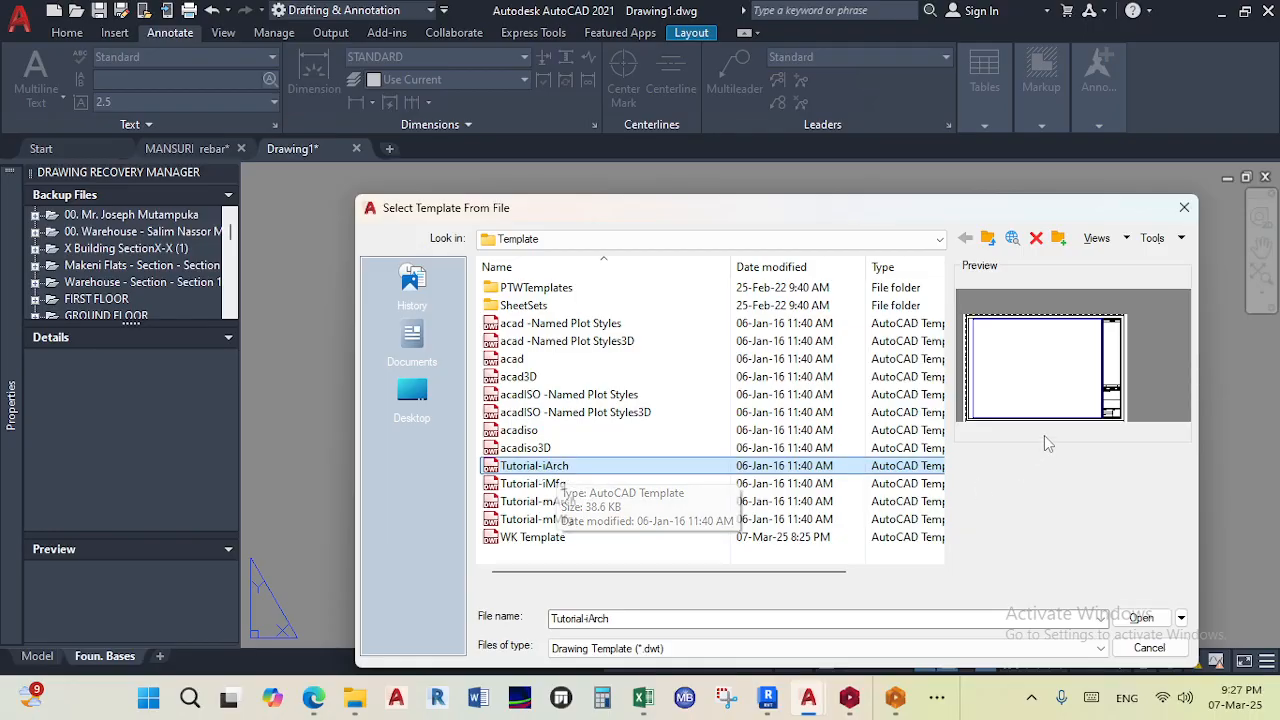
click(557, 485)
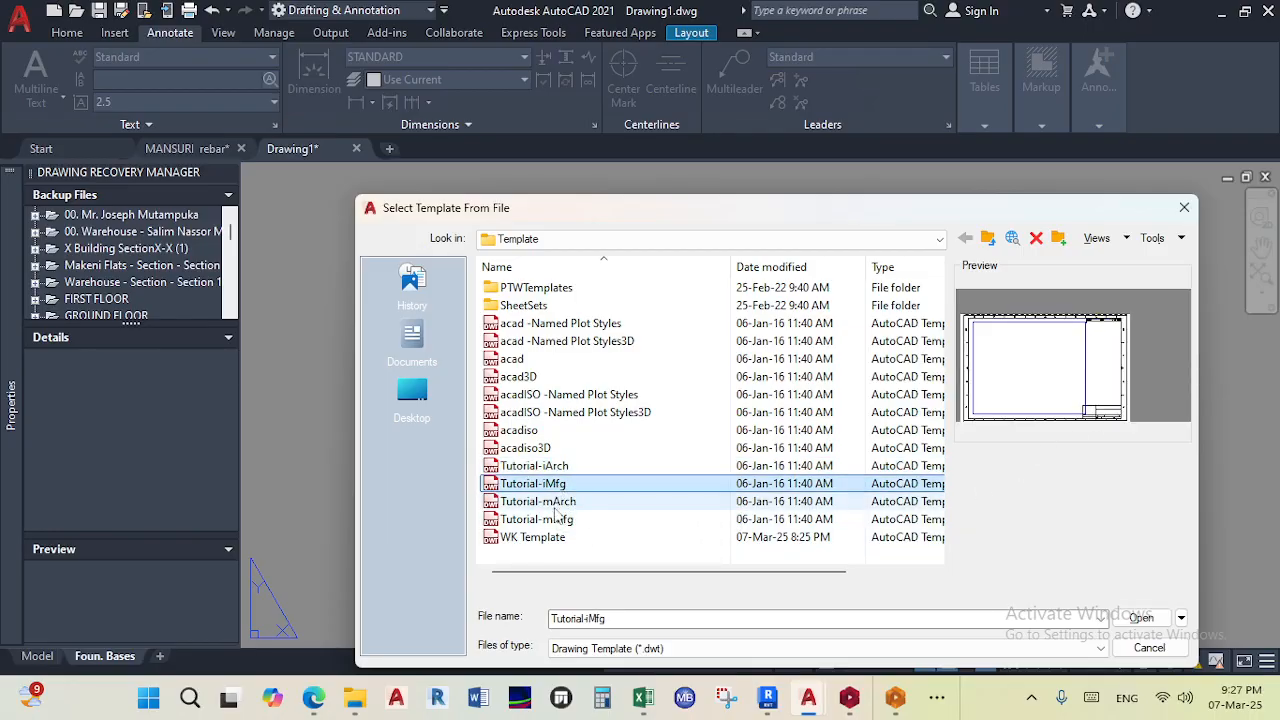
click(570, 503)
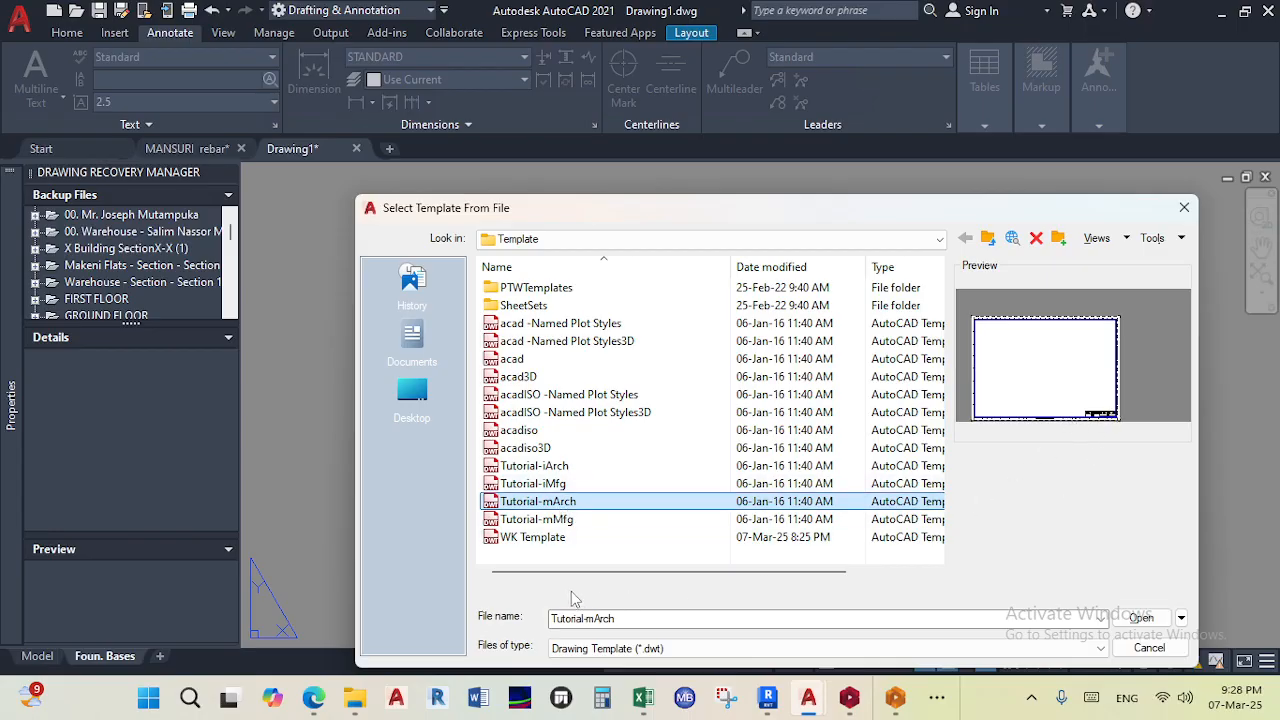
click(545, 520)
click(550, 486)
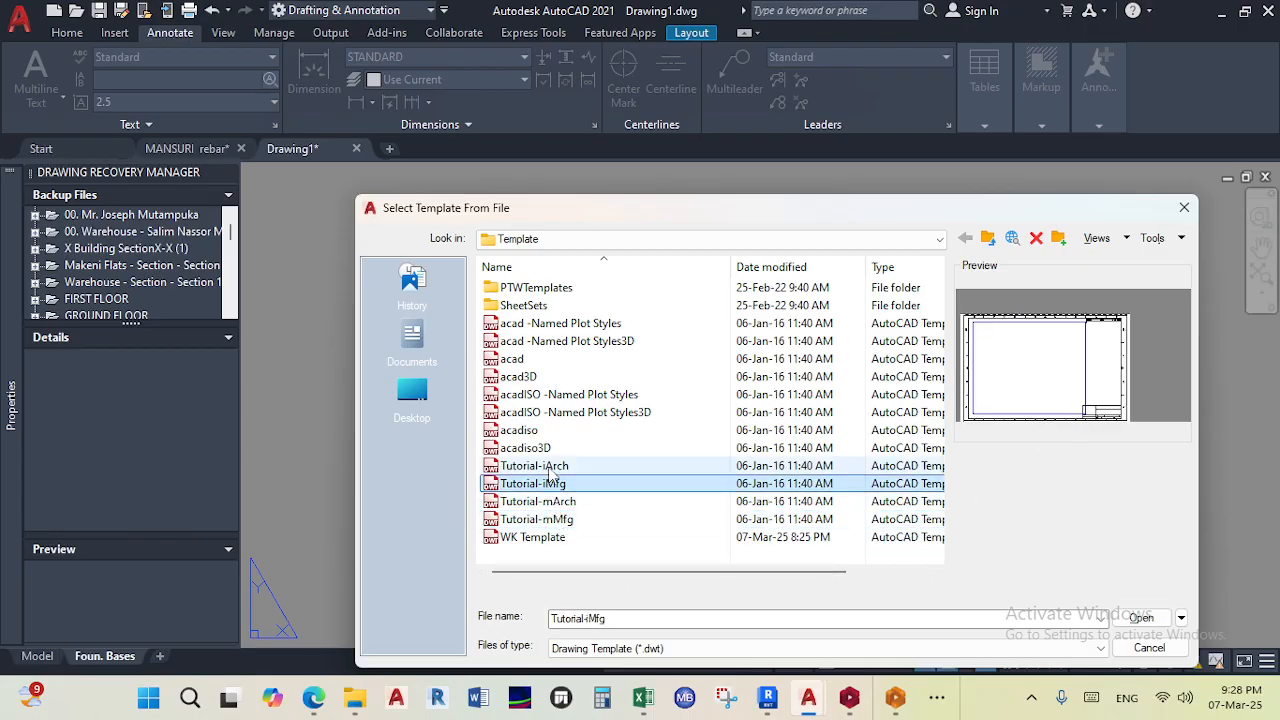
click(553, 467)
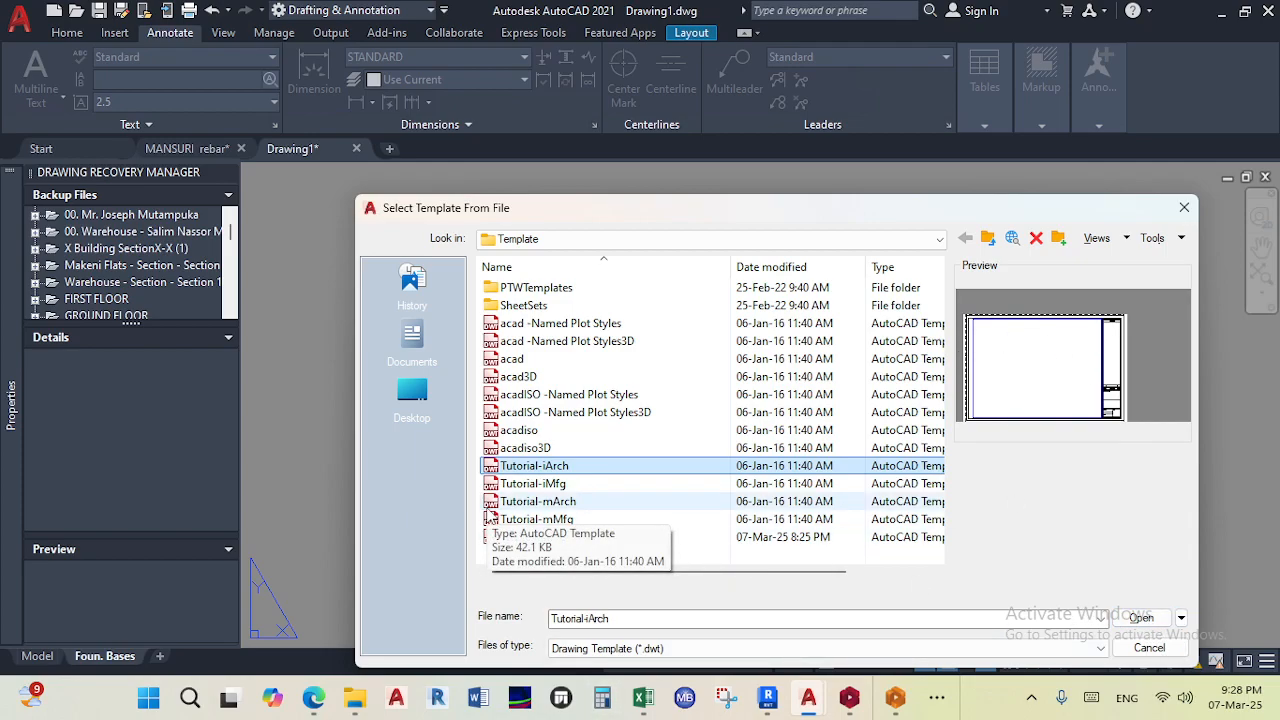
click(1138, 619)
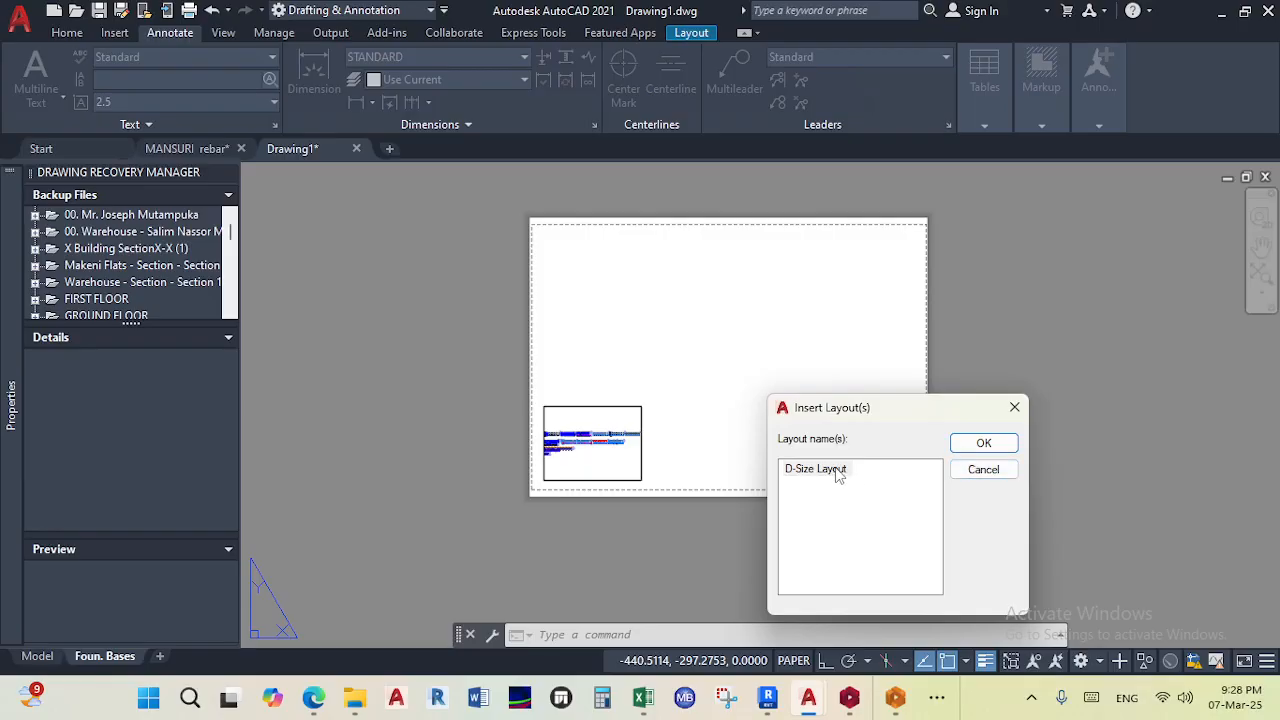
click(958, 444)
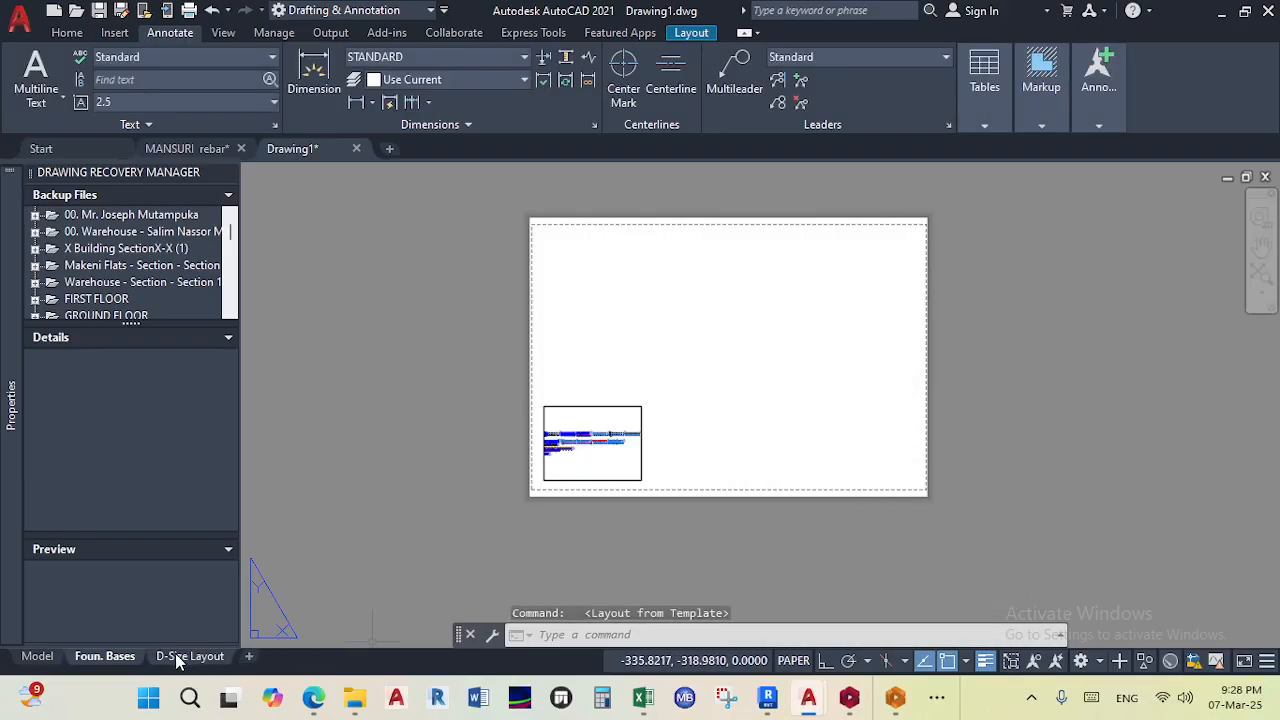
- Open the D-Size Layout's page setup for modification and set its paper size to ISO A1 (841.00 x 594.00 MM)
click(176, 655)
scroll(463, 457, down, 4)
scroll(505, 383, up, 4)
middle_drag(509, 394, 585, 305)
right_click(205, 658)
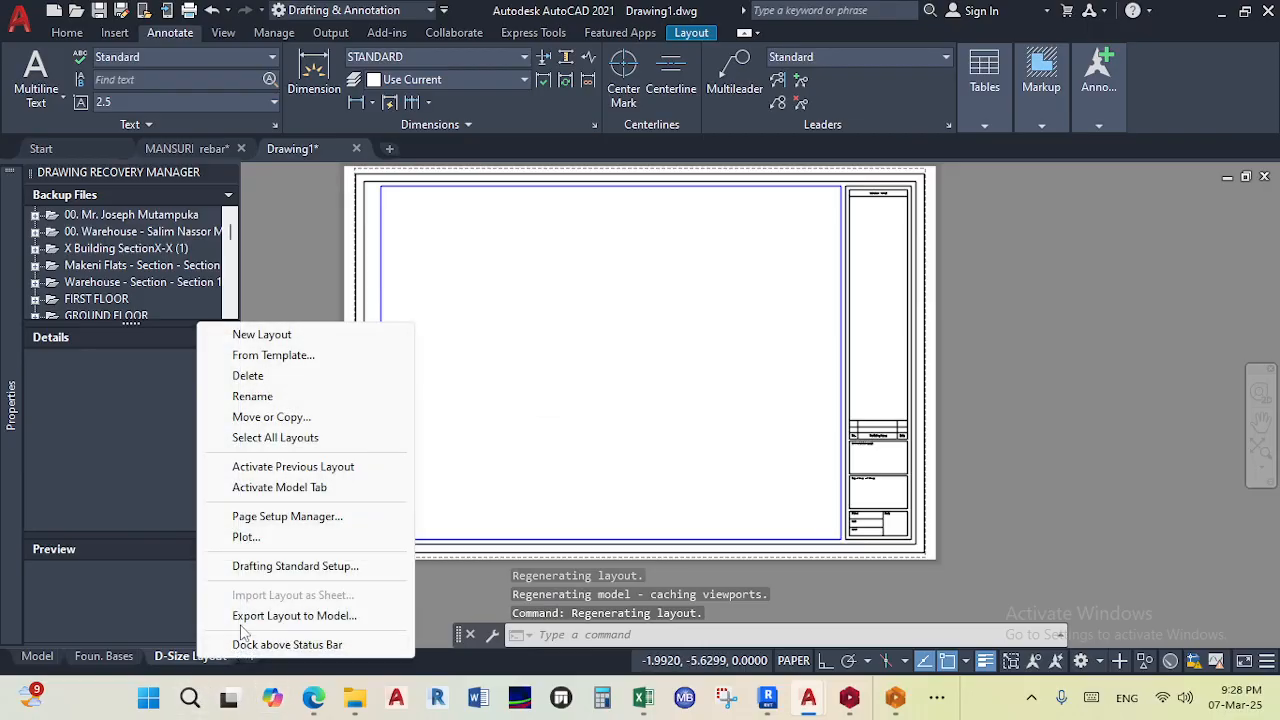
click(268, 515)
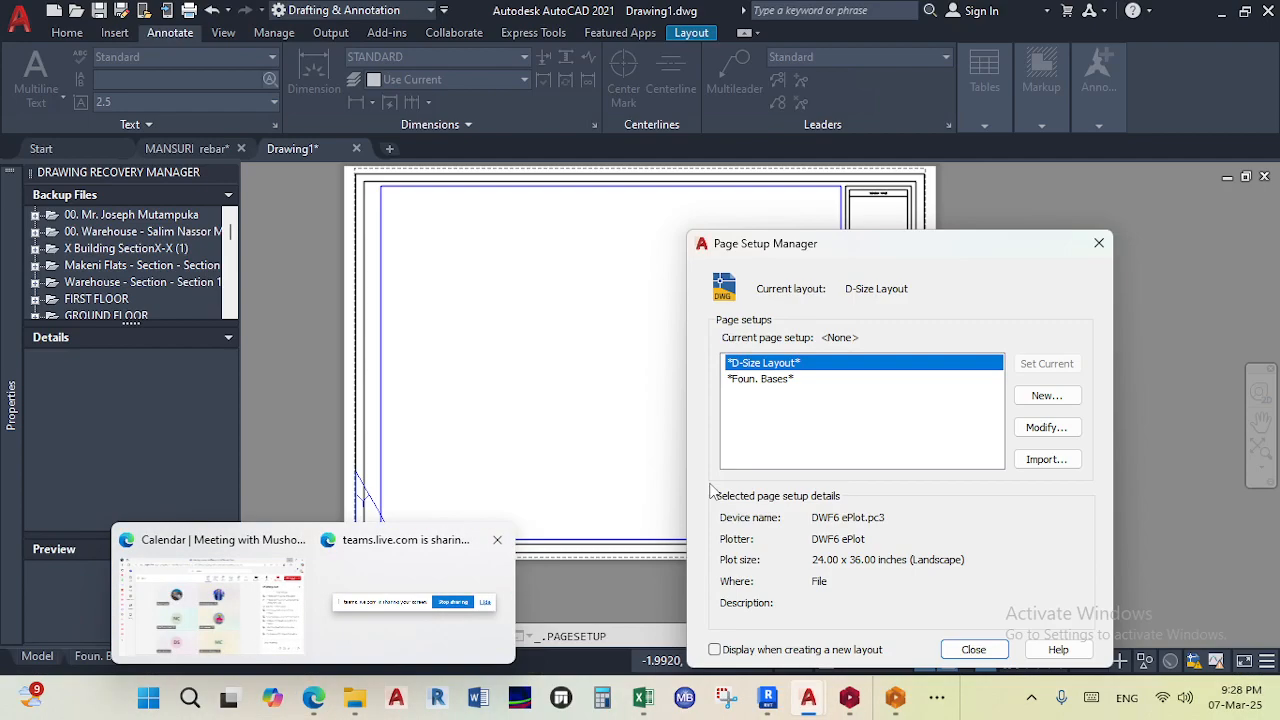
click(1042, 425)
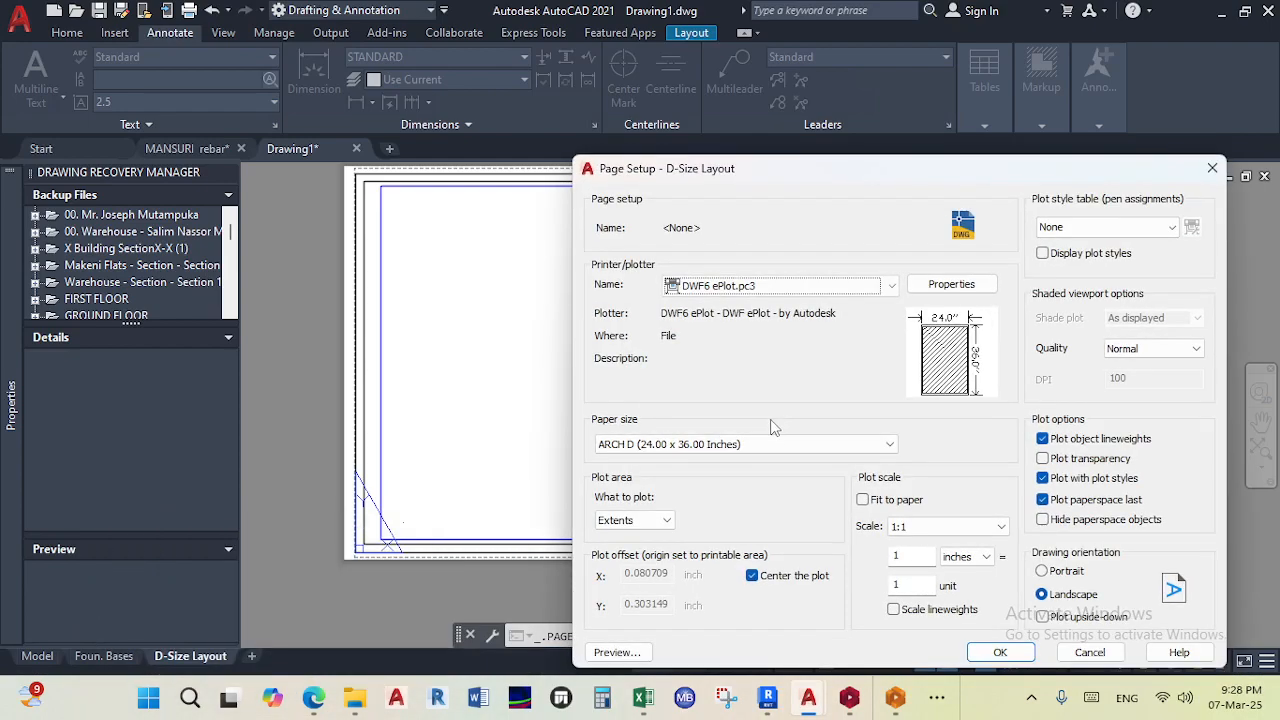
click(784, 446)
scroll(755, 300, up, 5)
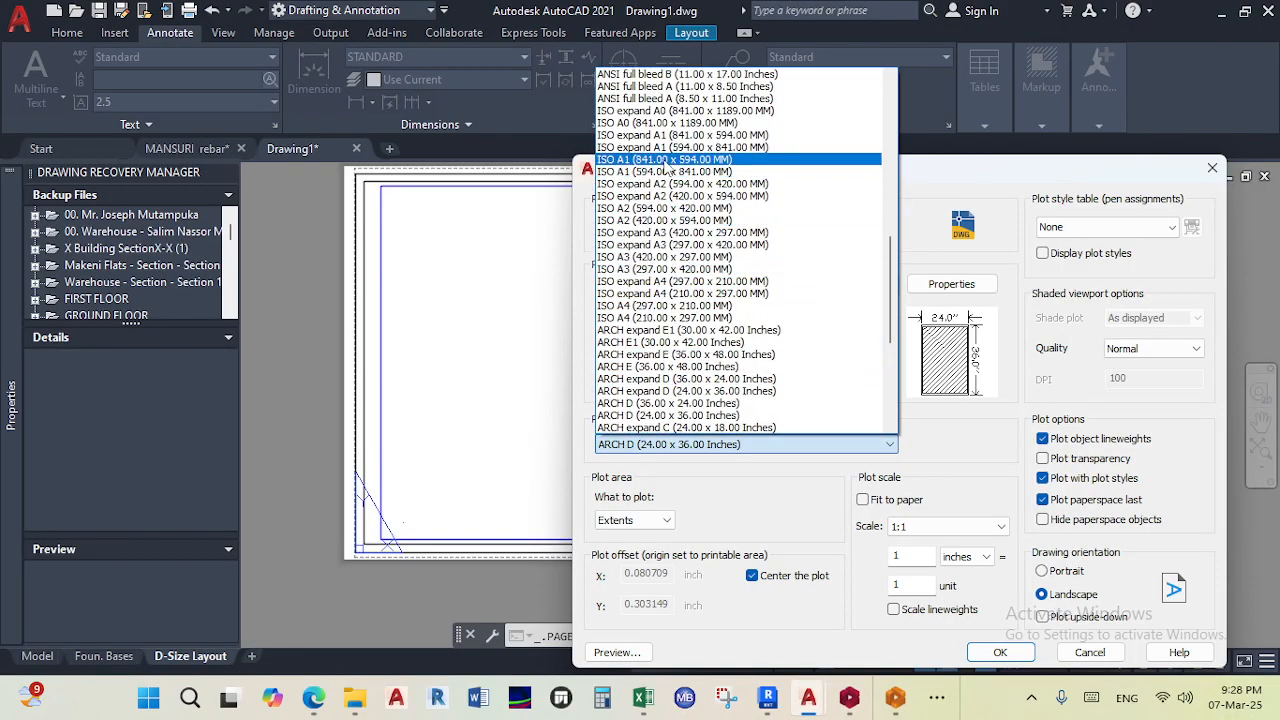
click(665, 159)
- Set the plotter to AutoCAD PDF (High Quality Print).pc3 and the plot style table to monochrome.ctb
click(860, 286)
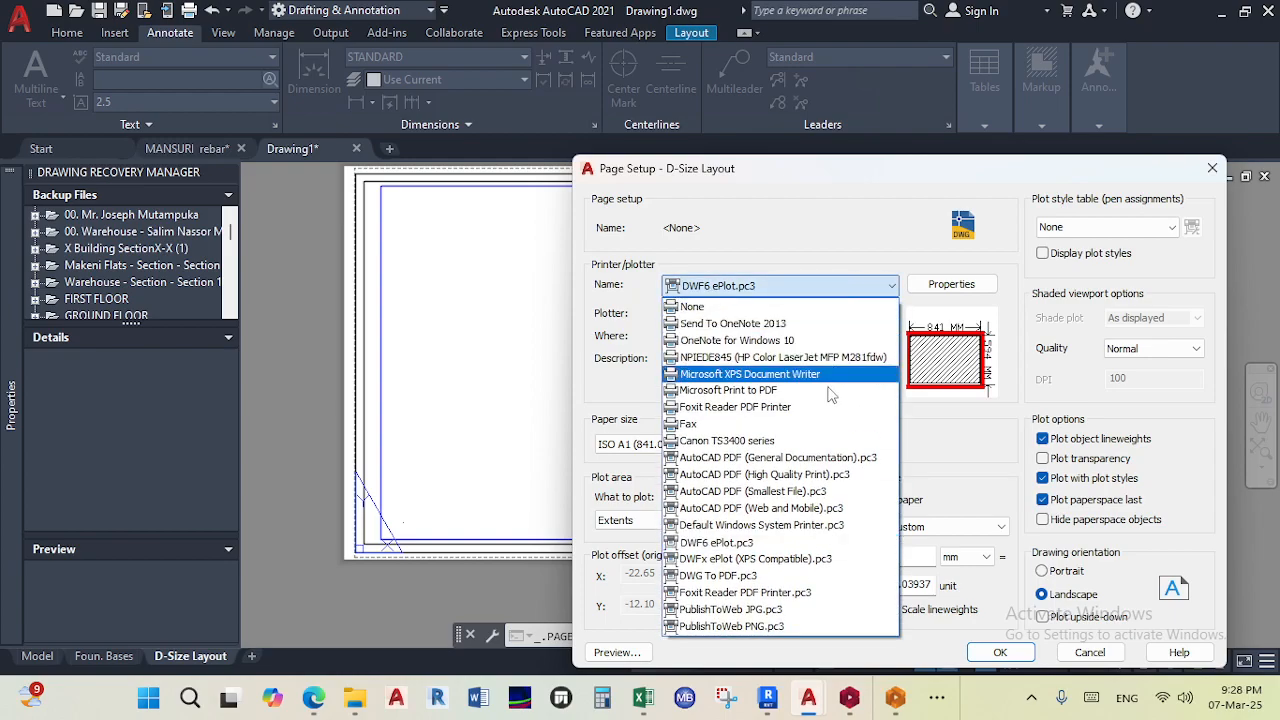
click(811, 486)
click(1105, 227)
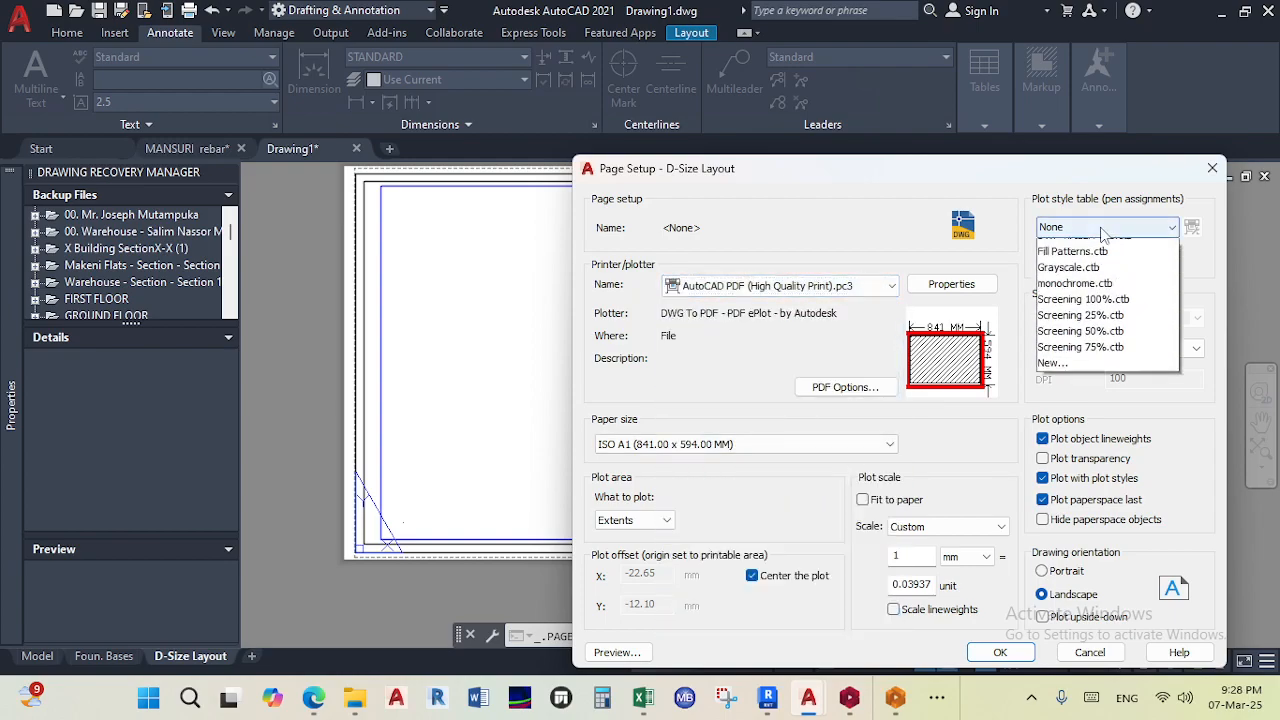
click(1103, 327)
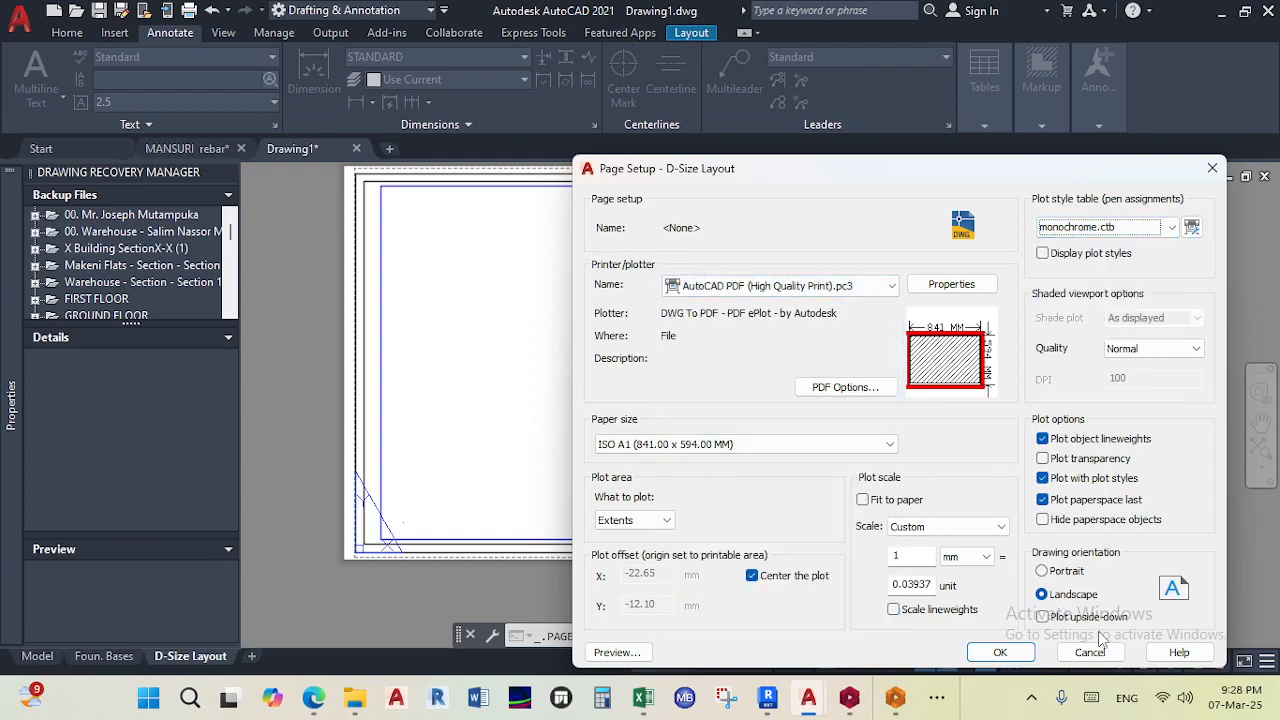
- Preview the plot, close the preview, and confirm the D-Size Layout page setup
click(618, 652)
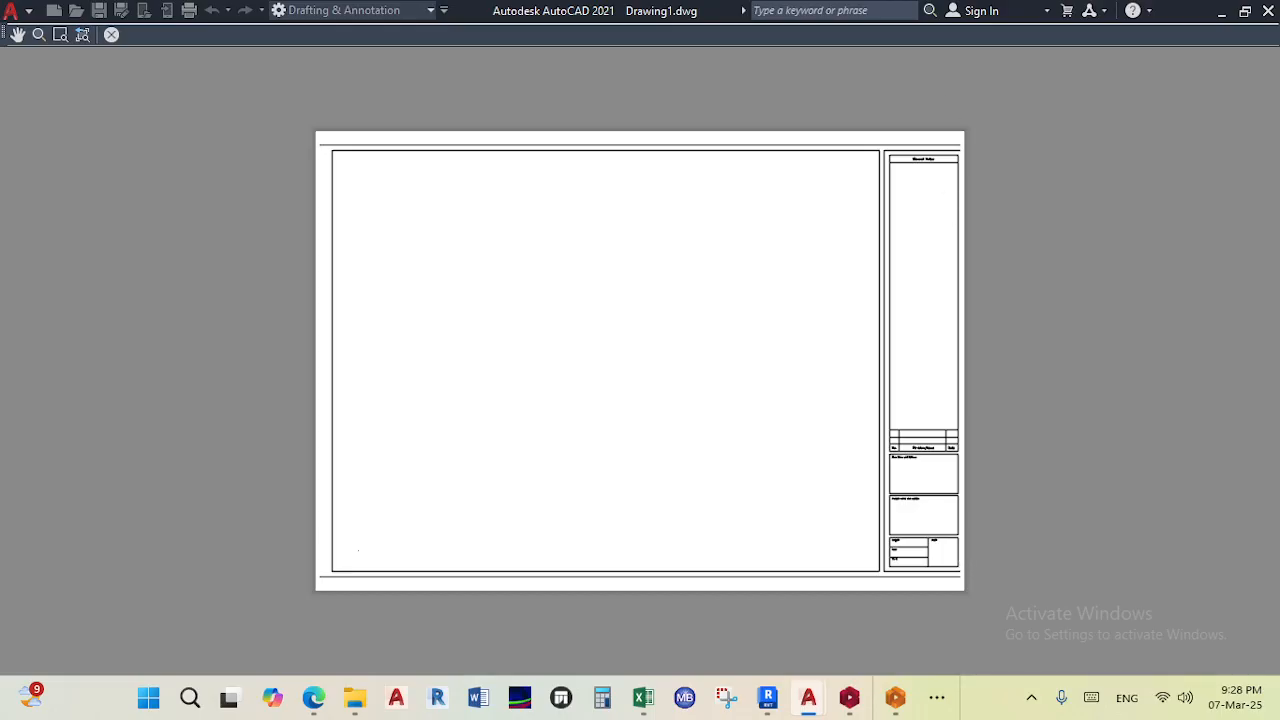
click(111, 35)
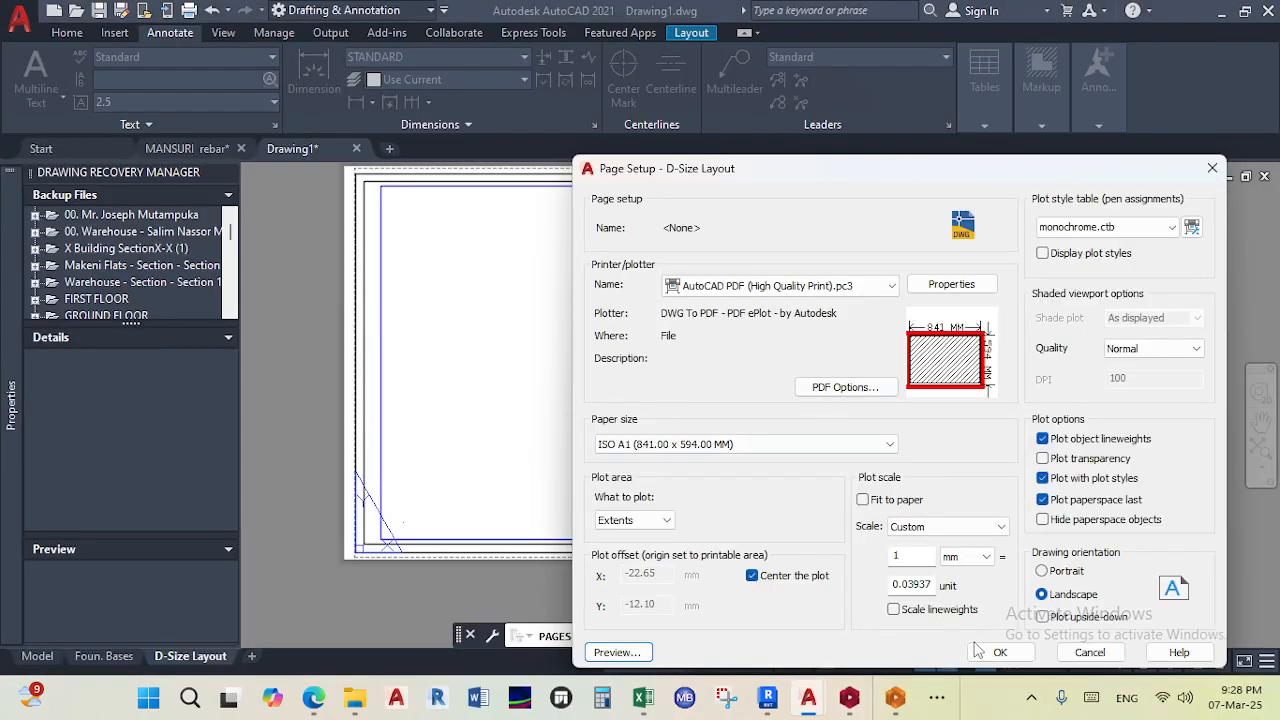
click(995, 652)
click(966, 648)
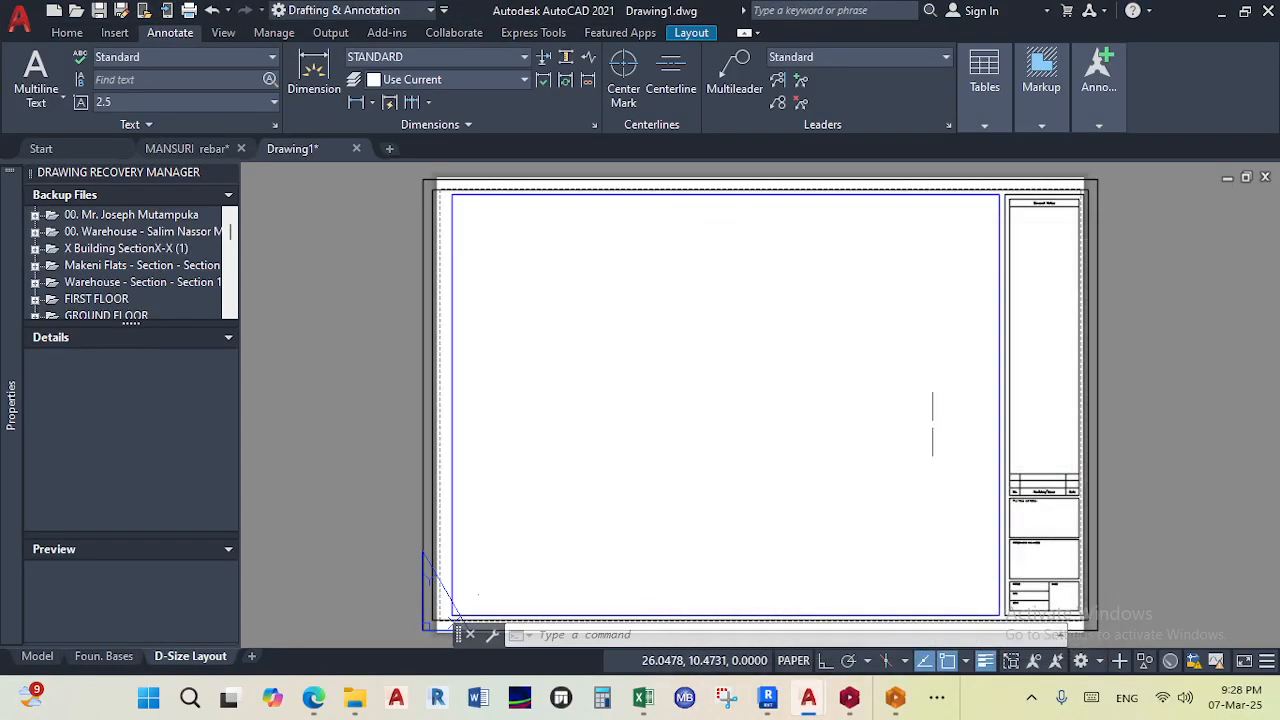
- Select all of the layout's title block and viewport objects and scale them by about 0.95 from the lower right corner
scroll(1000, 250, up, 3)
scroll(995, 272, down, 3)
middle_drag(1007, 492, 997, 520)
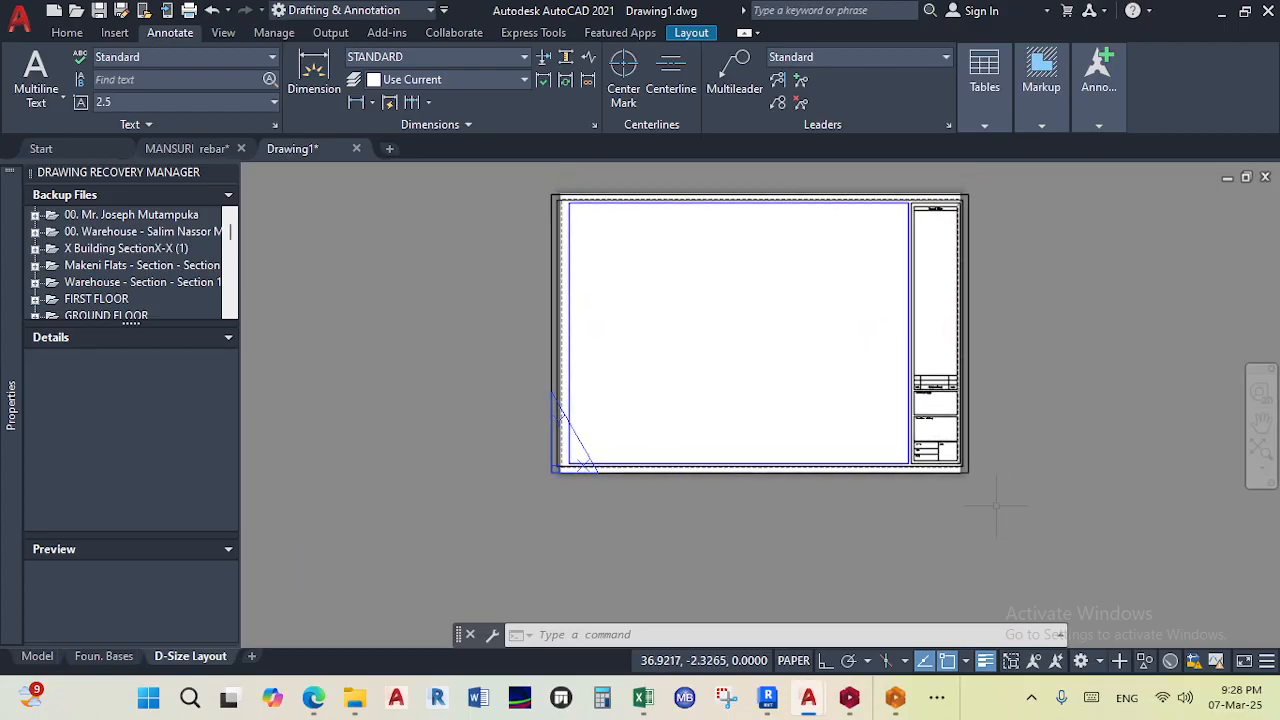
click(1015, 513)
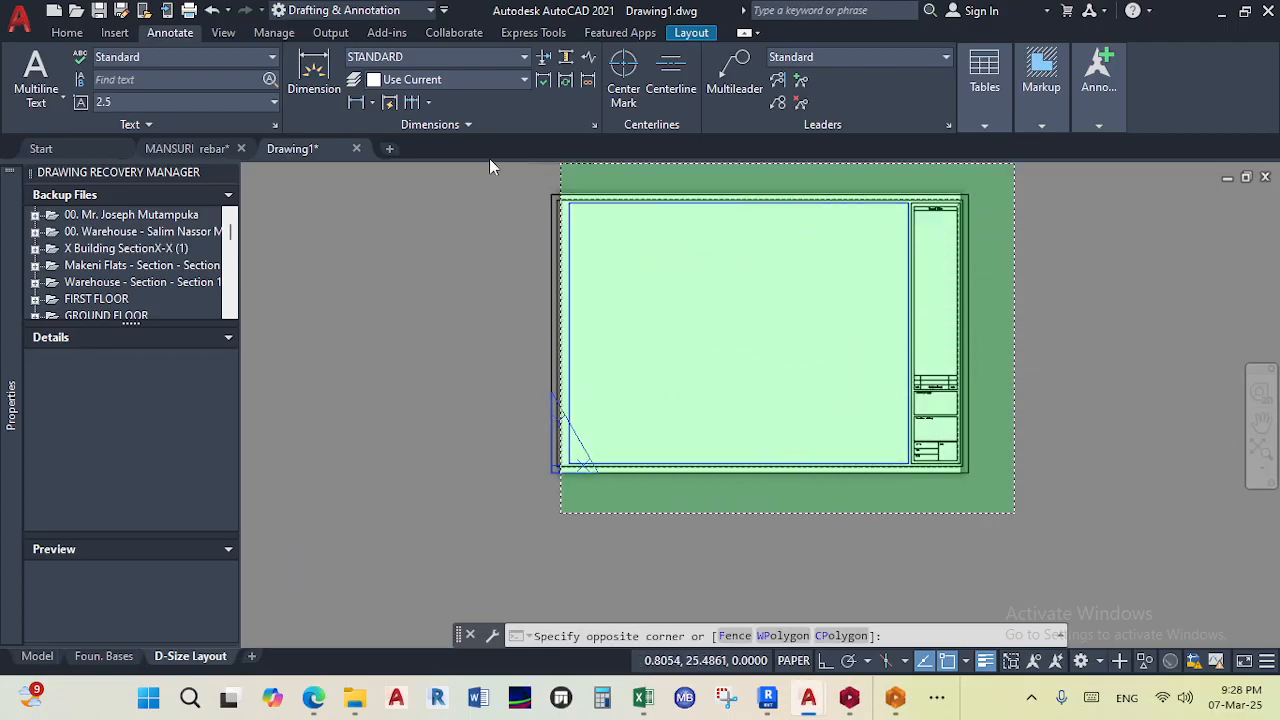
click(500, 175)
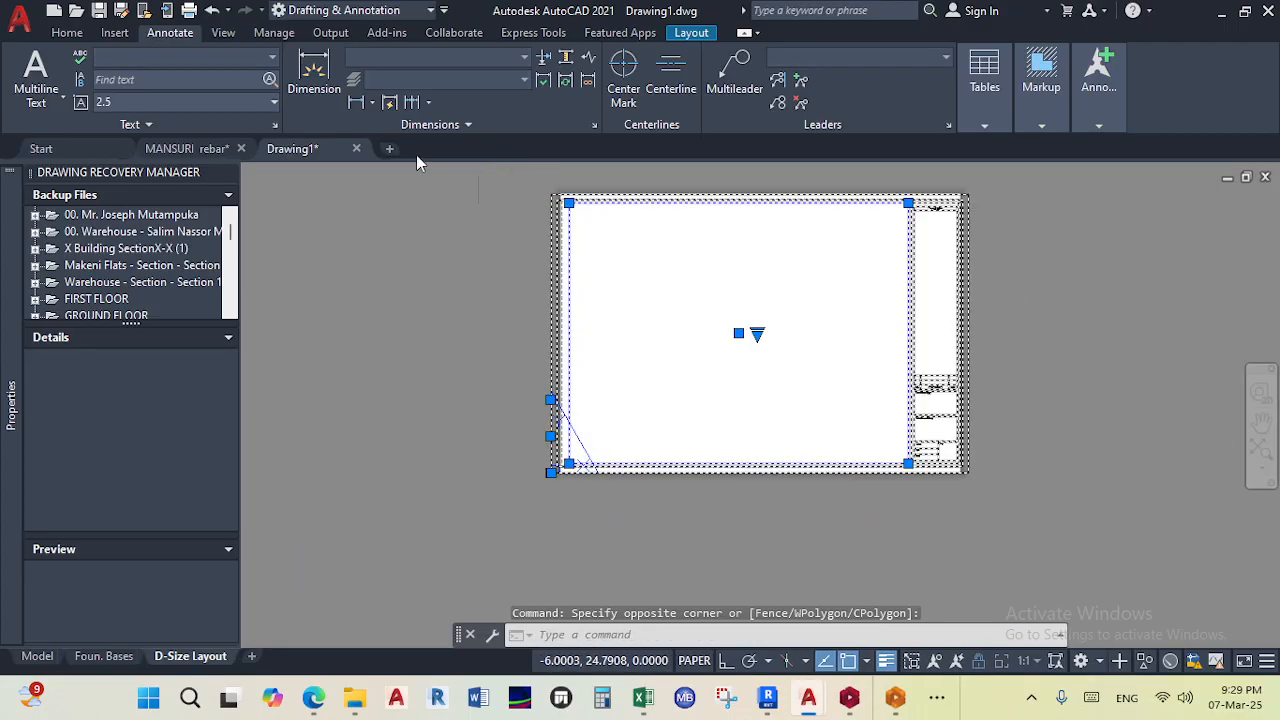
click(68, 33)
click(254, 104)
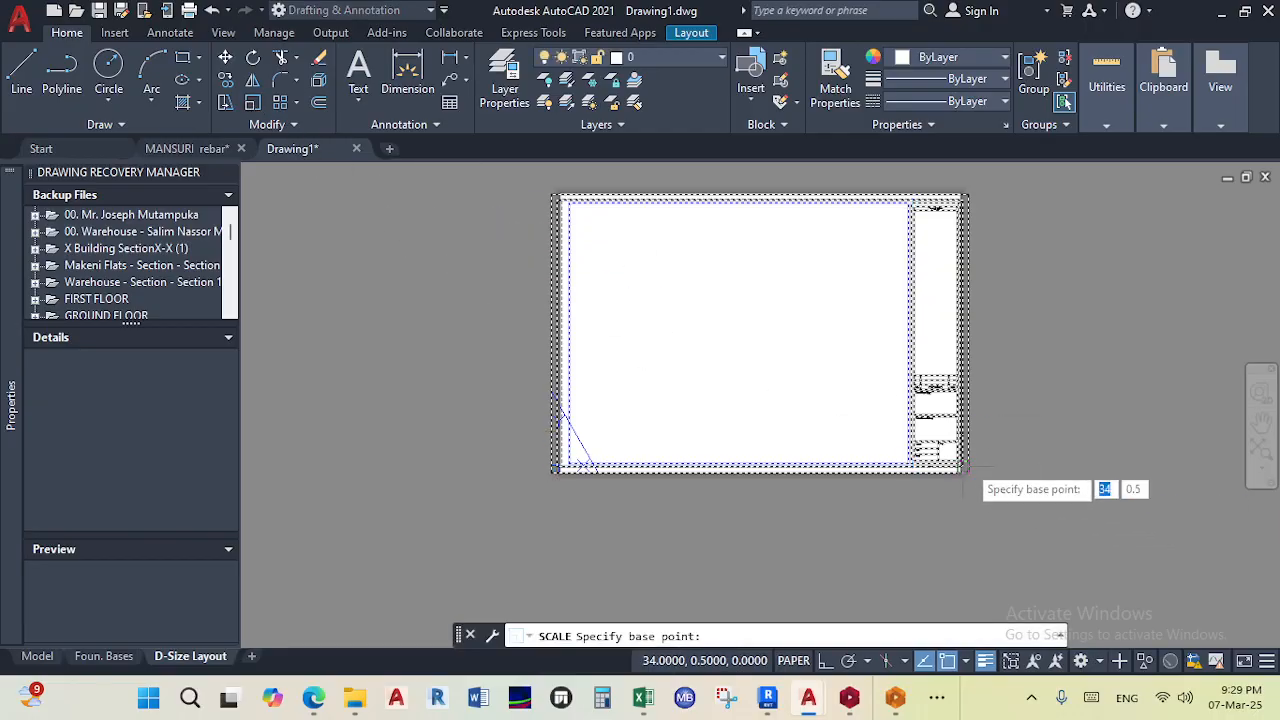
scroll(962, 510, up, 3)
click(960, 502)
scroll(960, 502, down, 5)
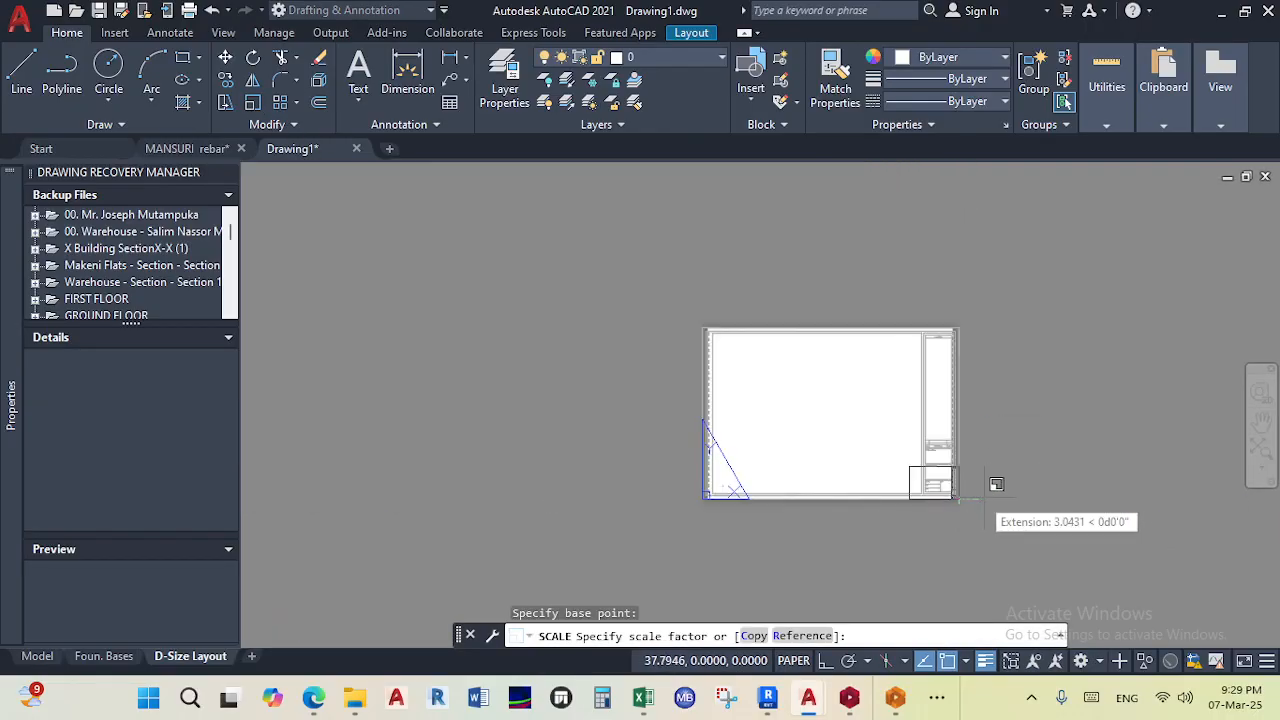
click(1066, 548)
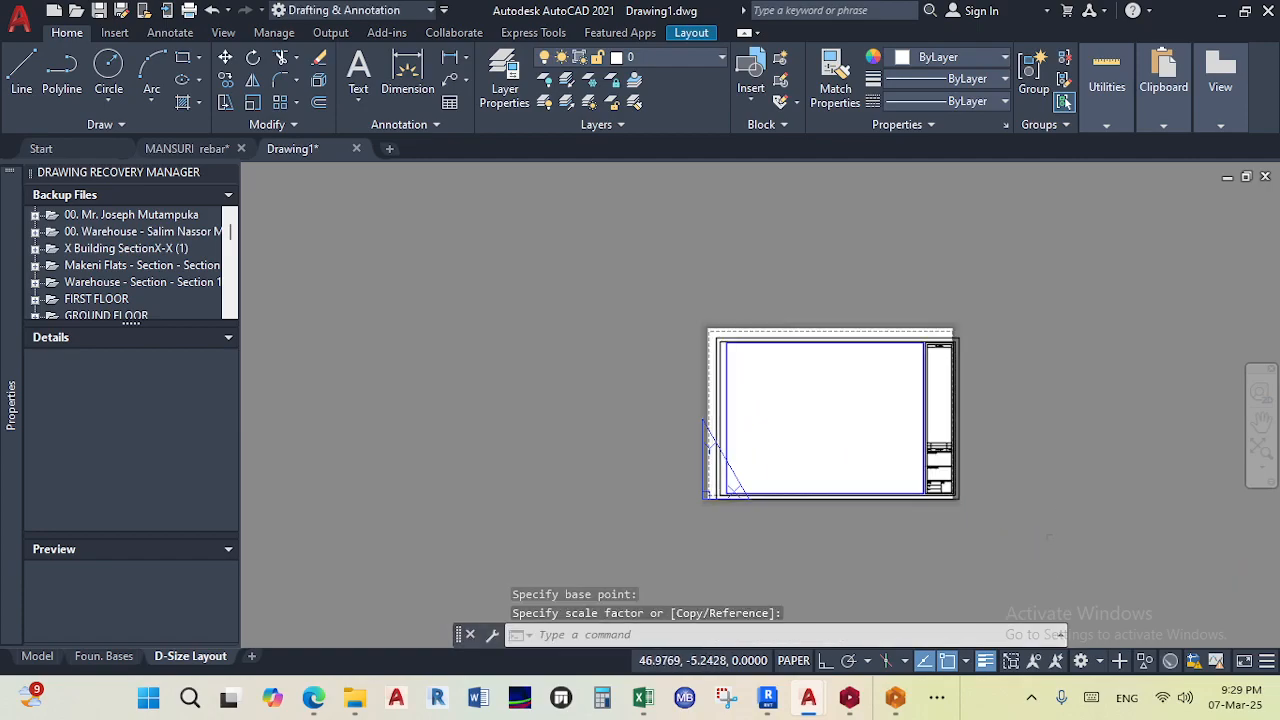
click(1050, 568)
- Select the scaled title block and viewport again and move them so their corner aligns with the paper's printable area
click(702, 314)
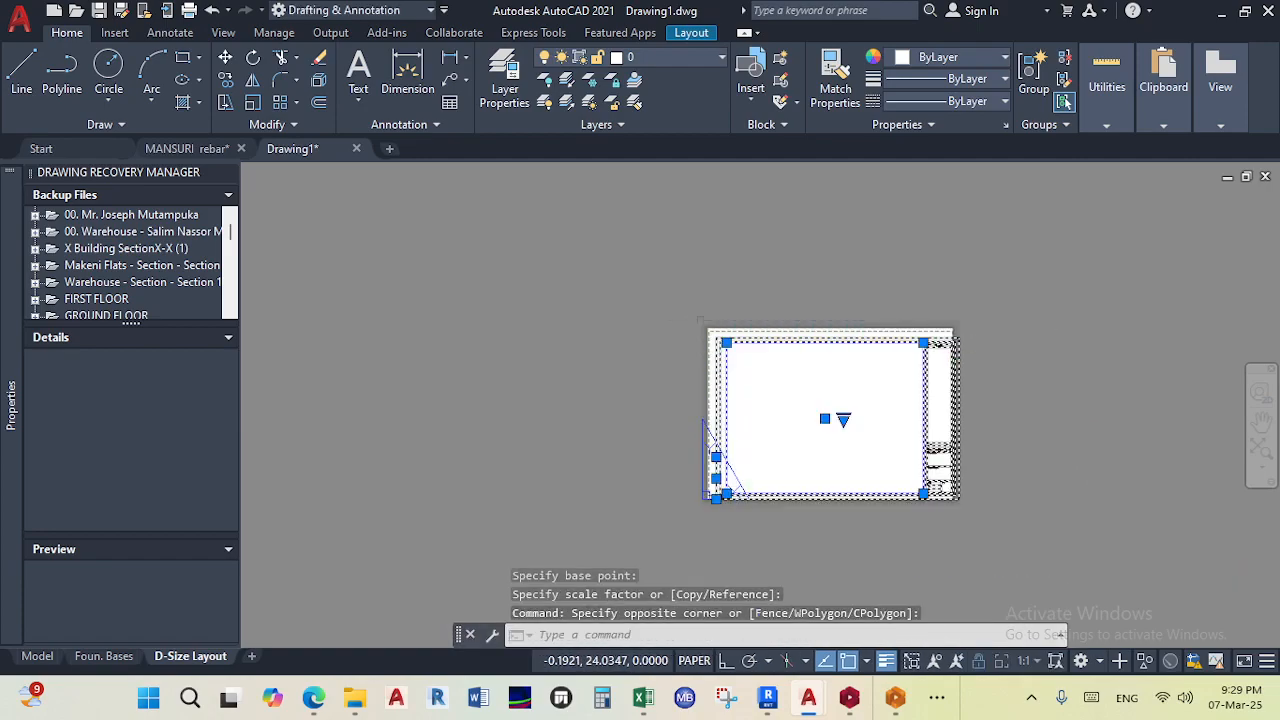
scroll(700, 318, up, 8)
scroll(814, 401, down, 2)
middle_drag(814, 401, 612, 263)
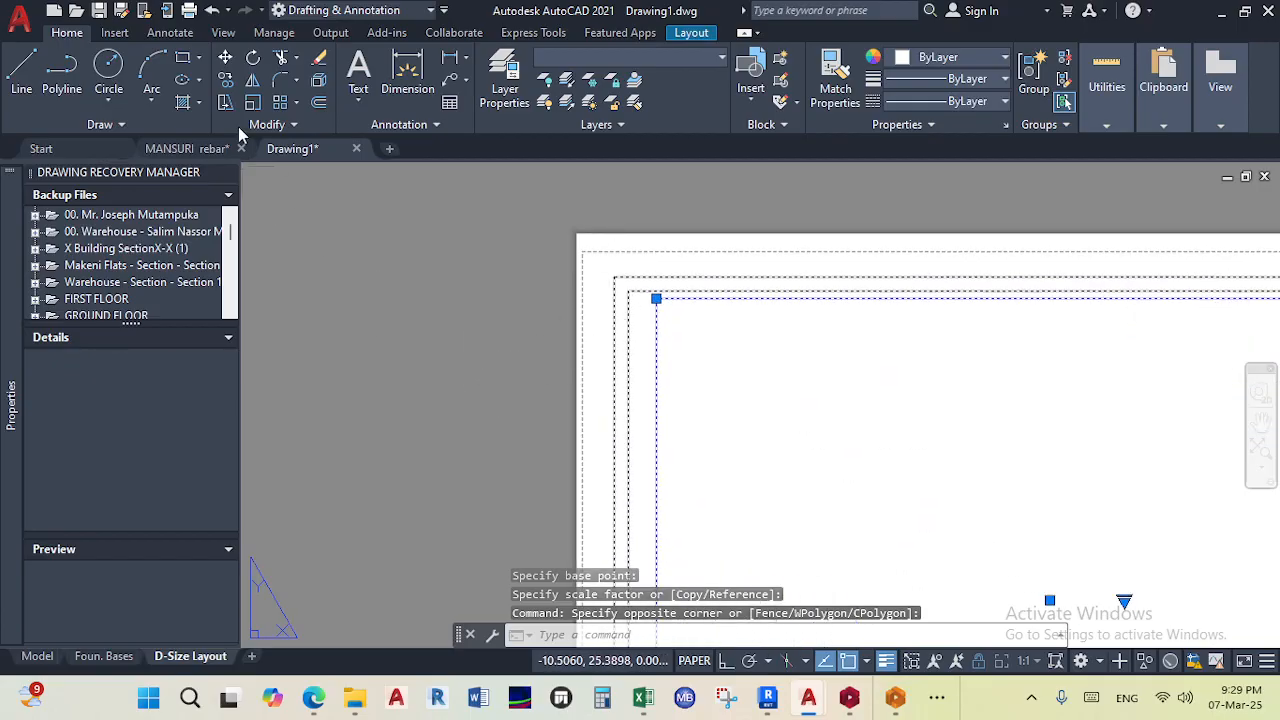
click(225, 58)
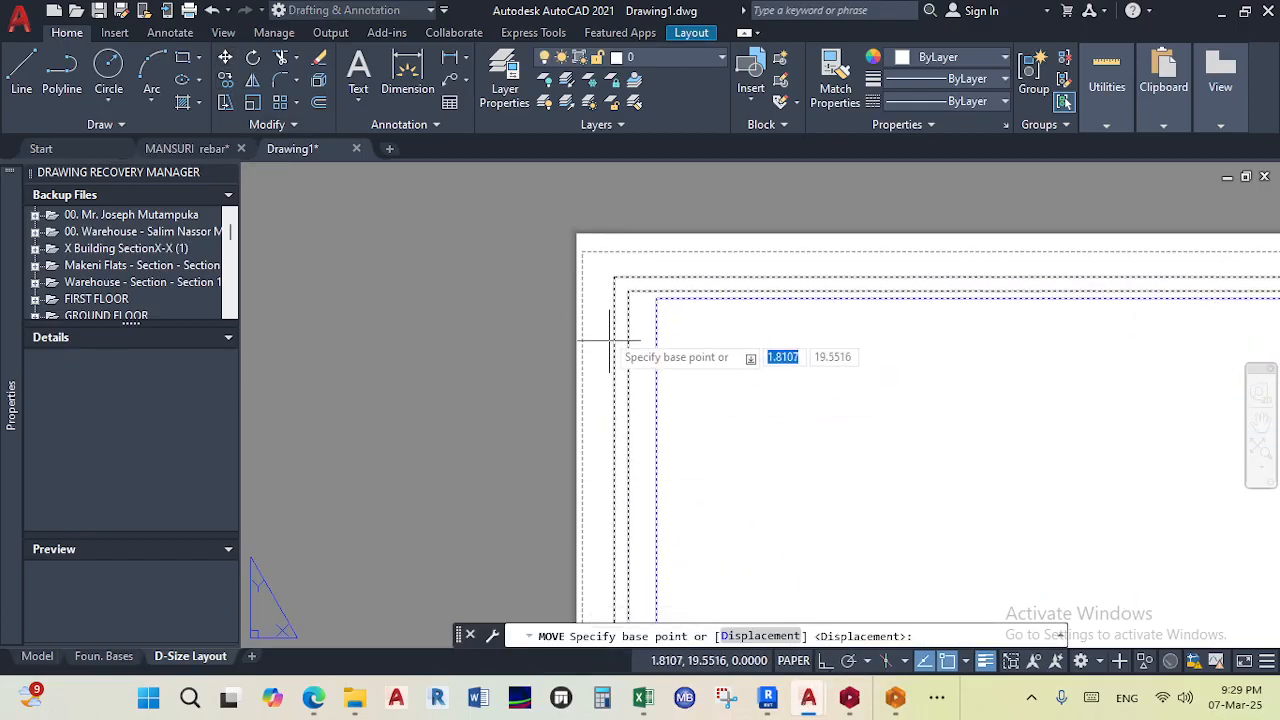
scroll(568, 252, up, 4)
click(691, 321)
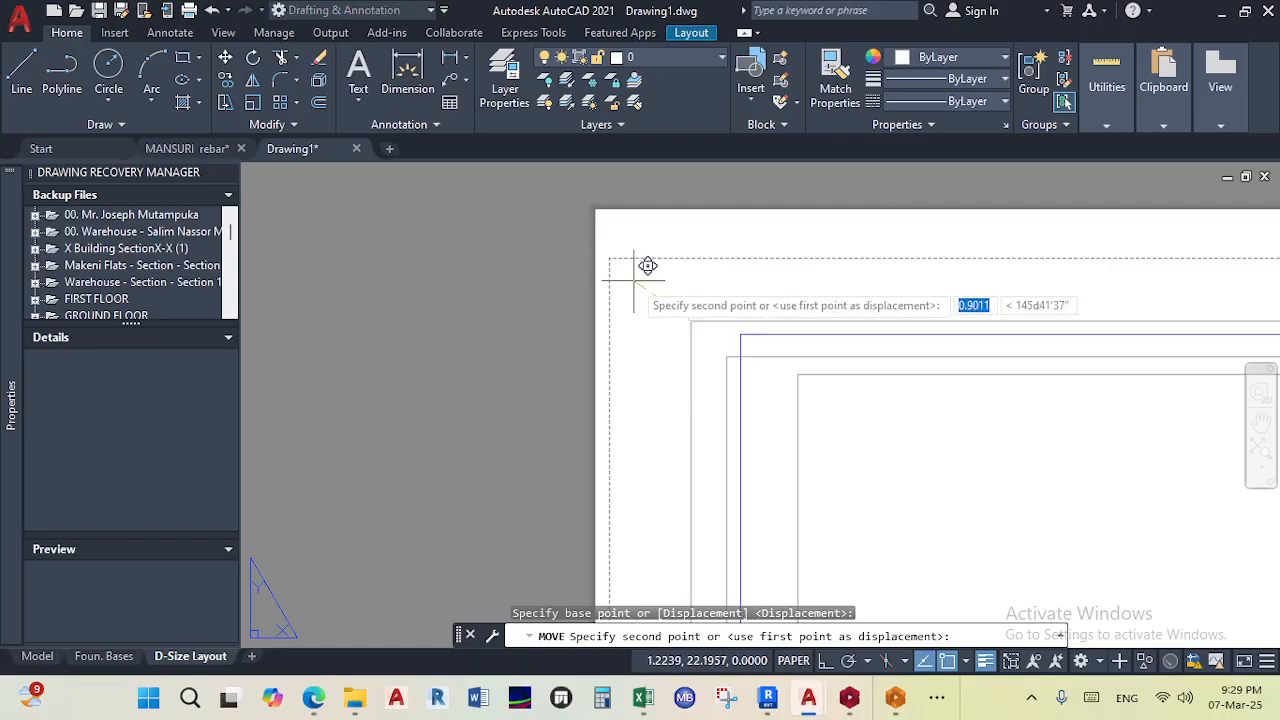
scroll(613, 268, up, 6)
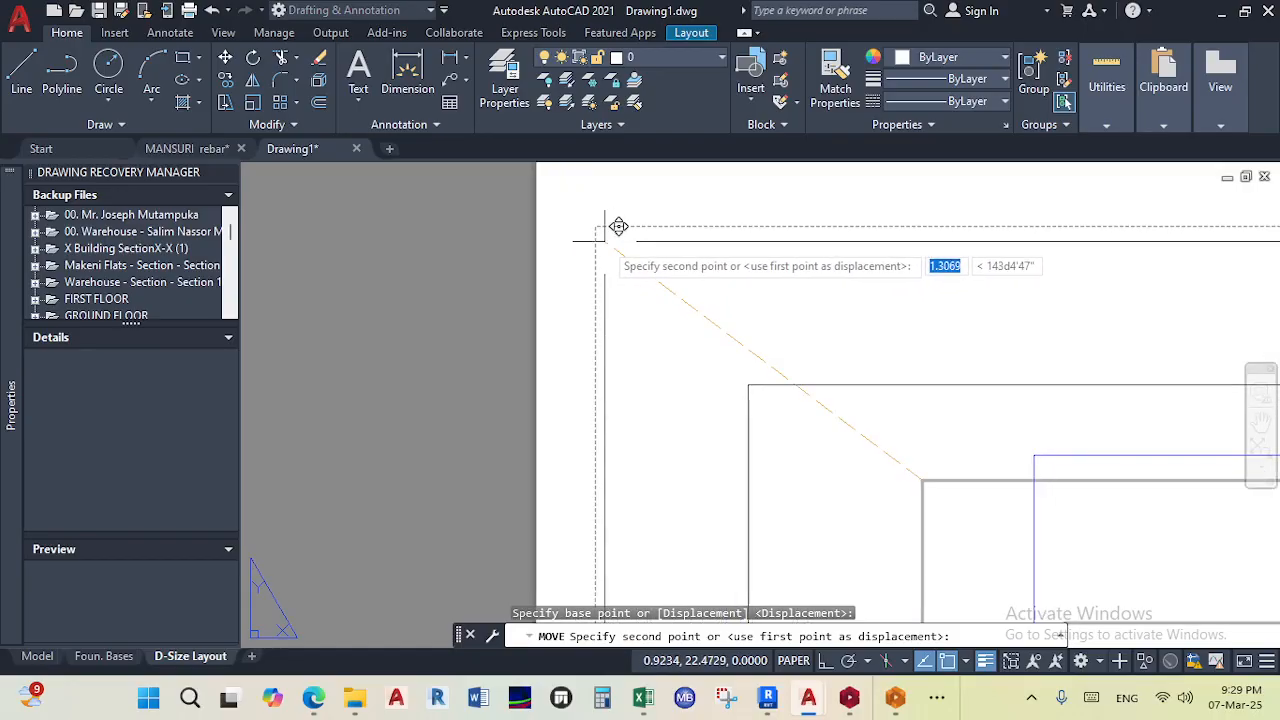
click(617, 261)
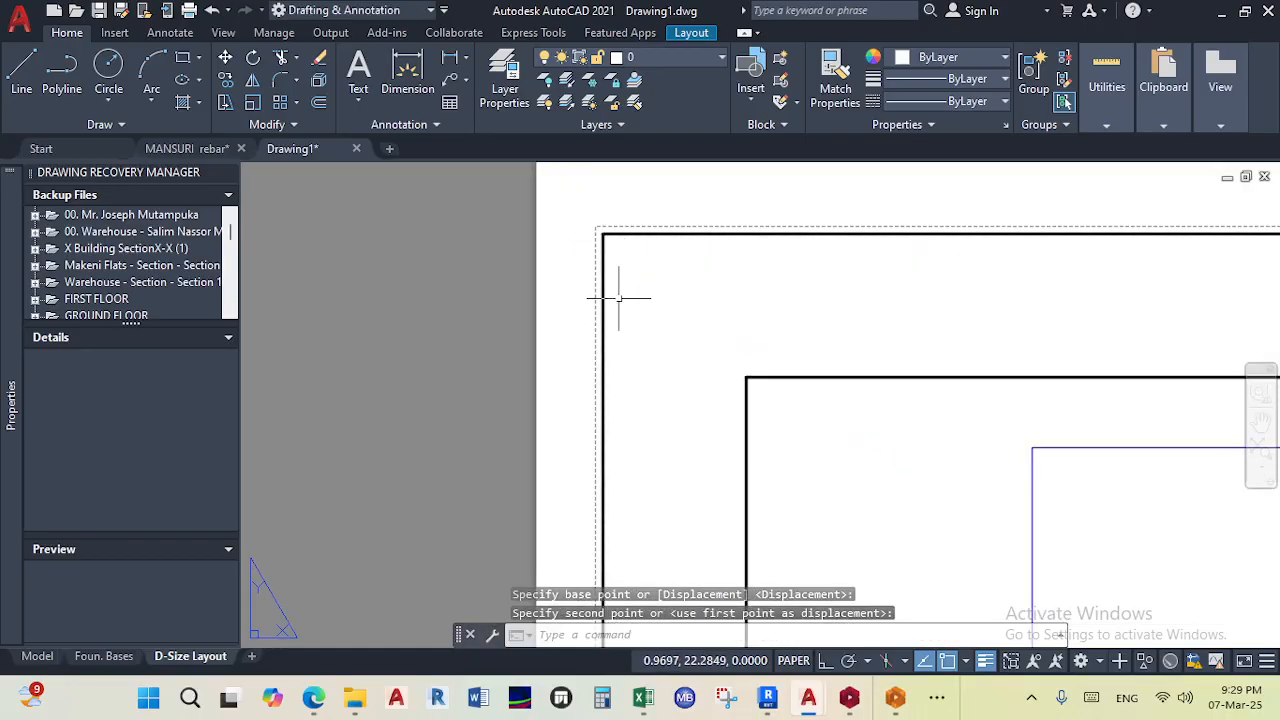
scroll(623, 286, down, 8)
scroll(768, 320, up, 3)
scroll(1100, 340, up, 3)
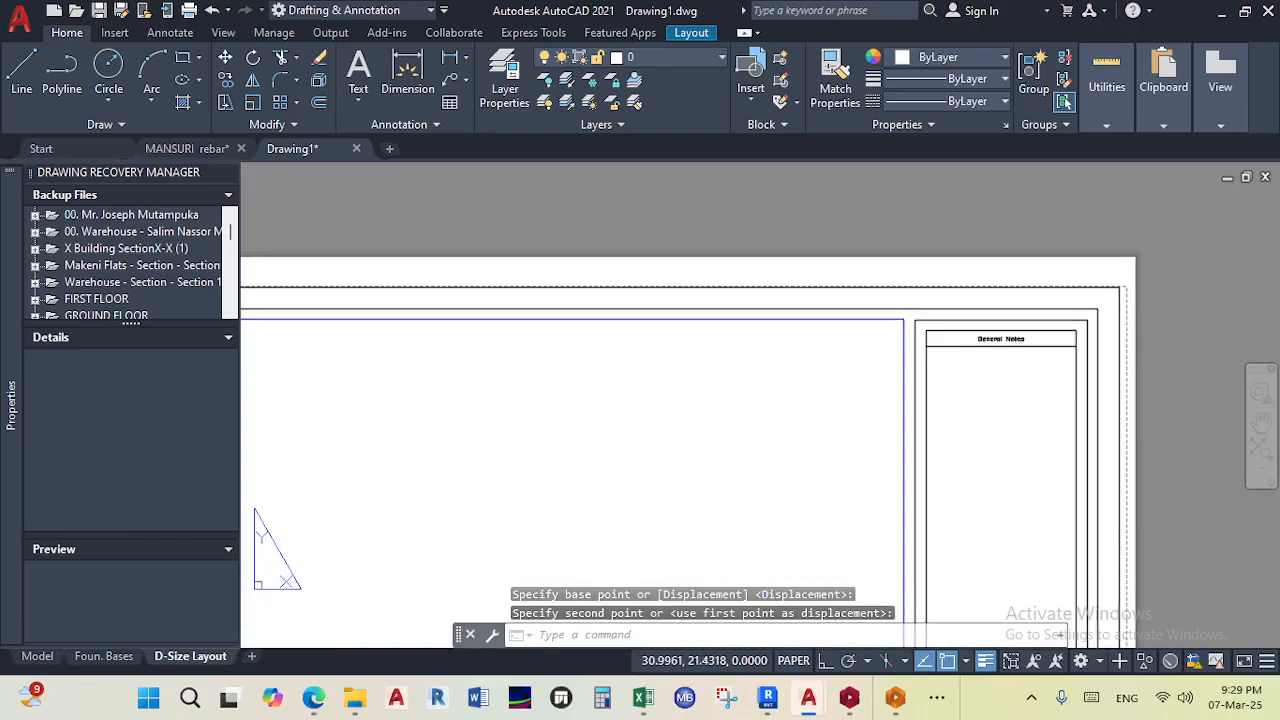
- Preview the D-Size Layout plot, then cancel saving the PDF and close the Plot dialog
scroll(993, 357, down, 6)
scroll(993, 357, up, 5)
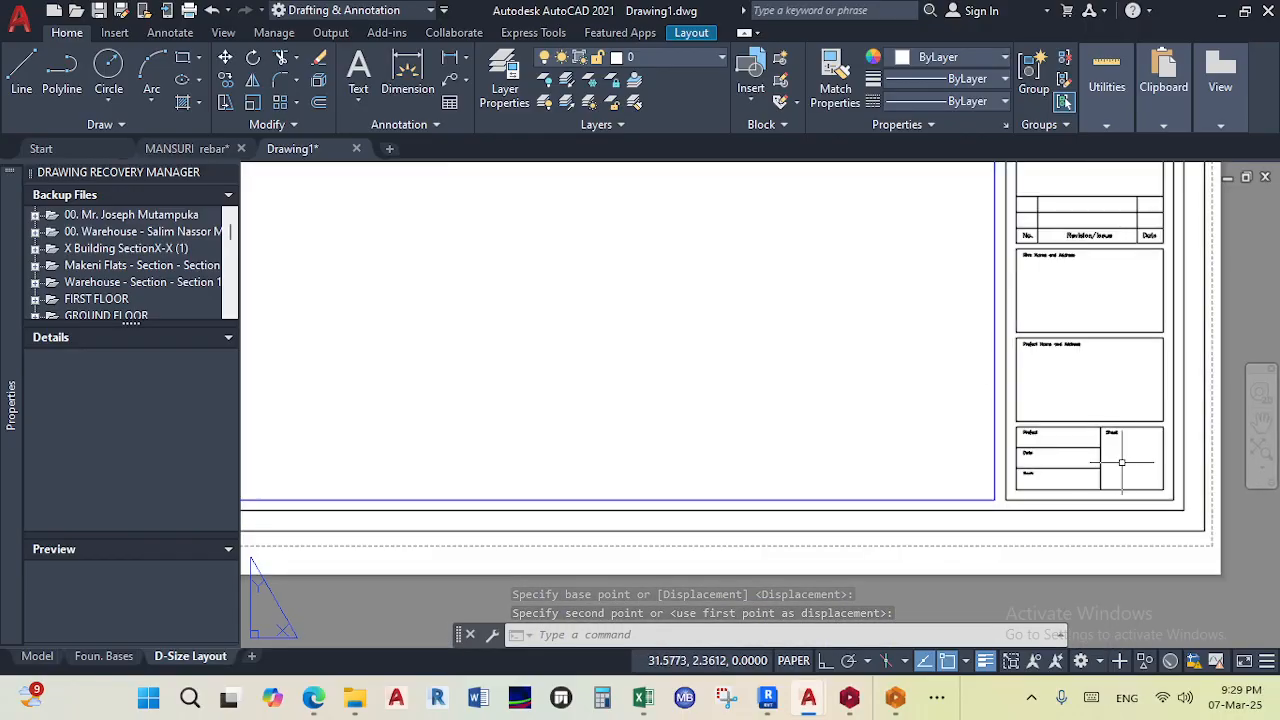
scroll(903, 480, down, 6)
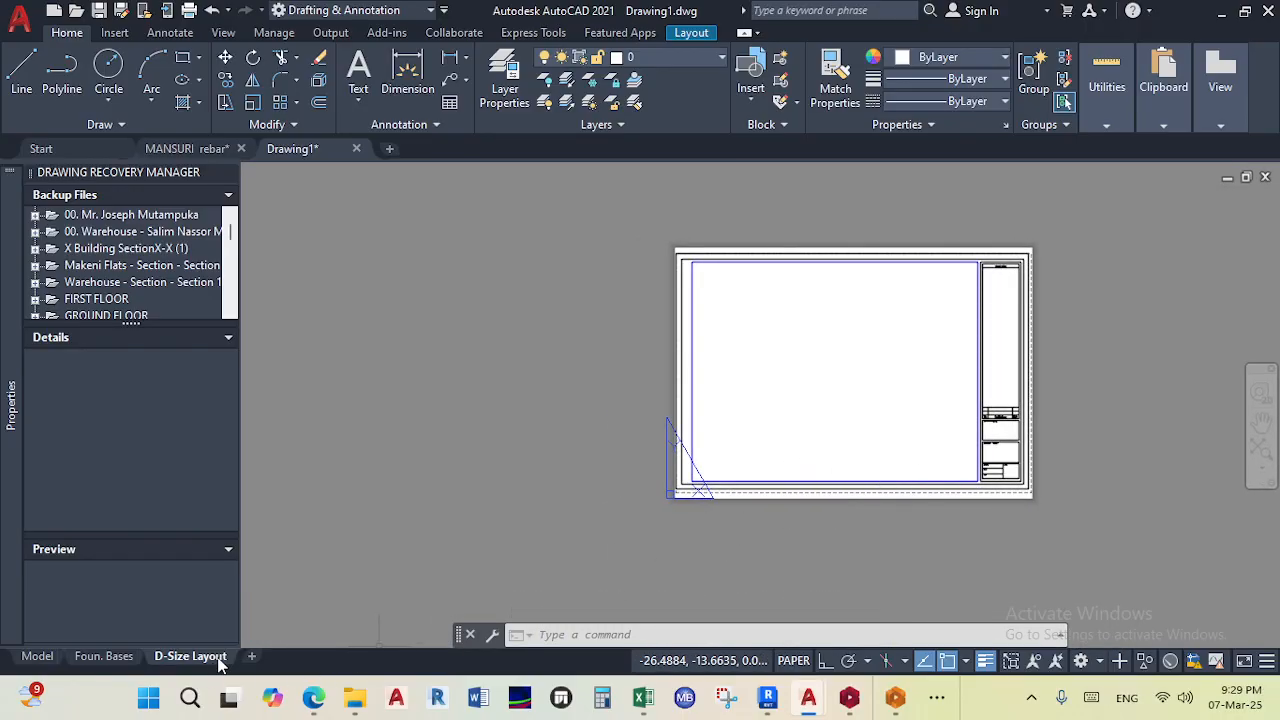
click(188, 11)
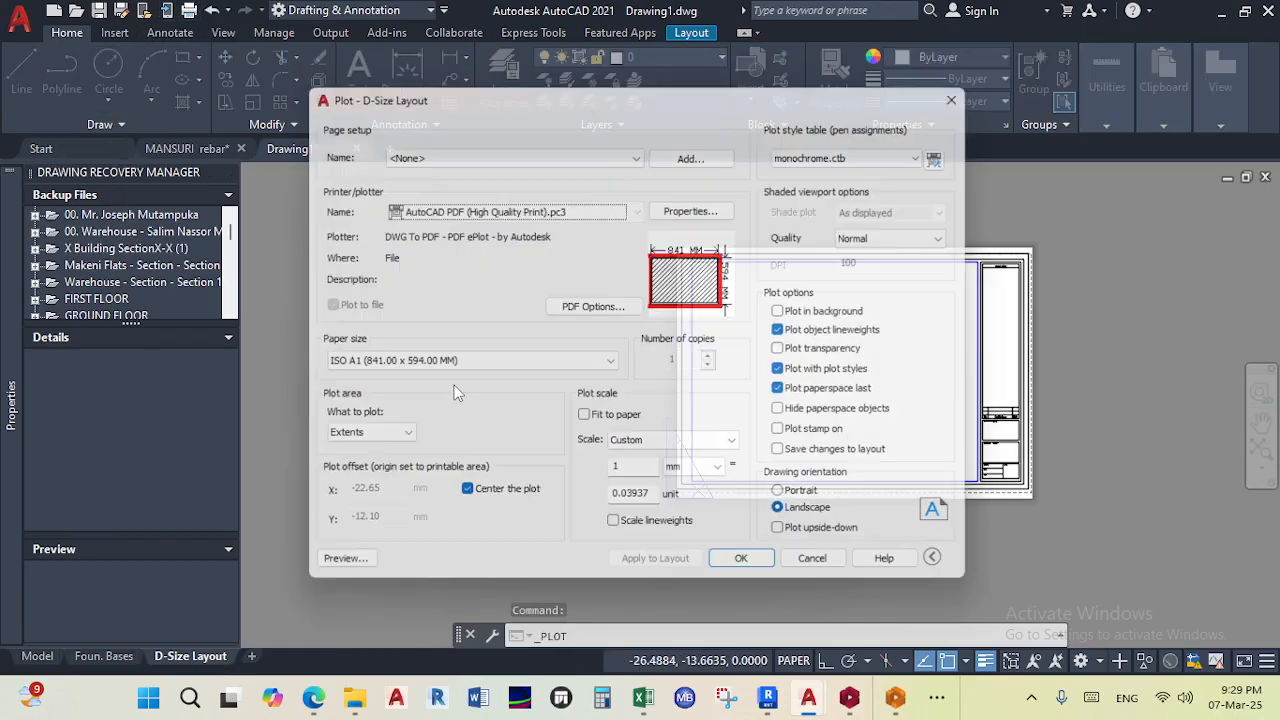
click(330, 574)
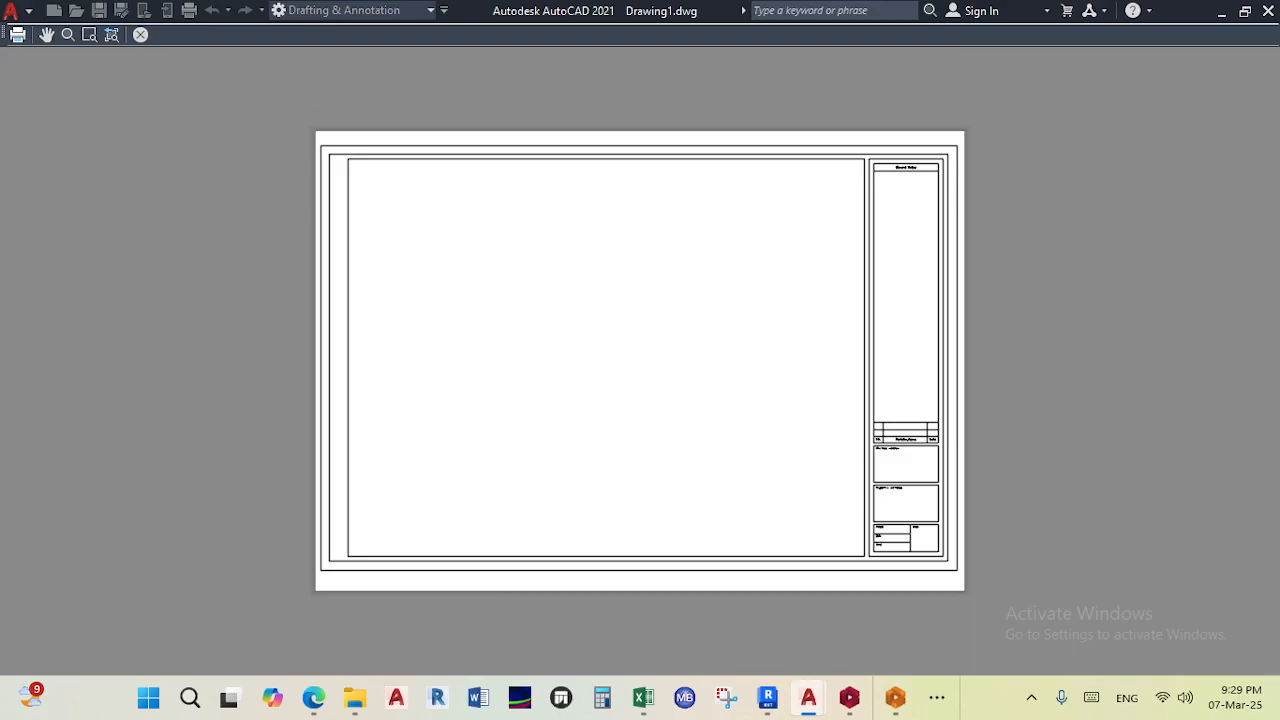
click(141, 35)
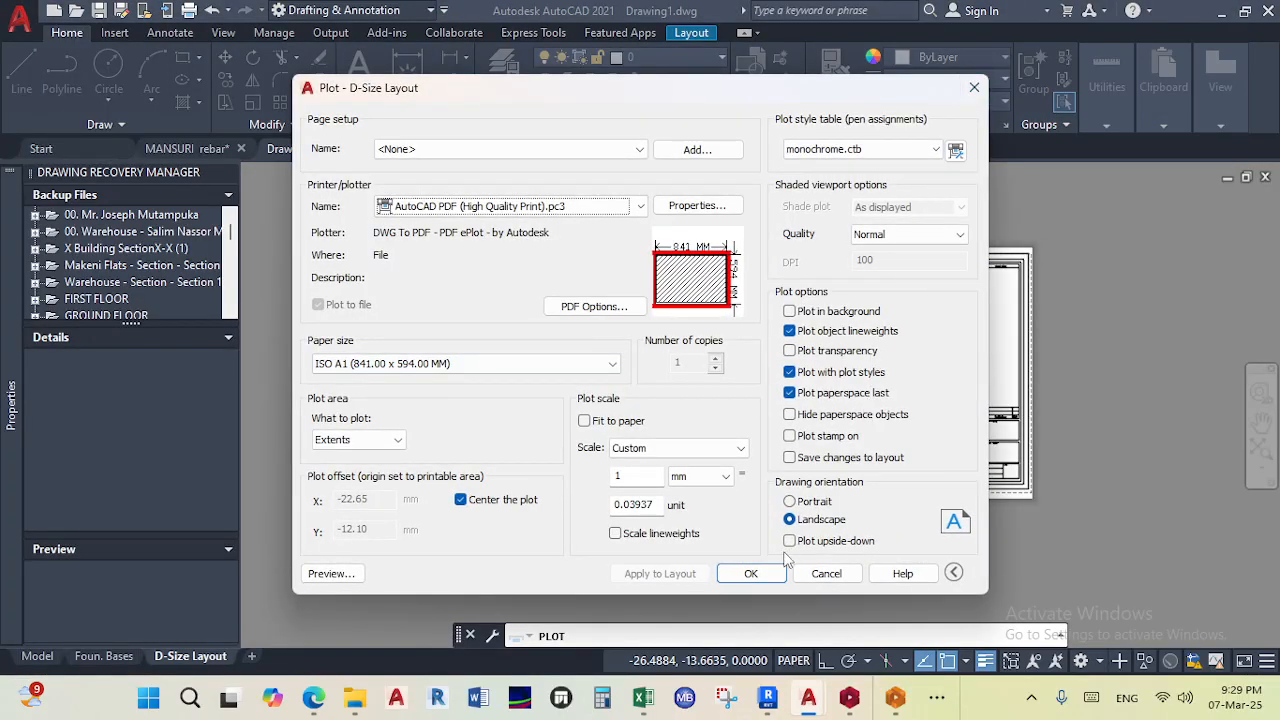
click(751, 573)
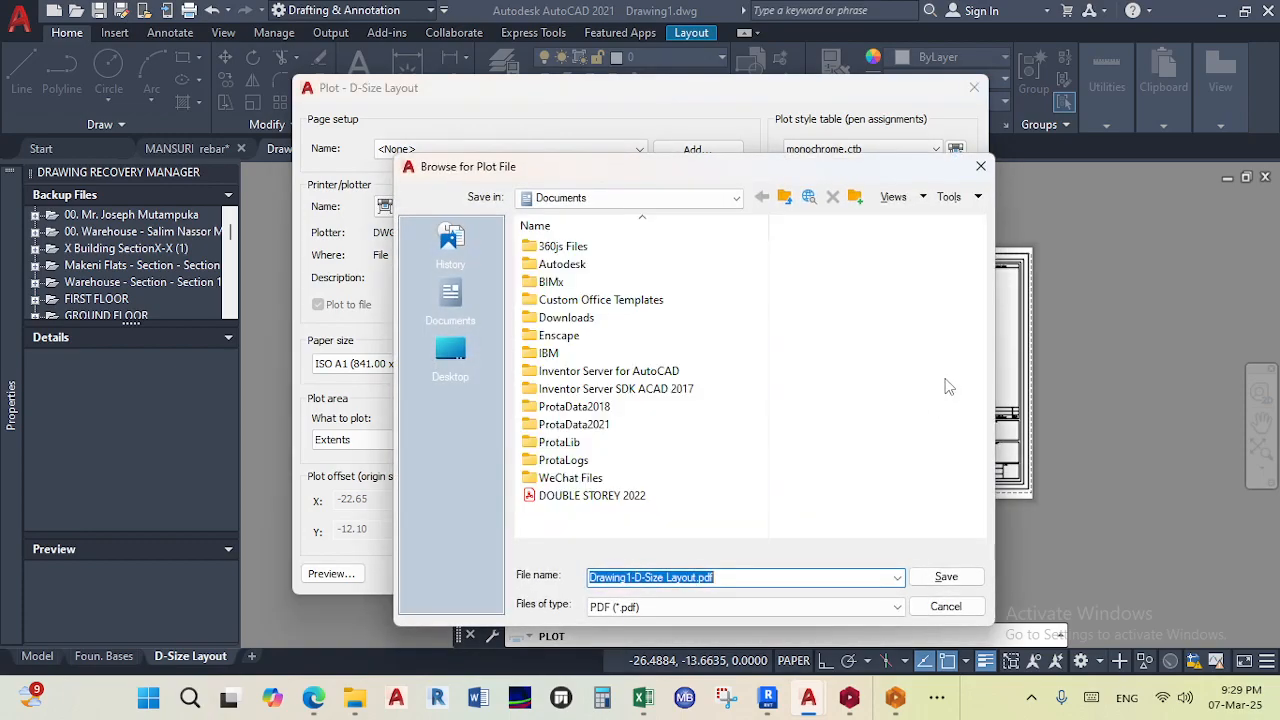
click(980, 168)
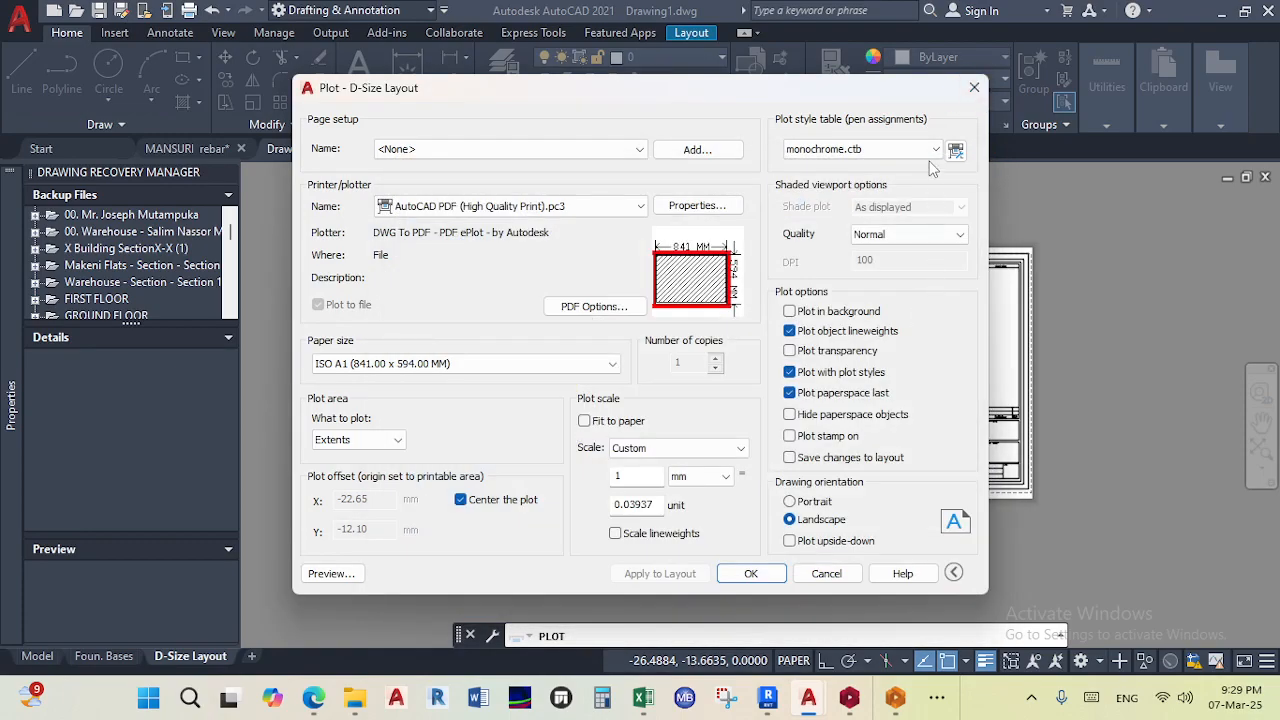
click(974, 88)
- Activate the layout's viewport and zoom and pan its view to show the foundation drawings
scroll(899, 306, up, 2)
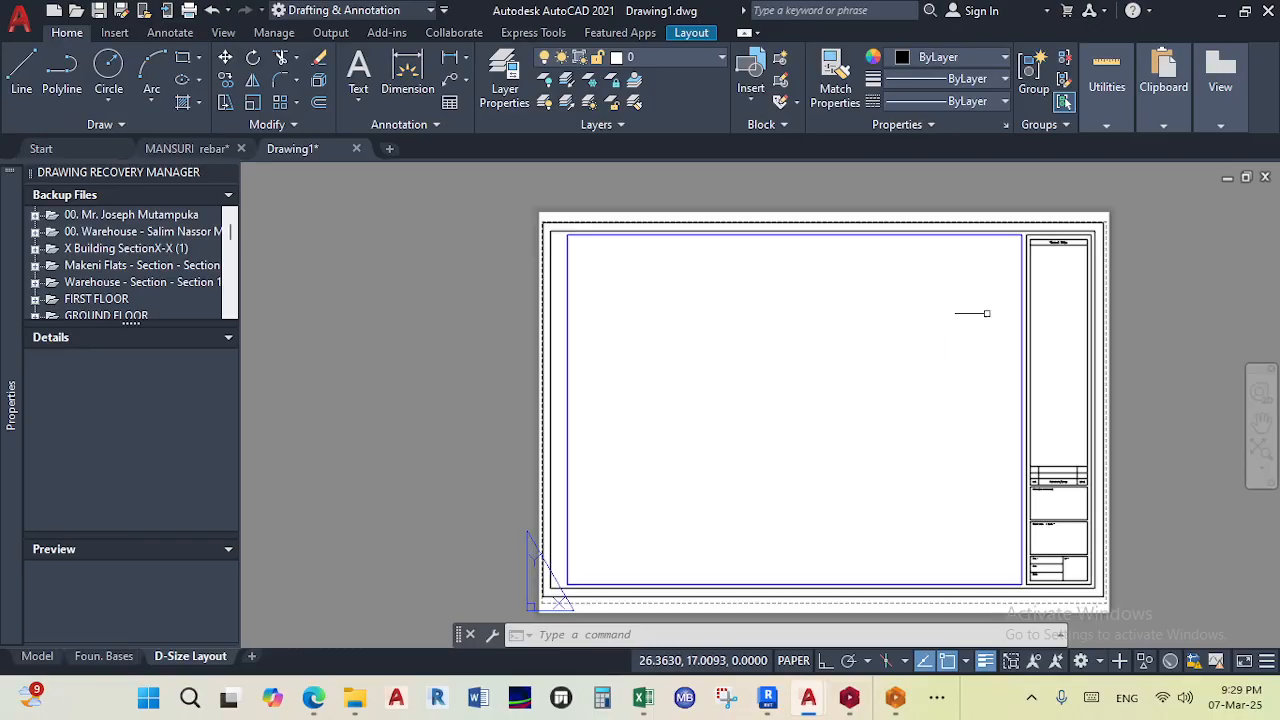
click(1022, 356)
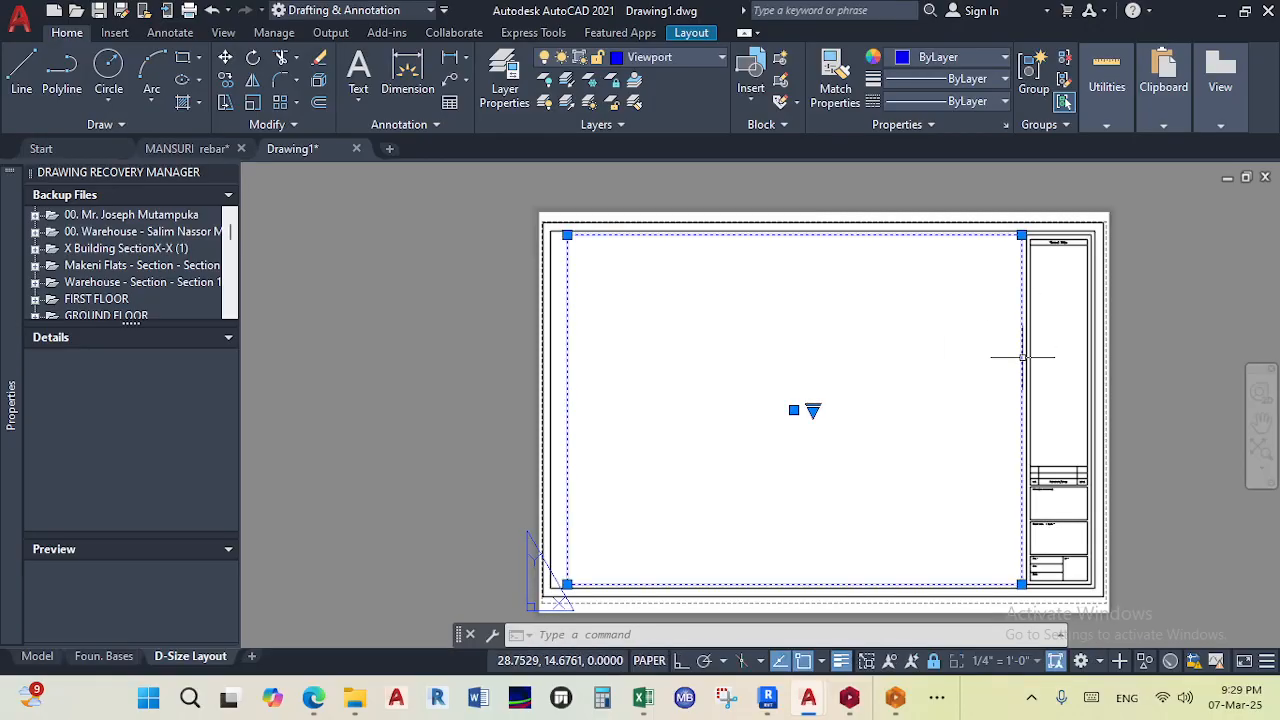
double_click(741, 395)
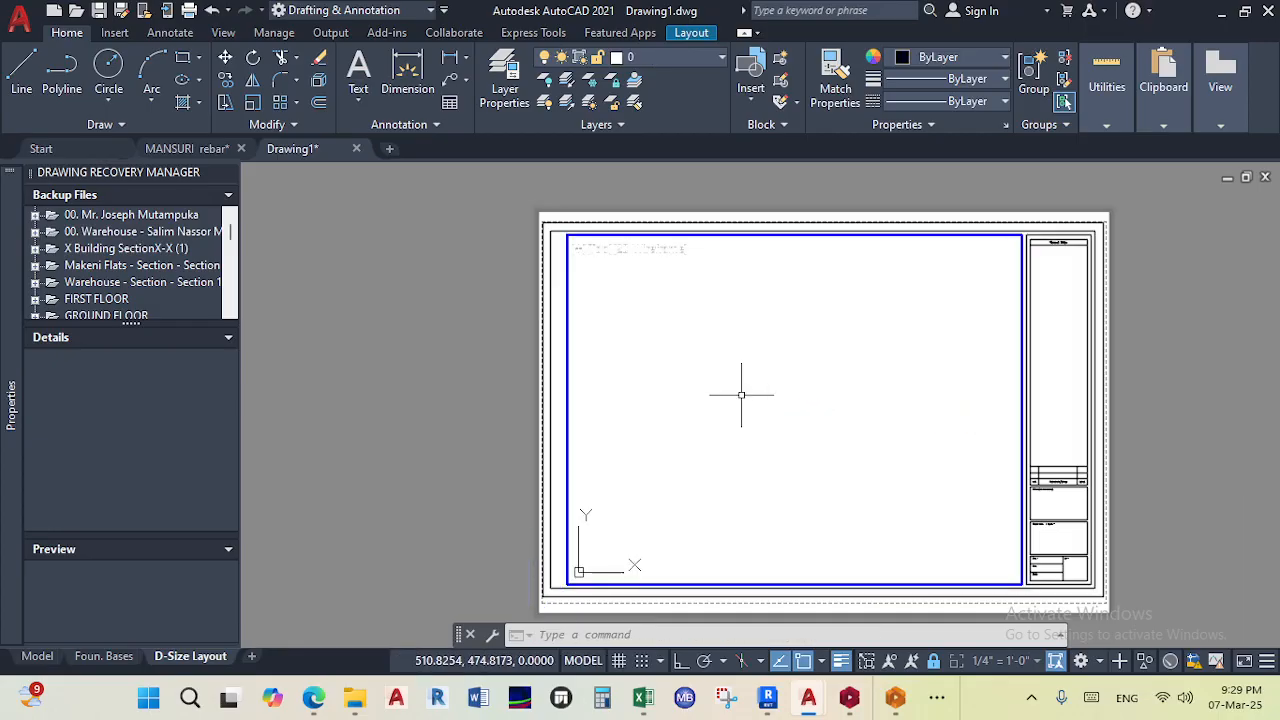
scroll(741, 395, down, 10)
scroll(741, 398, up, 9)
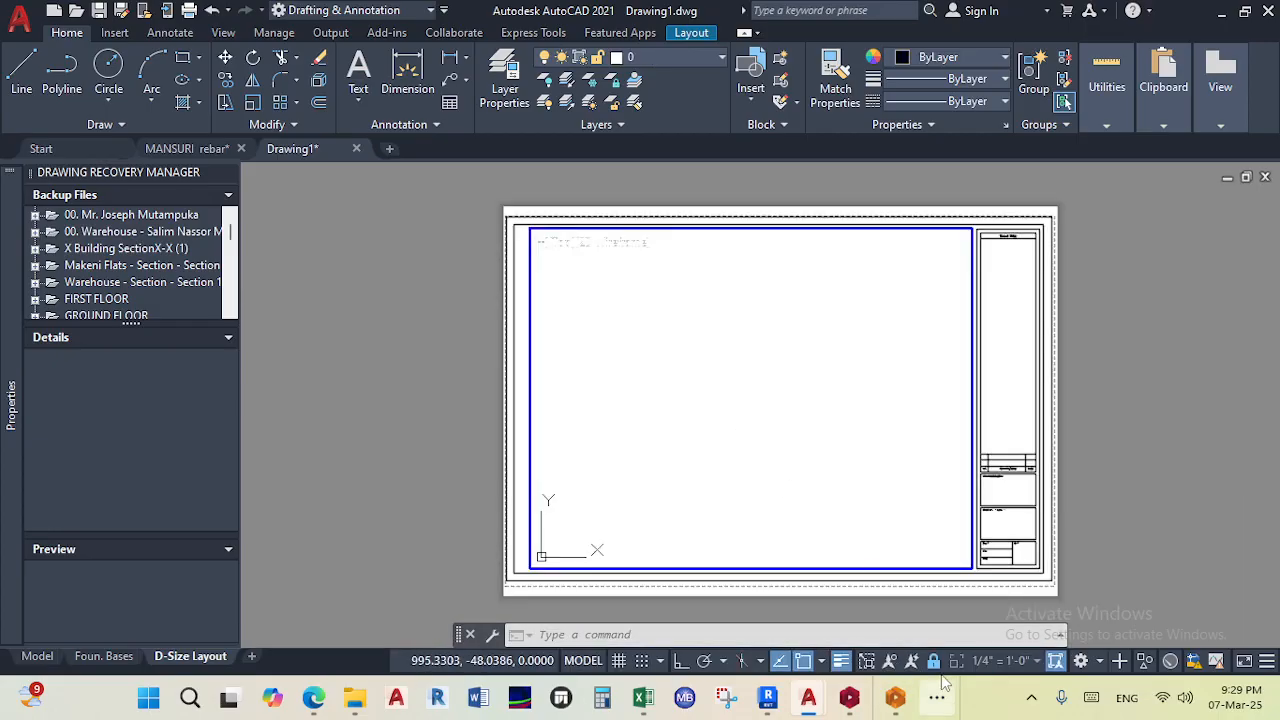
scroll(666, 370, down, 20)
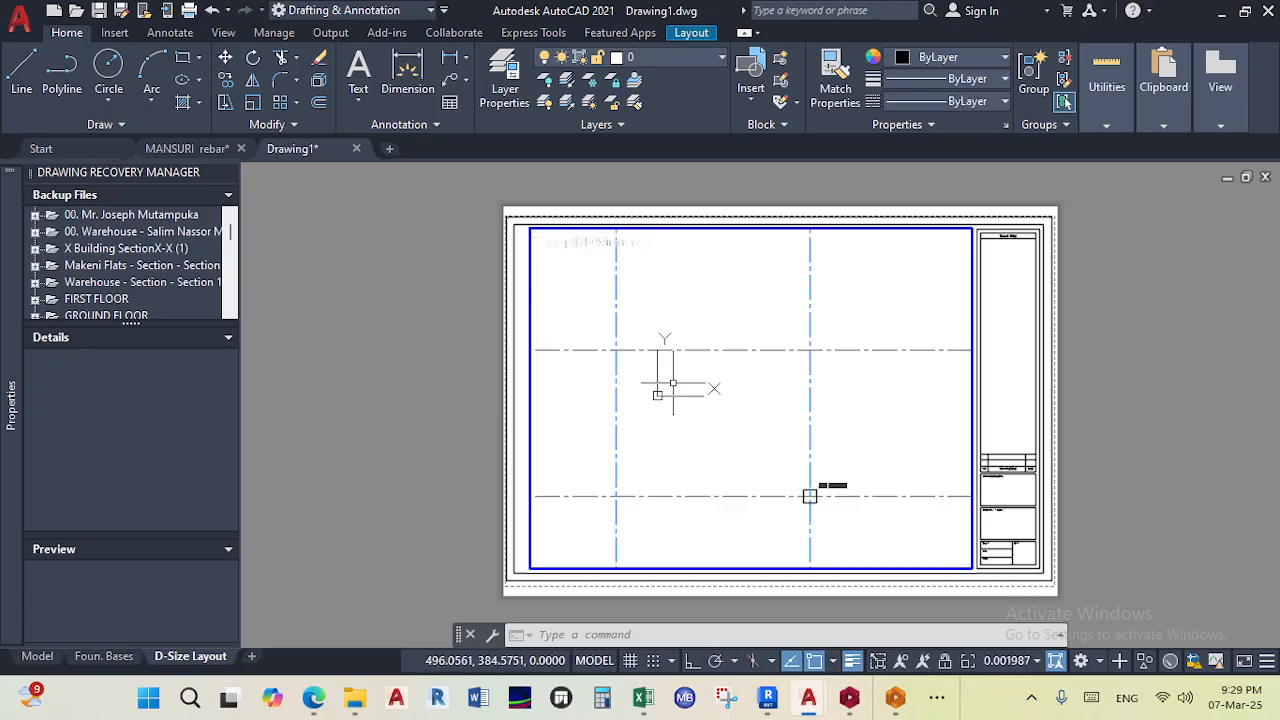
scroll(674, 383, up, 5)
scroll(673, 383, down, 3)
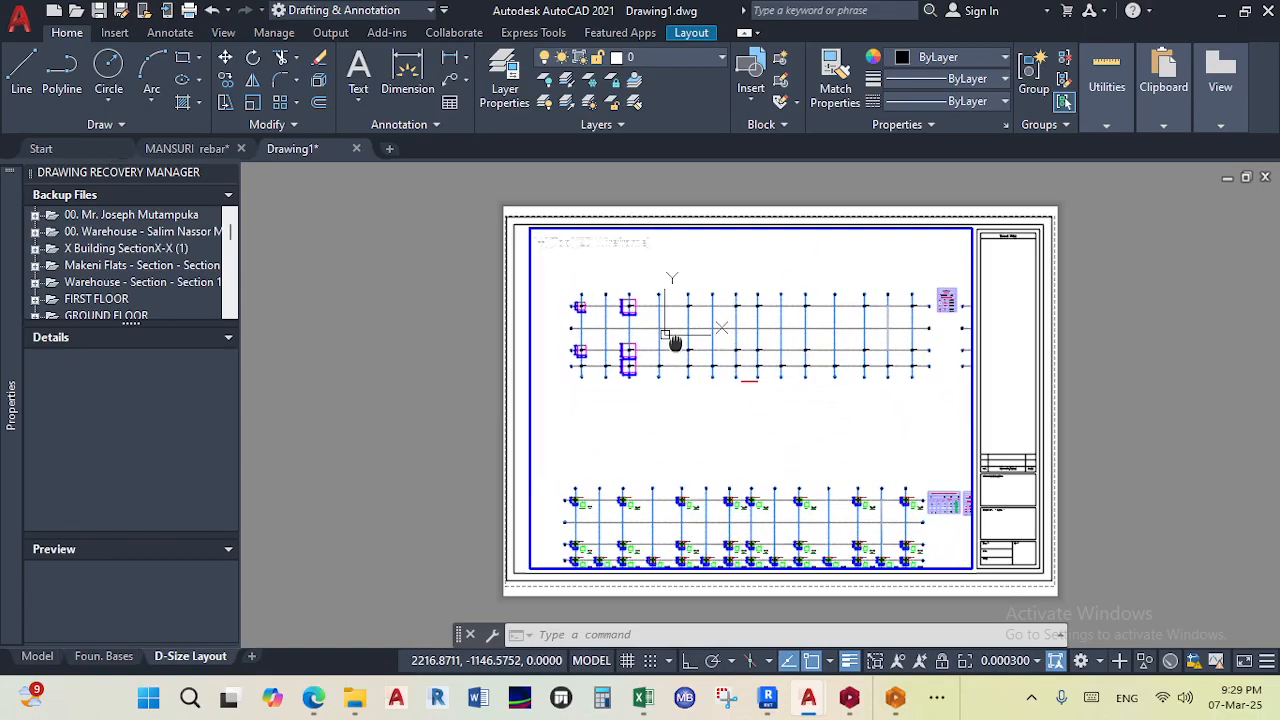
middle_drag(802, 447, 785, 422)
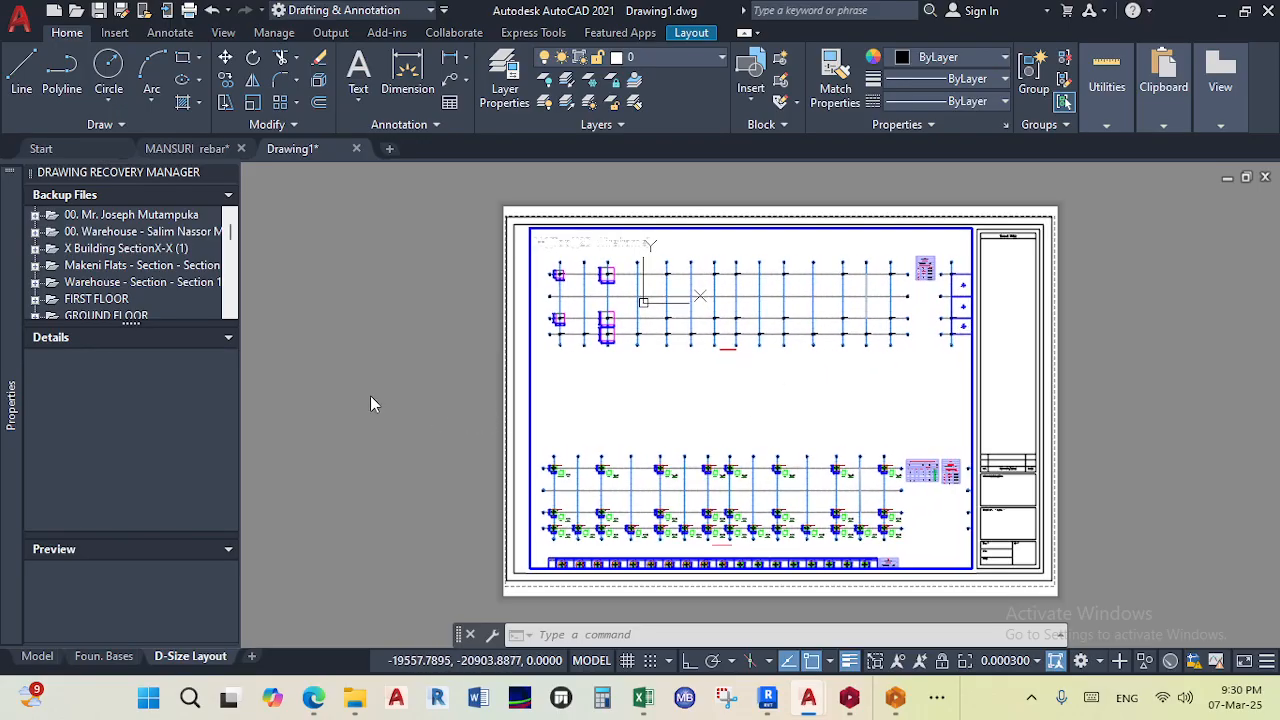
middle_drag(719, 433, 725, 435)
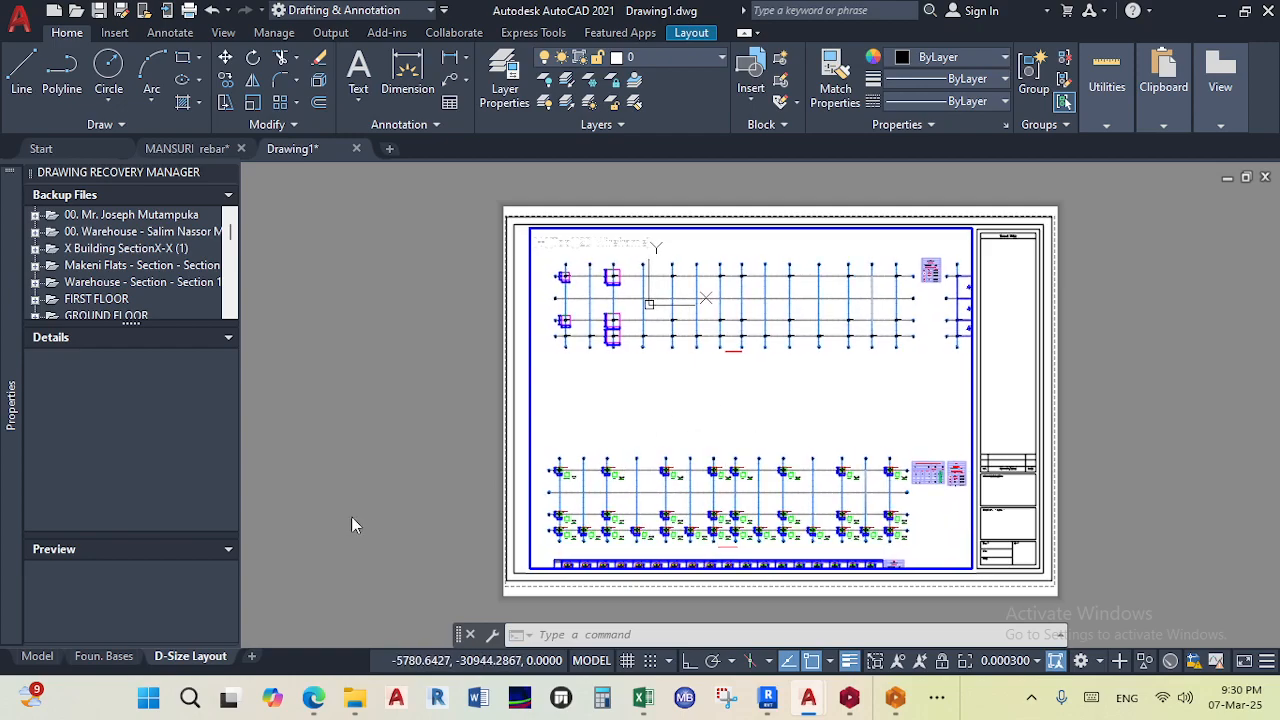
- Switch to model space and move a selected group of drawings straight down
click(38, 656)
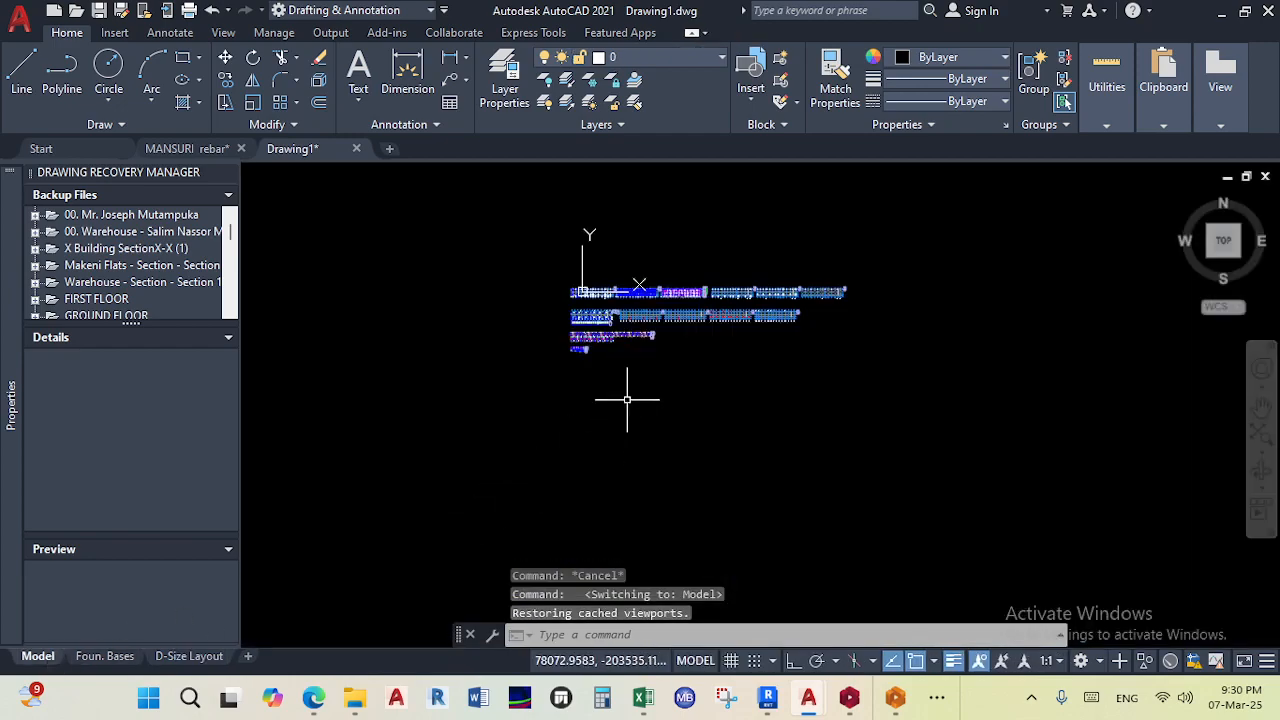
scroll(625, 416, up, 6)
scroll(625, 416, down, 4)
click(1058, 507)
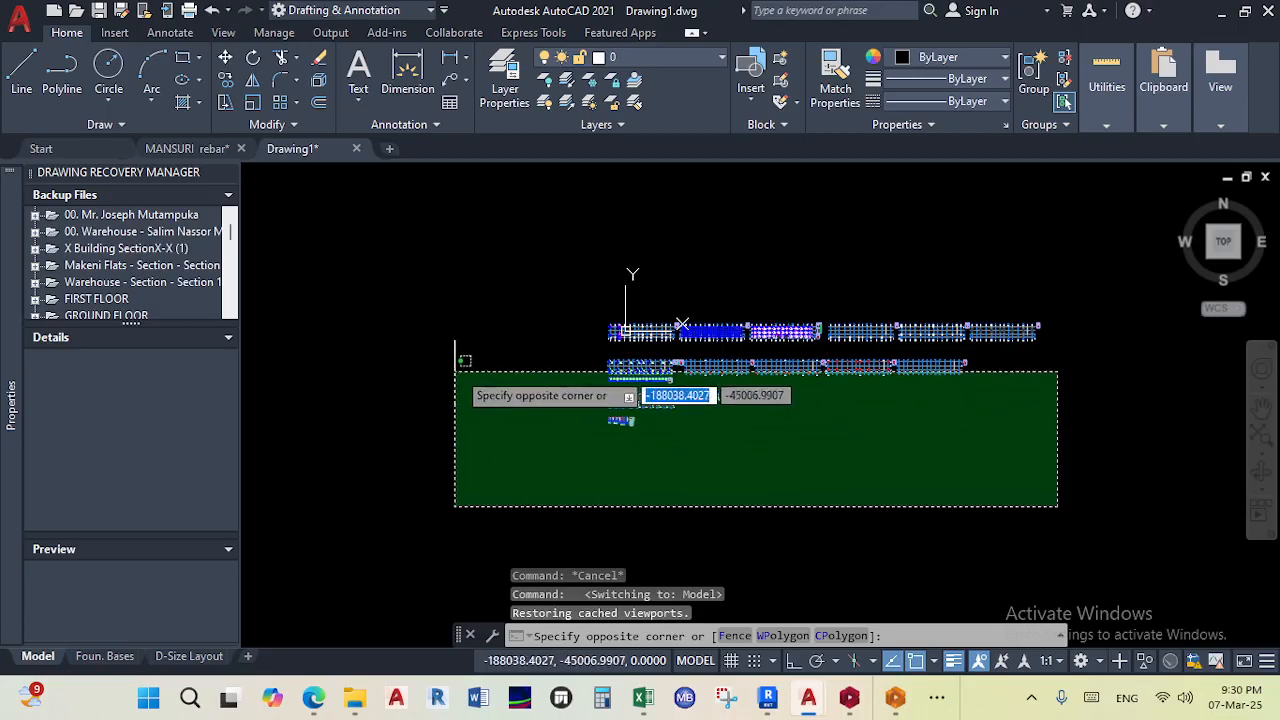
click(497, 350)
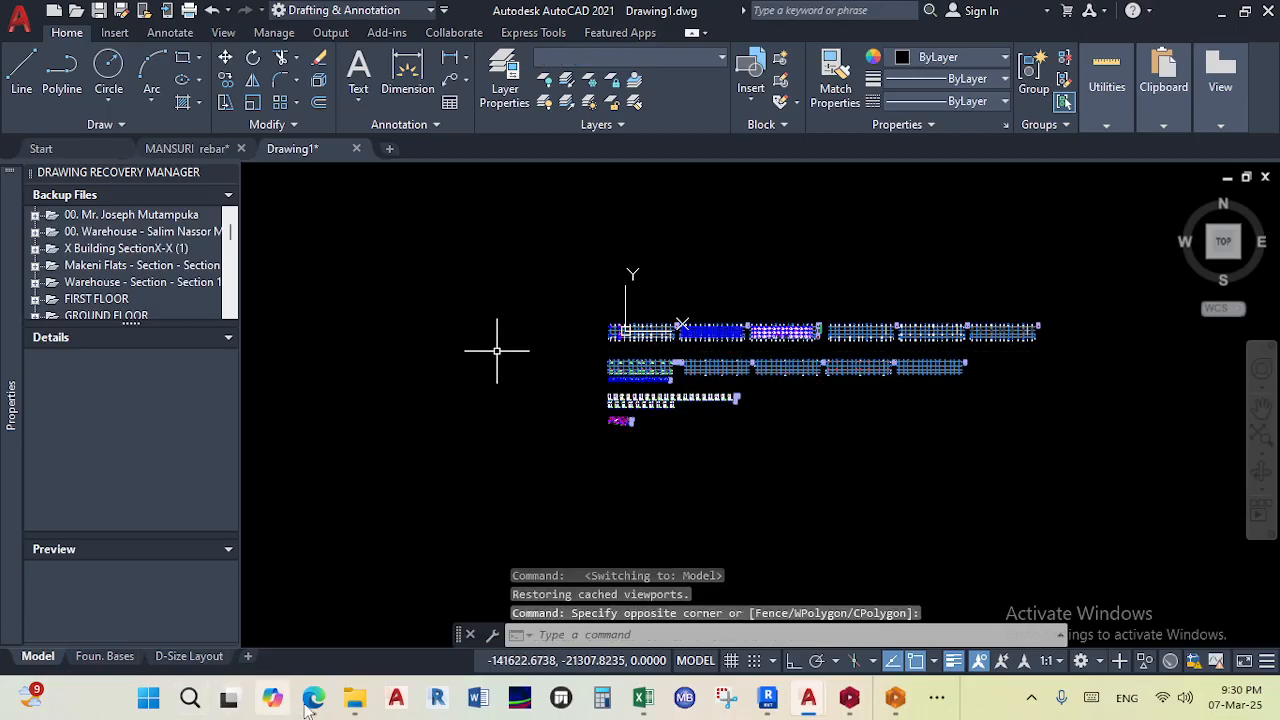
mouse_move(310, 707)
scroll(706, 191, up, 3)
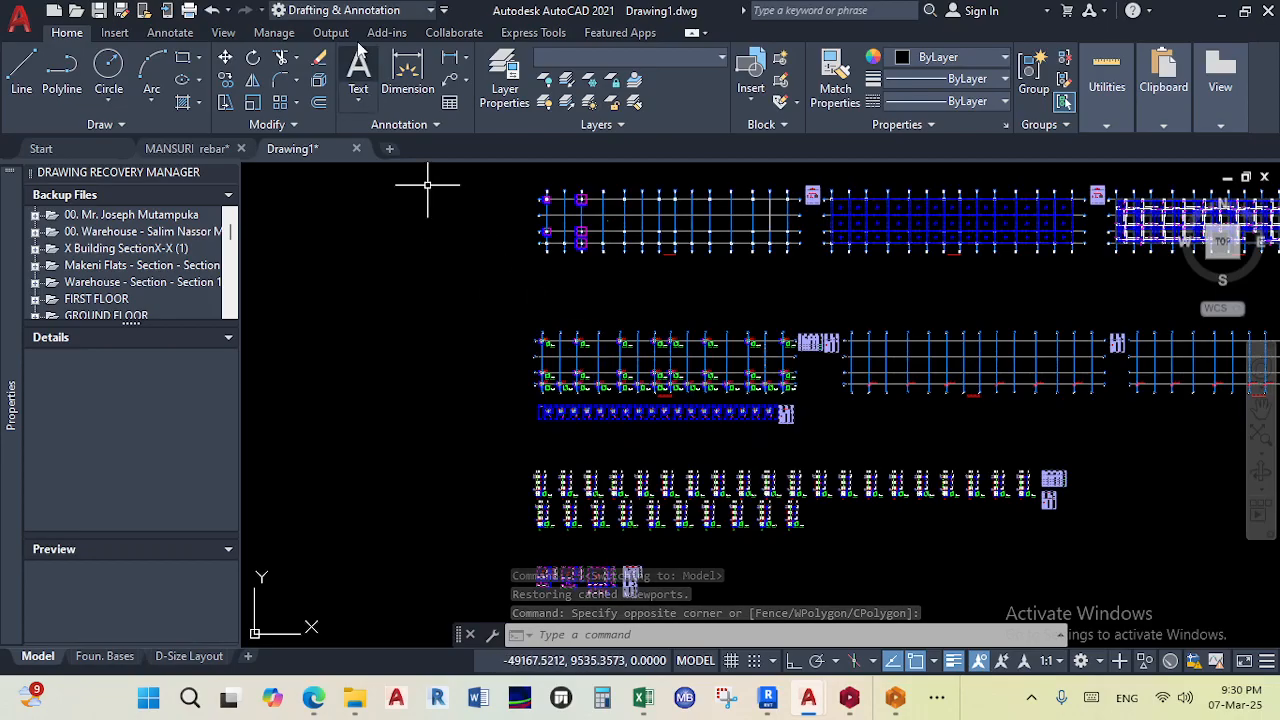
click(226, 58)
scroll(574, 364, up, 4)
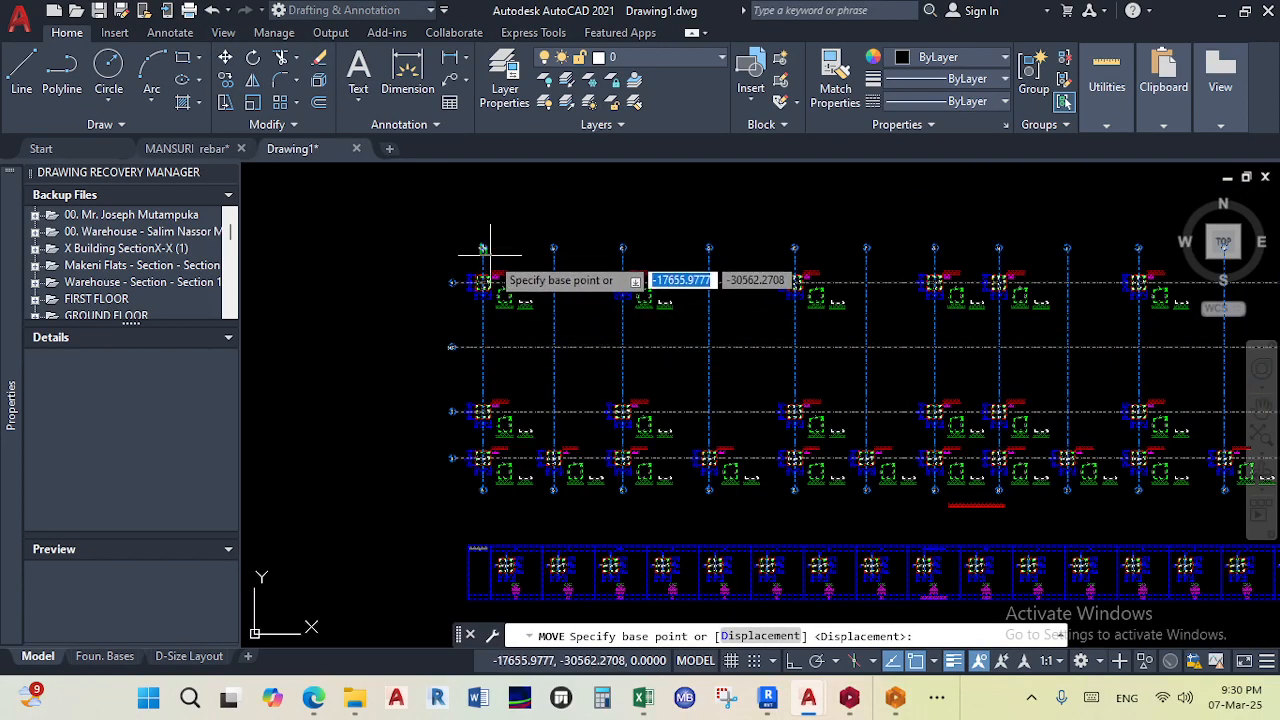
click(511, 295)
middle_drag(555, 368, 545, 227)
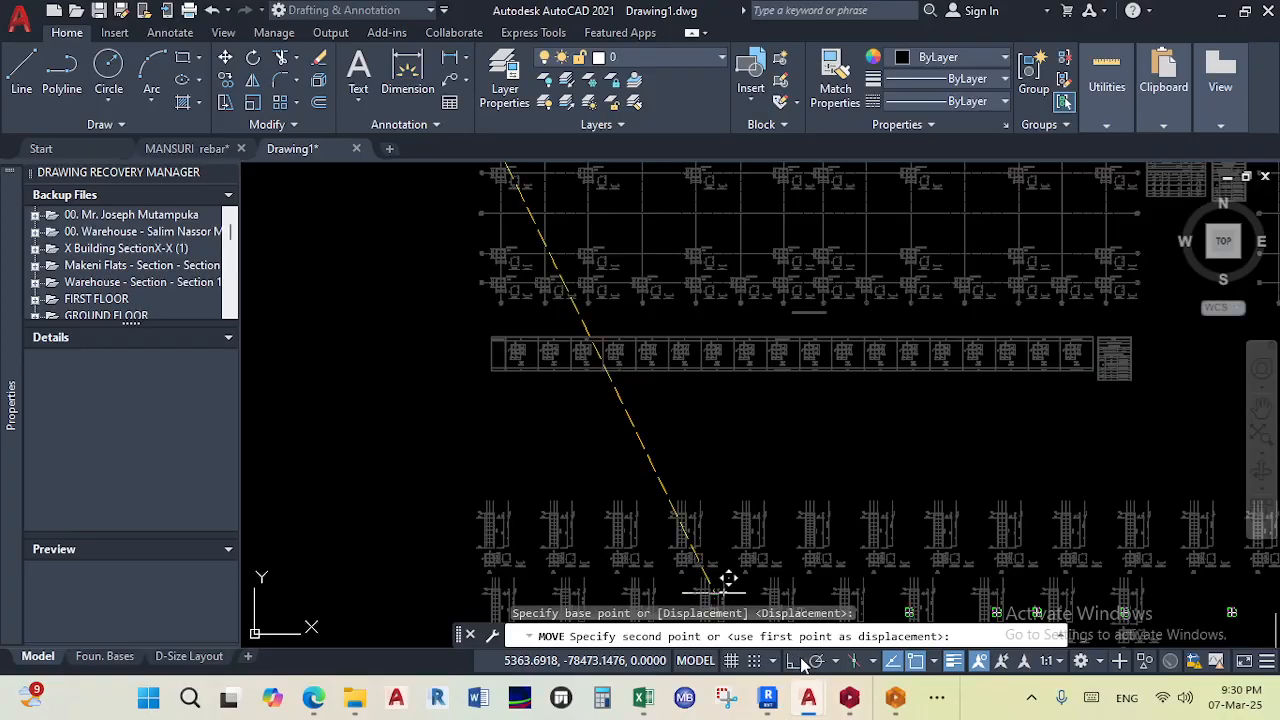
scroll(580, 352, down, 3)
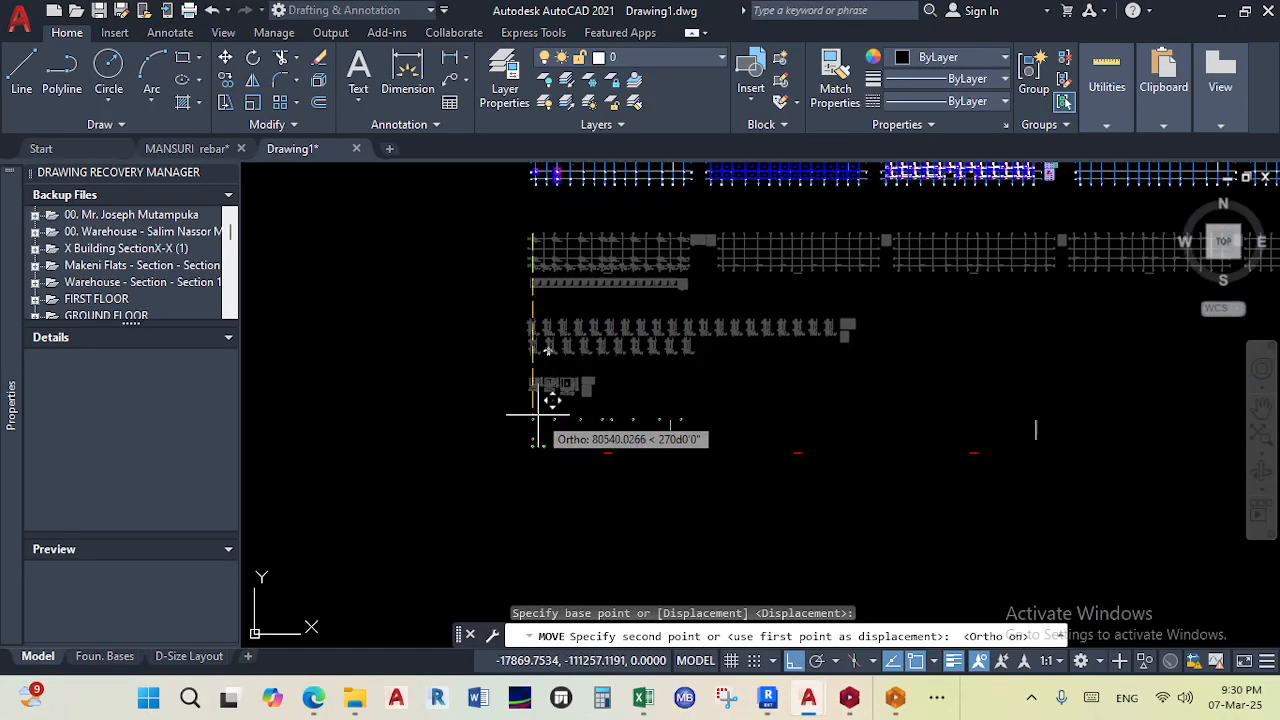
click(536, 414)
scroll(664, 315, down, 5)
middle_drag(644, 334, 543, 424)
scroll(690, 387, up, 5)
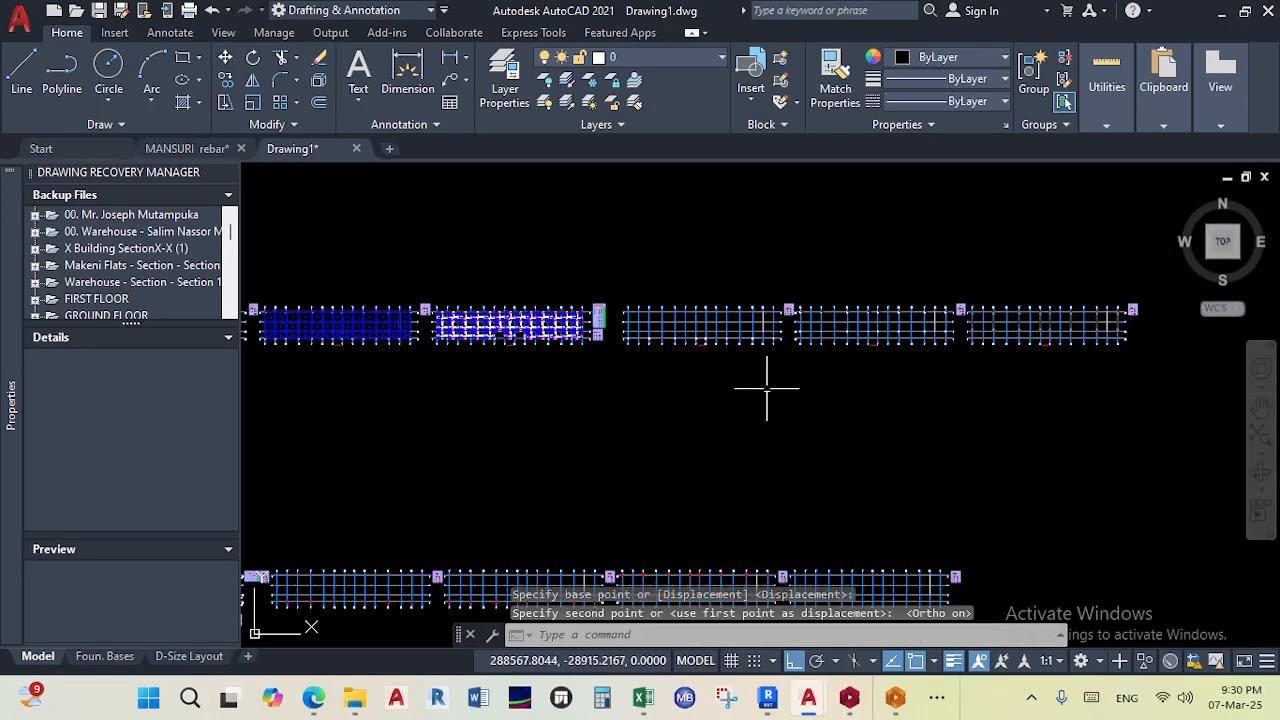
- Cancel the pending selection and undo the move of the drawings
scroll(775, 394, down, 2)
click(1022, 405)
scroll(518, 343, up, 4)
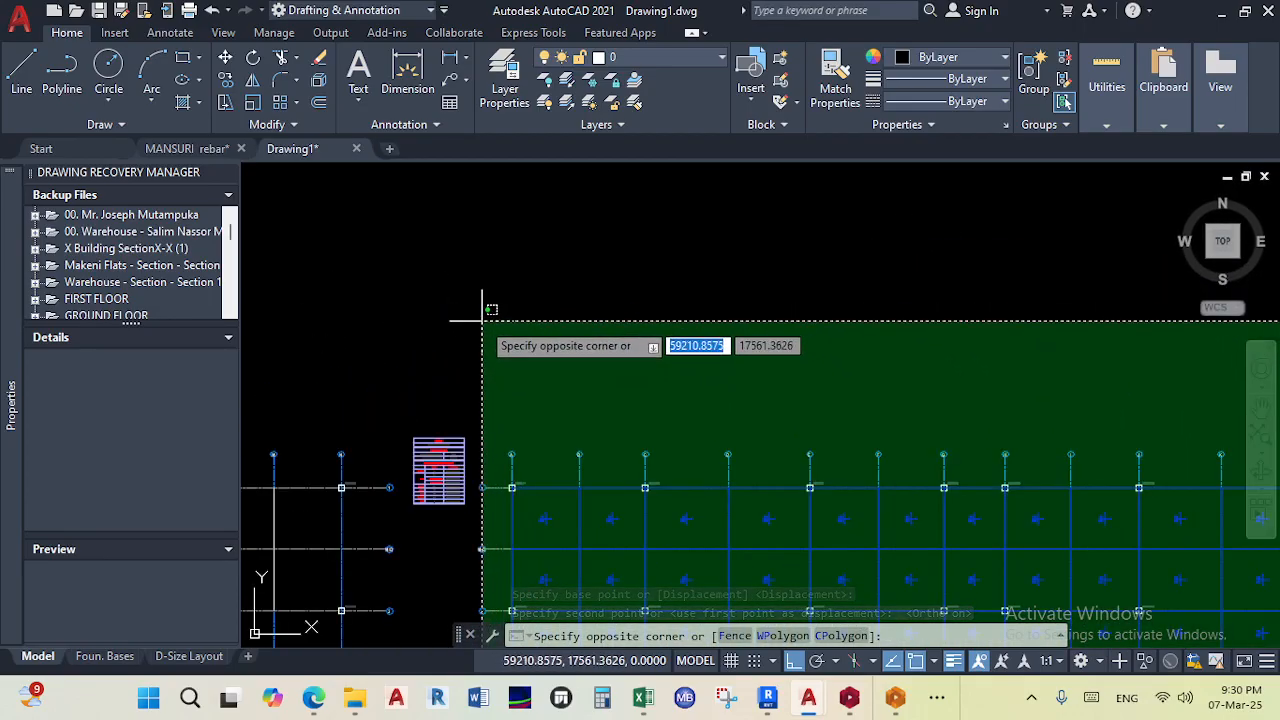
key(Escape)
key(Escape)
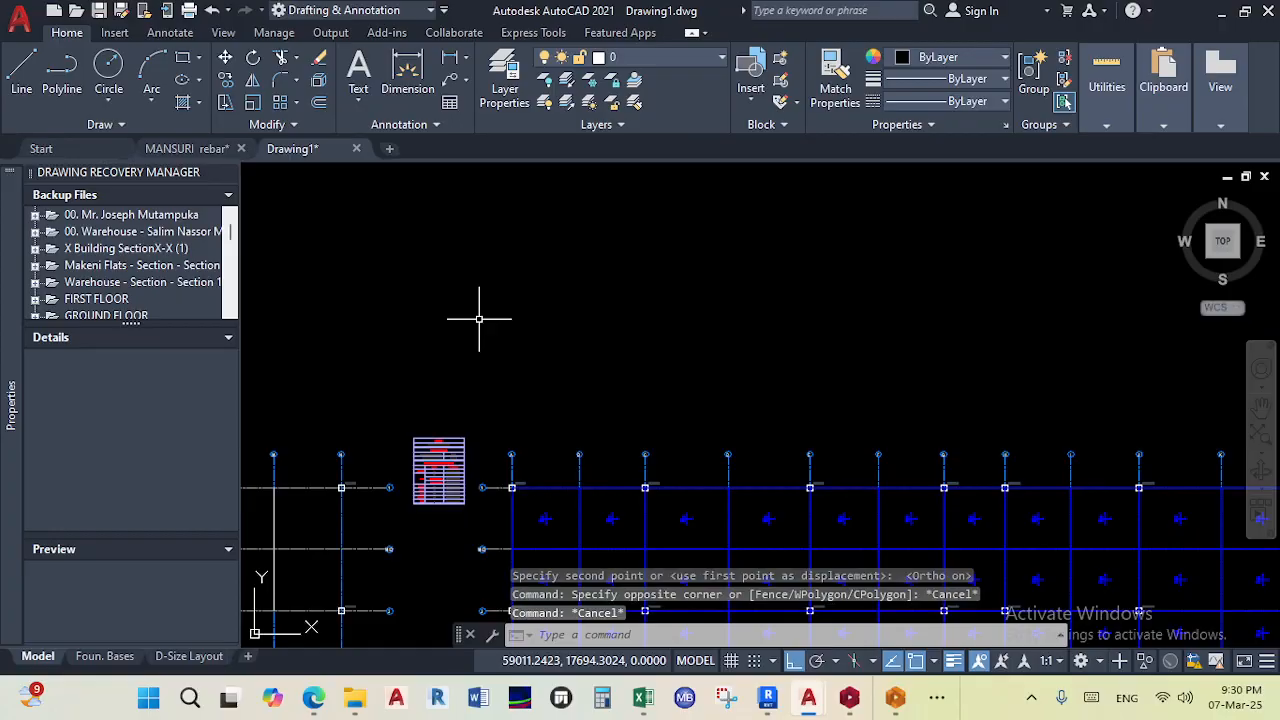
scroll(482, 315, down, 5)
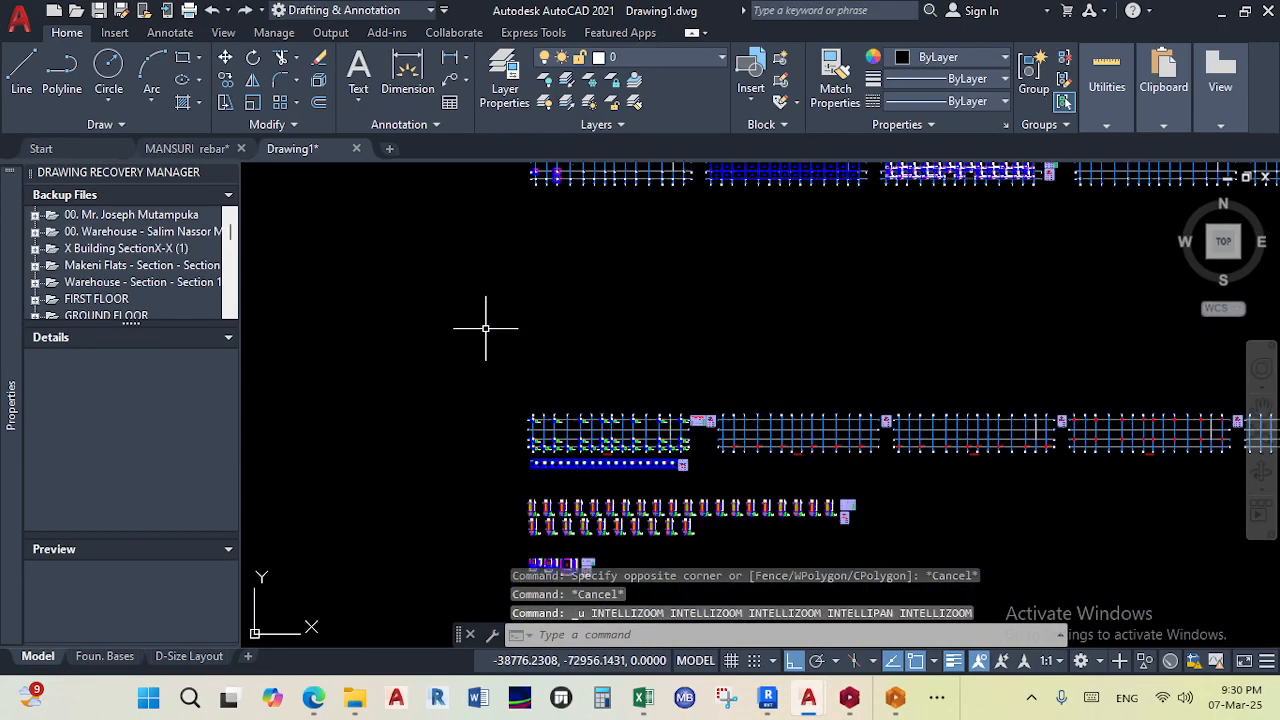
key(ctrl+z)
- Select the row of column detail drawings and move it straight down below the plans
scroll(645, 365, down, 4)
scroll(684, 386, up, 5)
scroll(798, 457, up, 2)
scroll(798, 457, down, 2)
click(863, 442)
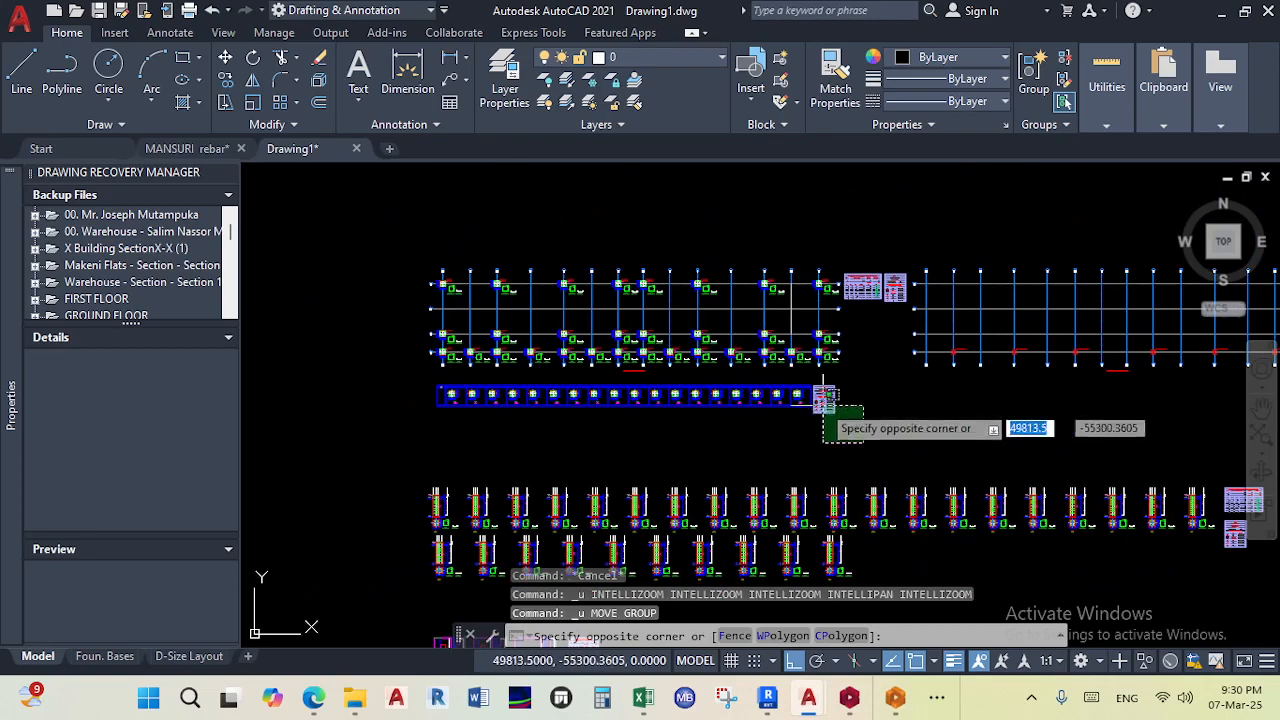
click(384, 372)
click(223, 57)
scroll(413, 363, up, 3)
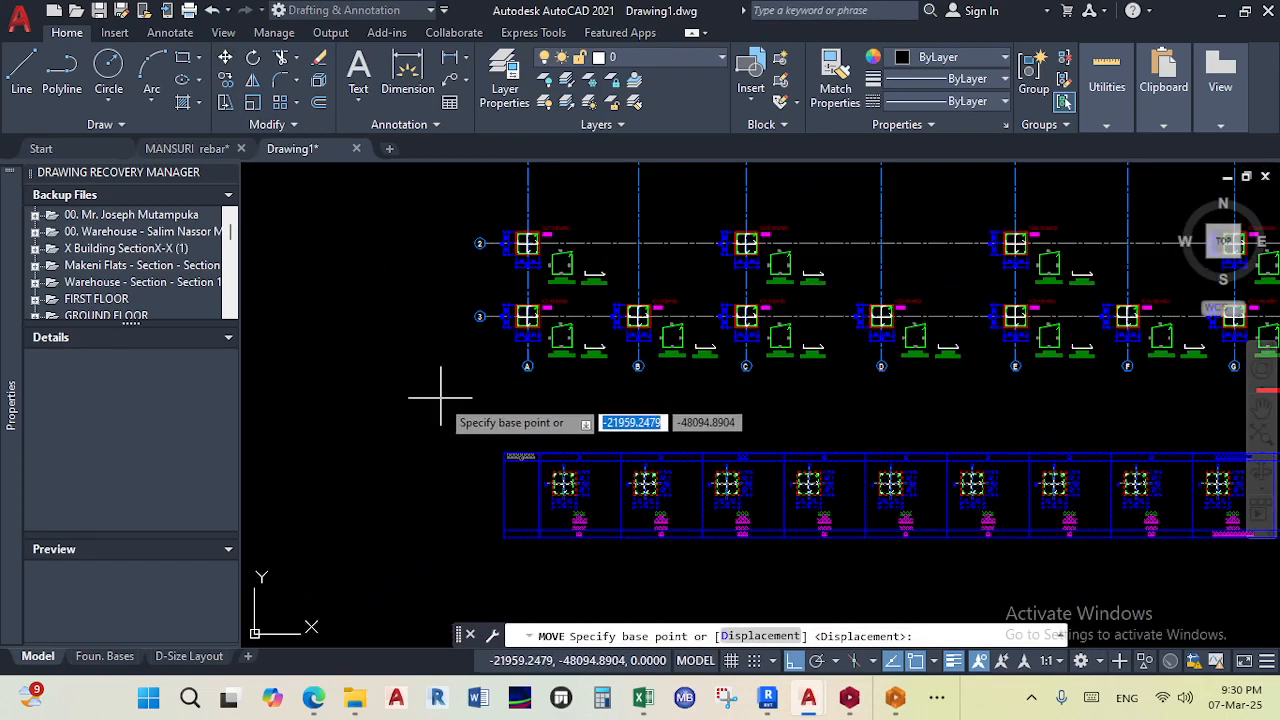
click(507, 453)
scroll(509, 452, down, 1)
middle_drag(510, 451, 509, 319)
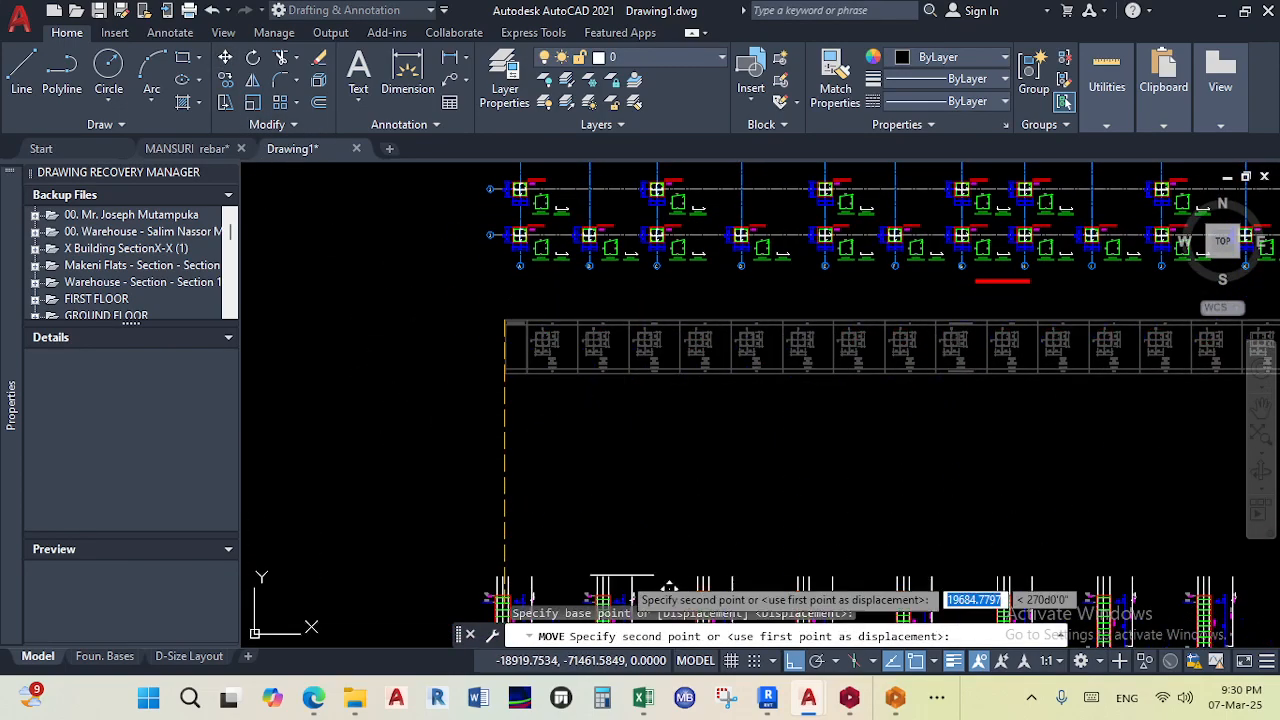
click(539, 461)
- Place the column detail row at its new position below the foundation plans to finish the move
scroll(530, 481, down, 7)
mouse_move(716, 444)
middle_down()
mouse_move(613, 442)
mouse_move(489, 409)
middle_up()
middle_drag(761, 456, 710, 477)
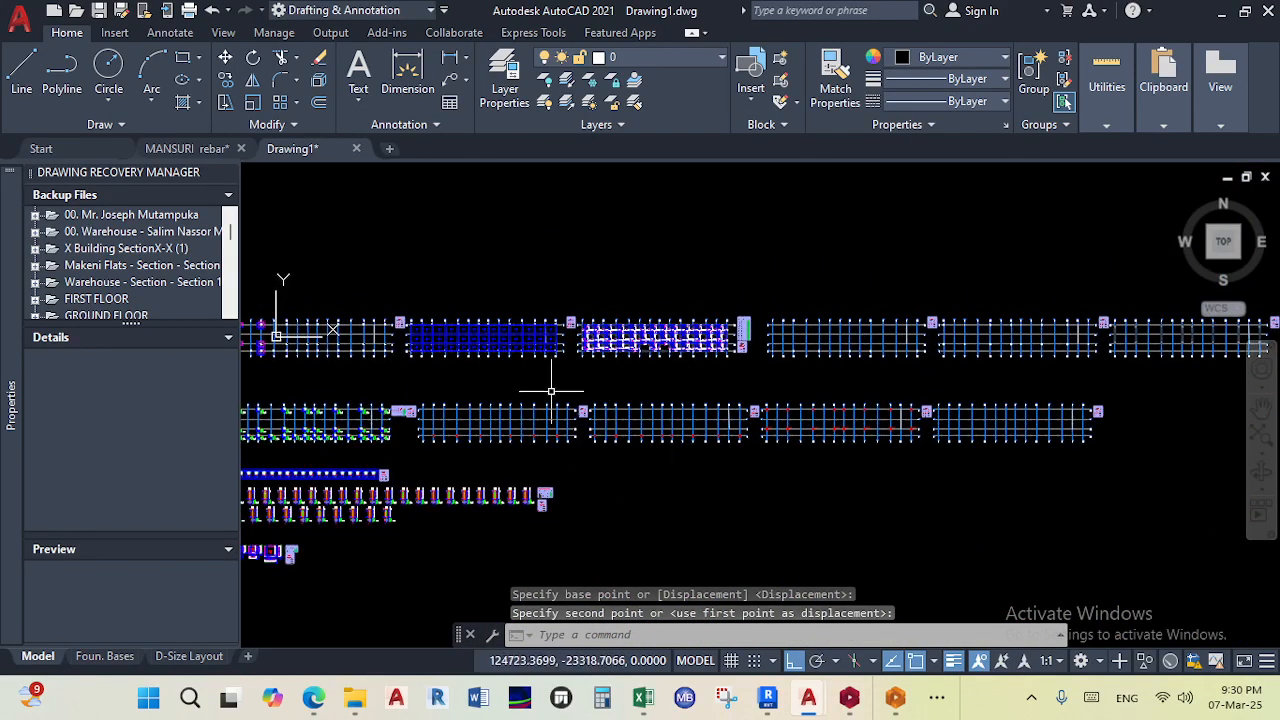
- Select the plans following the first foundation plan in the top row and move them horizontally along the row
scroll(943, 500, down, 2)
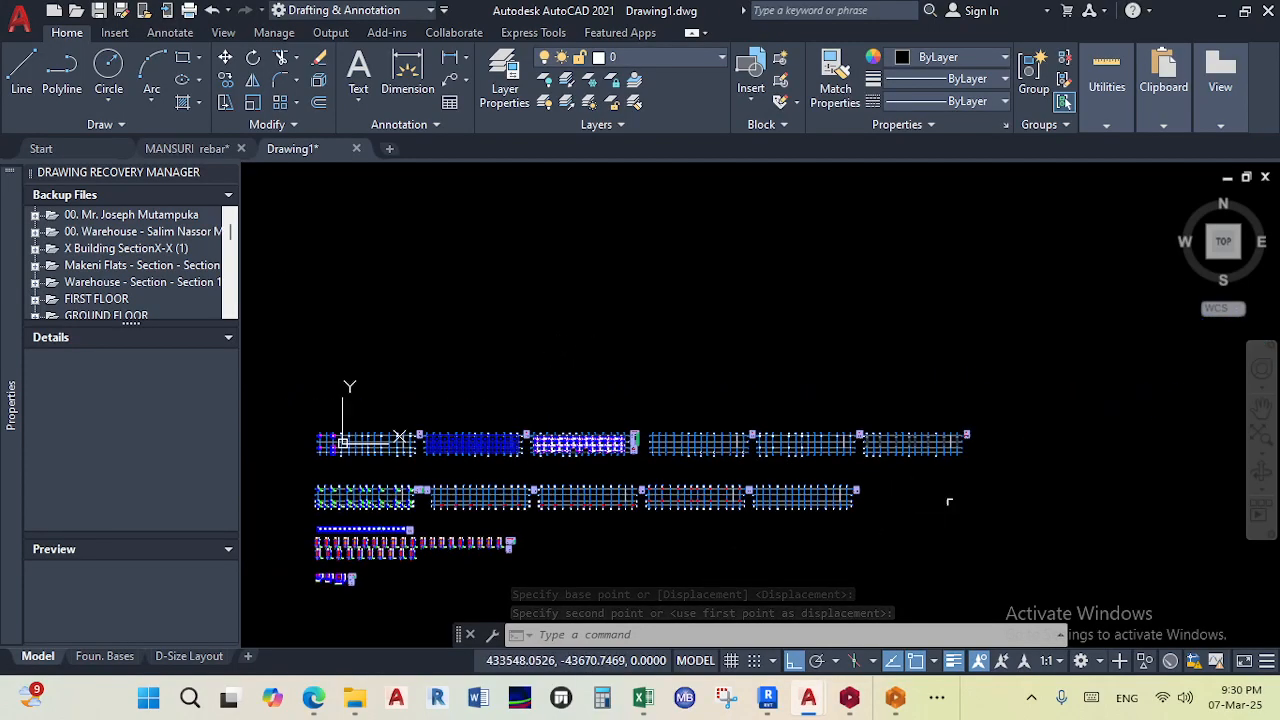
click(923, 449)
scroll(435, 400, up, 6)
scroll(435, 400, down, 4)
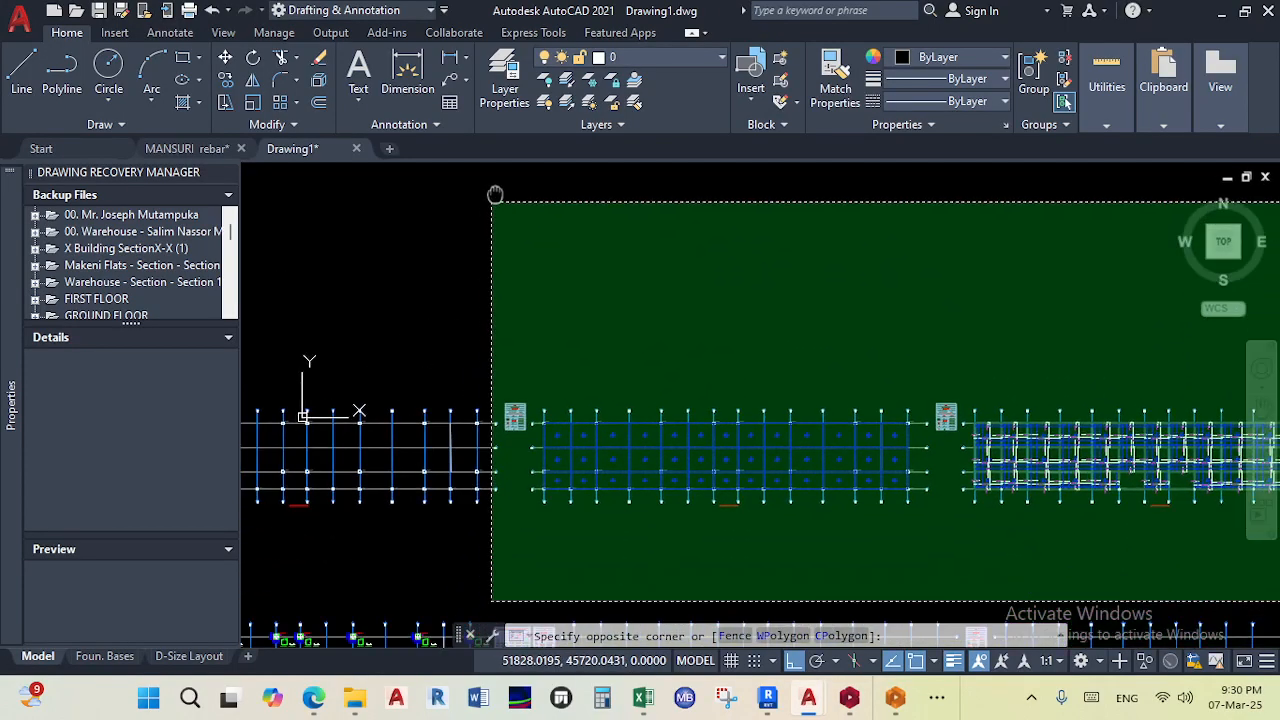
middle_drag(540, 340, 520, 223)
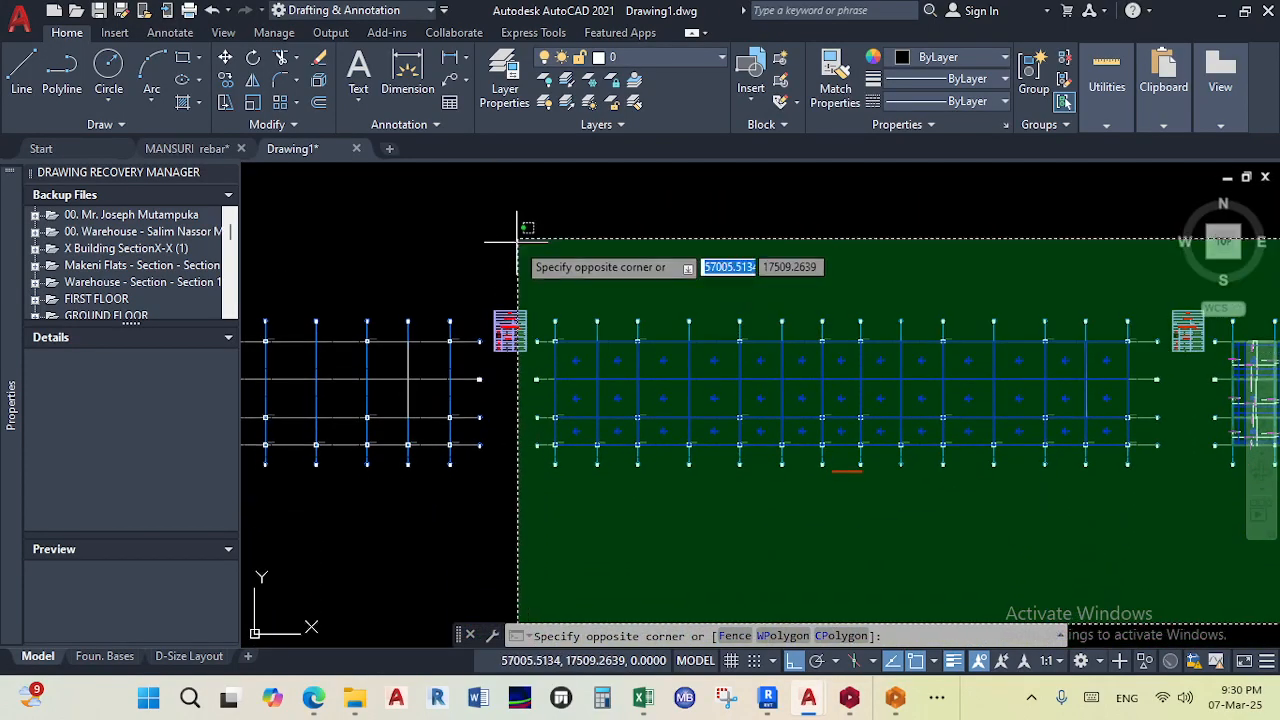
click(531, 251)
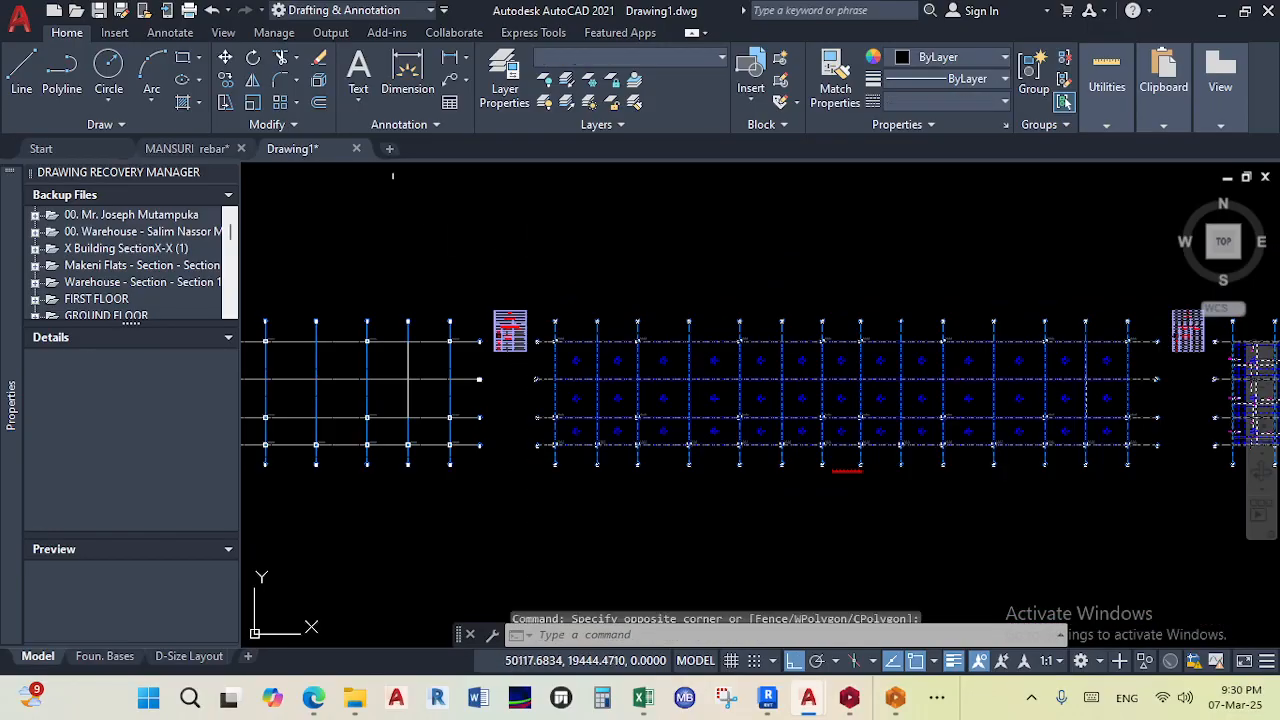
click(226, 57)
scroll(600, 348, up, 4)
scroll(520, 328, up, 3)
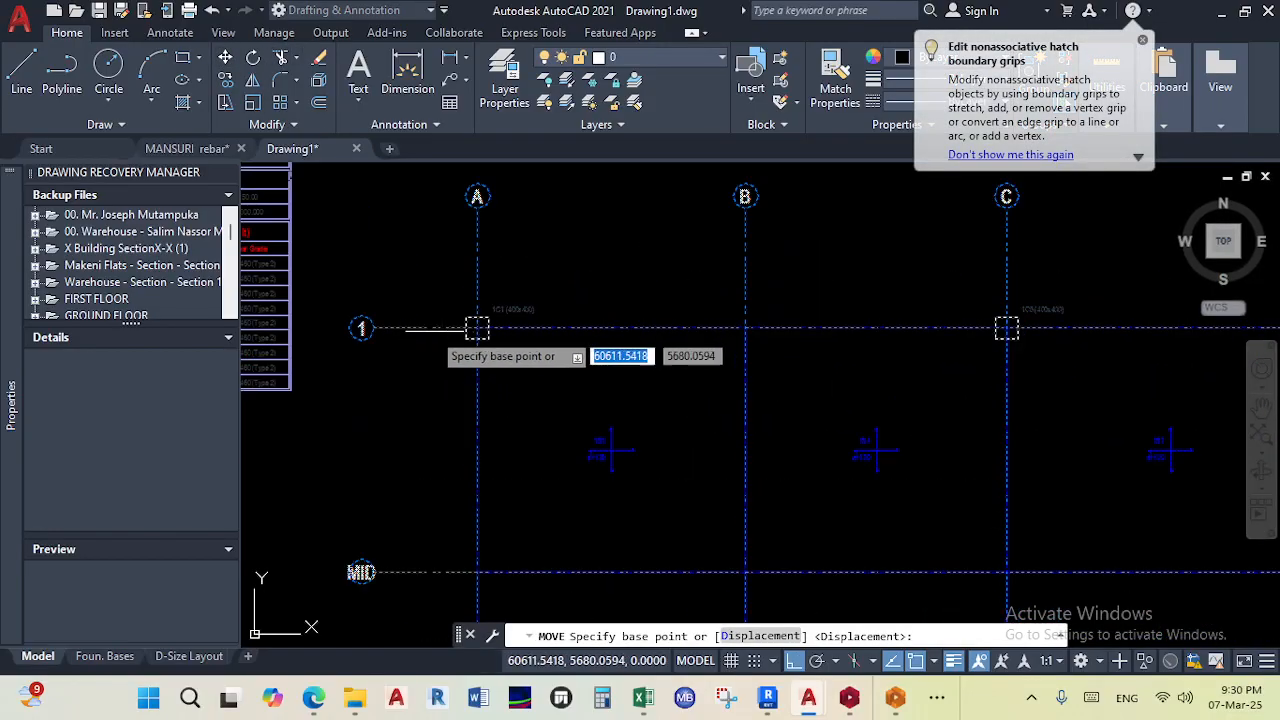
click(362, 328)
scroll(586, 334, down, 5)
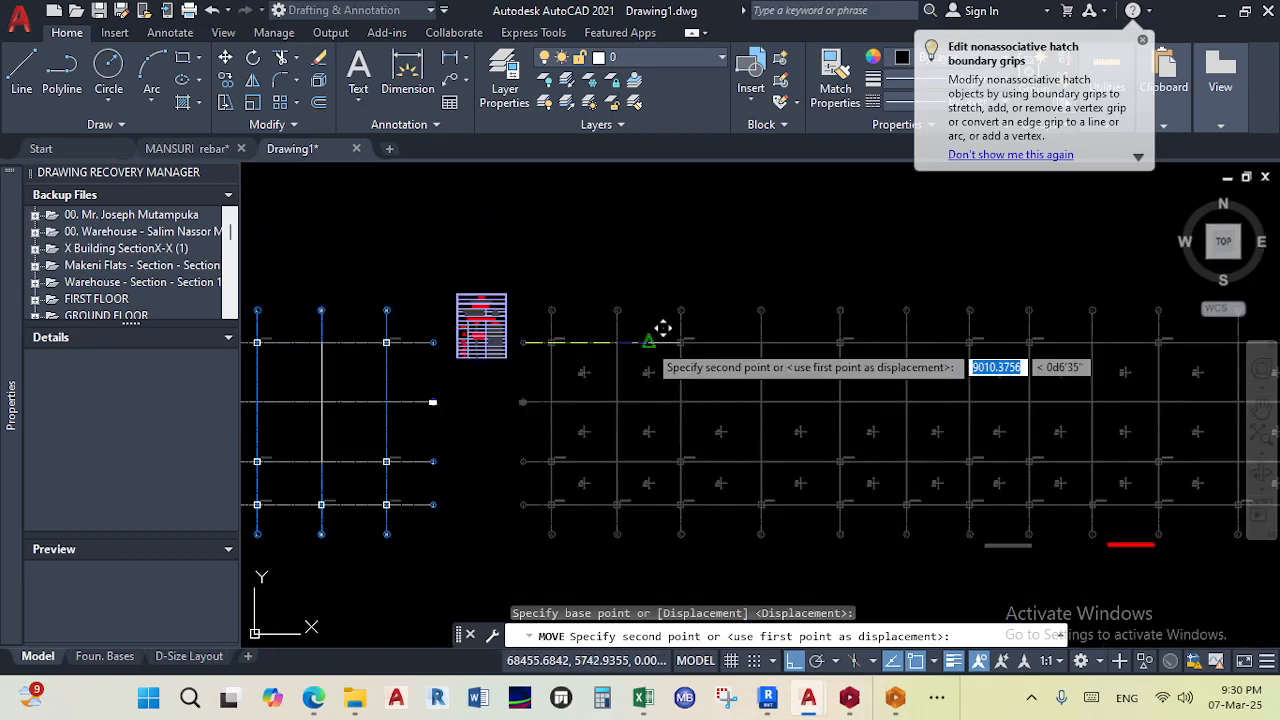
click(694, 337)
- Zoom and pan around model space to inspect the arranged foundation drawings and column details
scroll(612, 300, down, 2)
scroll(610, 365, up, 7)
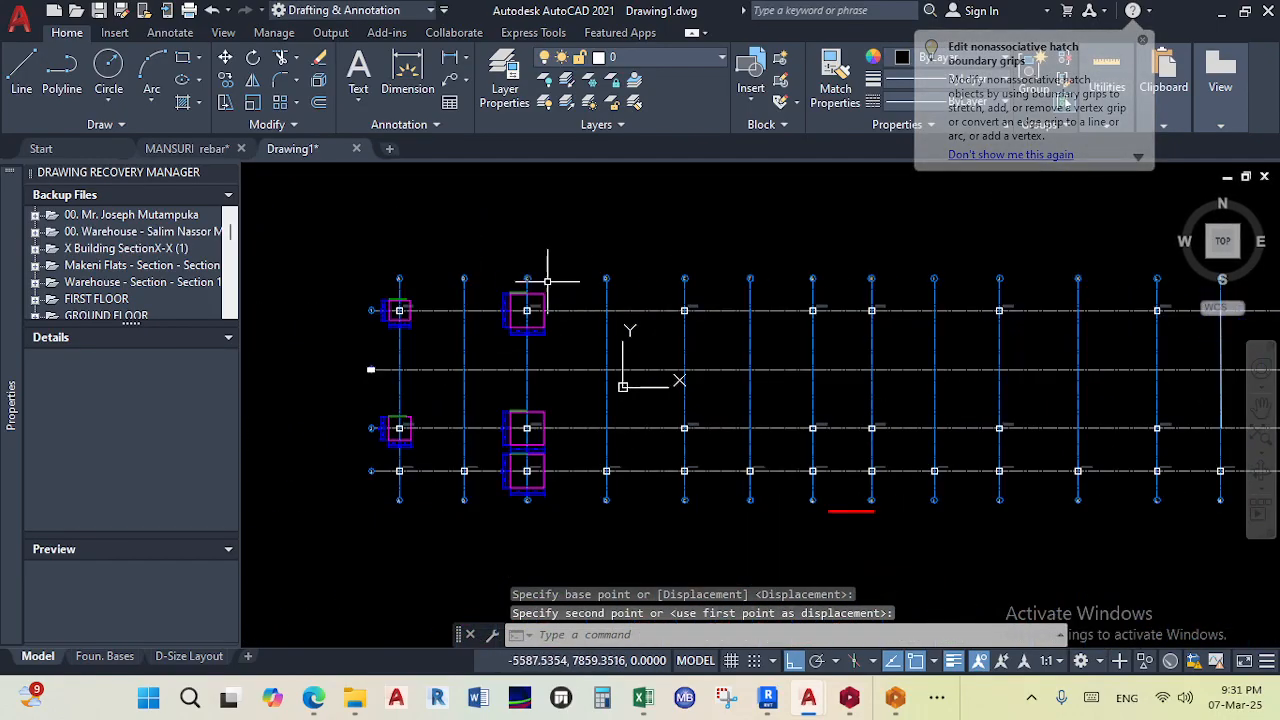
scroll(597, 353, up, 2)
scroll(597, 353, down, 7)
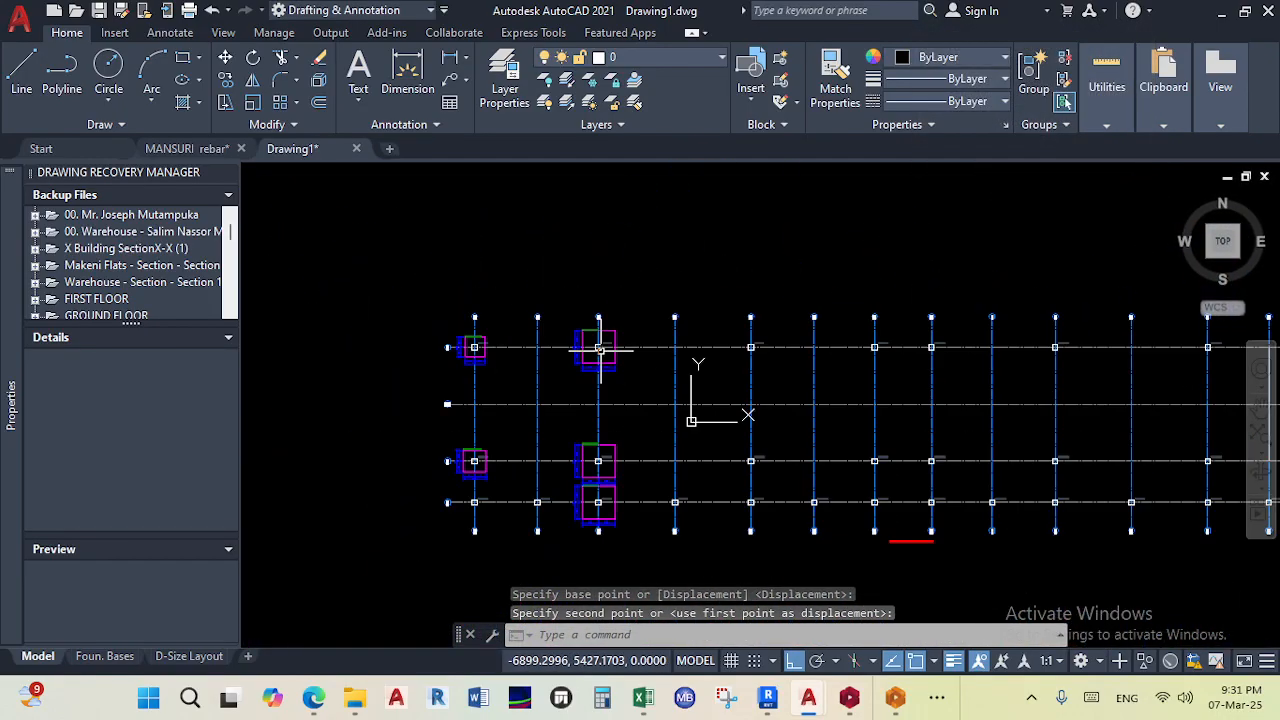
scroll(591, 485, up, 4)
scroll(595, 485, up, 6)
scroll(611, 497, down, 9)
middle_drag(615, 470, 628, 215)
scroll(655, 375, down, 2)
middle_drag(657, 395, 664, 330)
scroll(636, 464, up, 6)
scroll(640, 430, down, 1)
scroll(666, 363, up, 5)
scroll(666, 409, down, 6)
scroll(729, 386, up, 7)
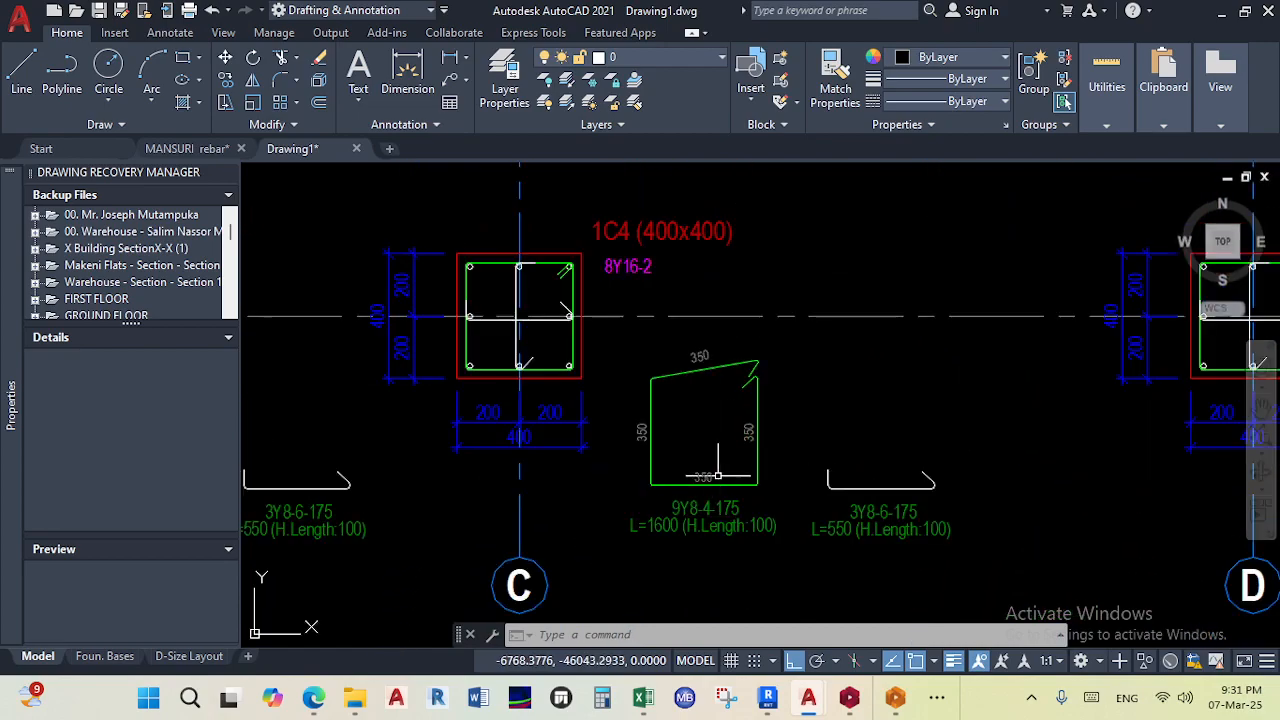
scroll(619, 308, down, 5)
scroll(650, 356, up, 2)
scroll(650, 356, down, 4)
scroll(560, 337, up, 5)
scroll(915, 420, down, 5)
scroll(786, 343, up, 6)
scroll(700, 330, down, 9)
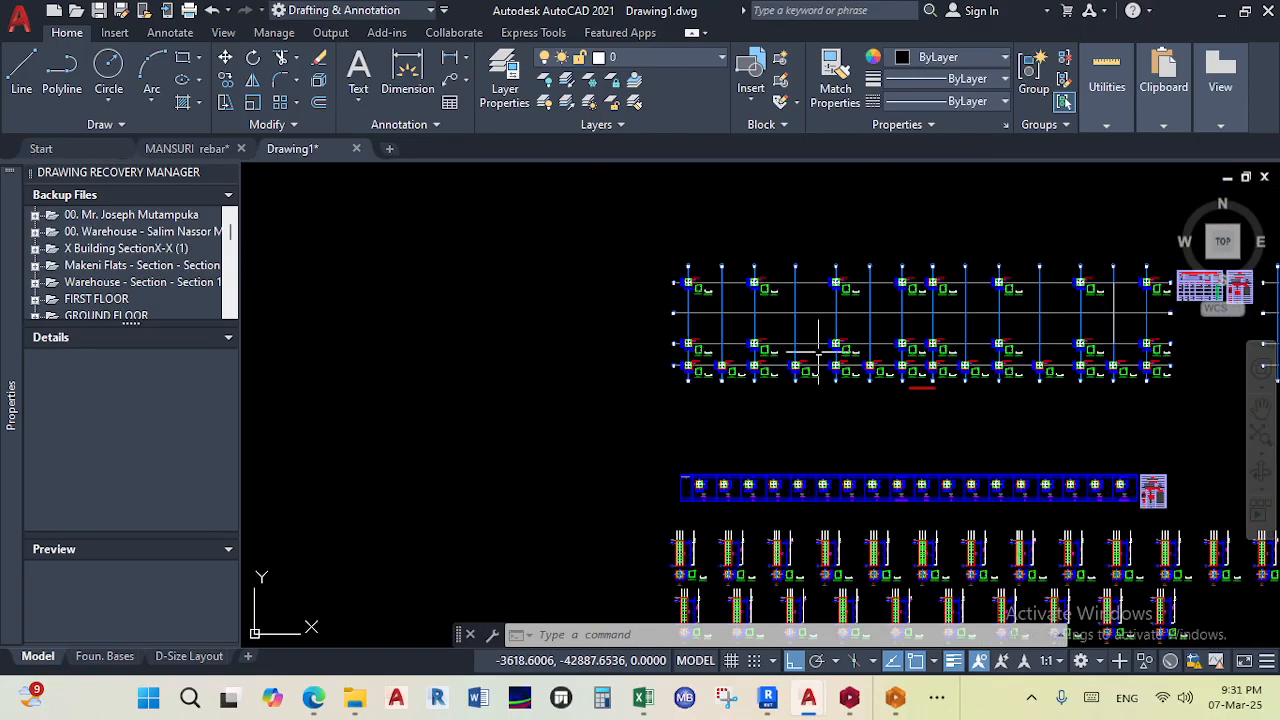
scroll(960, 345, up, 7)
scroll(912, 430, down, 3)
middle_drag(873, 486, 749, 393)
scroll(739, 408, up, 2)
scroll(734, 417, down, 4)
middle_drag(726, 460, 765, 388)
scroll(804, 323, down, 6)
scroll(766, 414, up, 5)
scroll(745, 413, down, 7)
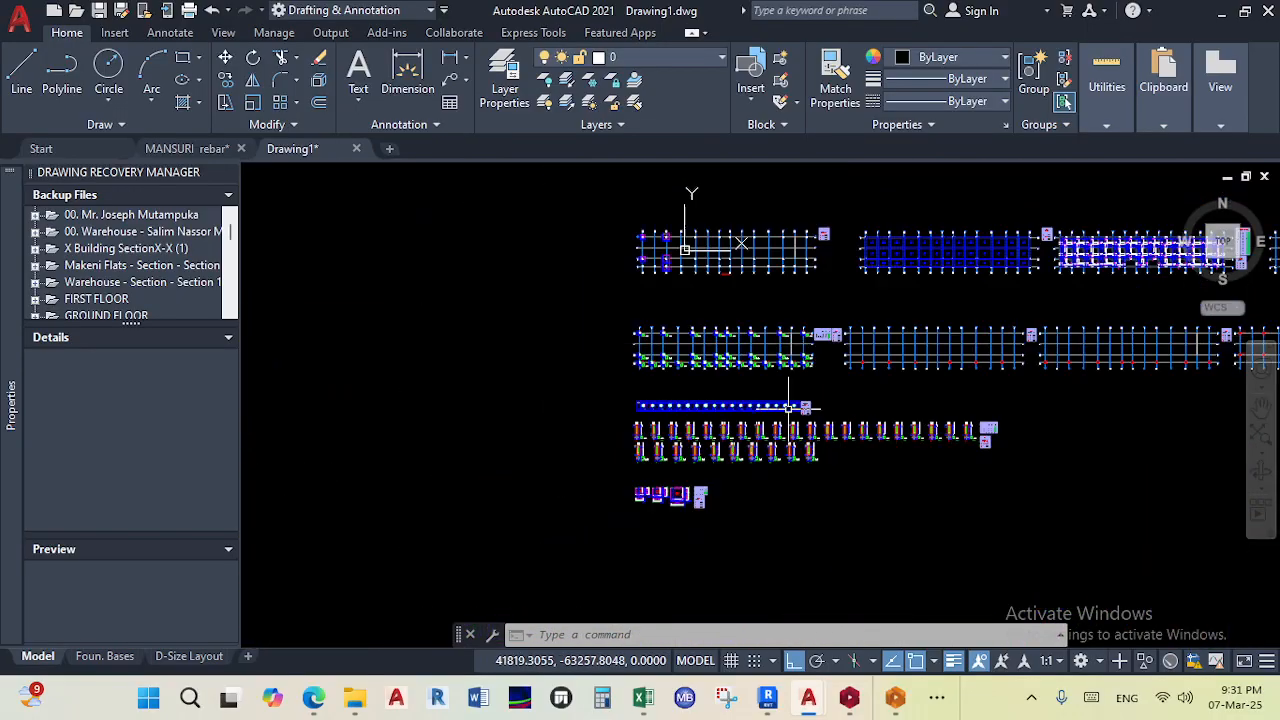
scroll(745, 413, up, 7)
scroll(790, 420, down, 4)
scroll(738, 328, down, 5)
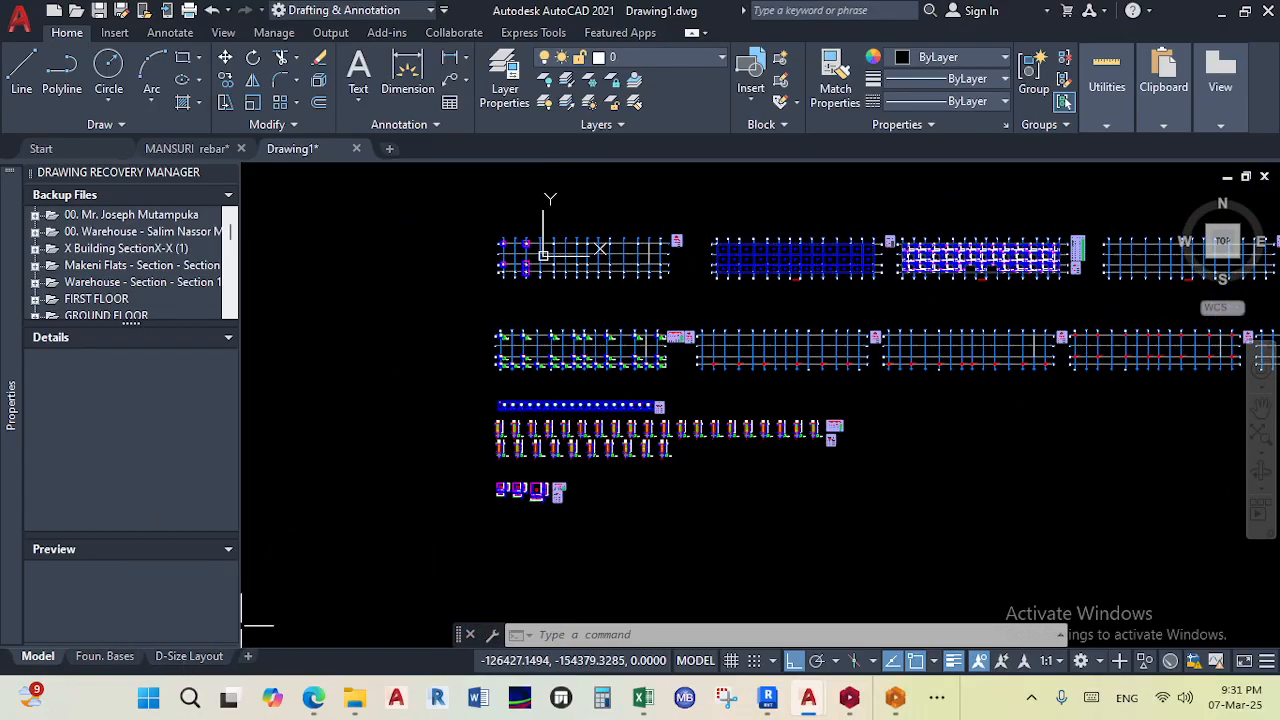
- Select the drawings following the first plan in the second row and move them horizontally along the row
middle_drag(586, 350, 350, 348)
scroll(459, 353, down, 2)
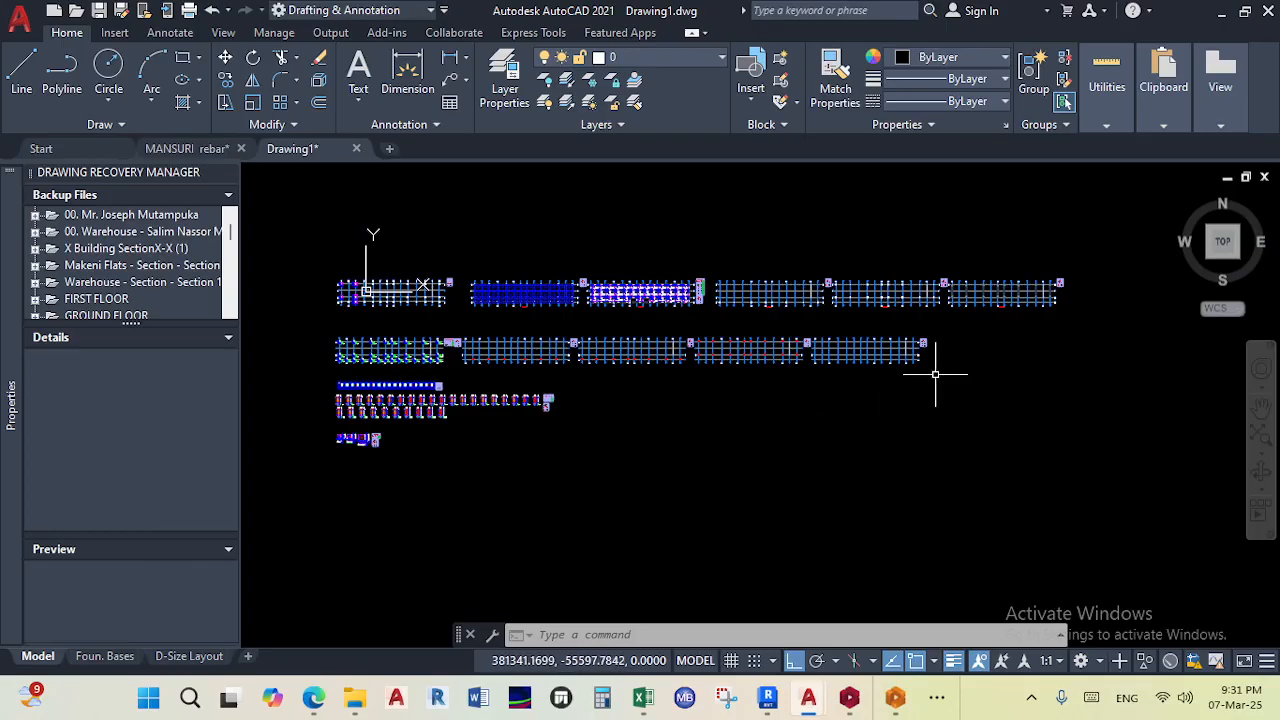
scroll(455, 332, up, 5)
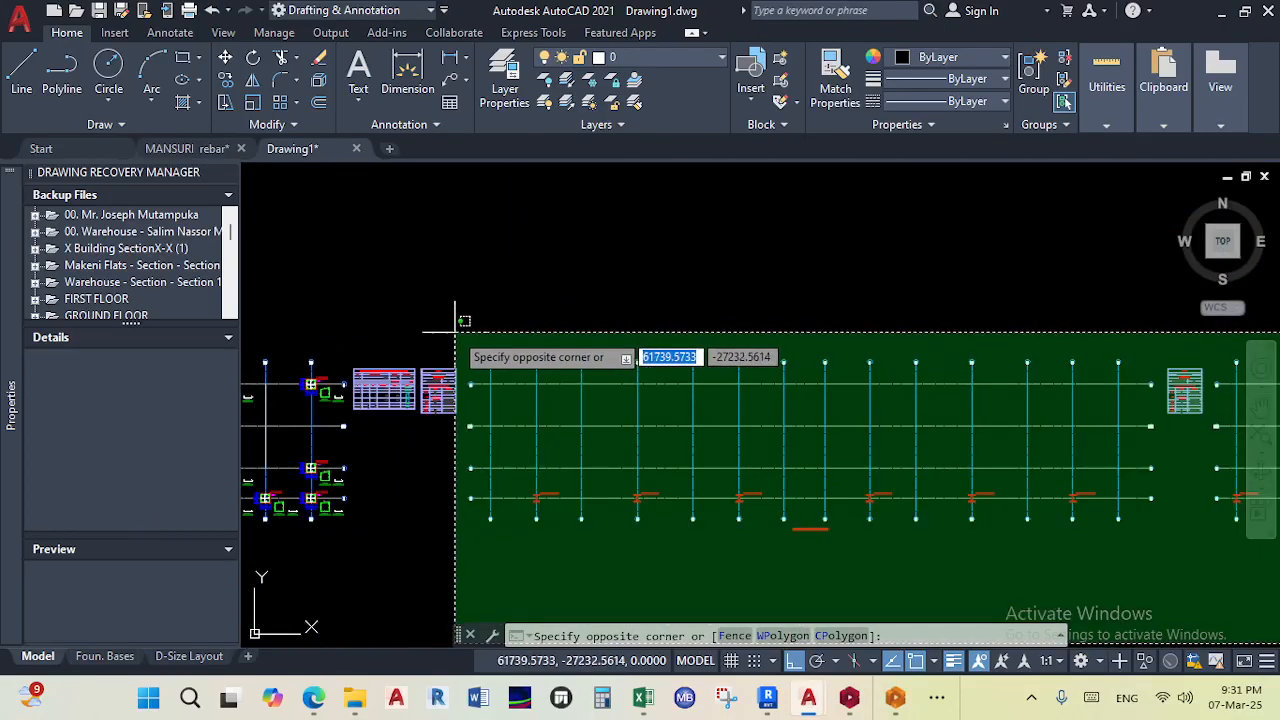
click(467, 335)
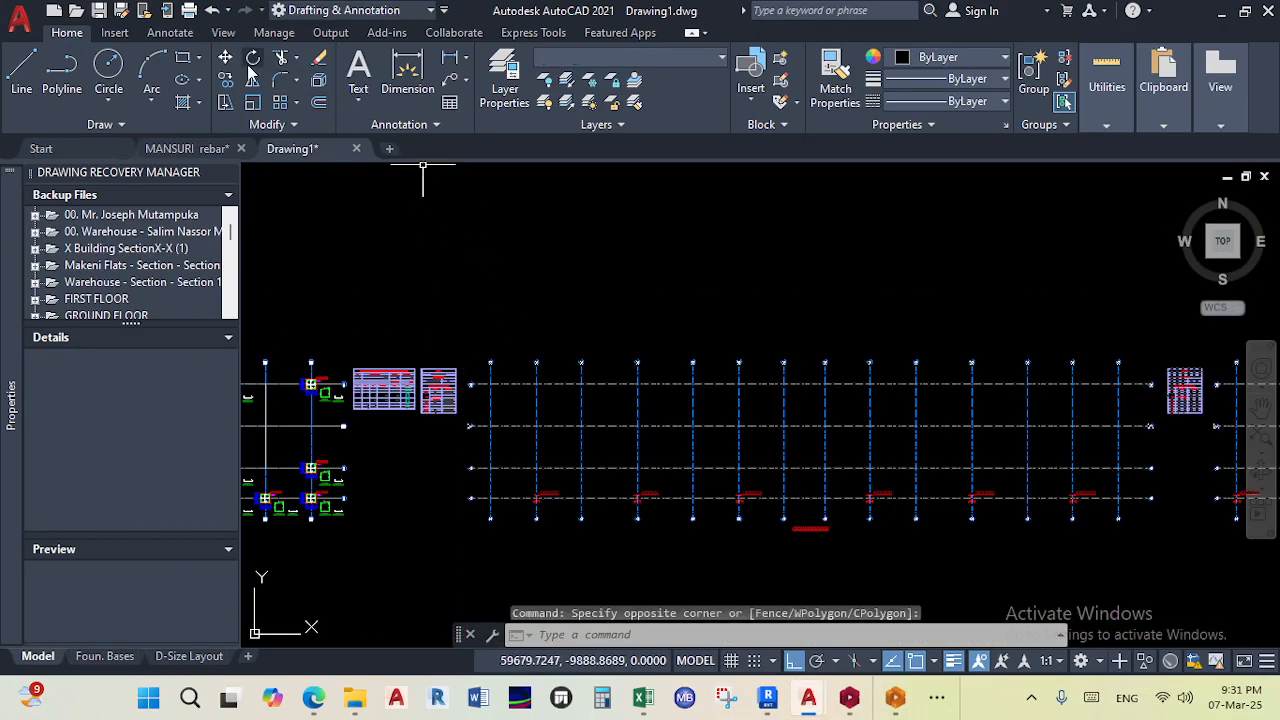
text(m)
key(Return)
scroll(370, 330, up, 5)
click(352, 292)
click(688, 292)
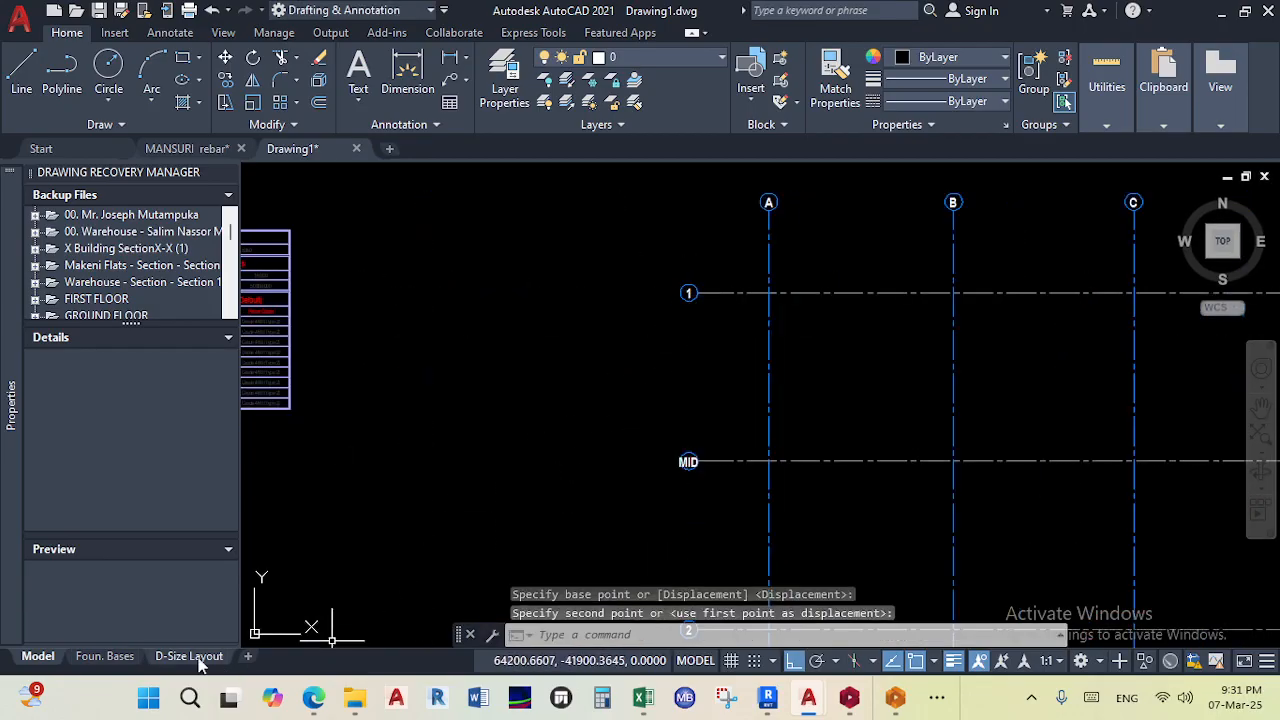
- Check the layout, then add the multiline text FOUNDATION BASES below the first foundation plan in model space
click(199, 658)
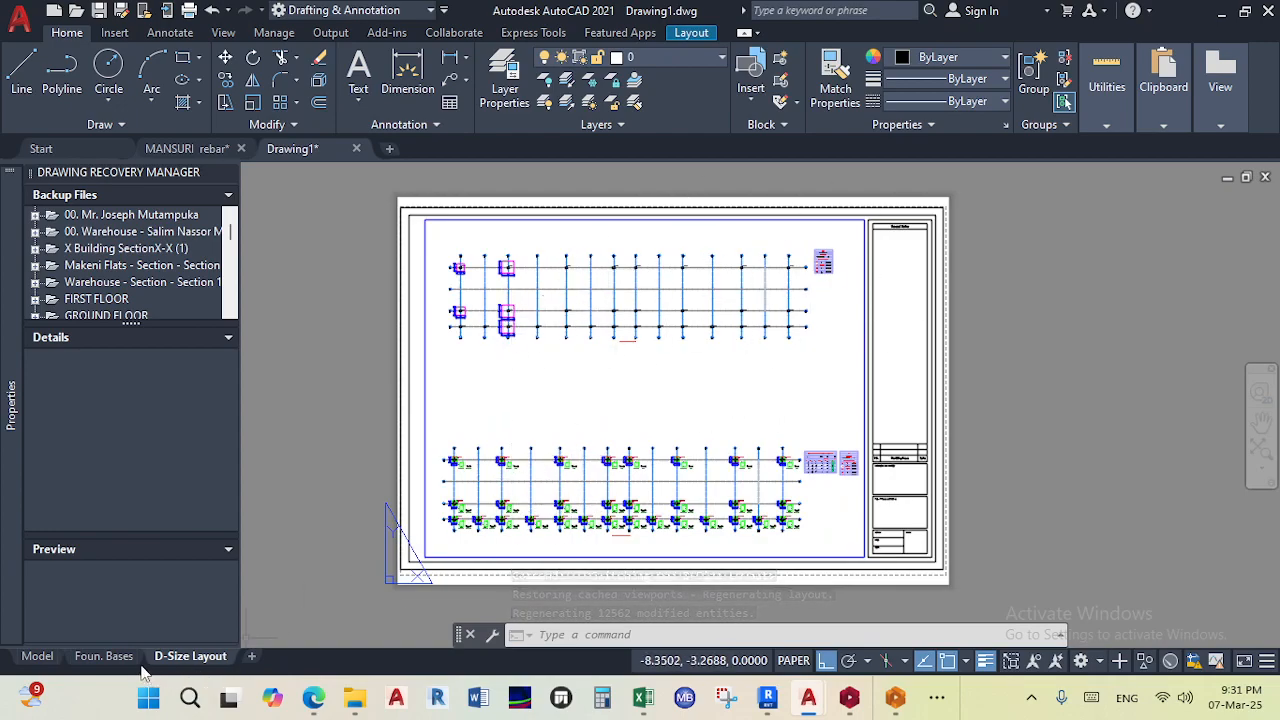
click(37, 656)
scroll(414, 357, down, 5)
scroll(685, 473, up, 4)
middle_drag(799, 607, 669, 357)
scroll(672, 351, up, 2)
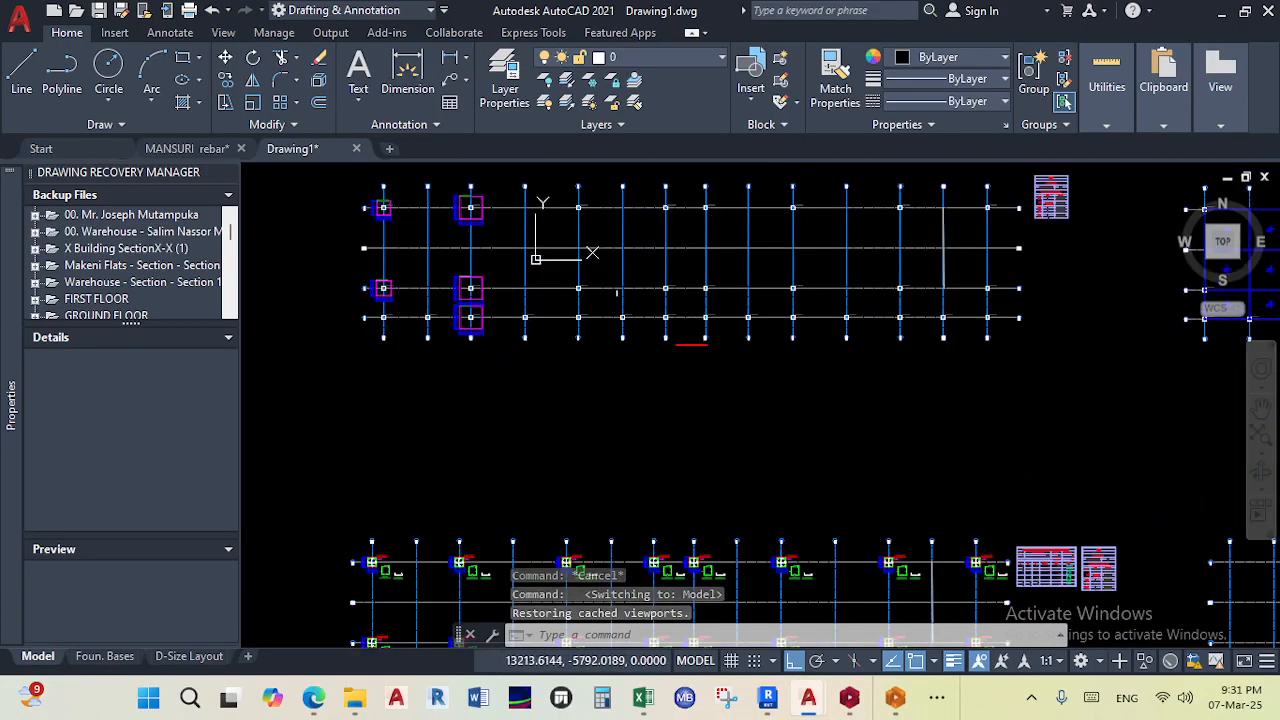
click(366, 101)
click(386, 133)
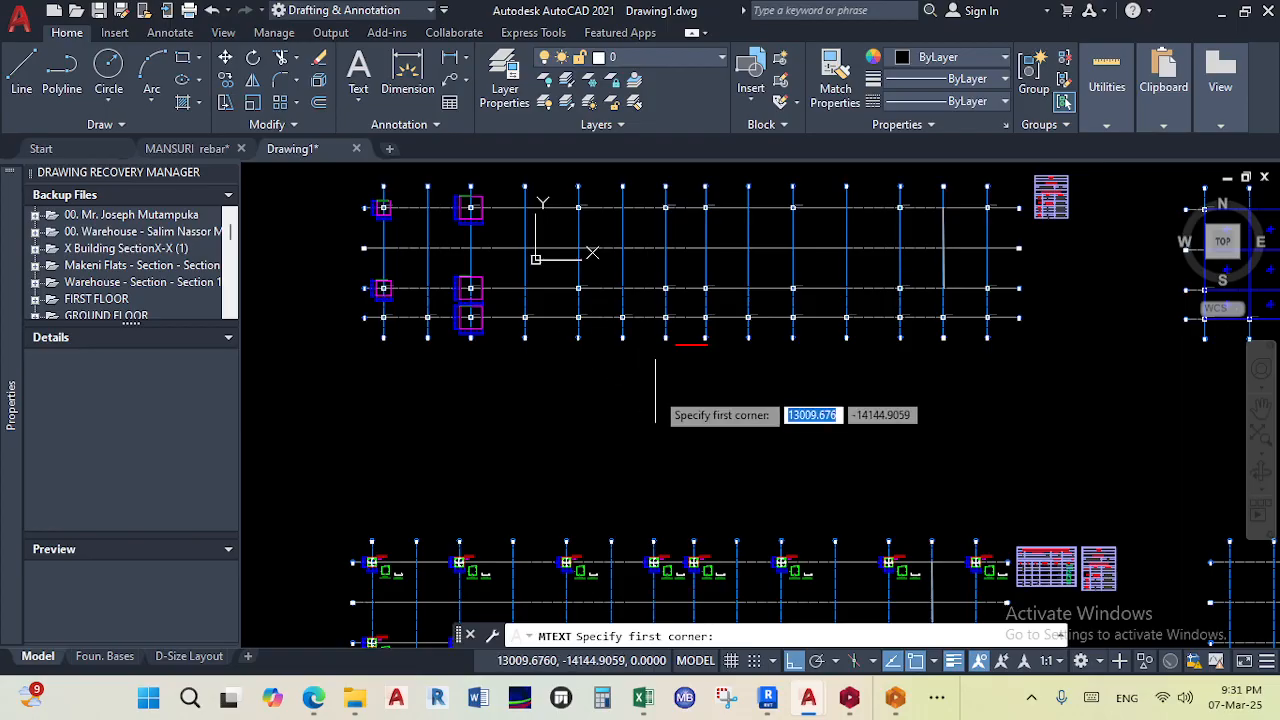
click(612, 356)
click(872, 415)
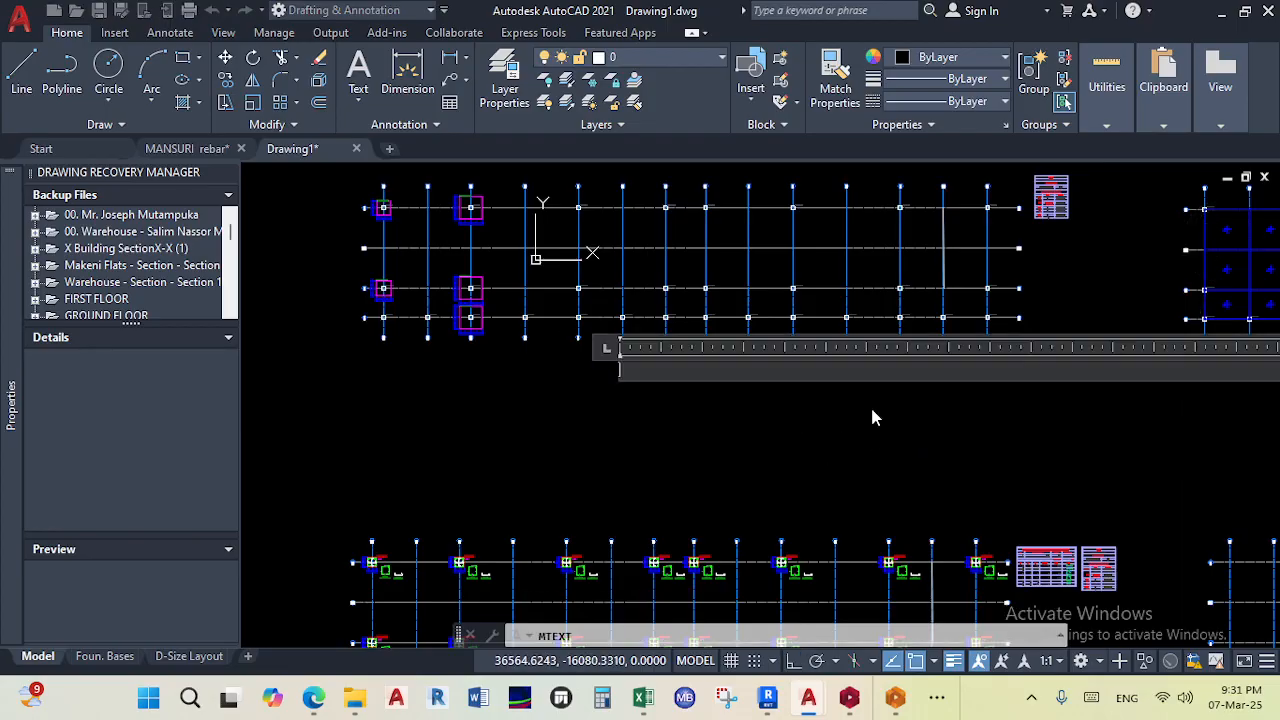
text(FOUNDATION BASESA)
key(BackSpace)
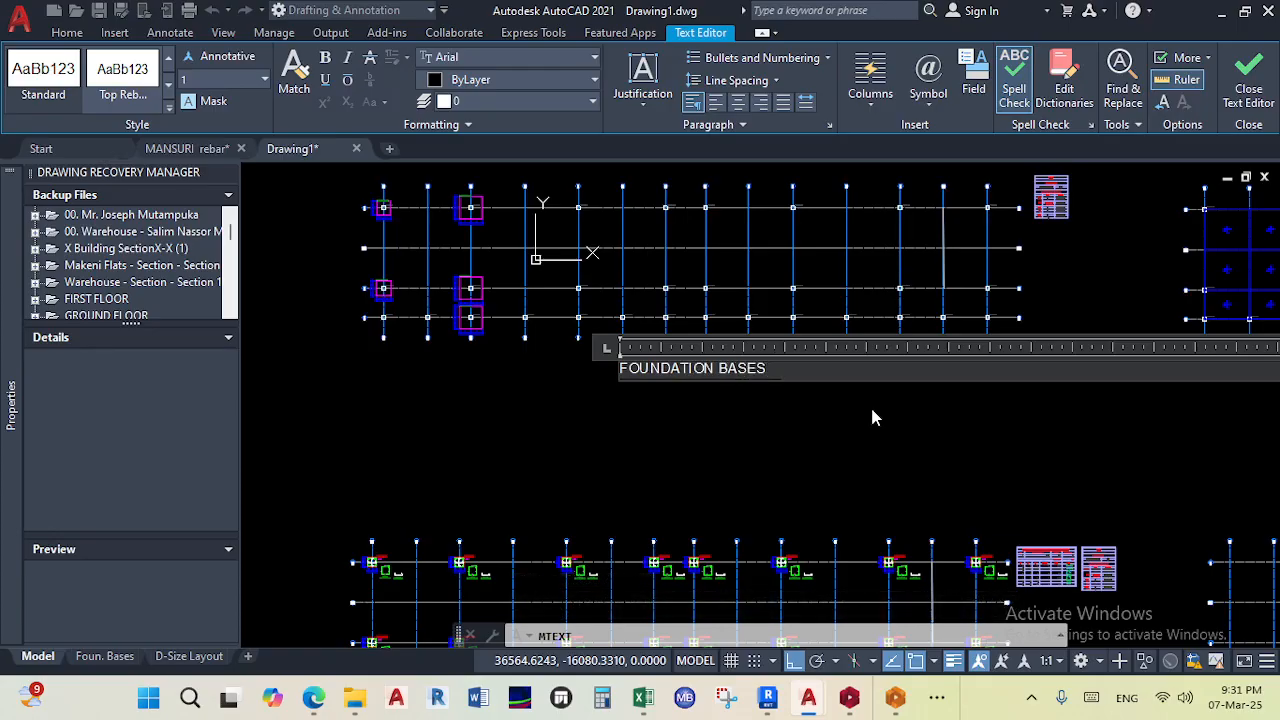
click(797, 517)
- Select the FOUNDATION BASES text and set its text height to 200 in its properties
click(811, 421)
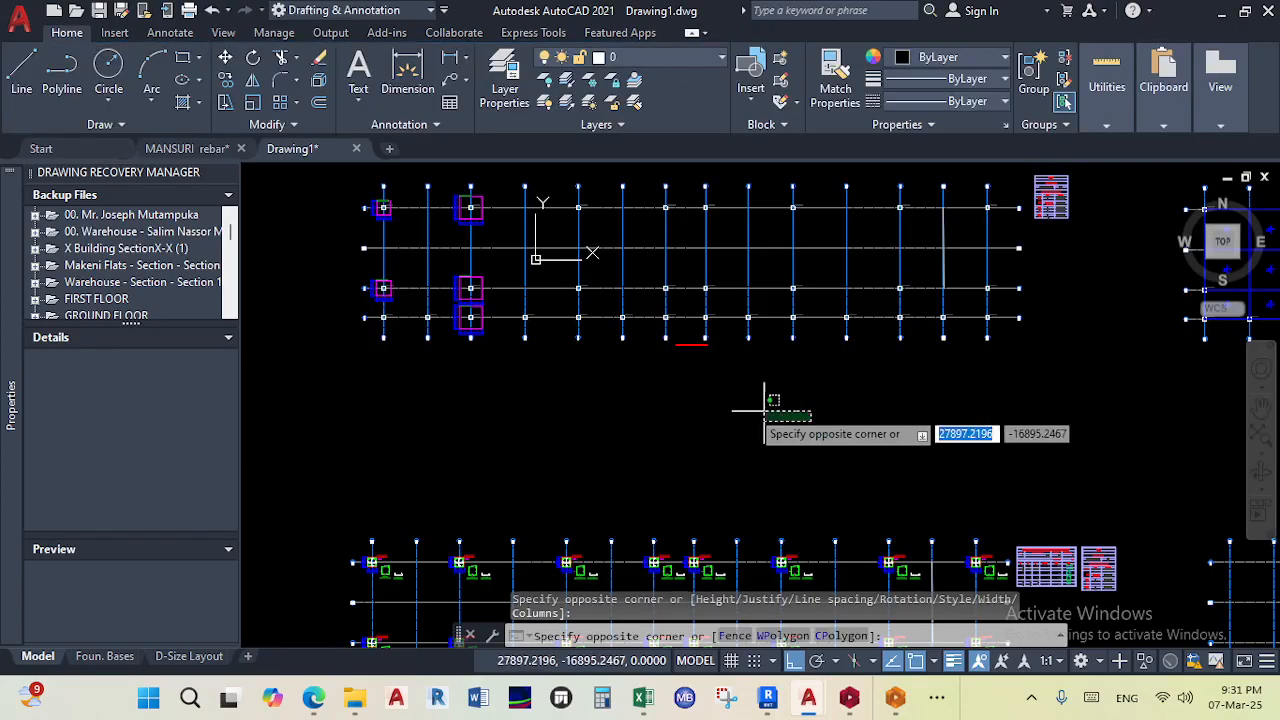
click(591, 362)
right_click(639, 362)
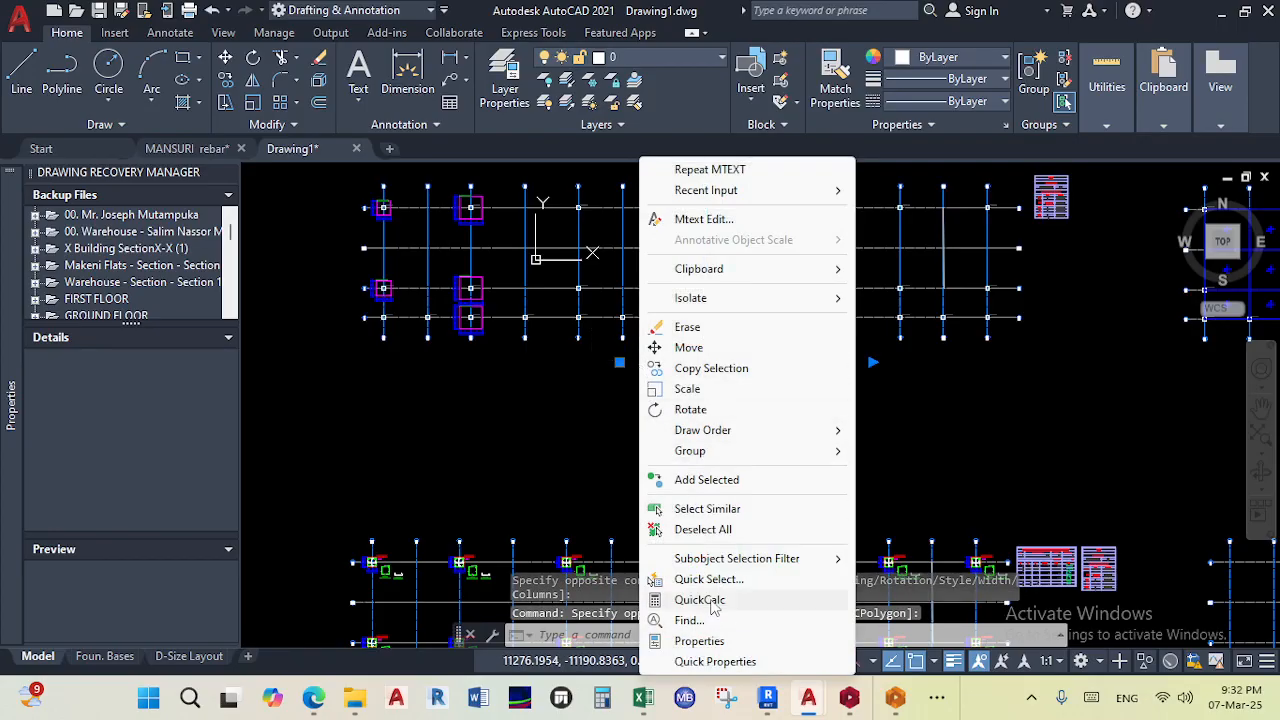
click(700, 634)
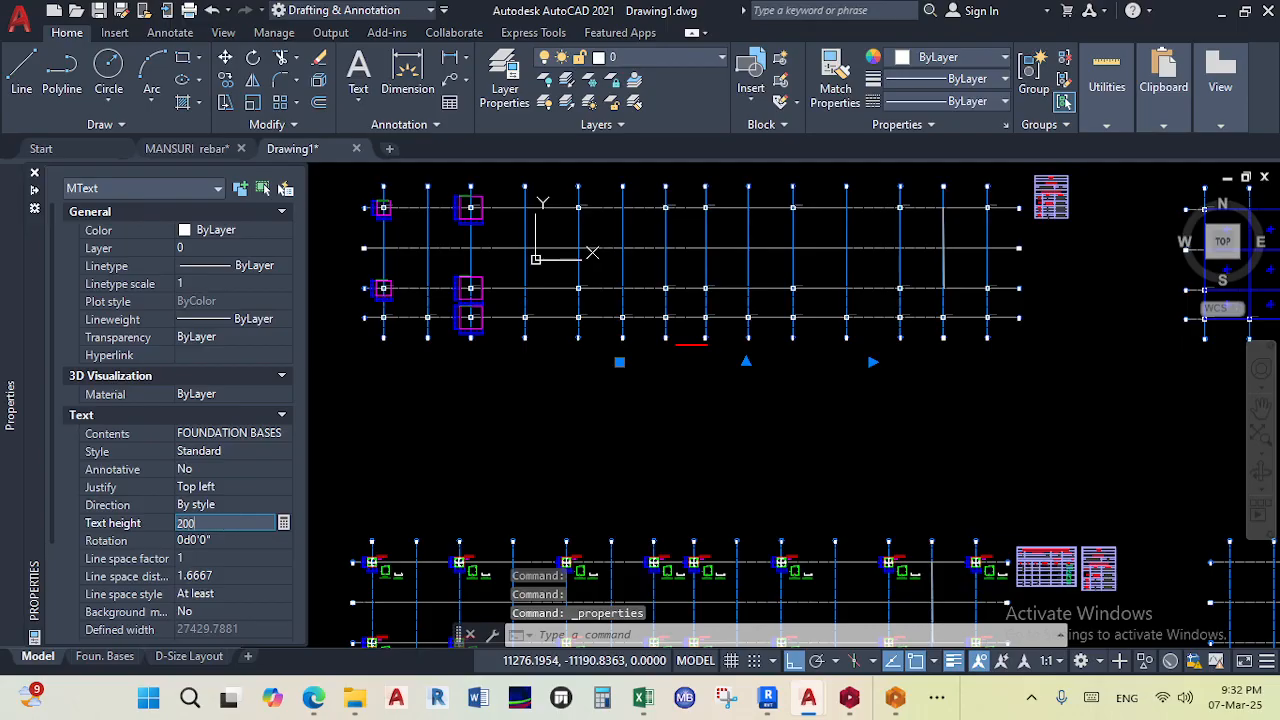
key(Tab)
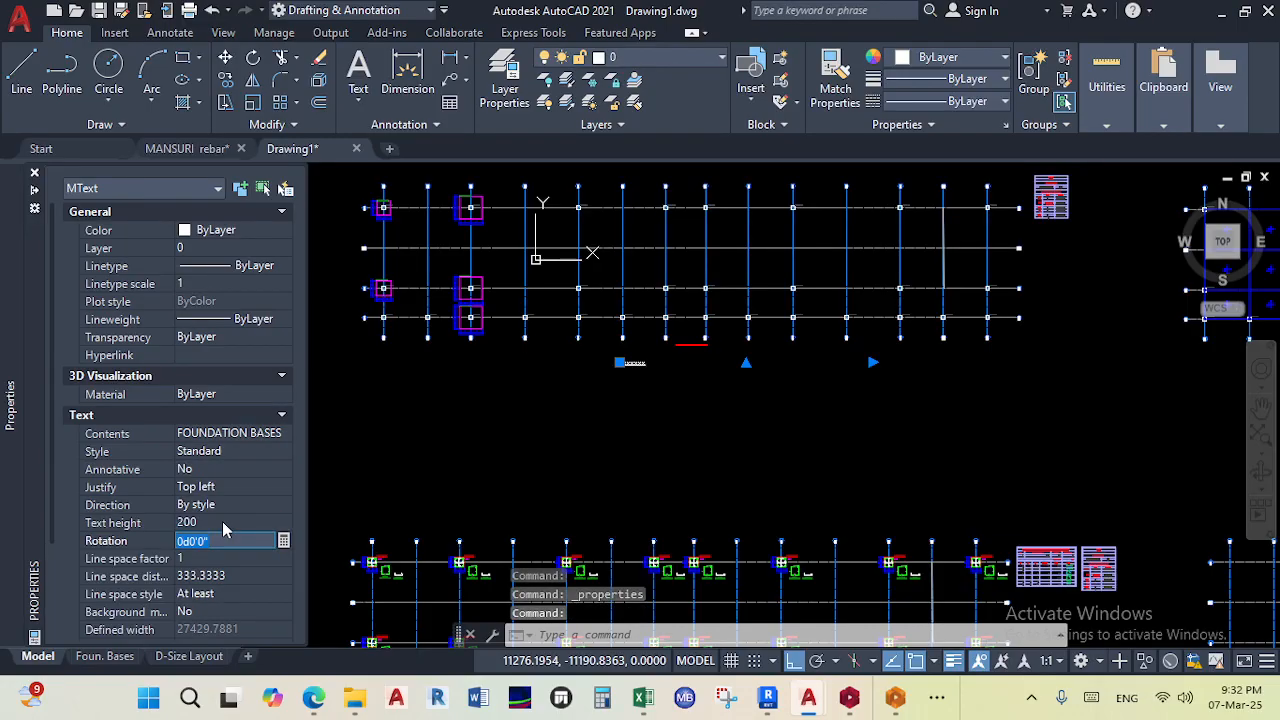
click(215, 520)
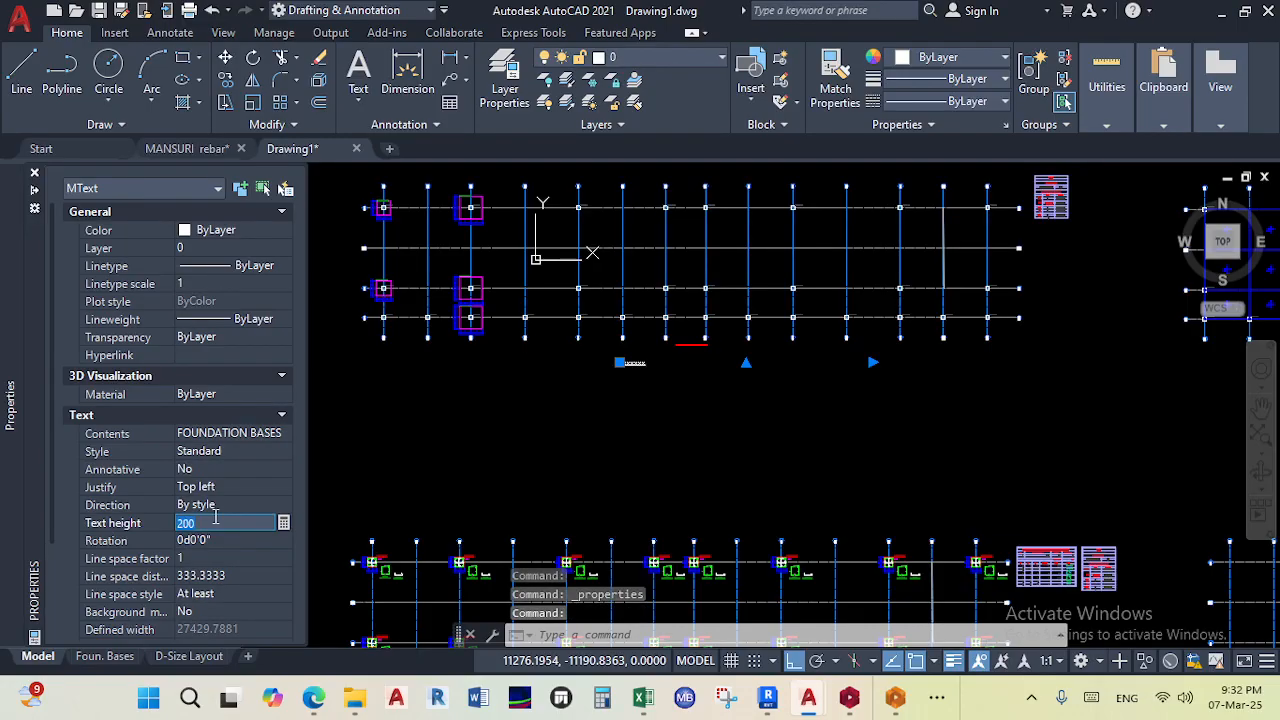
key(Return)
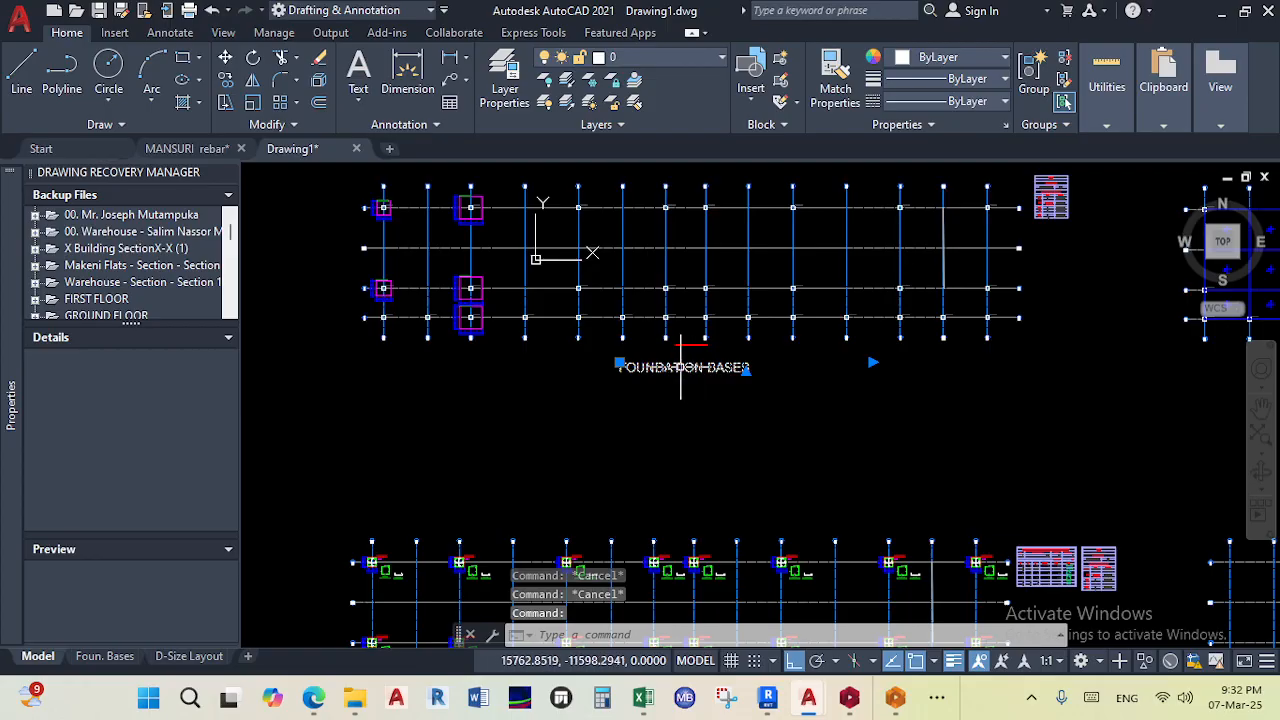
key(Escape)
- Switch to the D-Size Layout and zoom in to check the labelled drawings in the viewport
scroll(664, 412, down, 3)
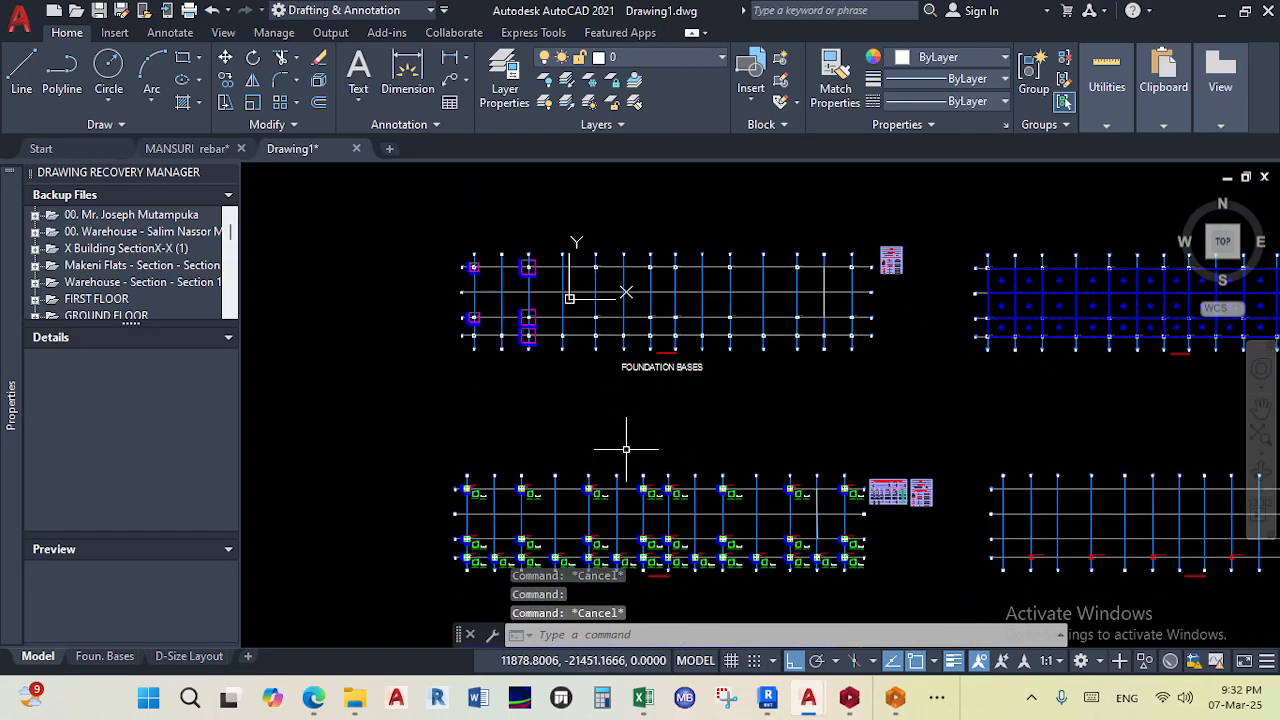
click(190, 656)
scroll(535, 365, up, 3)
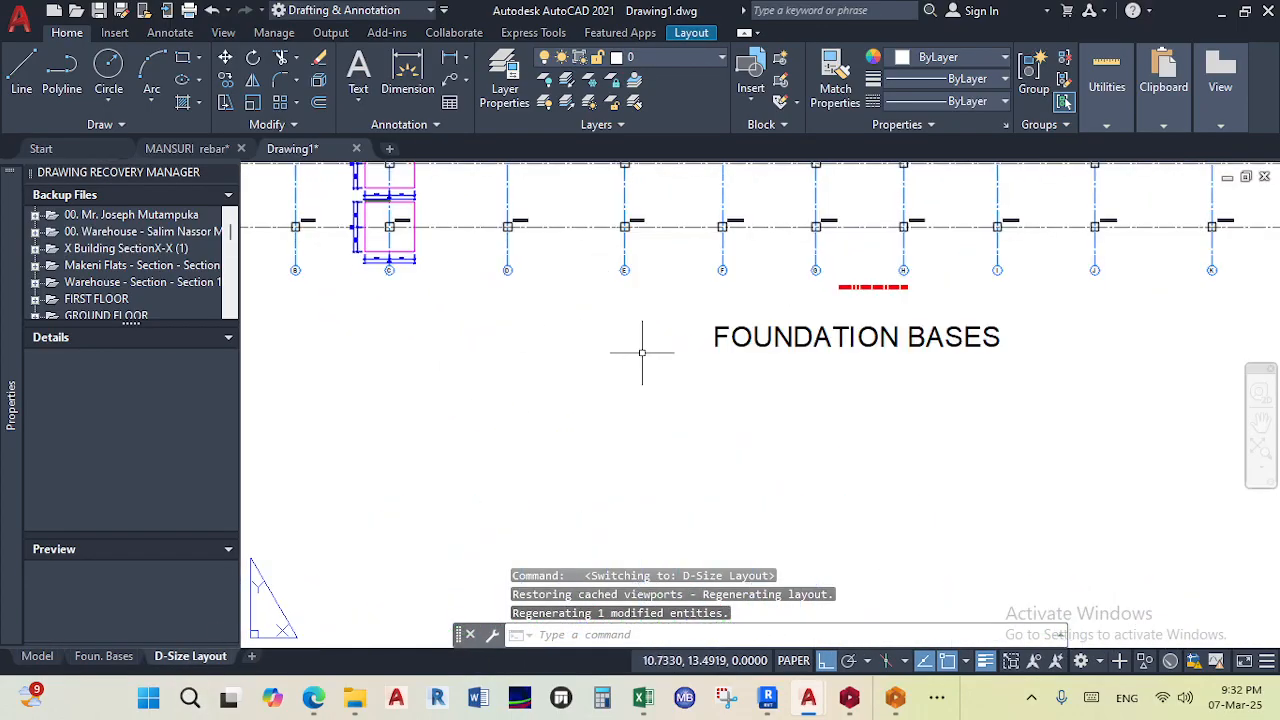
scroll(617, 351, down, 5)
scroll(659, 360, up, 4)
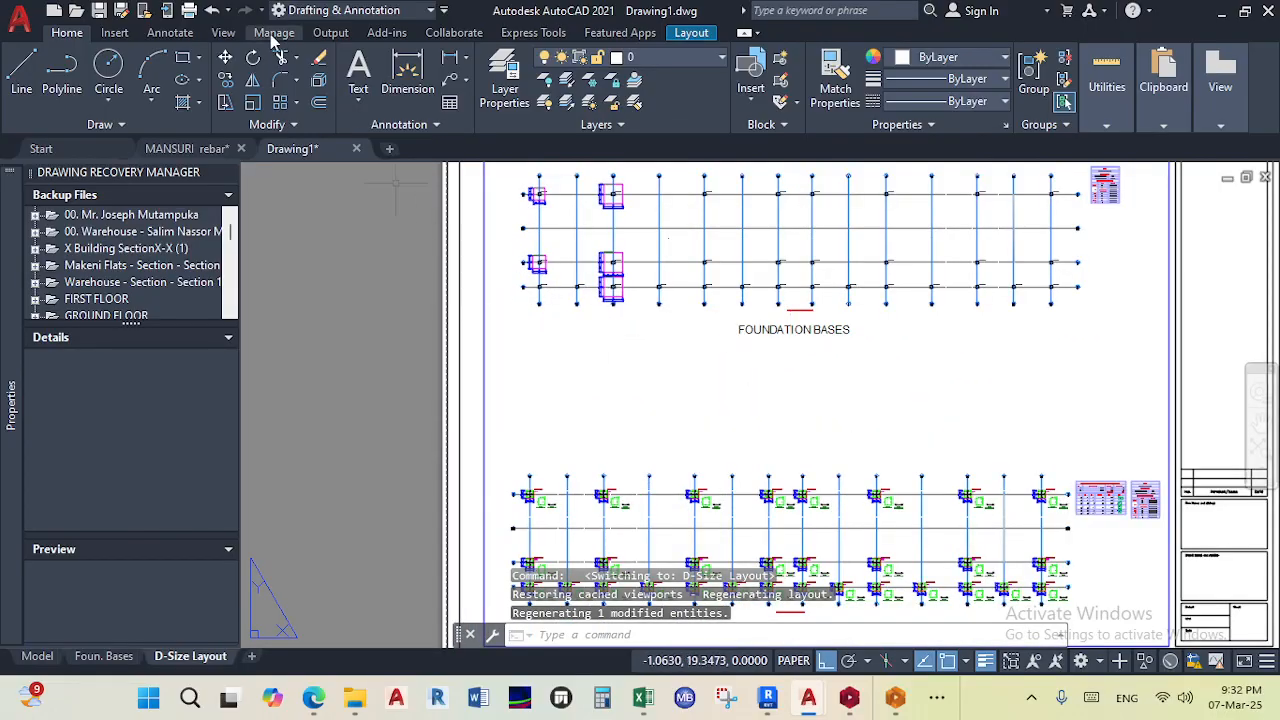
- Open Plot for the D-Size Layout, preview the A1 sheet, and proceed to plot from the preview
click(188, 10)
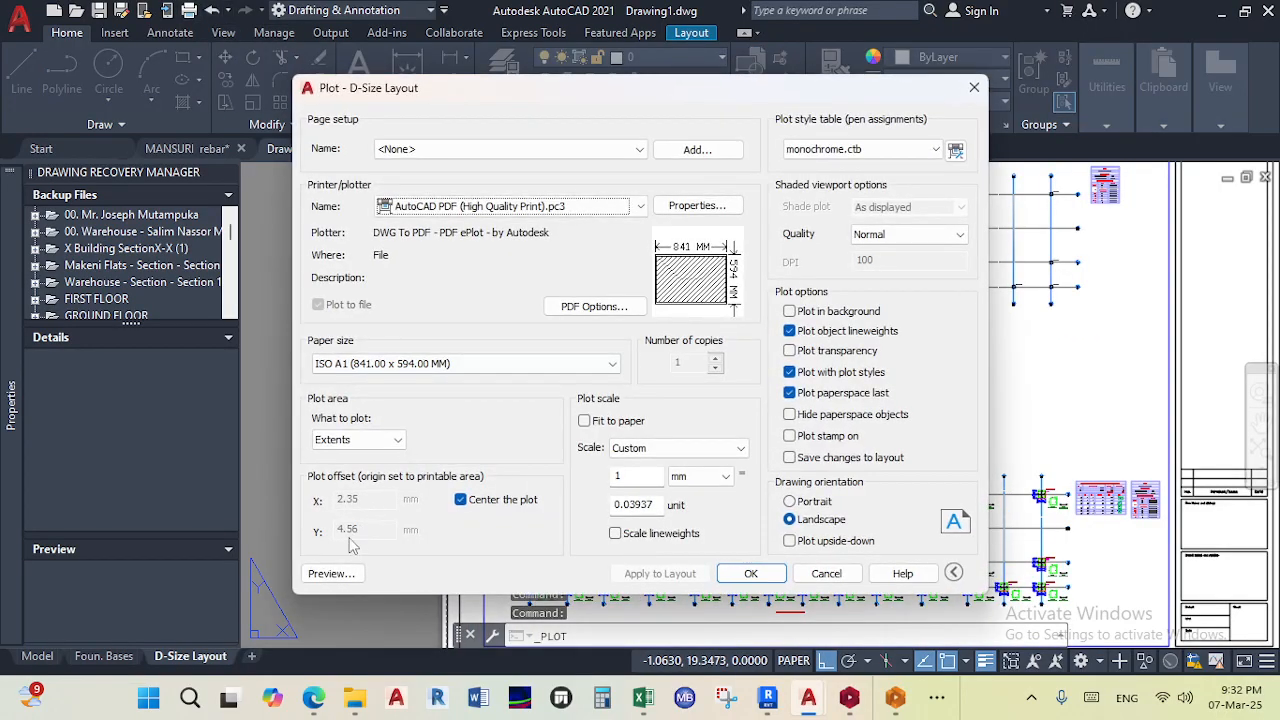
click(342, 563)
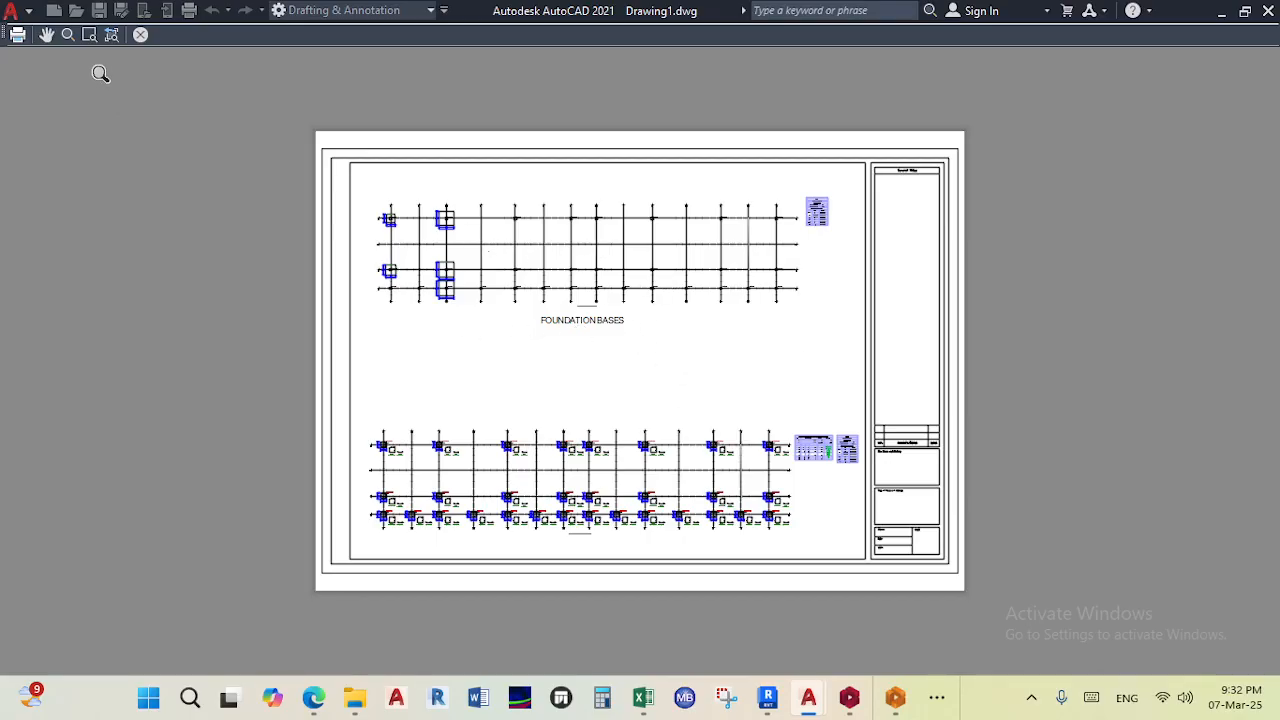
click(18, 34)
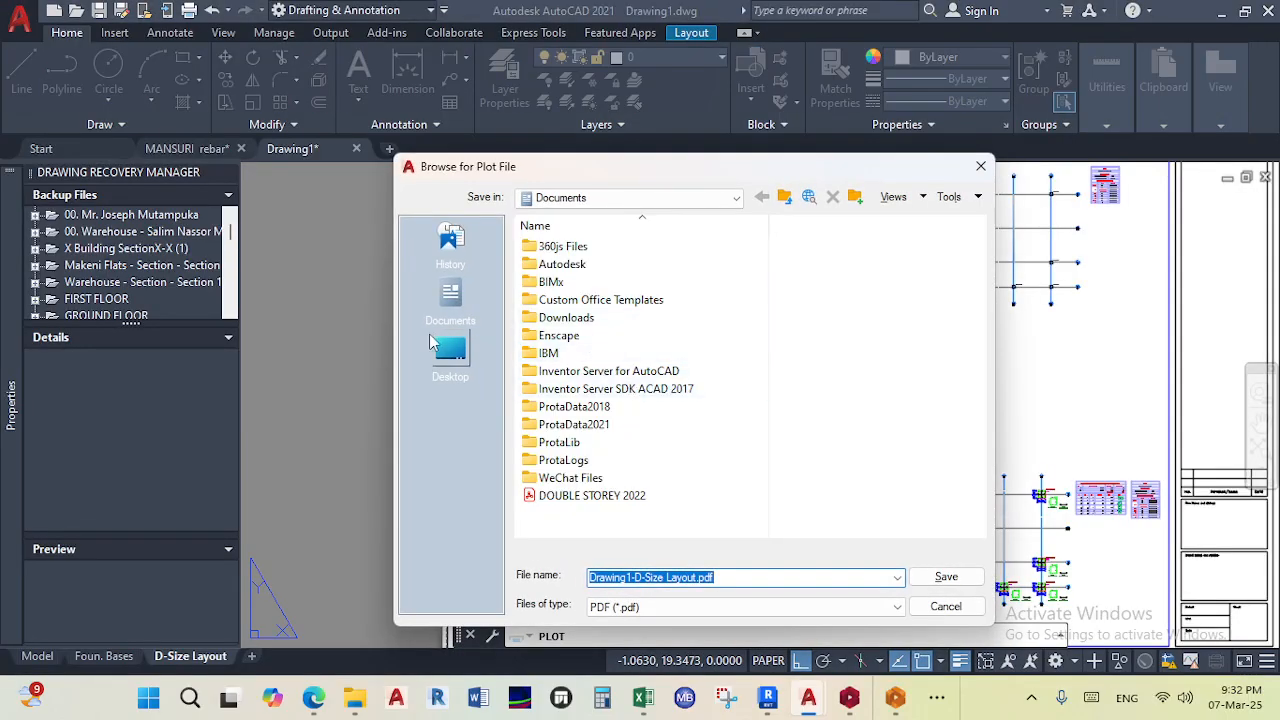
- Browse from Desktop into 01. 25' March Madness - 30 Days of Design, 03. Teaching Material, then 31 Days Challenge
click(450, 350)
scroll(600, 440, down, 5)
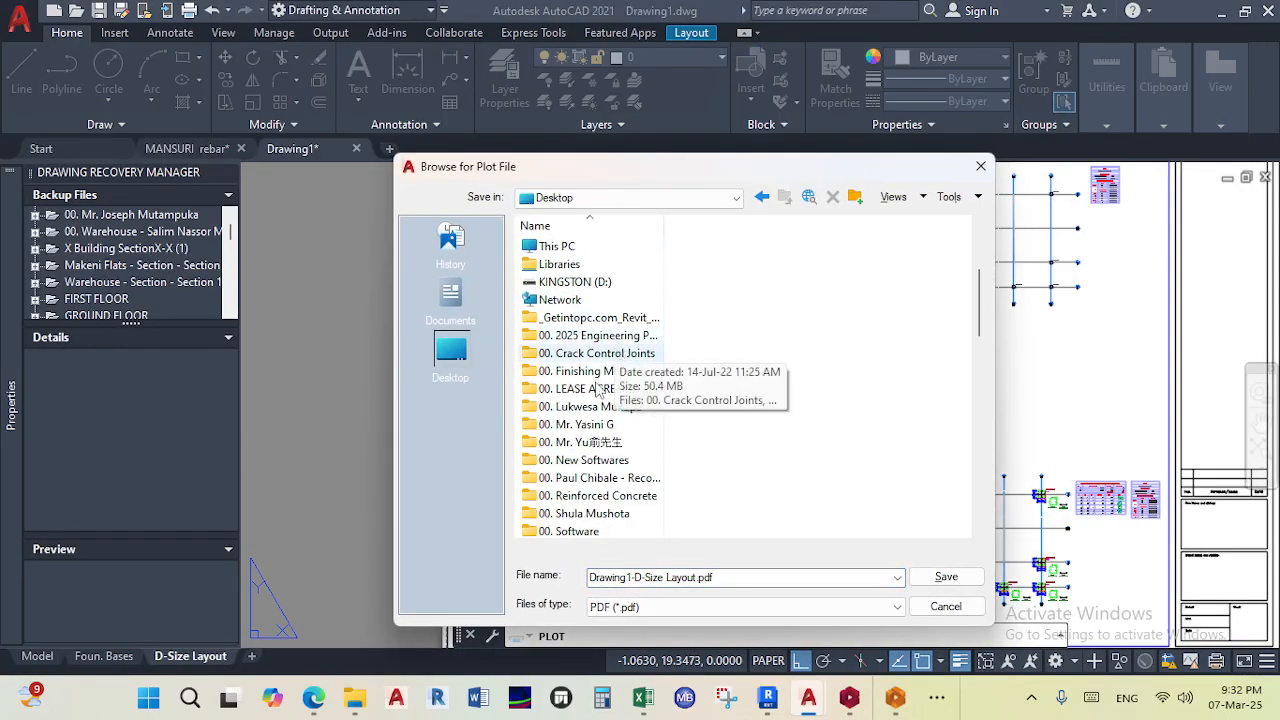
scroll(600, 450, down, 1)
double_click(598, 456)
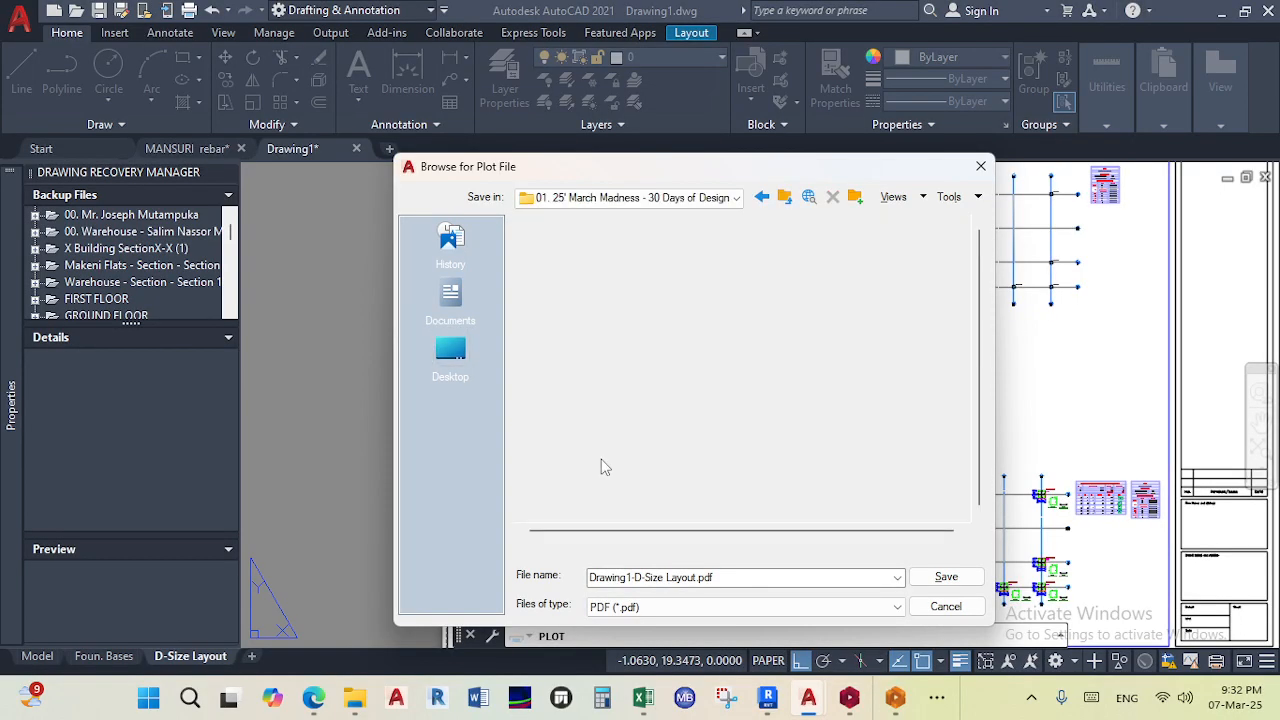
double_click(600, 282)
double_click(580, 247)
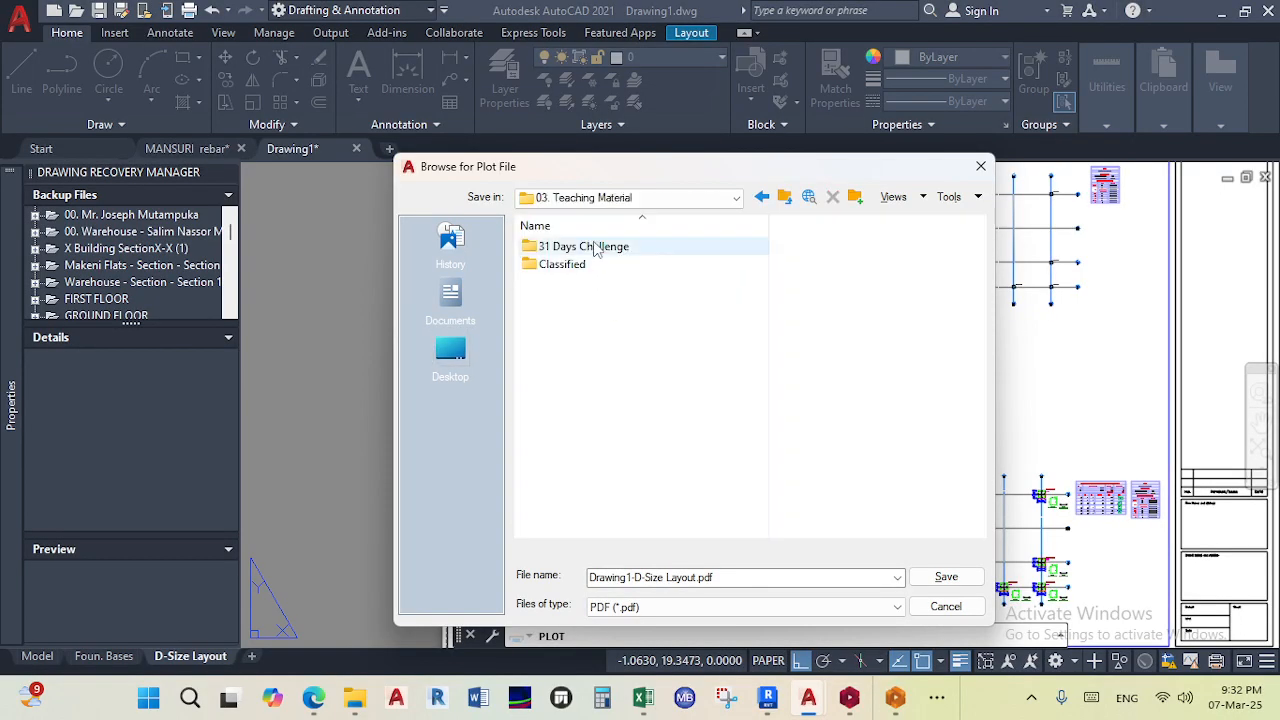
- Create a new folder named PDFs inside 31 Days Challenge and open it
right_click(570, 336)
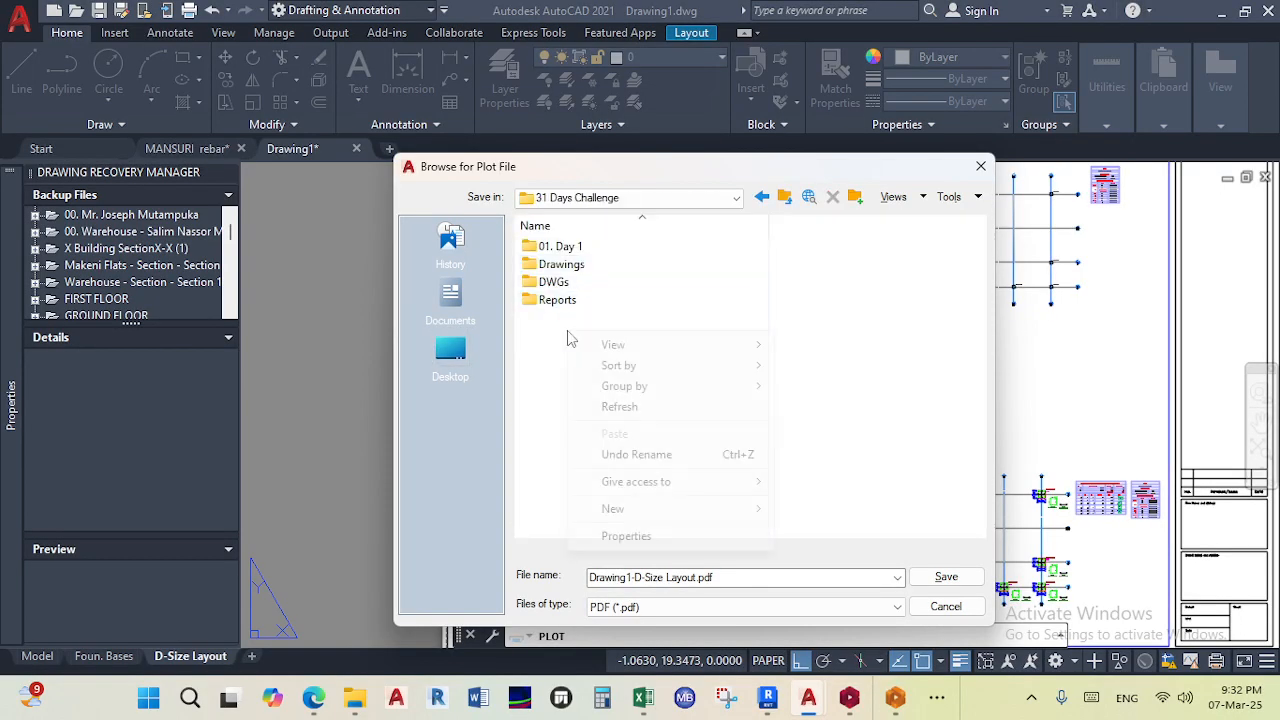
mouse_move(736, 520)
click(845, 253)
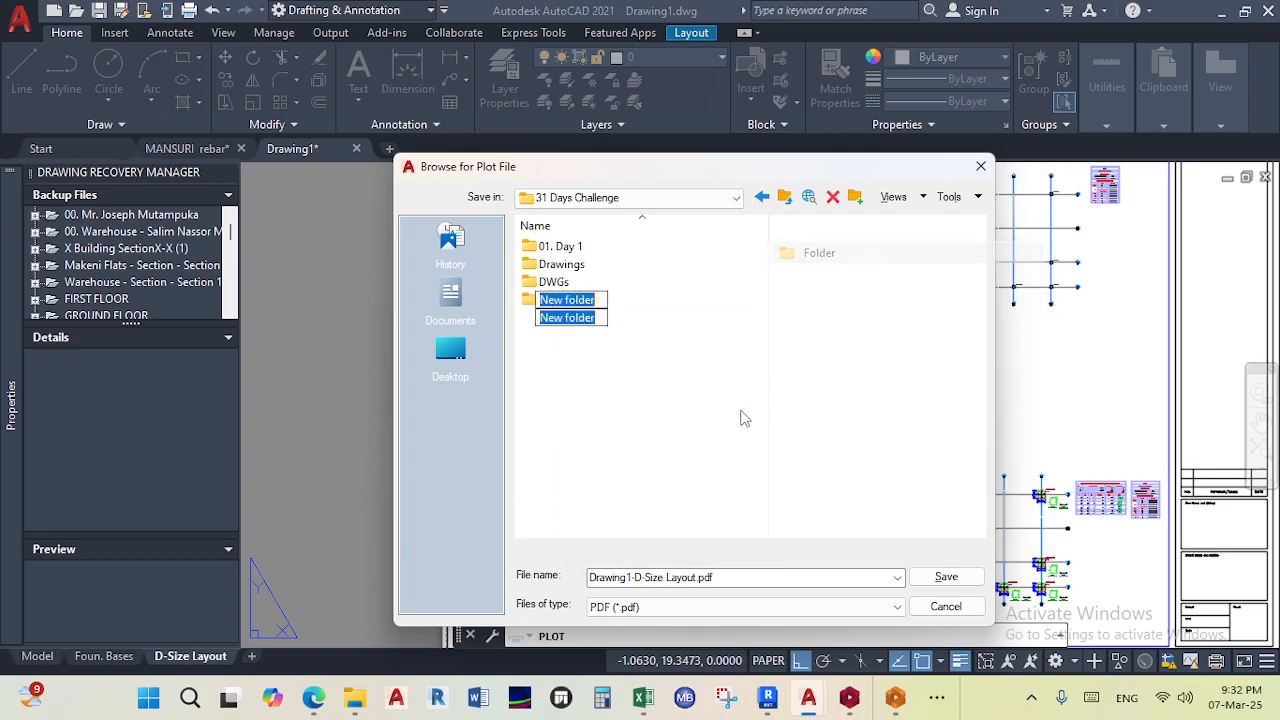
text(p)
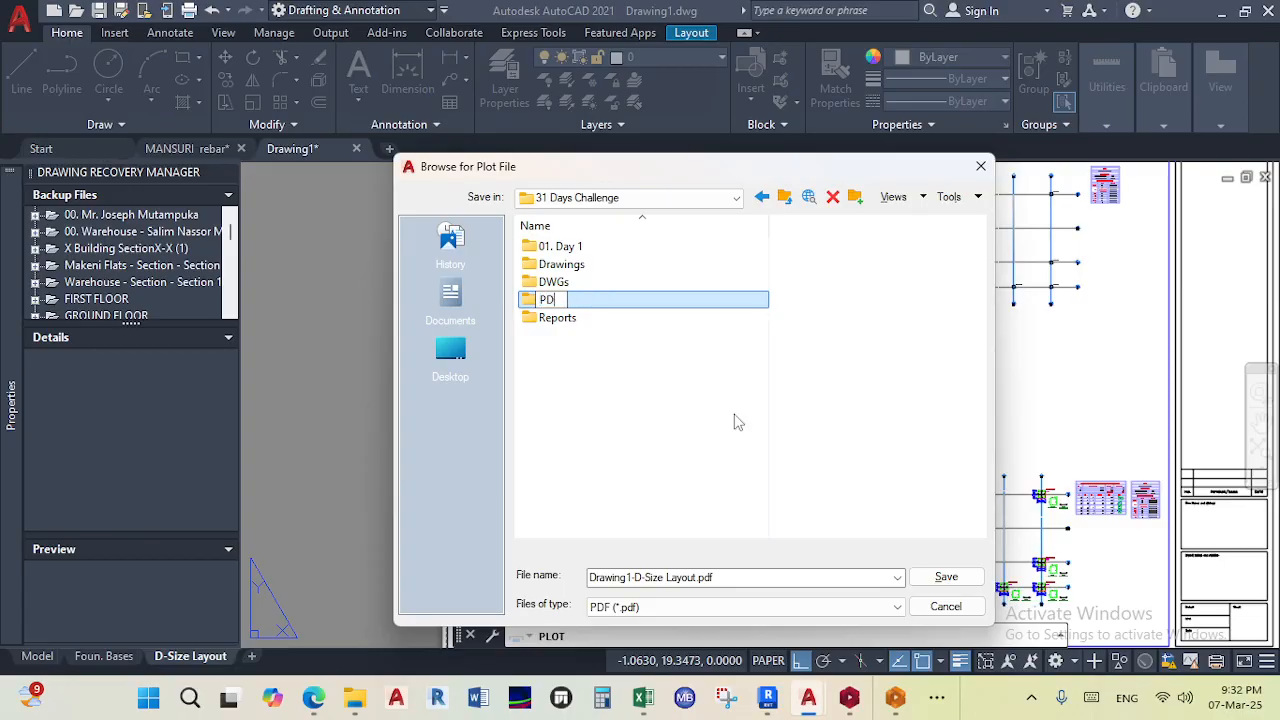
key(Return)
key(Return)
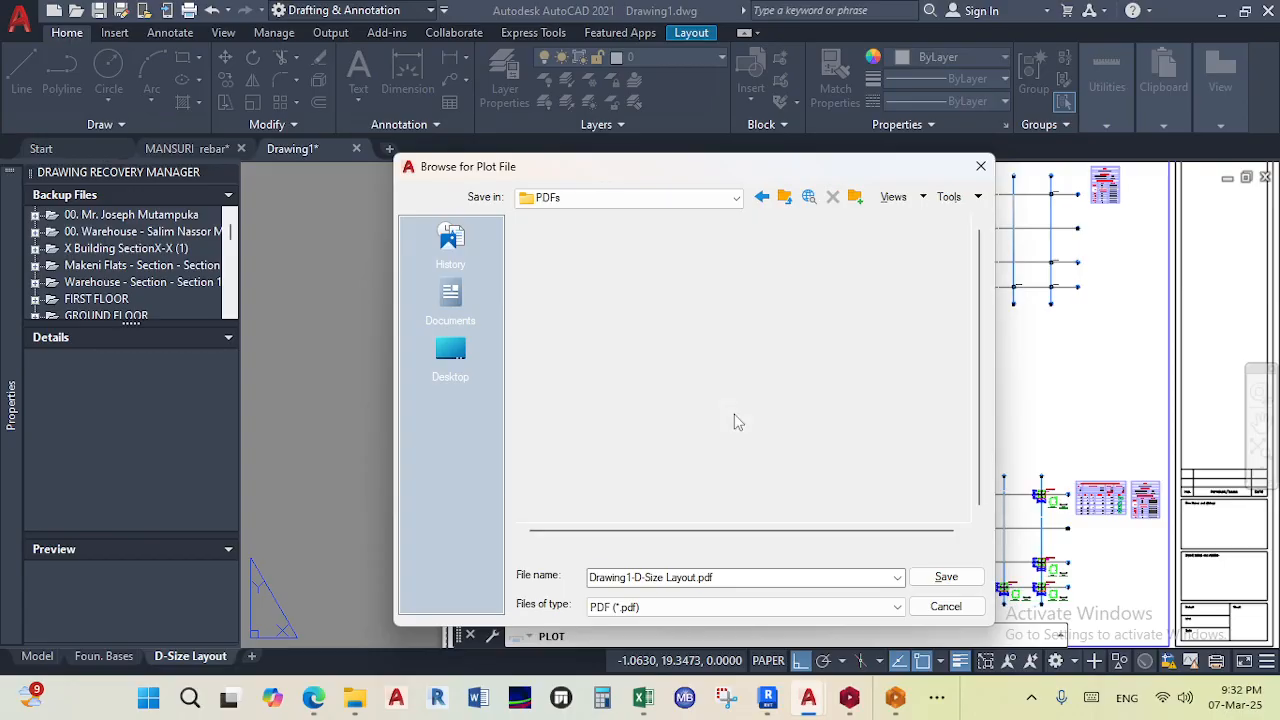
- Replace the plot file name with a new name beginning with fou
click(739, 580)
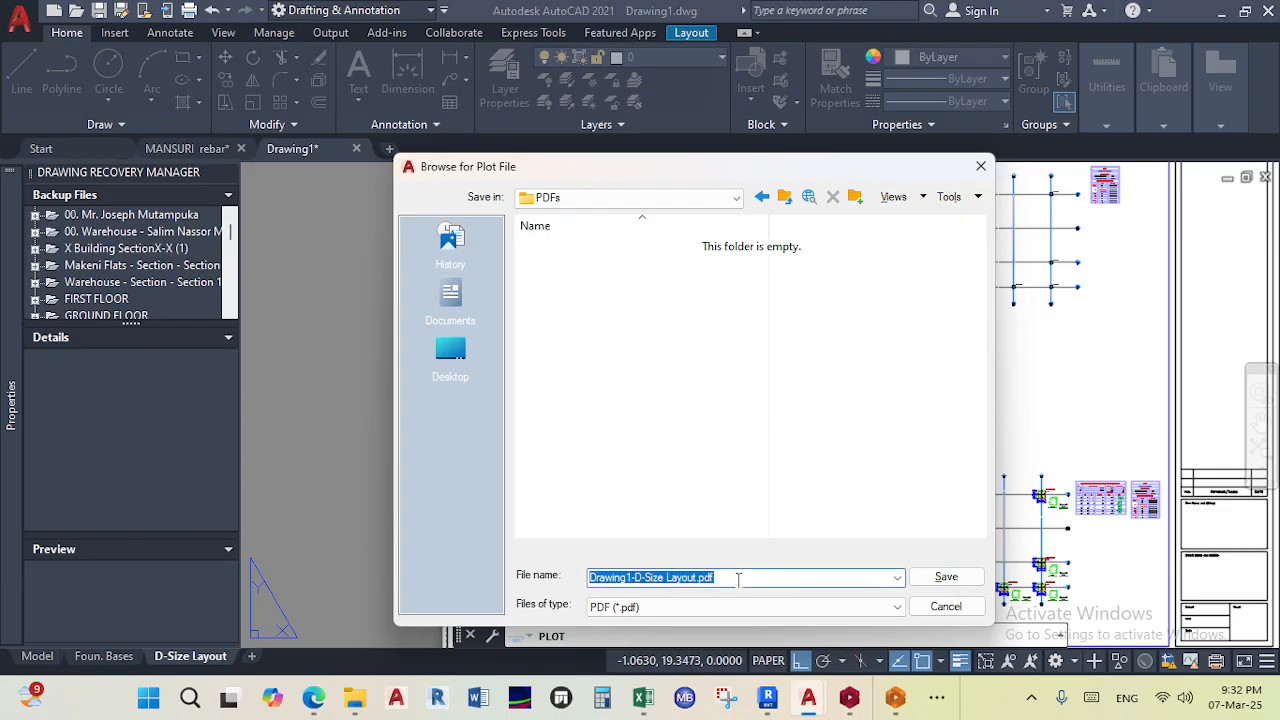
text(fou)
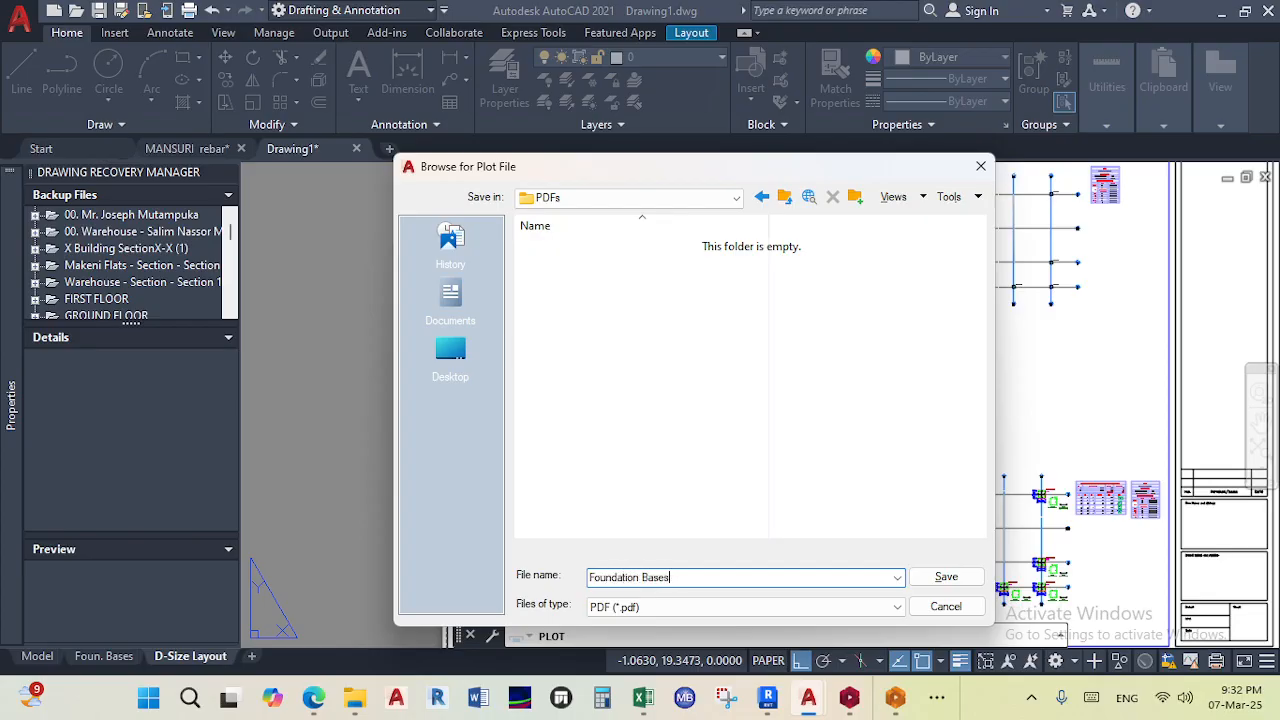
- Name the plot file Foundation Bases and save the PDF into the PDFs folder
text(oundation Bases)
key(Return)
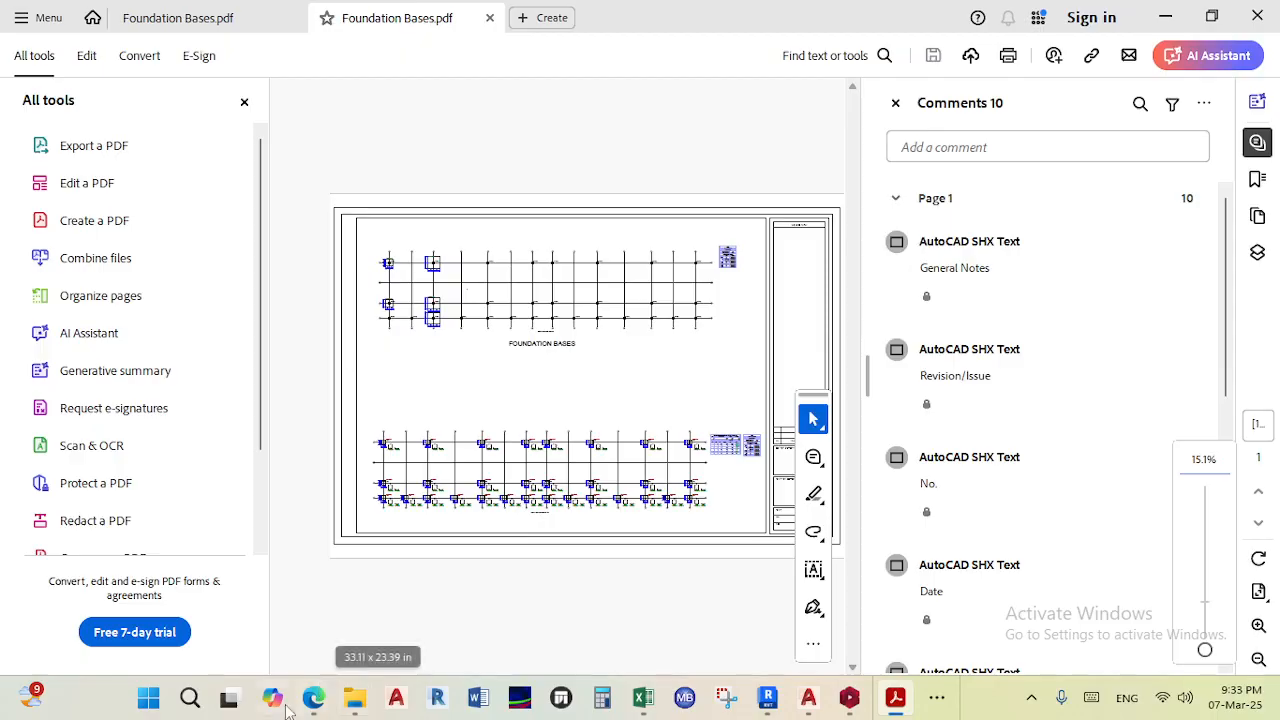
- Switch back to the AutoCAD drawing with the D-Size Layout
mouse_move(313, 697)
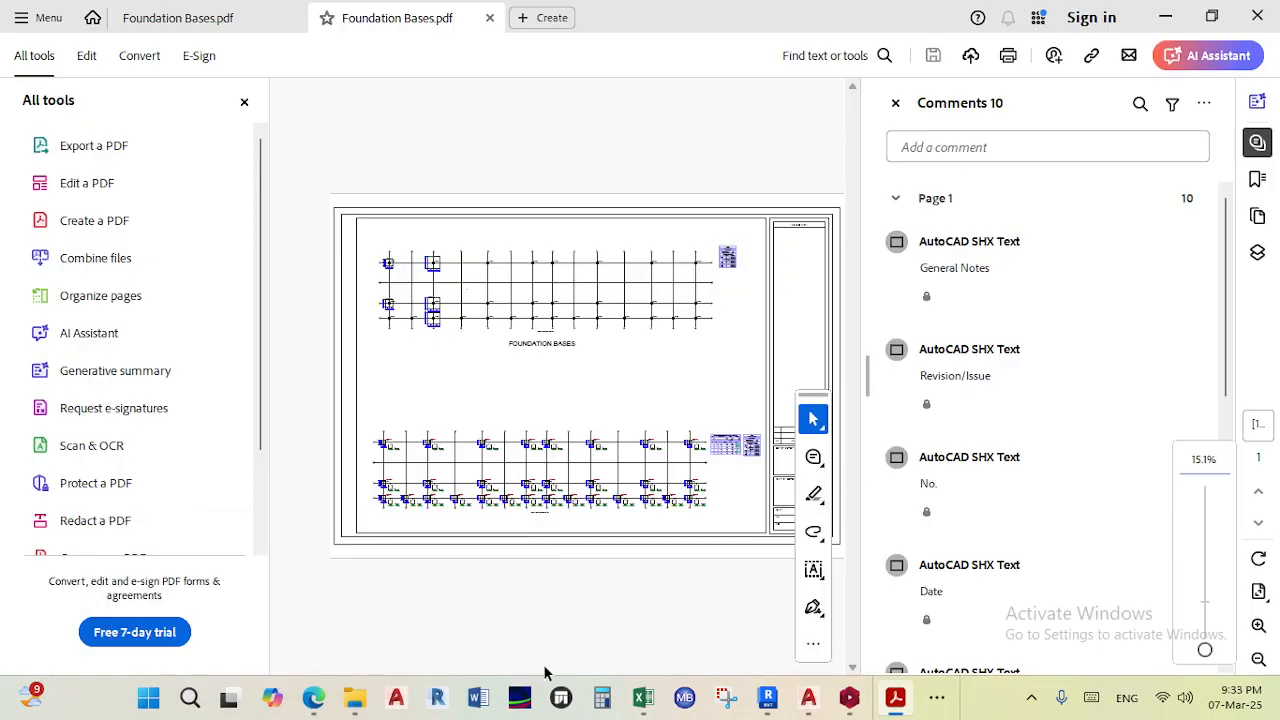
click(849, 697)
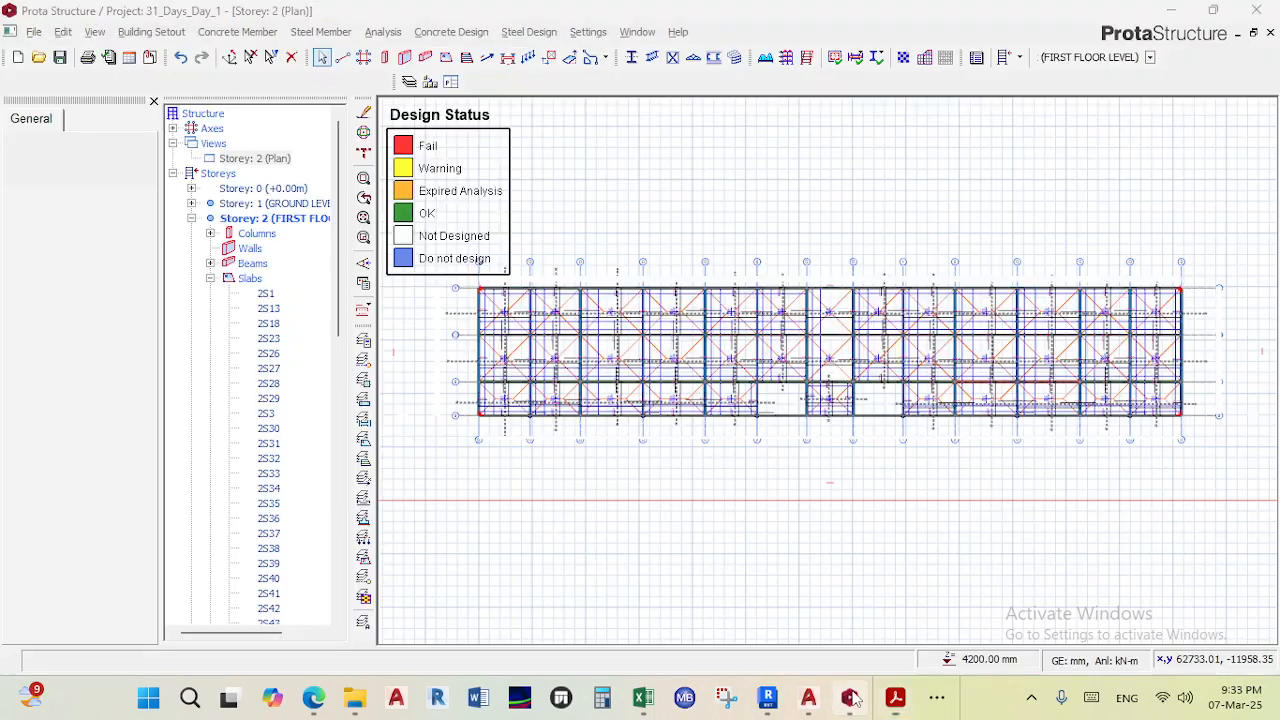
mouse_move(808, 697)
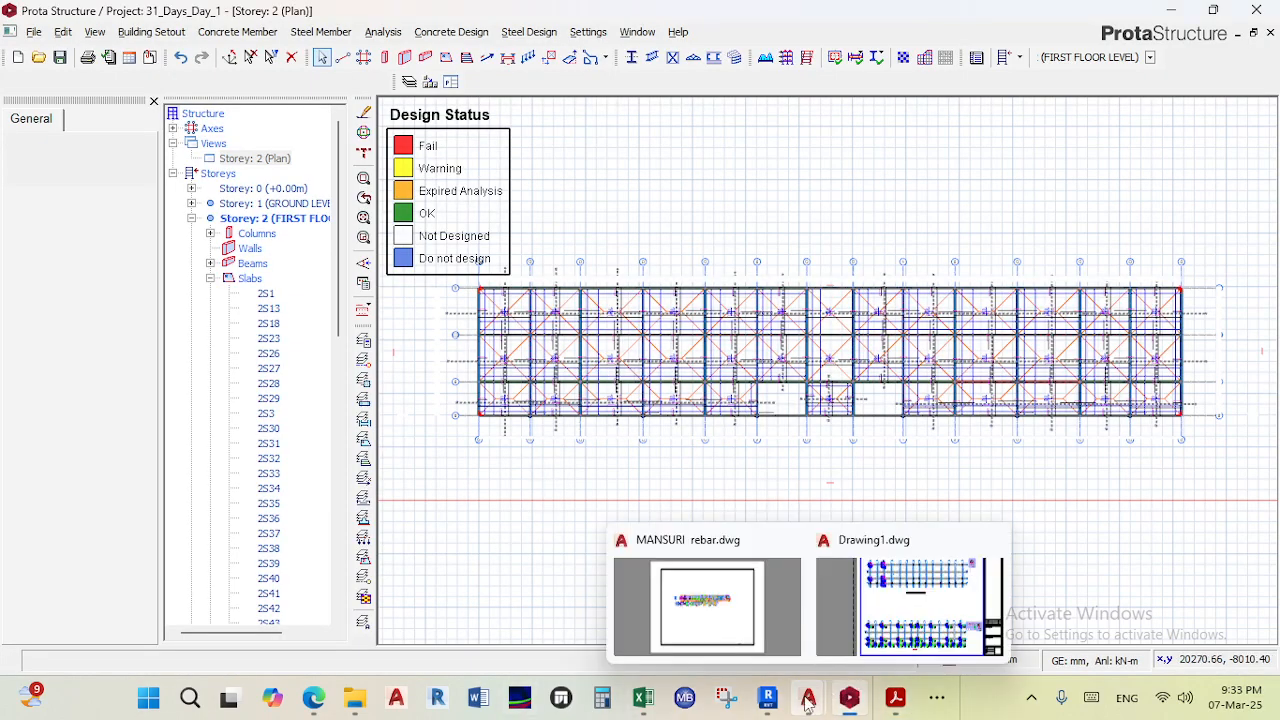
click(887, 600)
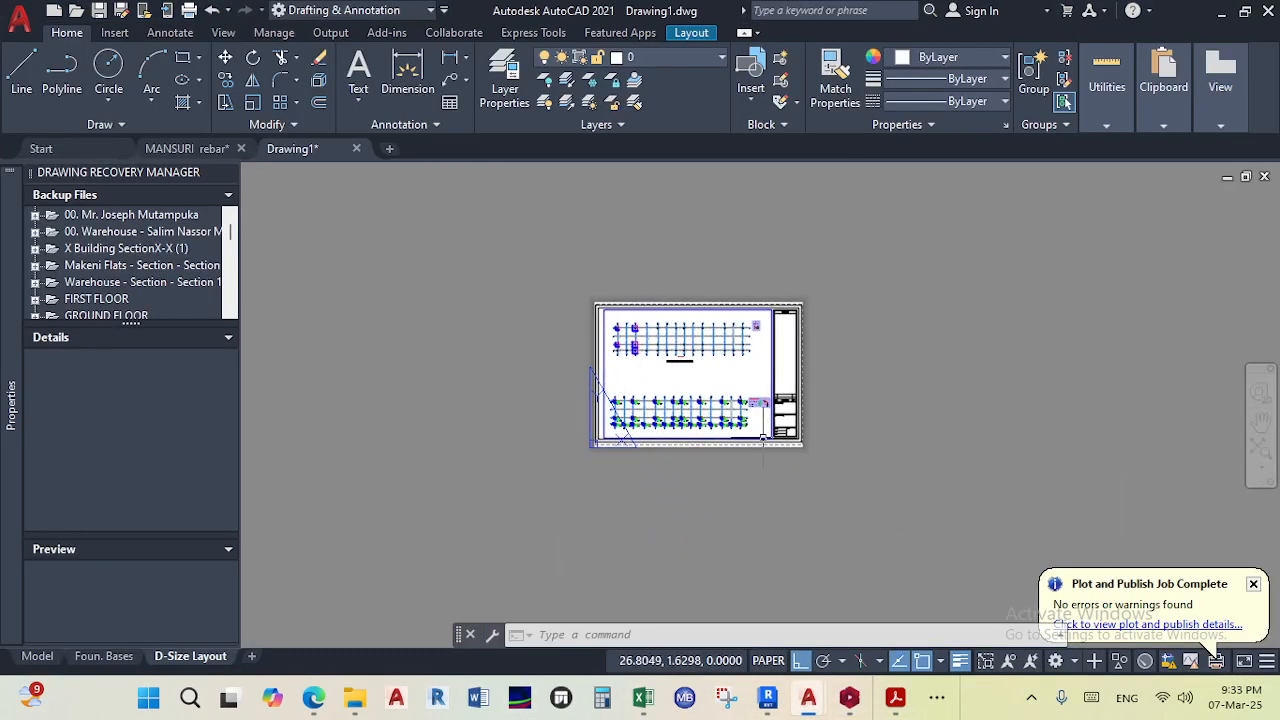
scroll(637, 354, up, 8)
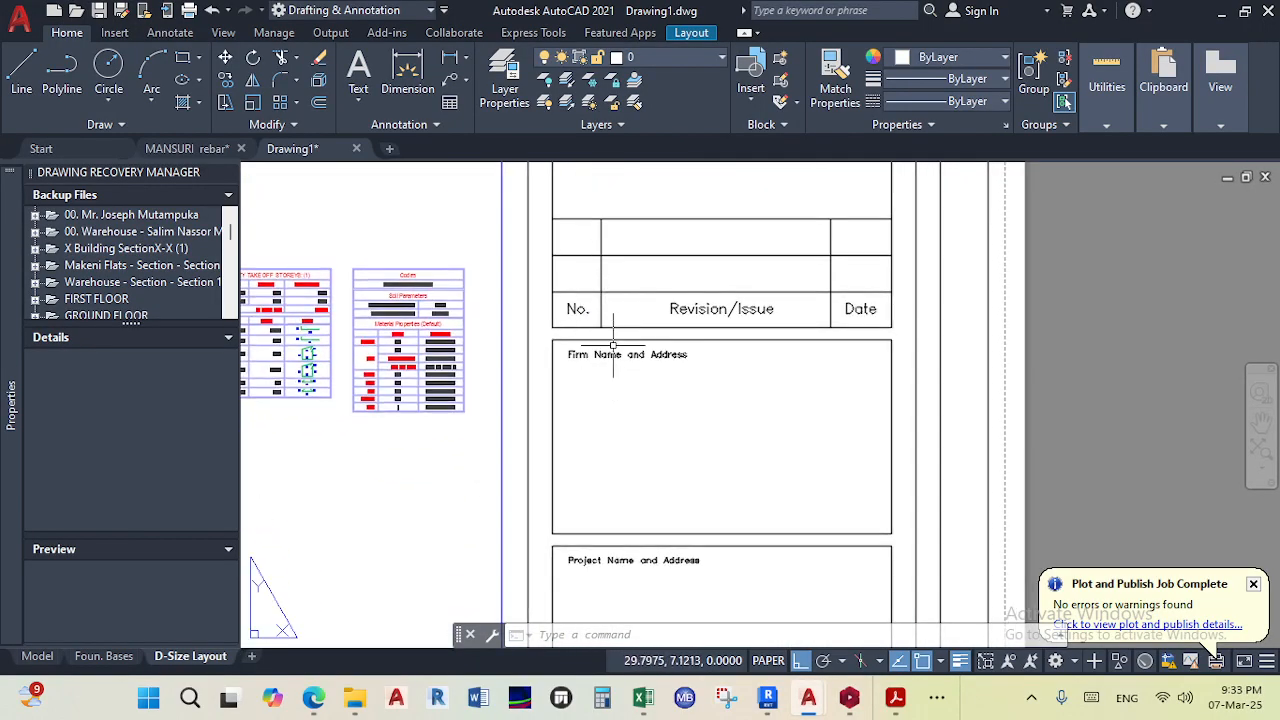
double_click(597, 350)
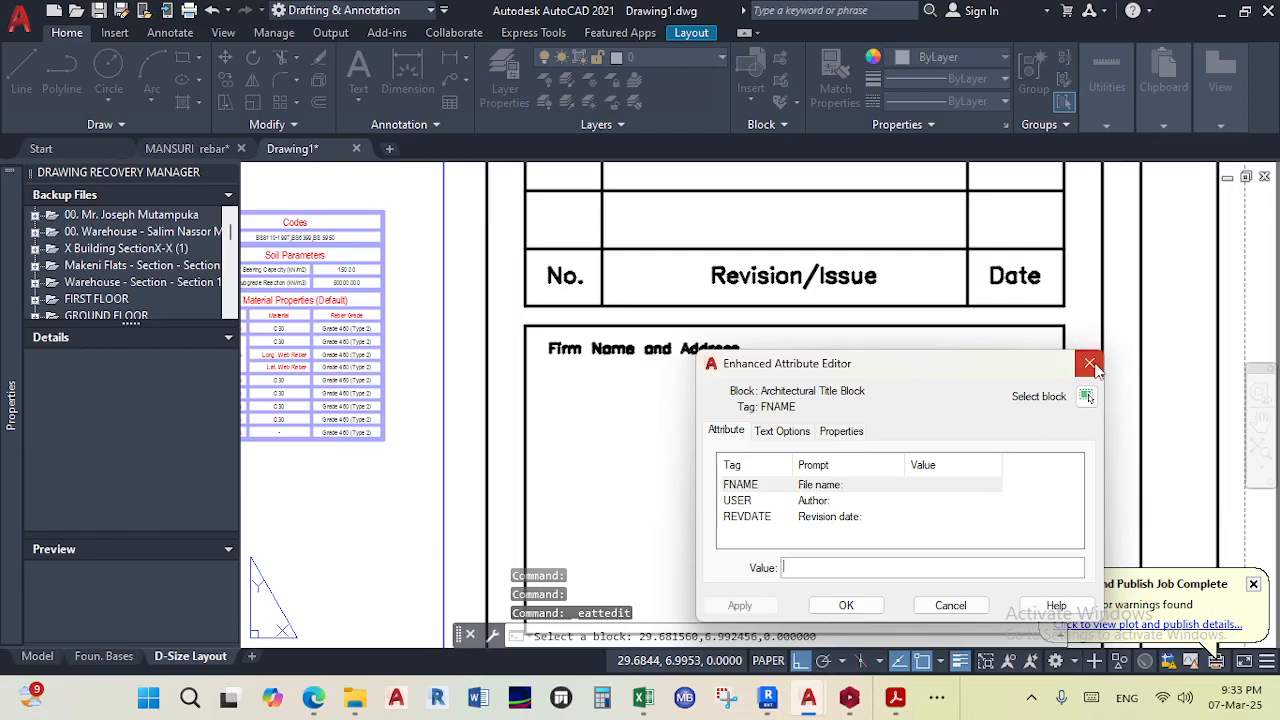
click(1089, 363)
- Explode the title block on the D-Size Layout
scroll(735, 360, down, 8)
scroll(716, 335, up, 6)
scroll(718, 338, down, 4)
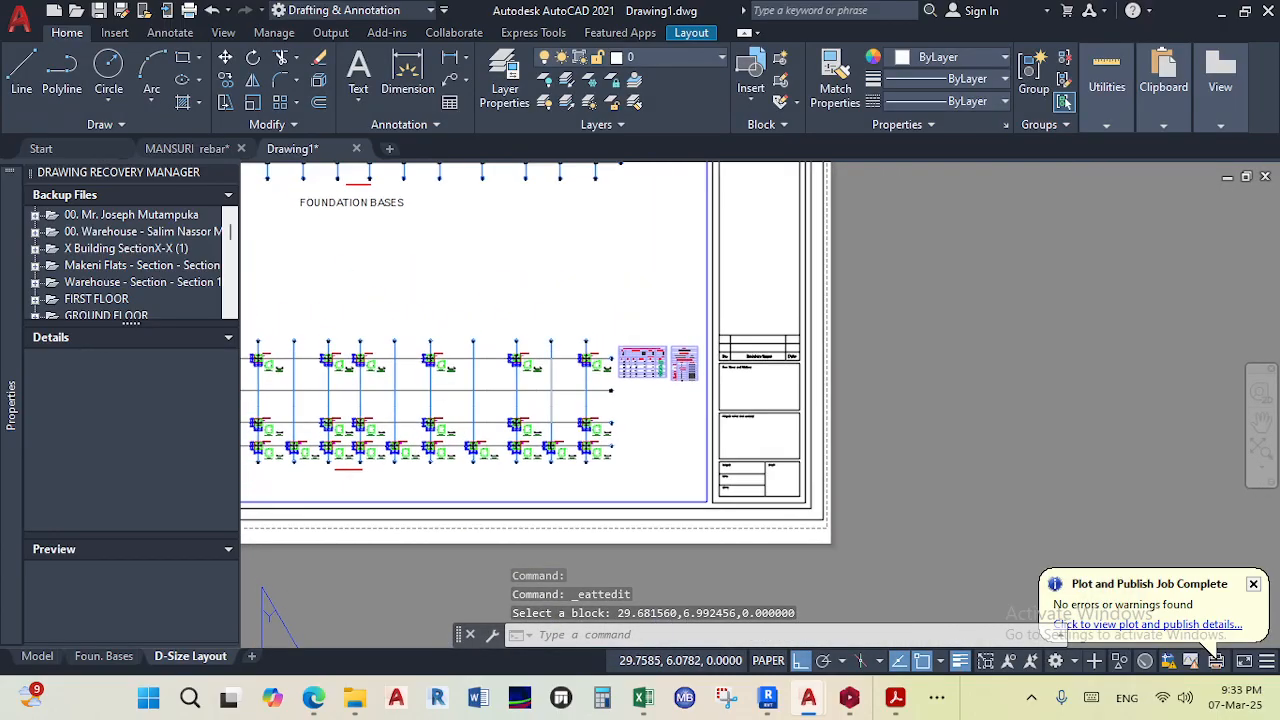
click(719, 340)
scroll(748, 383, up, 2)
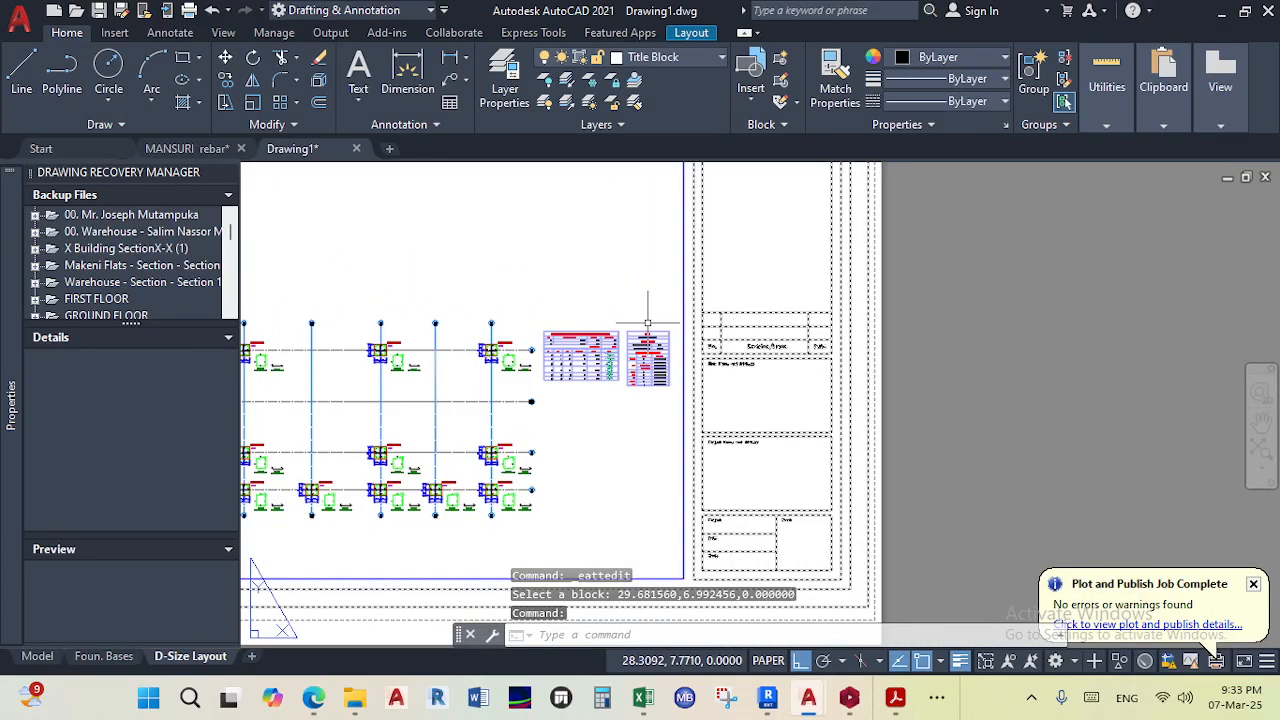
click(319, 81)
scroll(730, 380, up, 5)
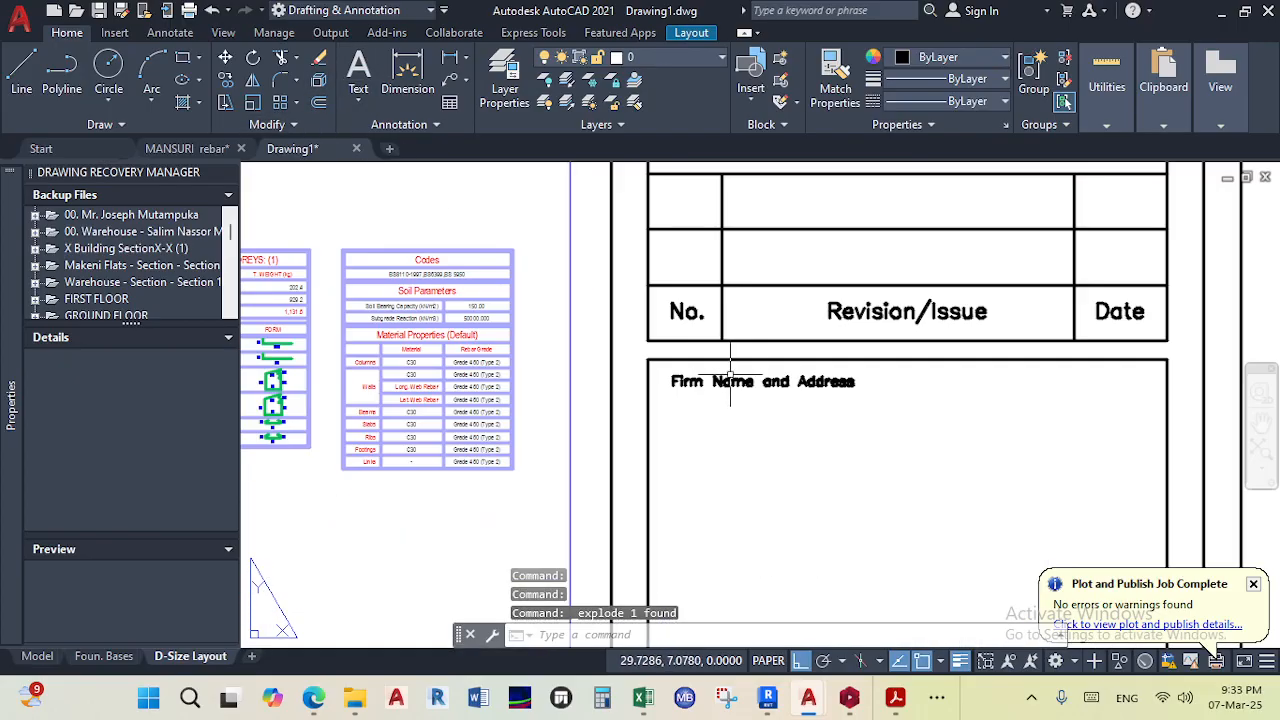
- Replace the title block's Firm Name and Address text with PROPOSED CONSTRUCTION OF
double_click(733, 385)
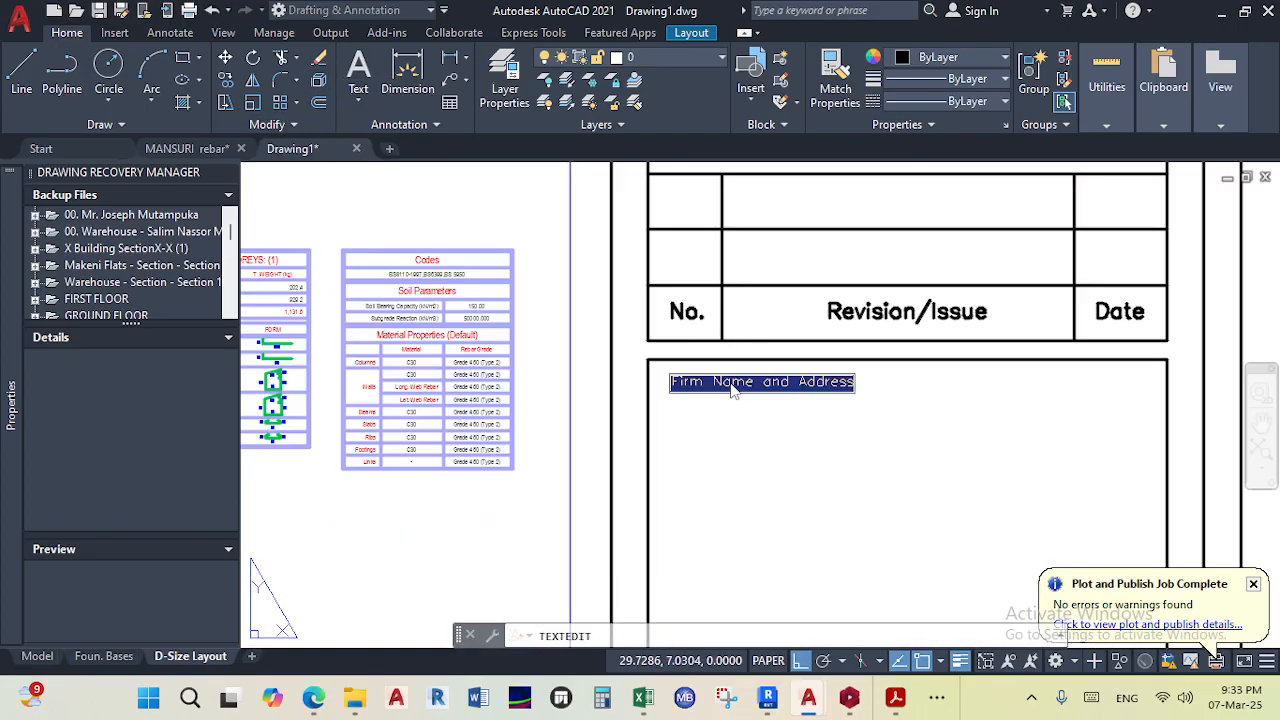
text(F)
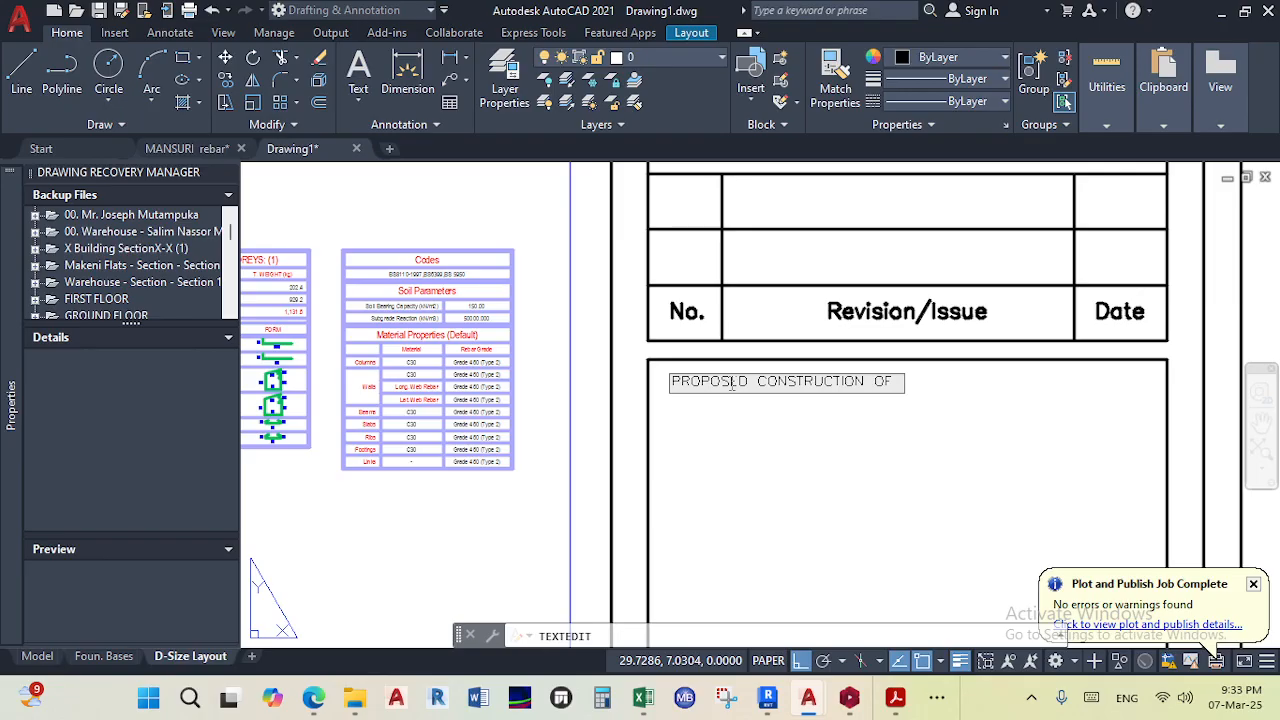
click(834, 464)
scroll(900, 340, down, 3)
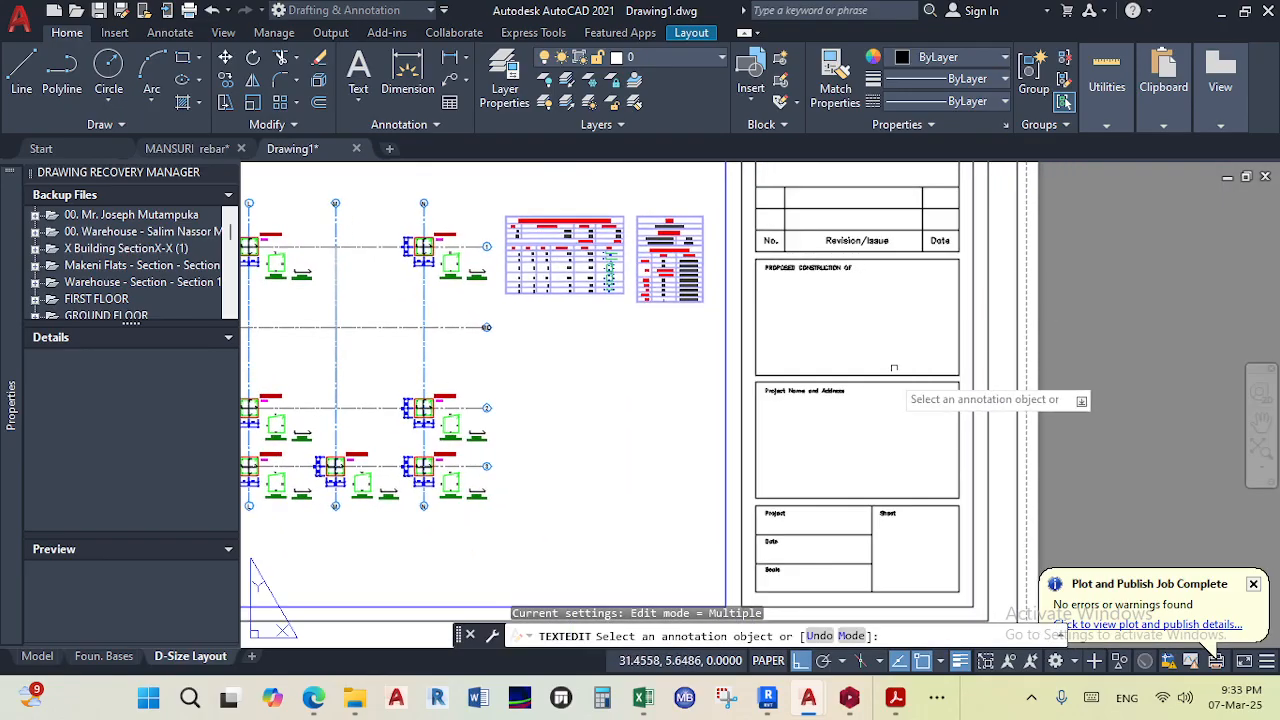
middle_drag(813, 423, 813, 373)
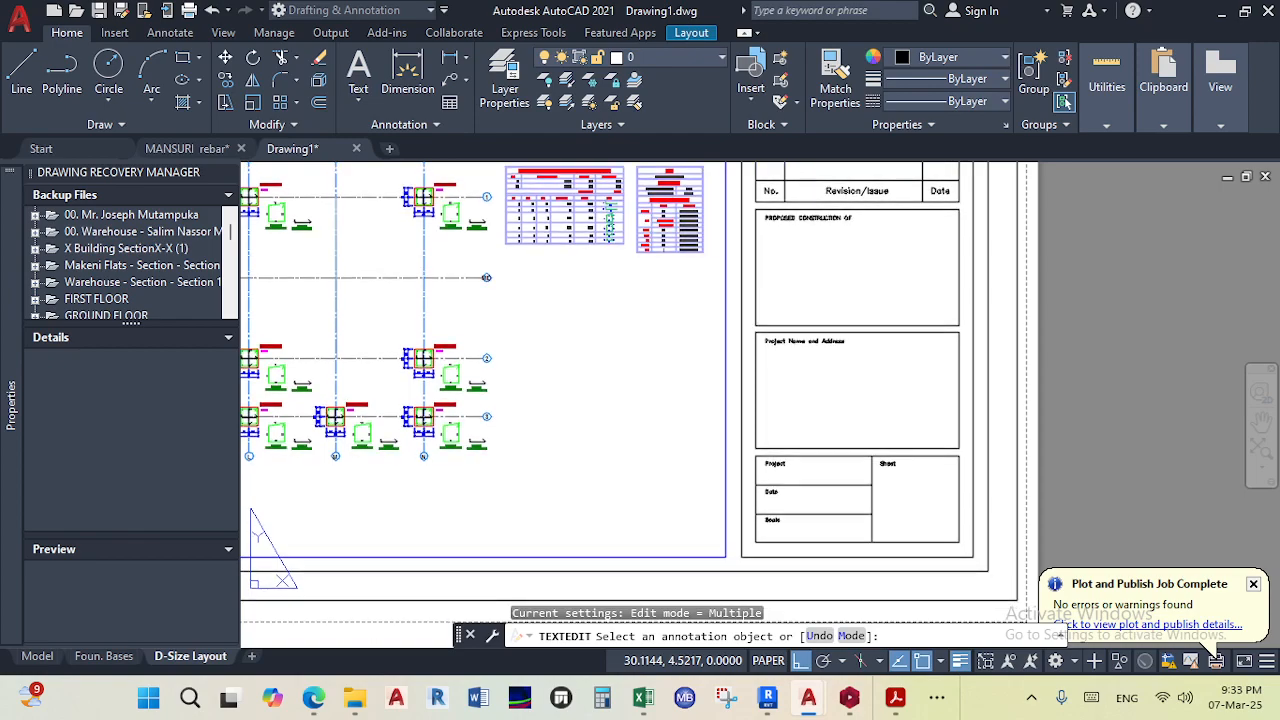
middle_drag(815, 456, 813, 438)
scroll(813, 437, up, 4)
scroll(1050, 443, down, 4)
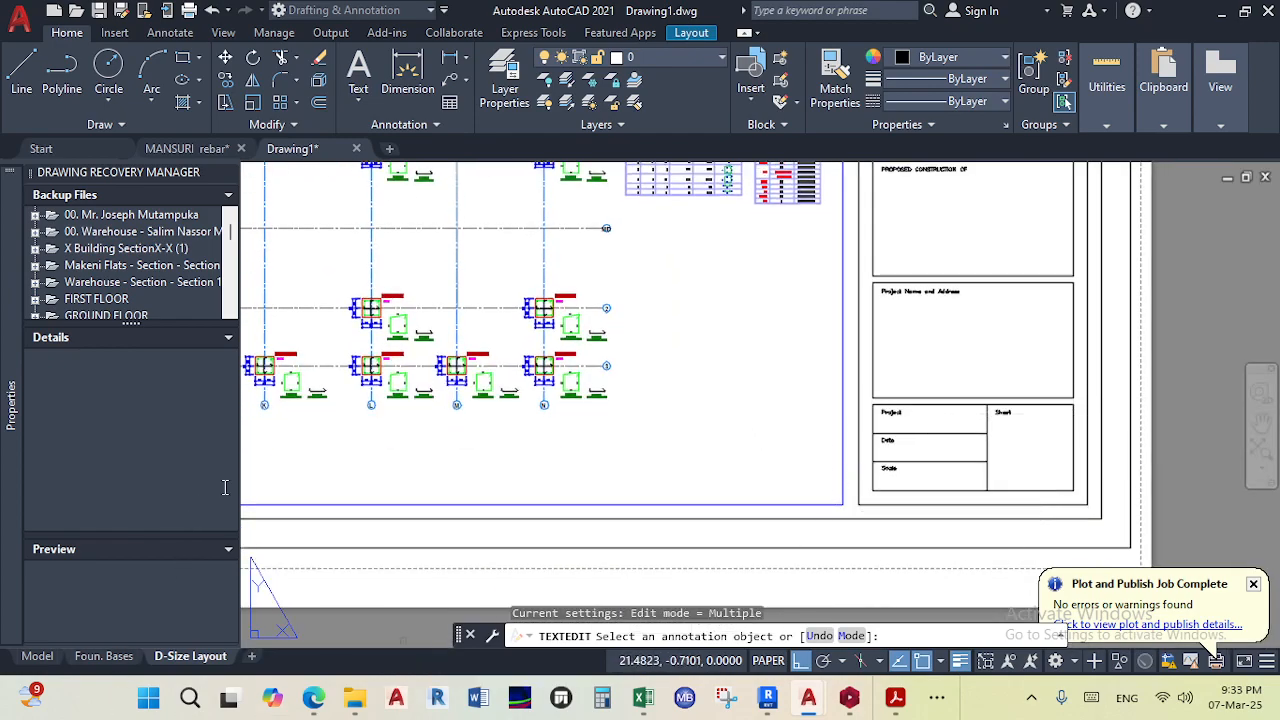
- Switch to the browser's WhatsApp tab and start attaching a document in the '25 March Madness group chat
mouse_move(313, 697)
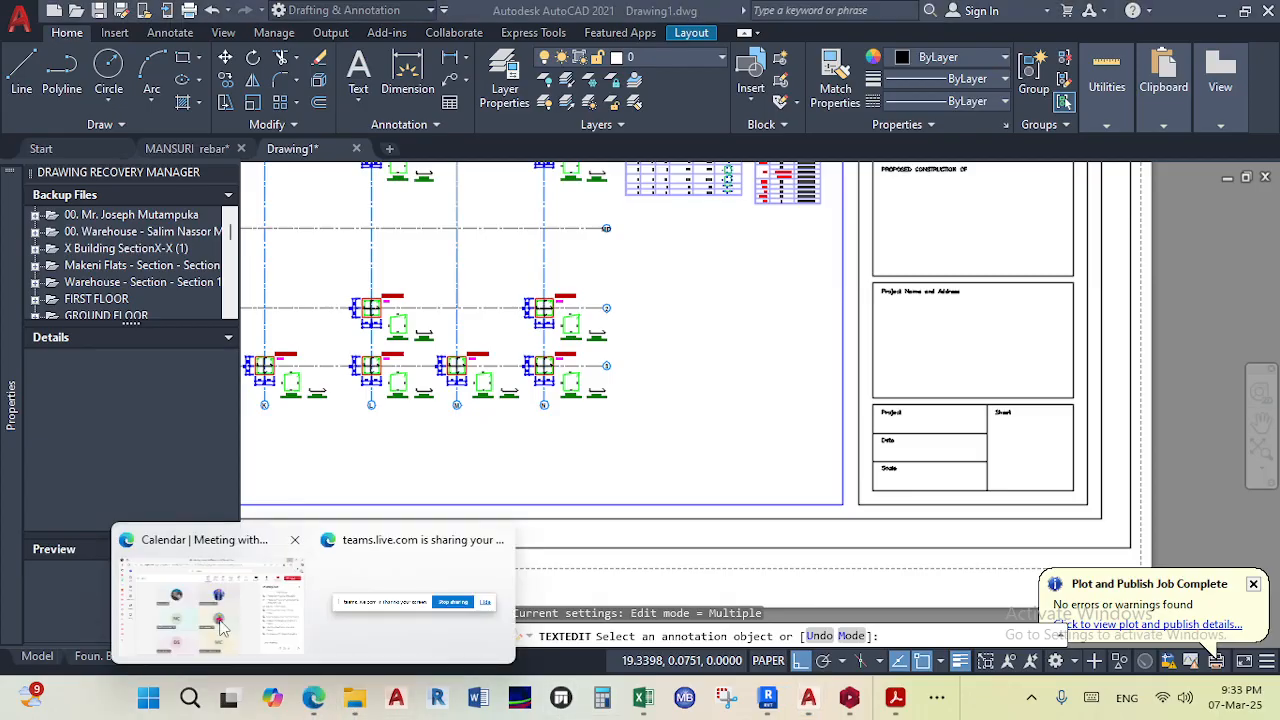
click(222, 627)
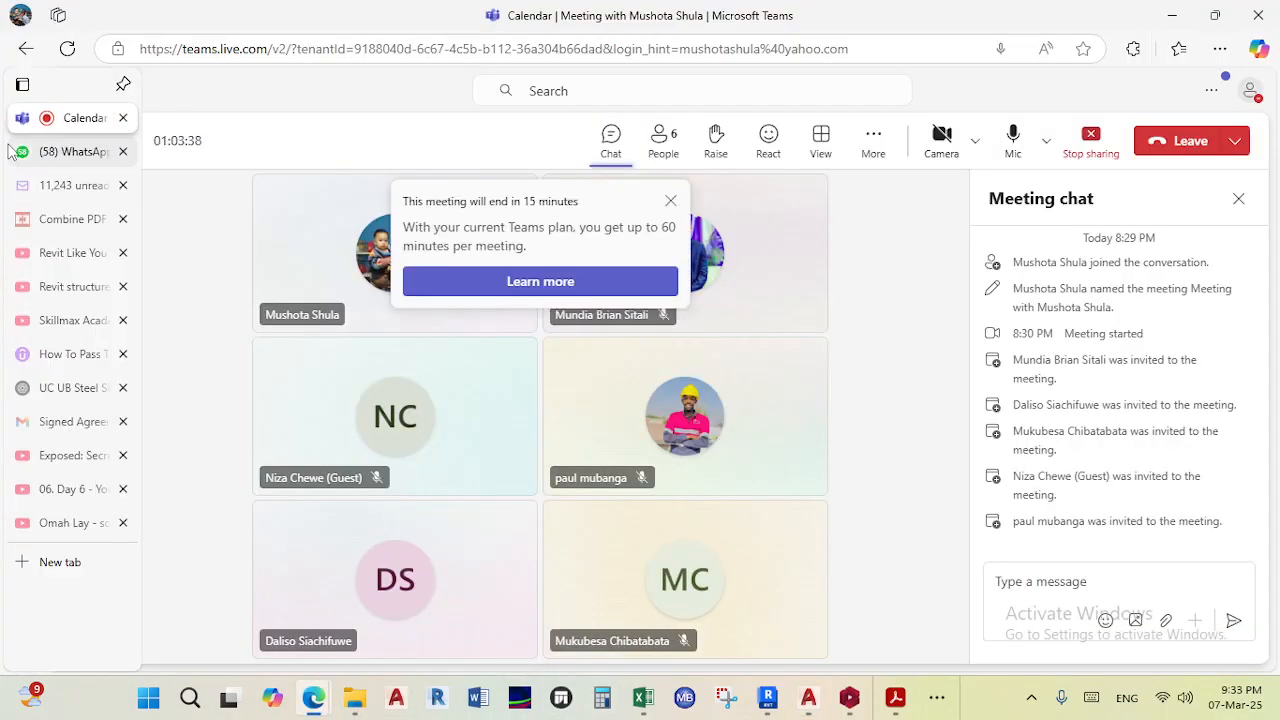
click(14, 151)
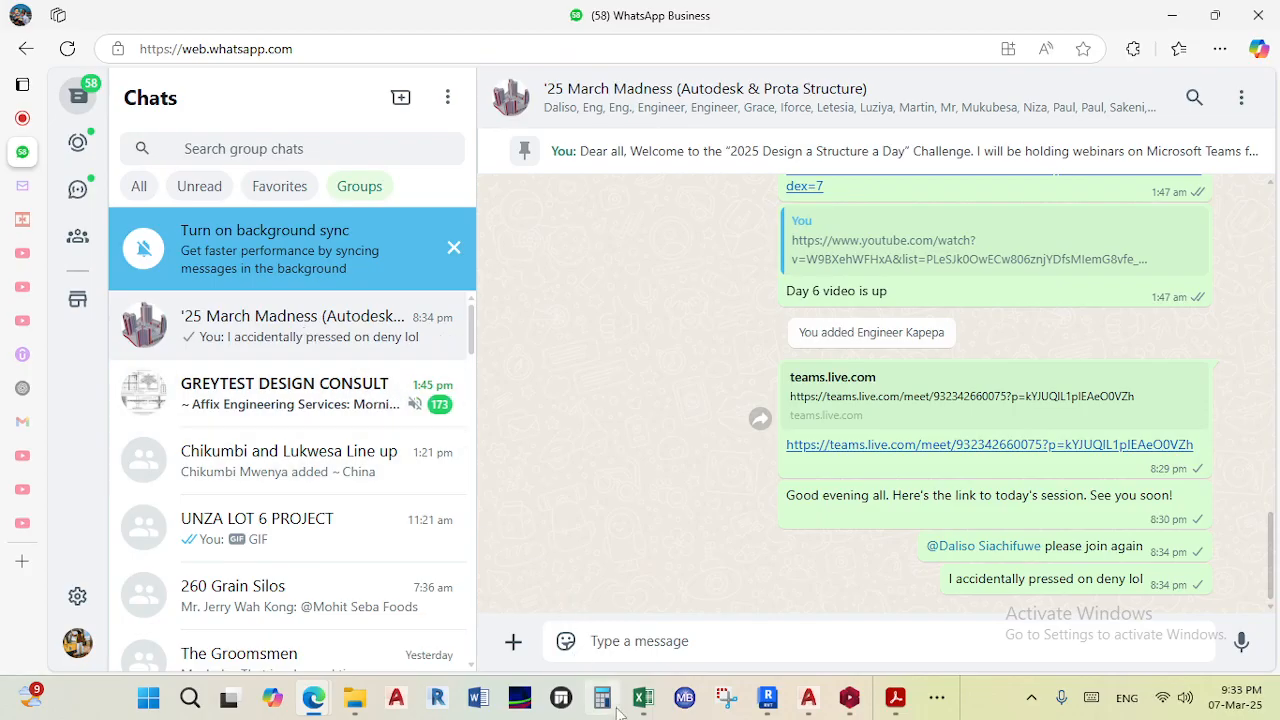
click(517, 649)
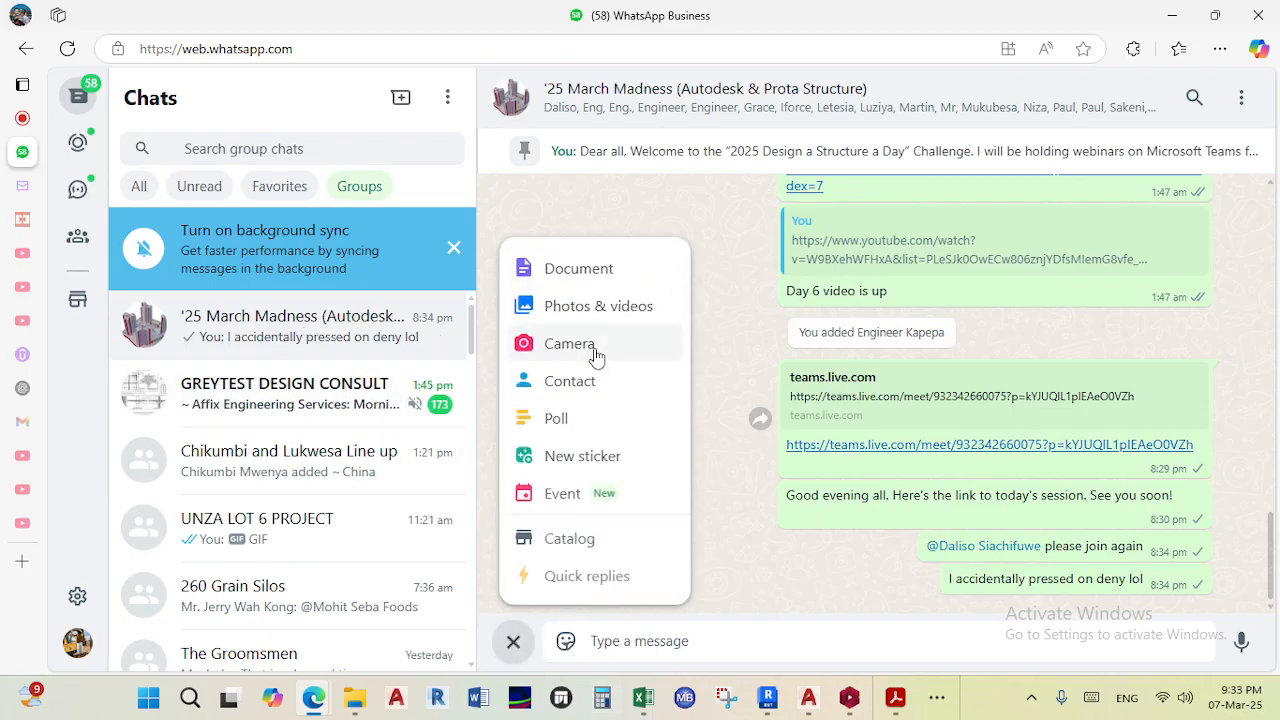
click(591, 270)
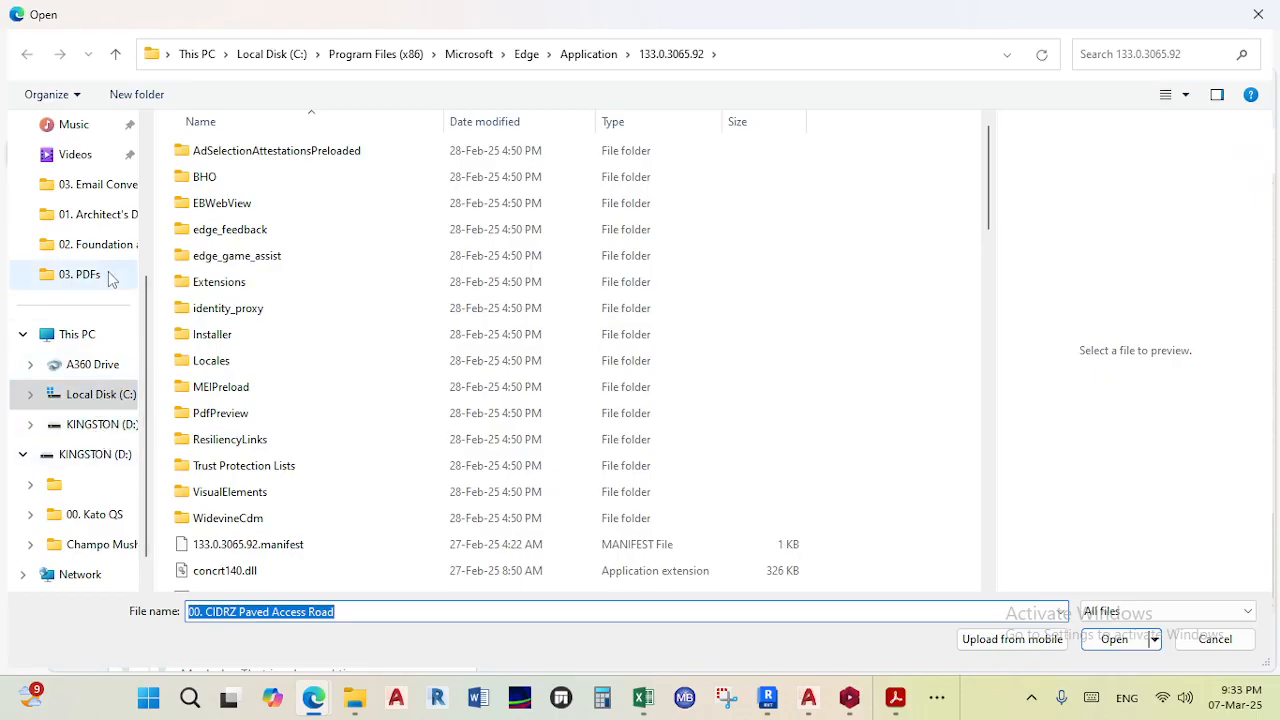
- Browse the quick-access folders and the Desktop for the exported PDF
click(105, 247)
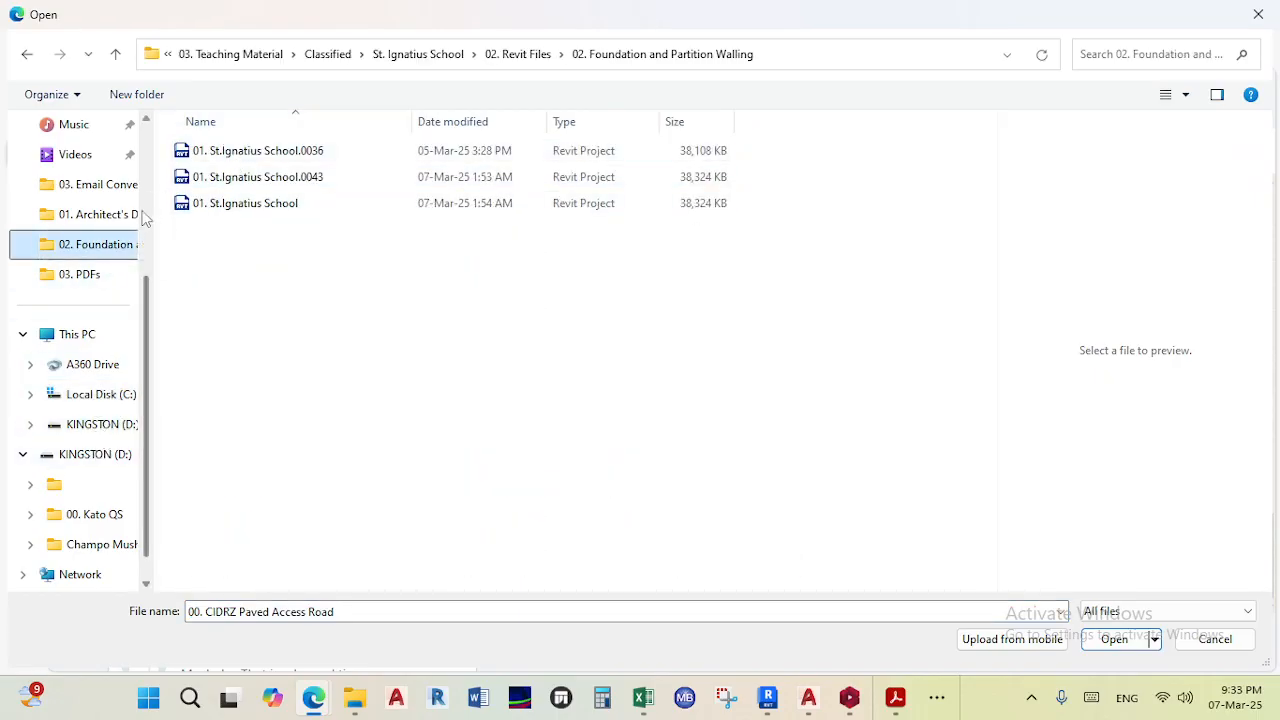
click(115, 222)
click(94, 272)
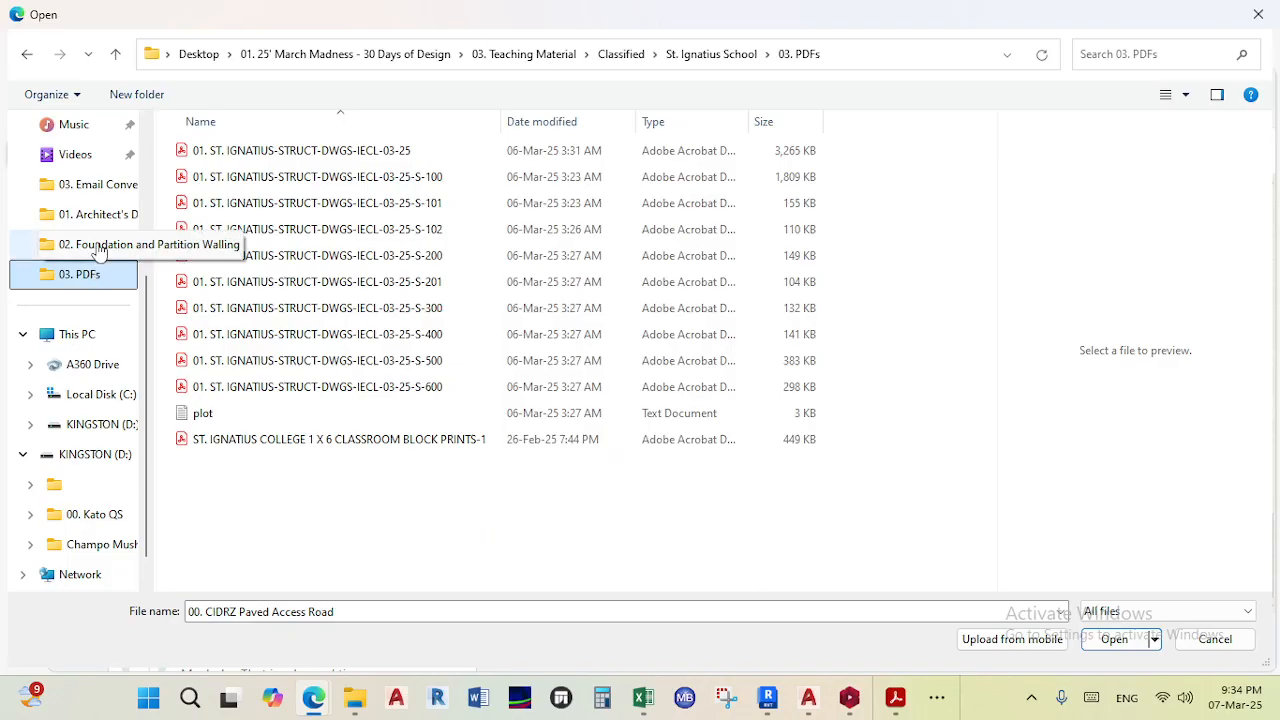
click(100, 244)
click(92, 187)
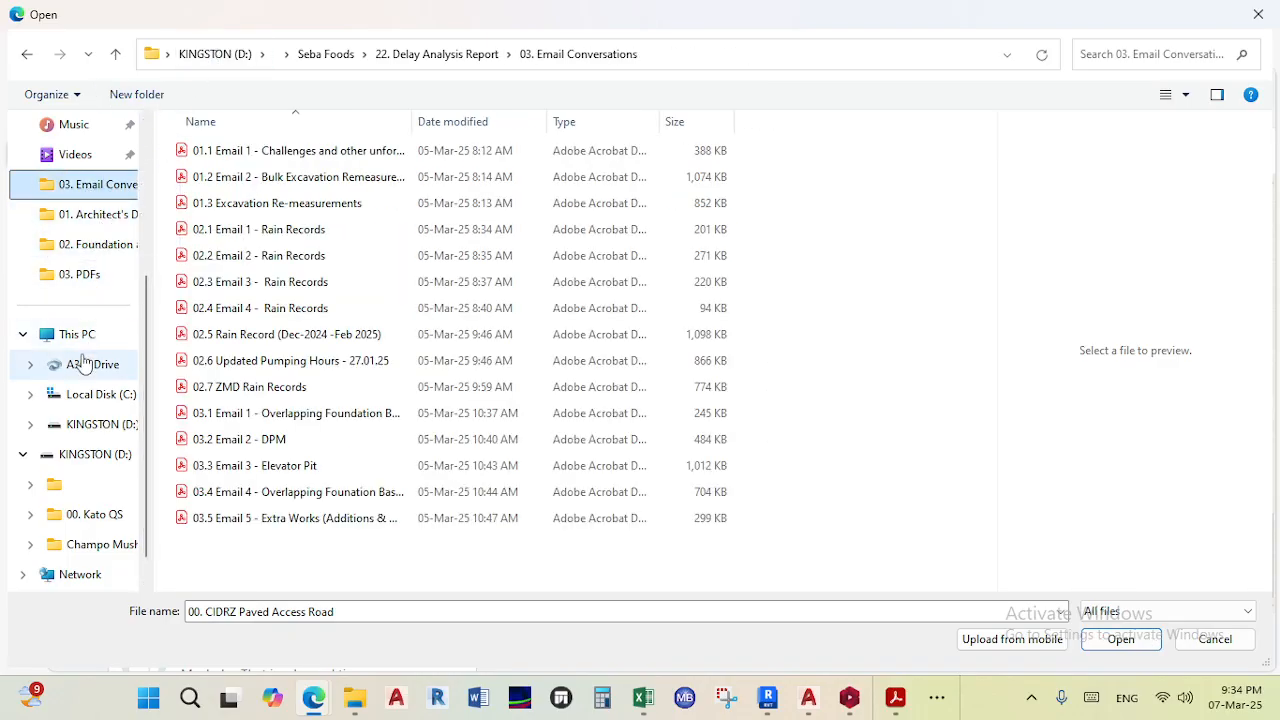
scroll(85, 362, up, 3)
click(93, 251)
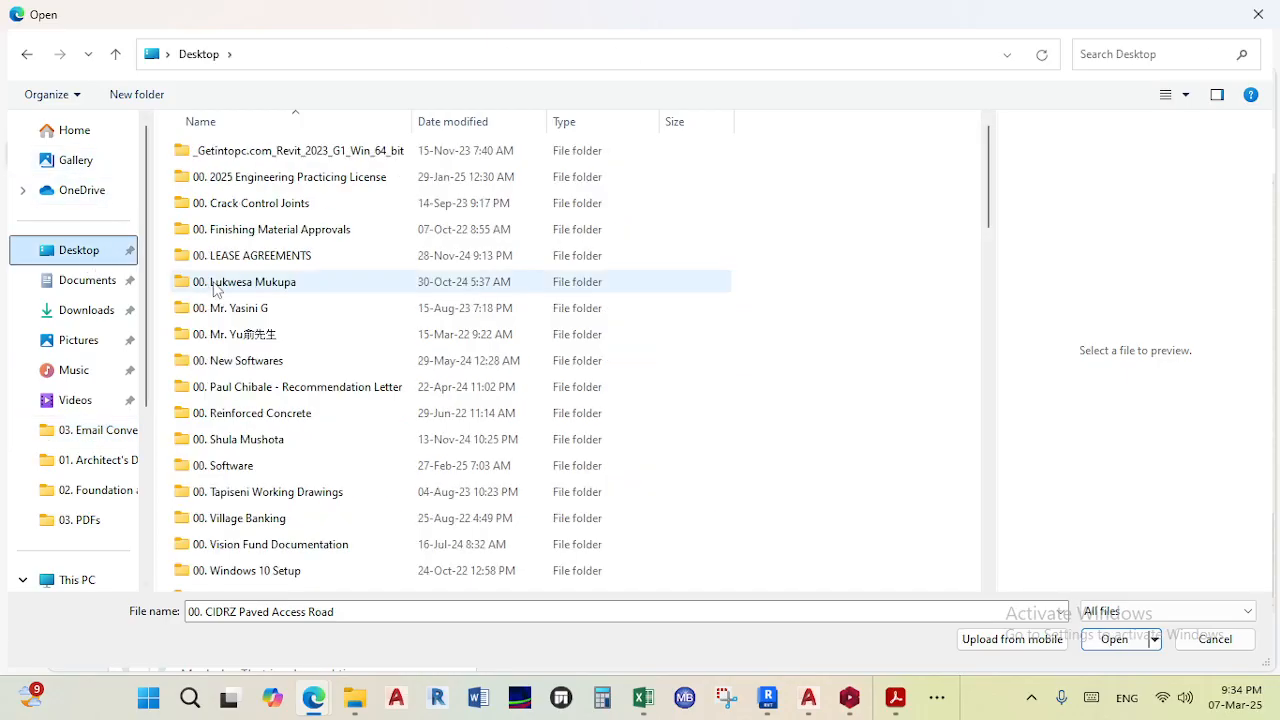
scroll(263, 422, down, 9)
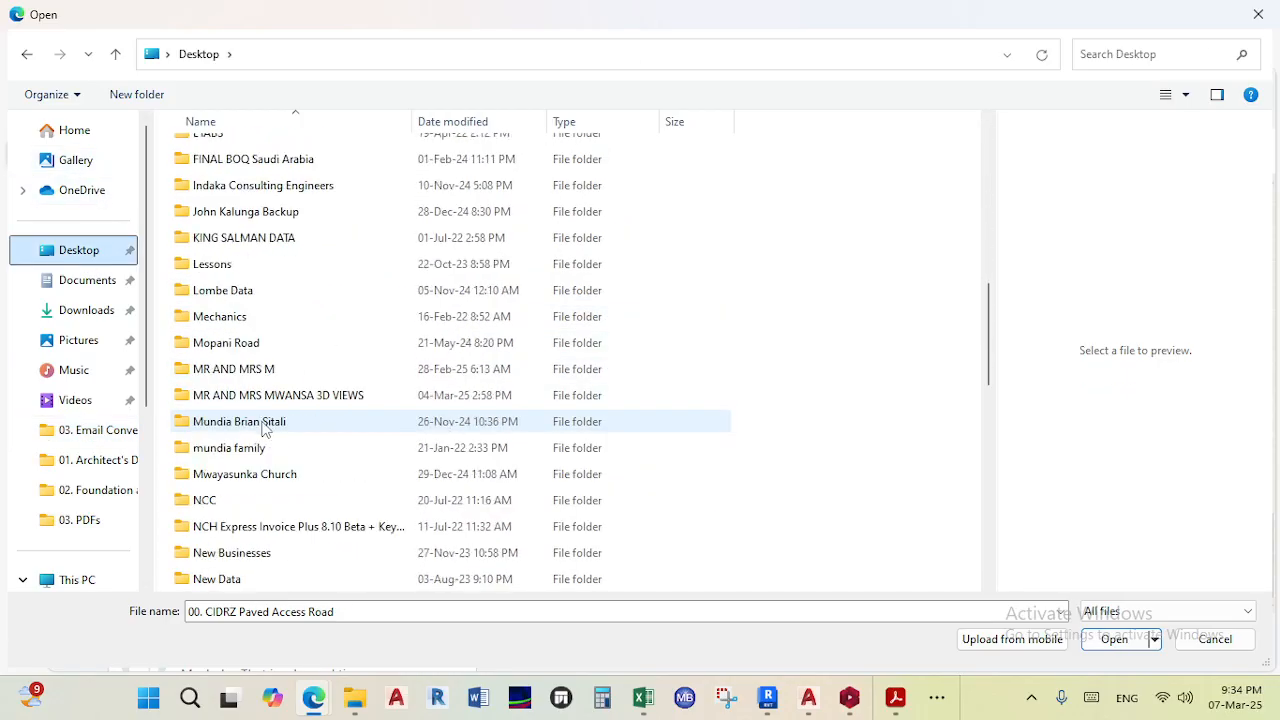
scroll(263, 427, up, 7)
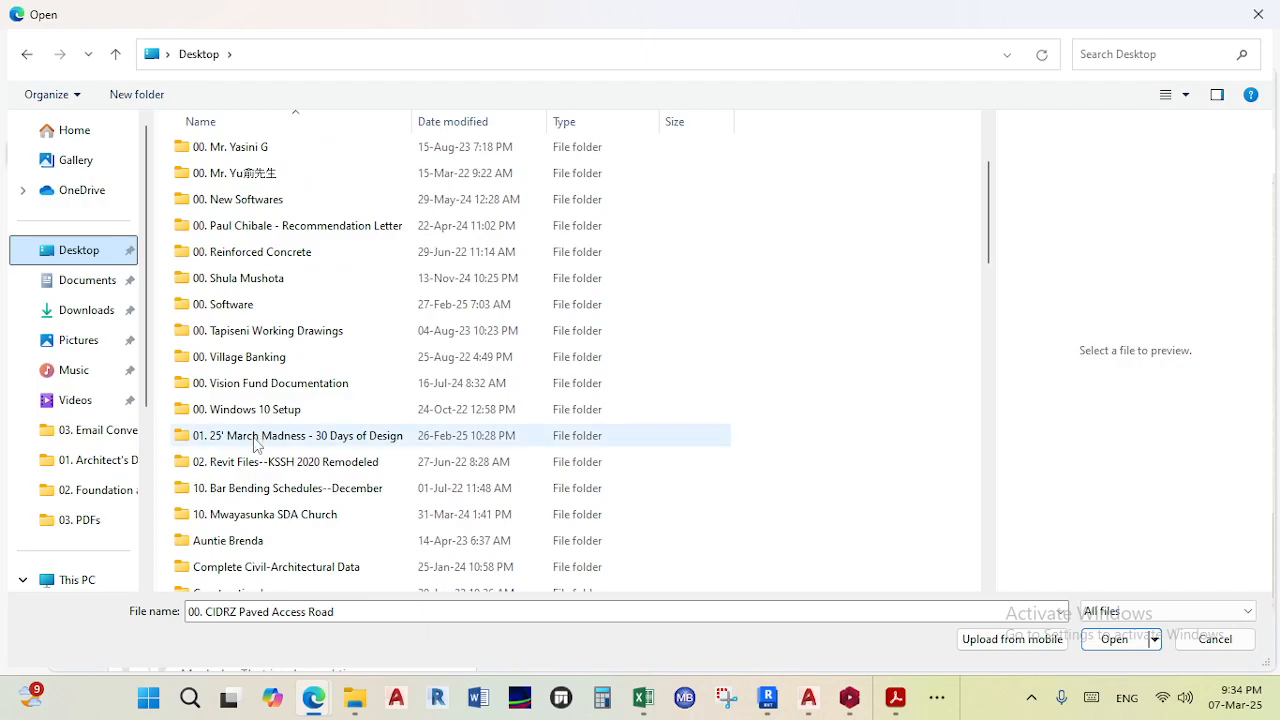
- Open 01. 25' March Madness - 30 Days of Design, 03. Teaching Material, 31 Days Challenge, PDFs and send Foundation Bases
double_click(265, 435)
double_click(283, 205)
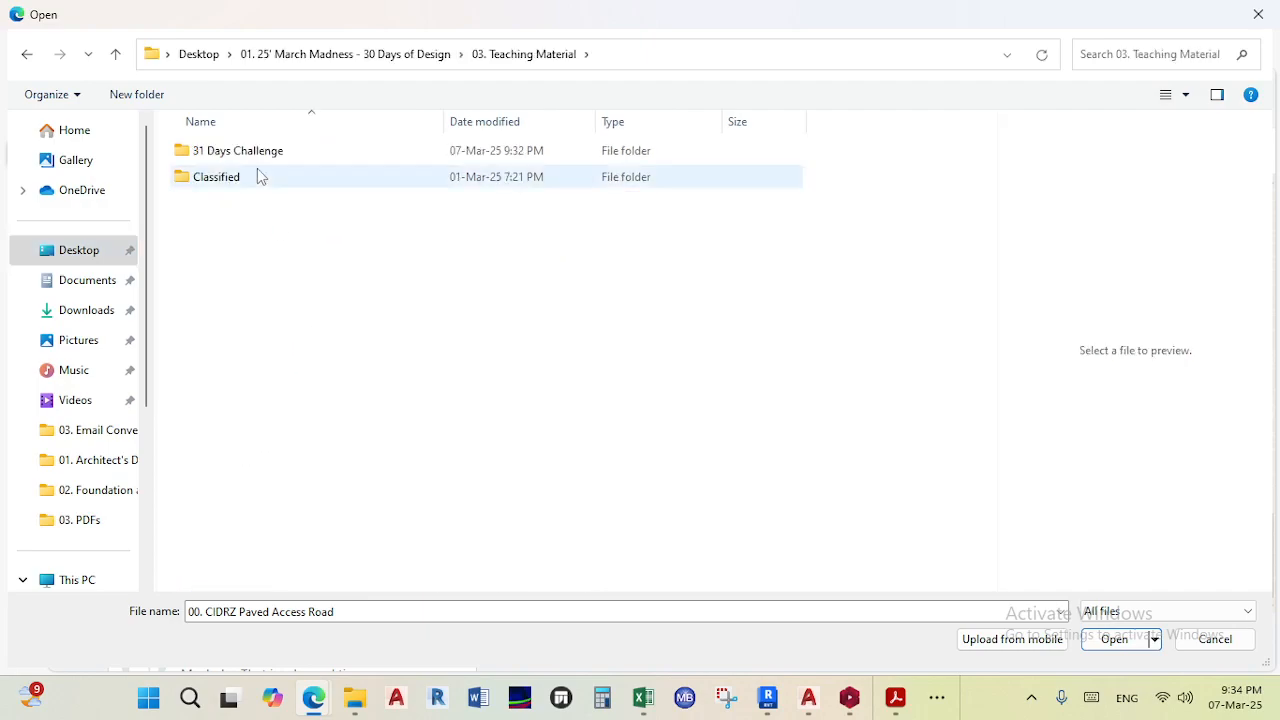
double_click(243, 150)
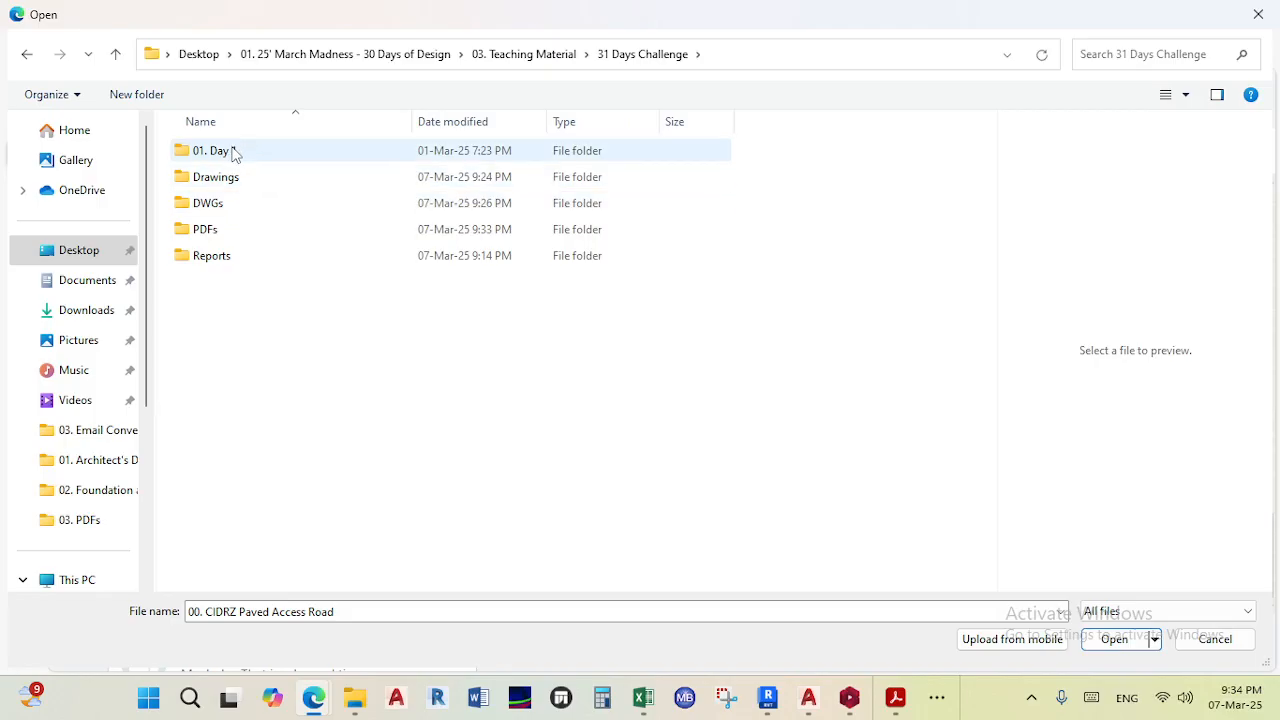
double_click(234, 233)
click(265, 158)
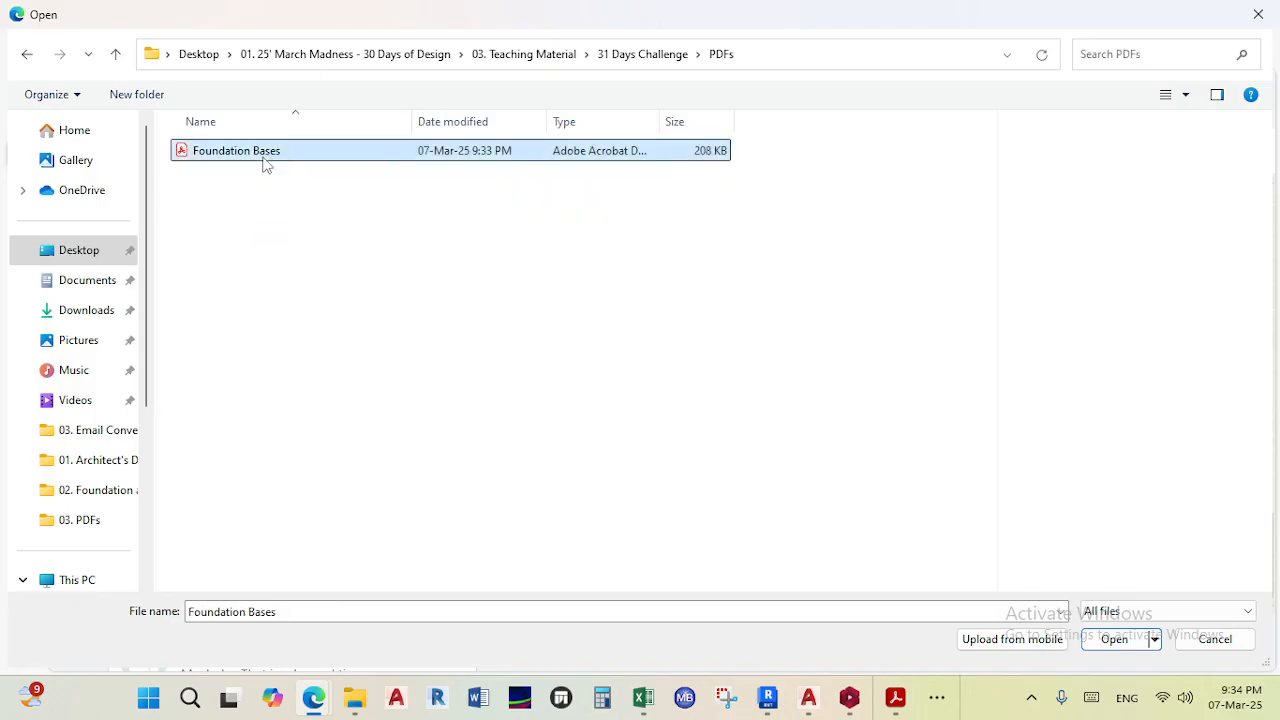
click(1114, 638)
key(Return)
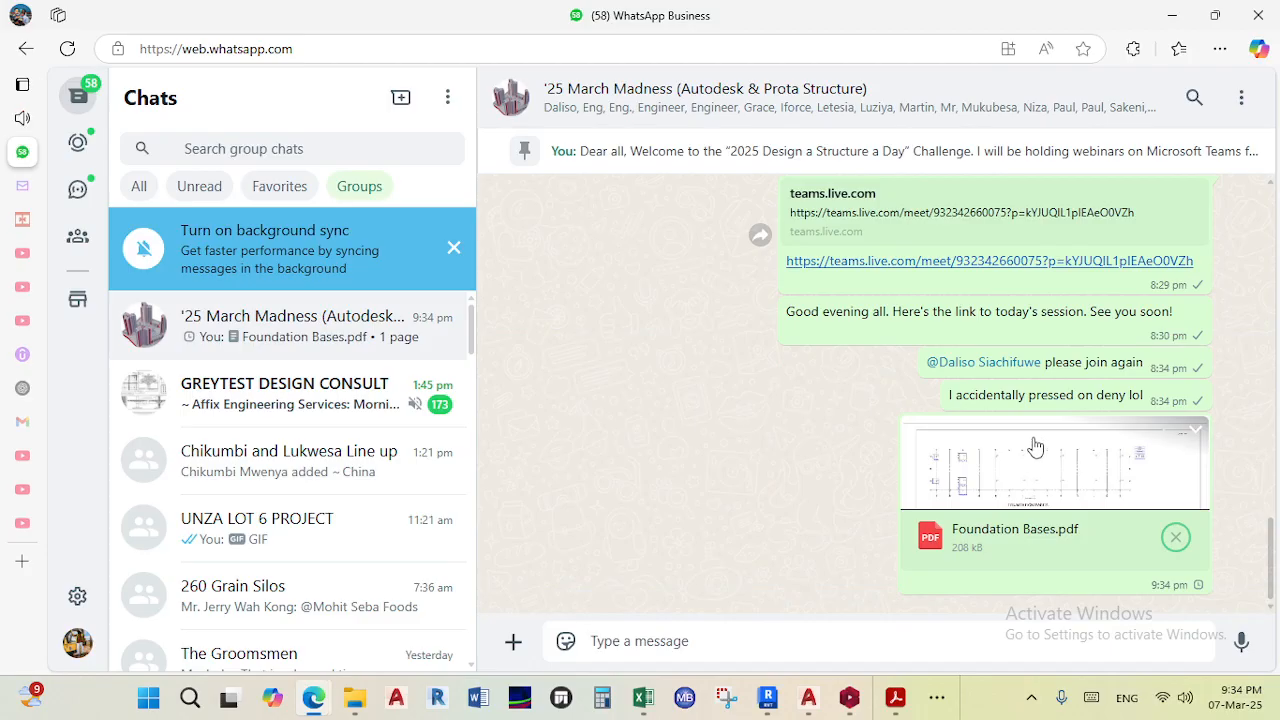
click(320, 696)
click(313, 697)
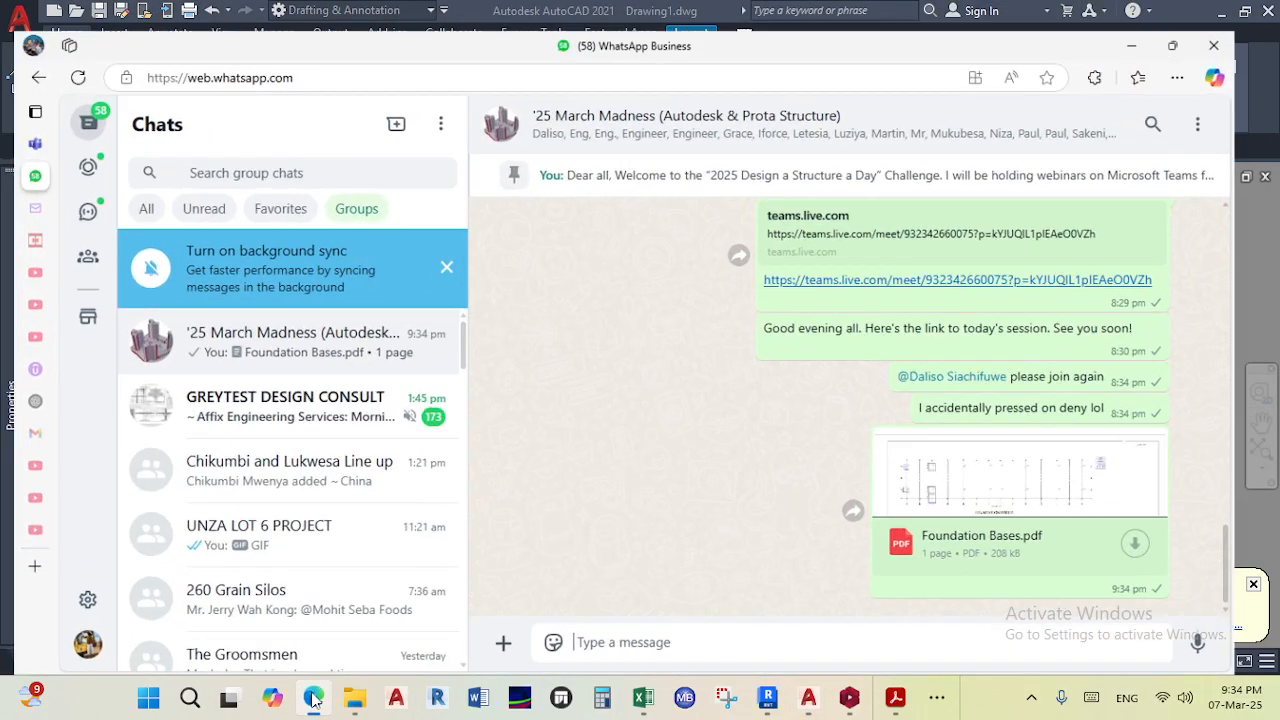
mouse_move(22, 163)
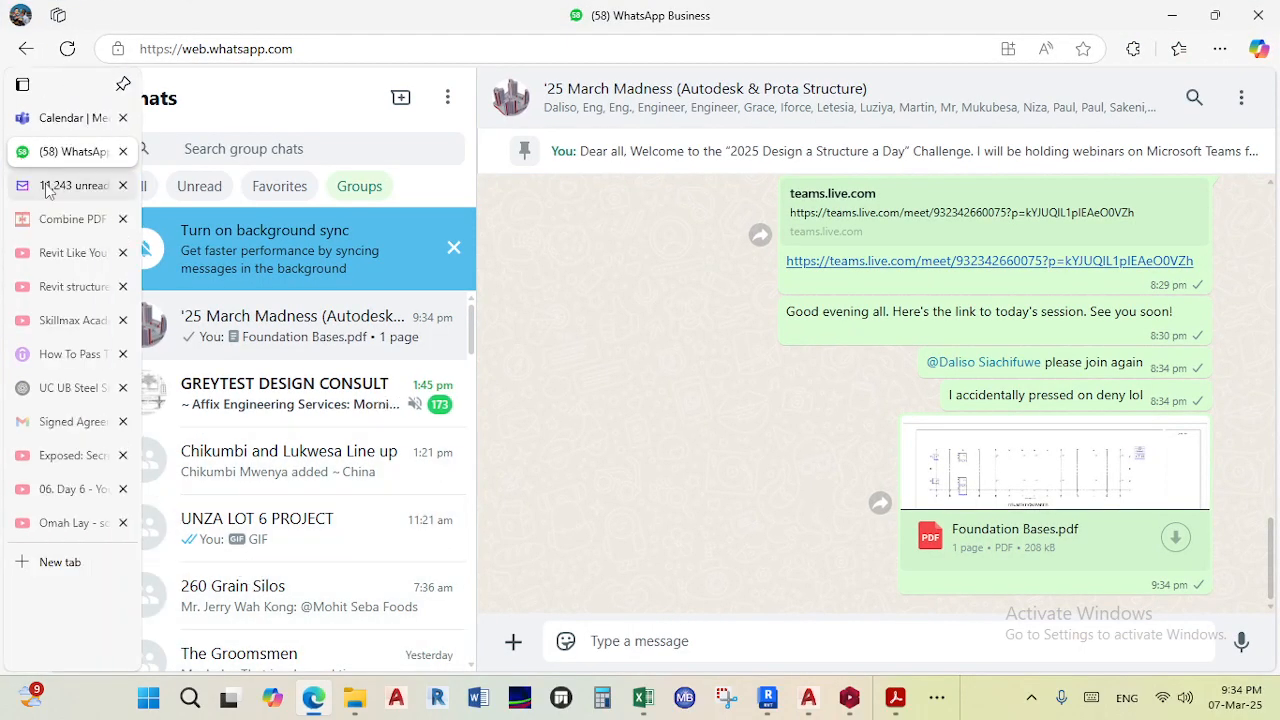
click(50, 187)
click(72, 152)
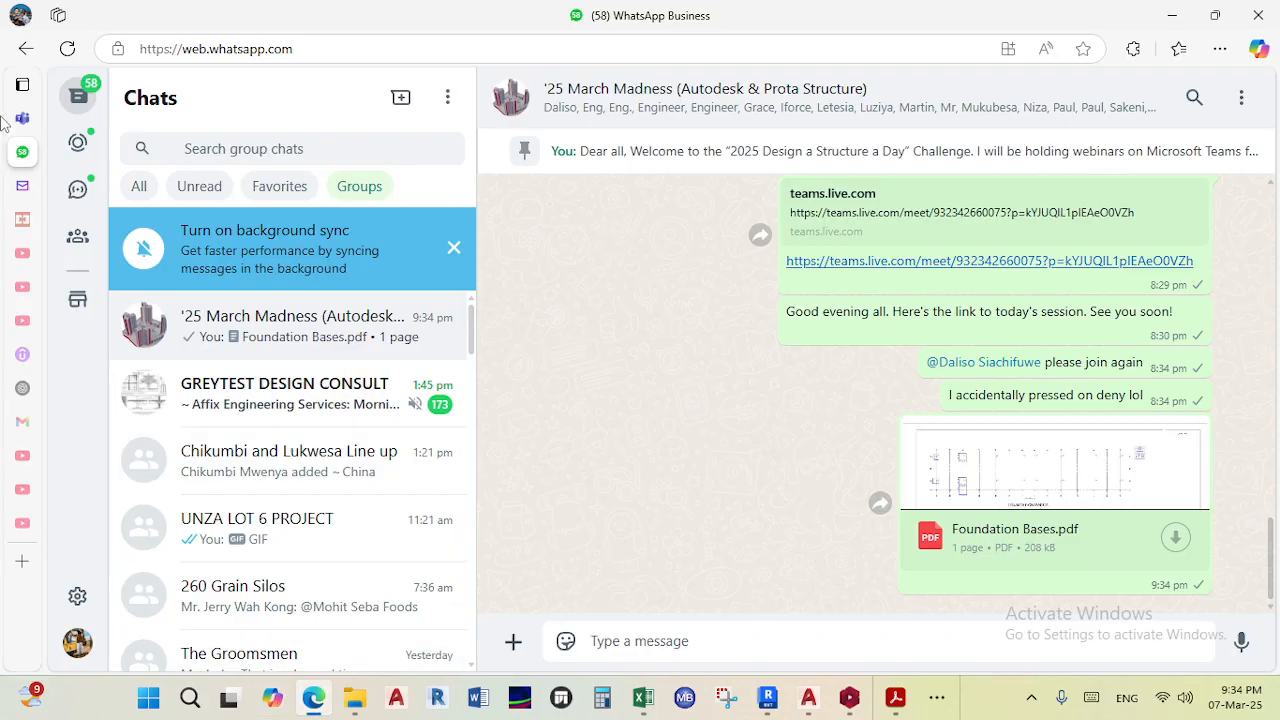
- Switch to the Teams tab and generate a shareable link for an instant meeting from the Calendar
click(60, 119)
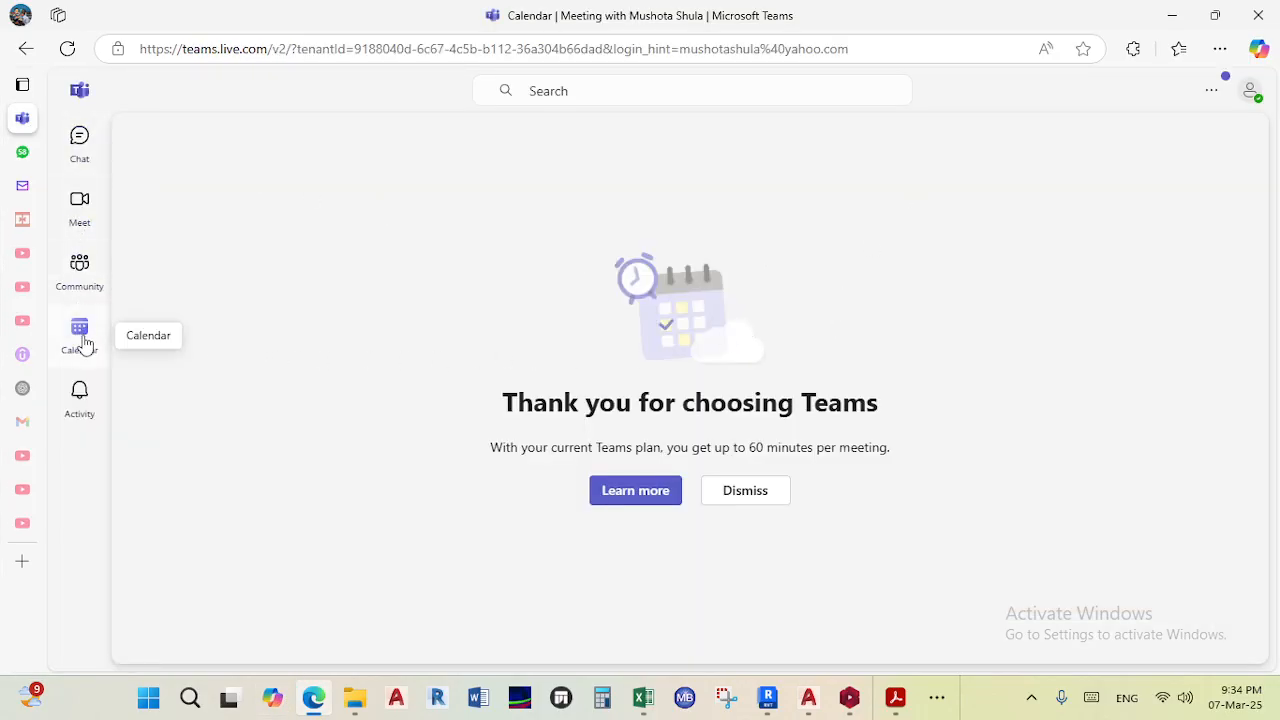
click(85, 343)
click(1040, 141)
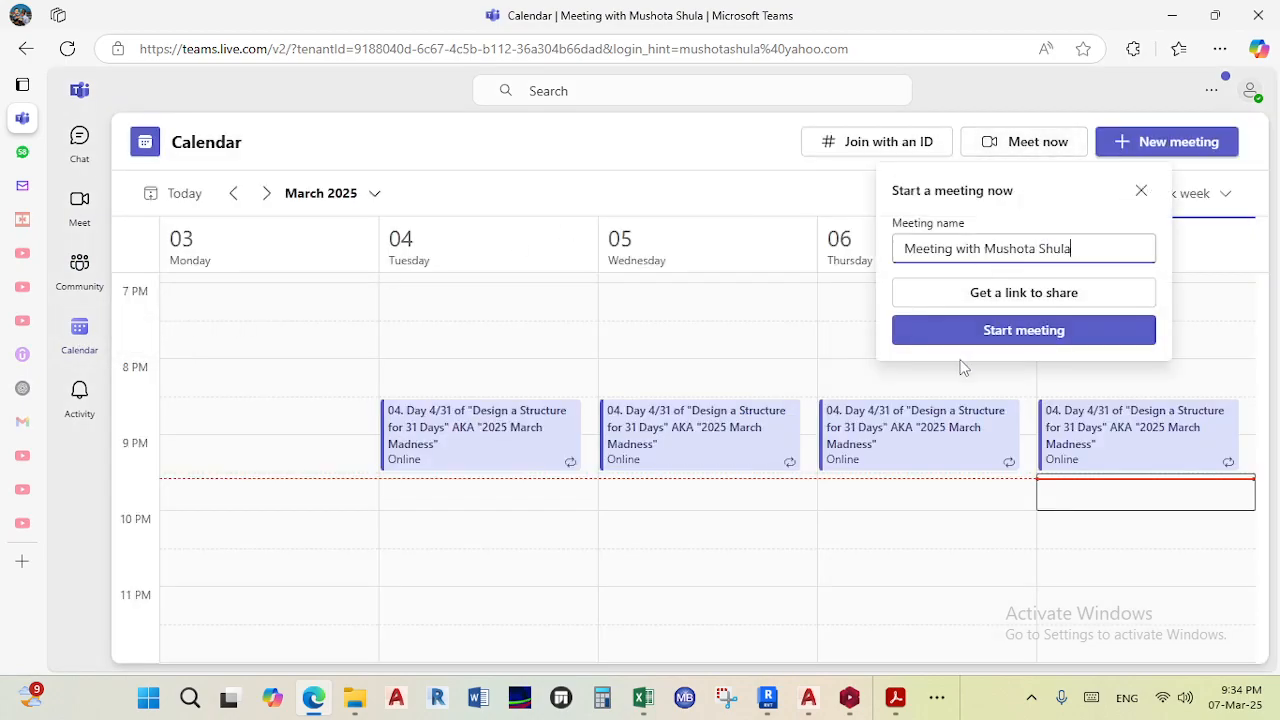
click(1030, 293)
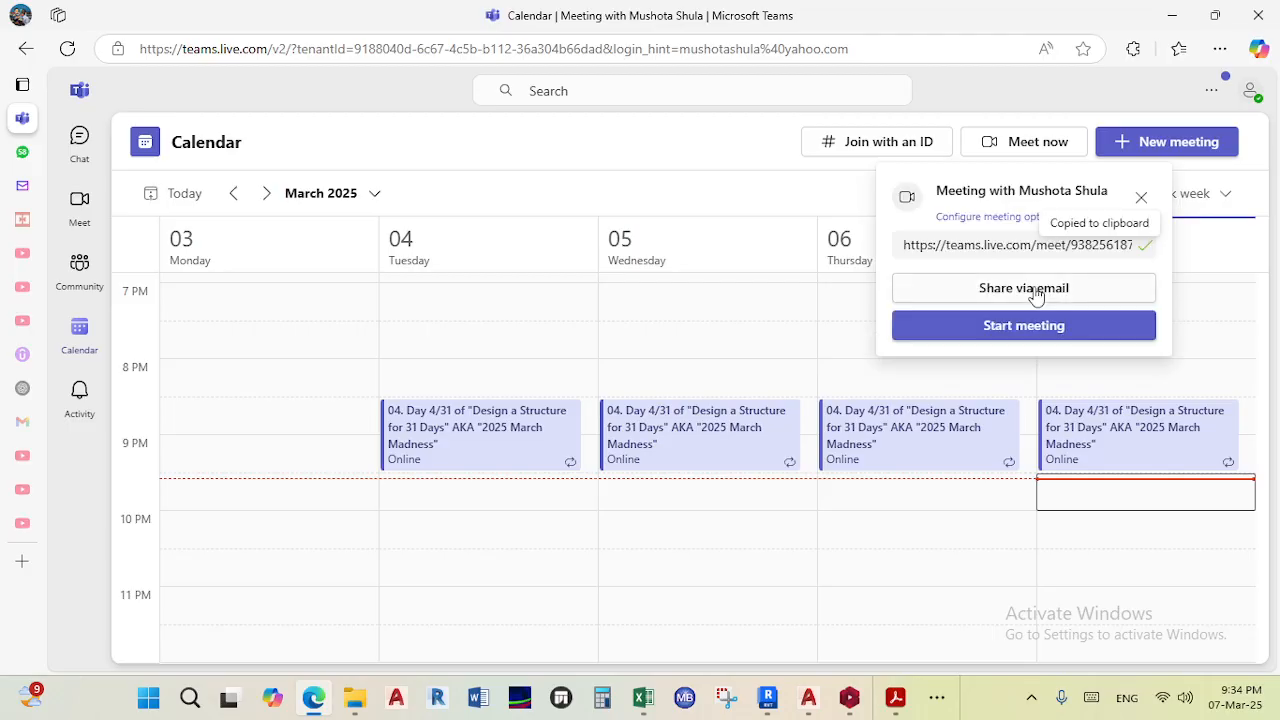
- Return to the WhatsApp group chat and paste and send the new Teams meeting link
click(48, 152)
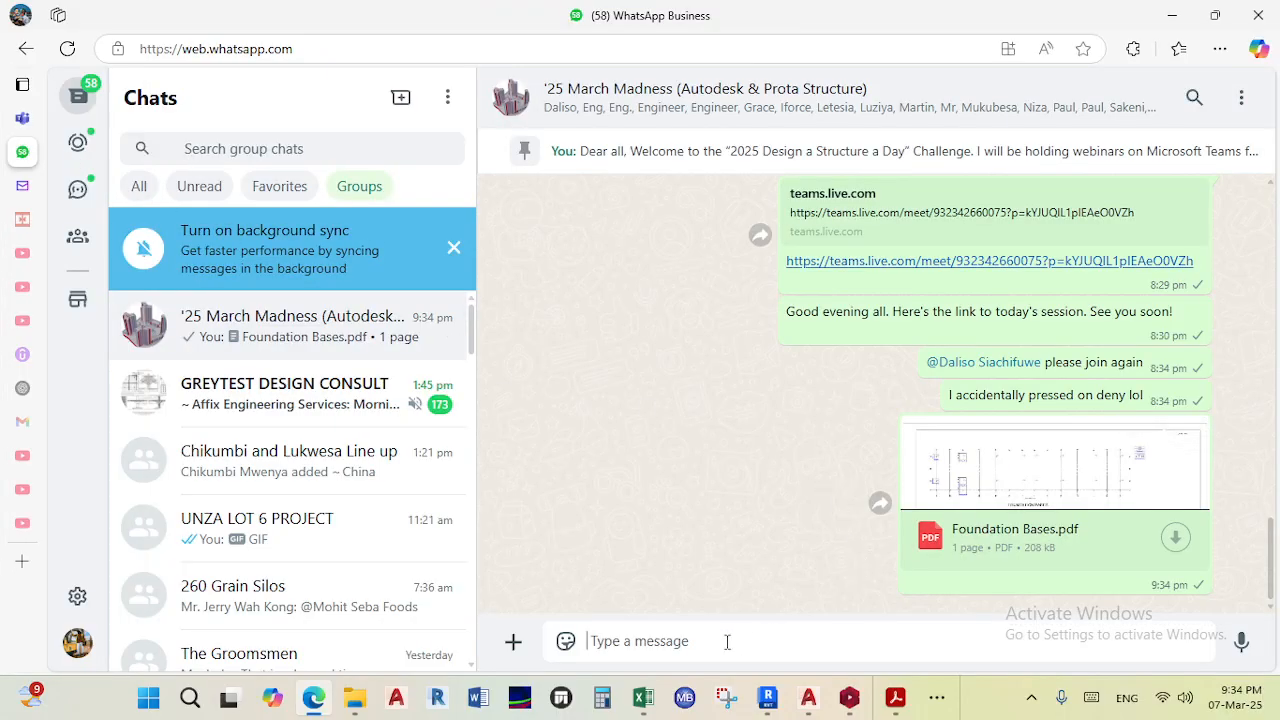
right_click(727, 641)
click(803, 457)
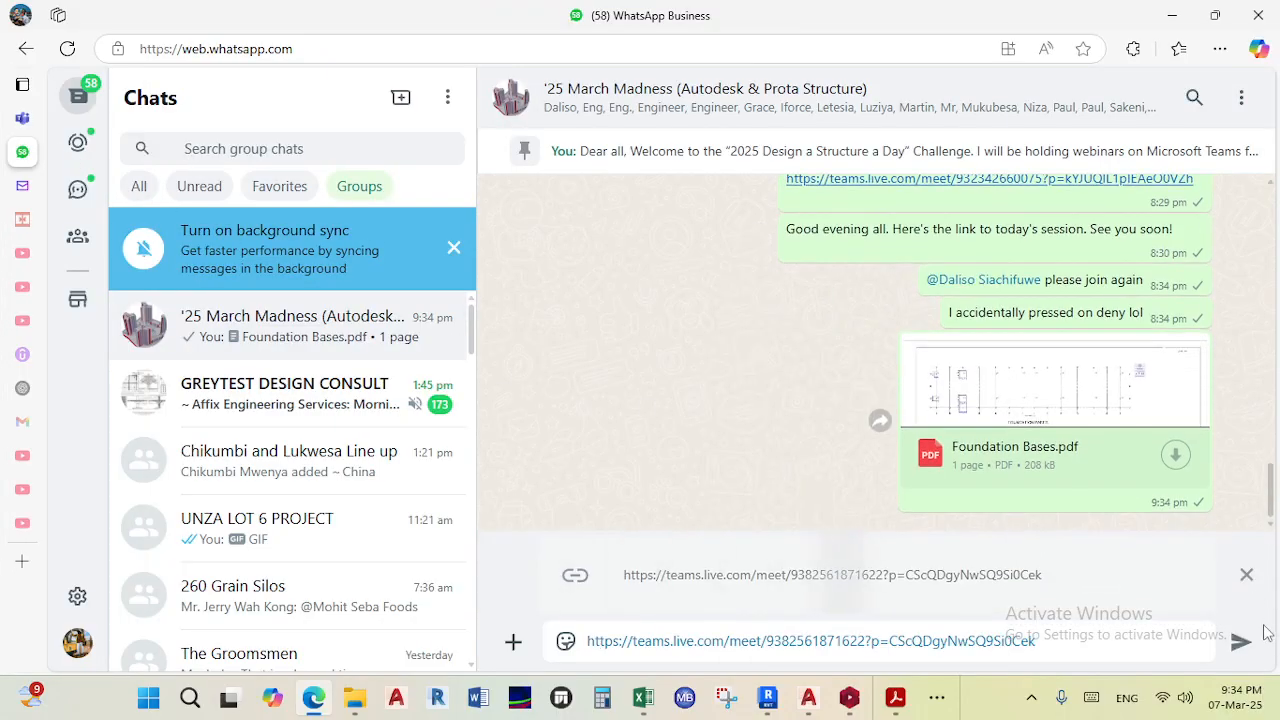
click(1240, 641)
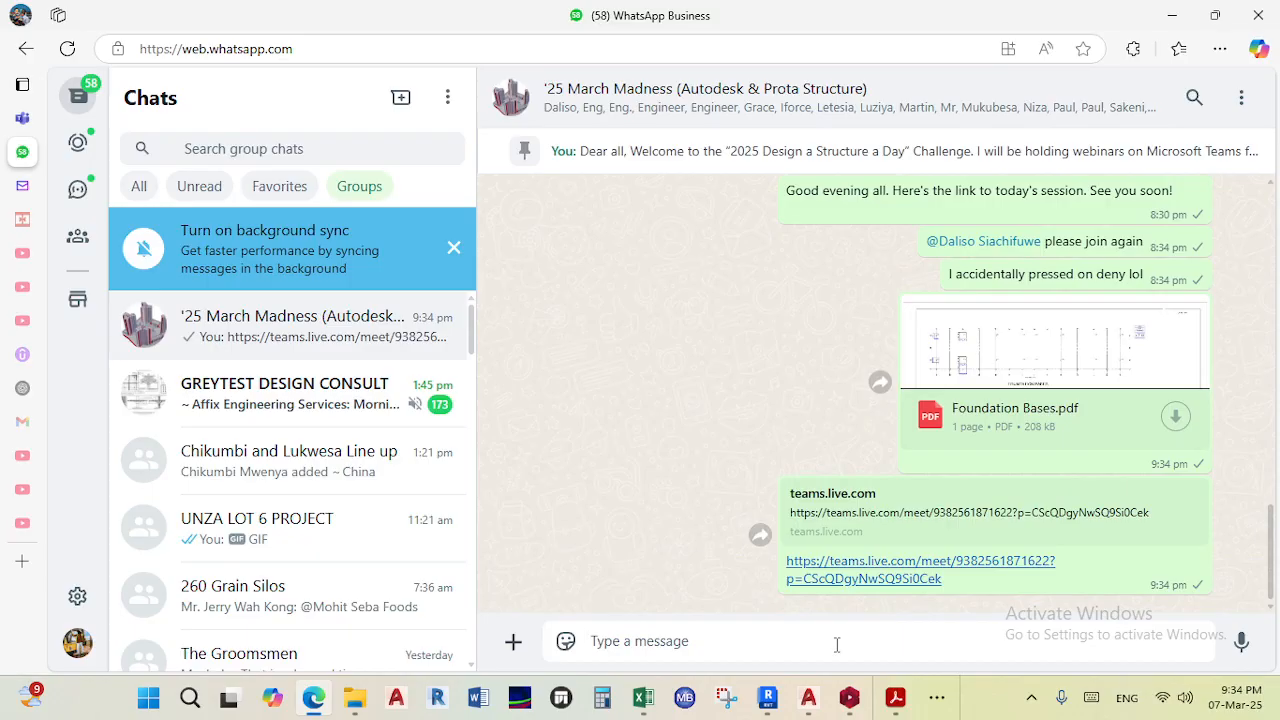
- Send the message New link to run for about 5 - 10 minutes to the group
text(a)
key(BackSpace)
text(di)
key(BackSpace)
key(BackSpace)
text(N)
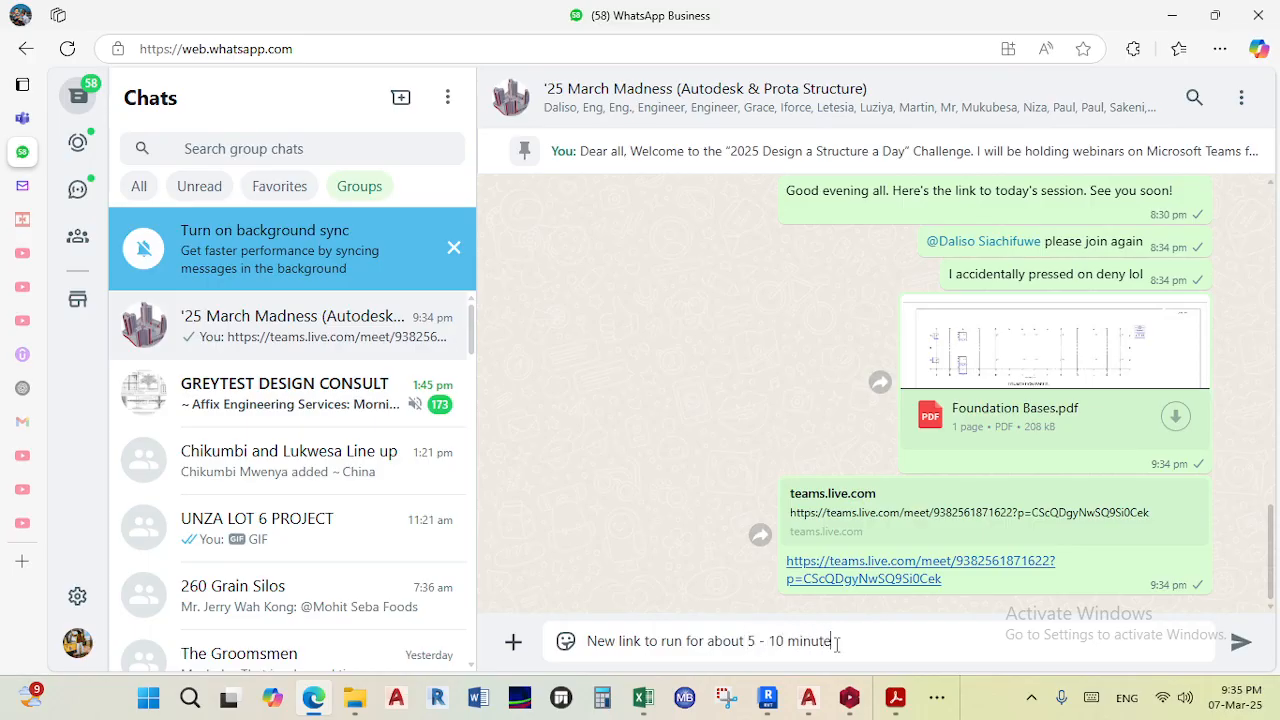
text(s)
key(Return)
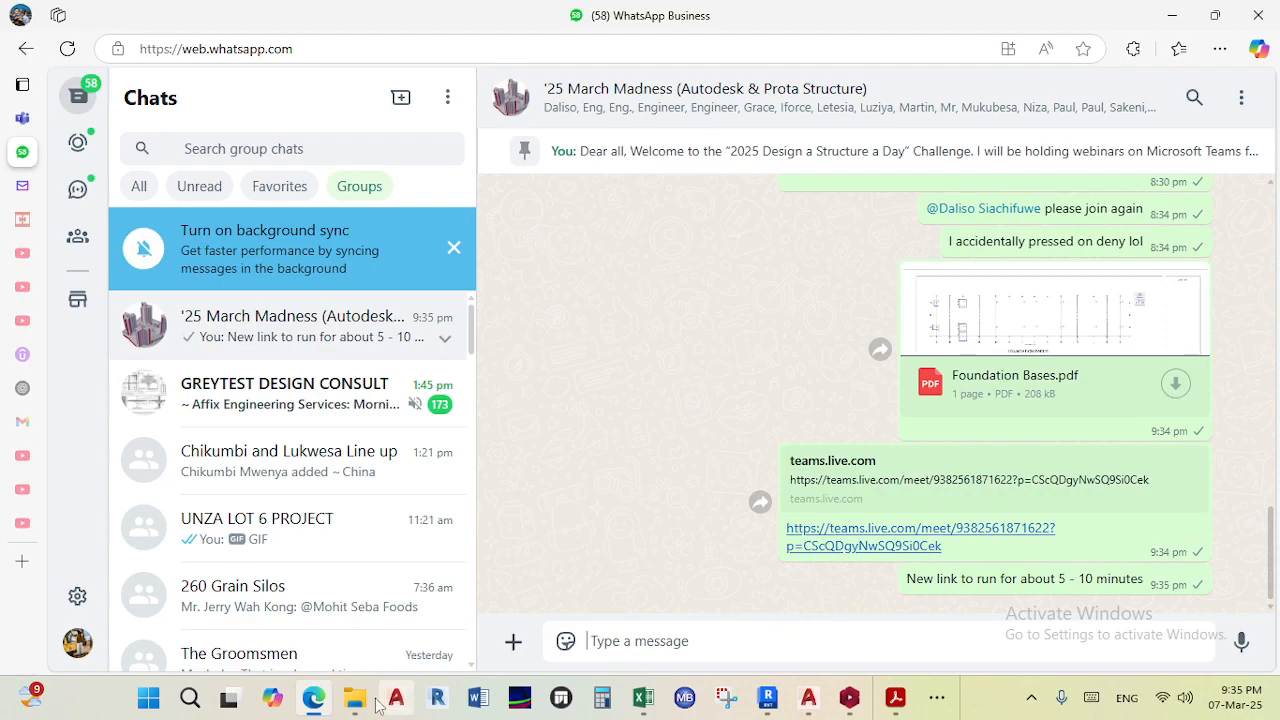
- Switch back to Teams and start the instant meeting
mouse_move(318, 703)
mouse_move(19, 141)
click(55, 118)
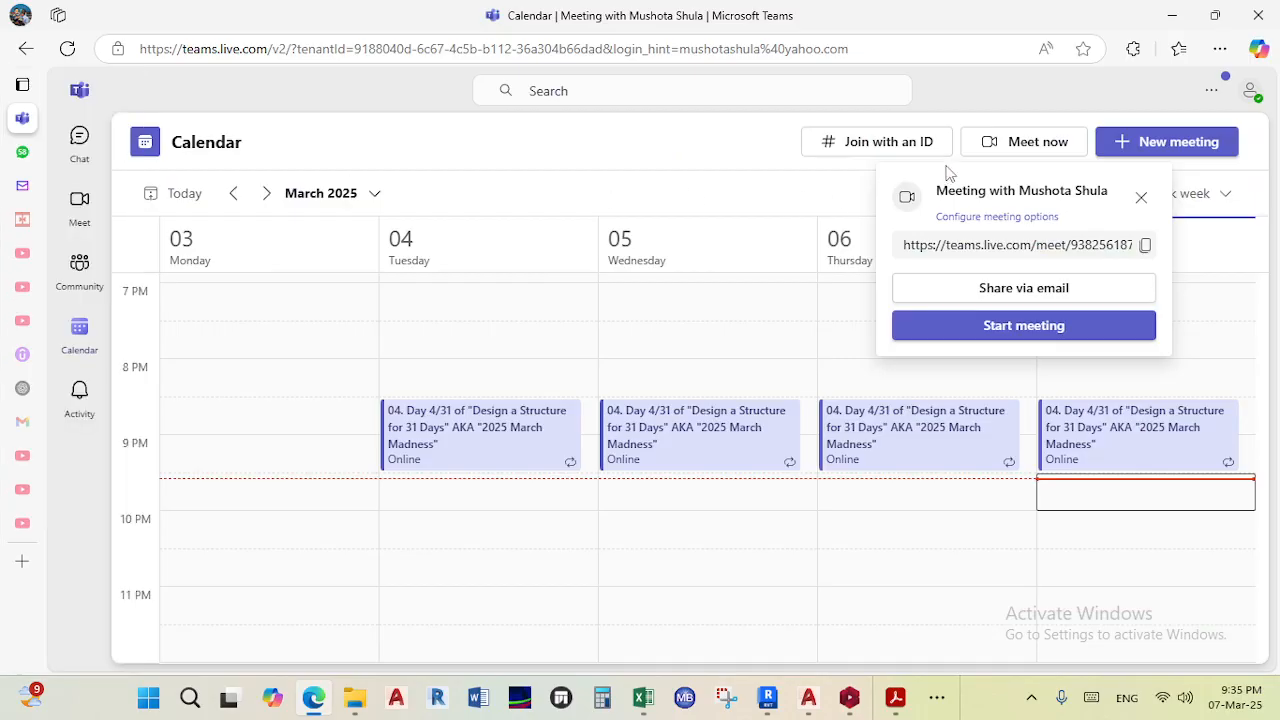
click(1034, 331)
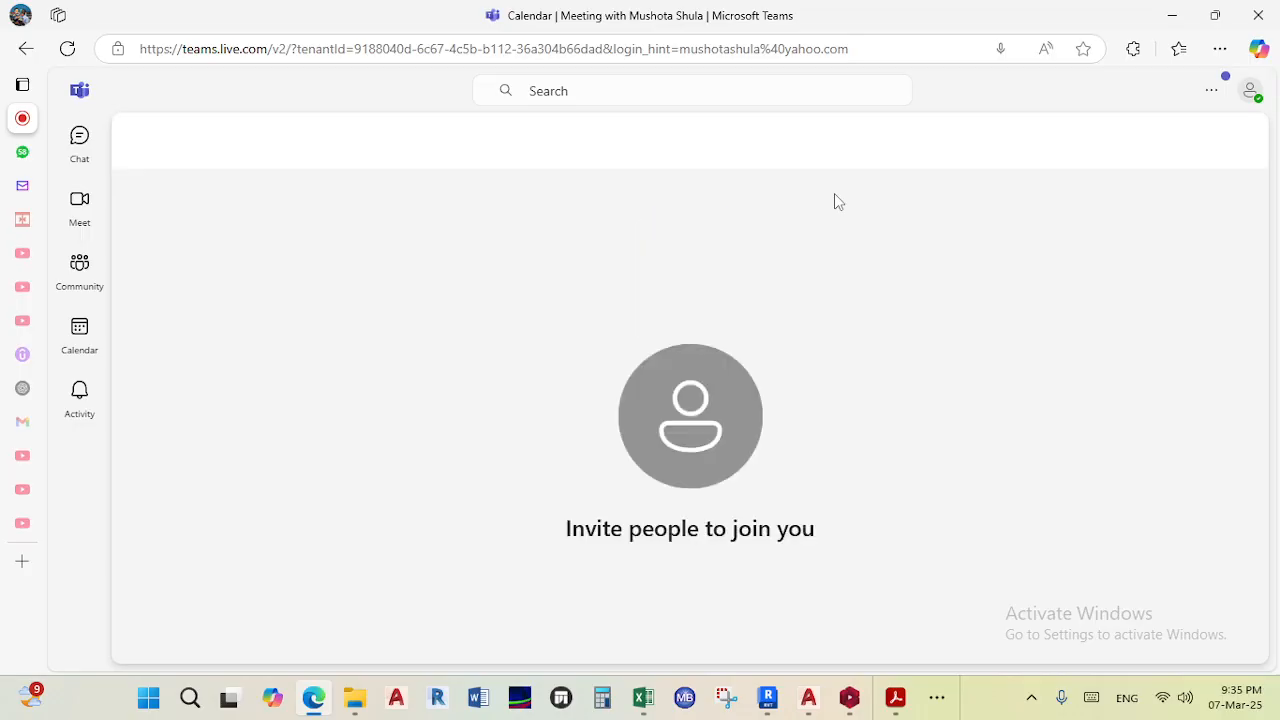
click(1026, 147)
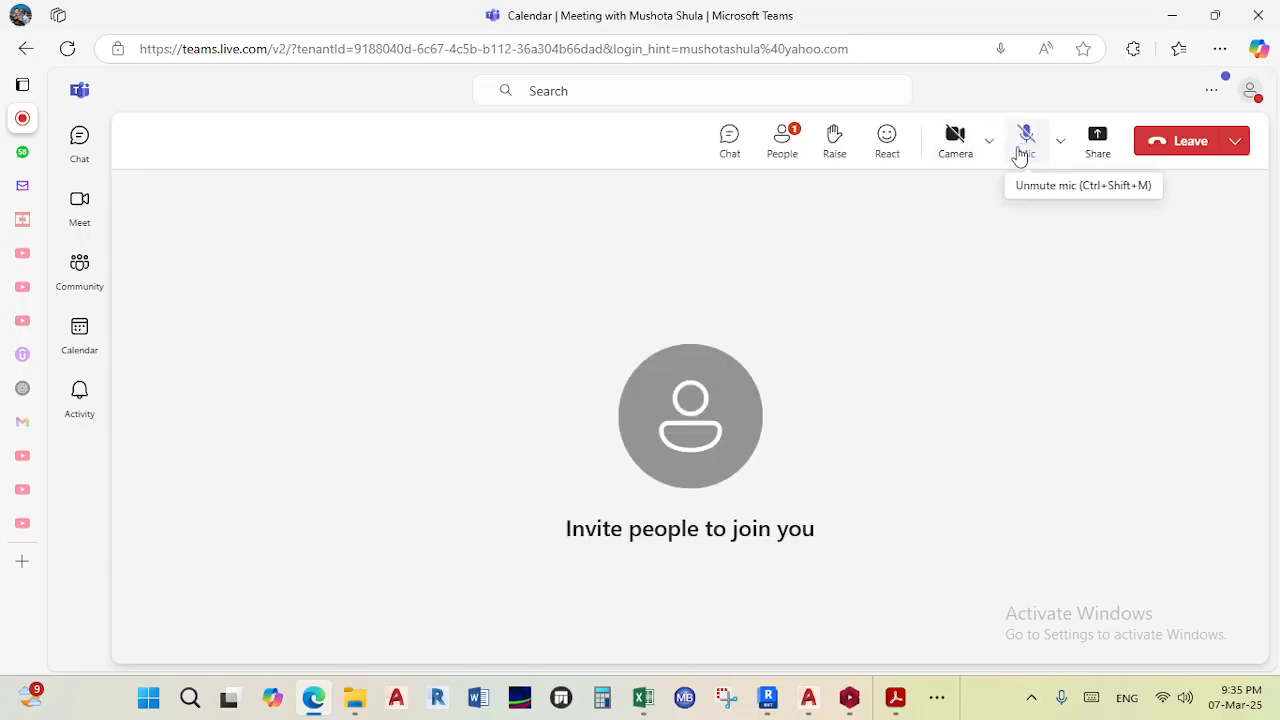
- Open the meeting's participants list and unmute the microphone
click(787, 152)
click(1203, 374)
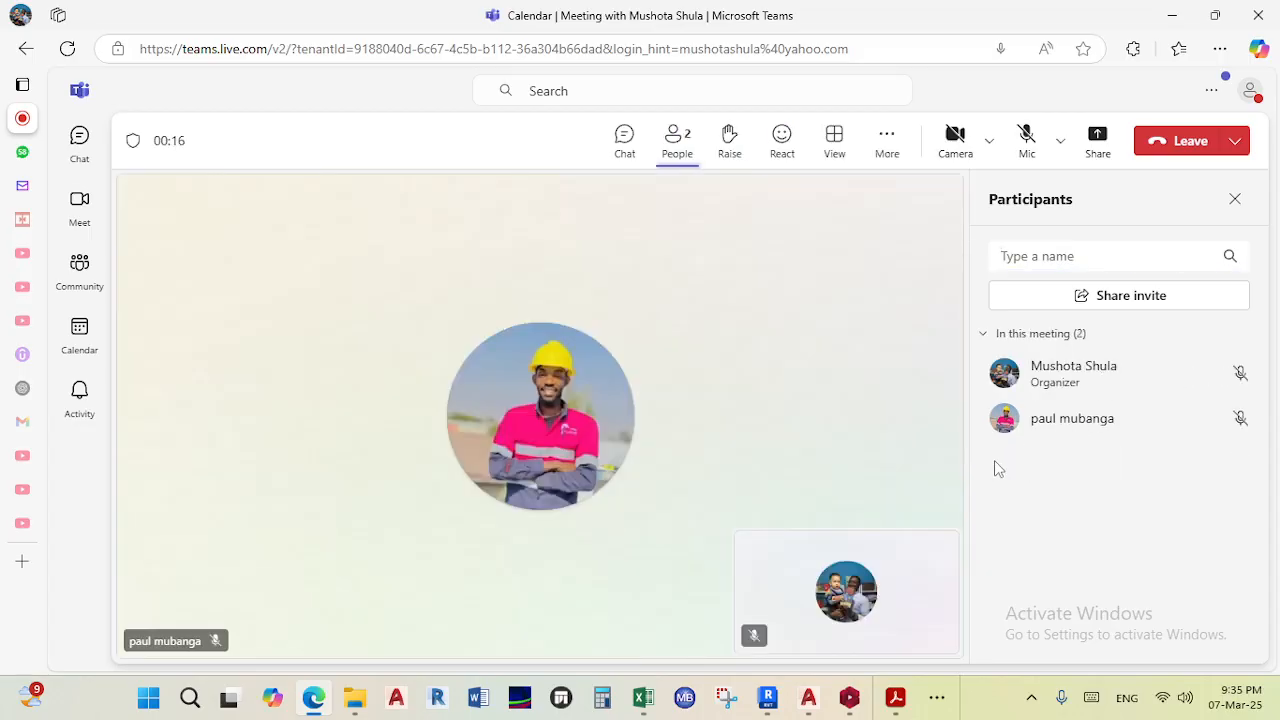
click(1024, 140)
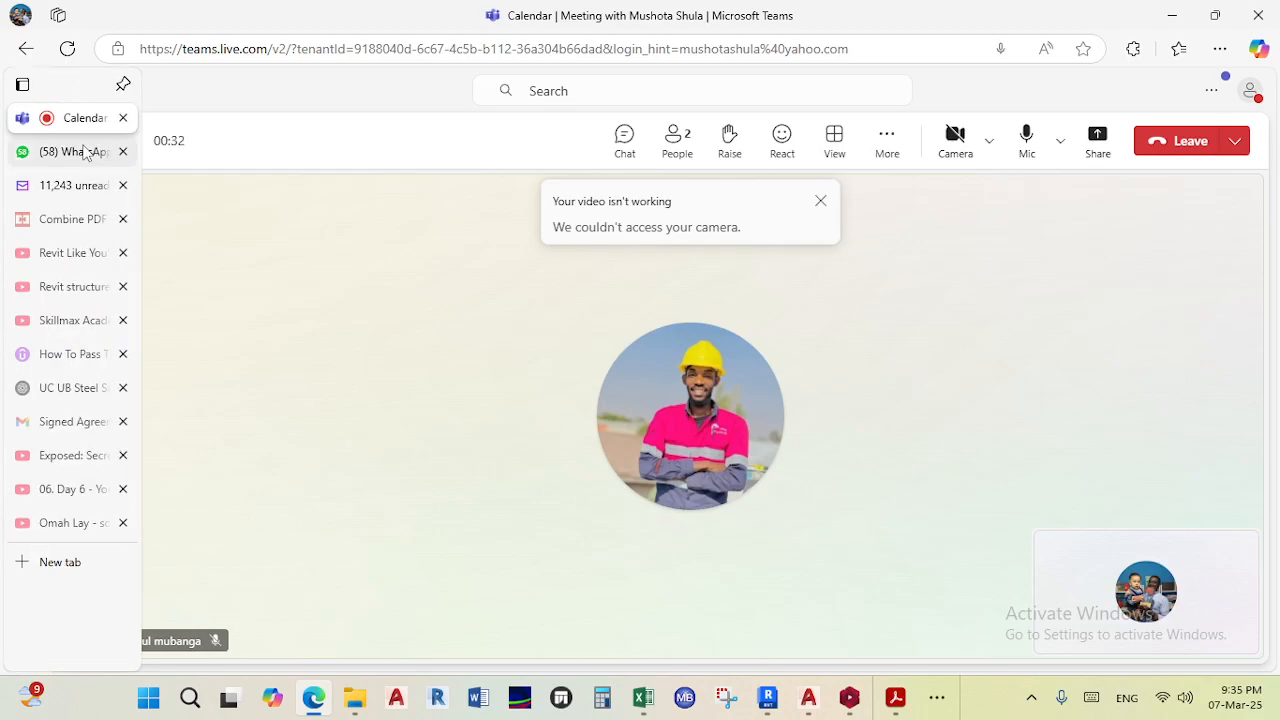
- Glance at the WhatsApp tab, return to the meeting and dismiss the camera warning
click(72, 153)
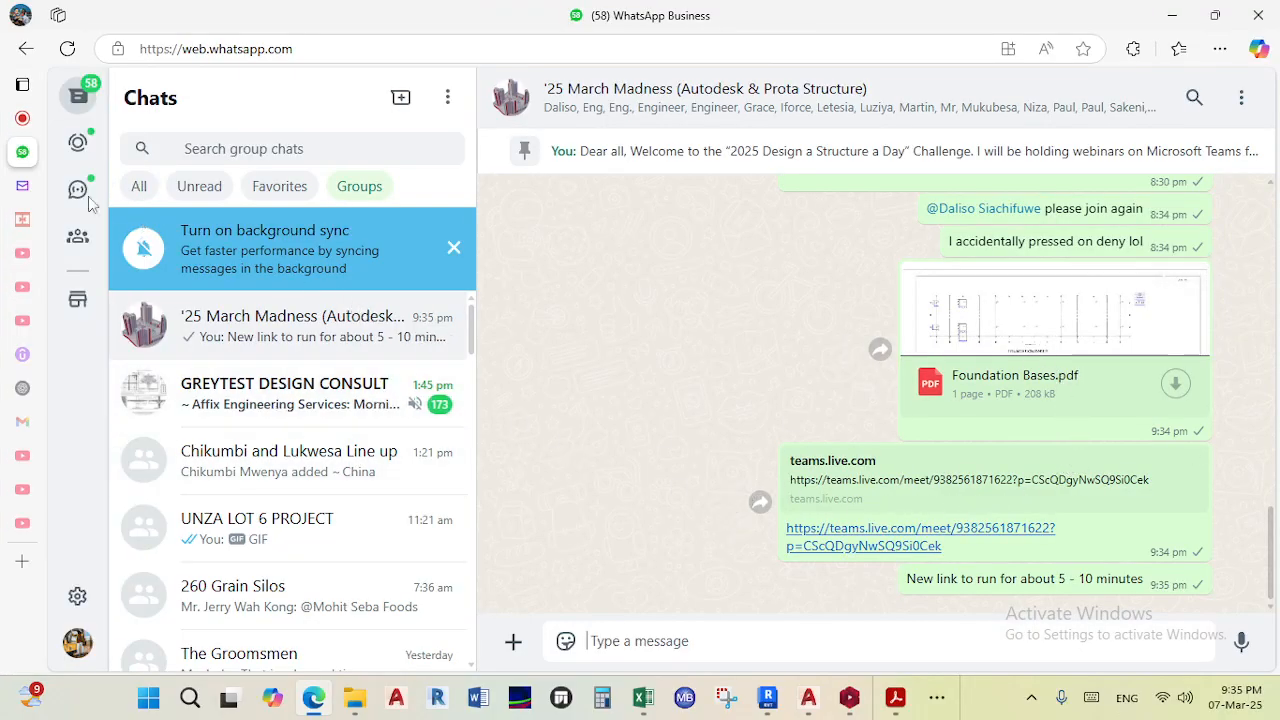
click(22, 118)
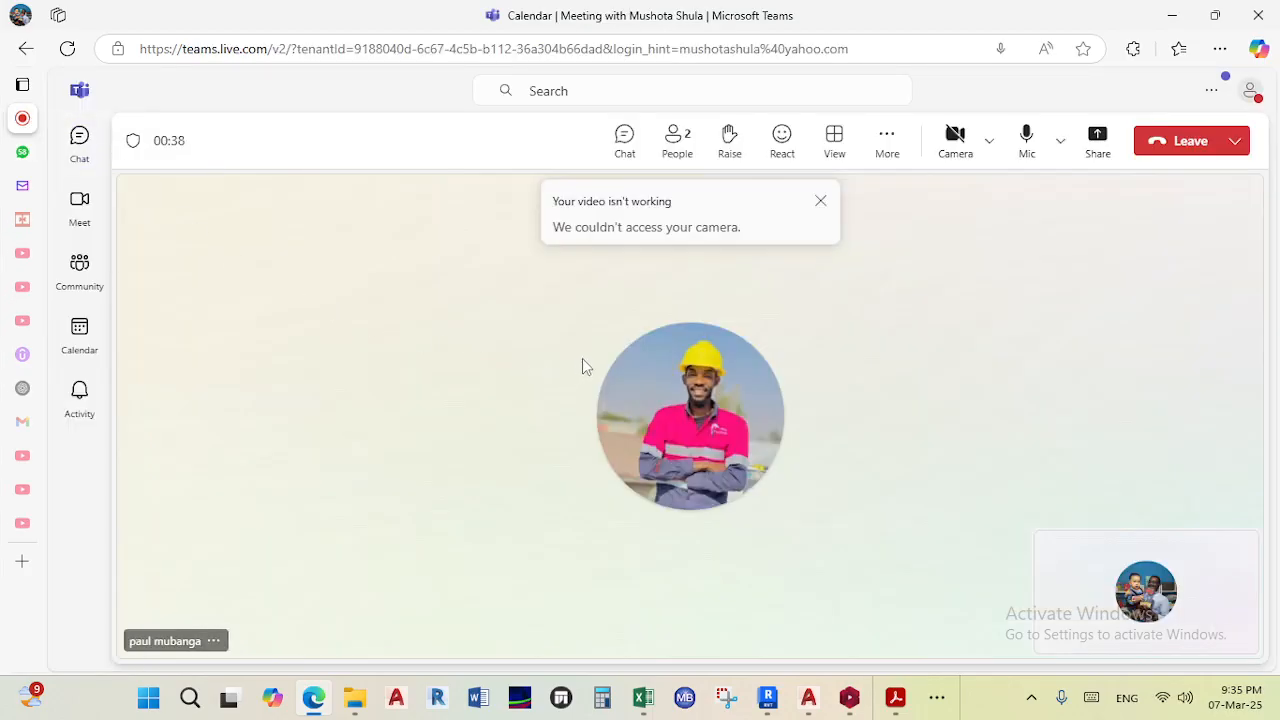
click(820, 201)
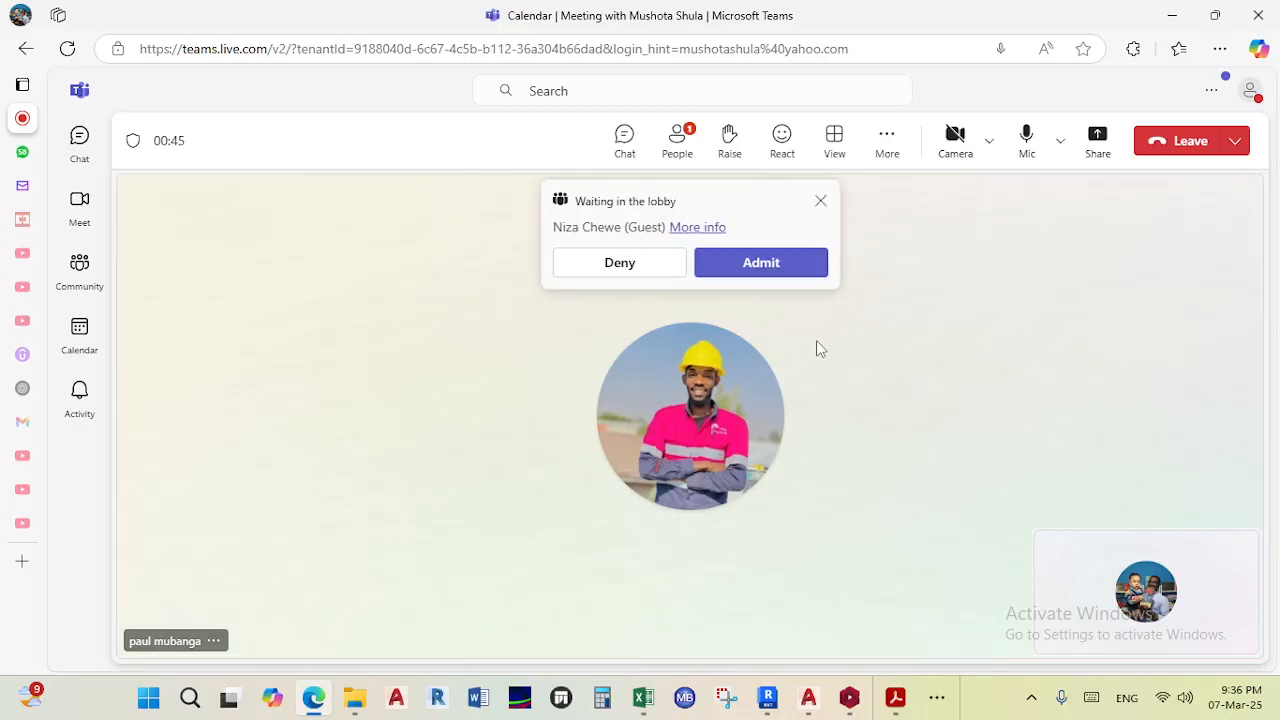
- Admit the two people waiting in the lobby, closing the group meeting notice in between
click(752, 265)
mouse_move(726, 472)
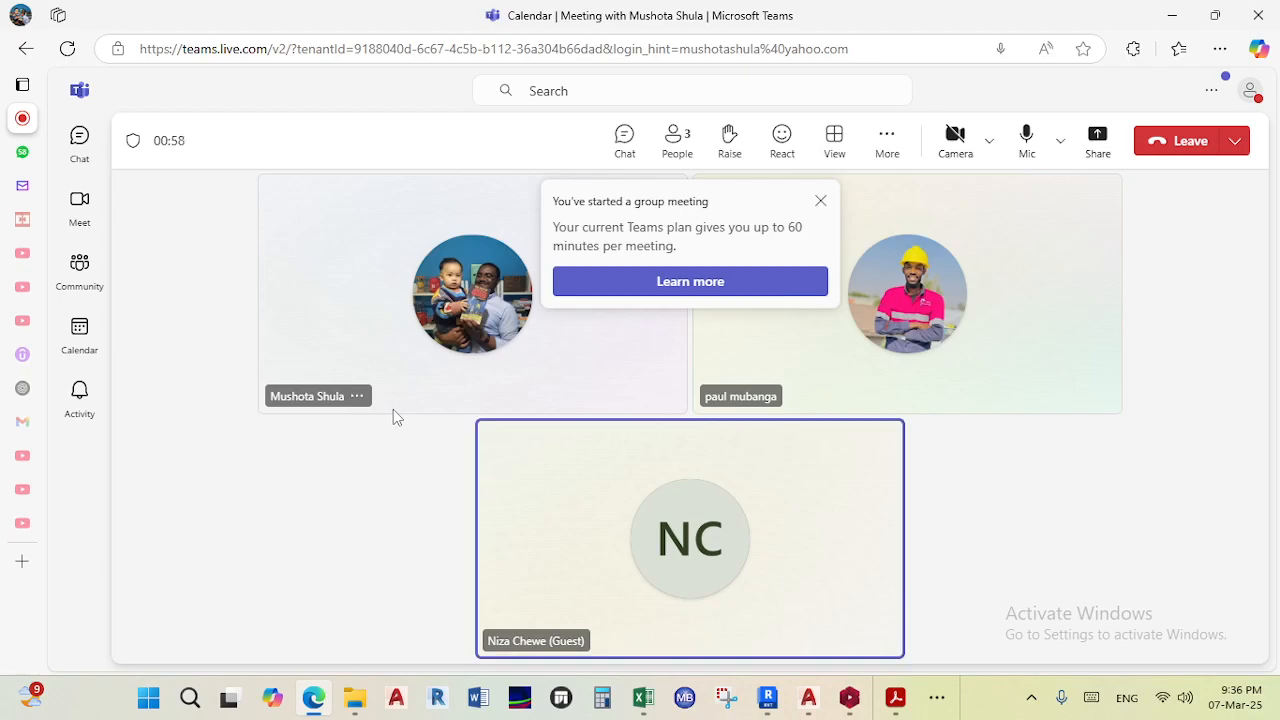
click(820, 202)
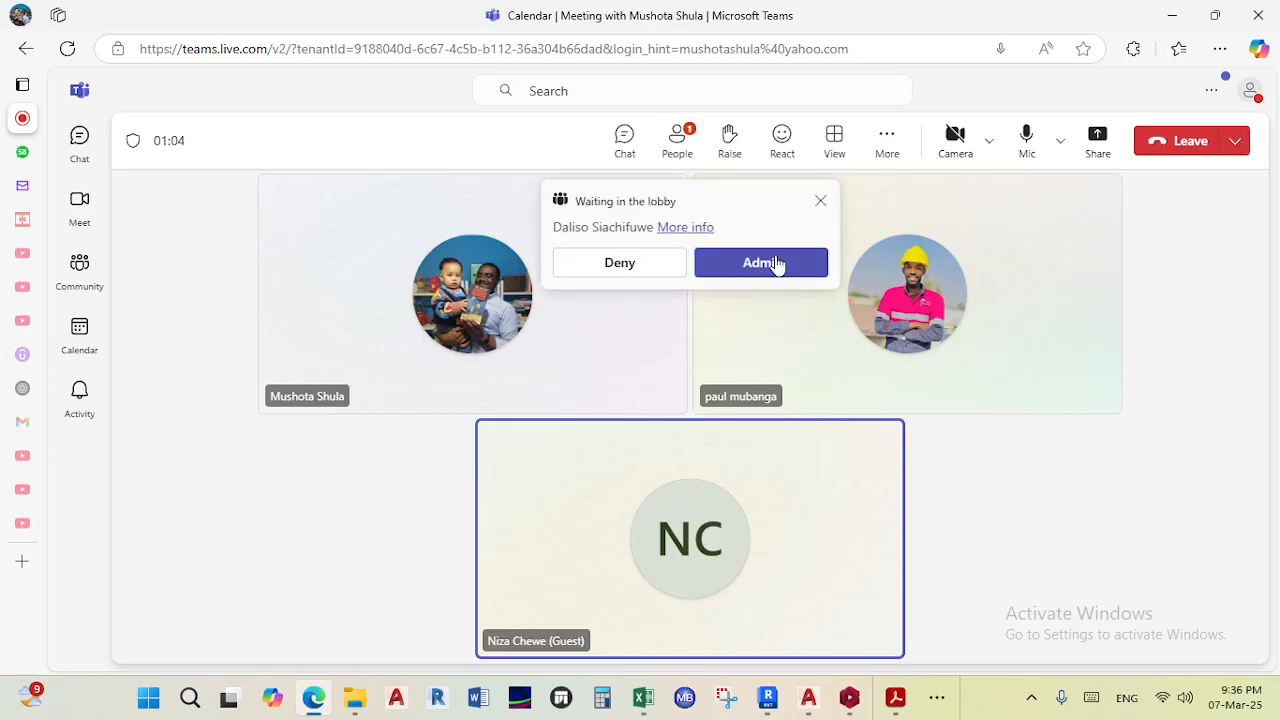
click(775, 262)
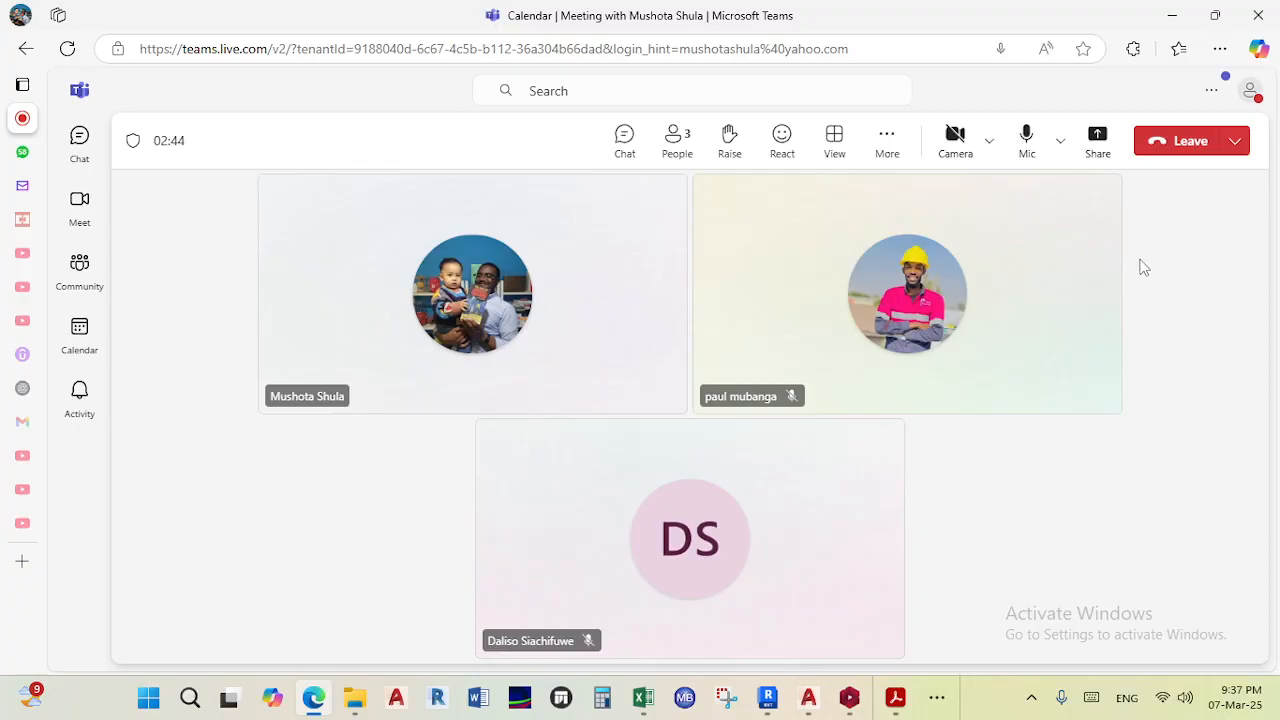
- Leave the meeting and minimize the browser window
click(1180, 145)
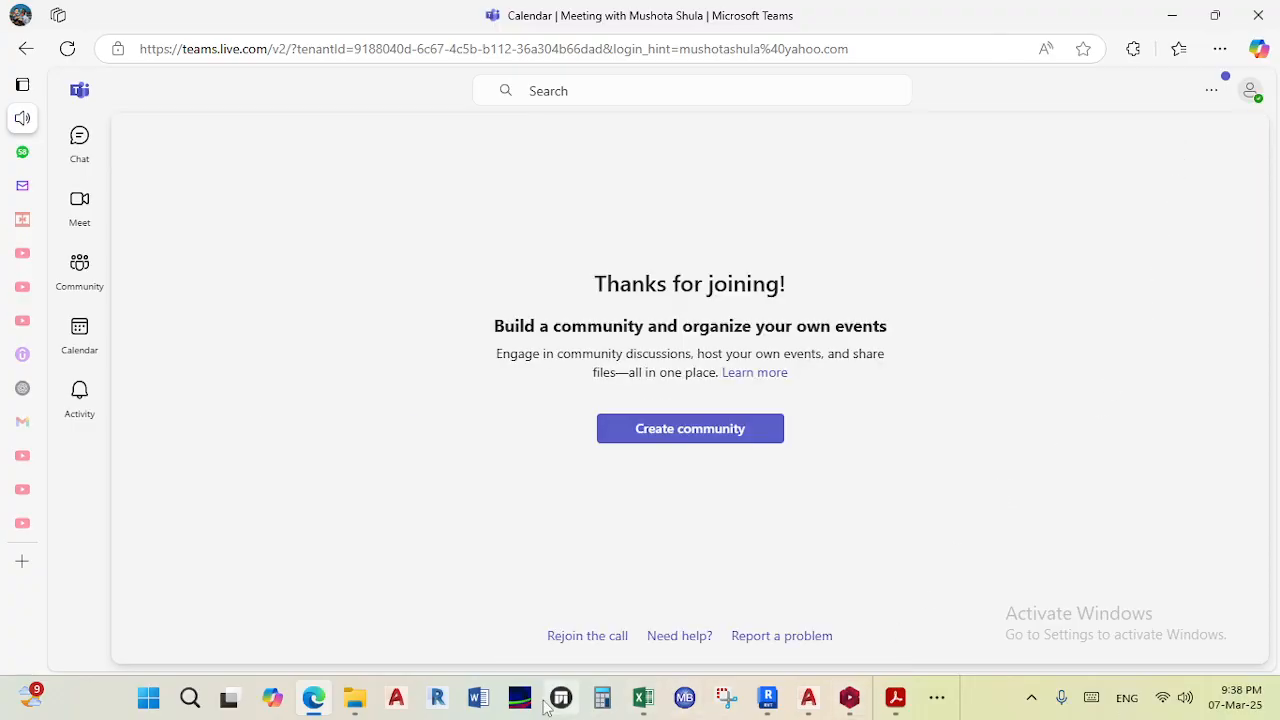
click(1172, 15)
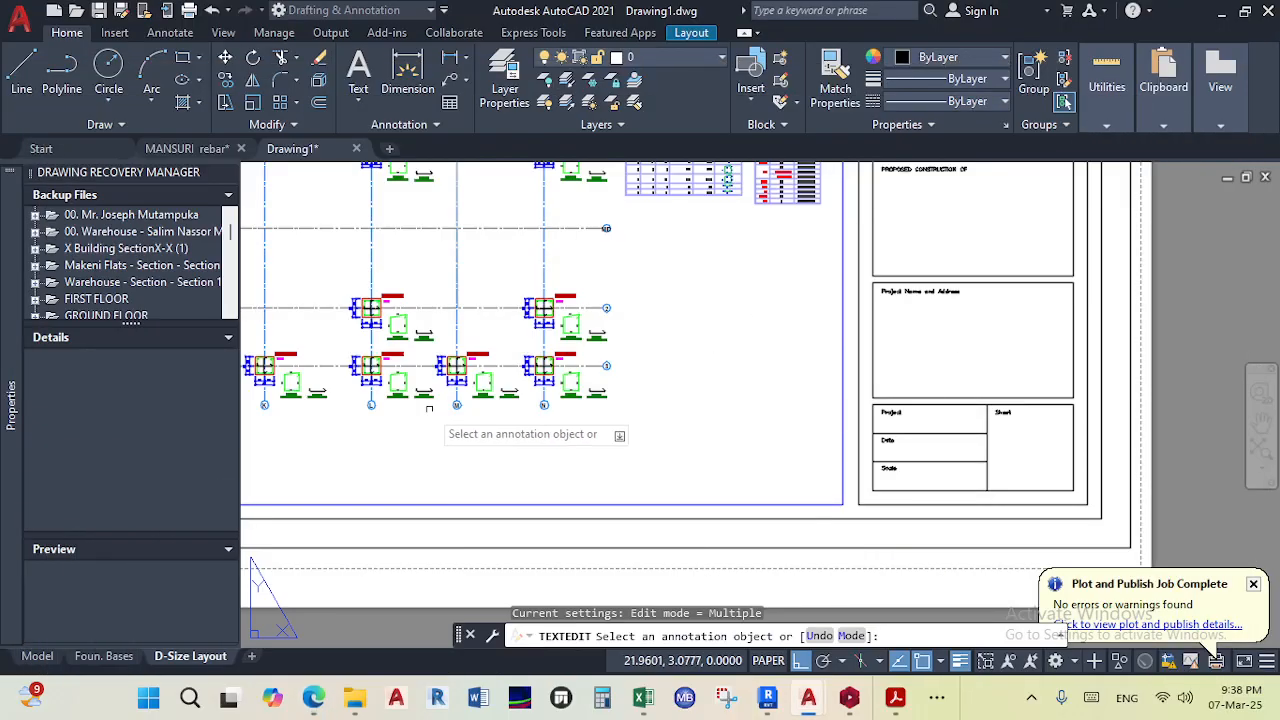
- Minimize the AutoCAD, ProtaStructure and ProtaDetails windows and open the taskbar's hidden apps
mouse_move(768, 697)
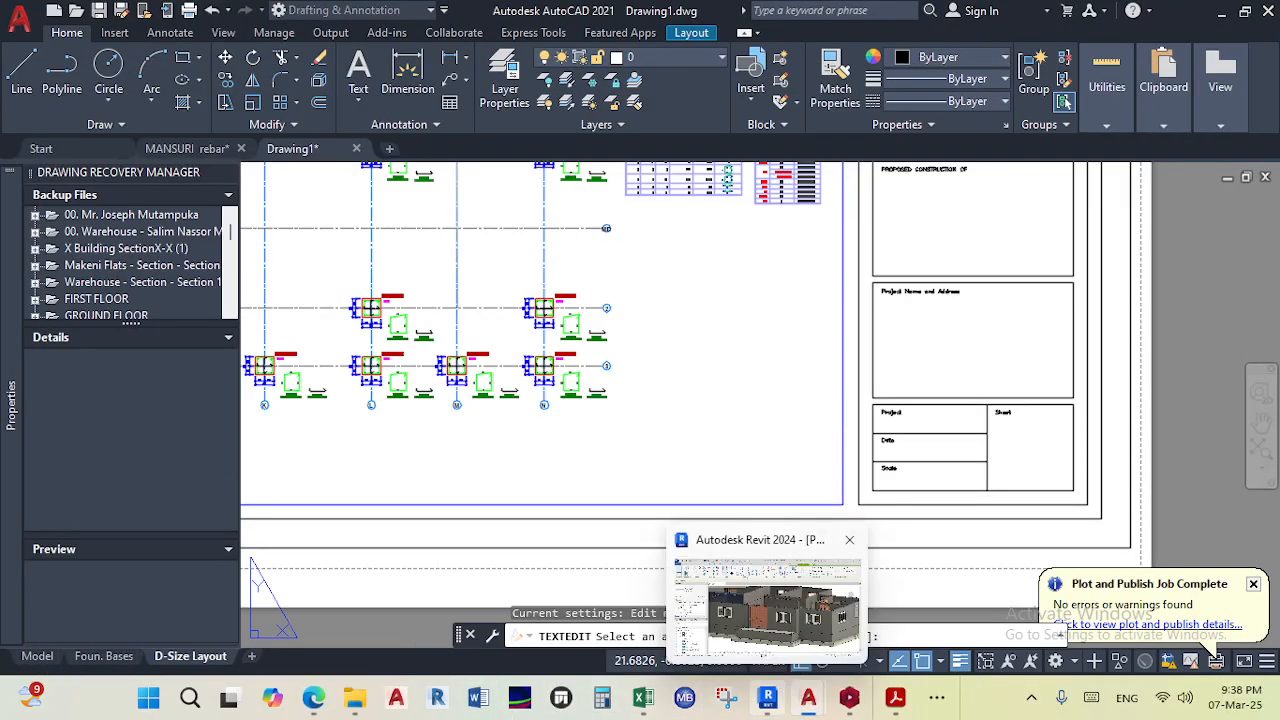
click(1221, 11)
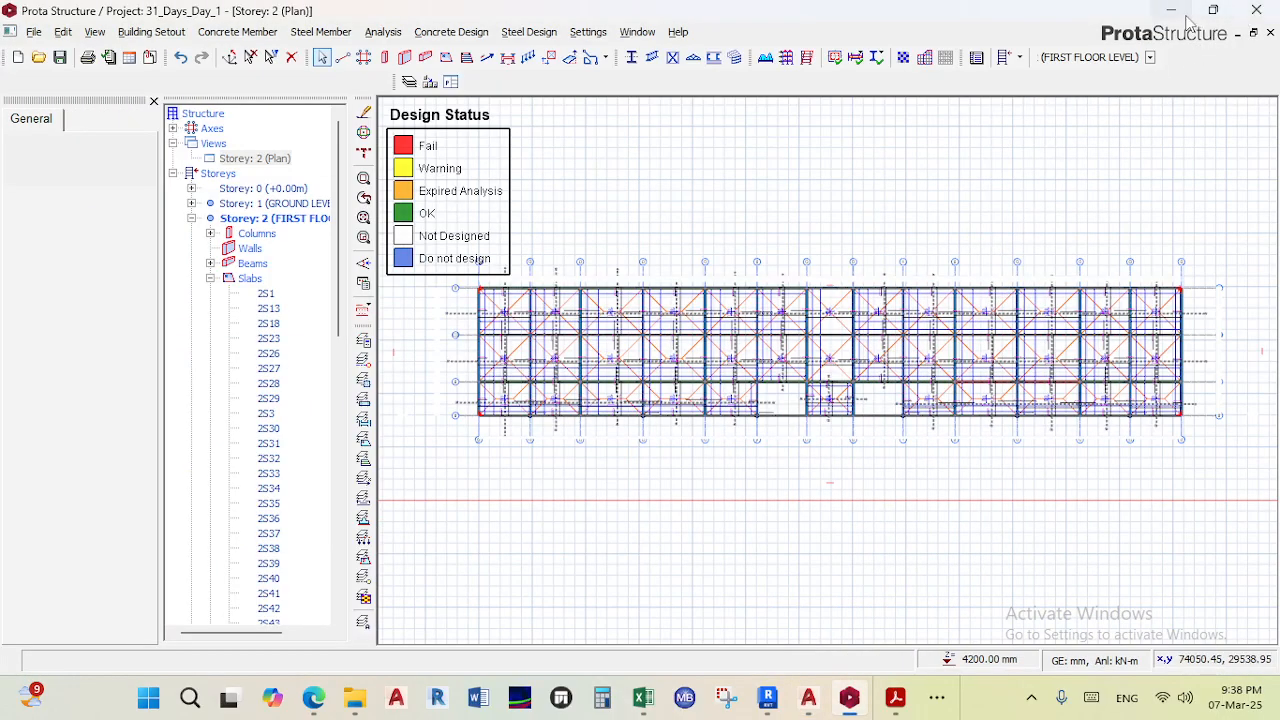
click(1173, 12)
click(1167, 17)
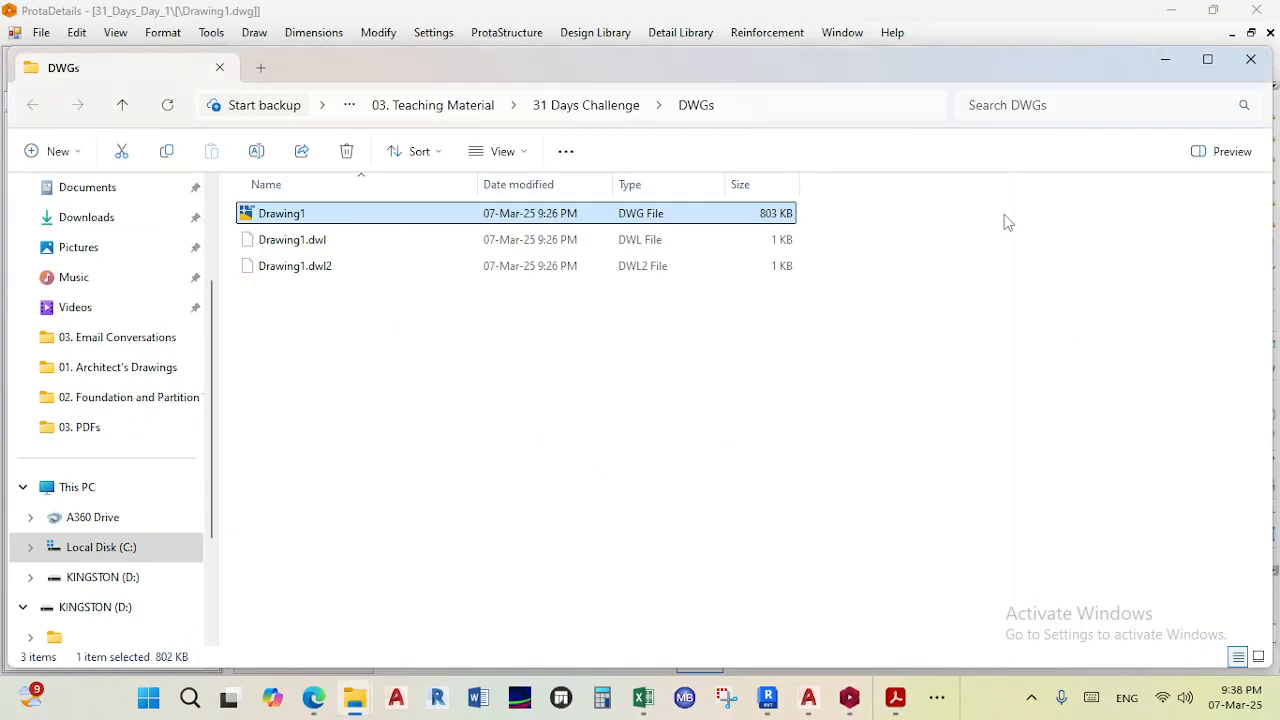
click(1185, 11)
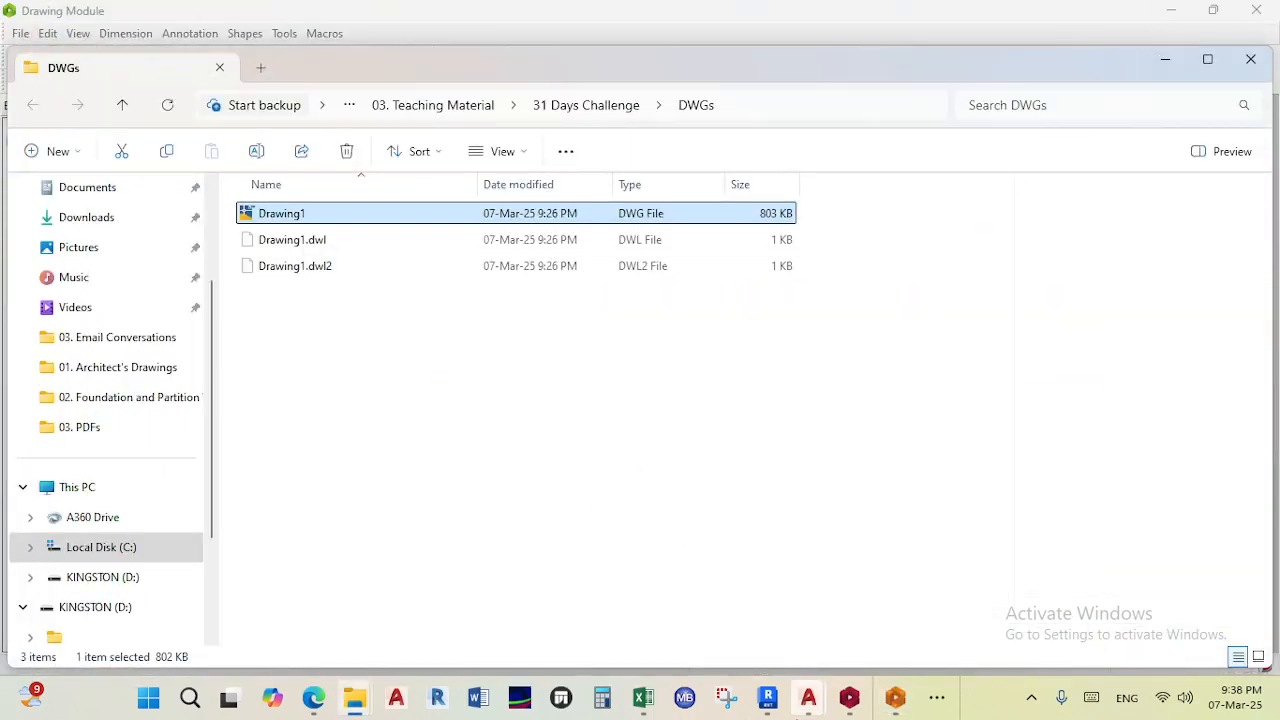
mouse_move(831, 710)
click(937, 697)
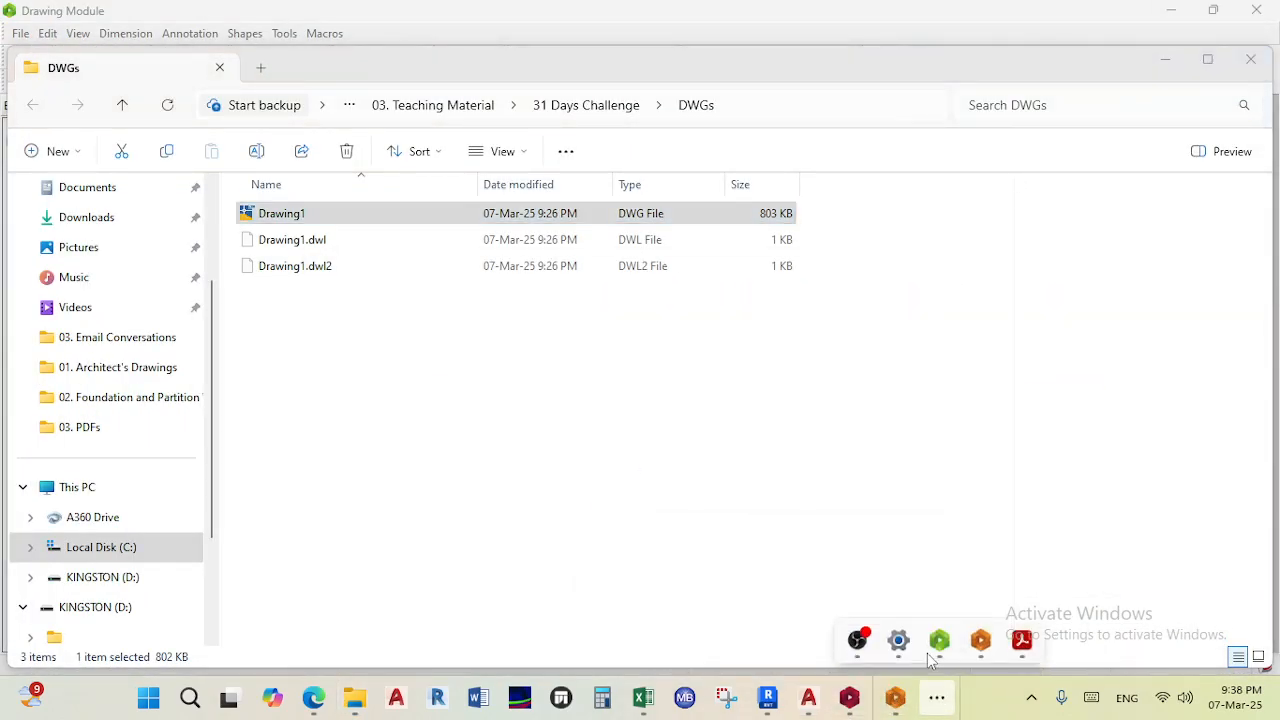